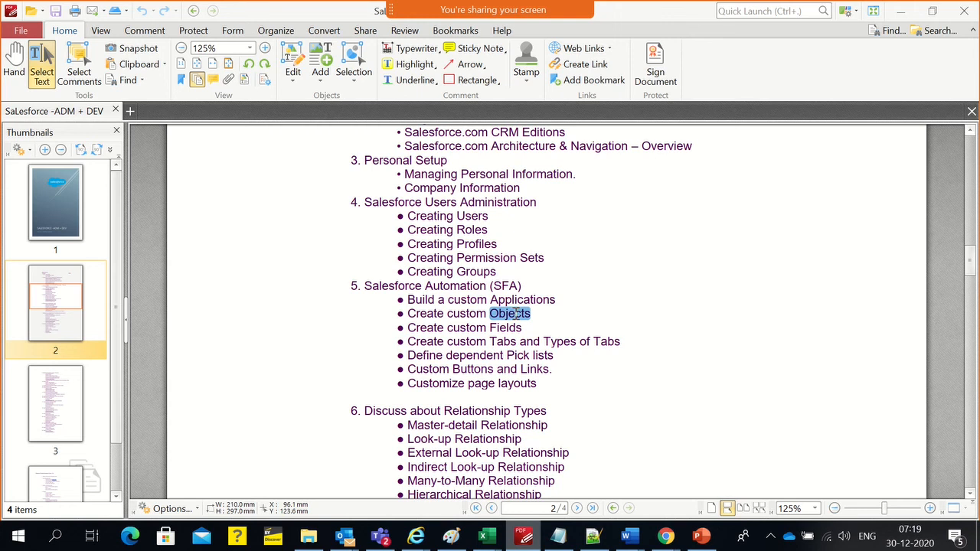
Switch to the batch 32 Adm Notes file in Notepad++ and highlight the IPB Manager and Sale rep entries
key("alt+Tab")
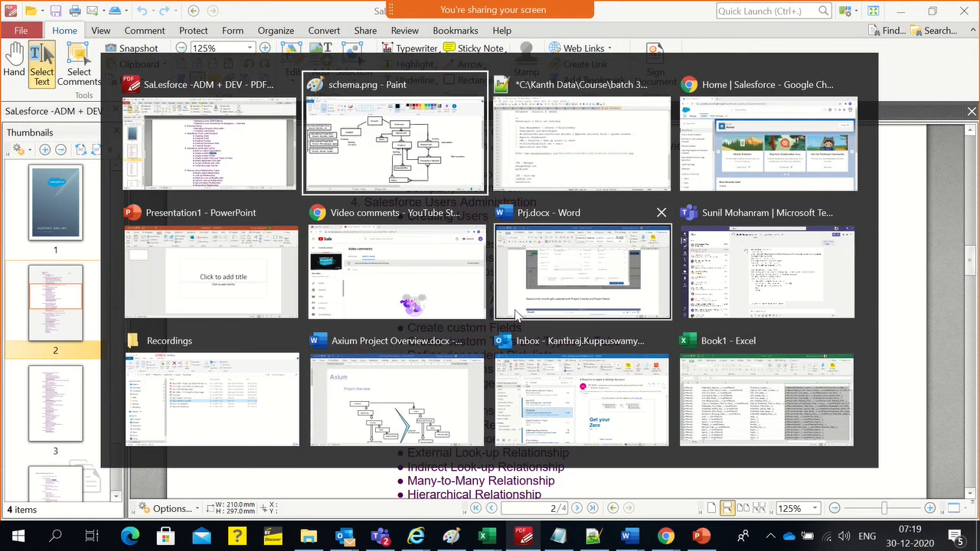
left_click(559, 162)
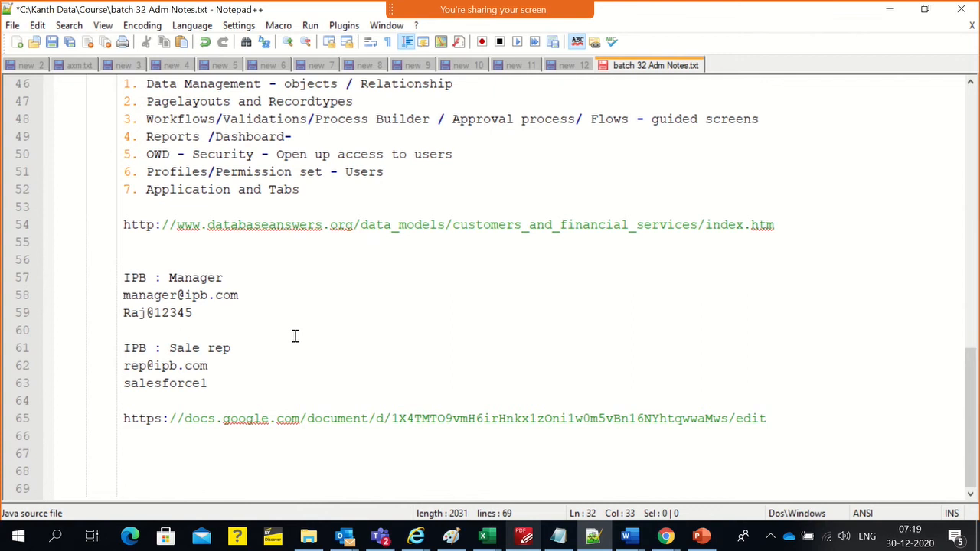
double_click(195, 277)
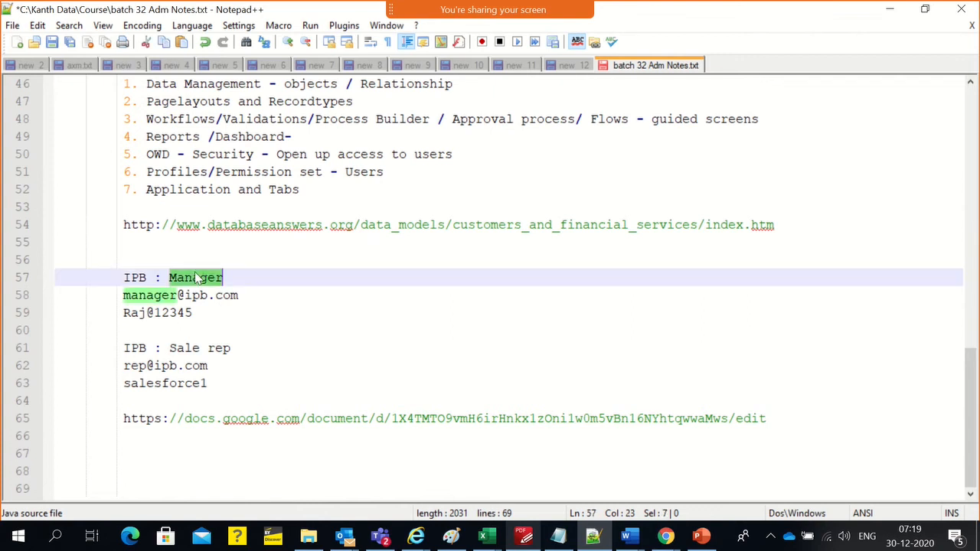
triple_click(205, 350)
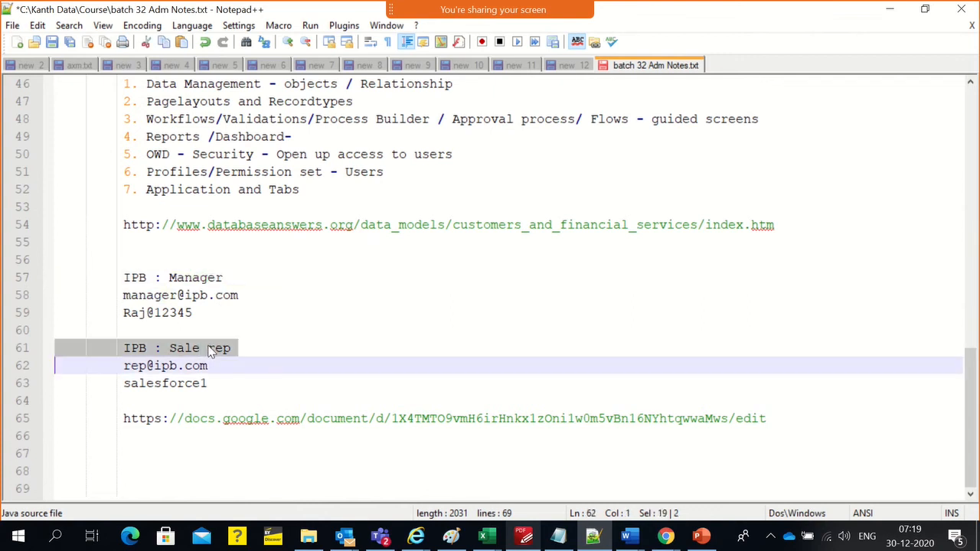
Add a "Create Application" heading framed by equals signs below the Google Docs link, leaving two blank lines above it
left_click(796, 416)
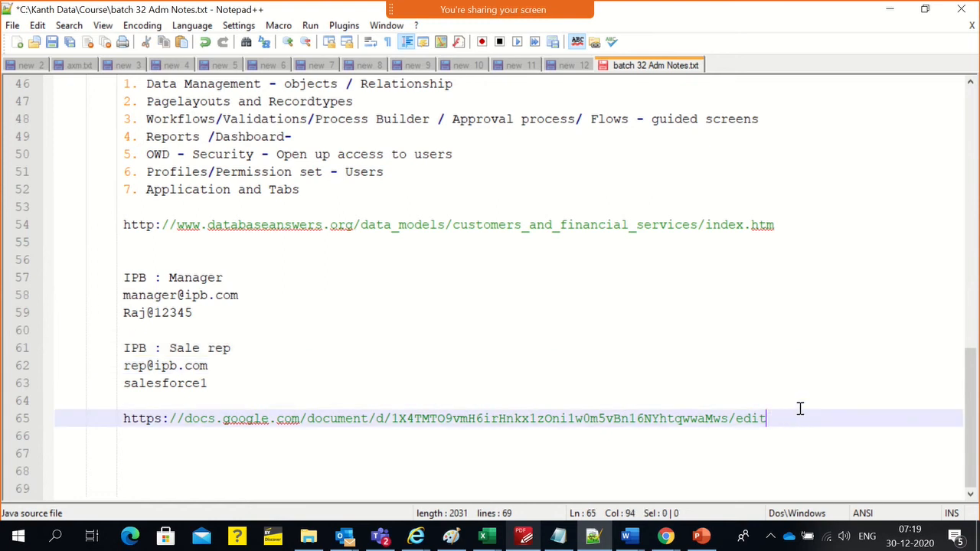
key("Return")
key("Return")
key("Return")
type("=============== ")
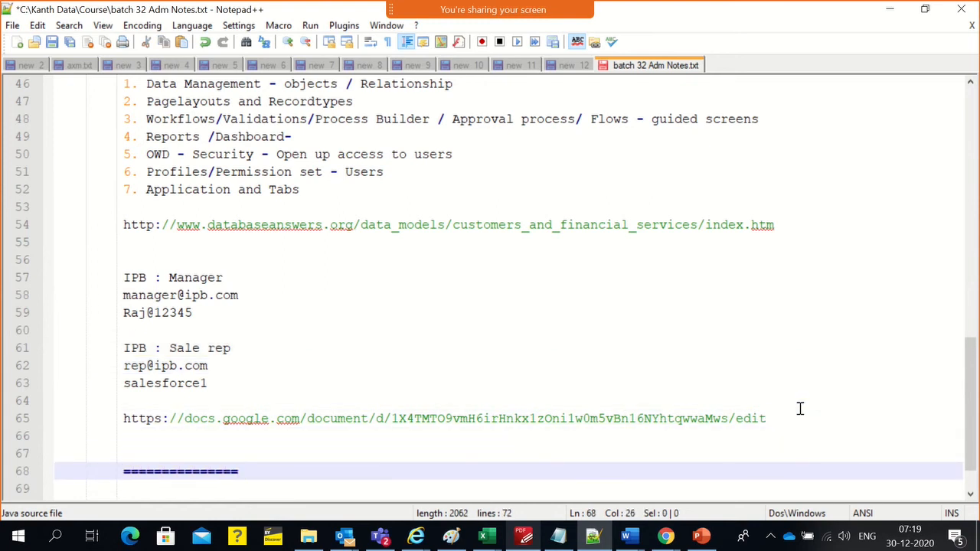
type("Create")
type(" Appp")
type("lica")
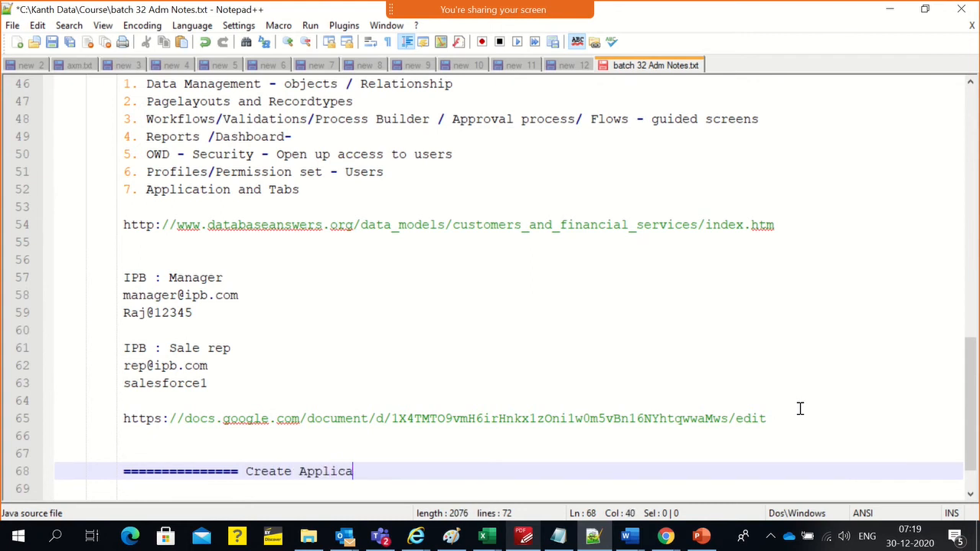
type("tion ====================")
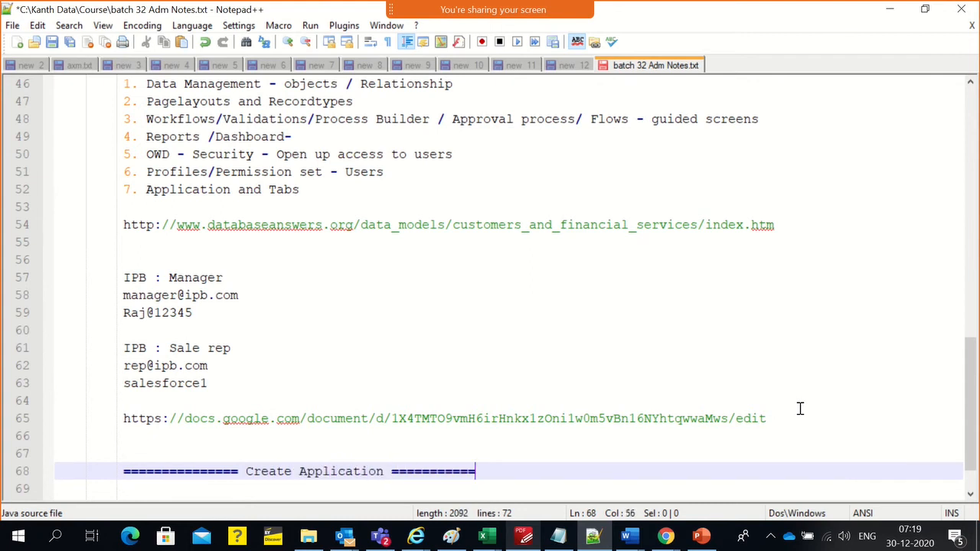
key("Return")
scroll(758, 219, "down", 2)
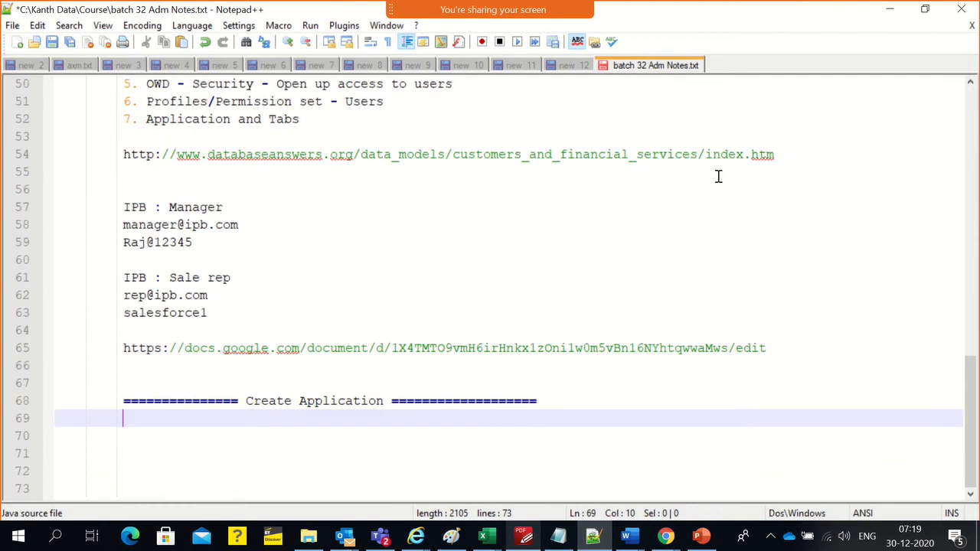
Copy the seven Salesforce Automation (SFA) bullets from the course PDF into the notes under the Create Application heading
left_click(524, 536)
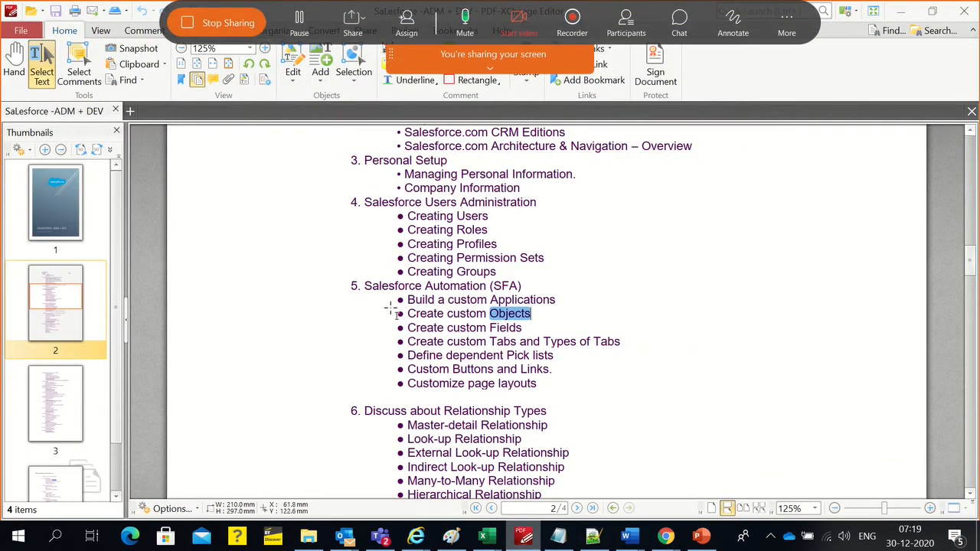
left_click_drag(392, 301, 543, 391)
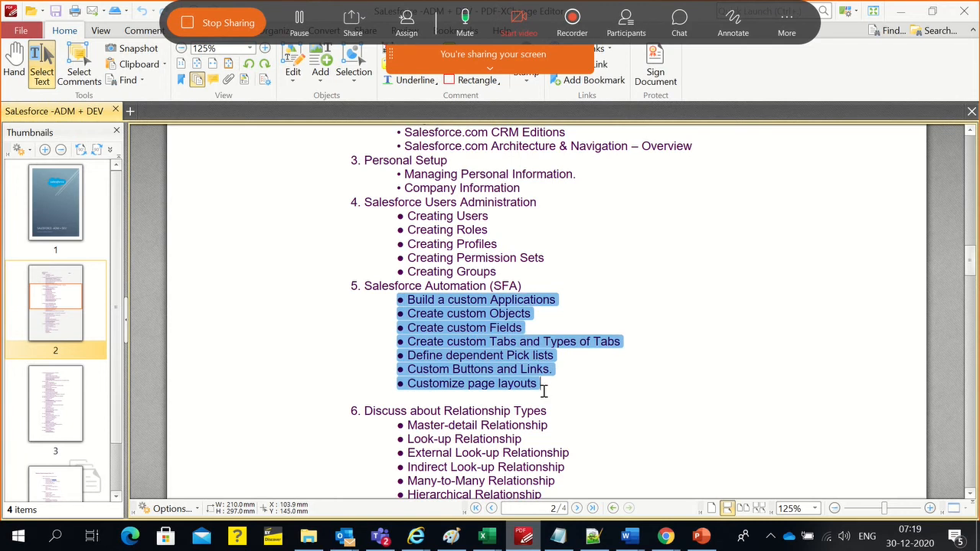
key("alt+Tab")
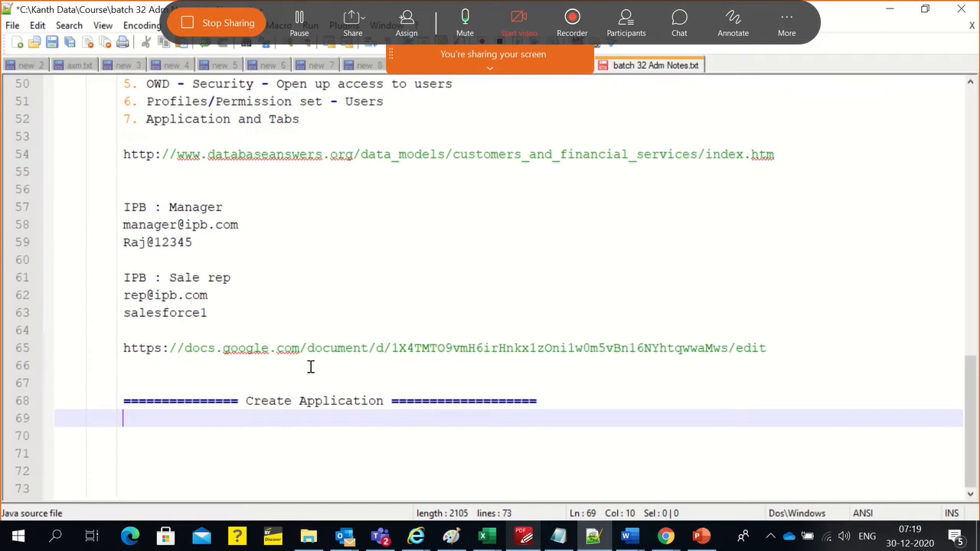
type("? Build a custom Applications ? Create custom Objects ? Create custom Fields ? Create custom Tabs and Types of Tabs ? Define dependent Pick lists ? Custom Buttons and Links. ? Customize page layouts")
scroll(310, 371, "down", 1)
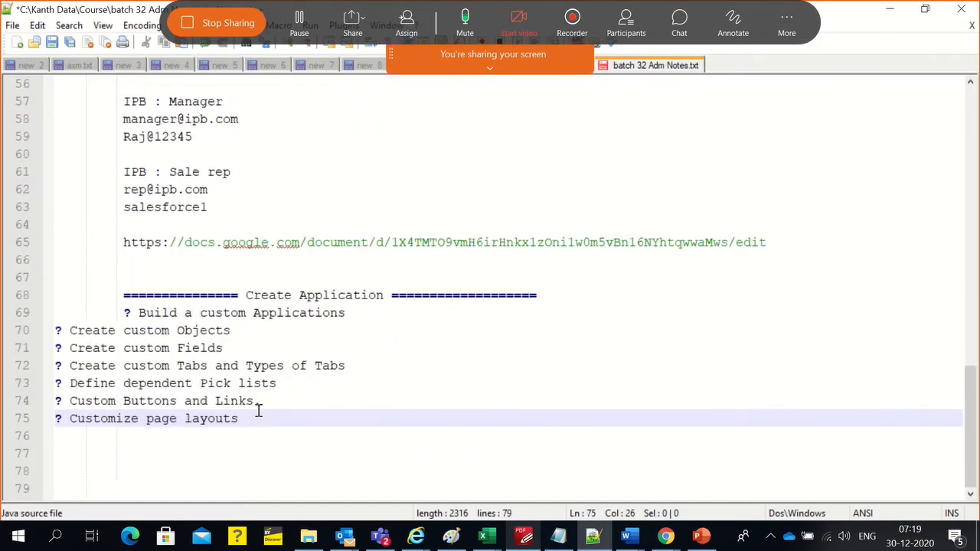
Indent all seven pasted topic lines to one common level beneath the Create Application heading
left_click_drag(243, 417, 53, 325)
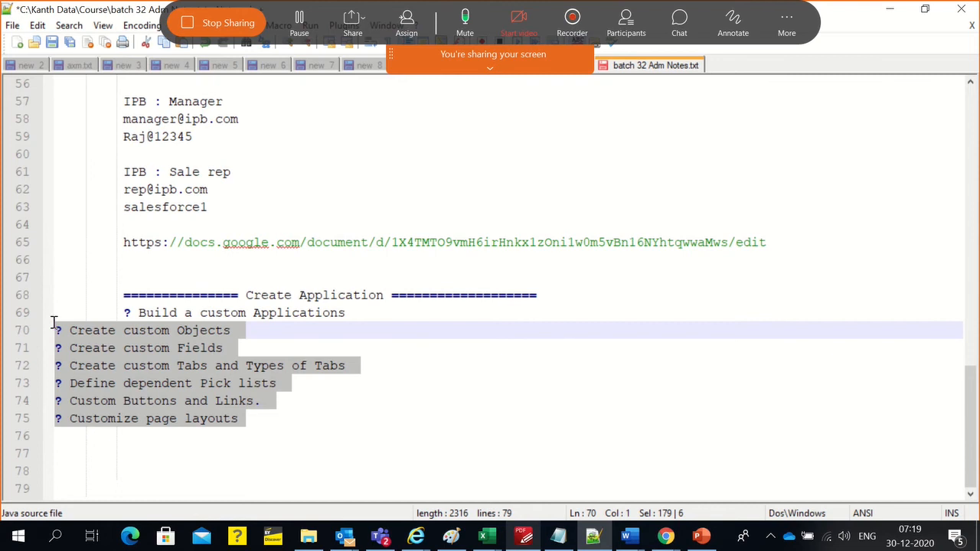
key("Tab")
key("Tab")
key("Tab")
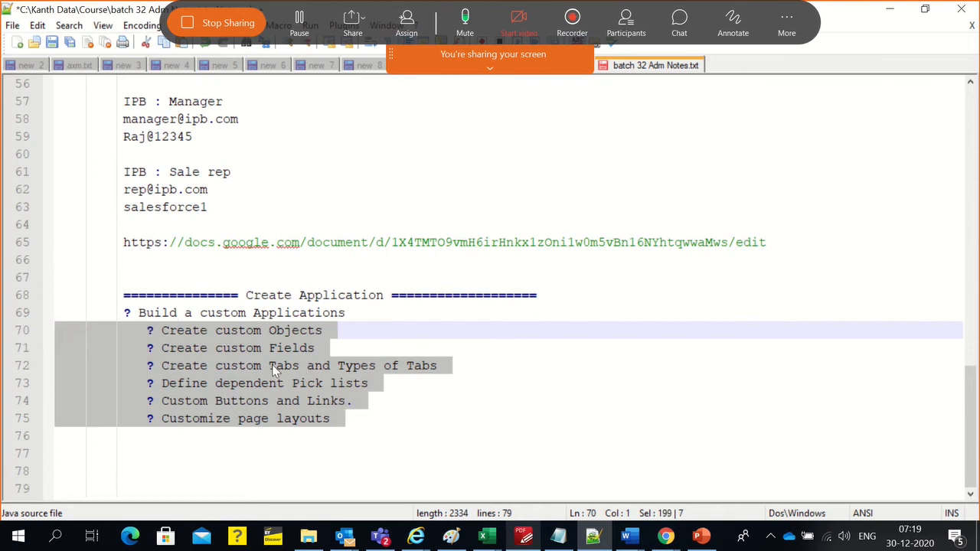
left_click(125, 313)
key("Tab")
left_click(342, 341)
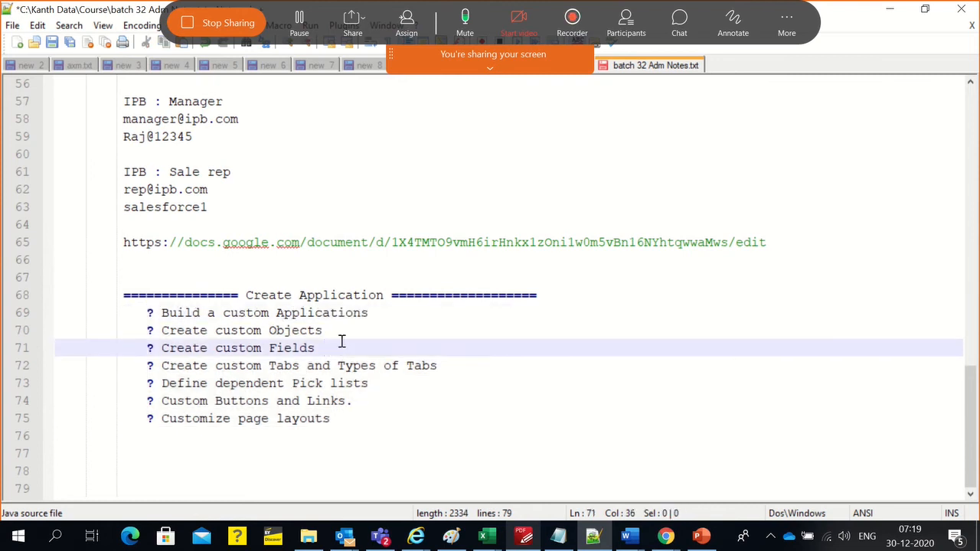
Insert a further-indented sub-item line starting with "-" under "Build a custom Applications"
left_click(389, 318)
key("Return")
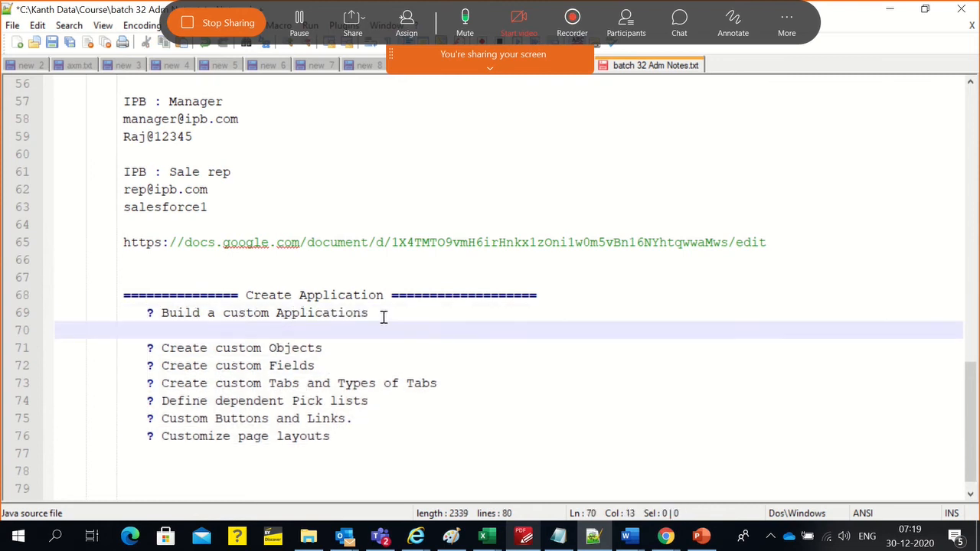
key("Tab")
key("Tab")
type("-")
Switch to the Chrome window showing the Salesforce Setup home page
key("alt+Tab")
left_click(399, 248)
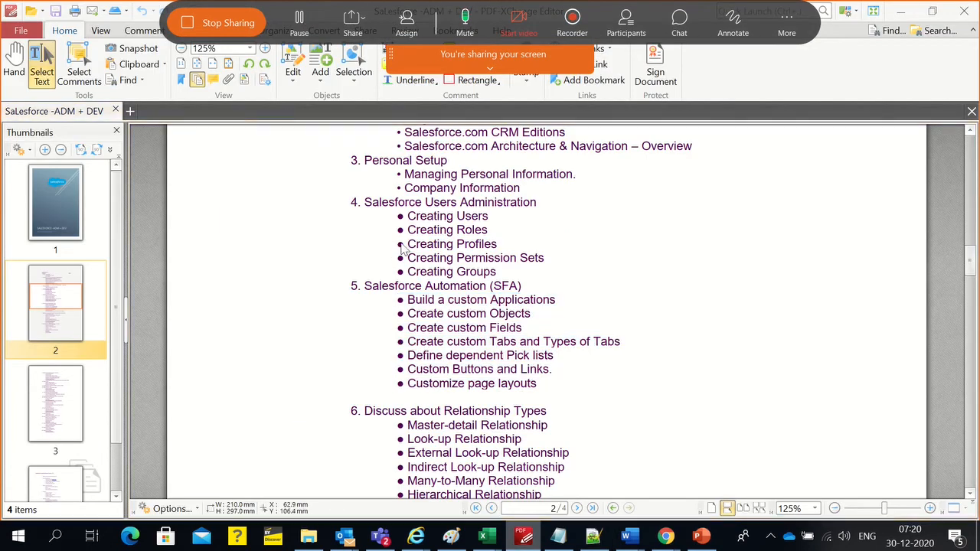
key("alt+Tab")
key("alt+Tab")
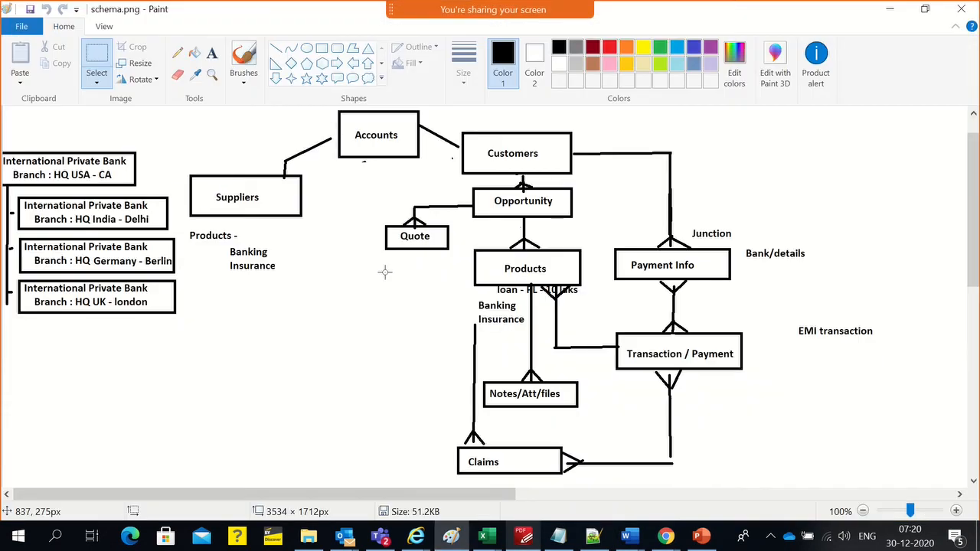
left_click(664, 538)
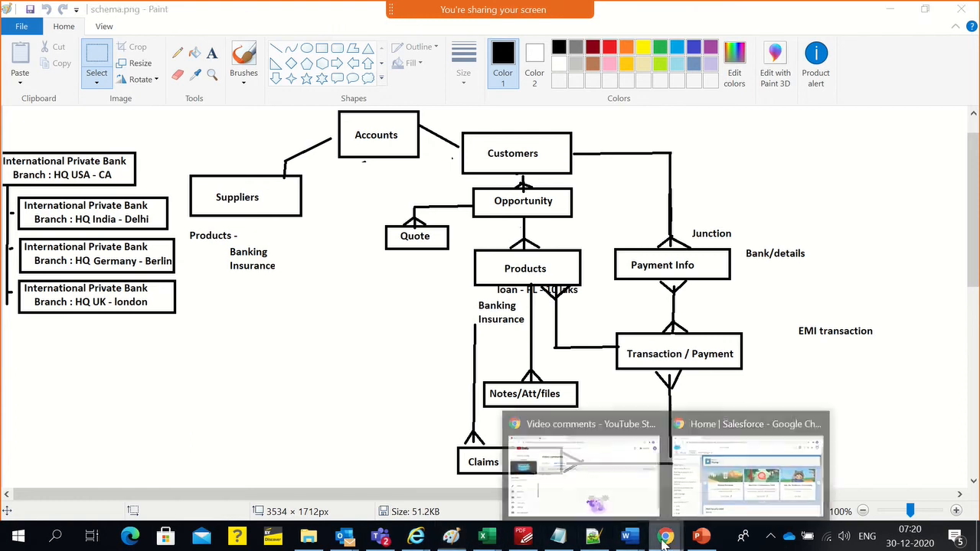
left_click(710, 490)
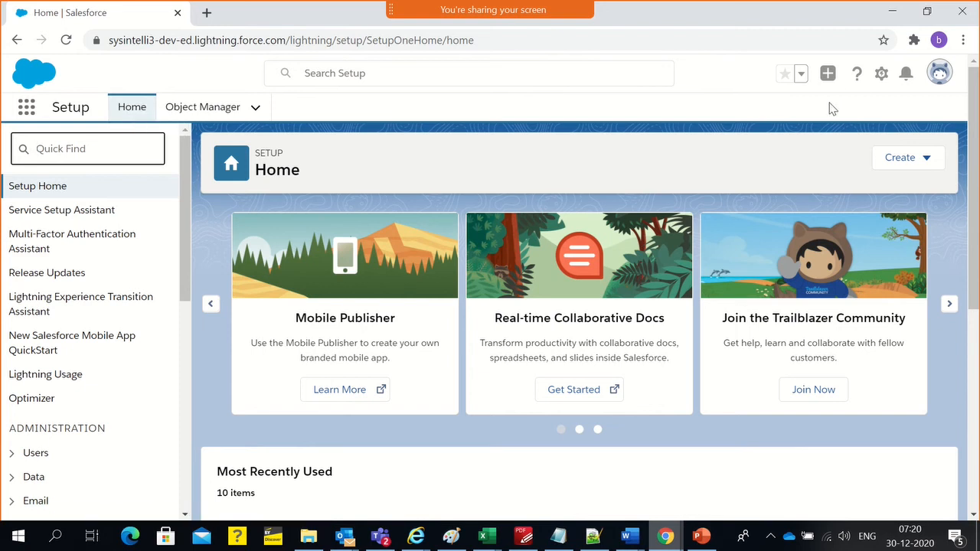
Search the Salesforce setup options for "lightni" and open the Lightning App Builder page
left_click(880, 80)
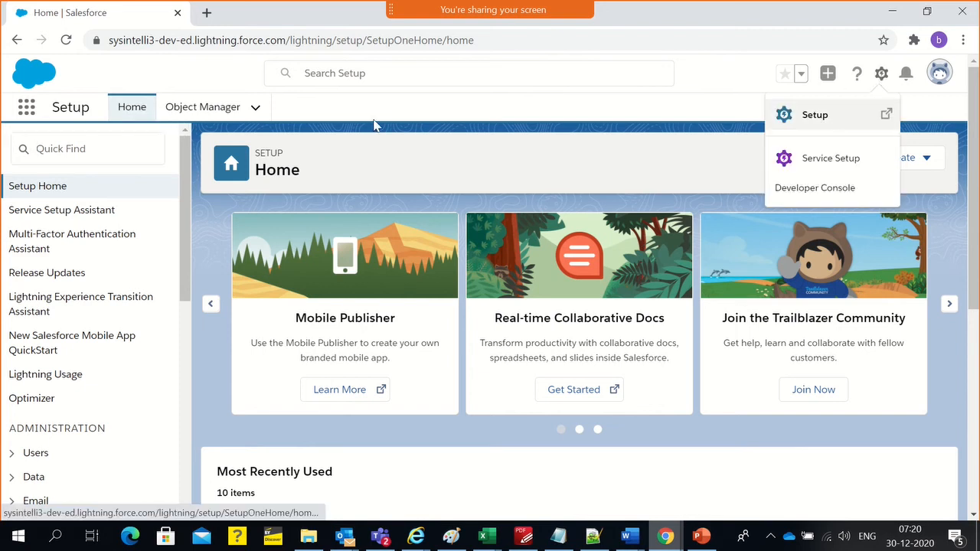
left_click(73, 149)
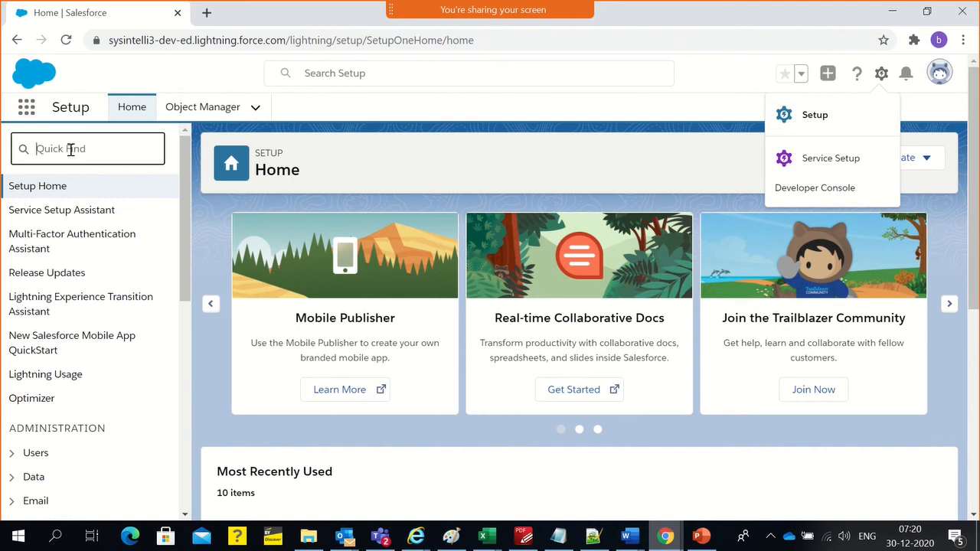
type("lightni")
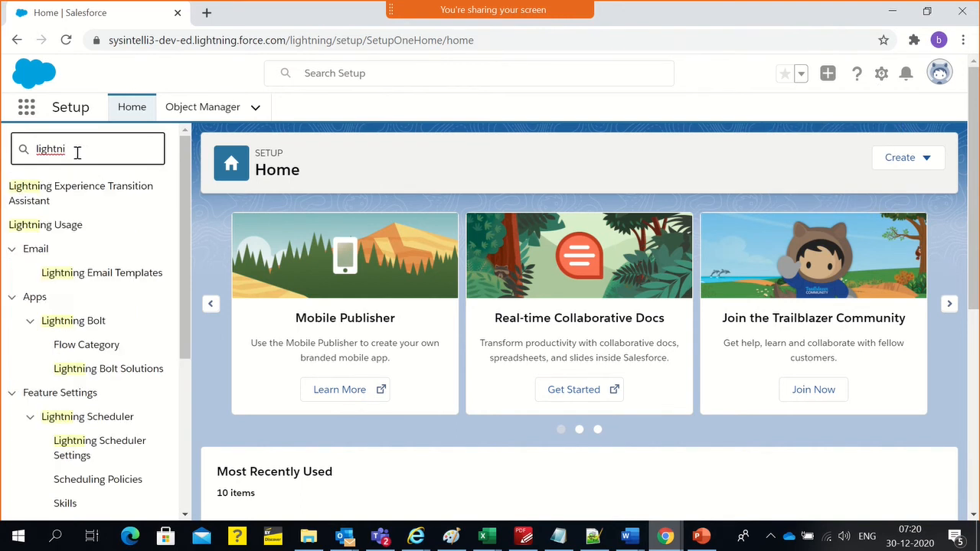
scroll(103, 335, "down", 2)
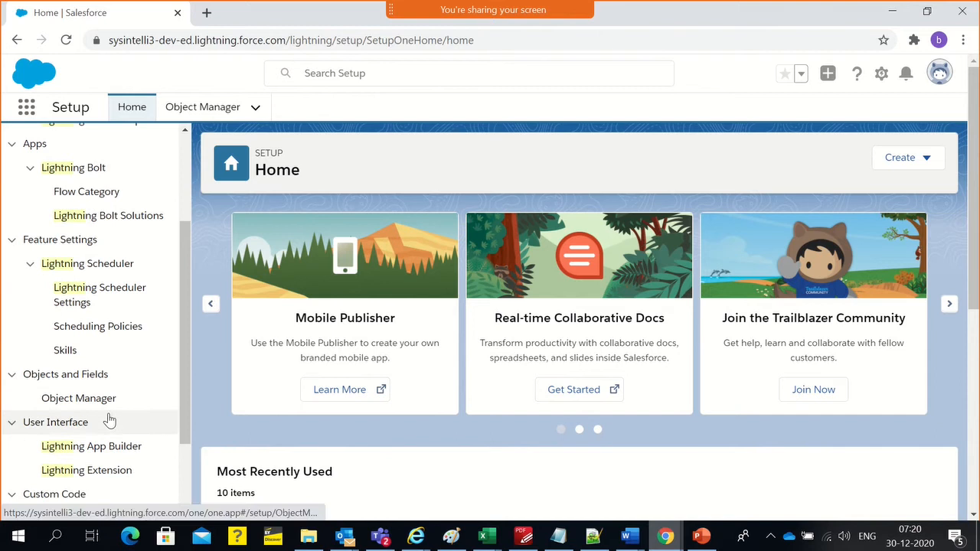
scroll(102, 453, "down", 2)
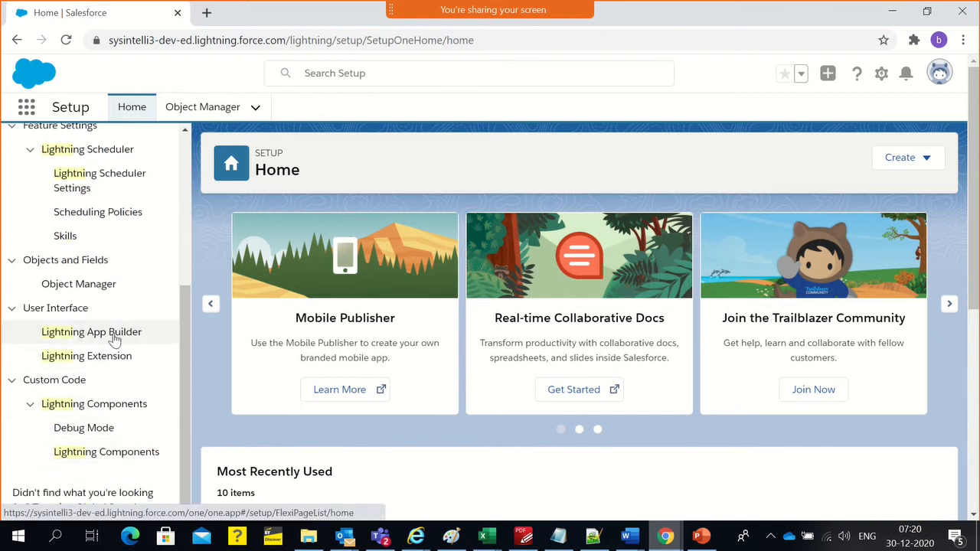
left_click(115, 339)
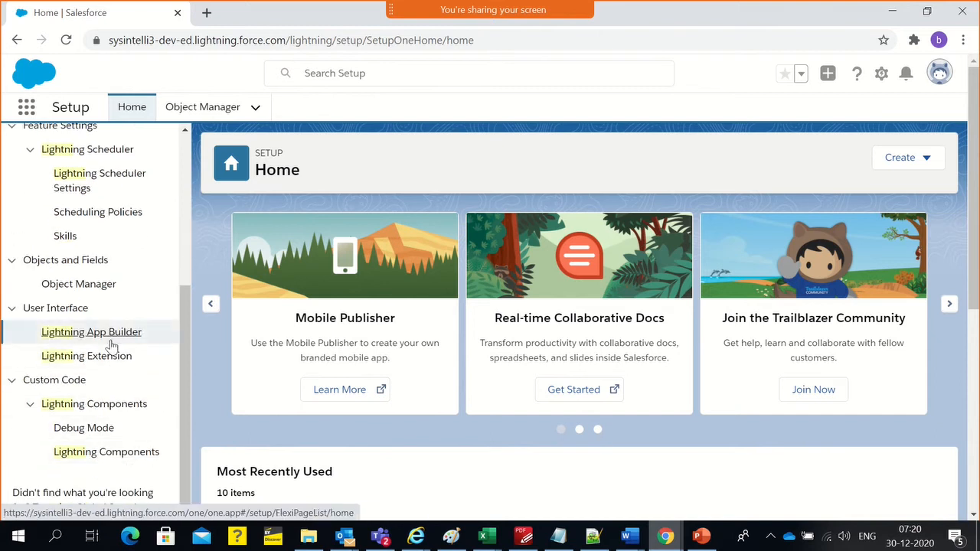
scroll(113, 348, "up", 2)
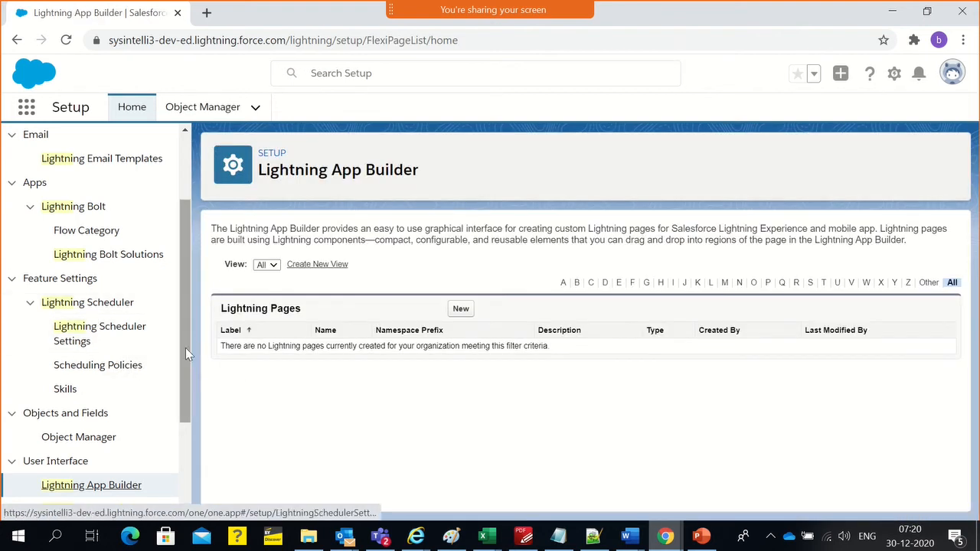
scroll(135, 360, "down", 1)
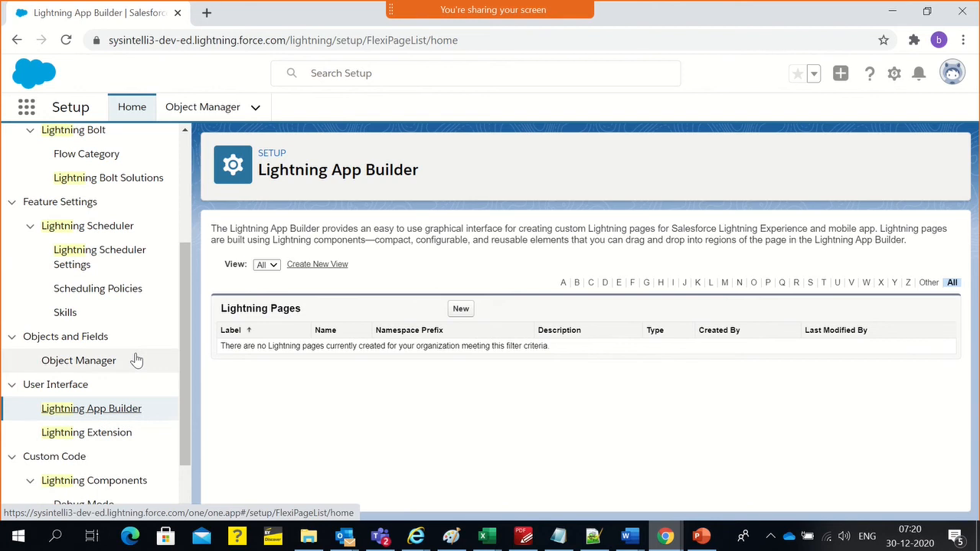
scroll(135, 361, "down", 1)
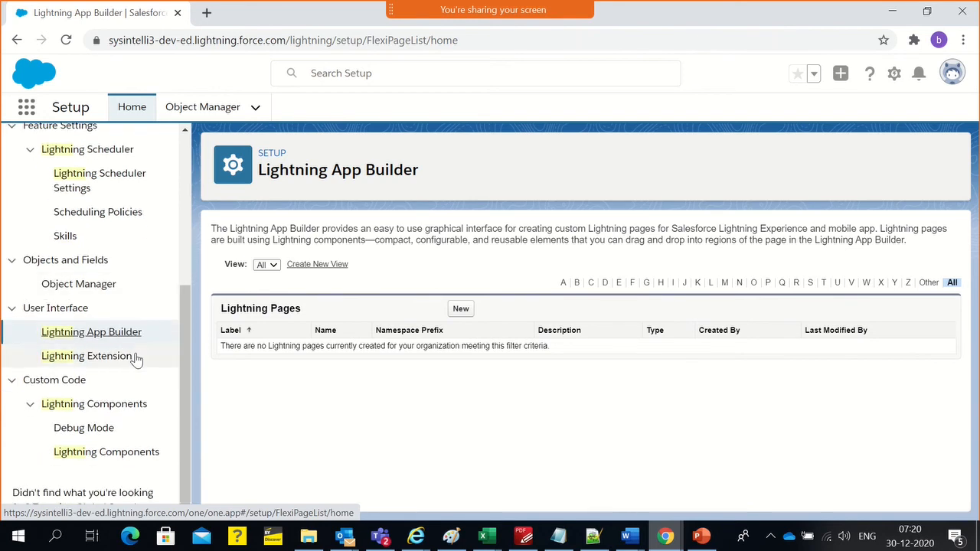
scroll(127, 354, "up", 4)
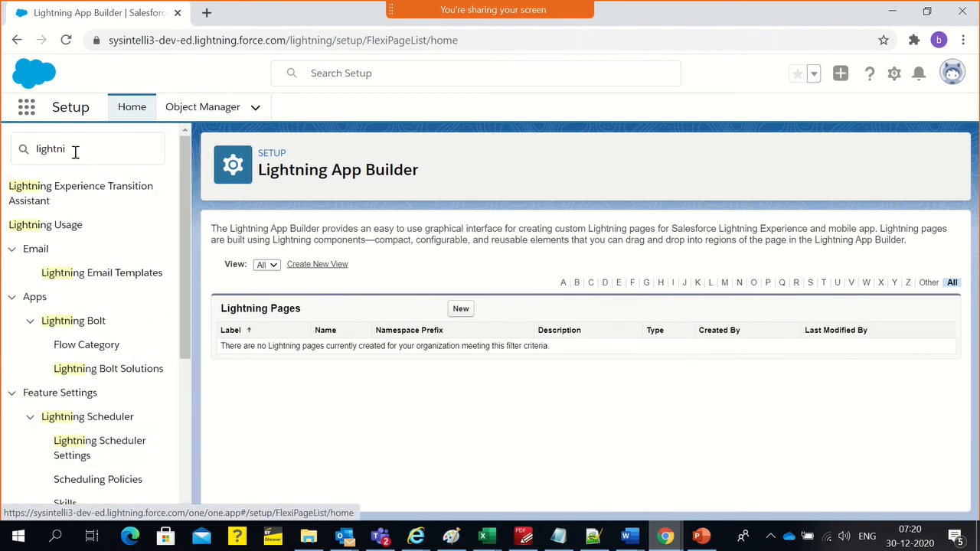
Replace the setup search term with "app" and open the App Manager to view its list of apps
left_click(74, 146)
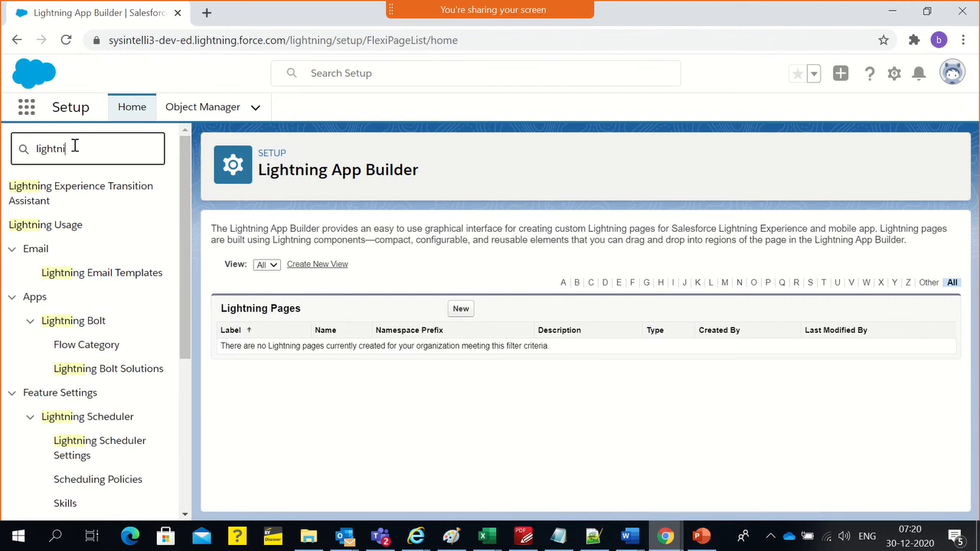
key("BackSpace")
key("BackSpace")
key("BackSpace")
key("BackSpace")
key("BackSpace")
key("BackSpace")
type("app")
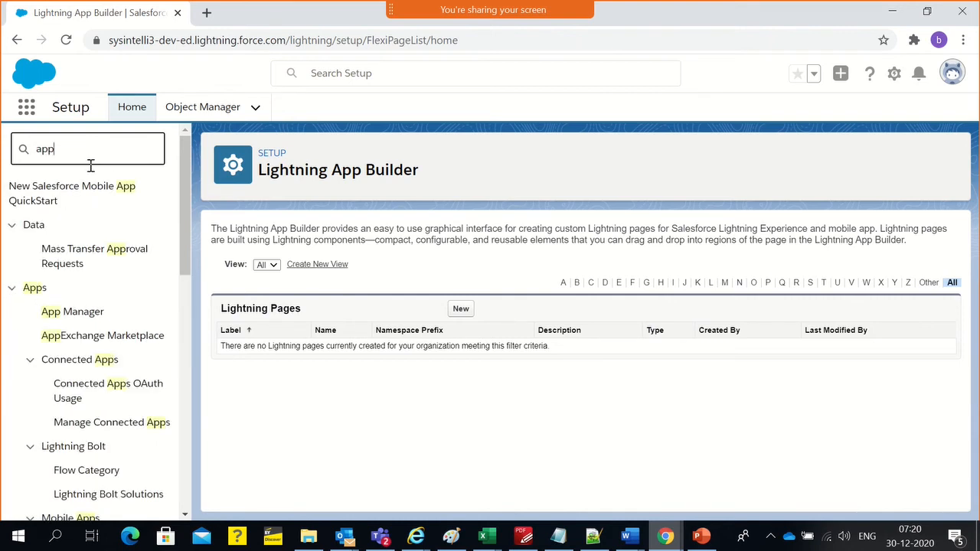
left_click(65, 320)
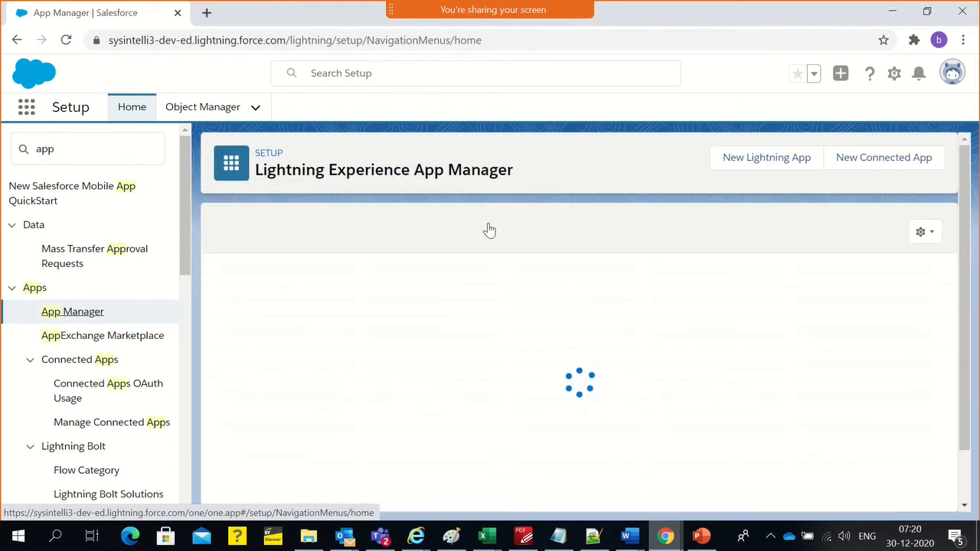
scroll(426, 383, "down", 1)
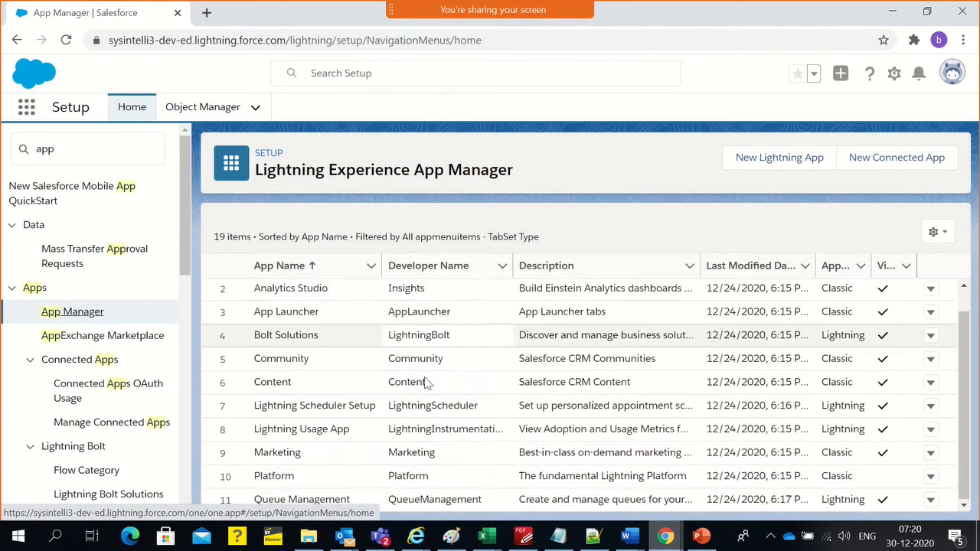
Look through the full list of existing apps and start creating a new Lightning app
scroll(426, 383, "down", 3)
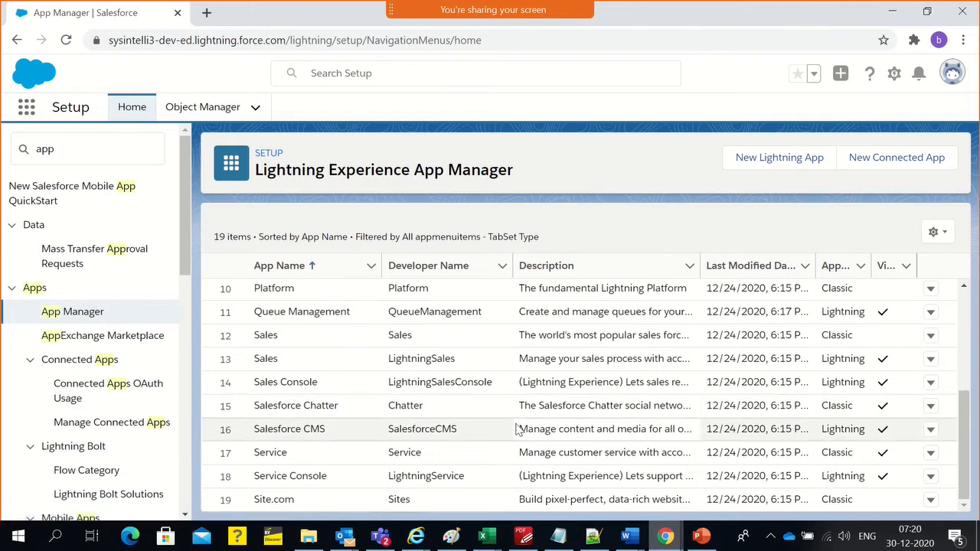
scroll(515, 427, "up", 3)
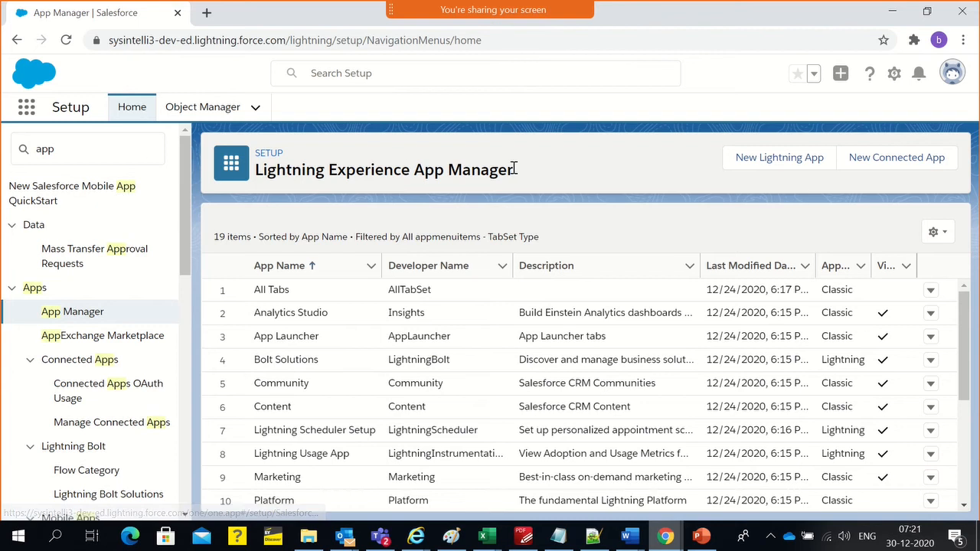
left_click(781, 161)
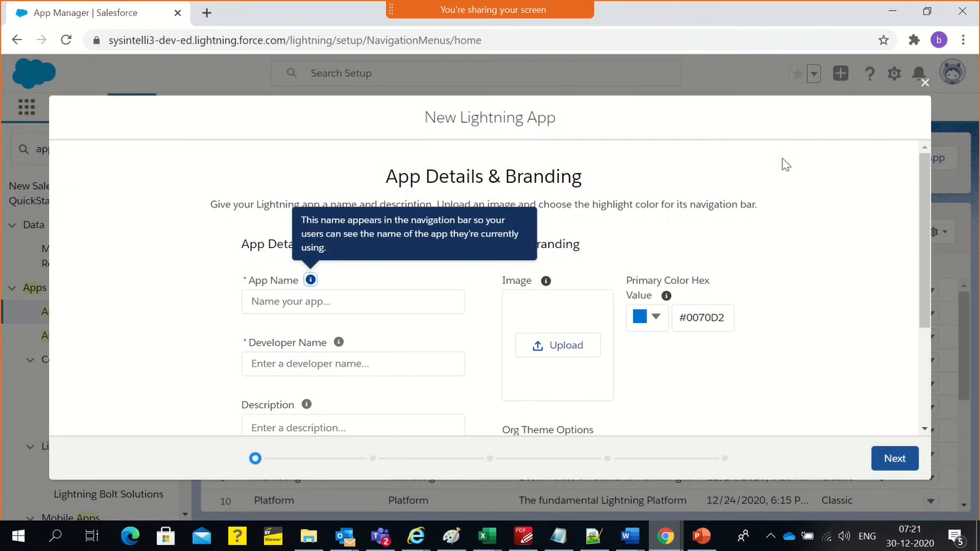
Name the new Lightning app "Internal Private Bank (IPB)" and let its developer name fill in from the app name
left_click(381, 294)
scroll(381, 293, "down", 1)
scroll(383, 263, "up", 1)
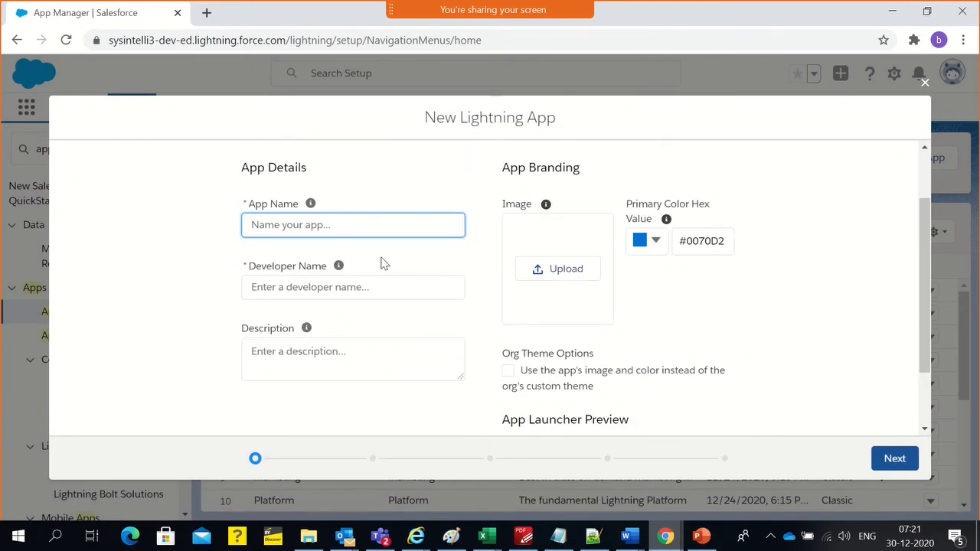
type("Intern")
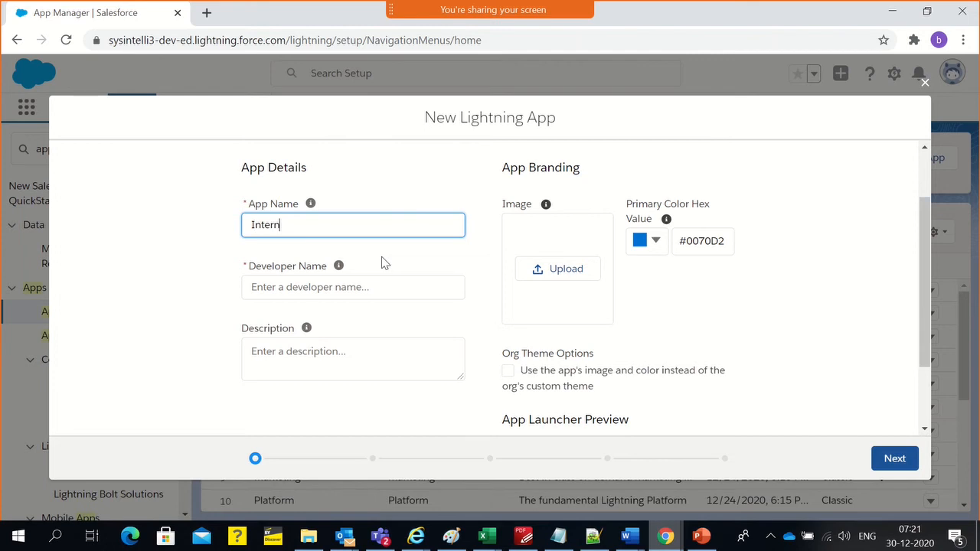
type("al Provate Bank (I")
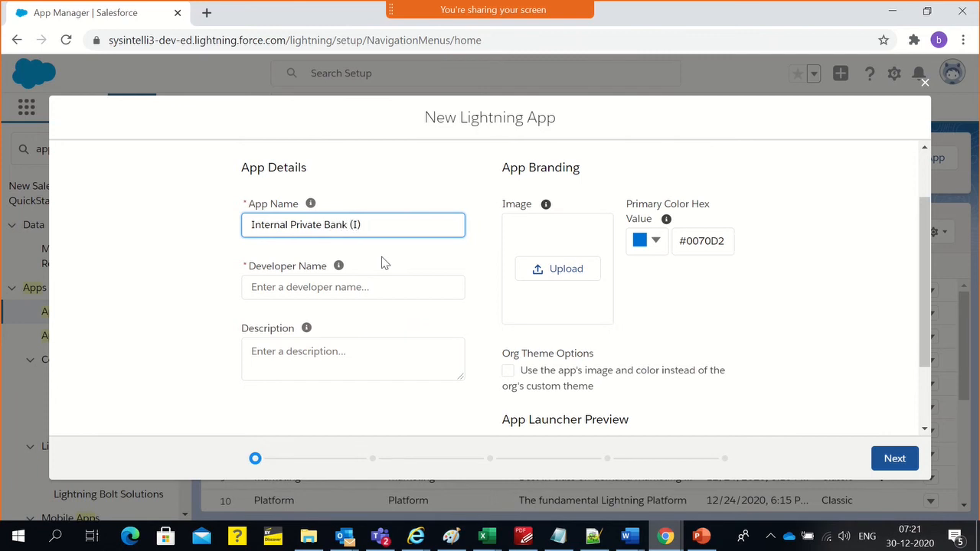
type("B")
left_click(361, 282)
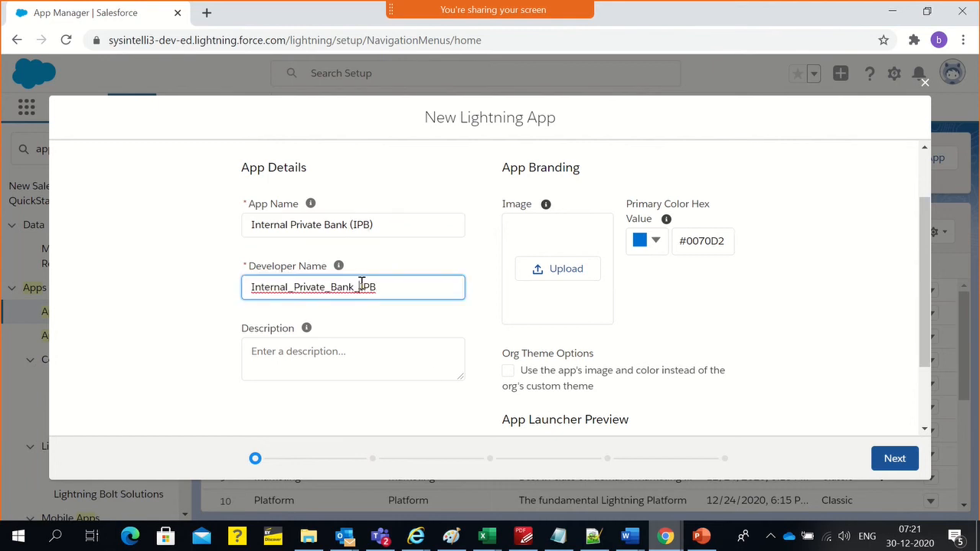
Change the app name to "International Private Bank (IPB)"
left_click(296, 287)
left_click(291, 225)
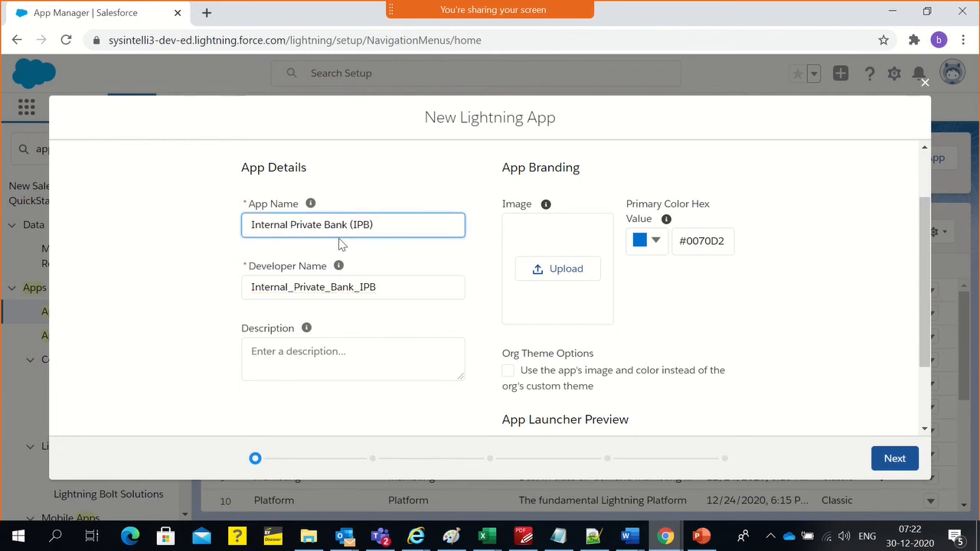
key("BackSpace")
key("BackSpace")
type("tin")
key("BackSpace")
type("onal")
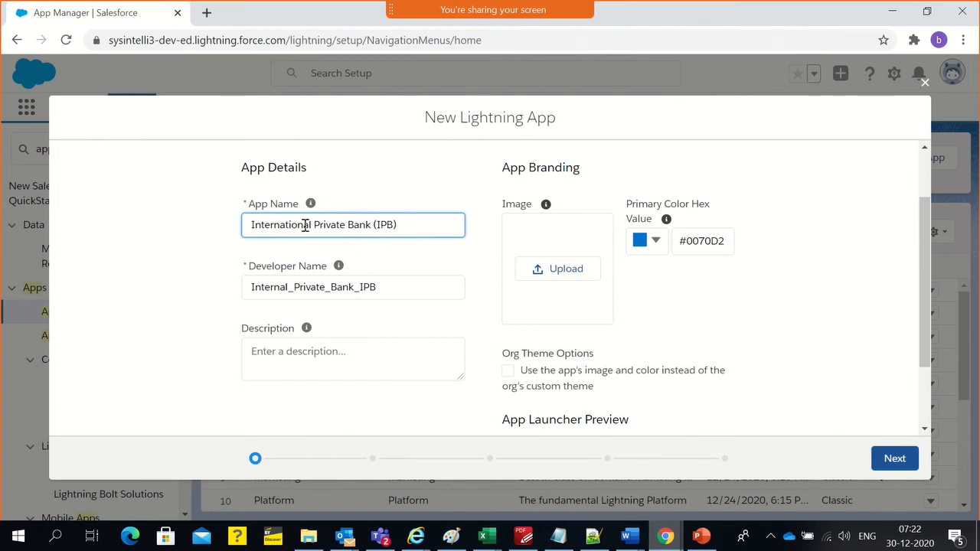
Copy "International" from the app name into the developer name so that it reads "International_Private_Bank_IPB"
double_click(304, 223)
key("ctrl+c")
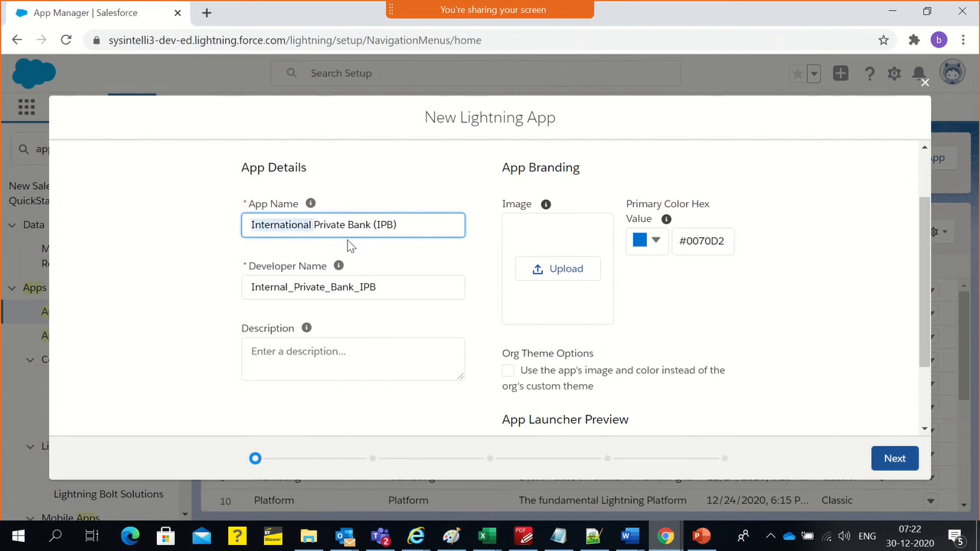
left_click_drag(291, 287, 204, 280)
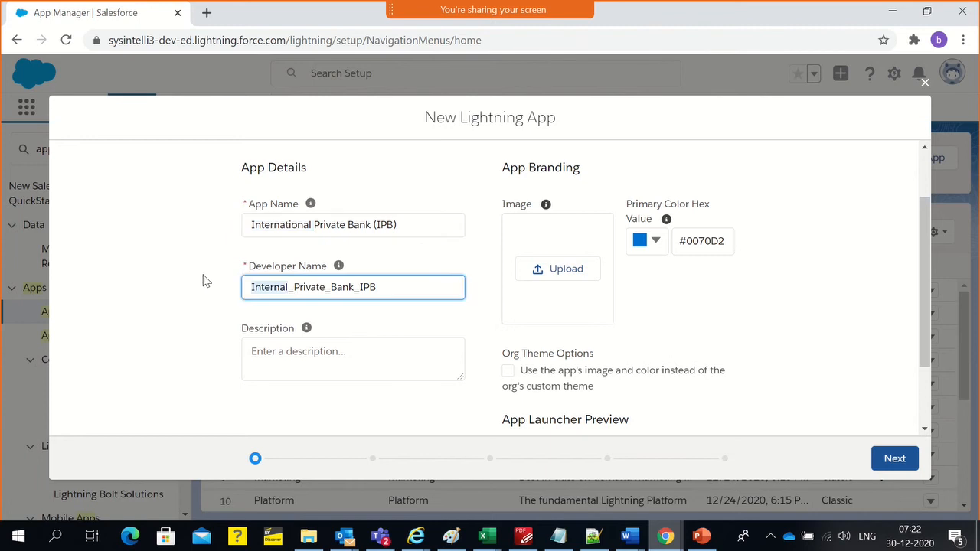
key("ctrl+v")
left_click(179, 274)
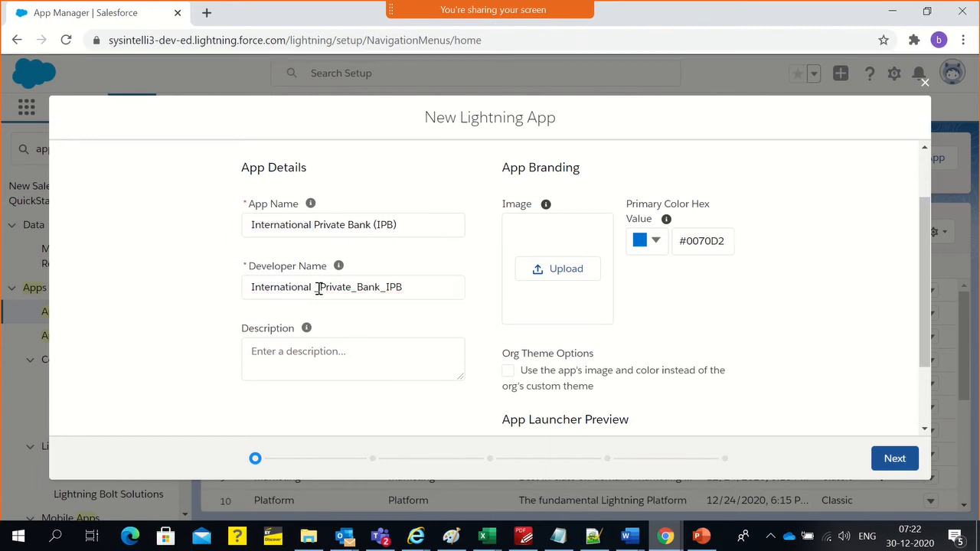
left_click(315, 287)
key("BackSpace")
type("_")
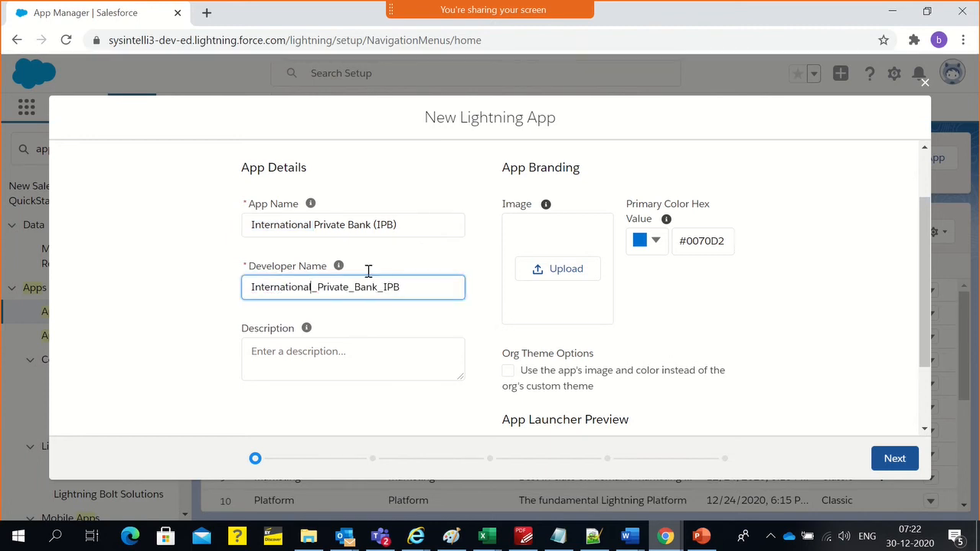
left_click(130, 254)
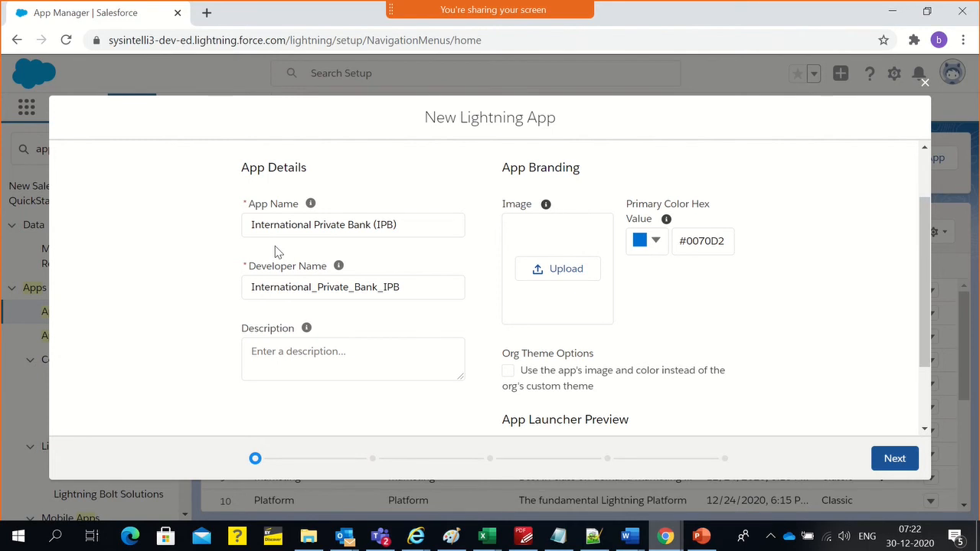
Compare the new app's developer name with its app name
double_click(338, 284)
left_click(132, 255)
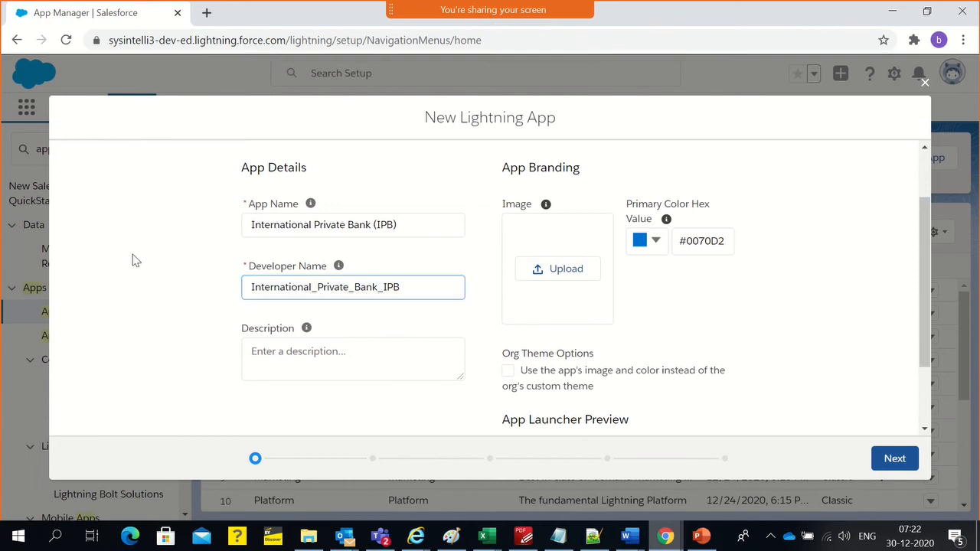
left_click(267, 284)
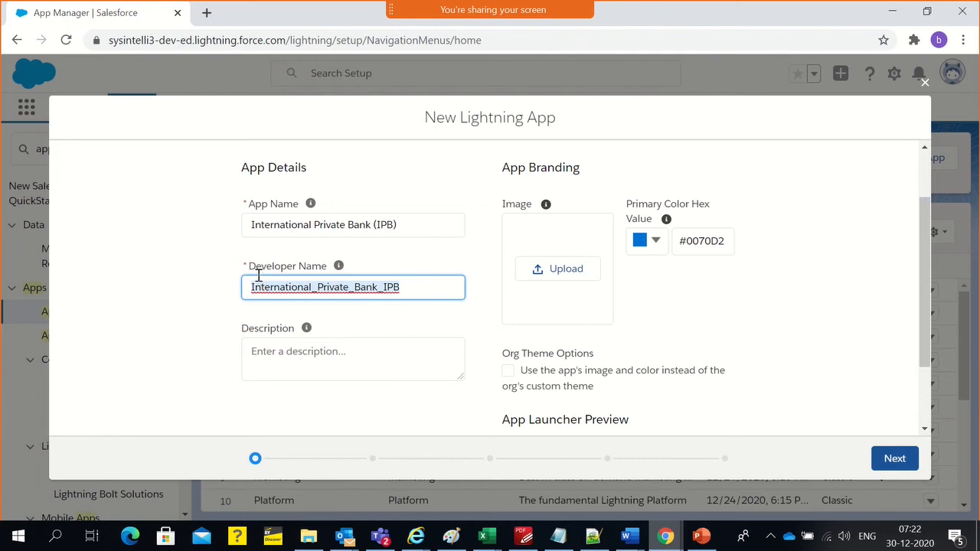
left_click(156, 261)
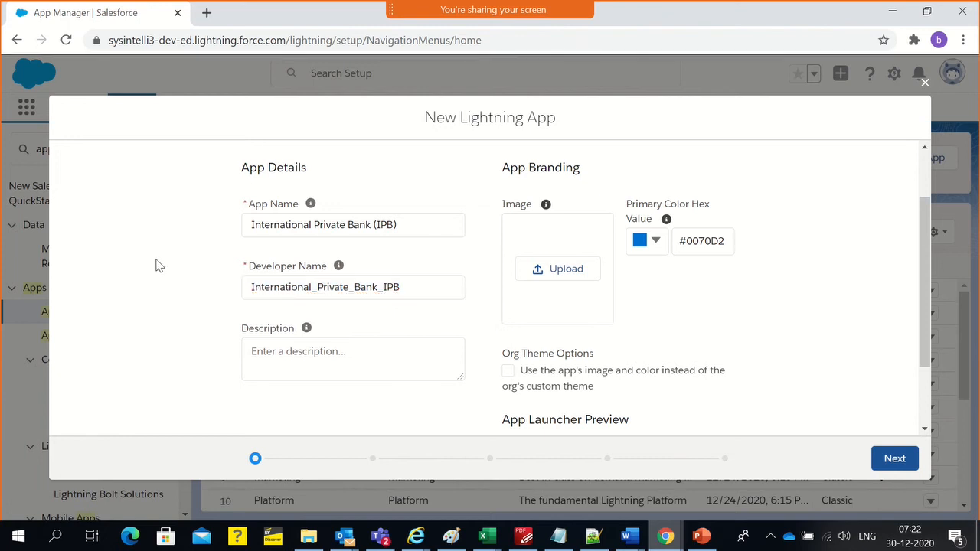
left_click(294, 224)
triple_click(295, 224)
left_click(296, 273)
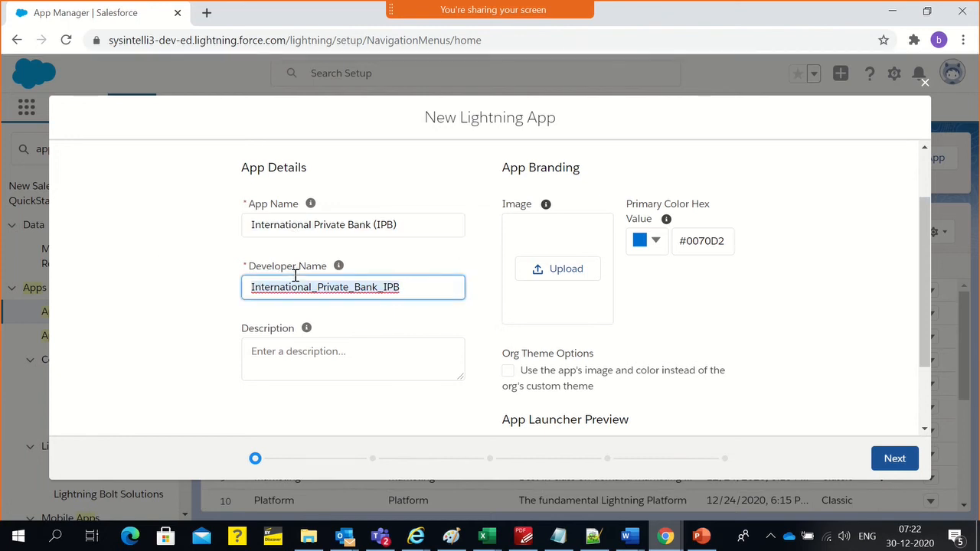
left_click(131, 317)
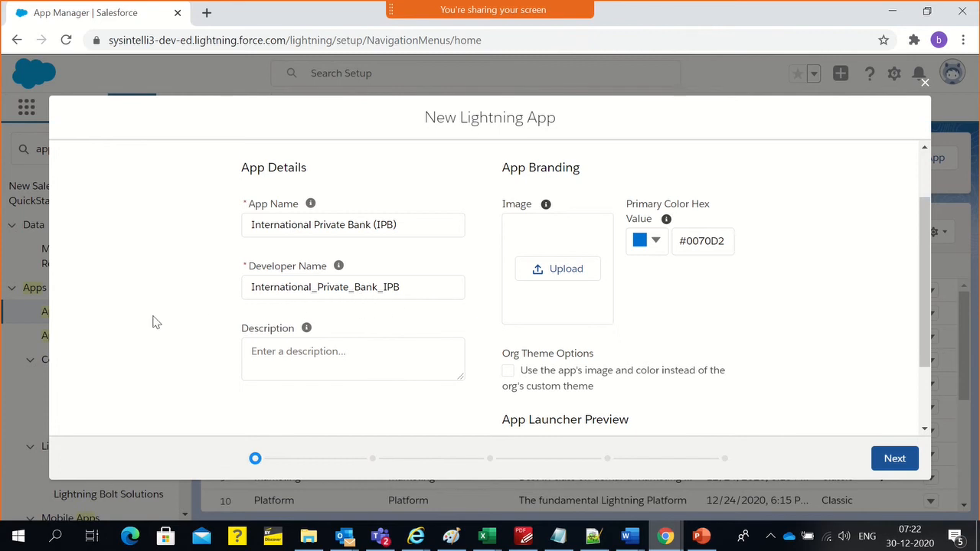
Enter "Pioneer in Banking and Insurance" as the app's description
left_click(296, 348)
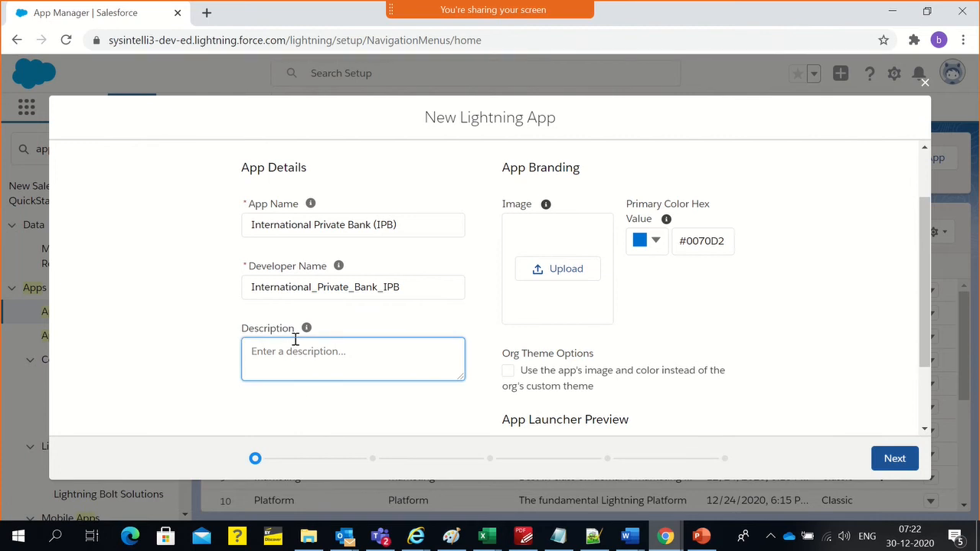
type("Banking and Insurance")
key("Home")
type("Pioneer in")
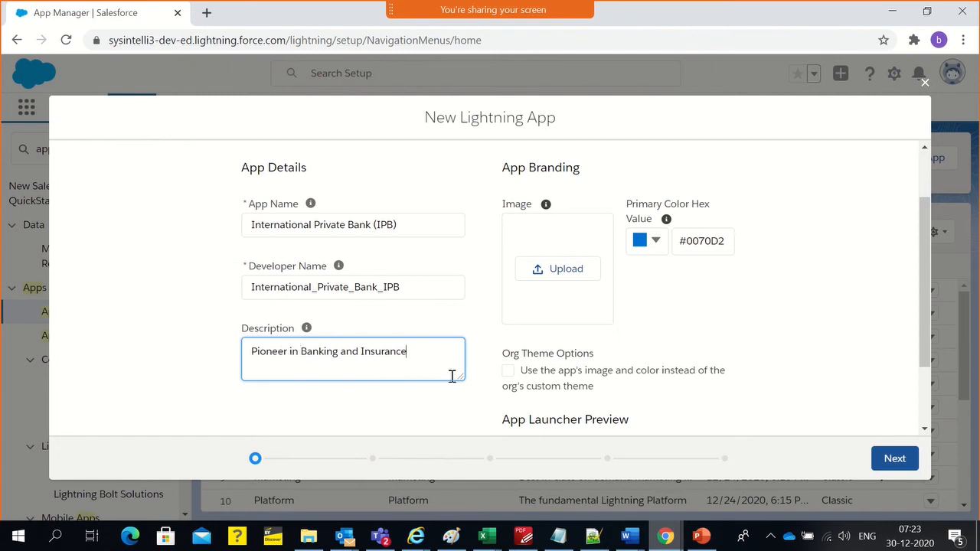
Set the app's primary branding colour to the pink #F15C7F
scroll(452, 383, "down", 3)
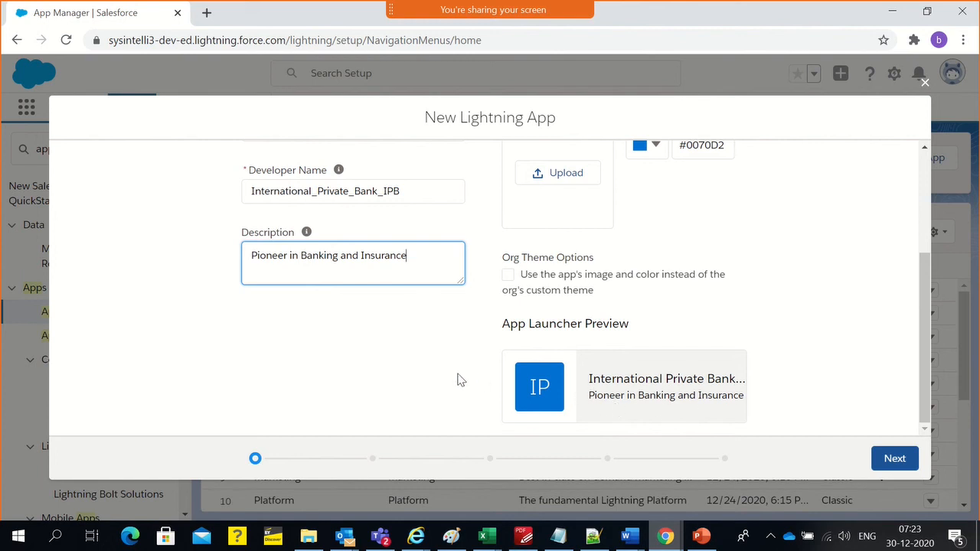
scroll(457, 378, "up", 3)
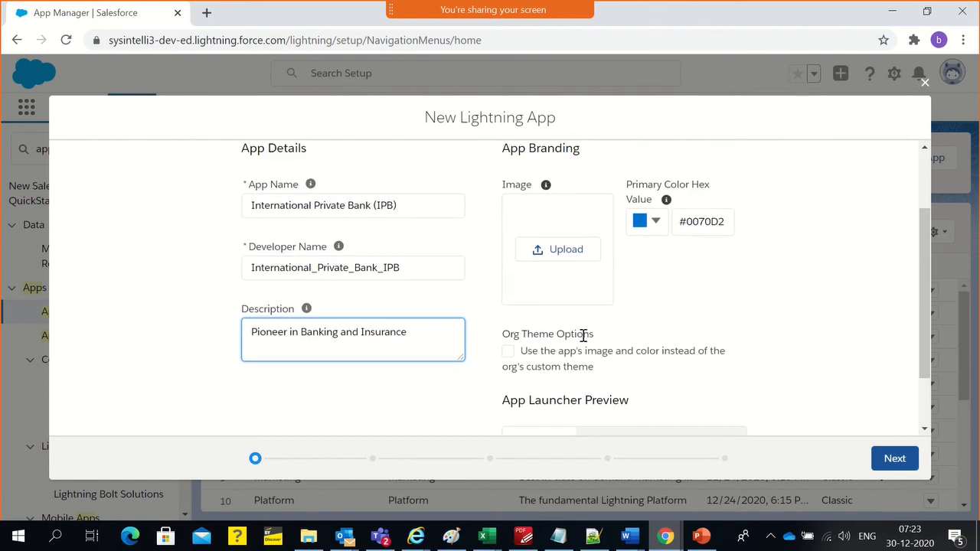
scroll(578, 322, "down", 3)
scroll(566, 301, "up", 3)
left_click(639, 220)
left_click(647, 322)
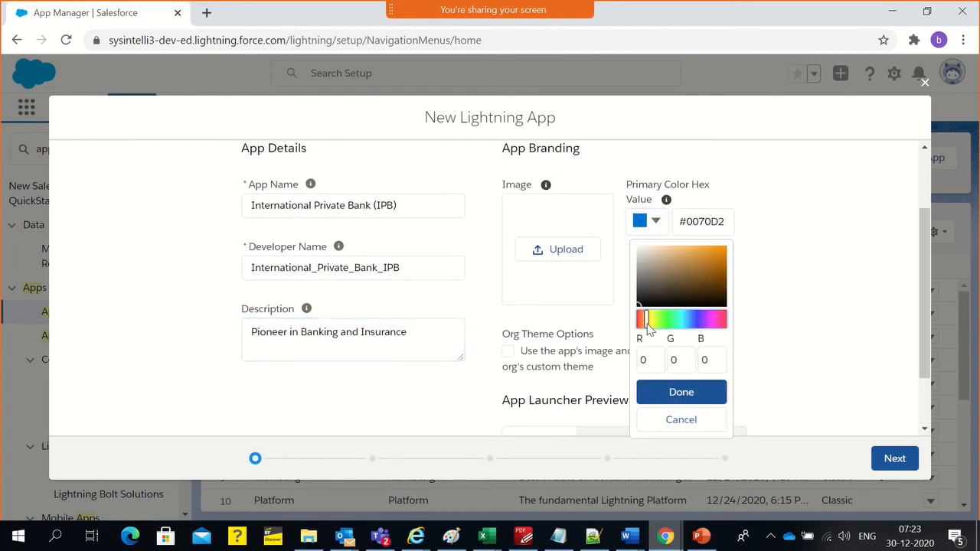
left_click(696, 320)
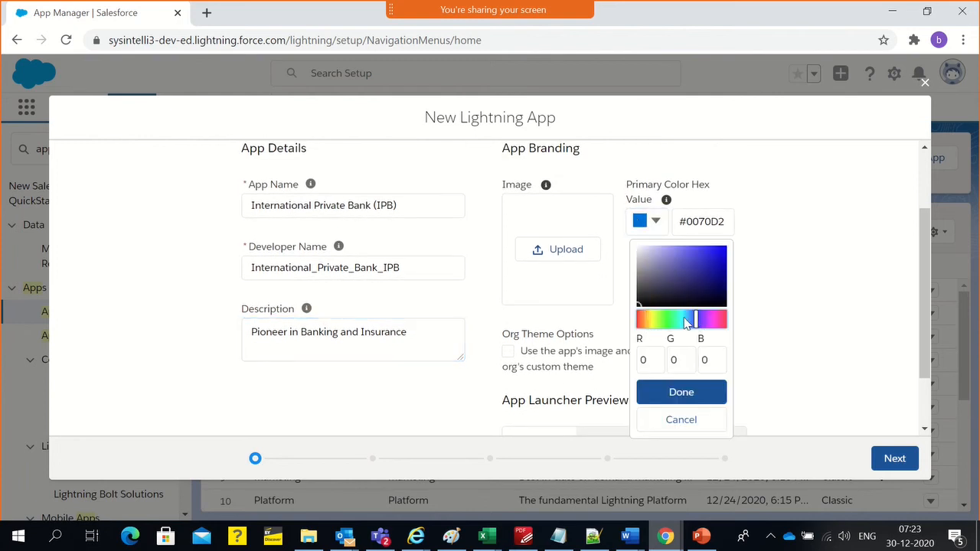
left_click(721, 320)
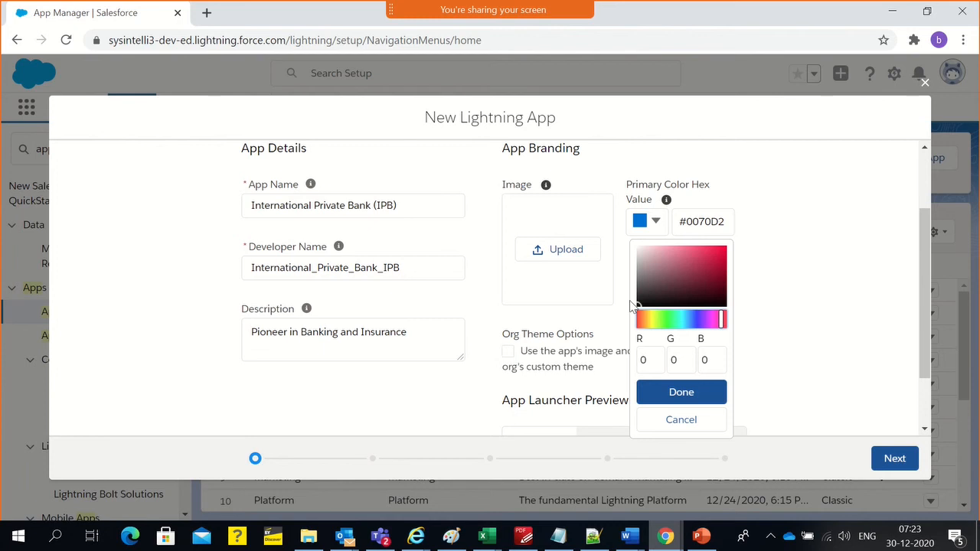
left_click_drag(677, 268, 693, 255)
left_click(683, 393)
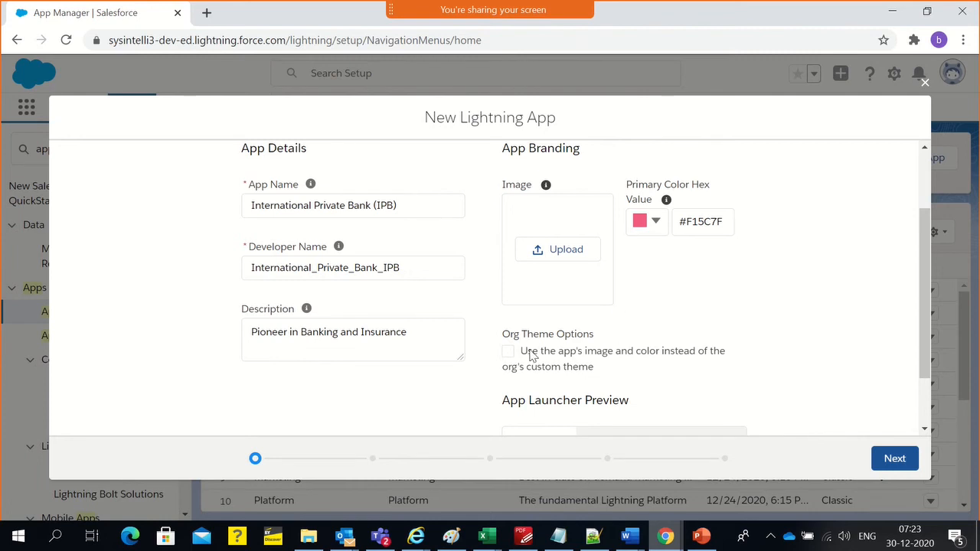
Review the new app's details, branding and App Launcher preview
scroll(740, 360, "down", 1)
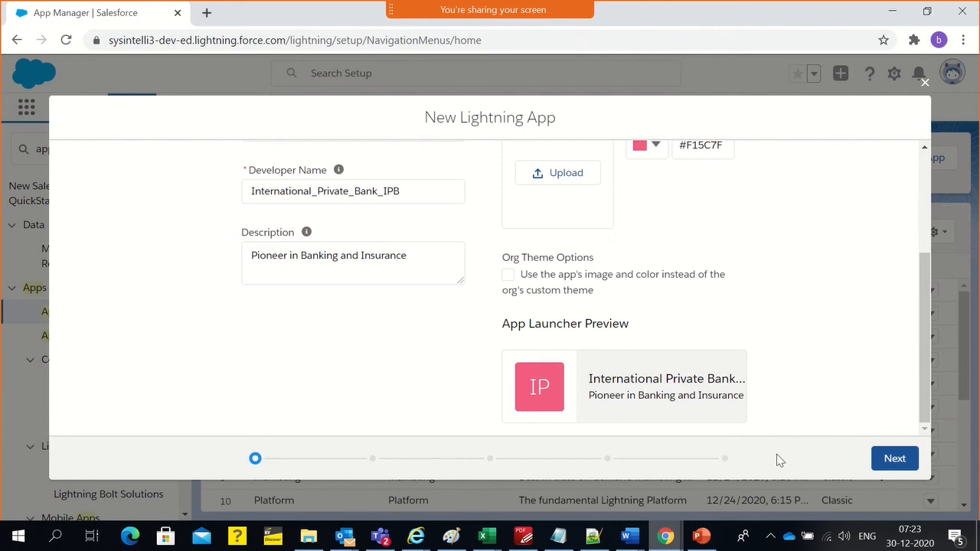
scroll(728, 411, "up", 2)
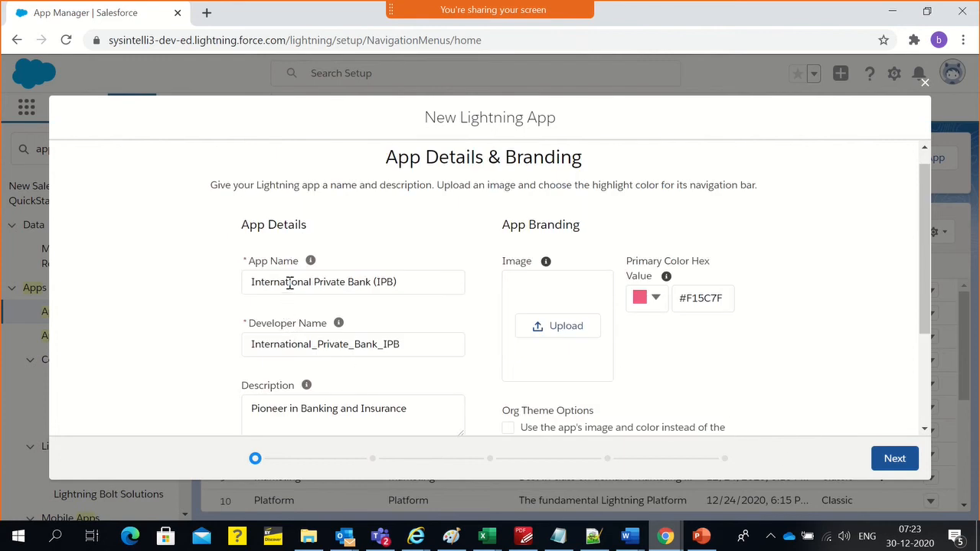
scroll(289, 283, "down", 2)
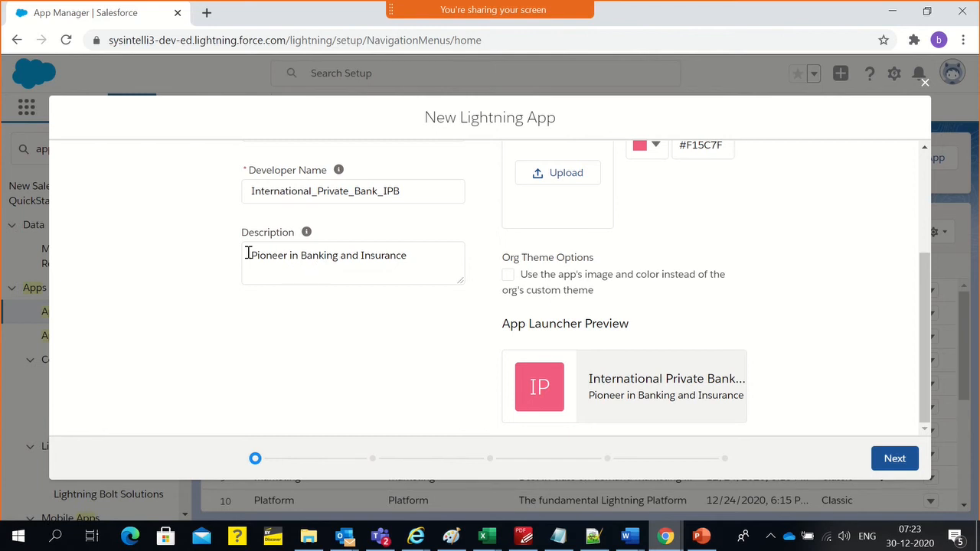
scroll(575, 234, "up", 2)
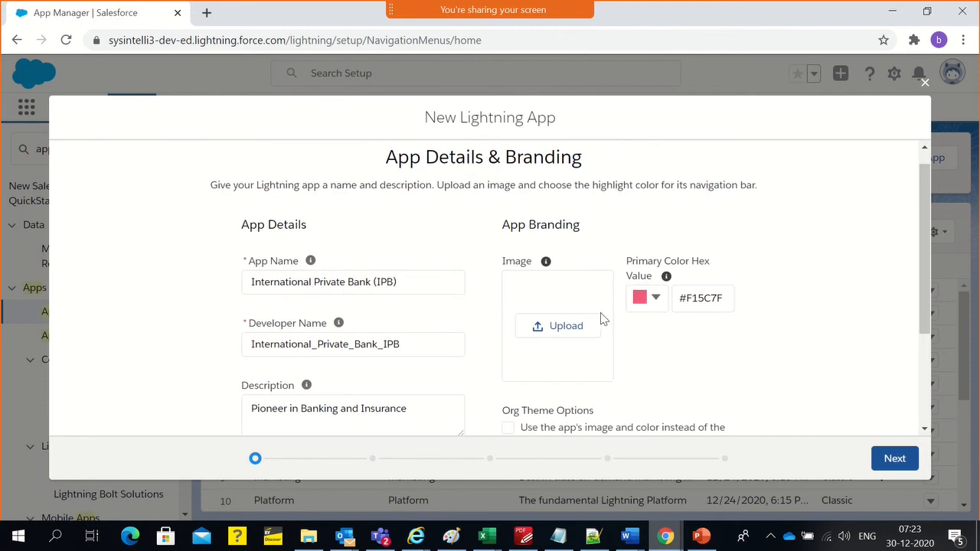
scroll(589, 298, "down", 2)
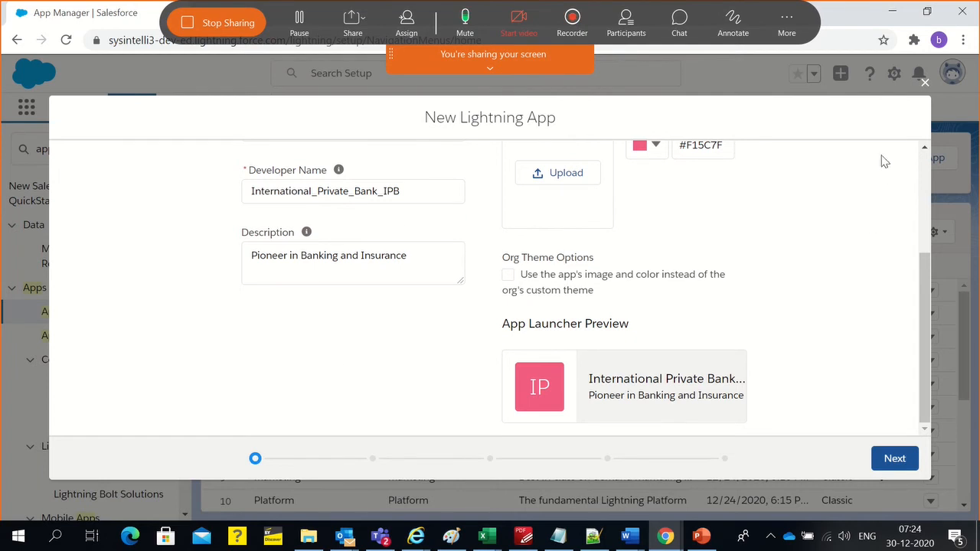
left_click(489, 67)
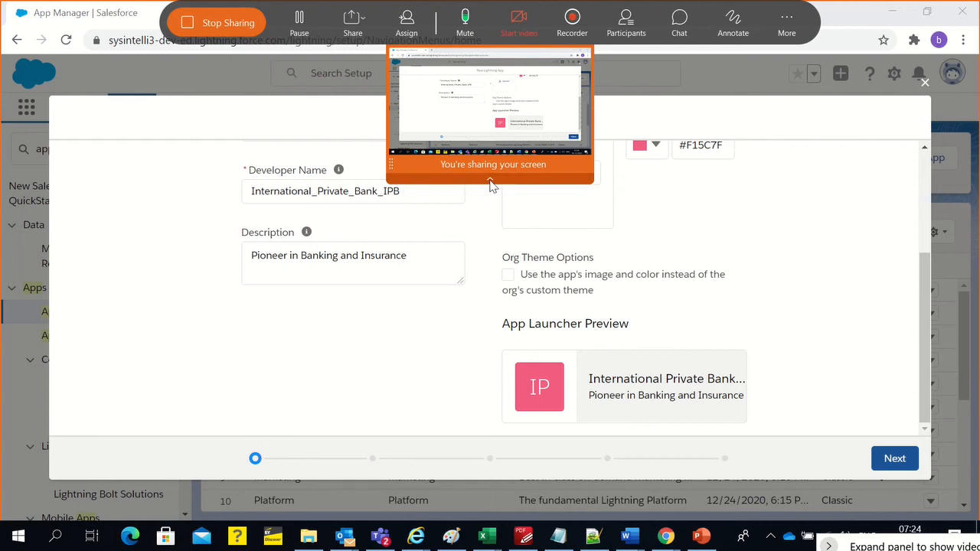
left_click(490, 179)
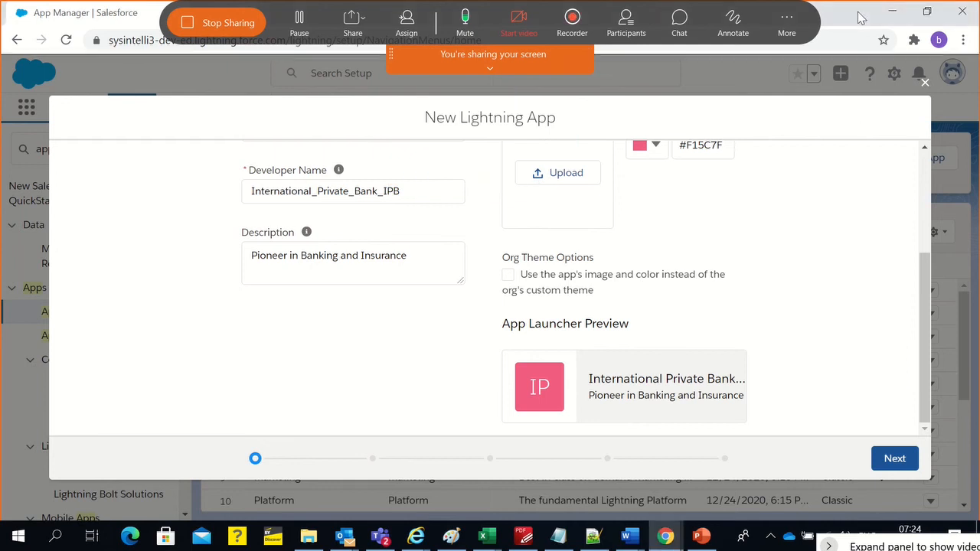
mouse_move(702, 539)
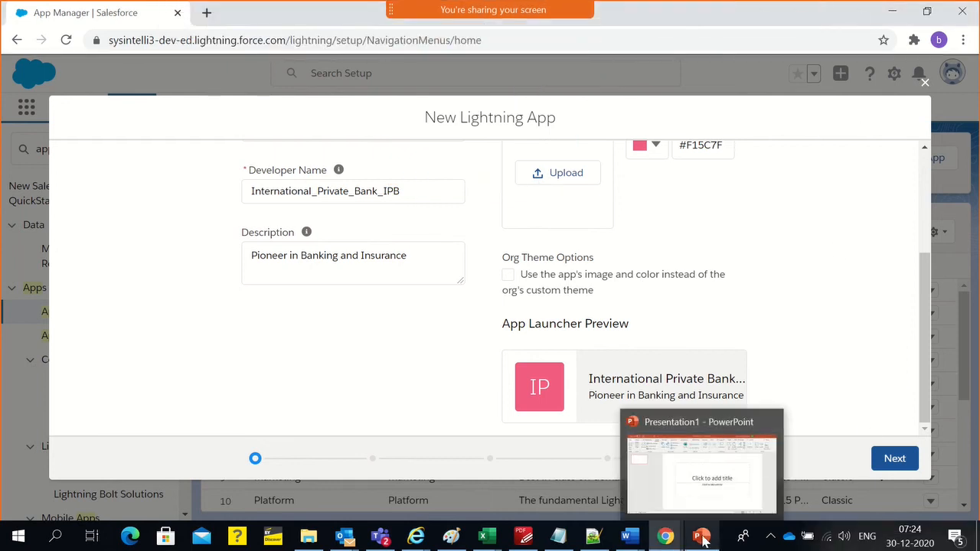
left_click(703, 538)
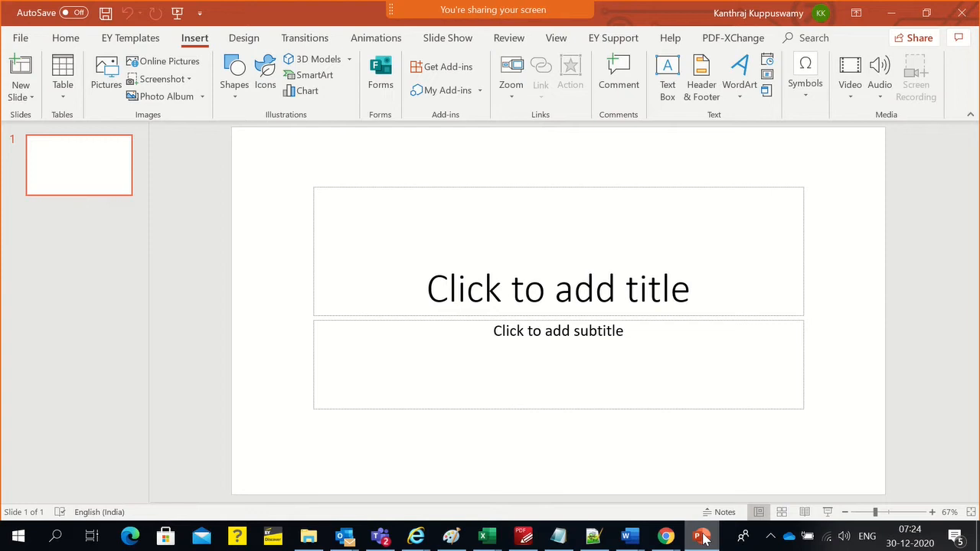
left_click(703, 538)
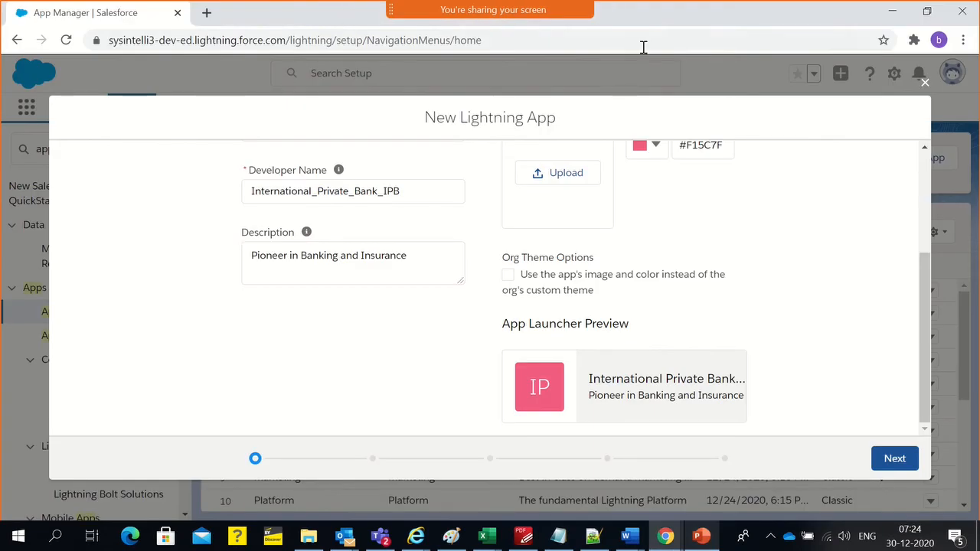
left_click(701, 537)
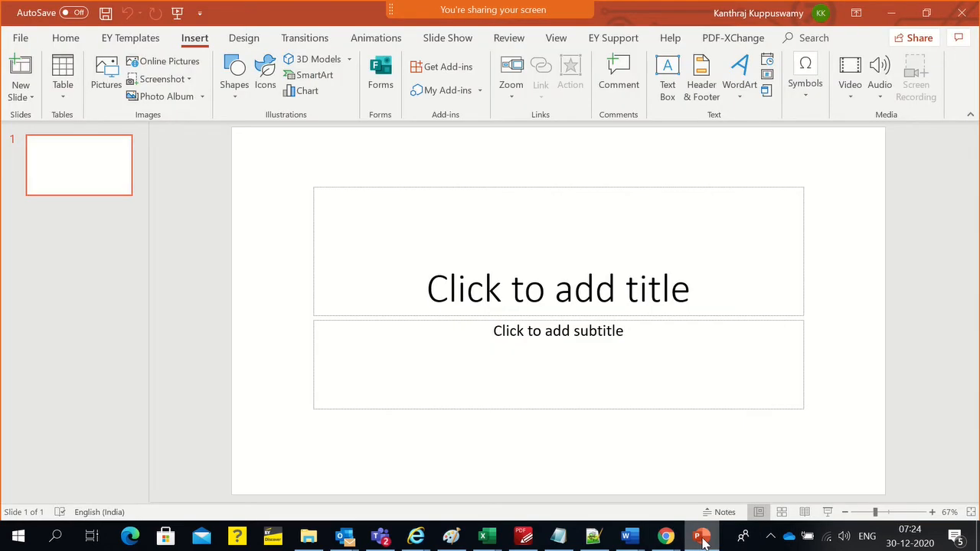
left_click(702, 537)
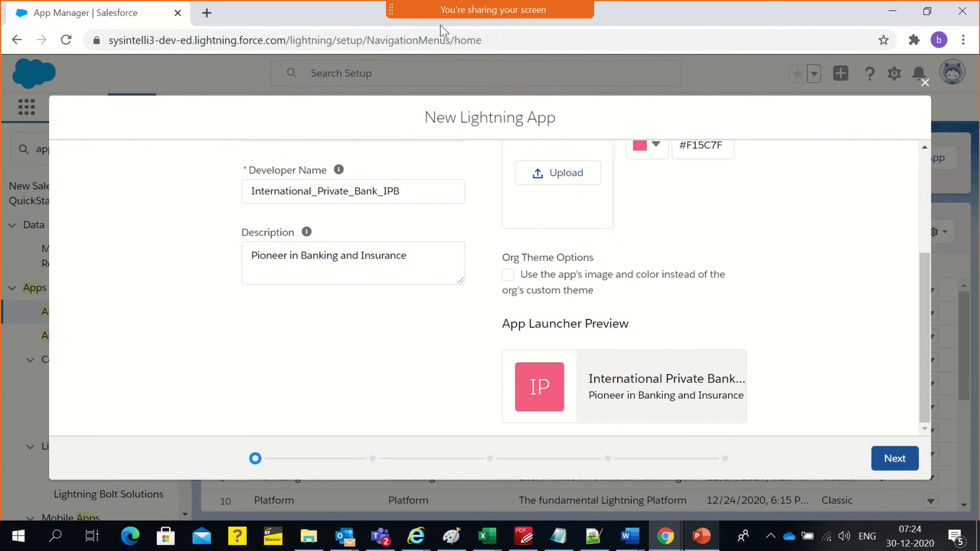
Stop the current screen share and share Screen 1 again from the Webex meeting
mouse_move(450, 15)
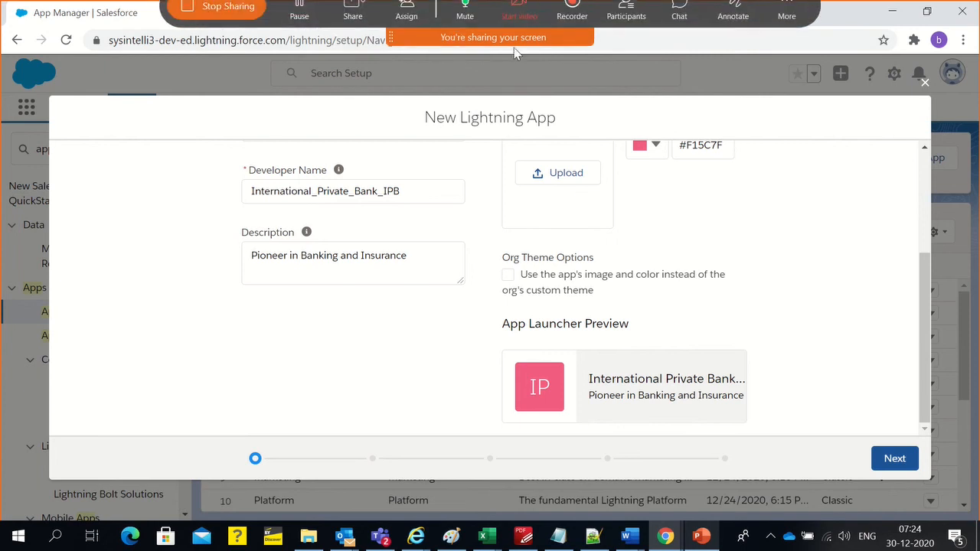
left_click(219, 23)
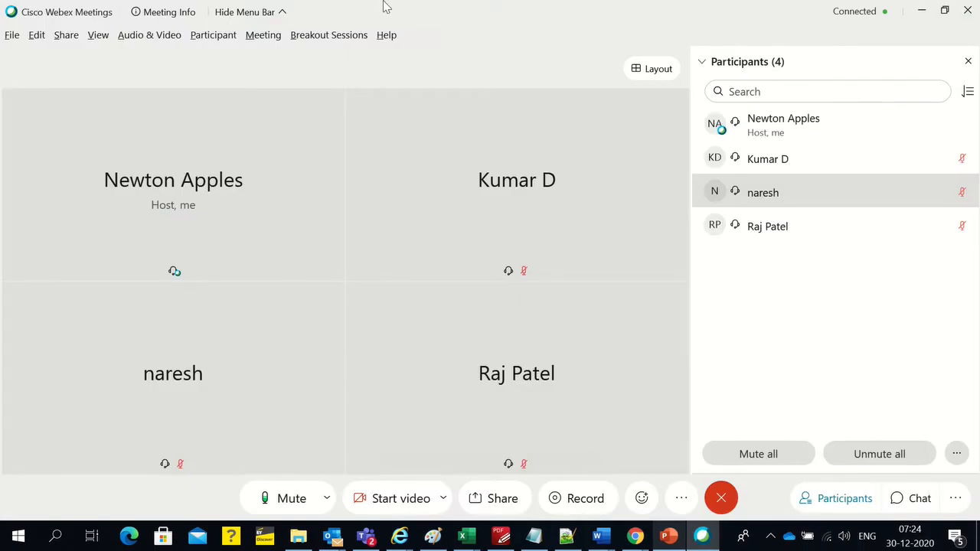
mouse_move(429, 12)
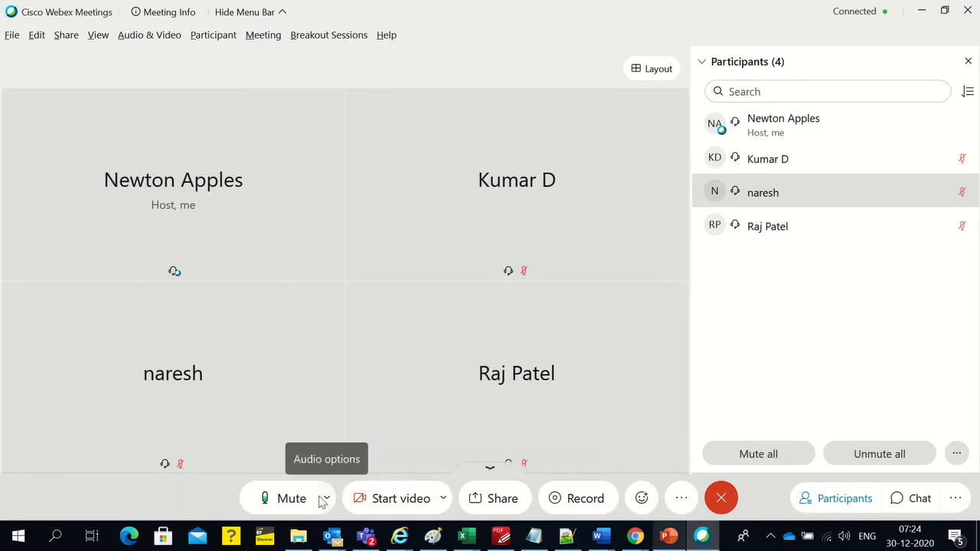
left_click(482, 498)
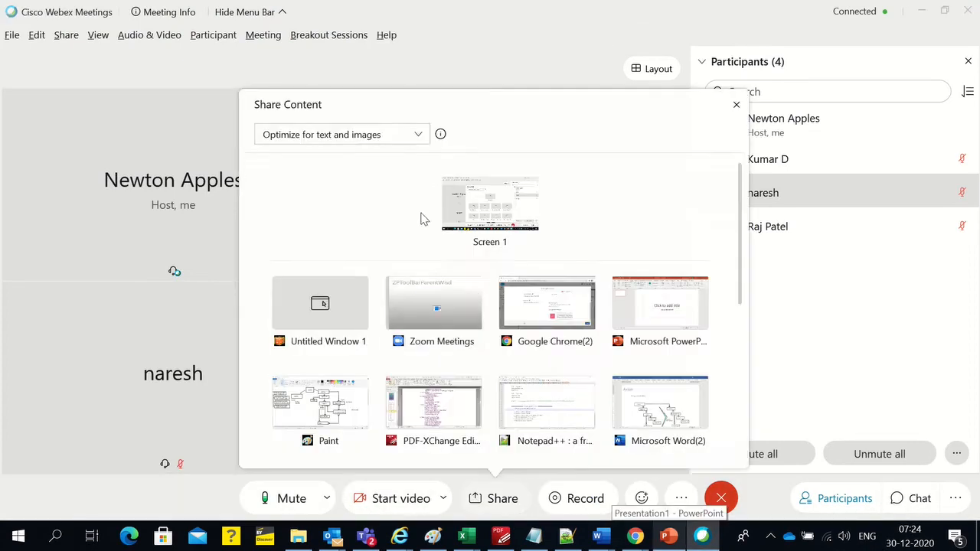
left_click(489, 205)
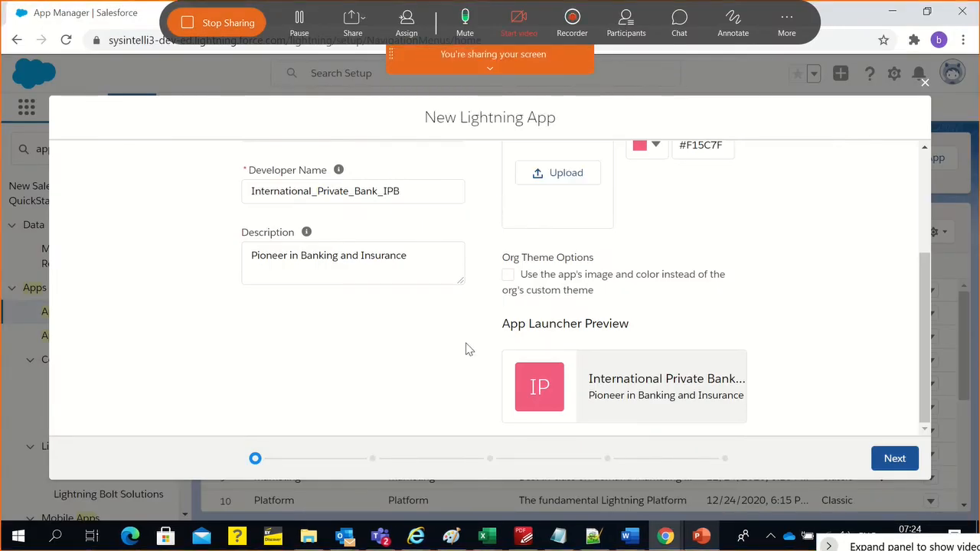
Recheck the app's details and branding and proceed to the App Options page
scroll(330, 264, "up", 2)
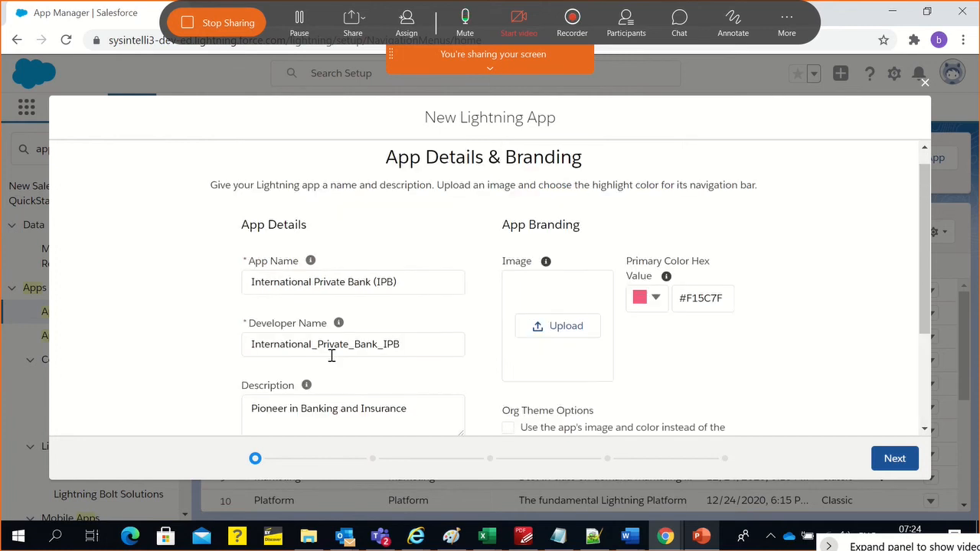
scroll(330, 359, "down", 3)
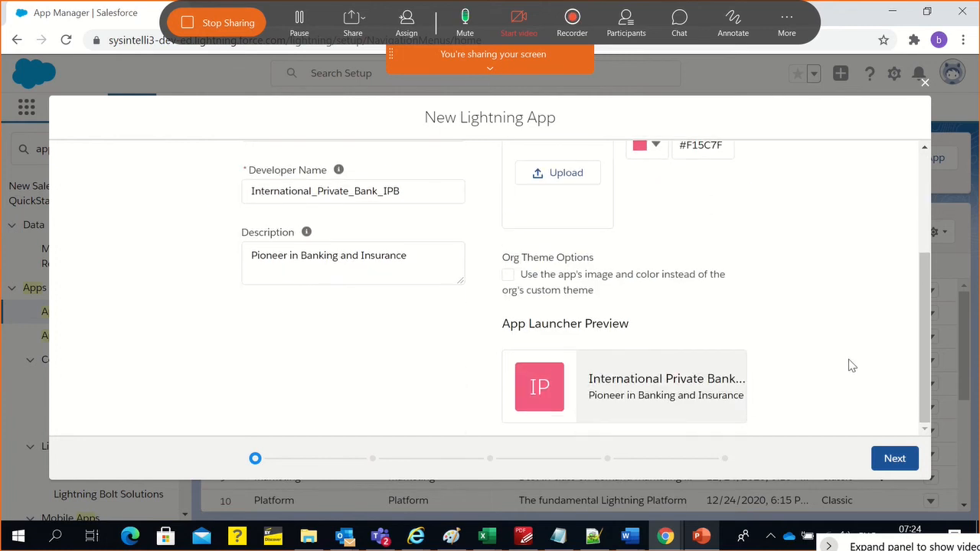
left_click(890, 458)
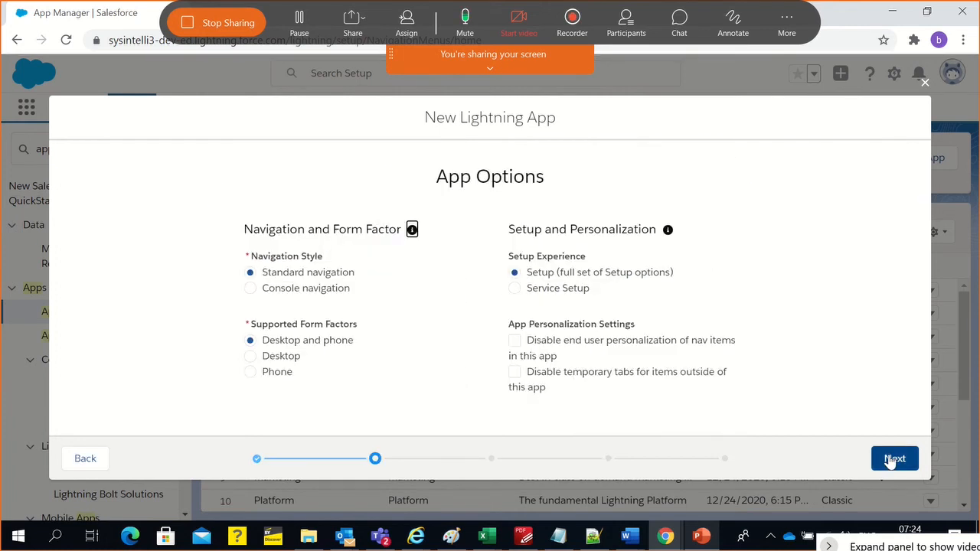
Keep standard navigation, desktop and phone support and the full Setup experience, and continue to the Utility Items page
left_click(189, 265)
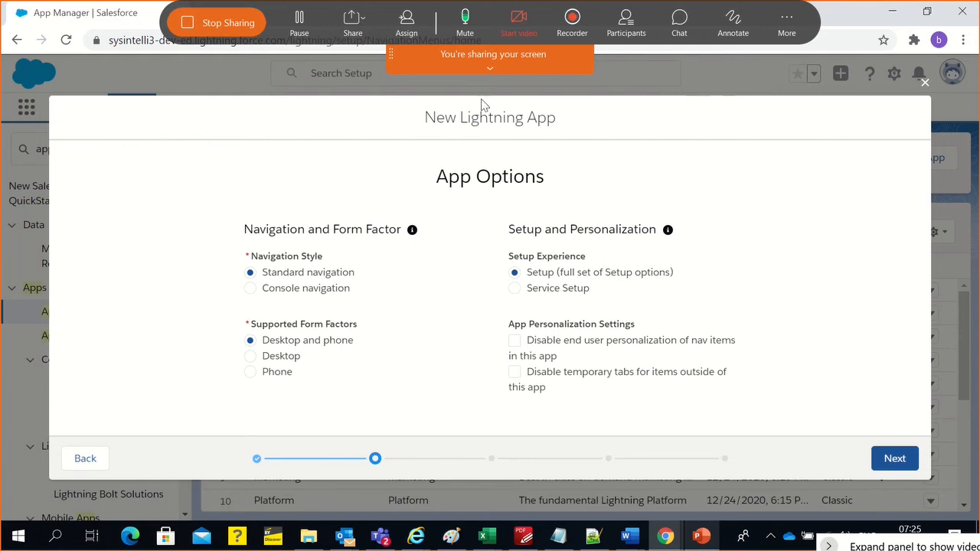
mouse_move(490, 62)
left_click(894, 458)
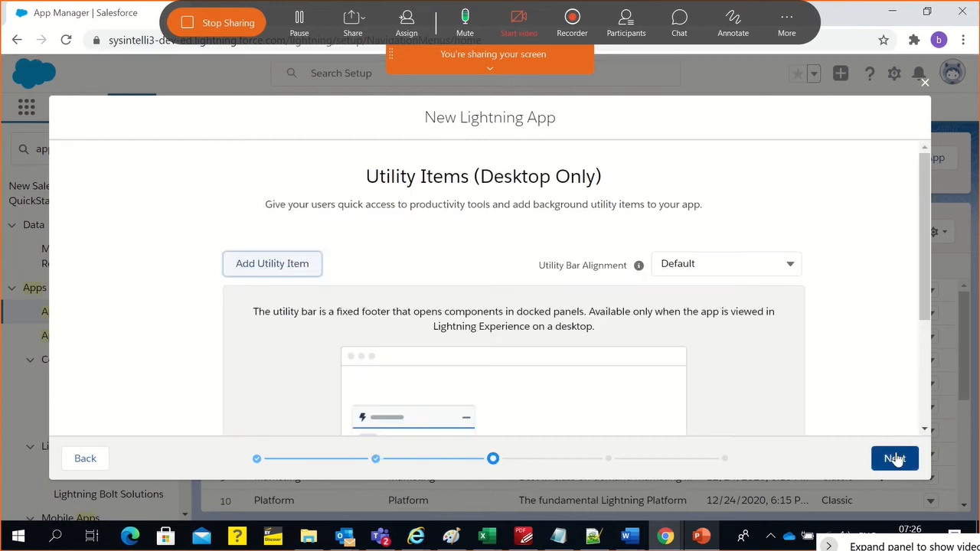
Look over the Utility Items page and continue to Navigation Items without adding a utility item
scroll(138, 302, "down", 2)
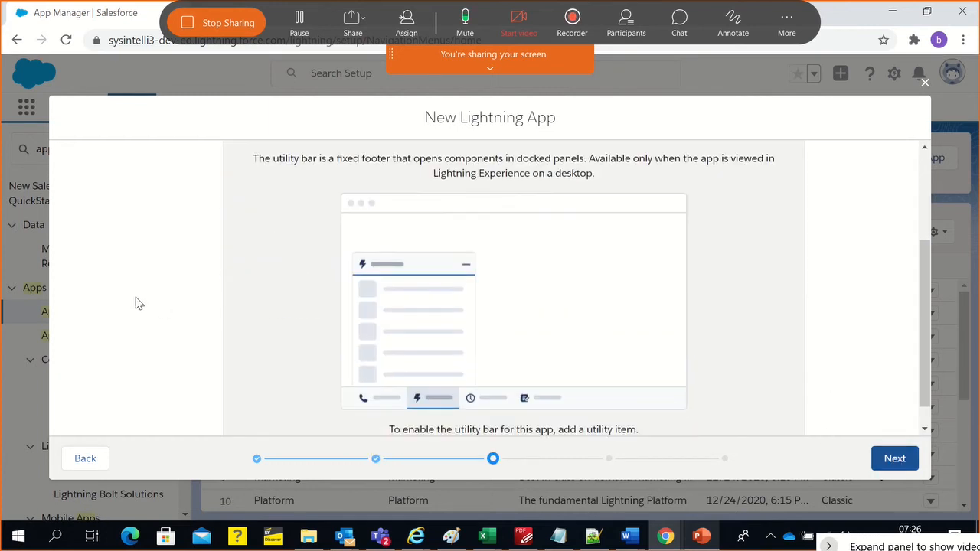
scroll(133, 340, "up", 1)
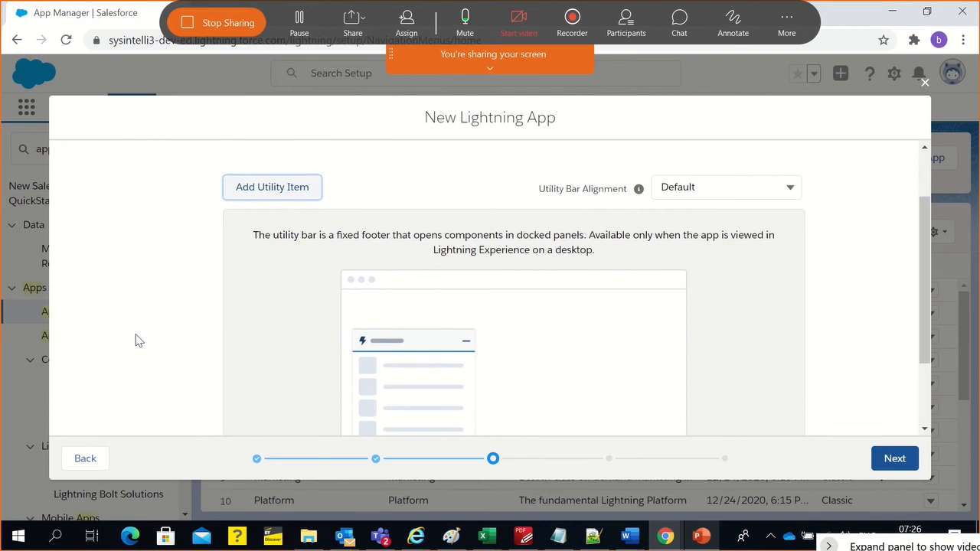
scroll(138, 340, "down", 1)
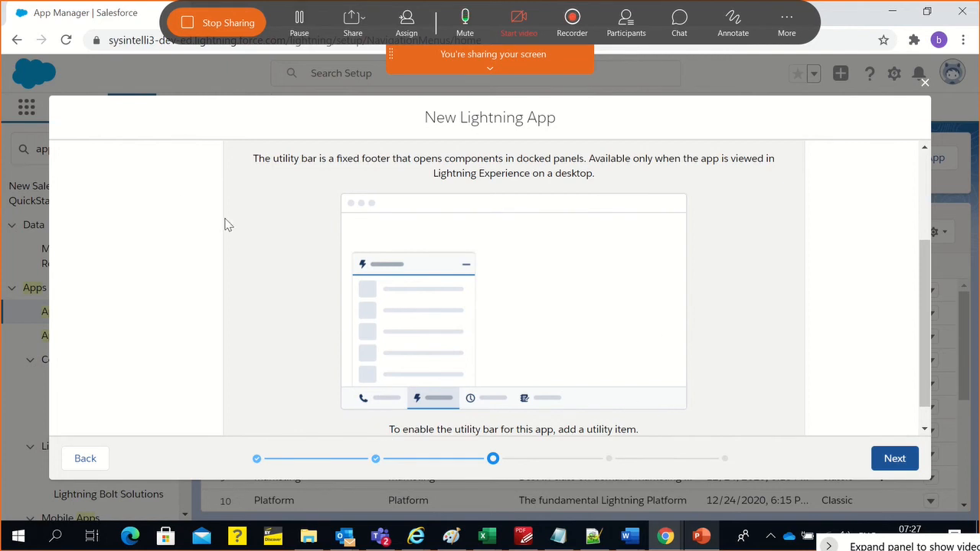
scroll(254, 249, "up", 3)
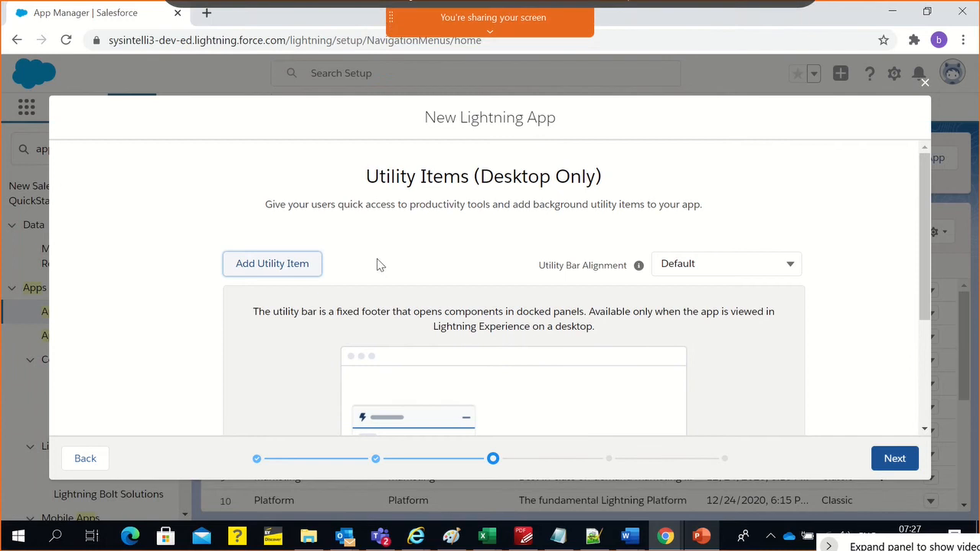
scroll(376, 262, "down", 1)
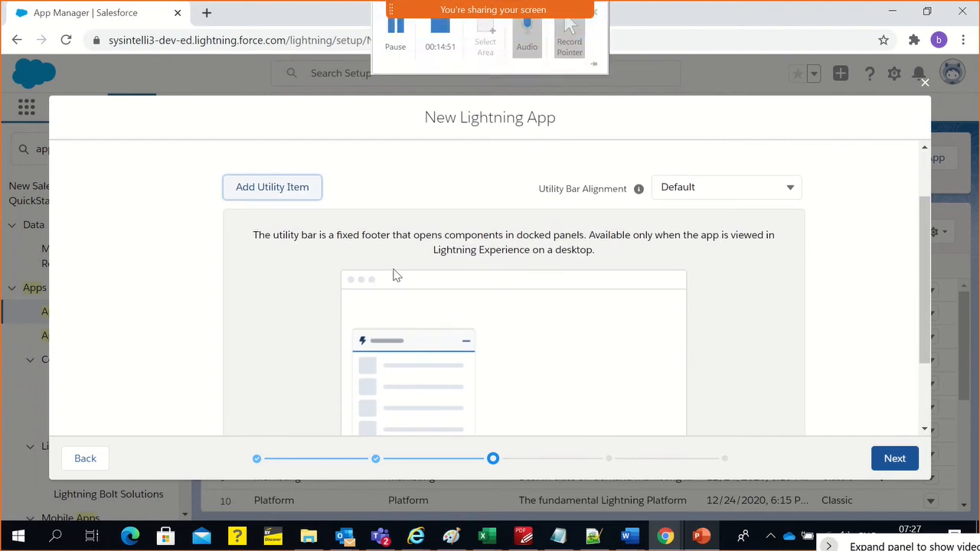
scroll(616, 258, "down", 2)
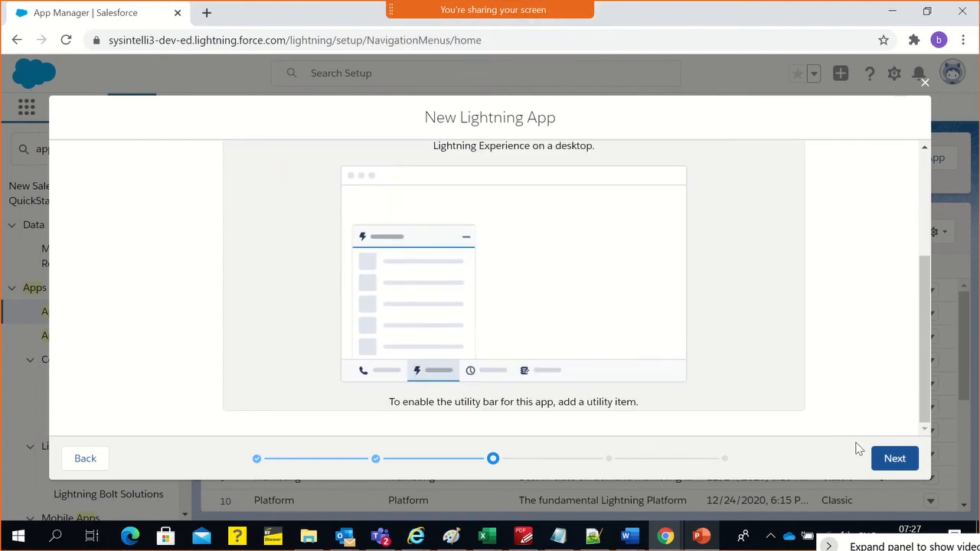
left_click(892, 458)
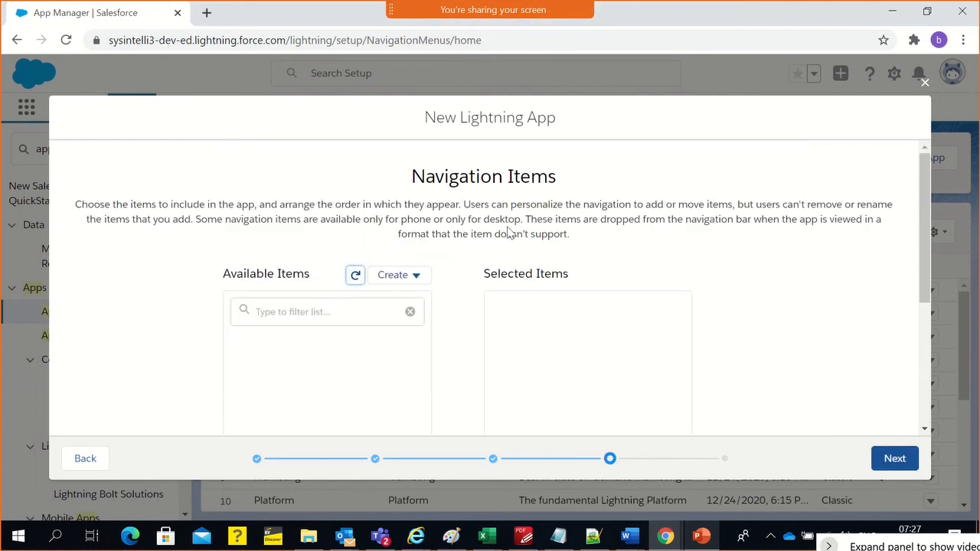
Find Customers among the available navigation items with the filter "Customer" and add it to the app's selected items
scroll(313, 335, "down", 3)
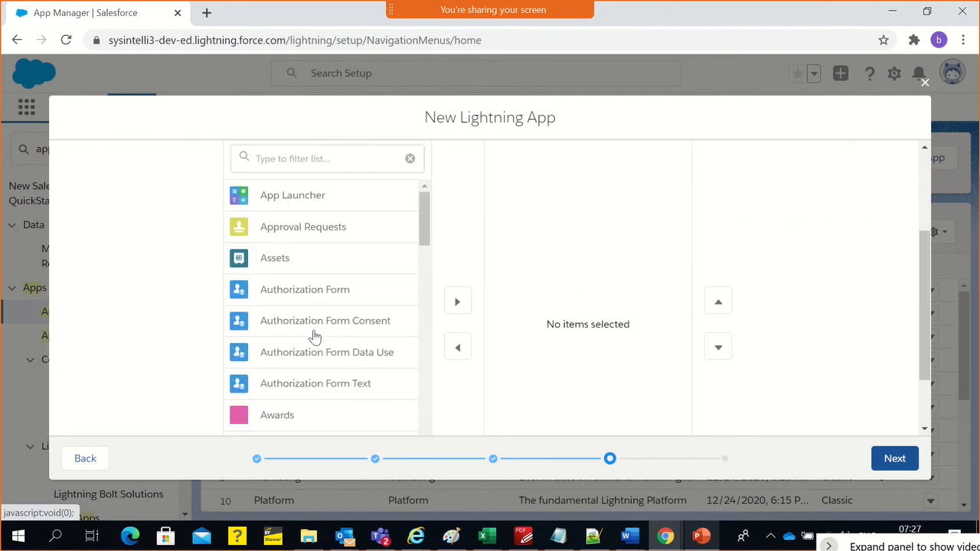
scroll(153, 279, "up", 3)
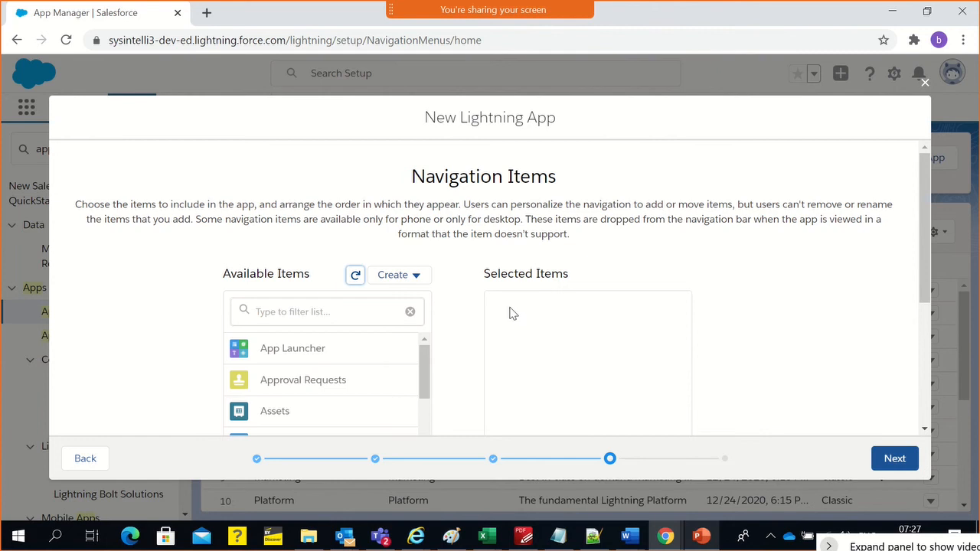
left_click(359, 308)
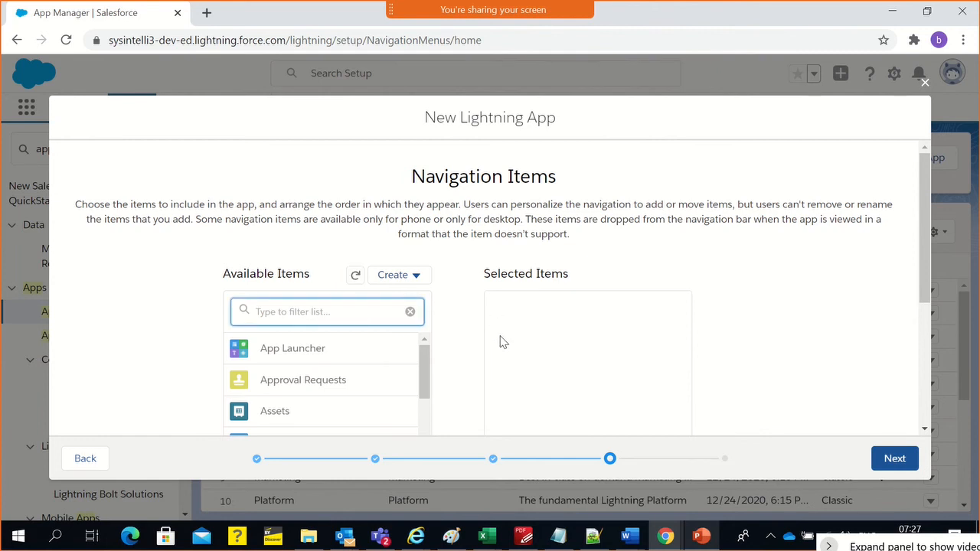
type("Customer")
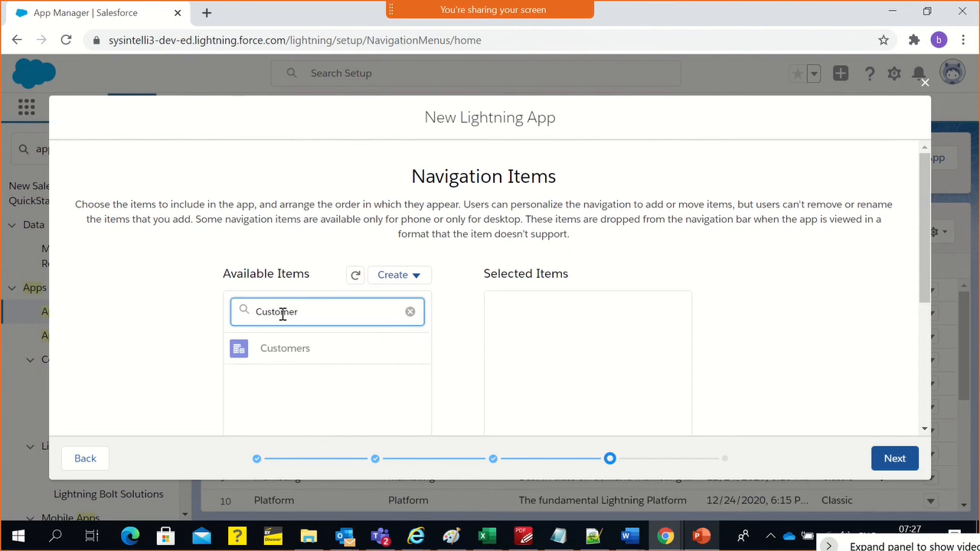
left_click(285, 348)
scroll(286, 344, "down", 2)
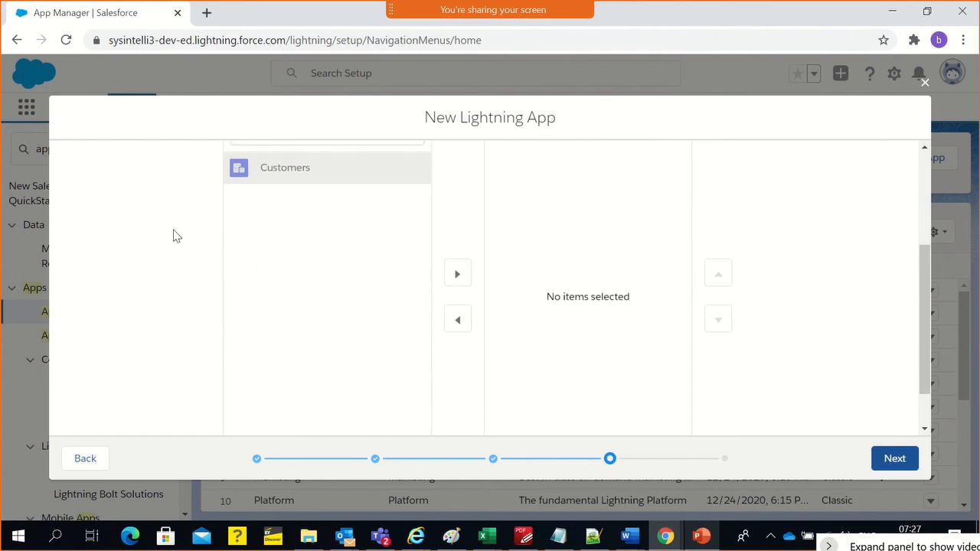
scroll(173, 241, "up", 1)
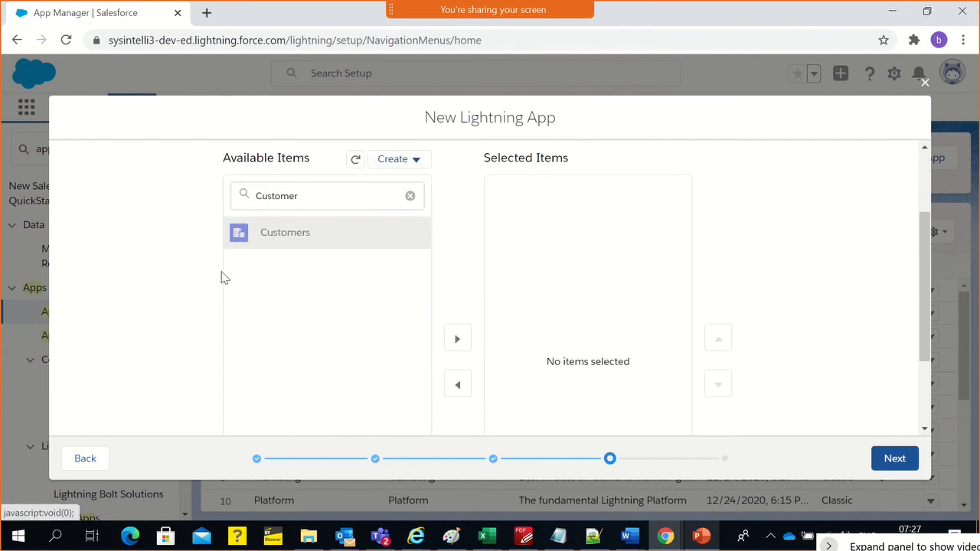
left_click(450, 338)
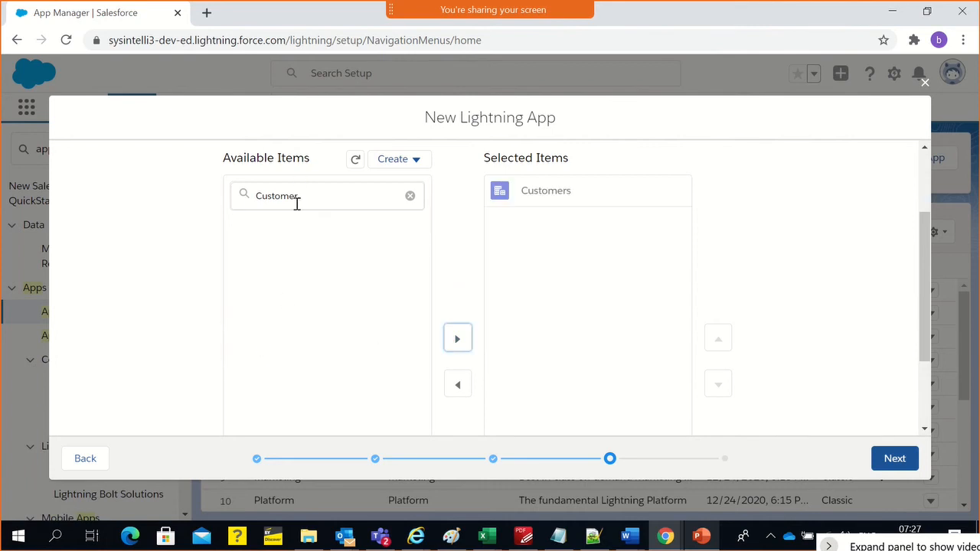
Filter the available navigation items by "Cont" and add Contacts to the app's selected items
left_click(409, 196)
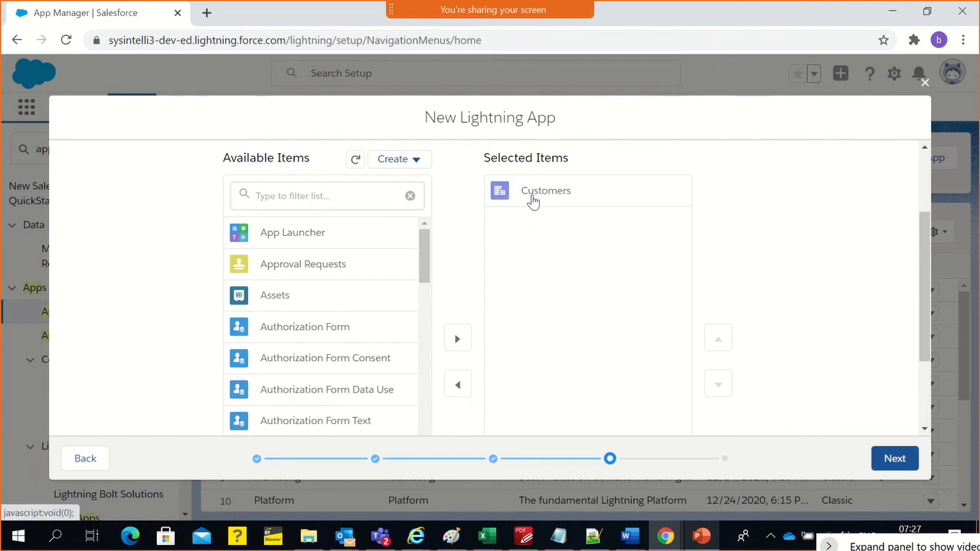
left_click(285, 194)
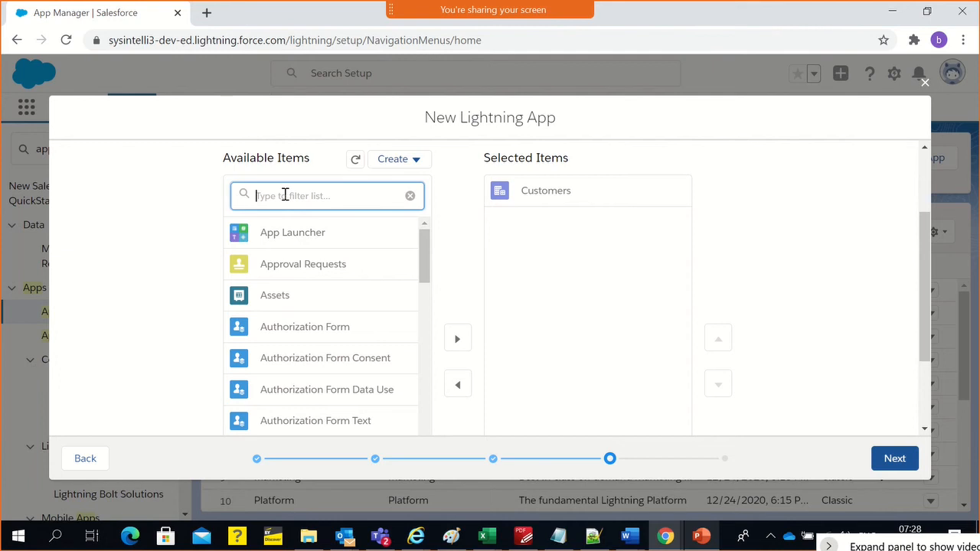
type("Co")
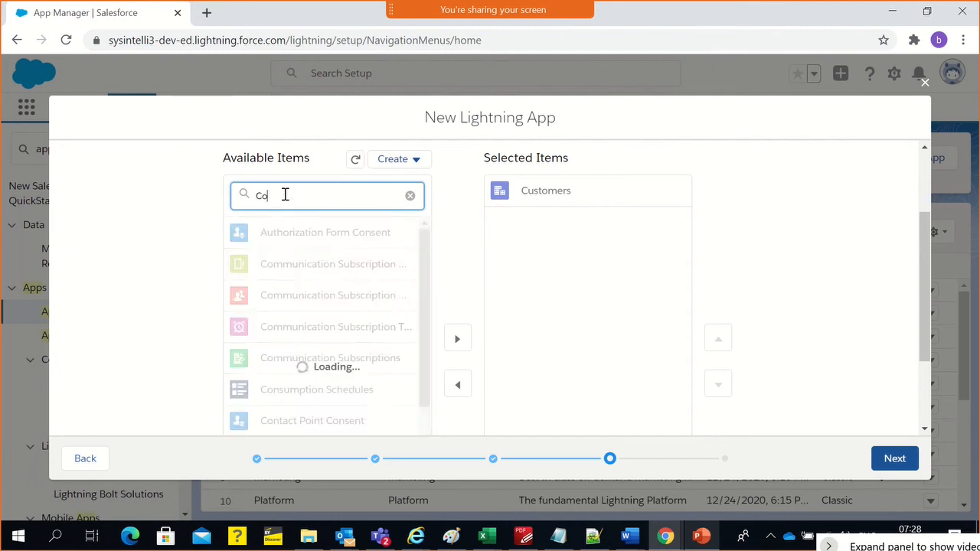
type("nt")
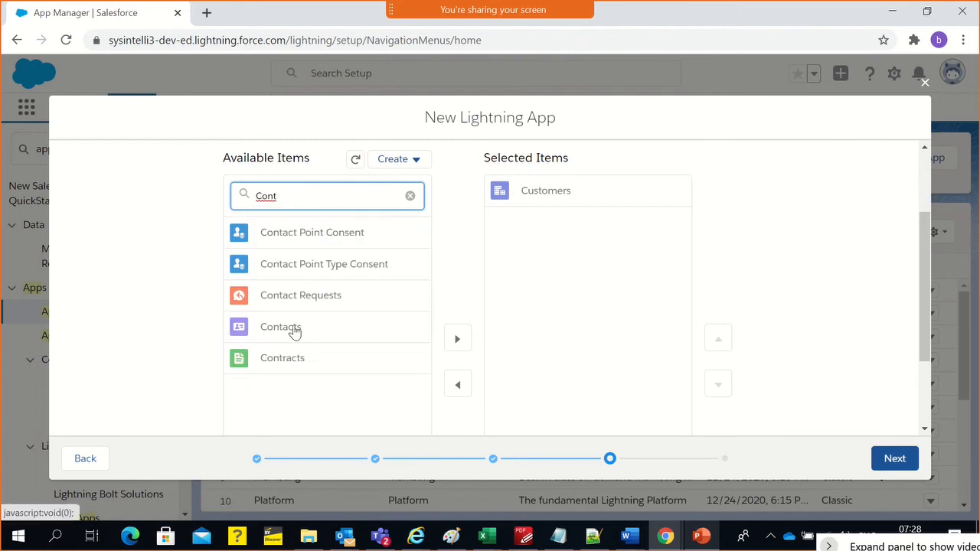
left_click(294, 327)
scroll(298, 328, "down", 1)
left_click(457, 260)
scroll(197, 288, "up", 2)
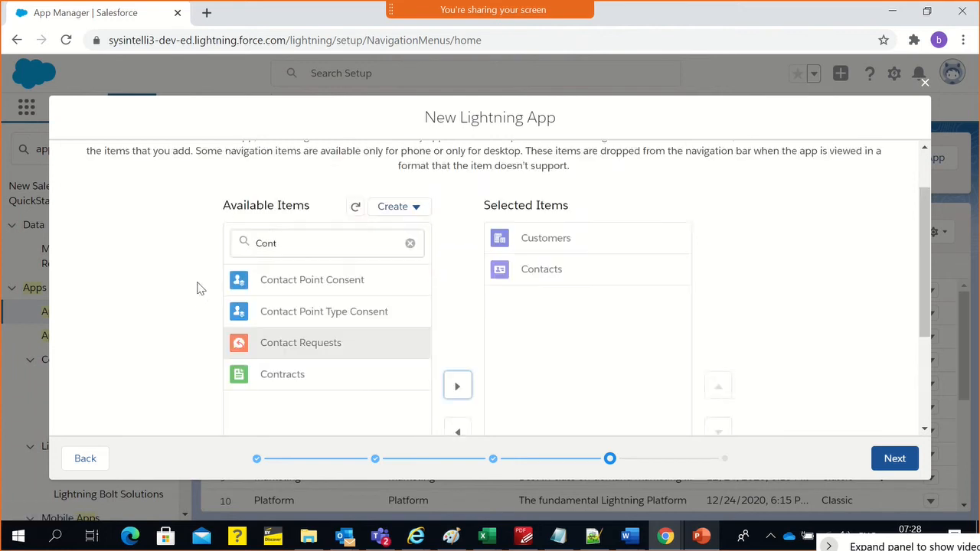
Filter the available navigation items by "Oppo" and add Opportunities to the app's selected items
scroll(196, 288, "up", 1)
left_click(270, 263)
key("ctrl+a")
type("o")
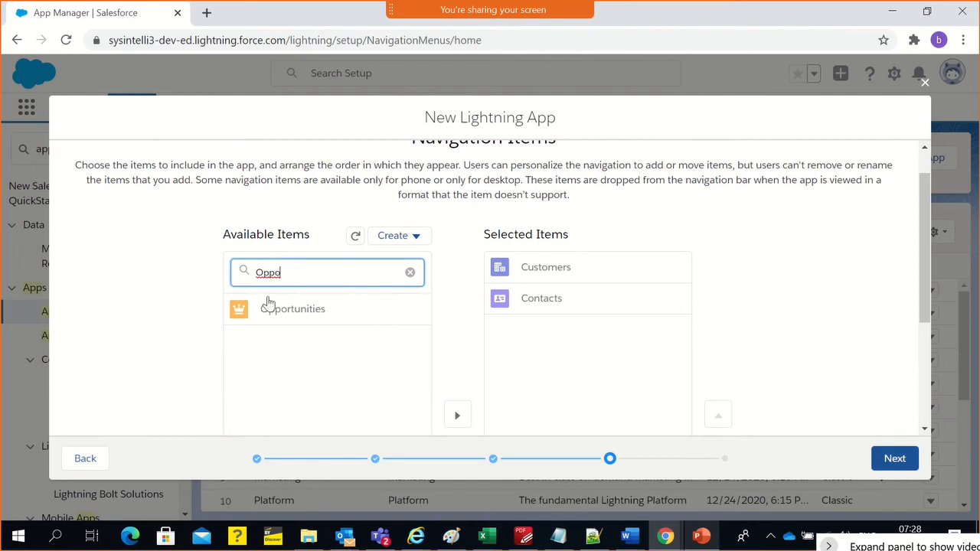
left_click(267, 306)
scroll(267, 317, "down", 2)
left_click(457, 263)
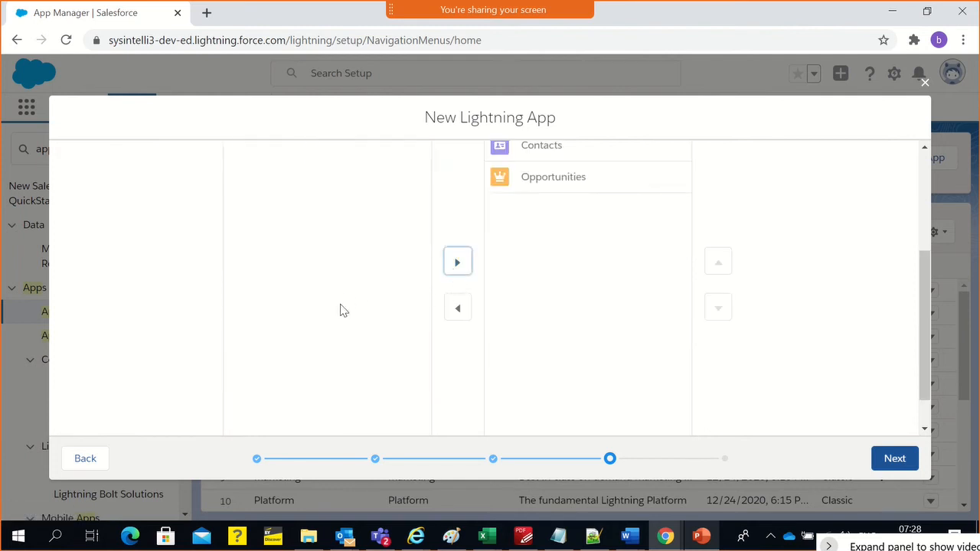
Filter the available navigation items by "case" and add Cases to the app's selected items
scroll(344, 306, "up", 2)
left_click(327, 304)
type("case")
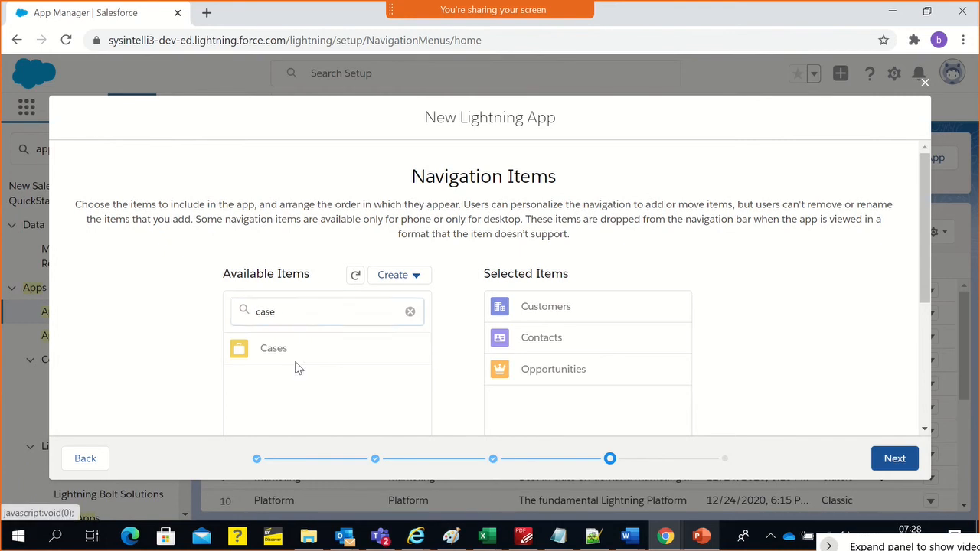
left_click(296, 362)
scroll(363, 260, "down", 2)
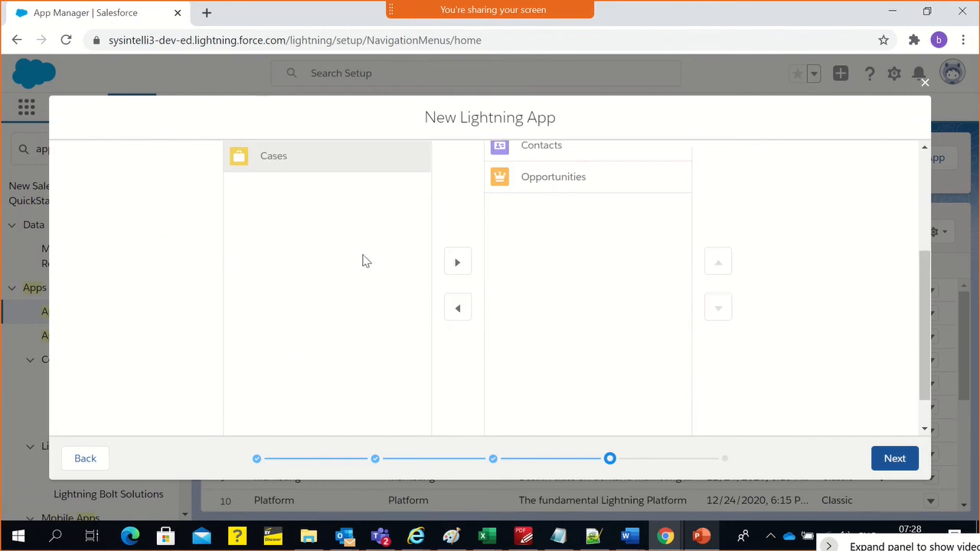
left_click(456, 262)
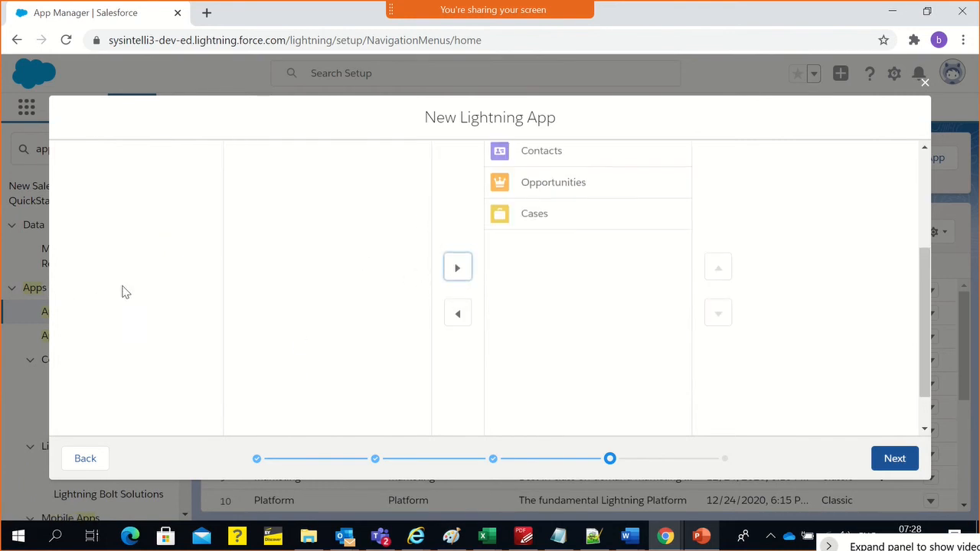
Check the schema.png diagram in Paint and, back in Salesforce, remove Contacts from the app's selected navigation items
scroll(142, 295, "up", 2)
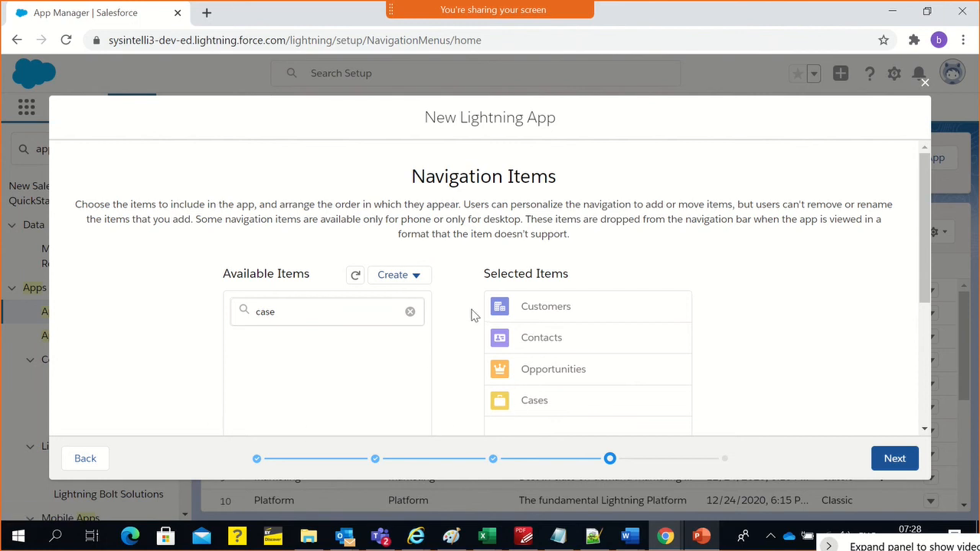
left_click(543, 335)
scroll(542, 339, "down", 2)
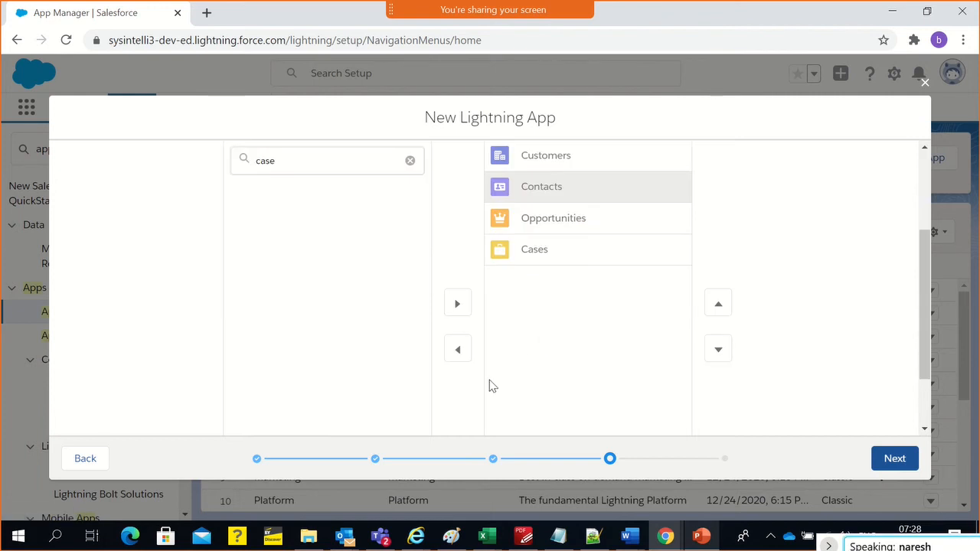
scroll(492, 385, "up", 2)
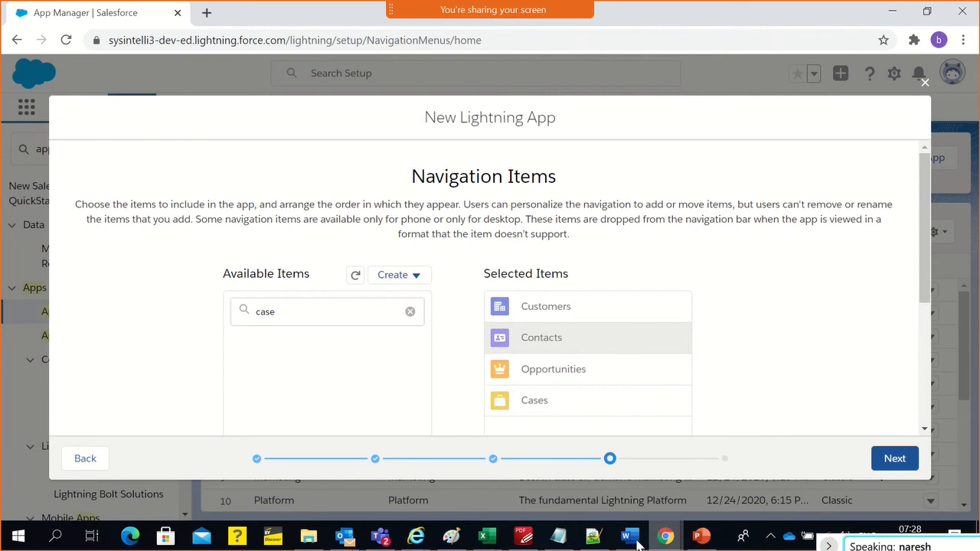
left_click(450, 536)
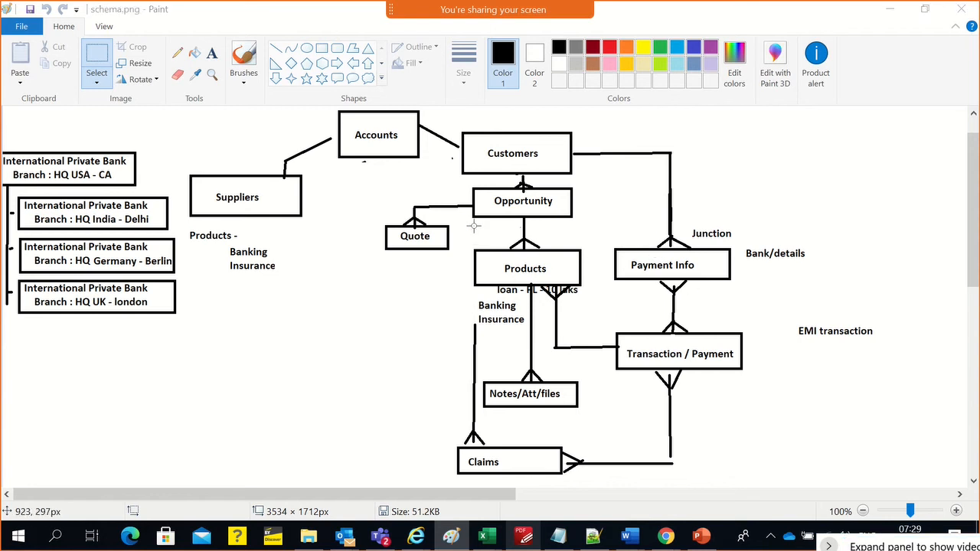
key("alt+Tab")
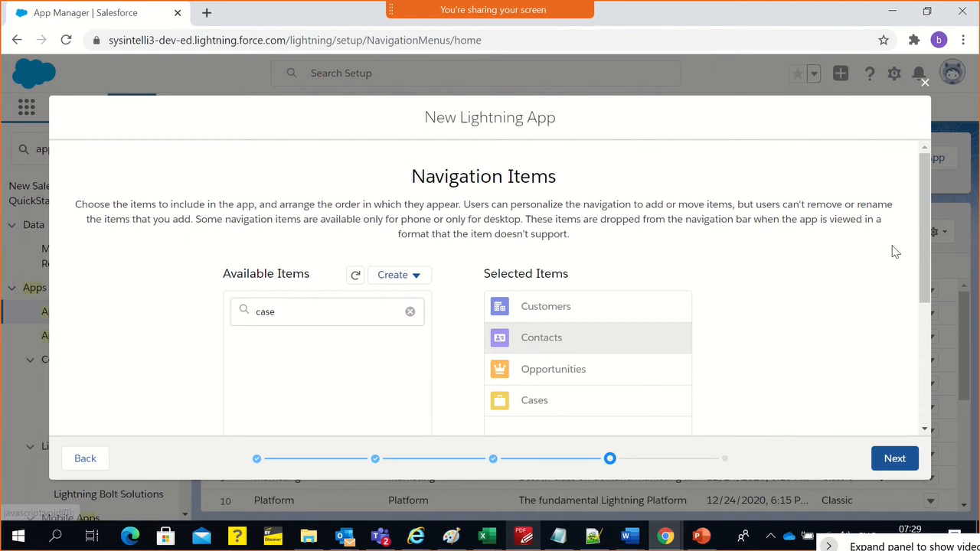
scroll(897, 243, "down", 2)
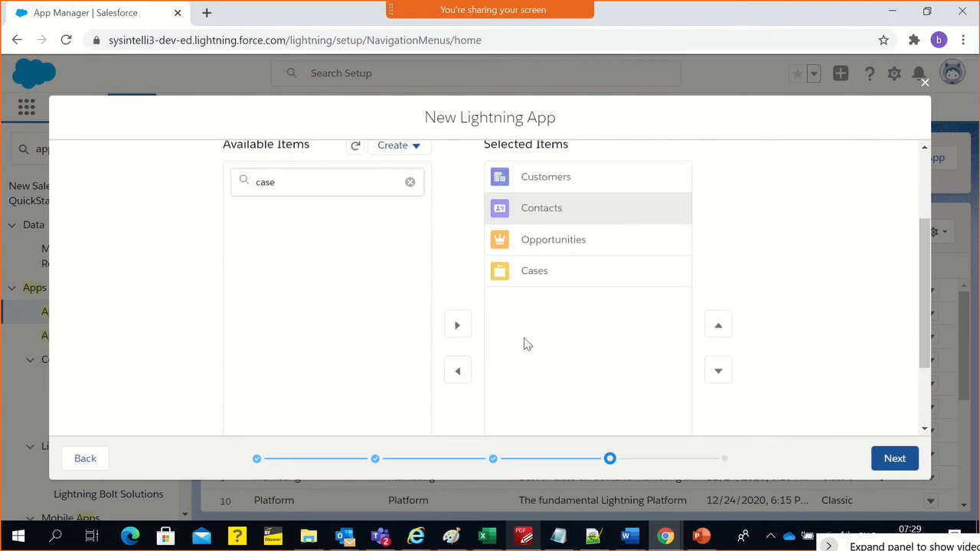
left_click(458, 371)
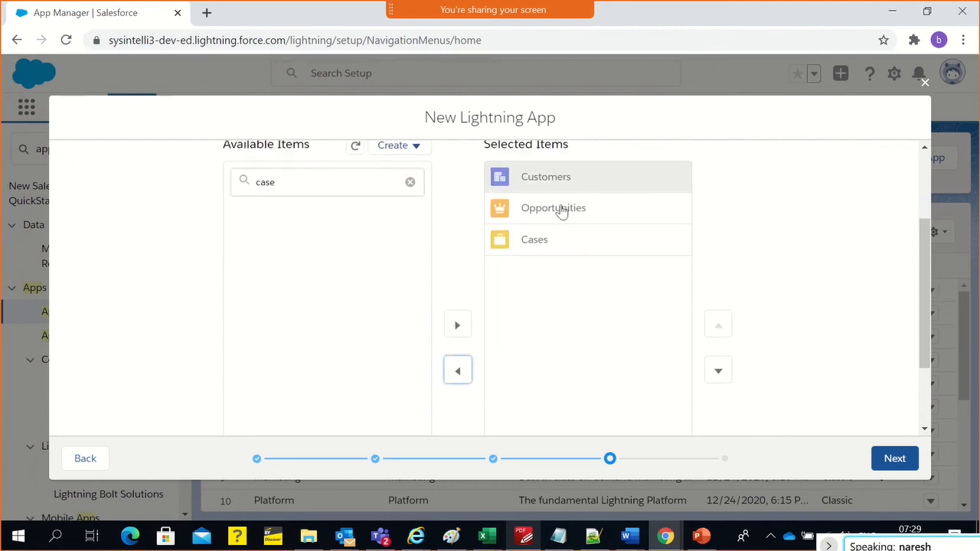
Continue to the User Profiles page and look through the list of available profiles
left_click(894, 460)
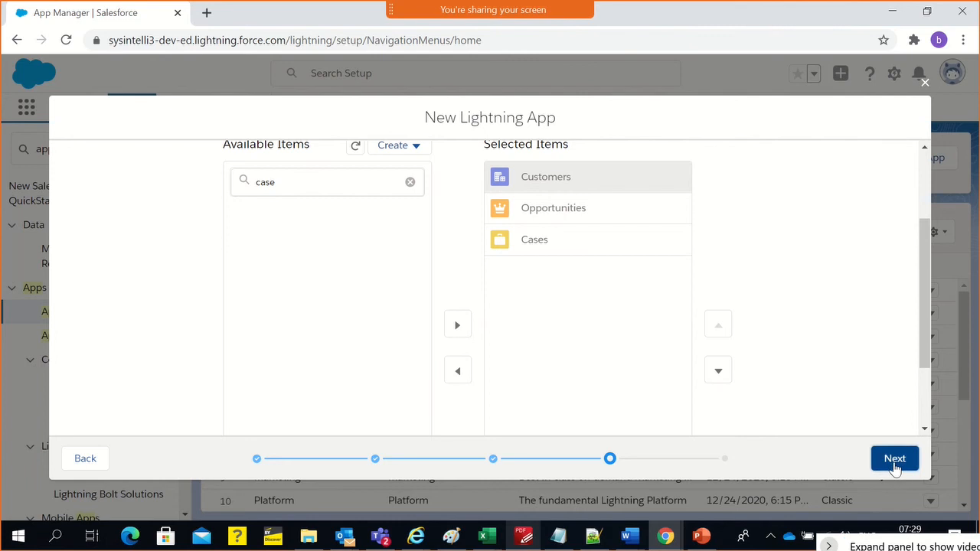
scroll(115, 332, "down", 1)
scroll(114, 332, "down", 2)
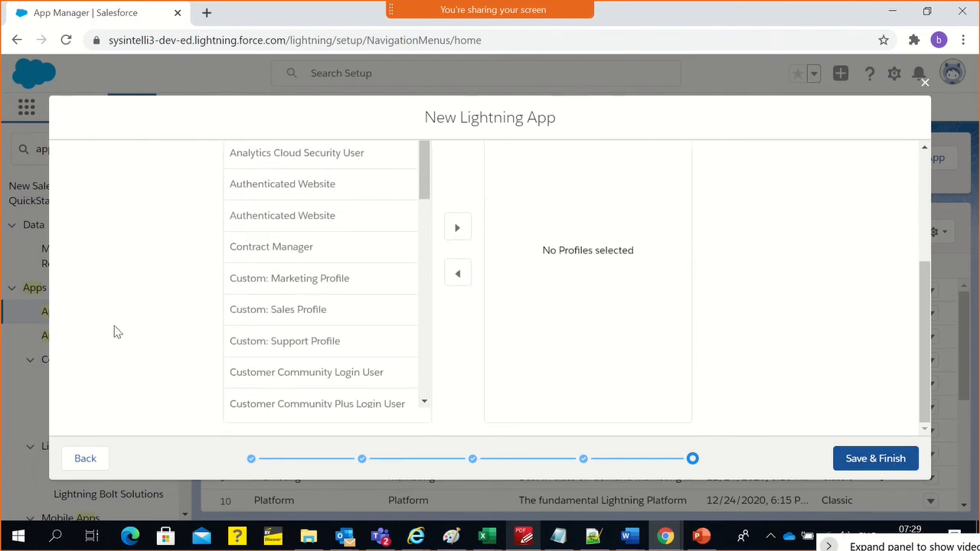
scroll(114, 329, "up", 3)
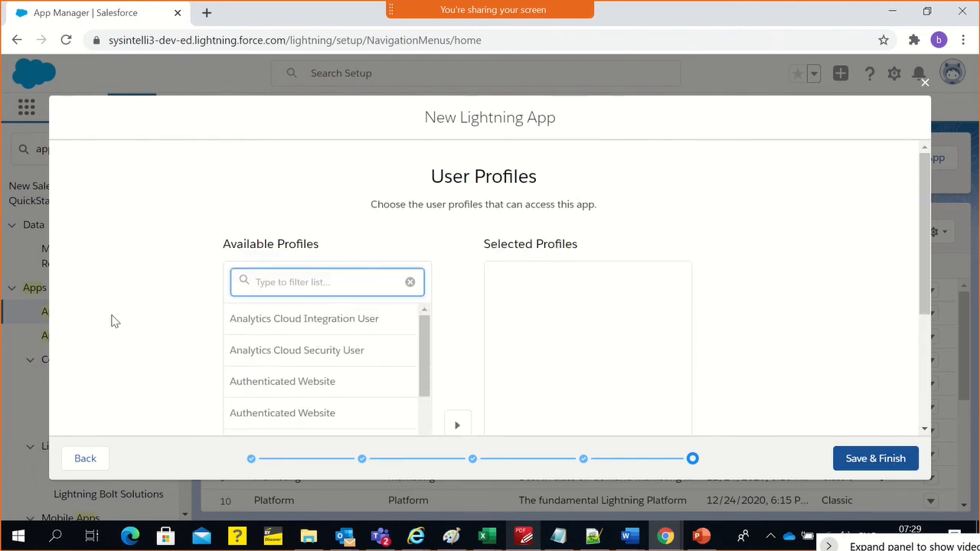
scroll(112, 322, "down", 2)
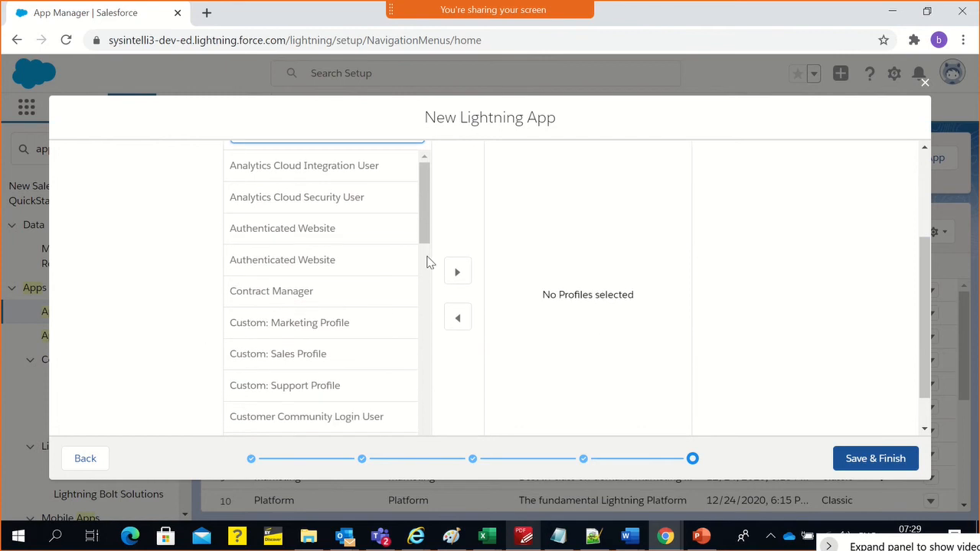
left_click_drag(426, 235, 415, 431)
scroll(112, 332, "down", 1)
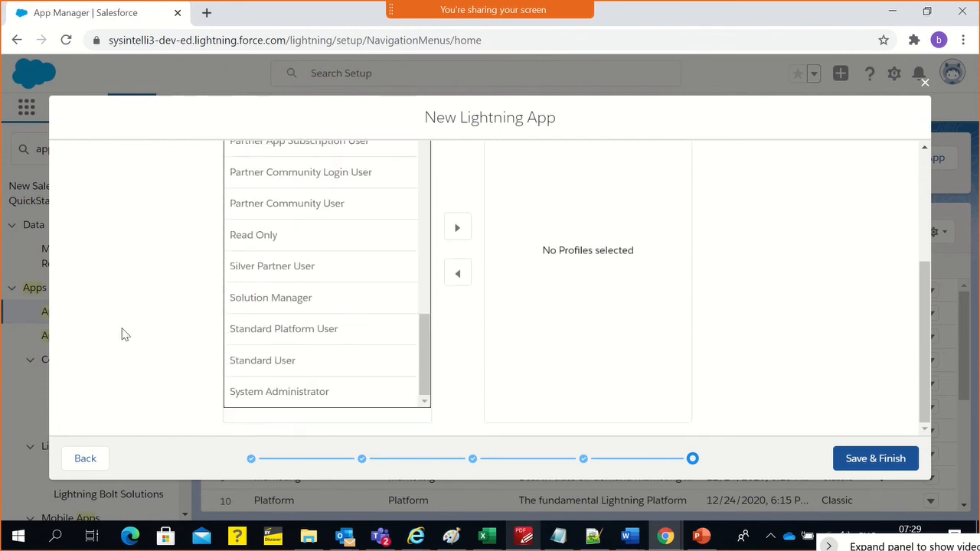
Add IPB Sales Bank Manager Profile and IPB Sales Rep to the app's selected profiles
scroll(260, 332, "up", 2)
scroll(260, 332, "up", 2)
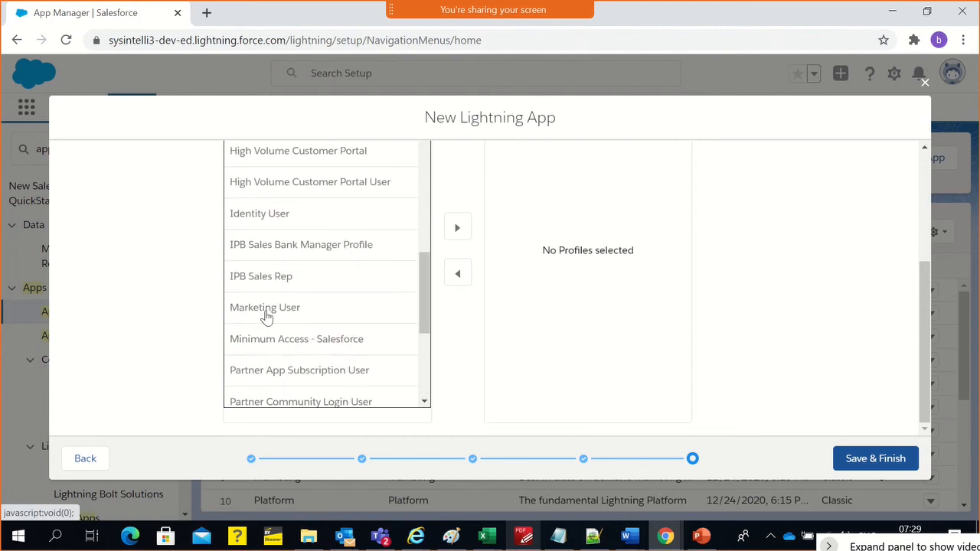
scroll(271, 261, "up", 1)
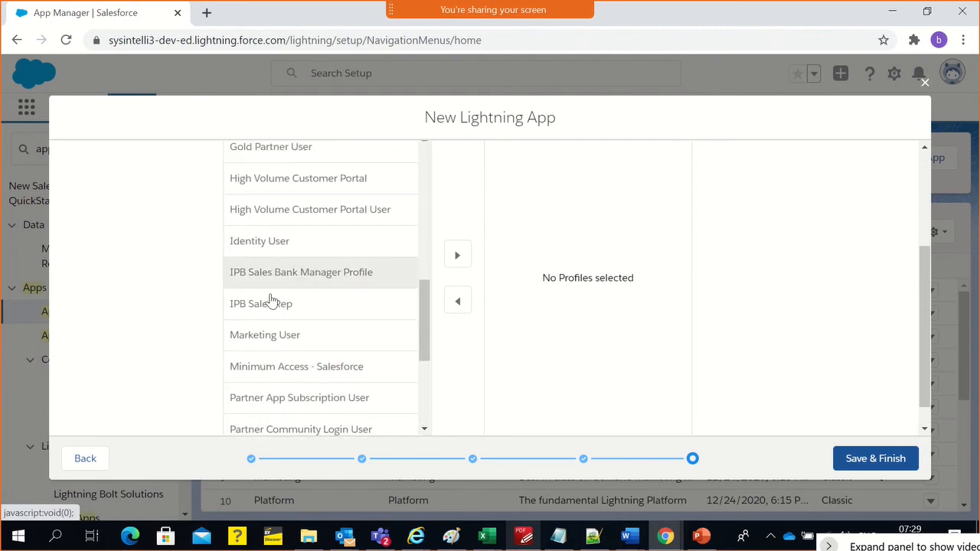
left_click_drag(273, 299, 276, 308)
left_click(267, 317)
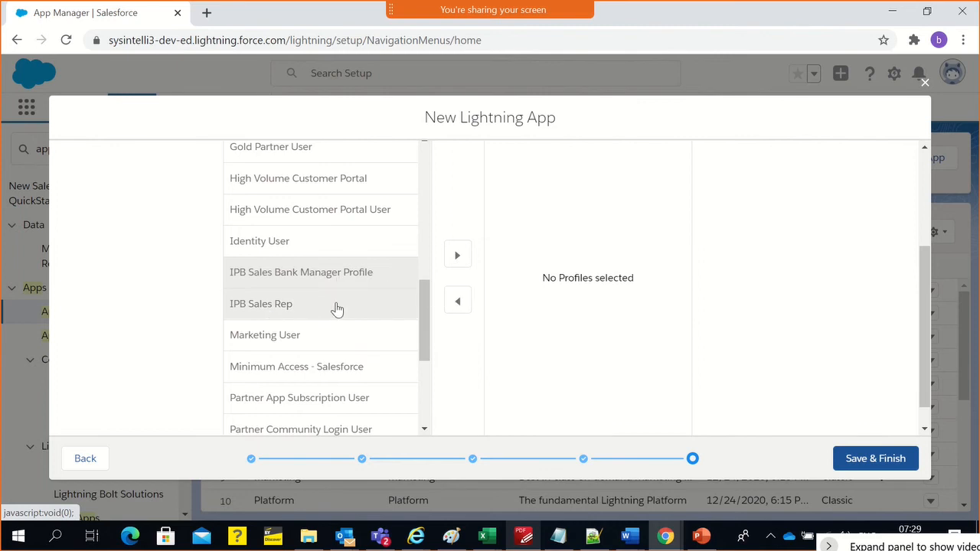
left_click(460, 261)
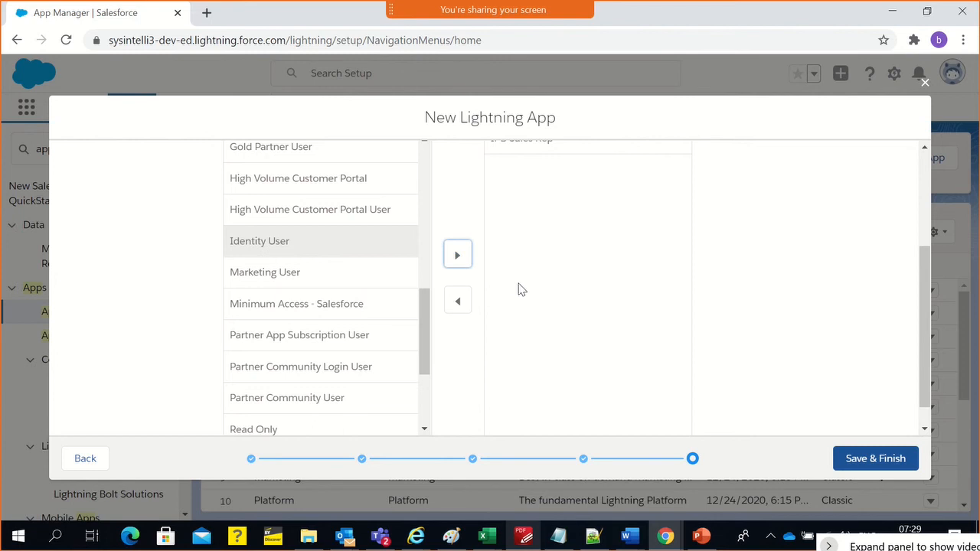
Add the System Administrator profile to the app's selected profiles
left_click_drag(923, 260, 929, 317)
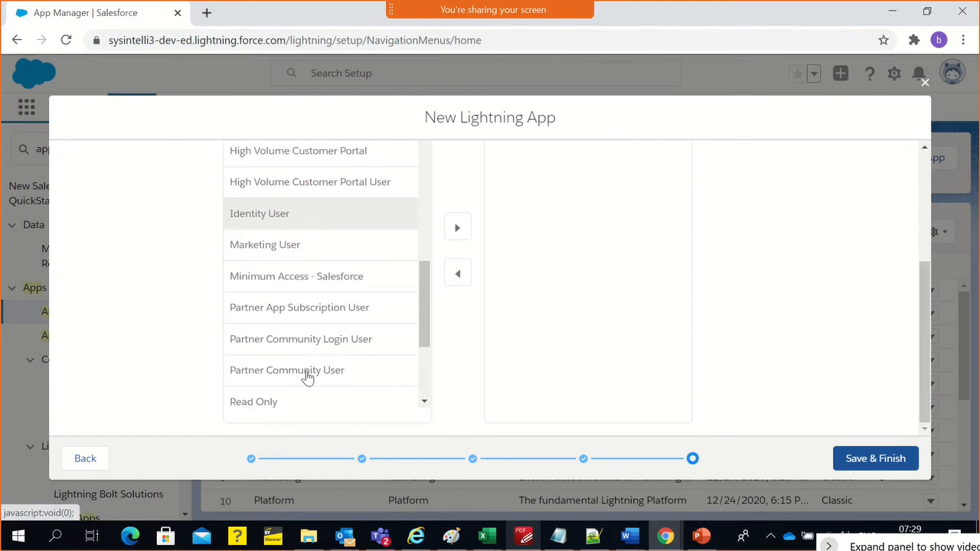
scroll(306, 379, "down", 3)
left_click(291, 394)
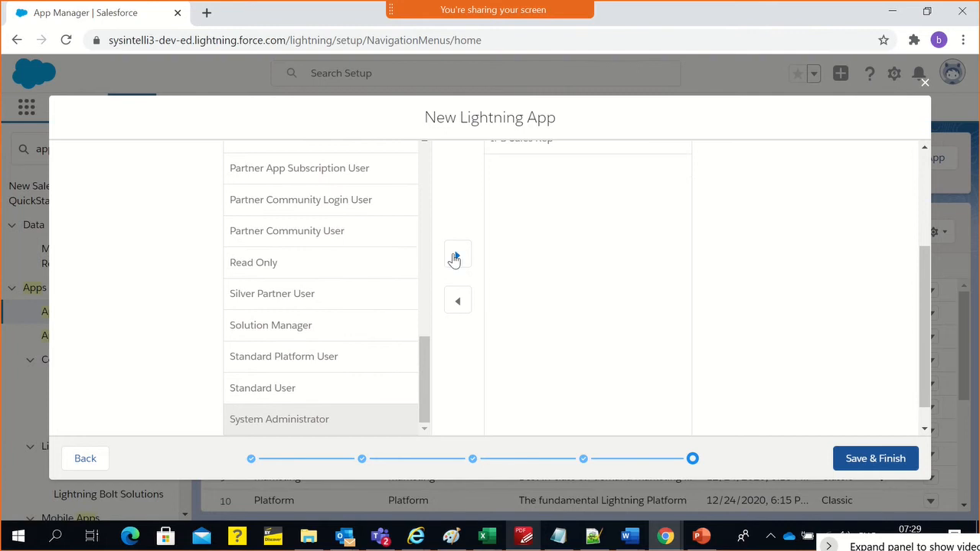
left_click(457, 227)
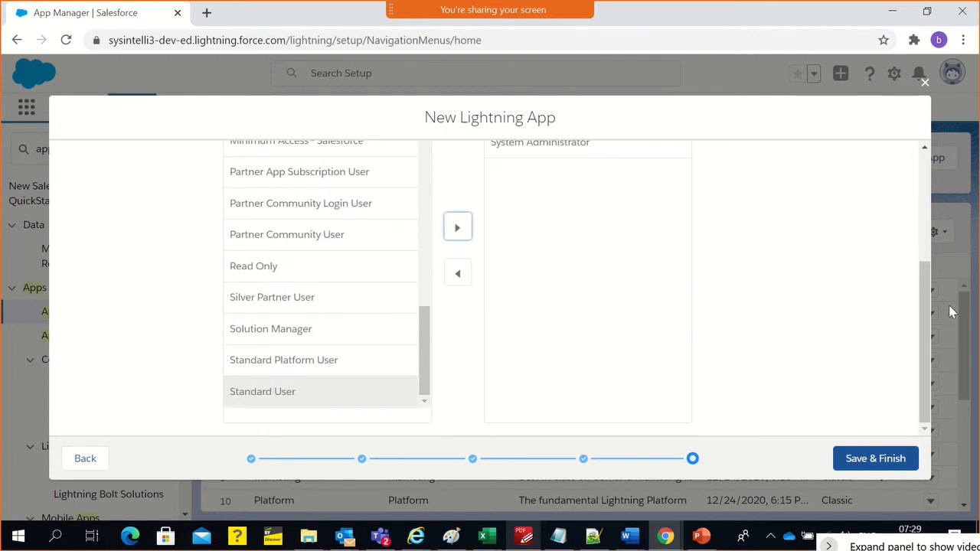
Review the selected user profiles, and save and finish the new Lightning app
left_click_drag(923, 308, 929, 181)
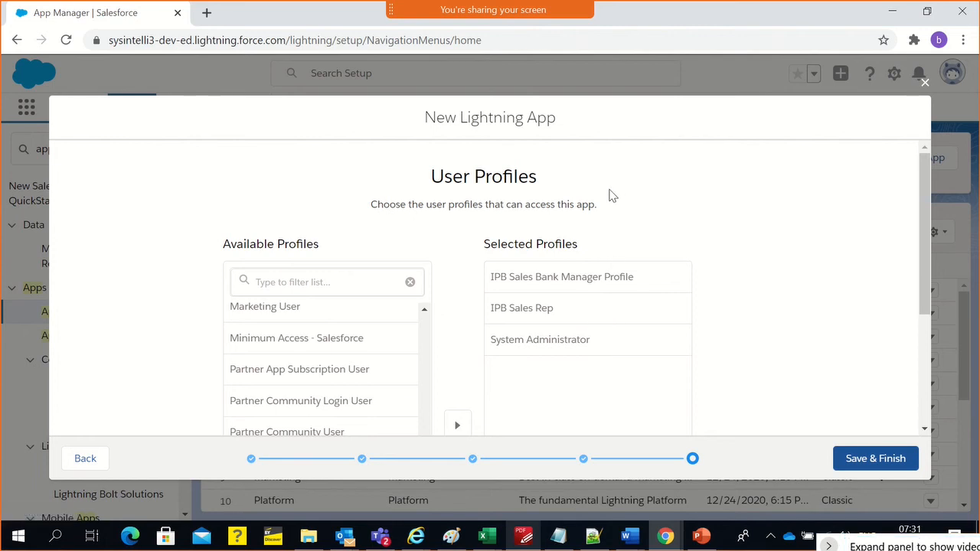
scroll(618, 253, "down", 3)
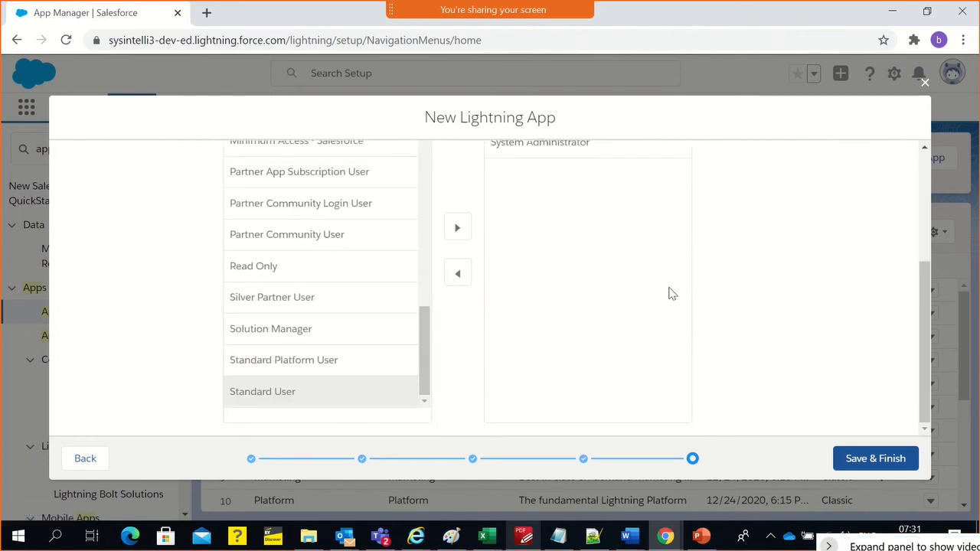
scroll(804, 337, "up", 2)
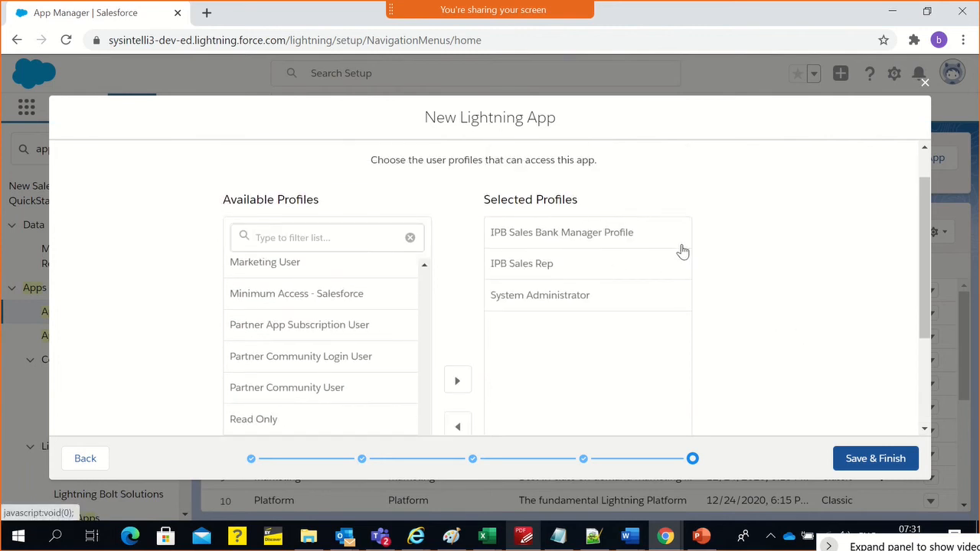
scroll(749, 310, "up", 1)
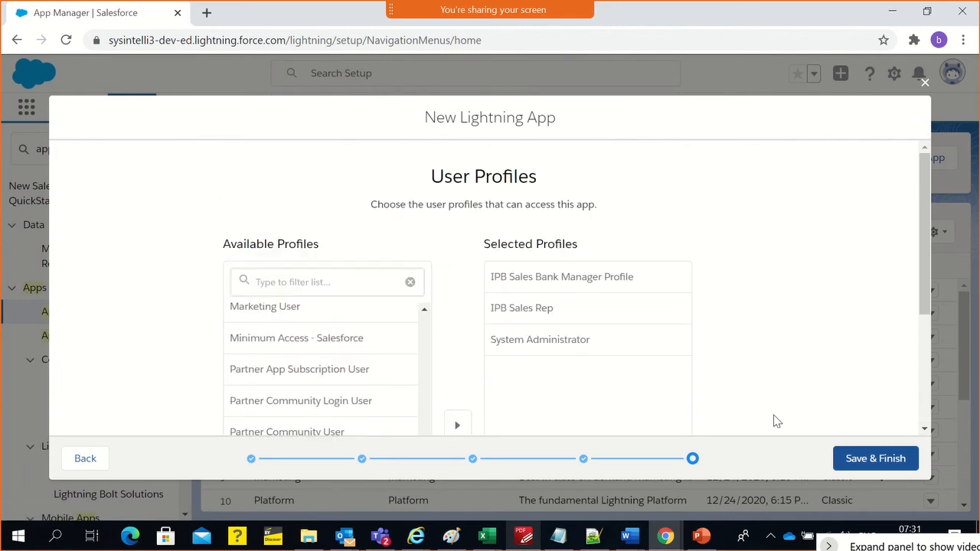
left_click(850, 464)
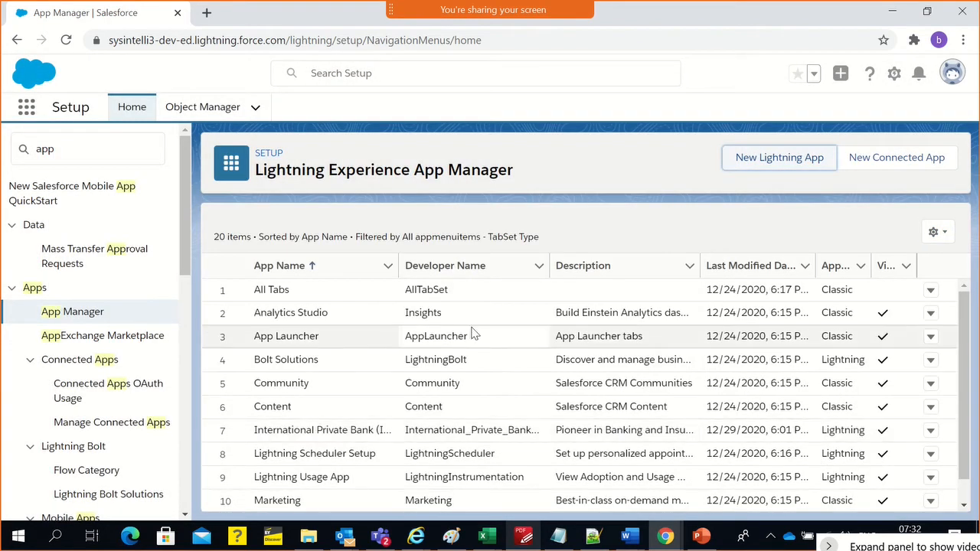
Duplicate the App Manager browser tab and return to the original tab
right_click(141, 26)
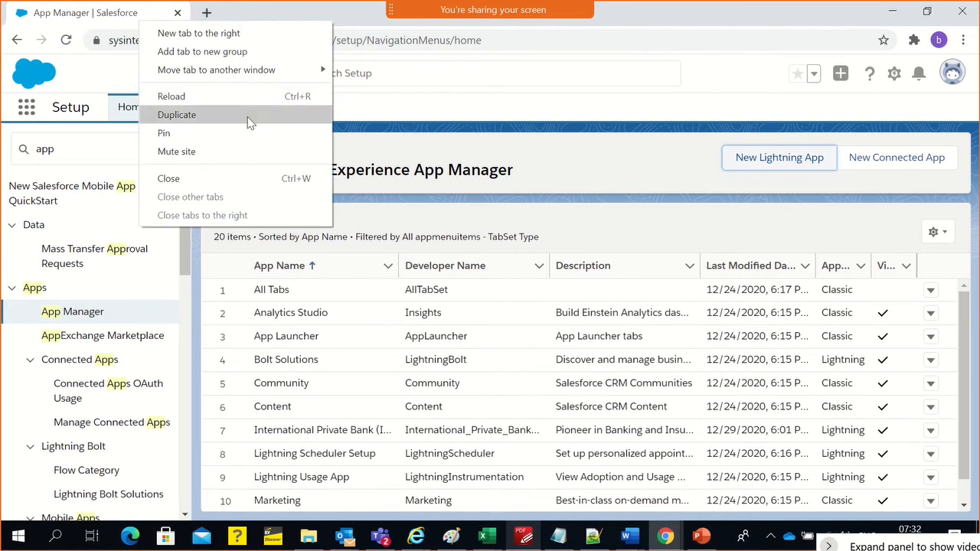
left_click(290, 115)
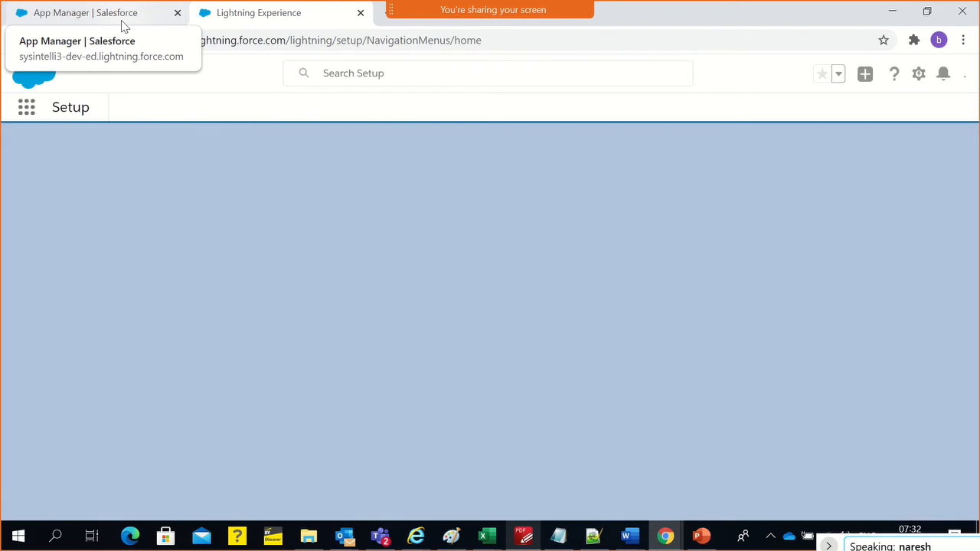
left_click(125, 27)
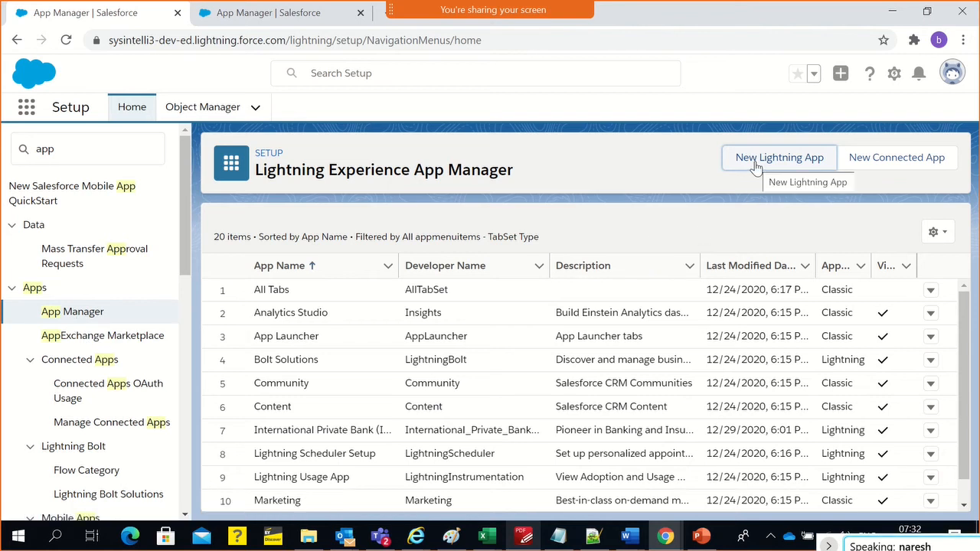
left_click(948, 78)
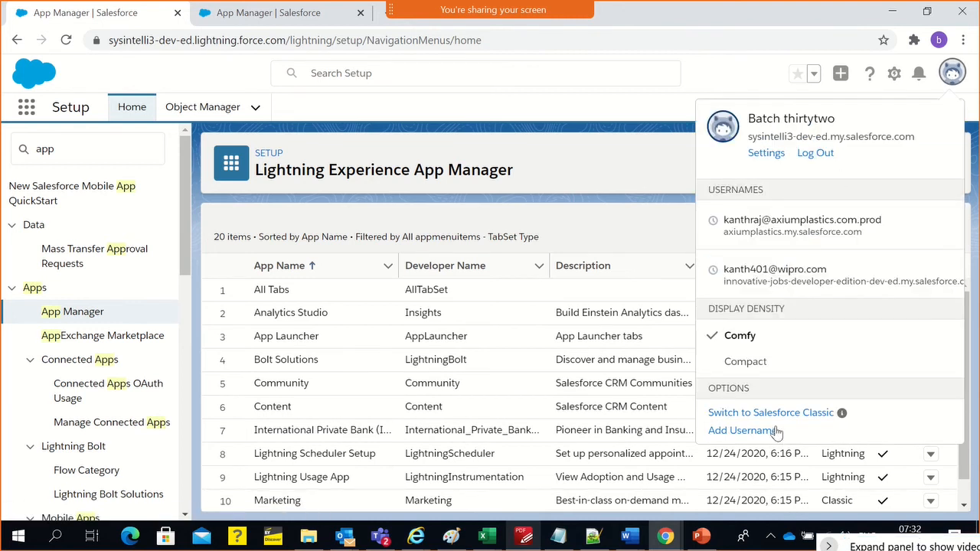
left_click(598, 218)
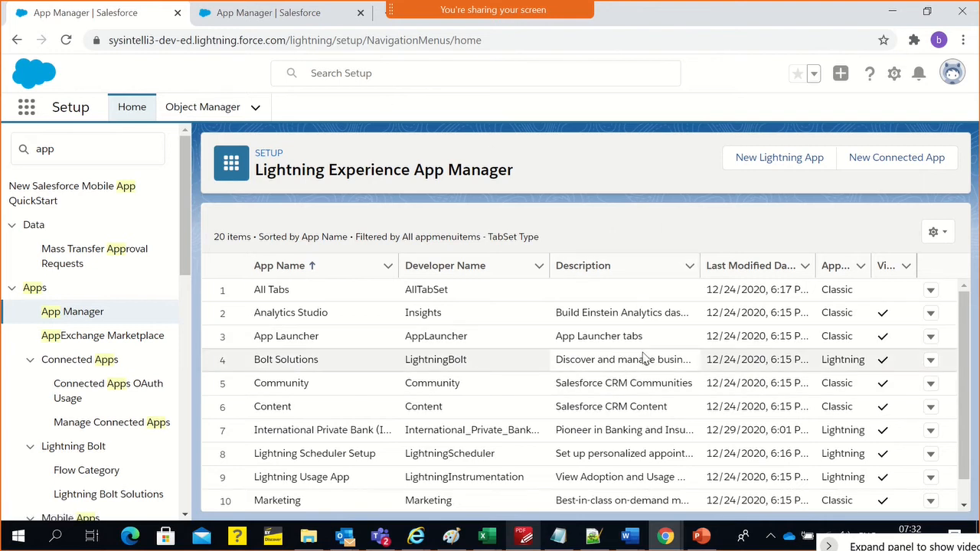
In the duplicated browser tab, view all apps in the App Launcher and move the International Private Bank app to the first place
left_click(246, 23)
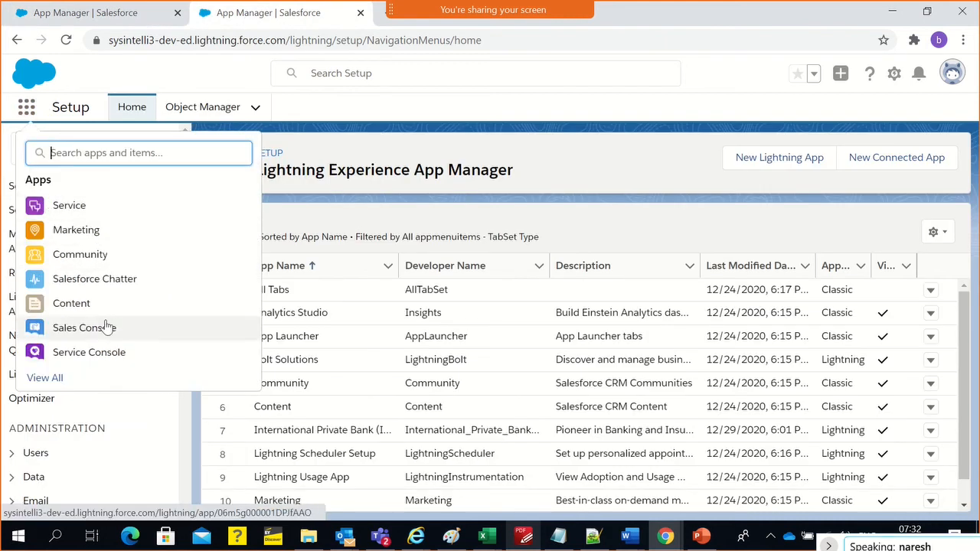
left_click(46, 378)
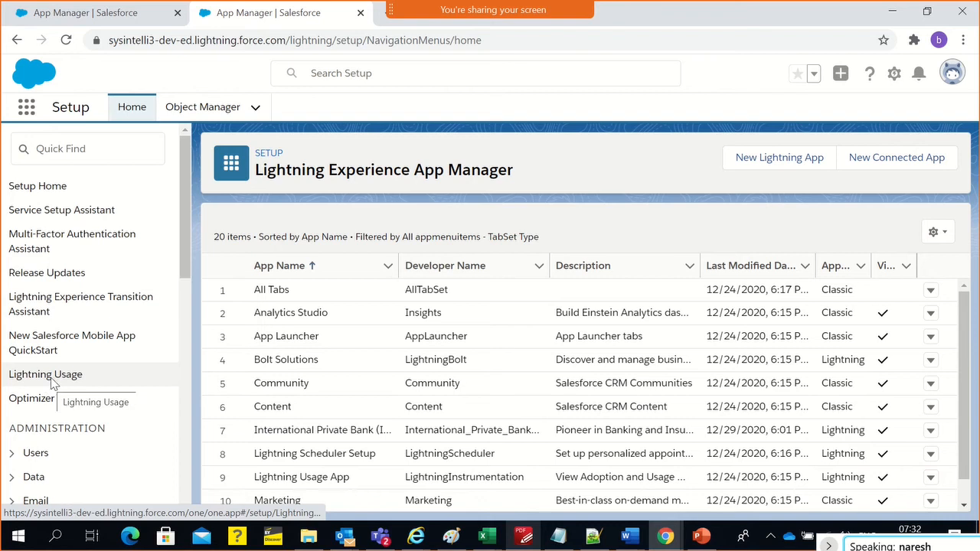
scroll(345, 282, "down", 1)
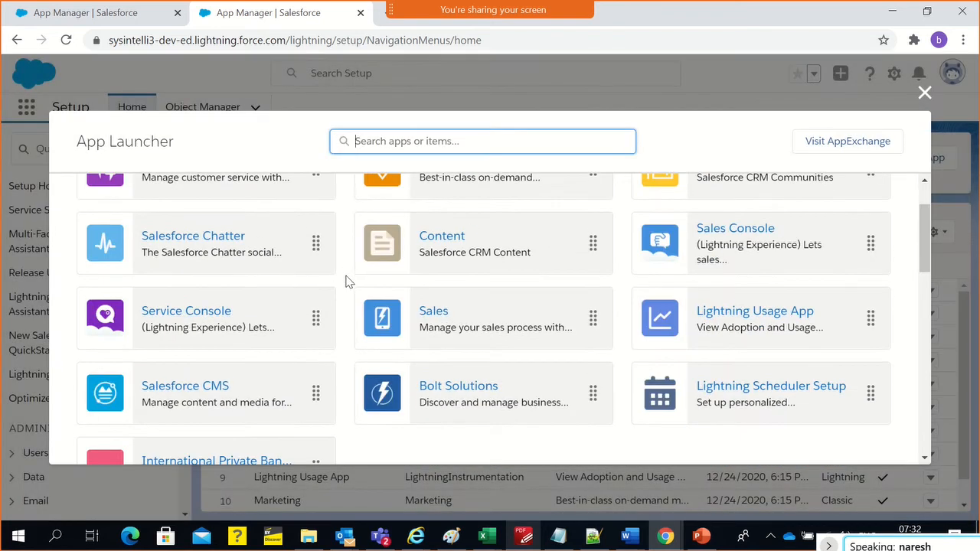
scroll(451, 421, "down", 2)
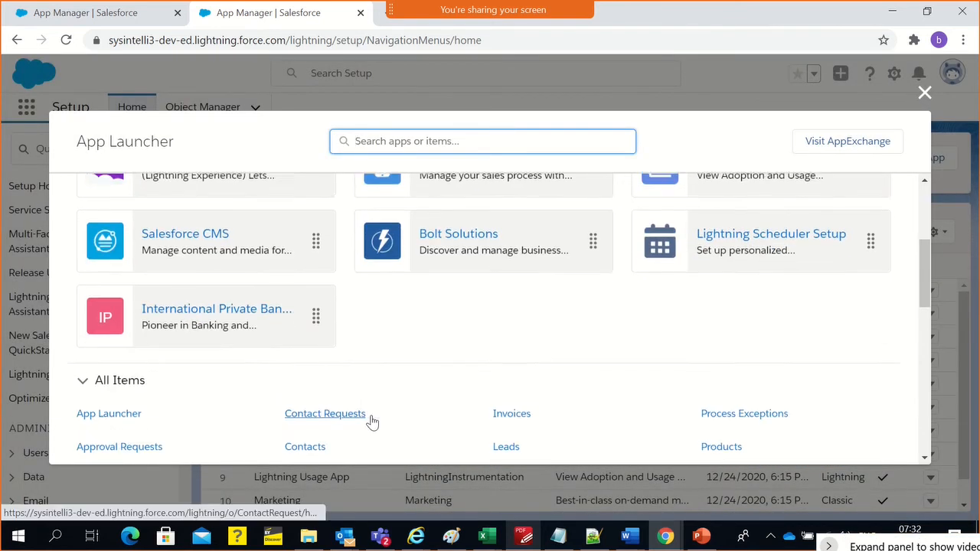
scroll(372, 420, "up", 3)
left_click_drag(228, 453, 212, 234)
scroll(265, 256, "up", 1)
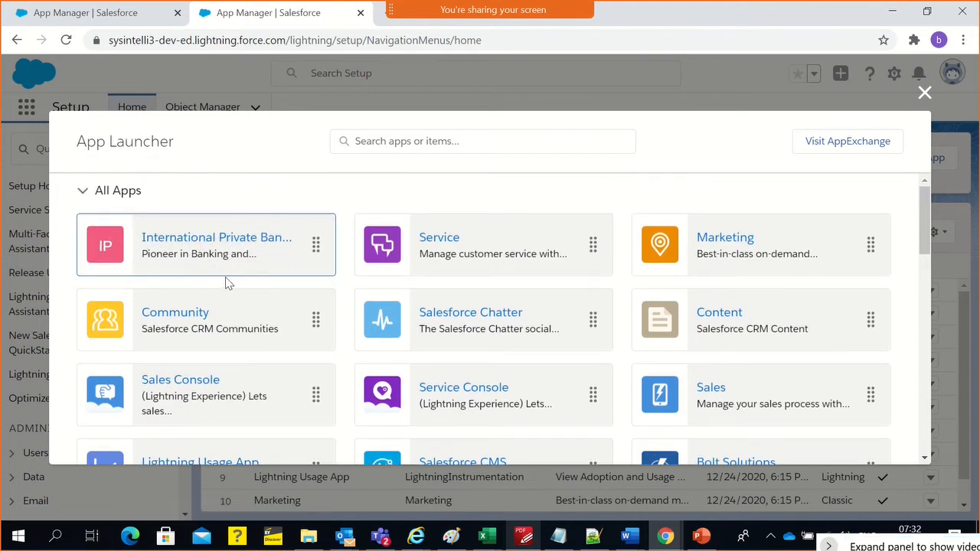
Look through the launcher's apps and items, and open the International Private Bank app
scroll(350, 253, "down", 5)
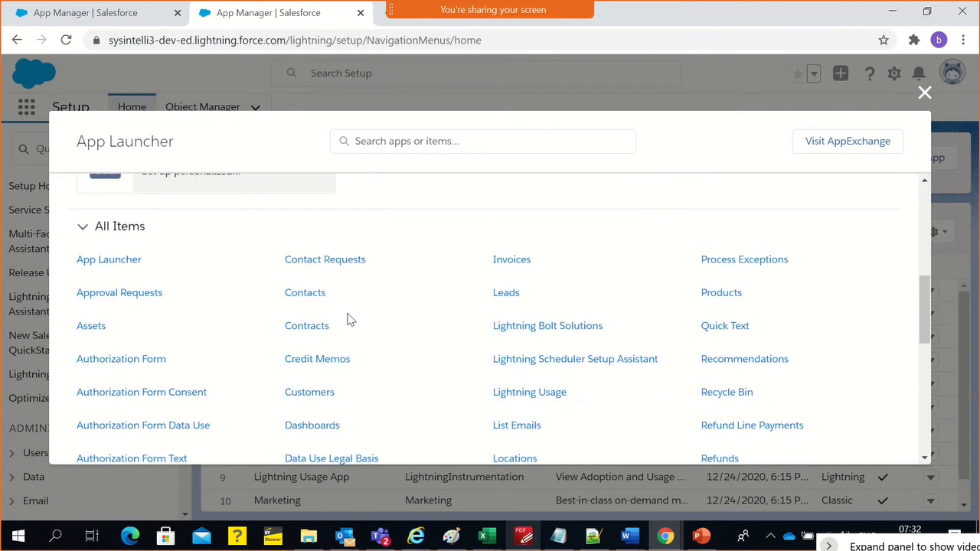
scroll(347, 313, "up", 5)
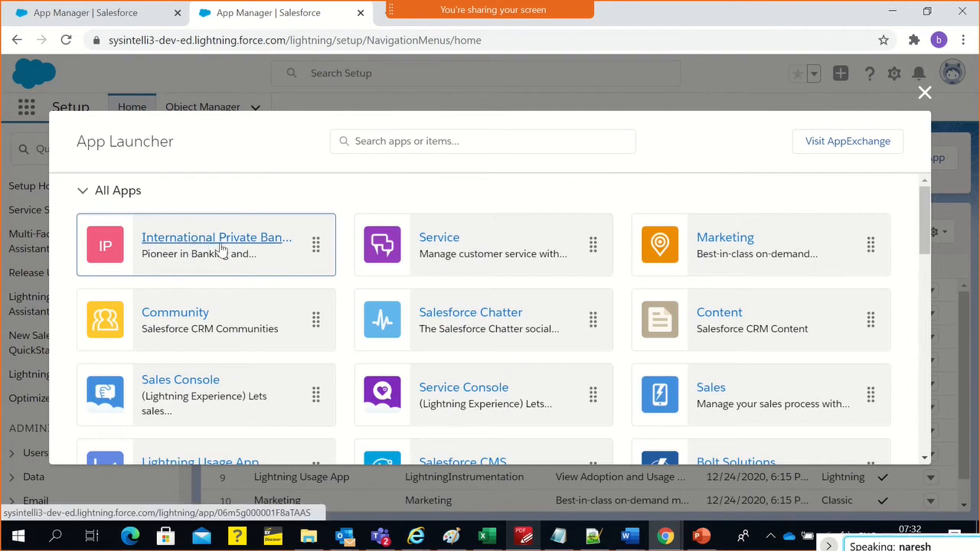
scroll(518, 278, "down", 5)
scroll(505, 278, "up", 5)
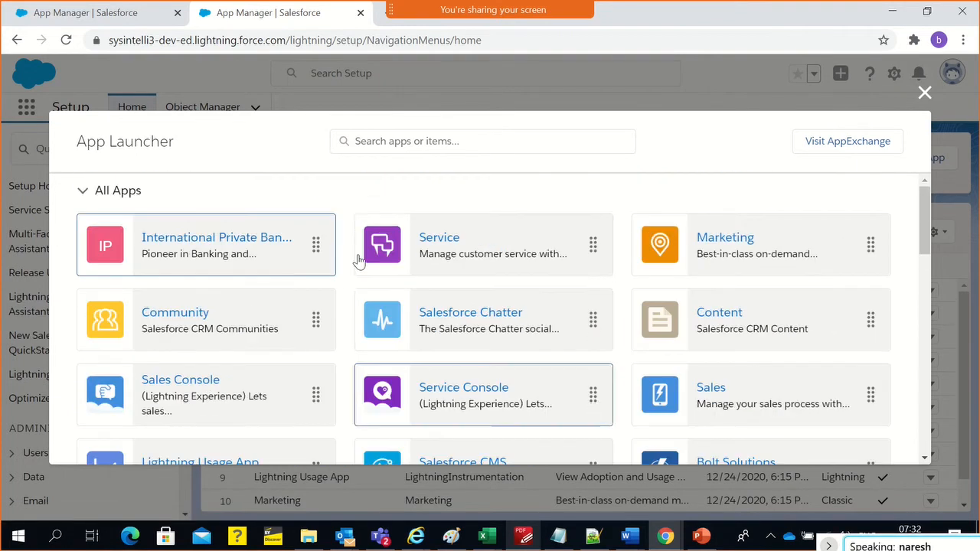
left_click(209, 238)
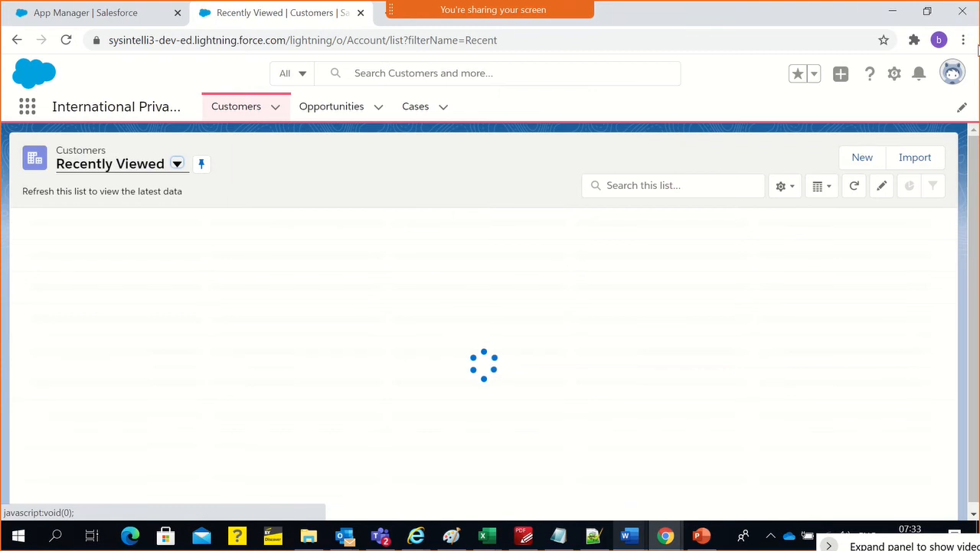
Dismiss the pinned lists tip on the Customers Recently Viewed list
left_click(963, 39)
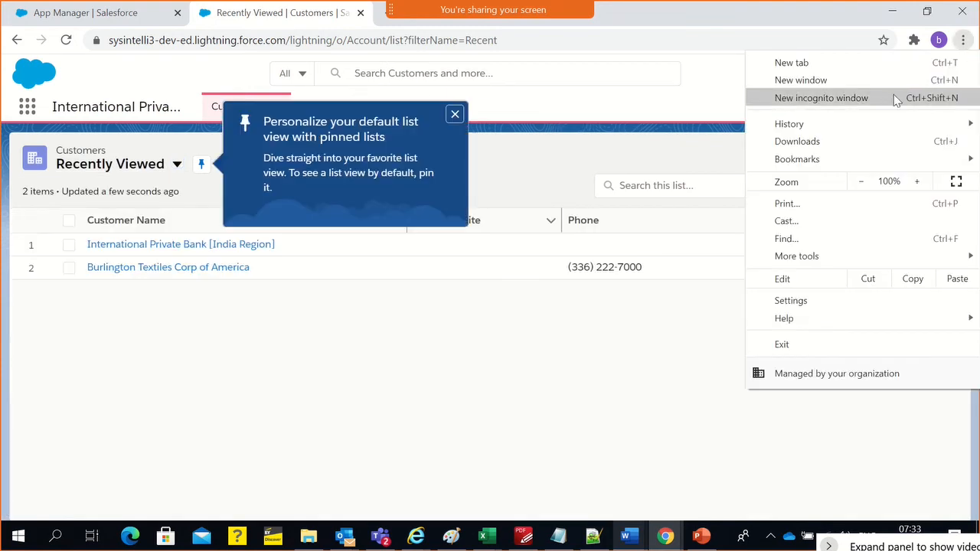
left_click(456, 117)
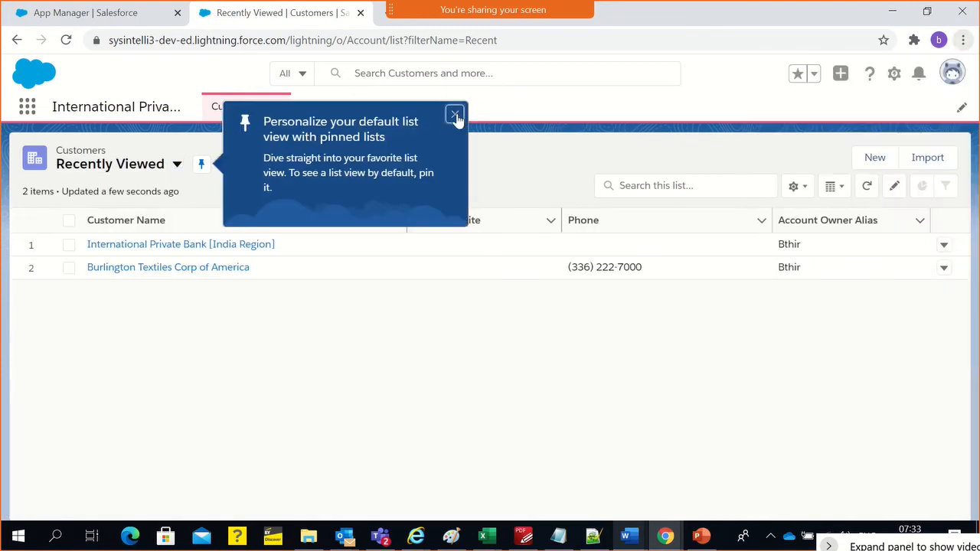
left_click(456, 116)
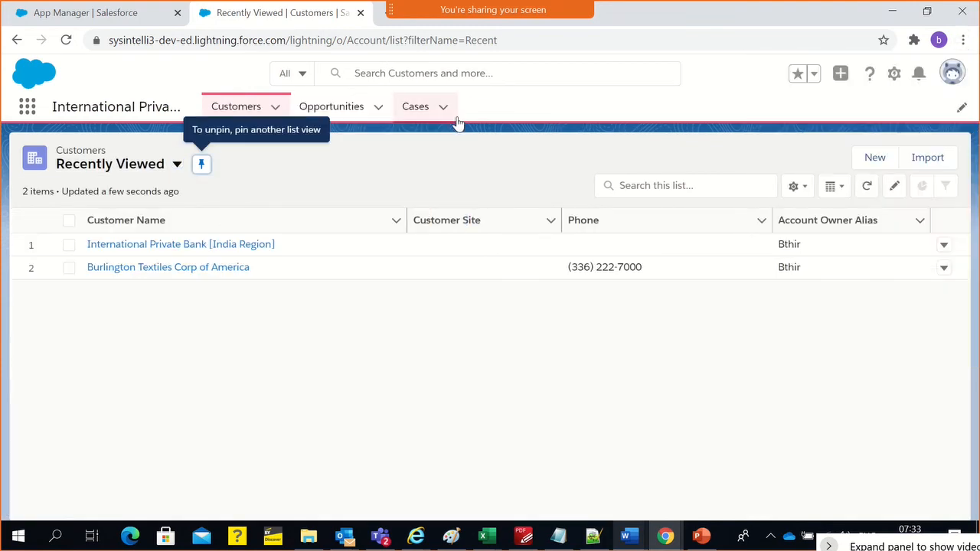
left_click(952, 72)
left_click(621, 151)
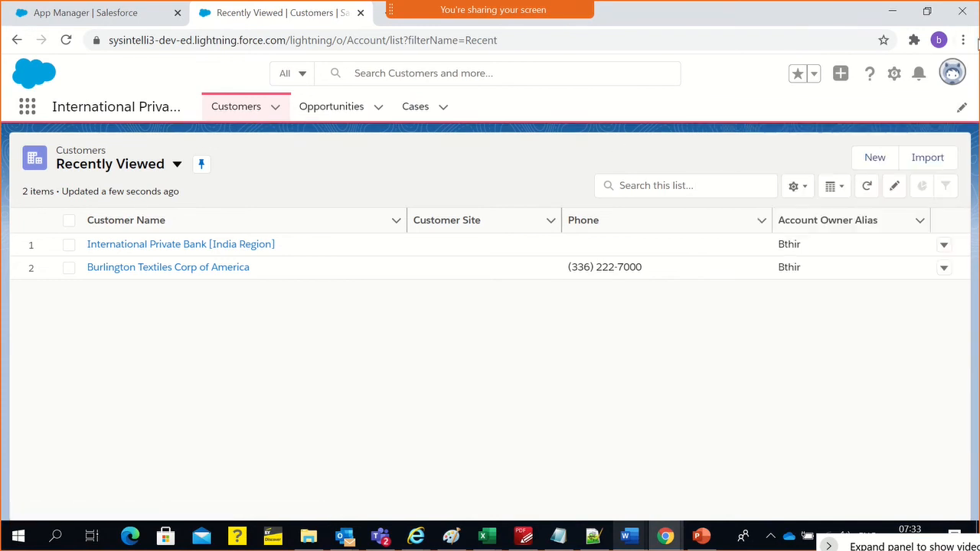
Open a new incognito browser window and load login.salesforce.com
left_click(963, 39)
left_click(812, 99)
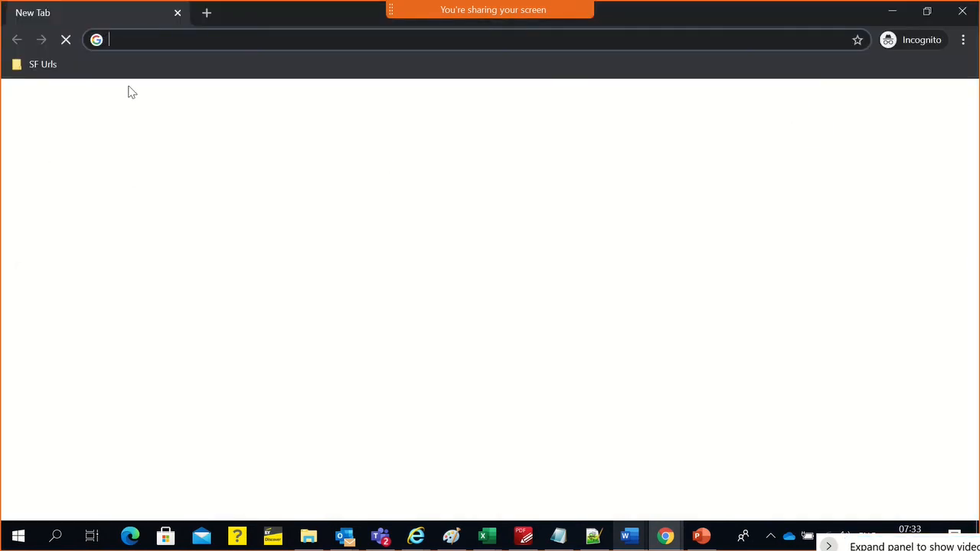
type("in")
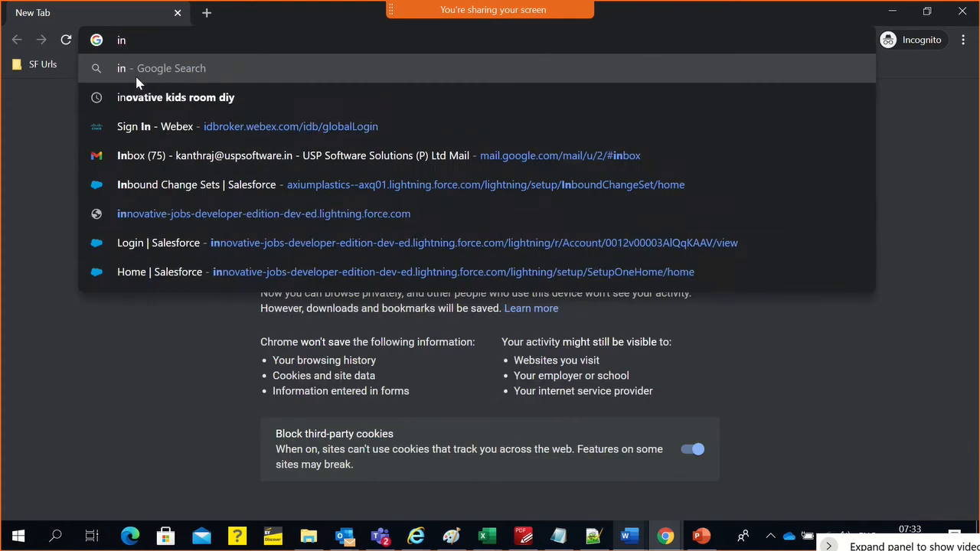
key("BackSpace")
key("BackSpace")
type("logi")
key("Return")
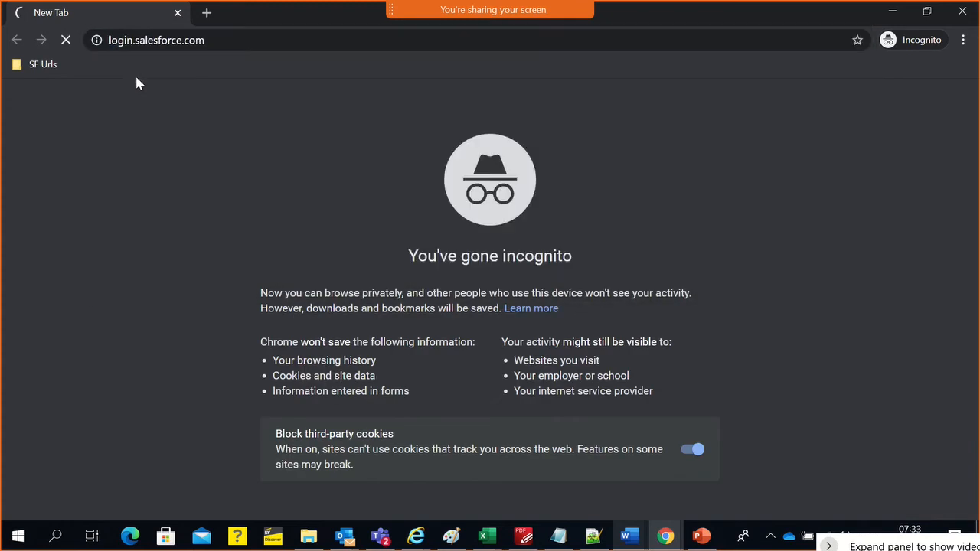
Switch to Notepad++ and copy the IPB Manager's username from batch 32 Adm Notes.txt
left_click(592, 536)
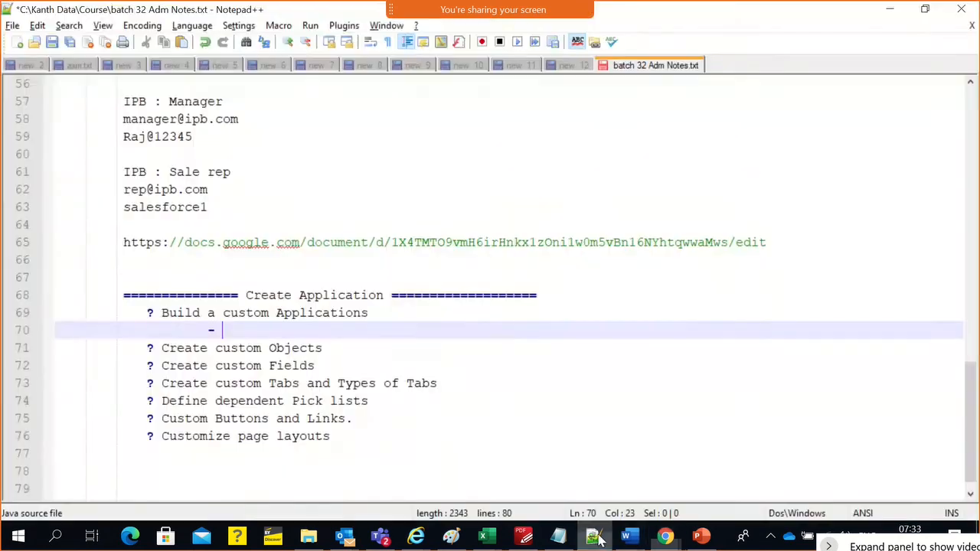
scroll(312, 309, "up", 4)
scroll(305, 309, "up", 5)
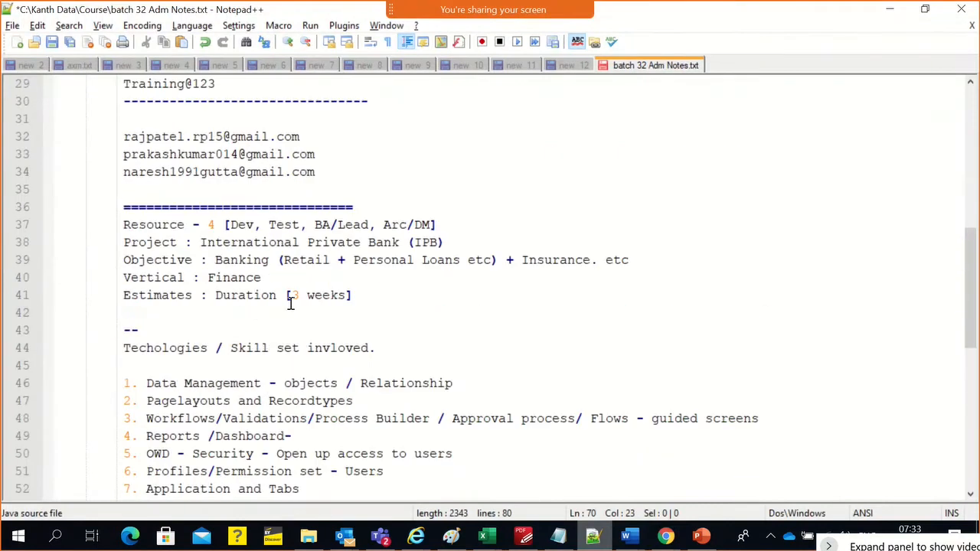
scroll(291, 305, "down", 1)
scroll(291, 304, "up", 4)
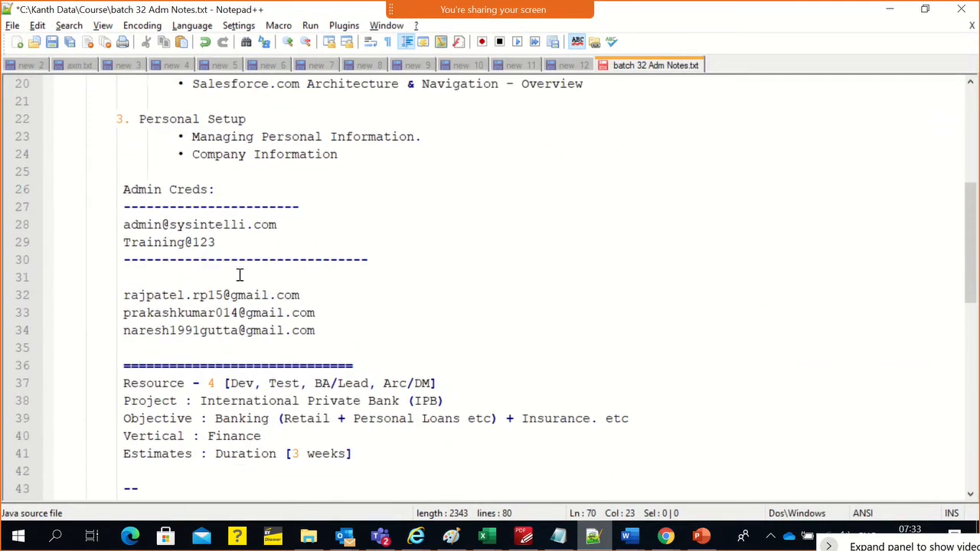
scroll(209, 283, "down", 7)
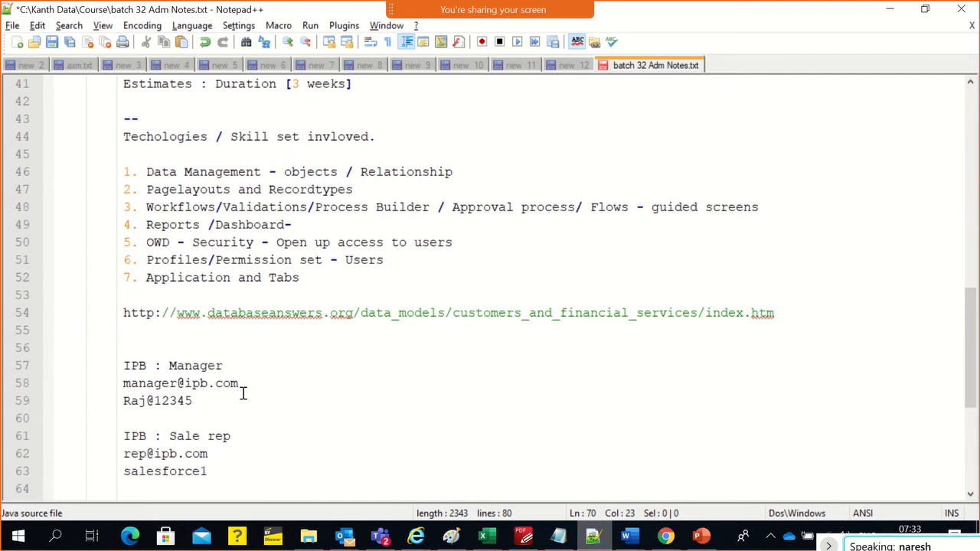
left_click_drag(243, 385, 120, 383)
key("ctrl+c")
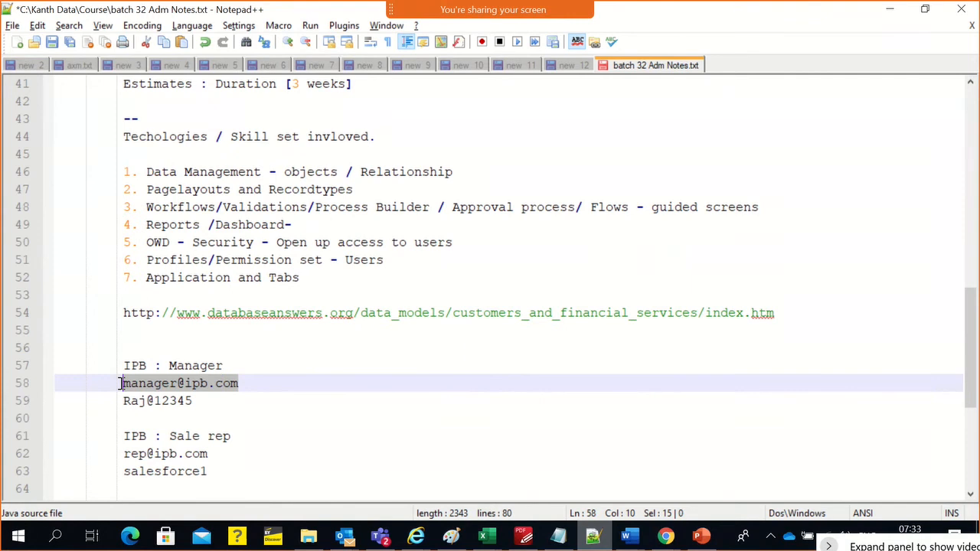
Return to the Salesforce login page in the incognito window and paste the IPB Manager's username into the Username field
key("alt+Tab")
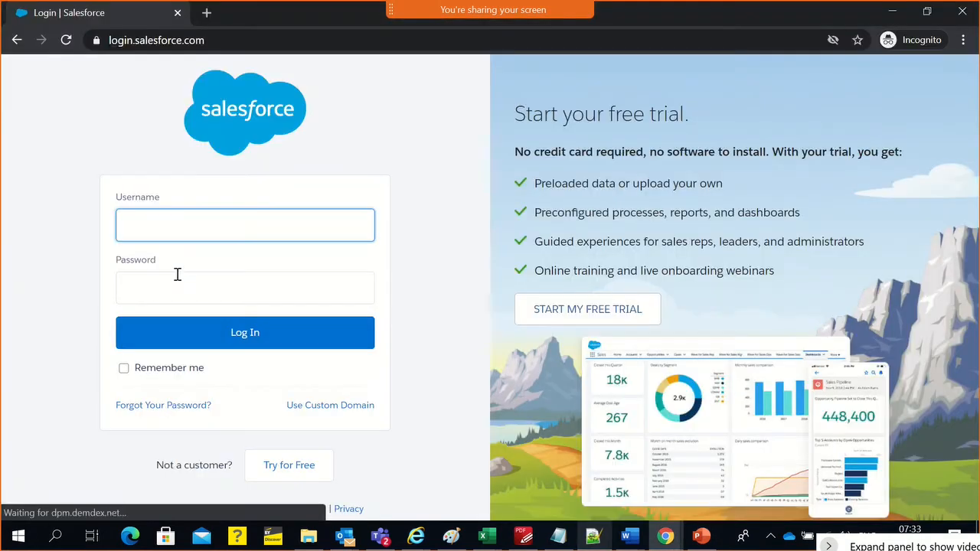
type("v")
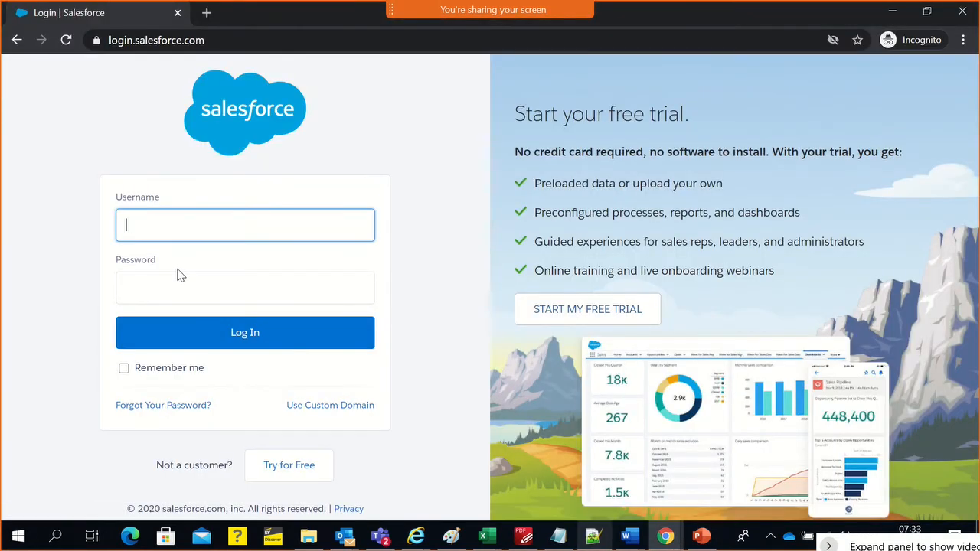
type("International")
key("ctrl+a")
key("BackSpace")
key("alt+Tab")
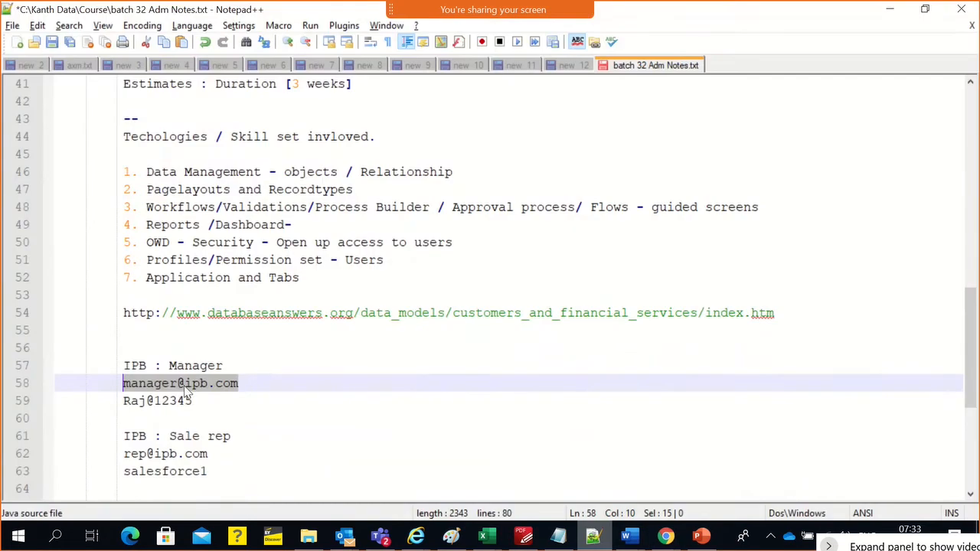
key("alt+Tab")
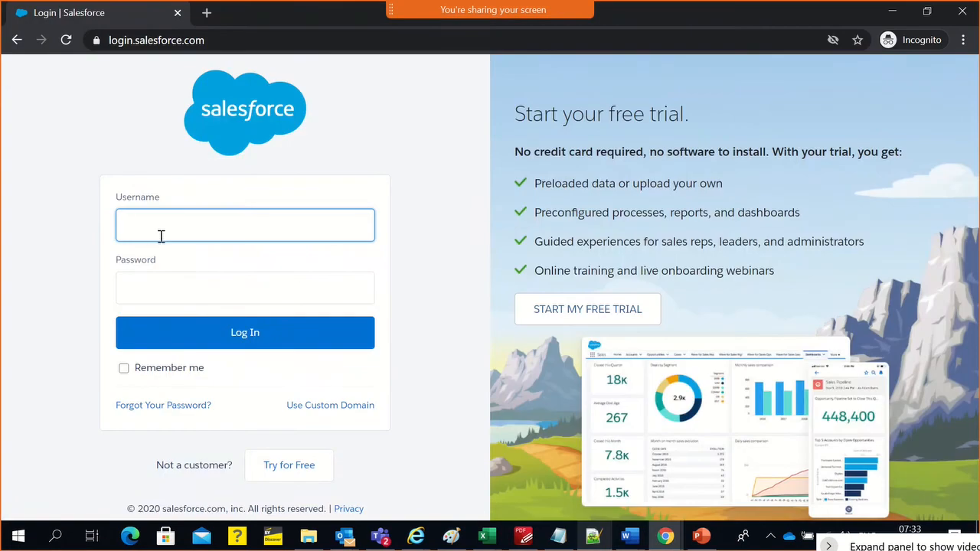
key("ctrl+v")
Copy the IPB Manager's password from the Notepad++ notes, paste it into the login page's Password field and try to log in
key("alt+Tab")
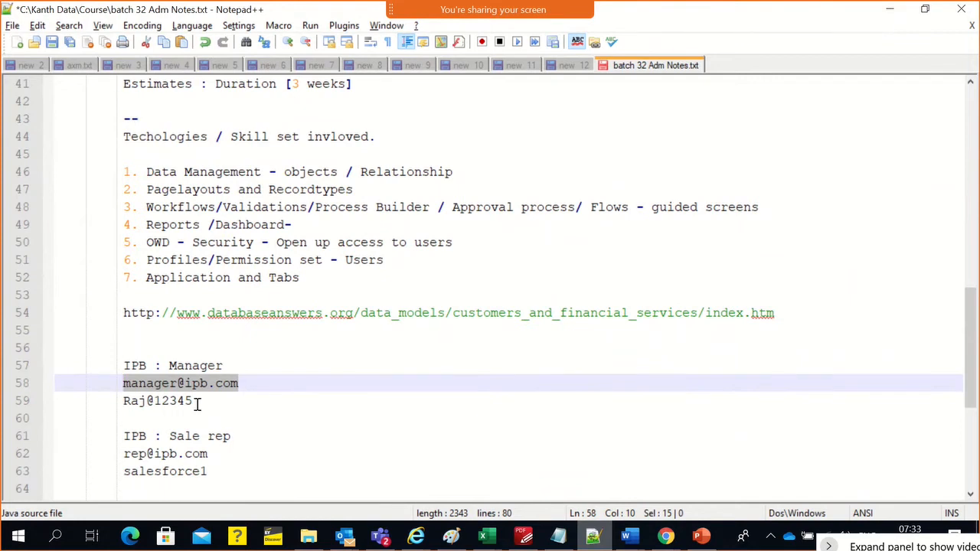
left_click_drag(197, 405, 128, 405)
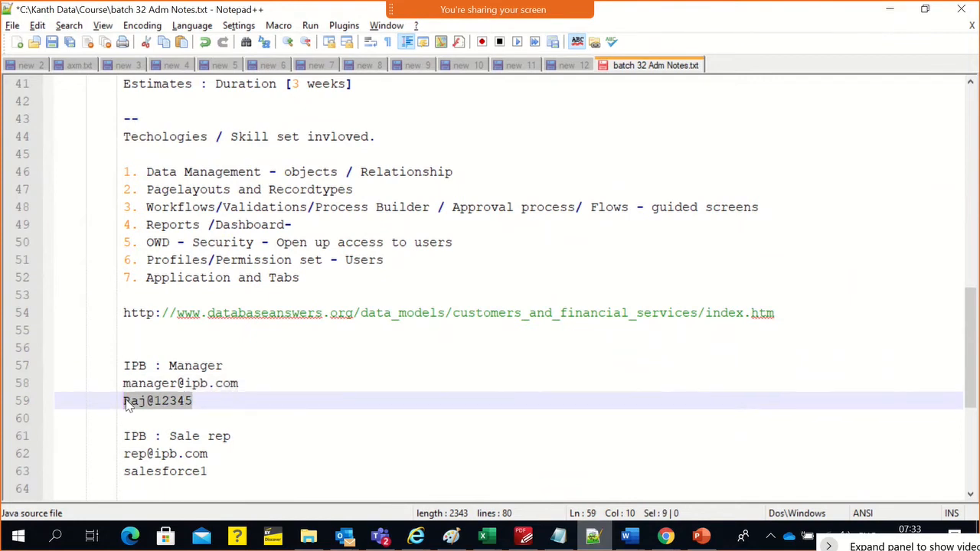
key("alt+Tab")
left_click(127, 287)
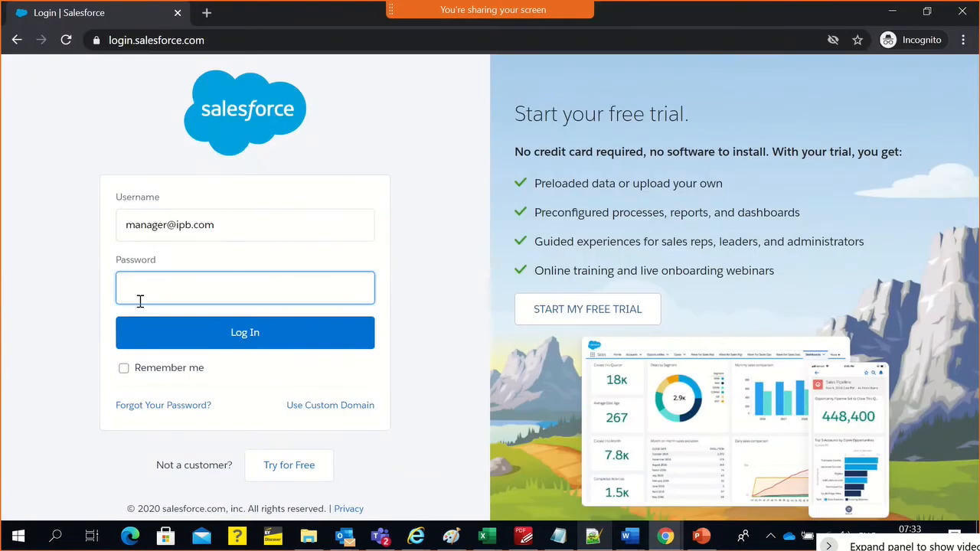
key("ctrl+v")
left_click(161, 335)
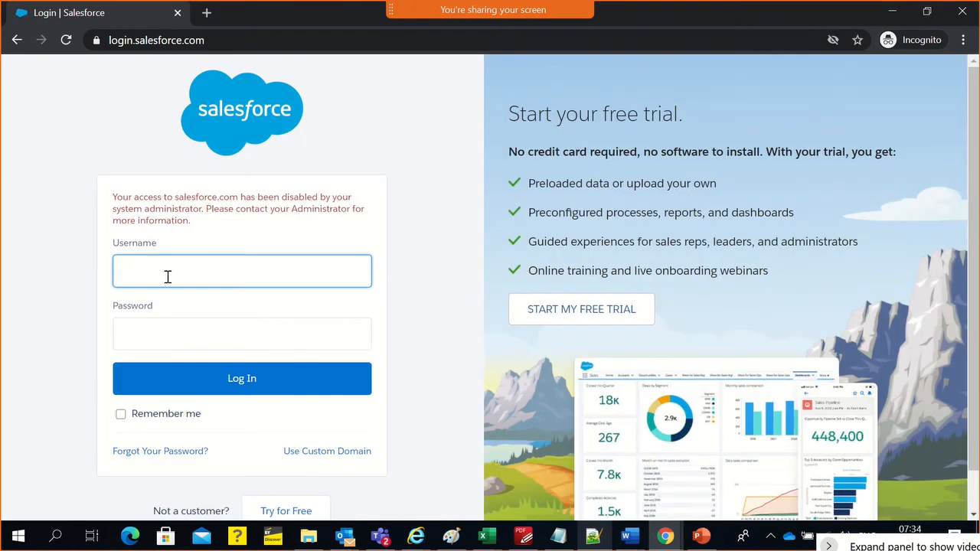
Copy the IPB Manager's username from the Notepad++ notes and paste it into the Username field of the incognito Salesforce login page
key("alt+Tab")
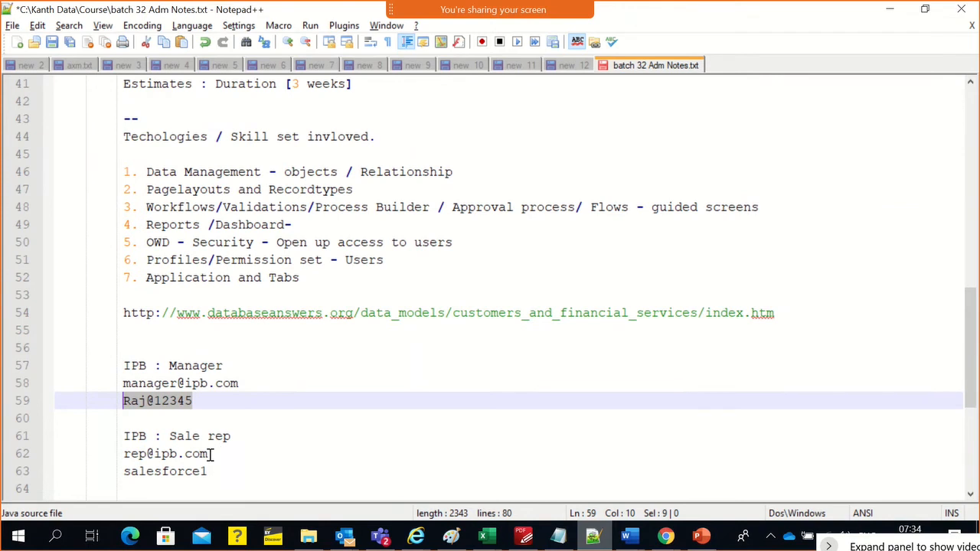
left_click_drag(242, 385, 122, 381)
key("ctrl+c")
key("alt+Tab")
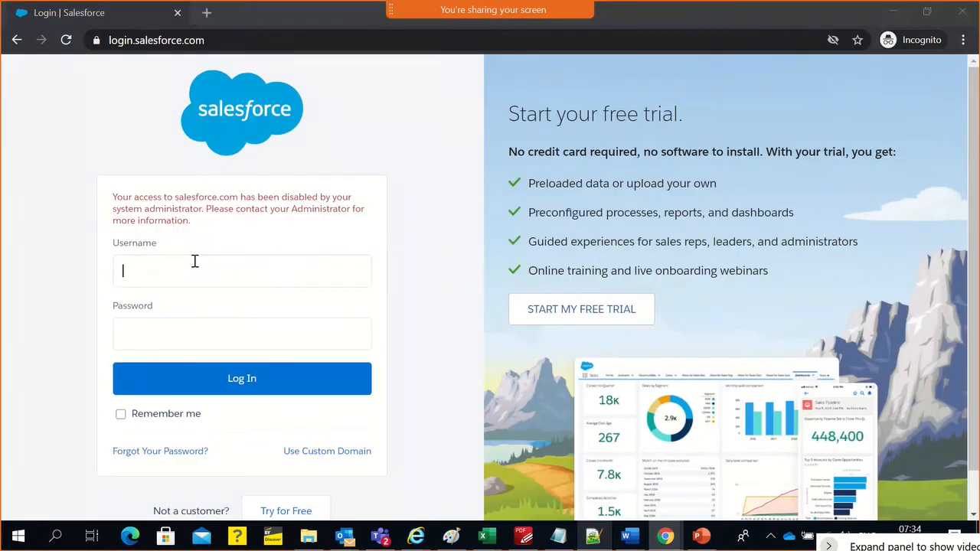
left_click(190, 274)
key("ctrl+v")
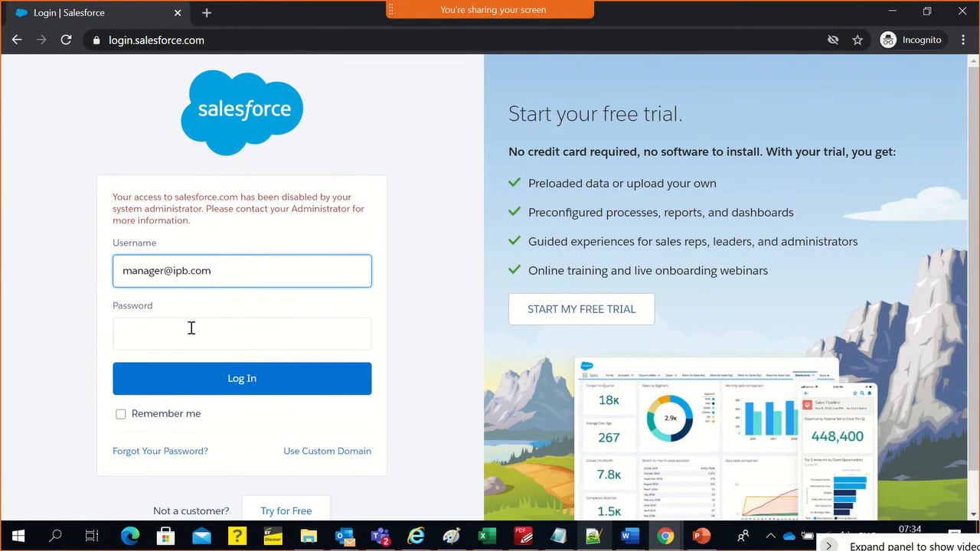
Copy the IPB Manager's password from the Notepad++ notes and paste it into the login page's Password field
left_click(191, 328)
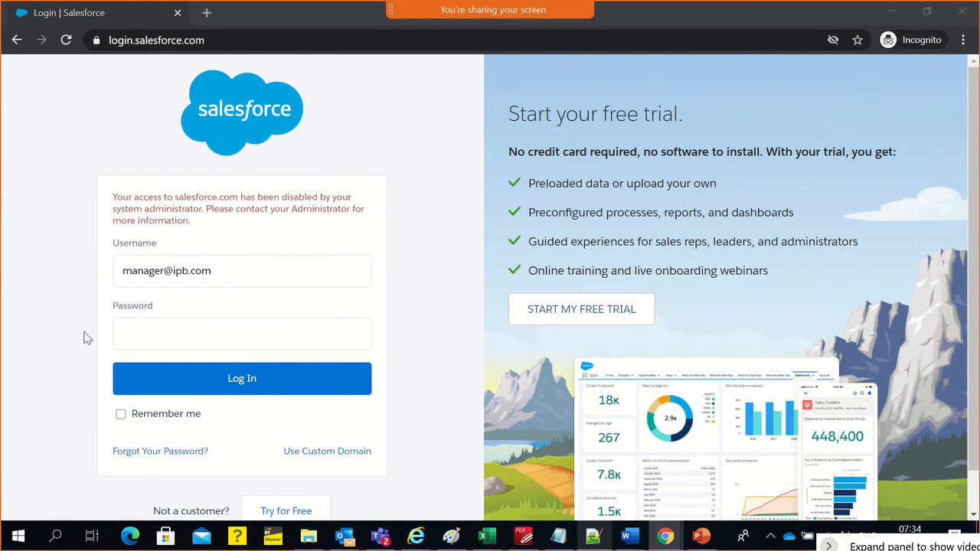
key("alt+Tab")
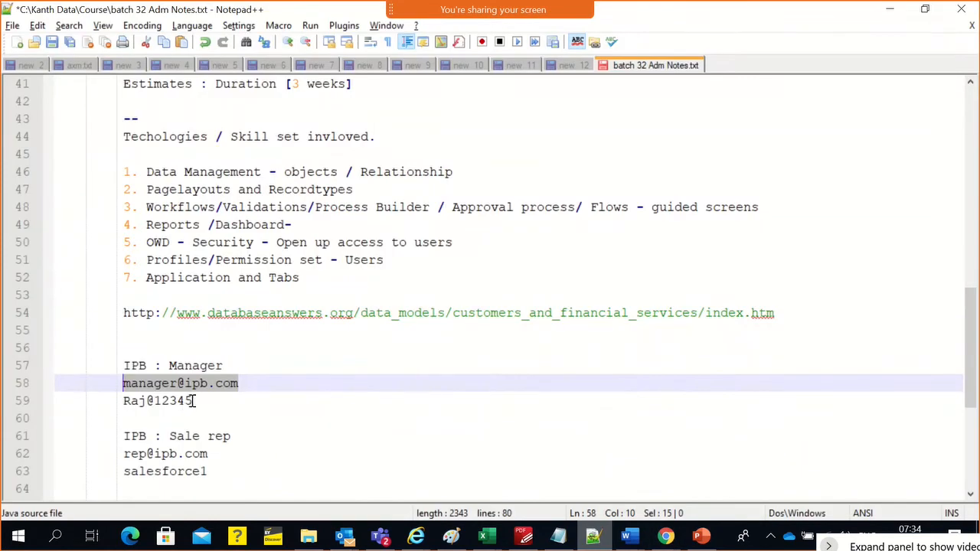
left_click_drag(194, 400, 121, 400)
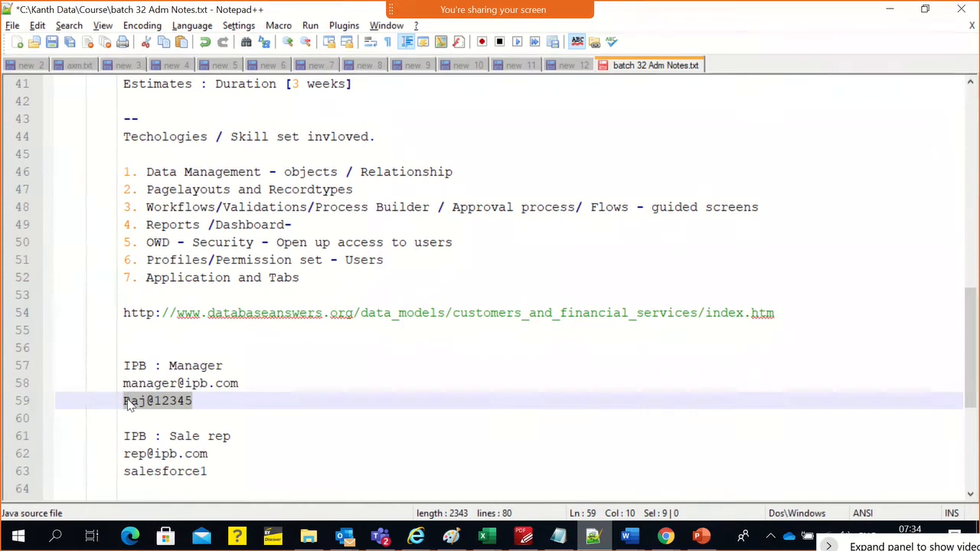
key("alt+Tab")
left_click(148, 335)
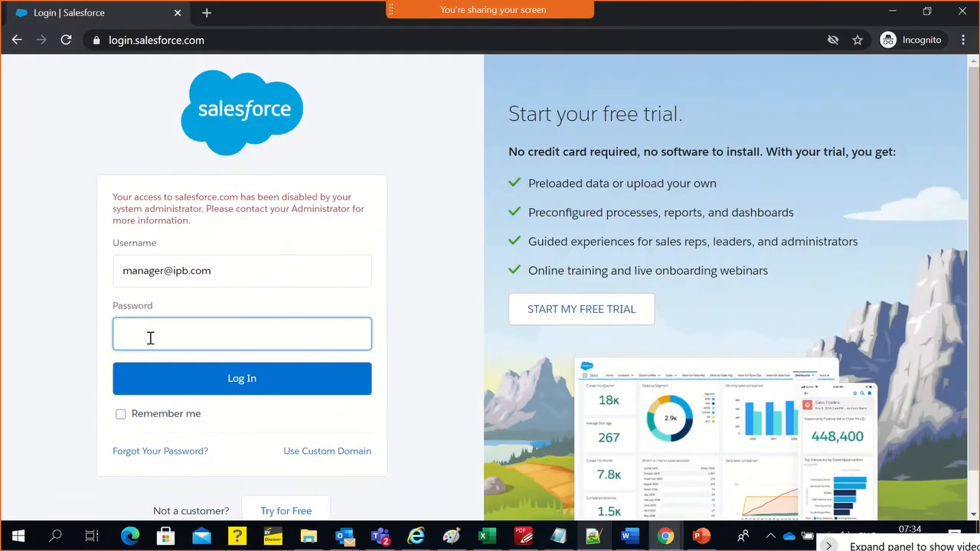
key("ctrl+v")
Copy the IPB Sale rep's username from the Notepad++ notes and replace the login page's Username entry with it
key("alt+Tab")
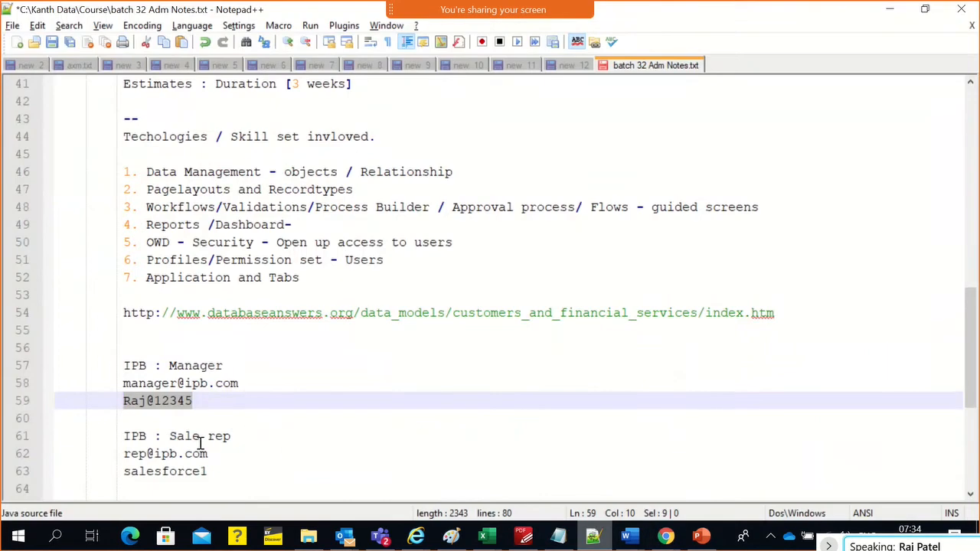
left_click_drag(208, 454, 125, 454)
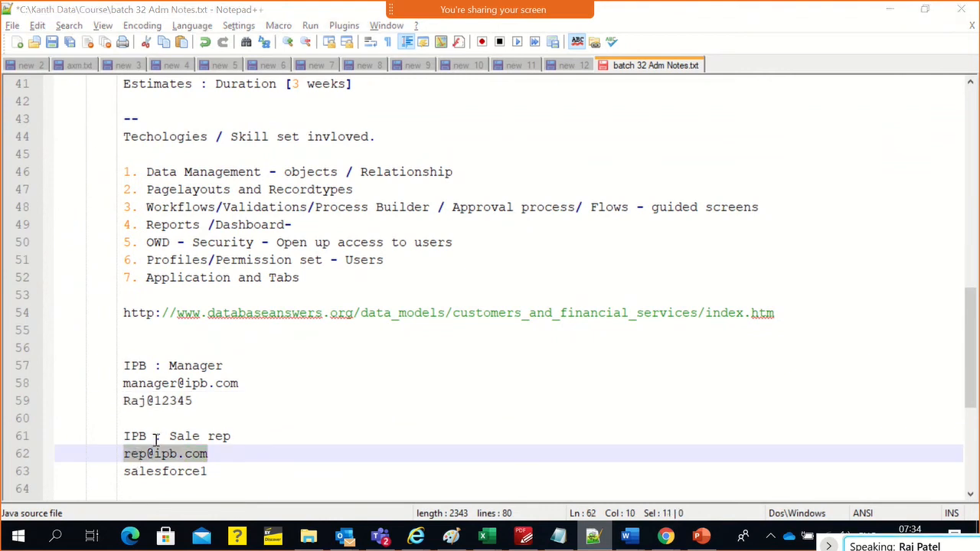
key("alt+Tab")
triple_click(149, 268)
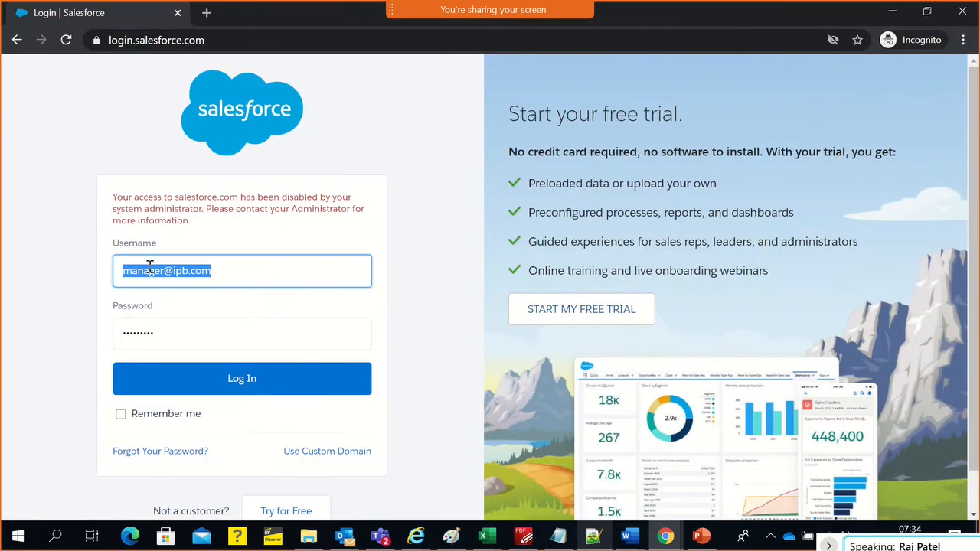
key("ctrl+v")
Copy the IPB Sale rep's password from the Notepad++ notes, replace the login page's Password entry with it and log in
key("alt+Tab")
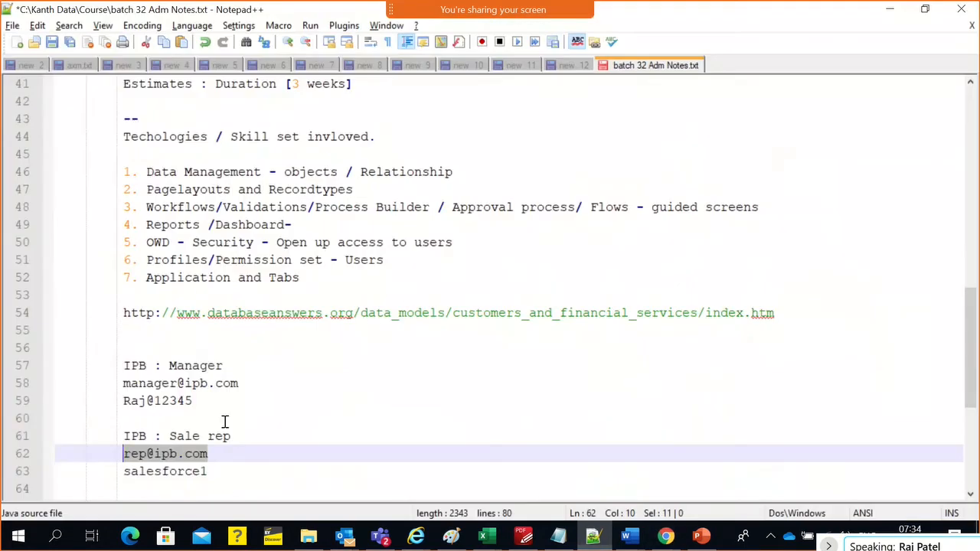
left_click(209, 472)
left_click_drag(210, 472, 127, 474)
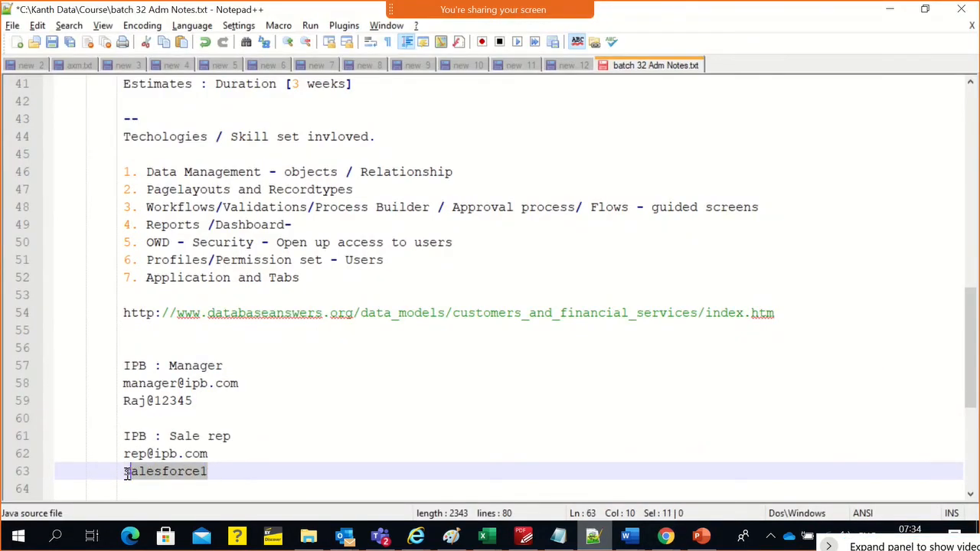
key("ctrl+c")
key("alt+Tab")
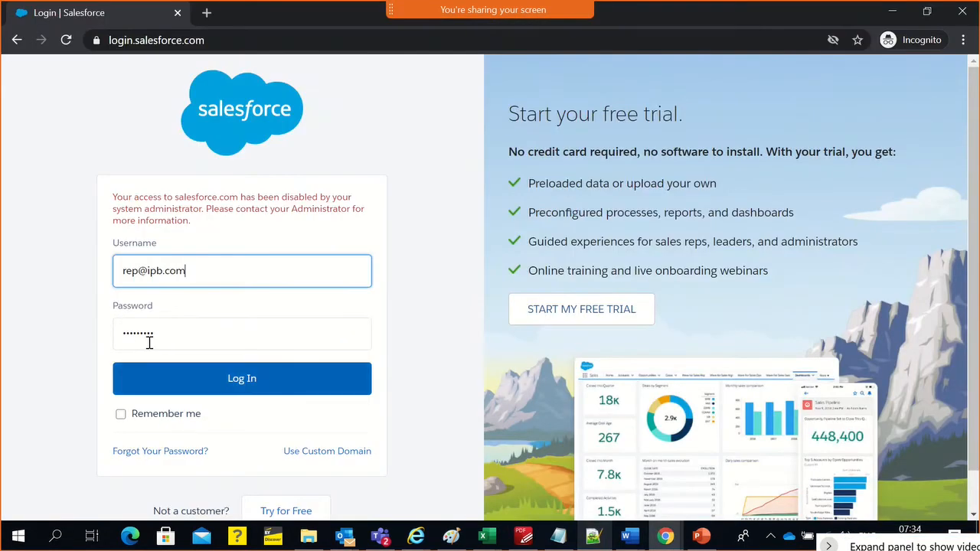
double_click(149, 341)
key("ctrl+v")
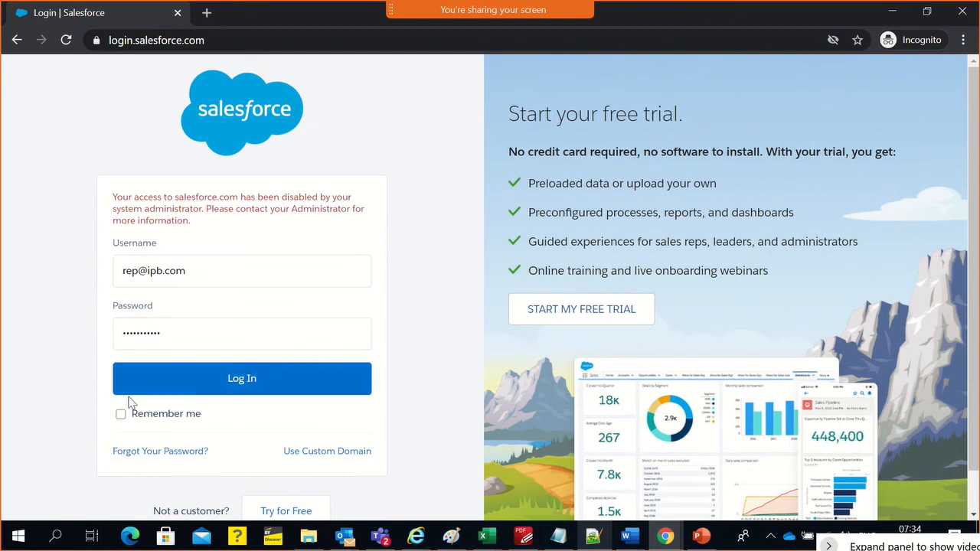
left_click(141, 389)
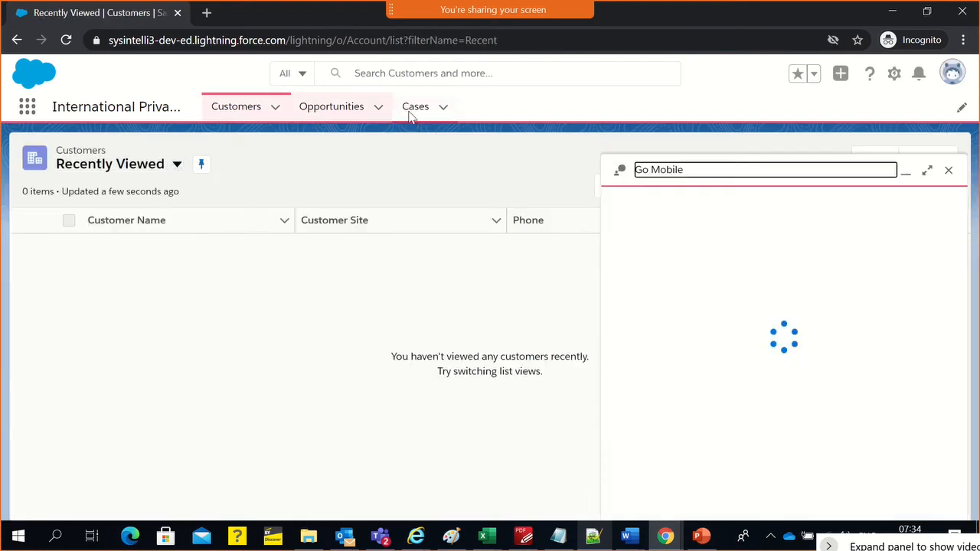
Dismiss the Go Mobile prompt and check which apps the App Launcher offers and which user is logged in
left_click(949, 170)
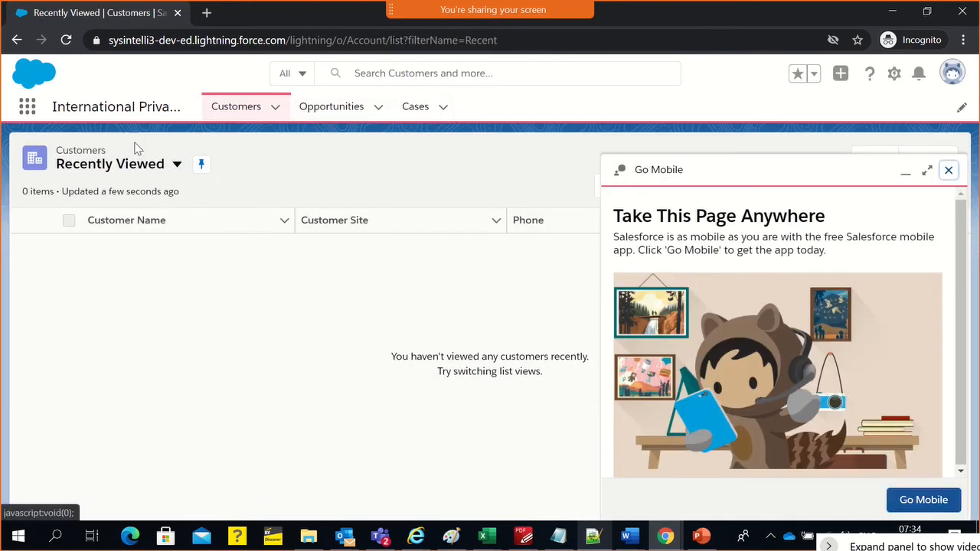
left_click(29, 109)
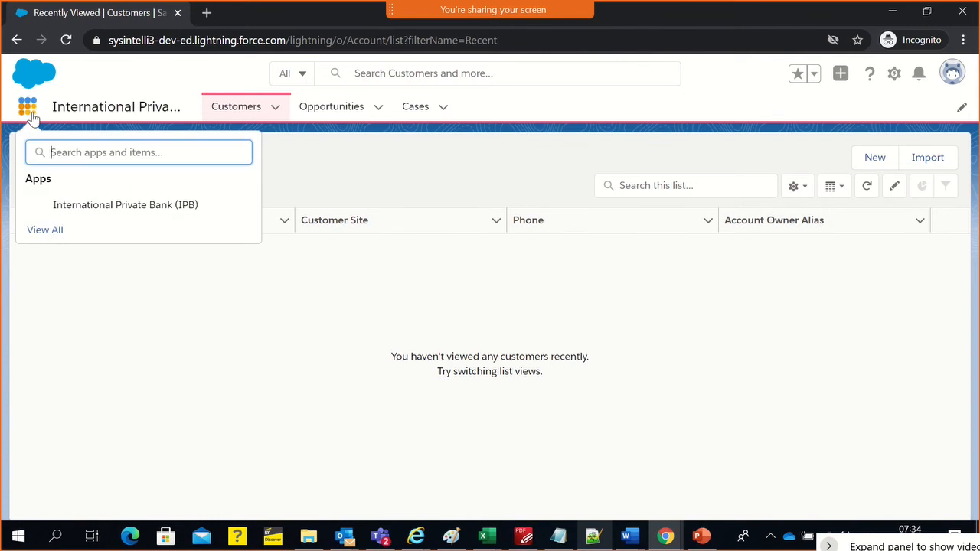
left_click(350, 191)
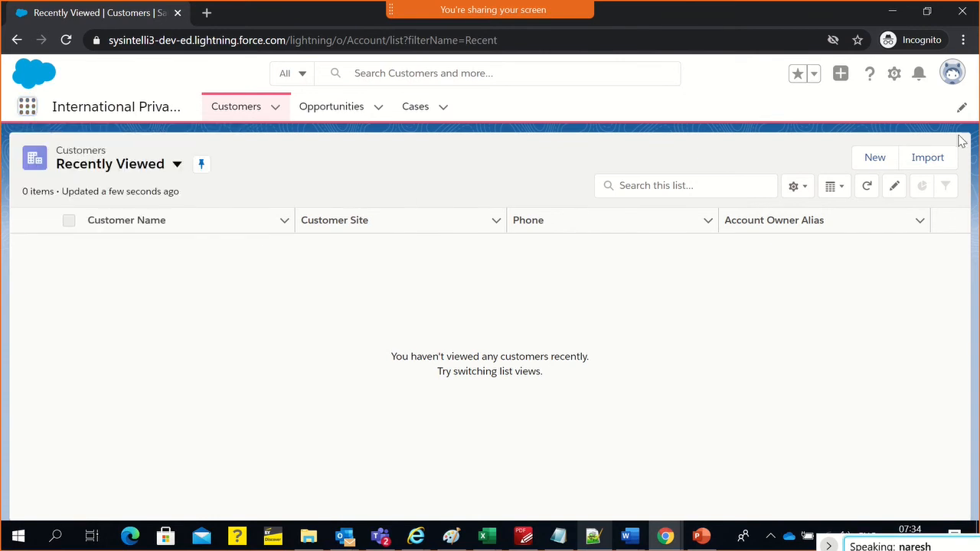
left_click(955, 73)
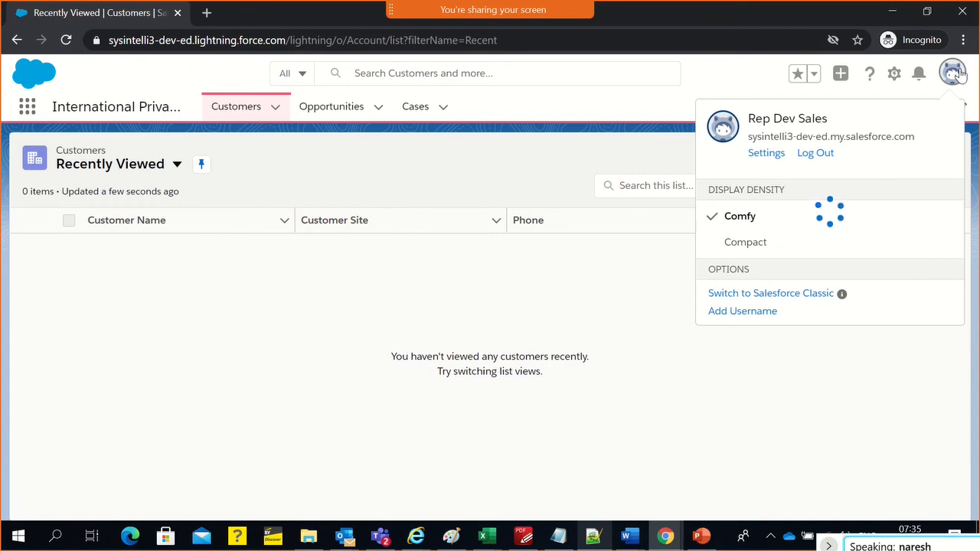
left_click(151, 67)
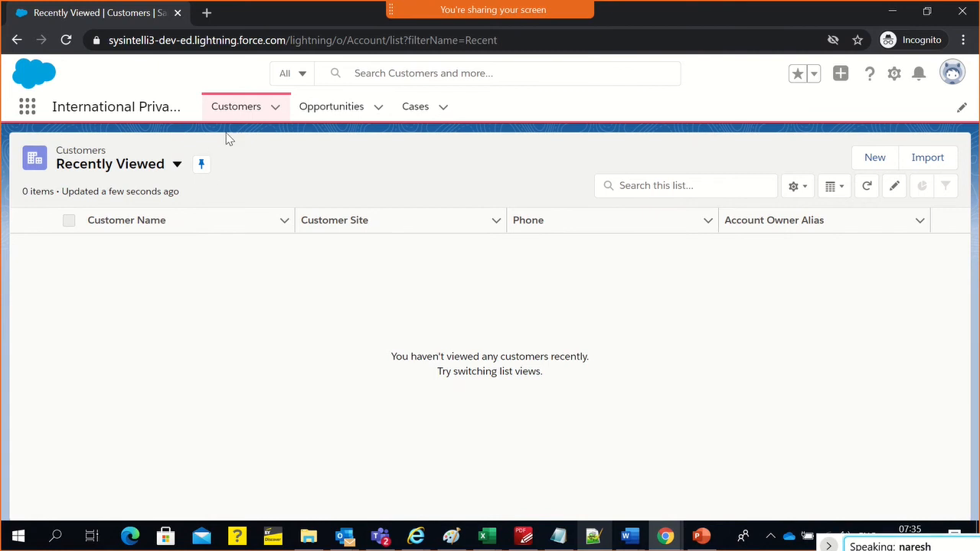
Switch to the administrator's Chrome window and bring up the App Manager page in Setup
key("alt+Tab")
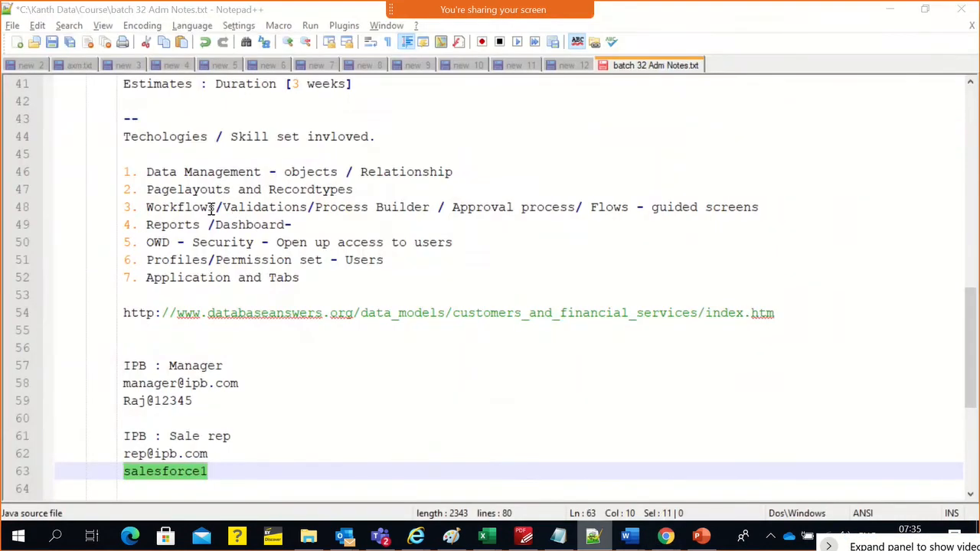
key("alt+Tab")
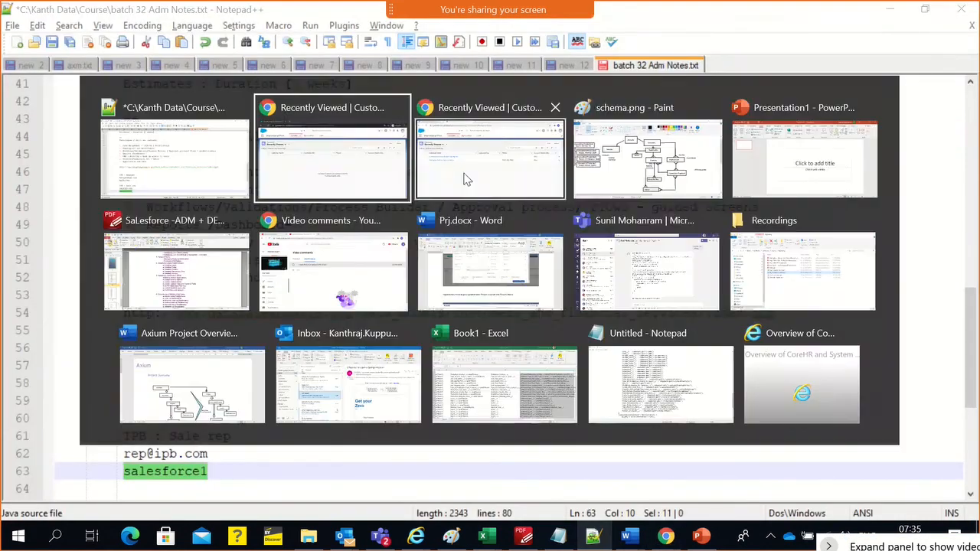
left_click(513, 176)
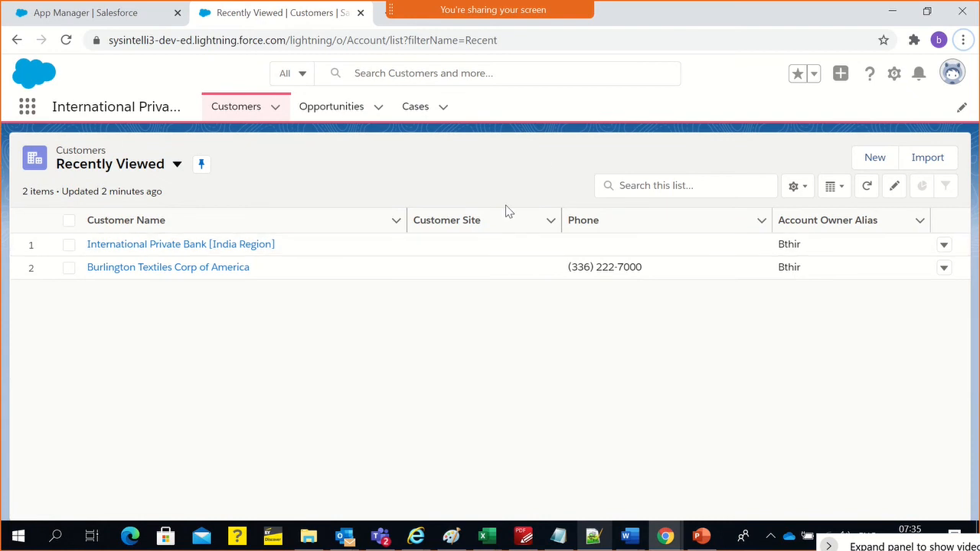
left_click(123, 13)
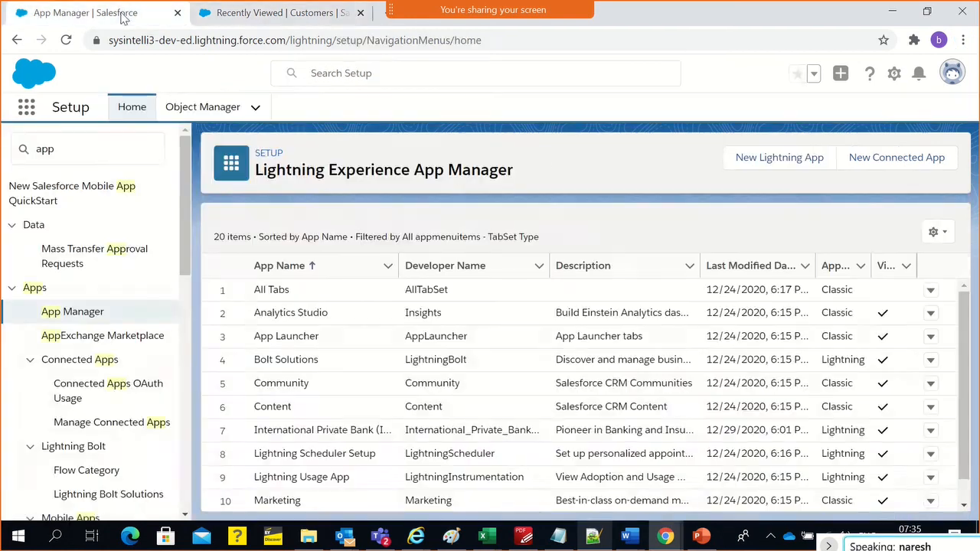
Search Setup for "profile", open the Profiles page in a new browser tab and switch to that tab
left_click(101, 162)
type("app")
key("BackSpace")
key("BackSpace")
key("BackSpace")
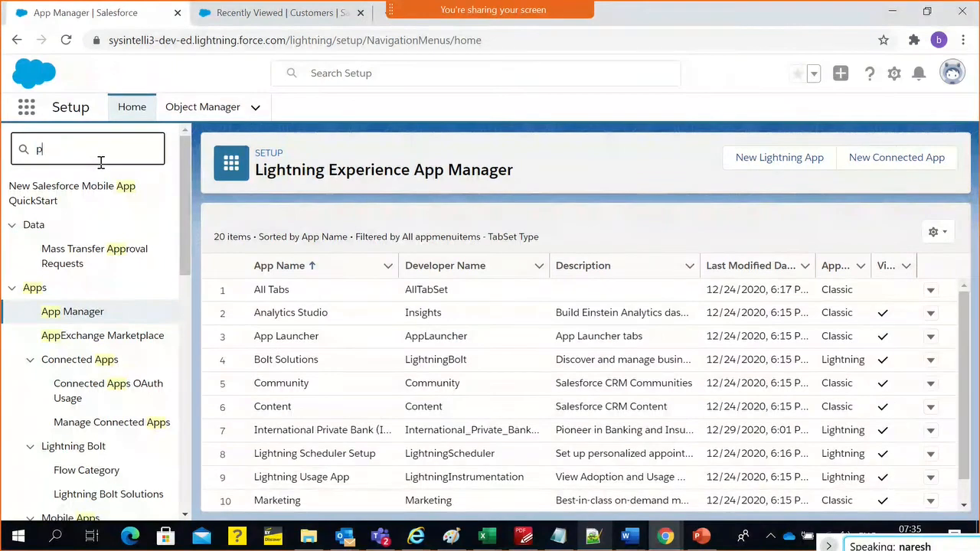
type("profile")
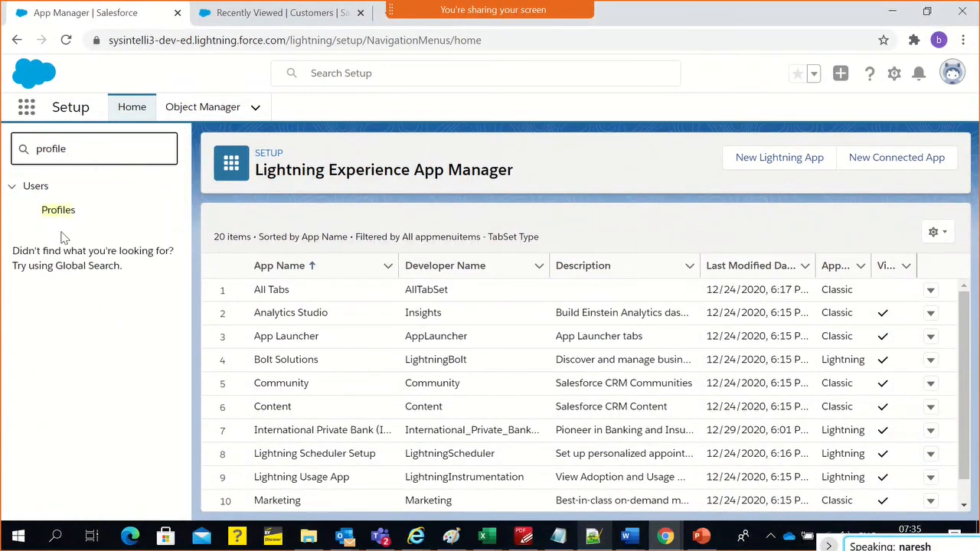
left_click(59, 215)
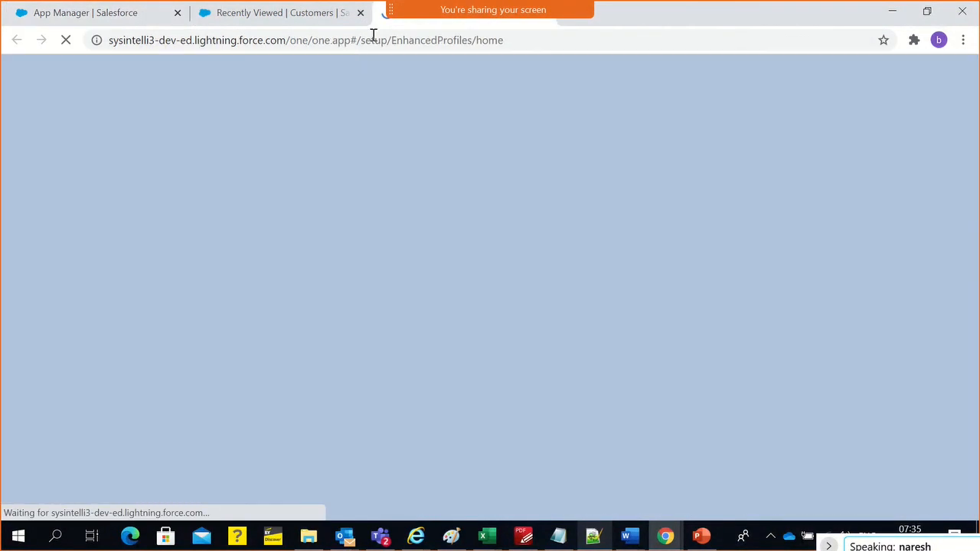
left_click(302, 13)
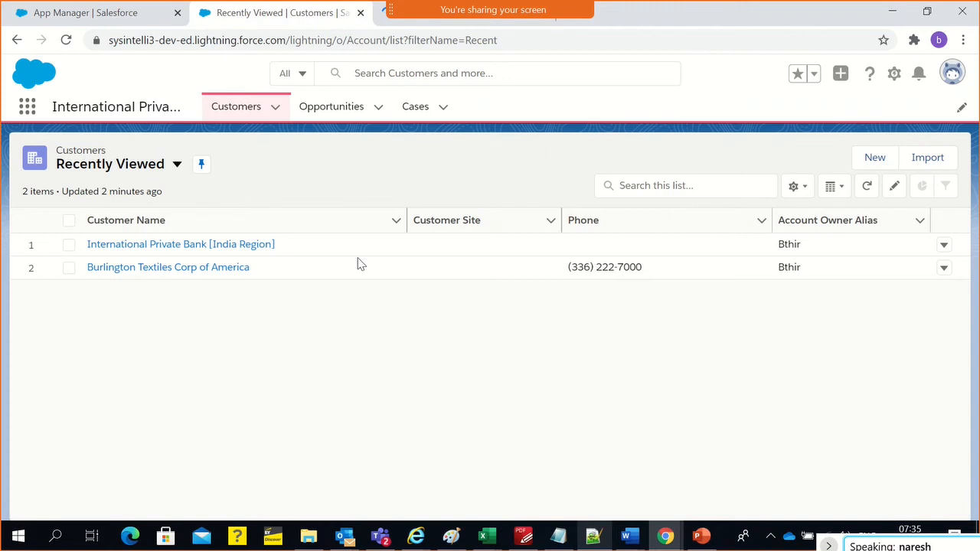
left_click(391, 22)
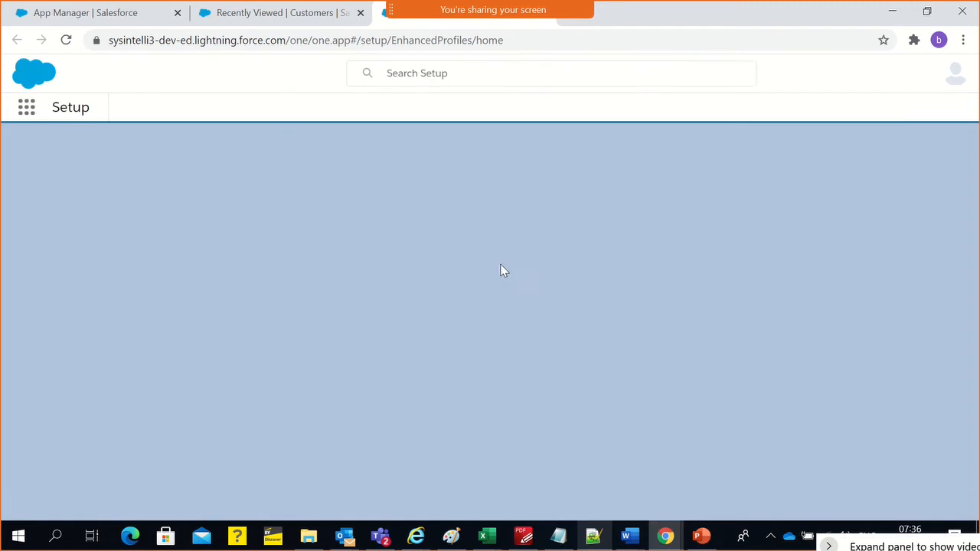
Return to the Sale rep's incognito window, switch the Customers list view to All Customers and look through the records
key("alt+Tab")
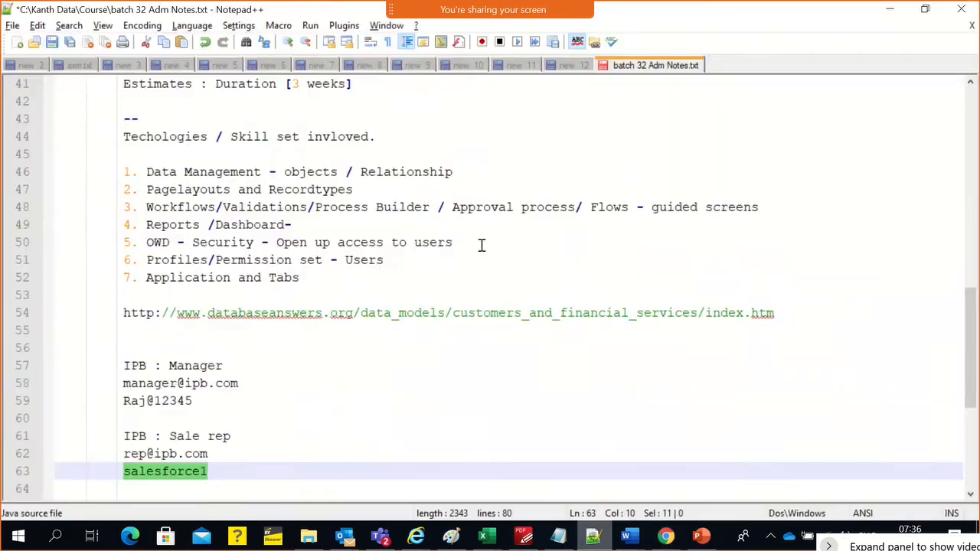
key("alt+Tab")
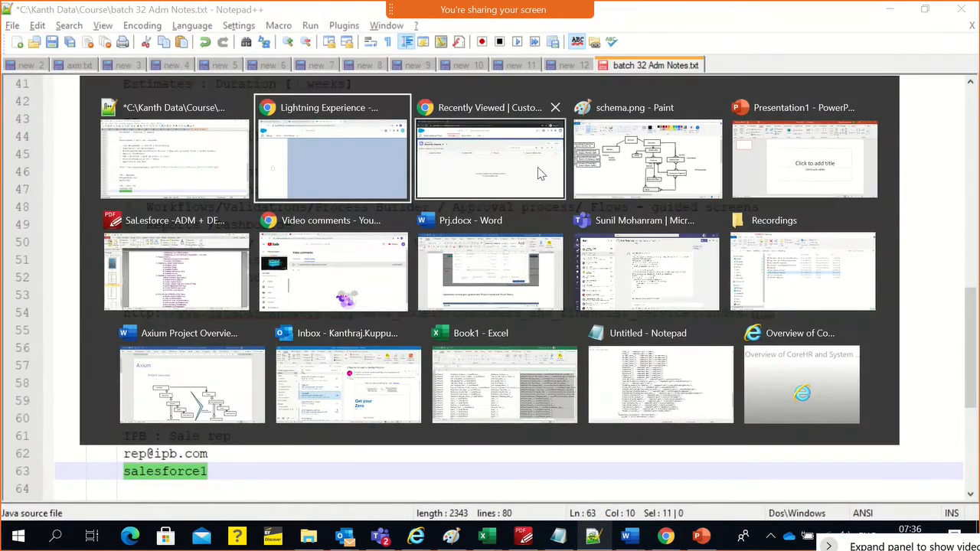
left_click(537, 167)
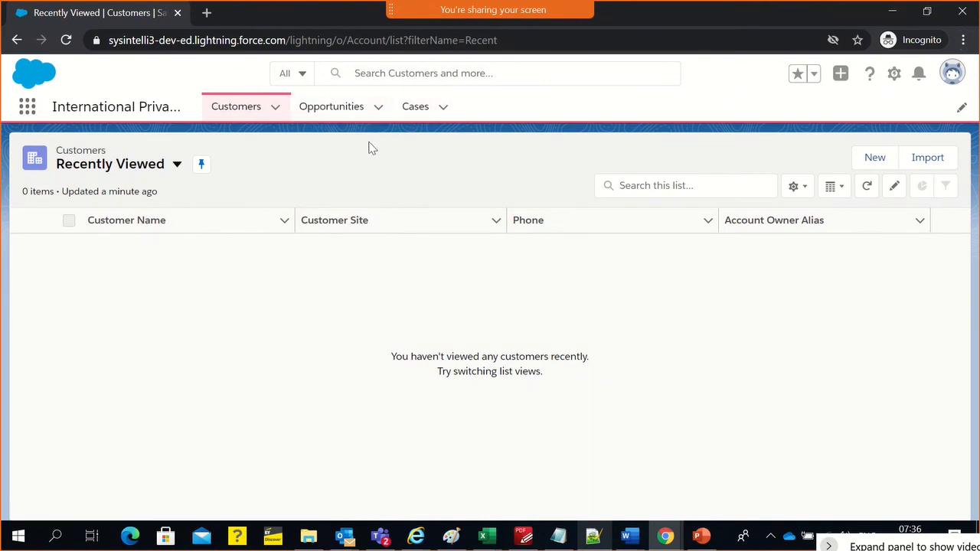
left_click(176, 164)
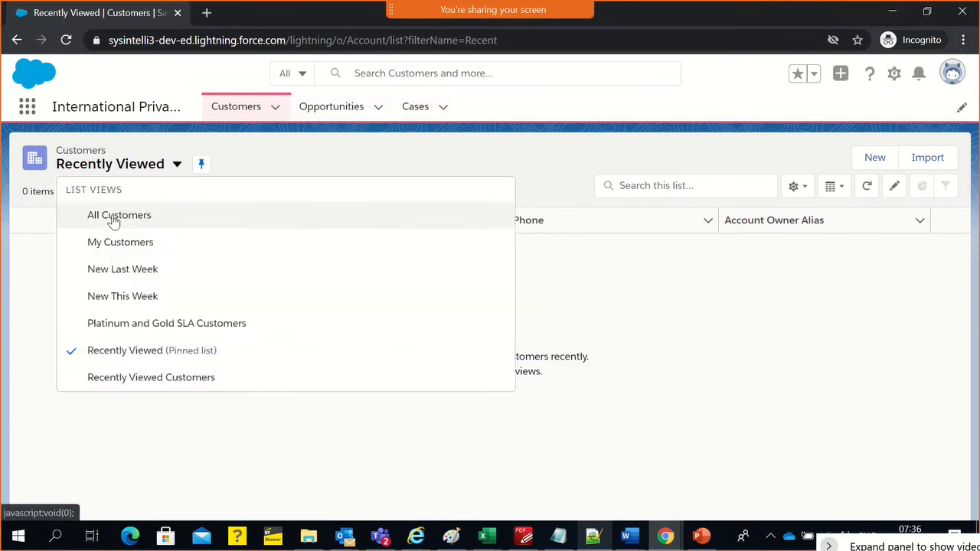
left_click(113, 217)
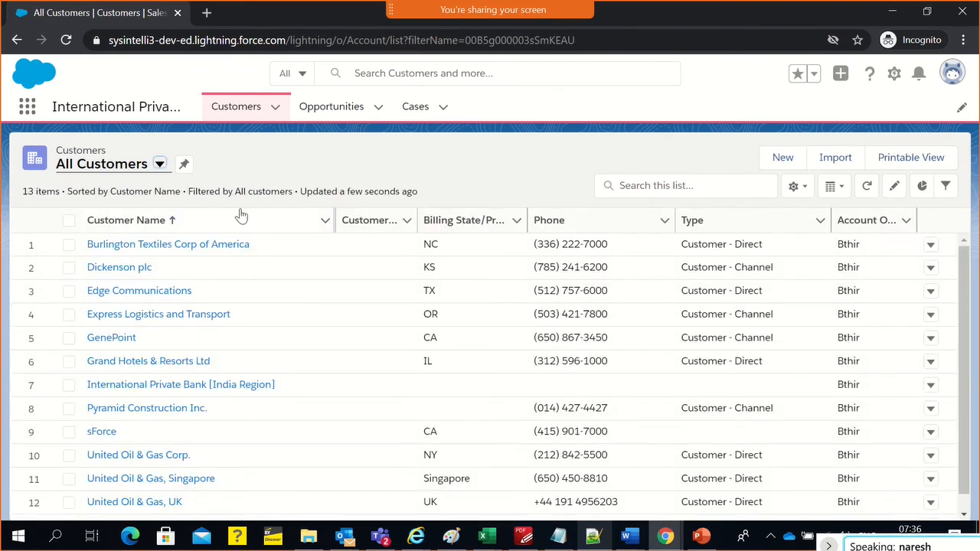
scroll(142, 305, "down", 1)
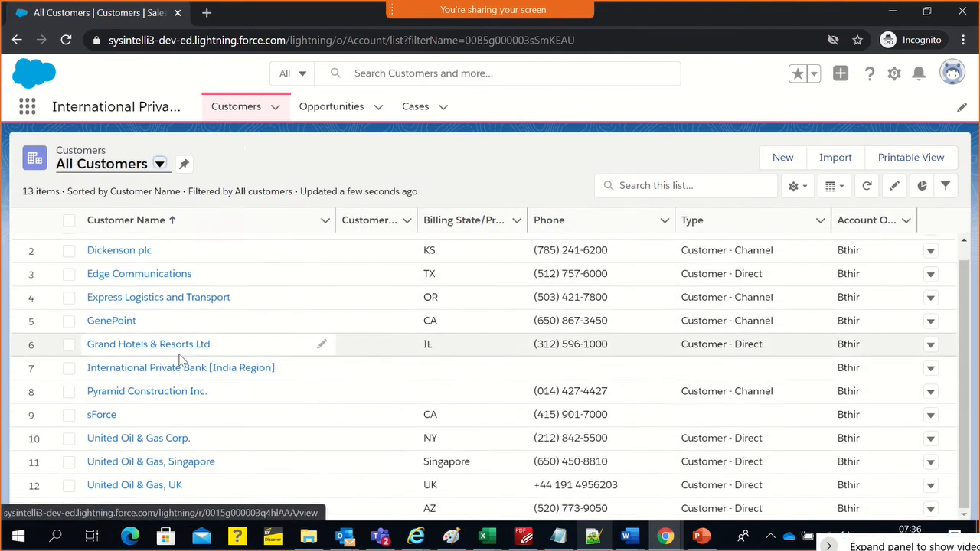
Check the logged-in user and the apps offered in the App Launcher, and look through the All Customers list
scroll(141, 314, "up", 1)
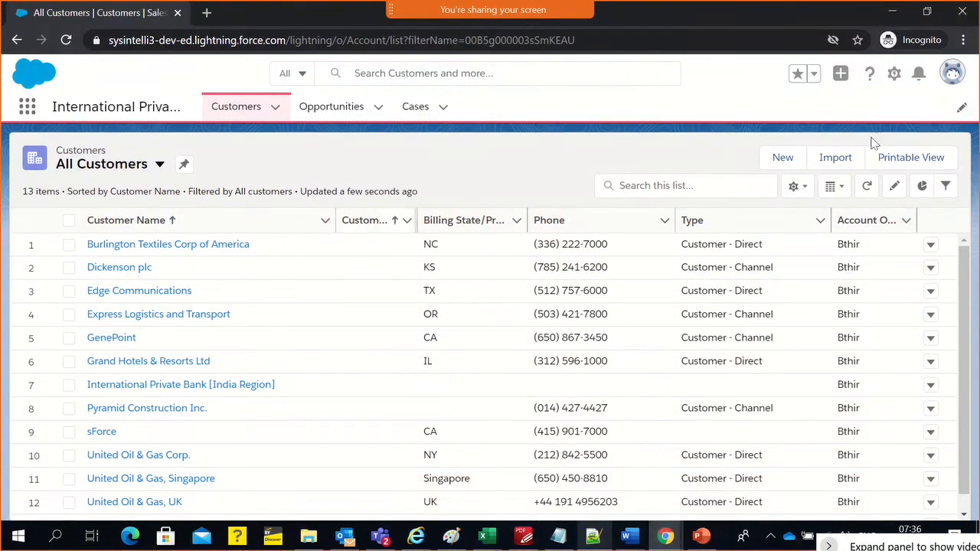
left_click(952, 72)
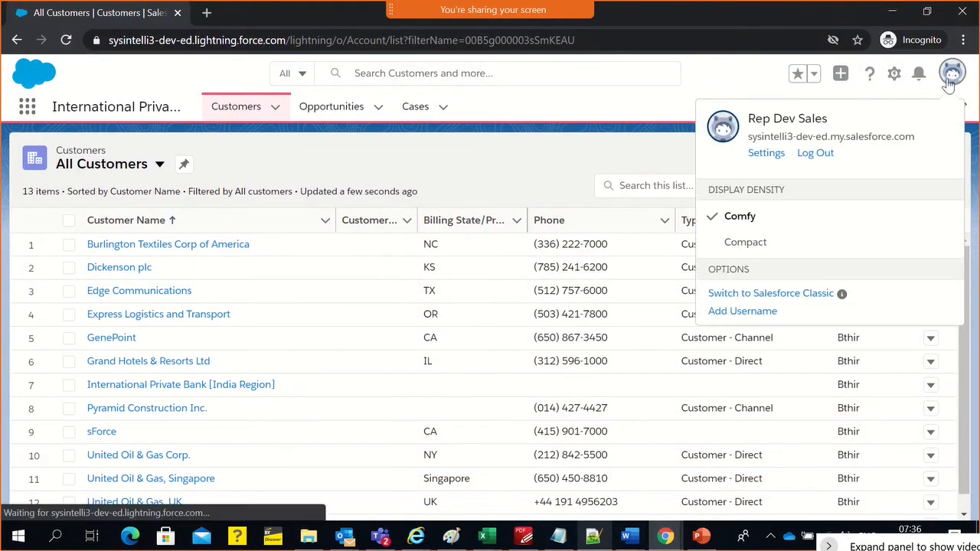
left_click(533, 184)
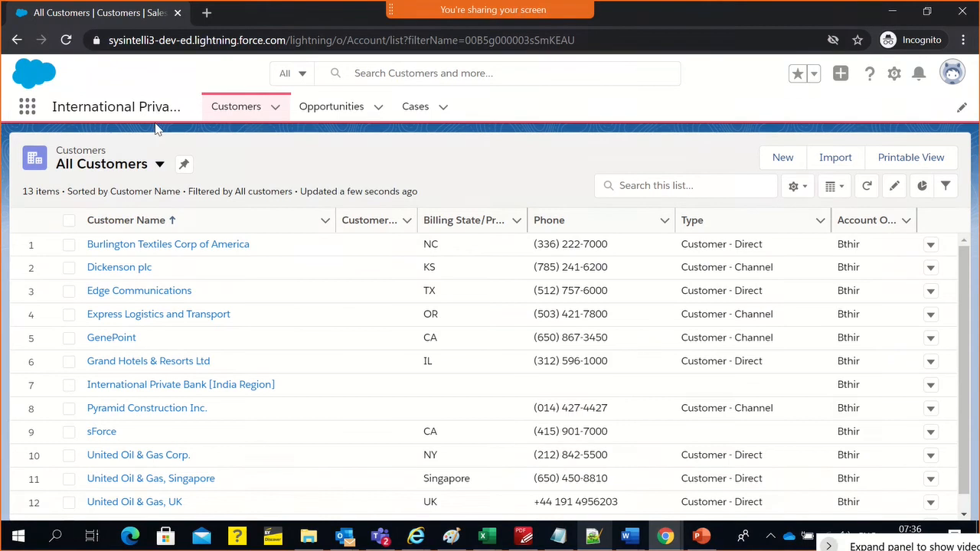
left_click(24, 112)
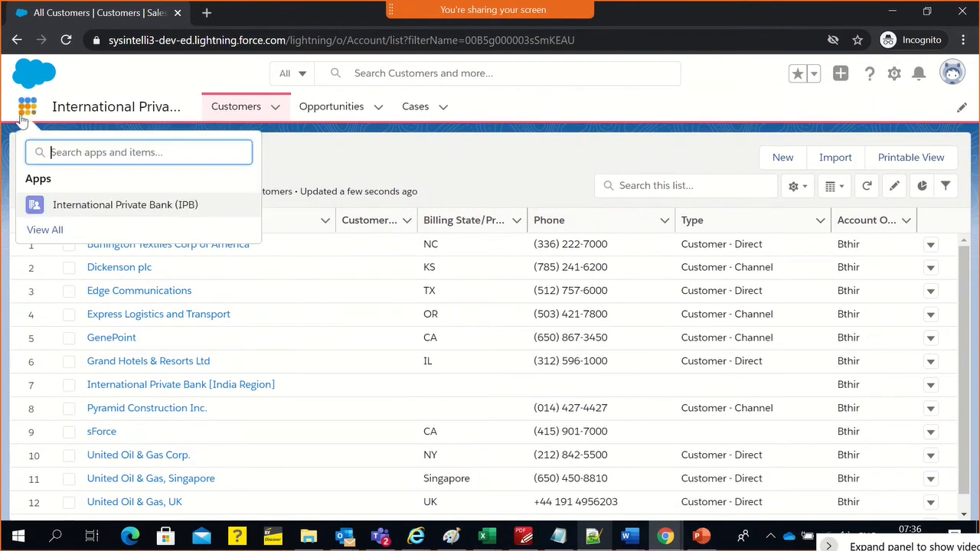
left_click(307, 148)
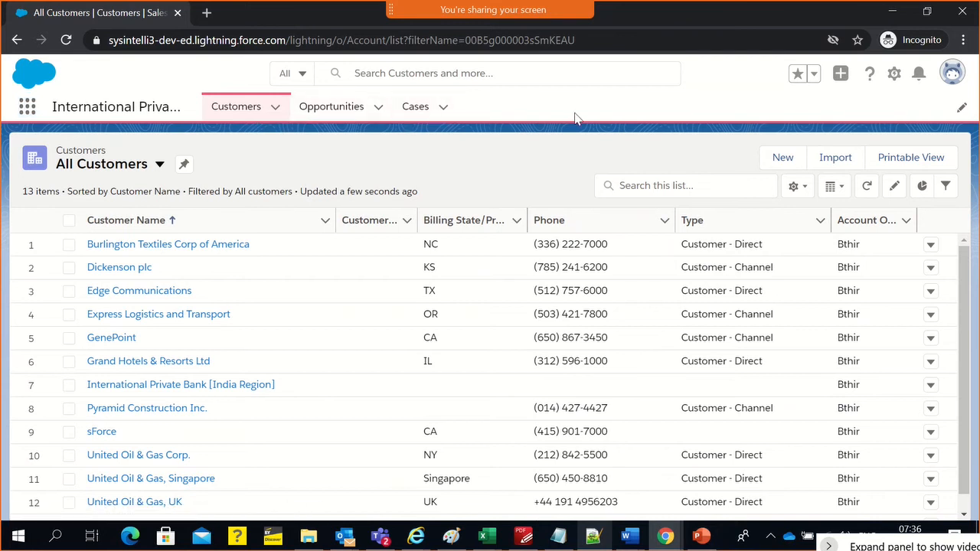
scroll(543, 382, "down", 1)
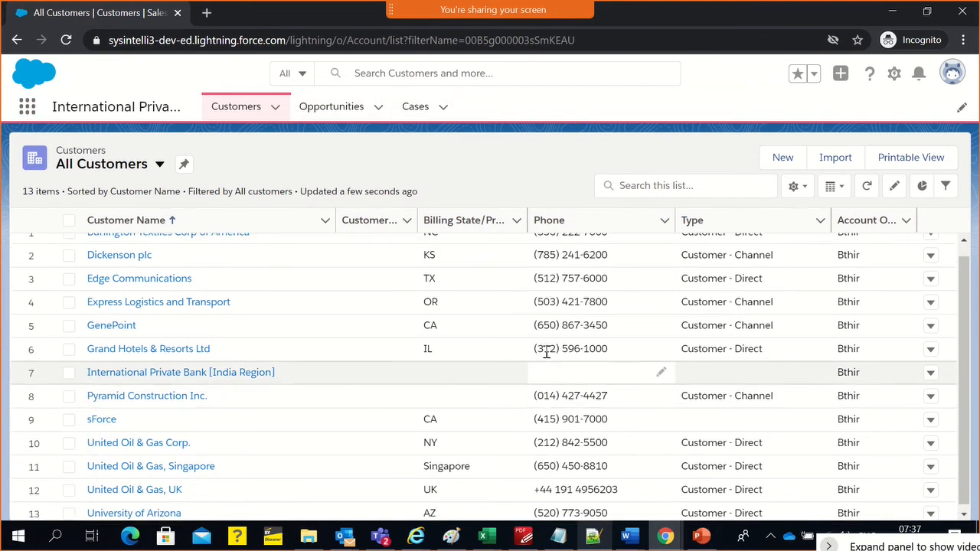
scroll(543, 350, "up", 1)
Switch to the course notes in Notepad++ and review the Create Application topics, from building custom applications to creating custom objects
key("alt+Tab")
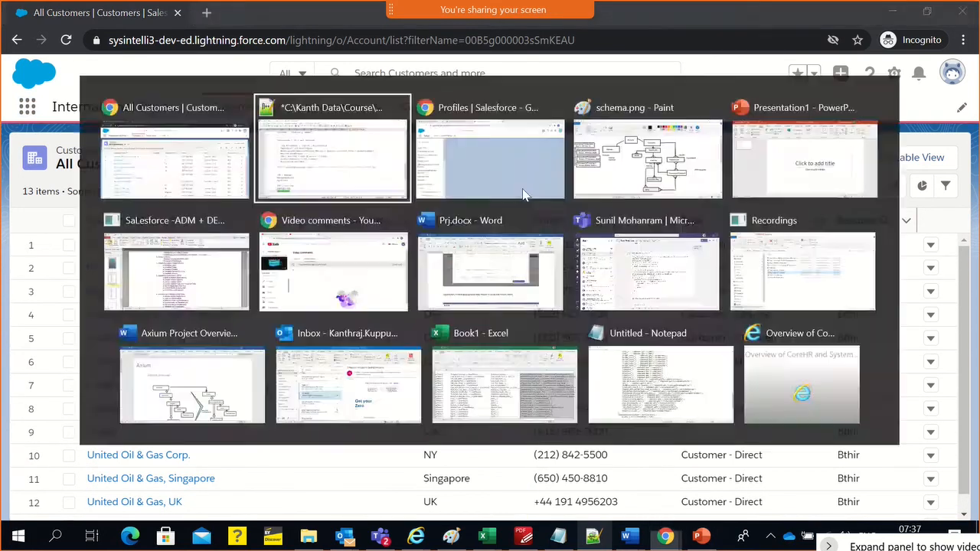
left_click(349, 323)
scroll(367, 343, "down", 2)
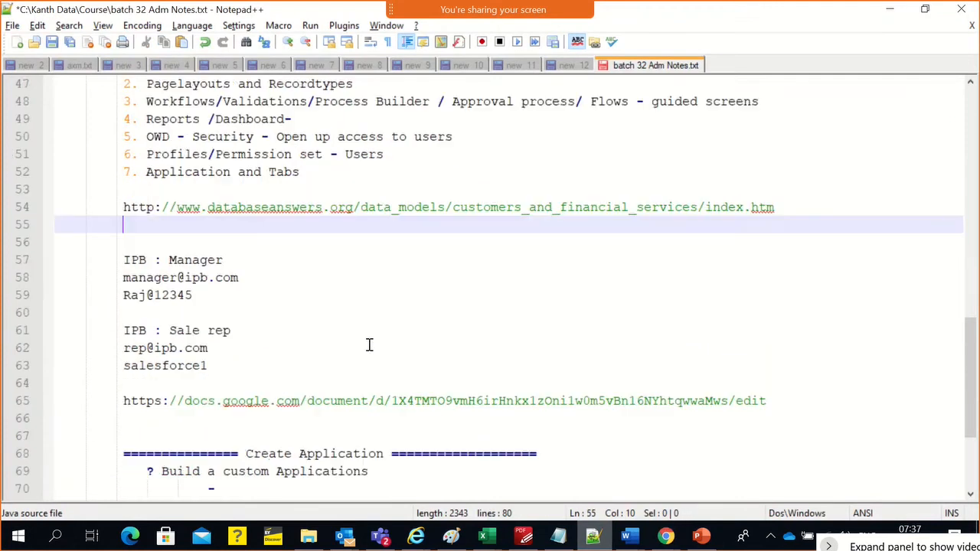
scroll(373, 372, "down", 3)
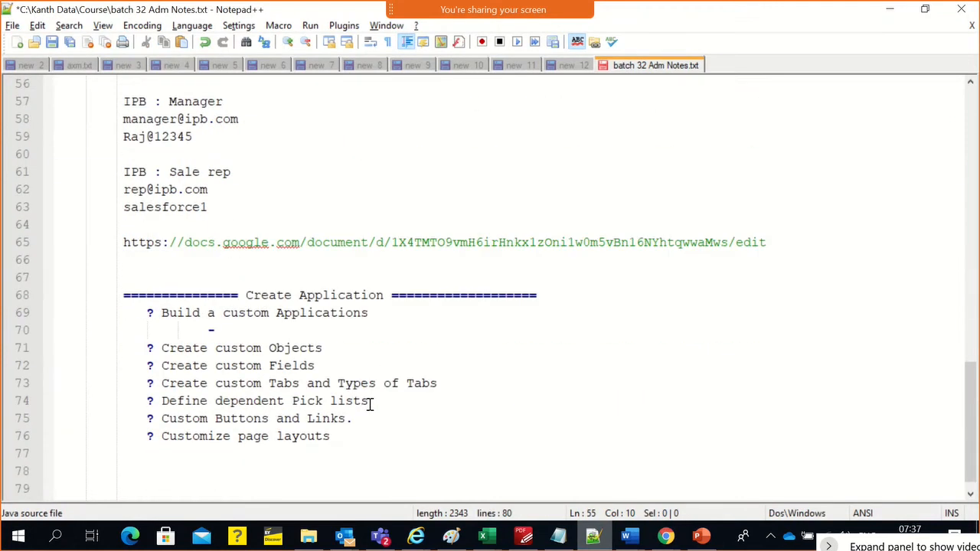
triple_click(332, 316)
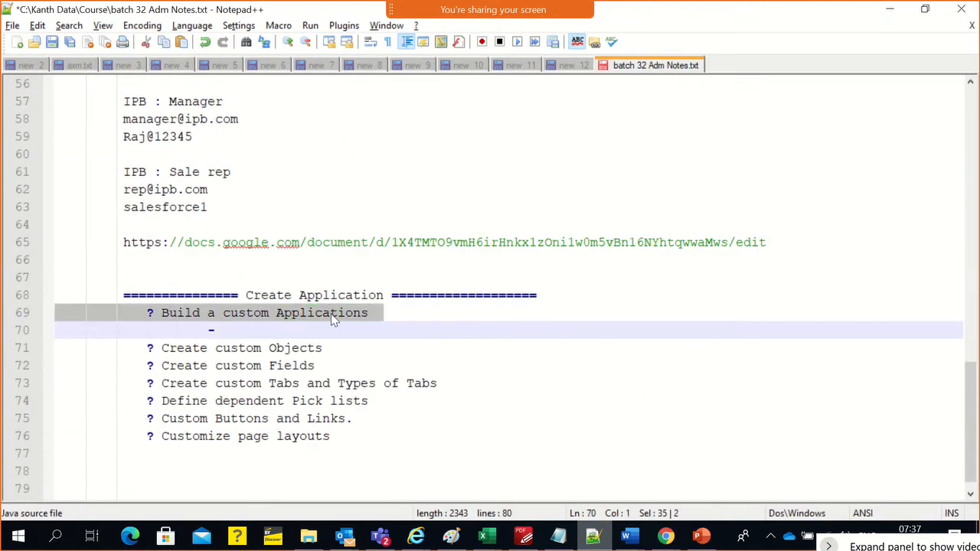
triple_click(323, 348)
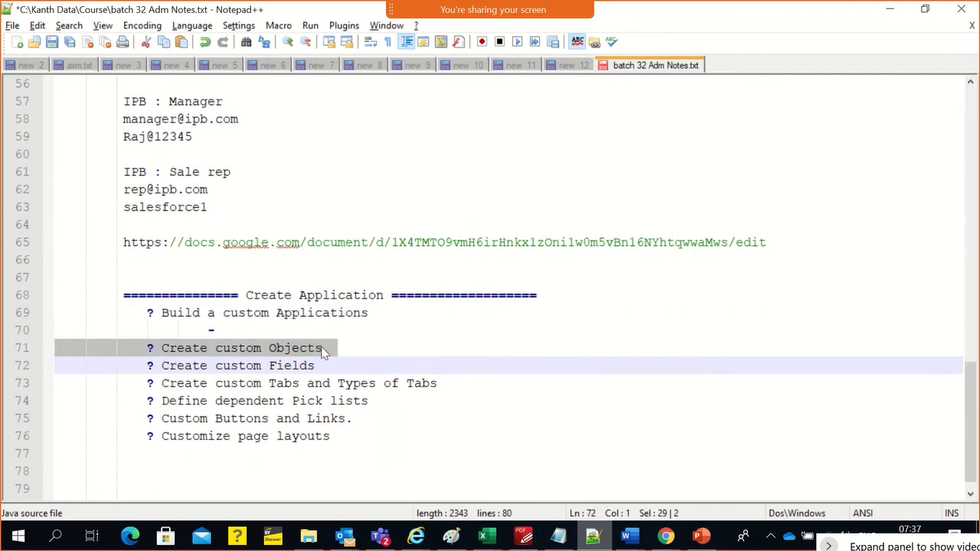
left_click(330, 350)
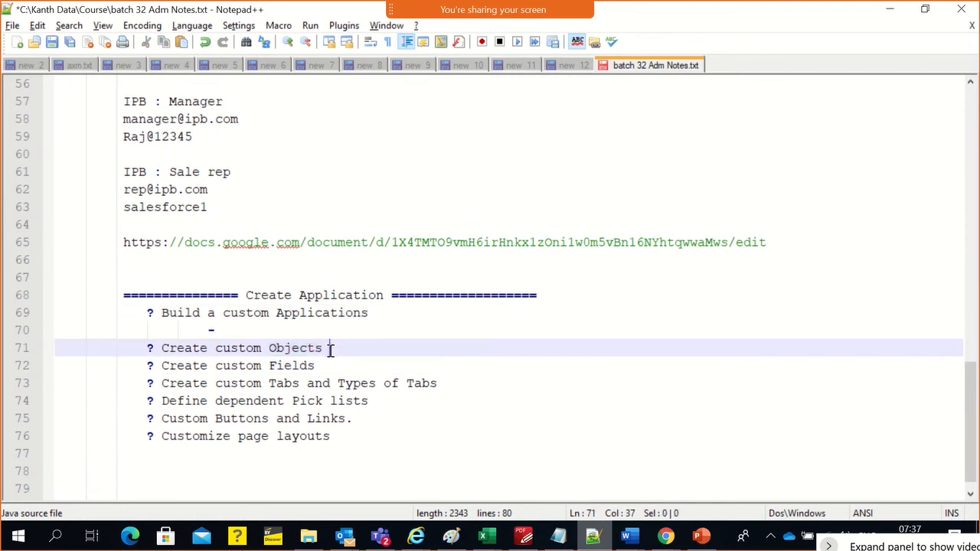
Switch to the administrator's Chrome window, filter the Profiles list by the letter I and open the IPB Sales Rep profile
key("alt+Tab")
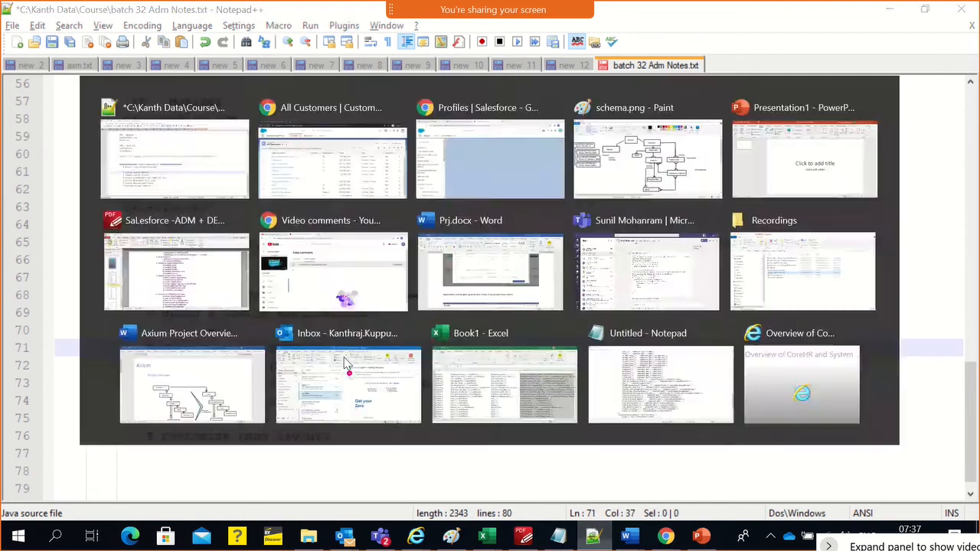
key("alt+Tab")
key("alt+Tab")
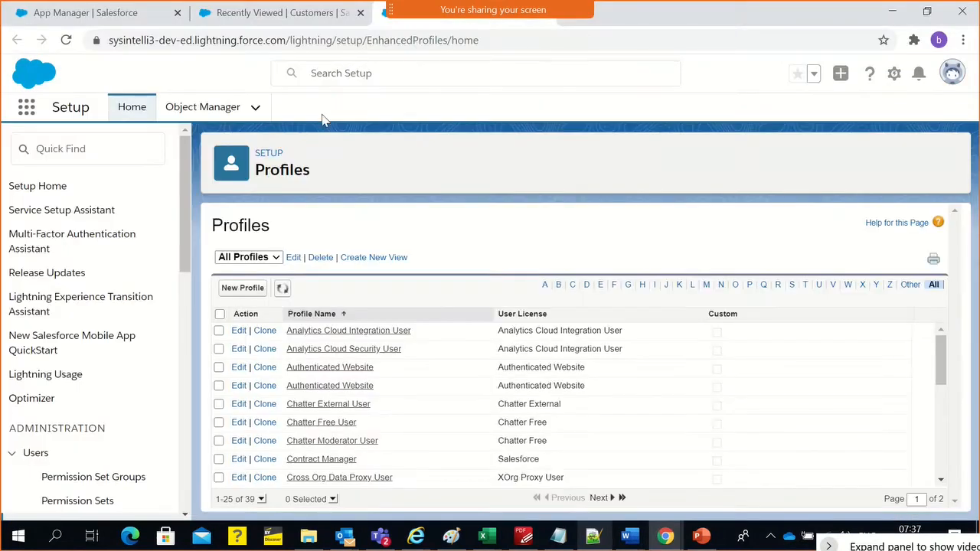
scroll(402, 413, "down", 3)
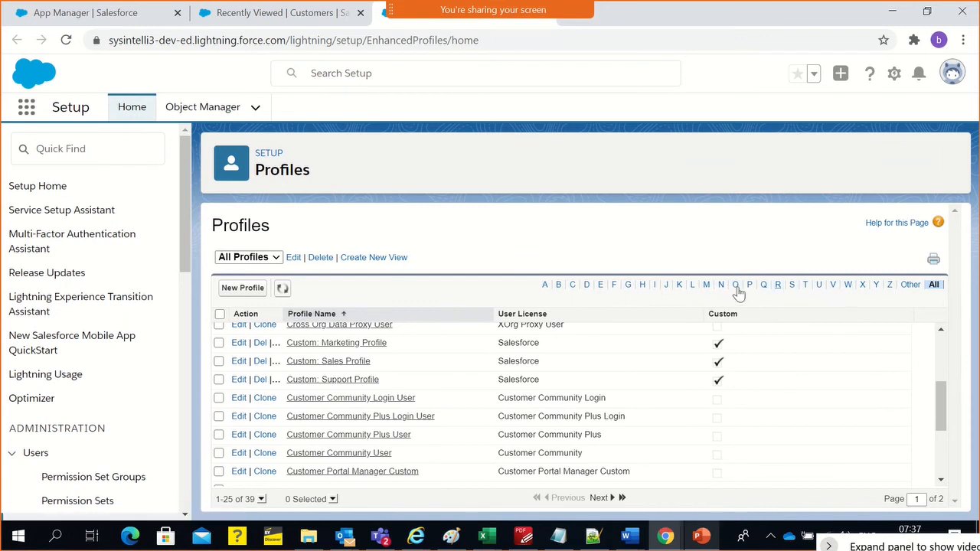
left_click(653, 286)
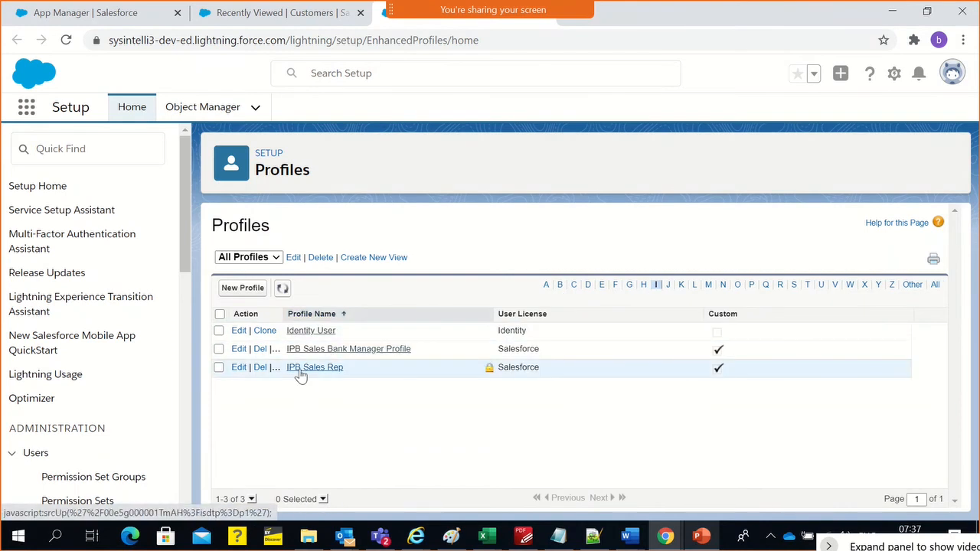
left_click(300, 368)
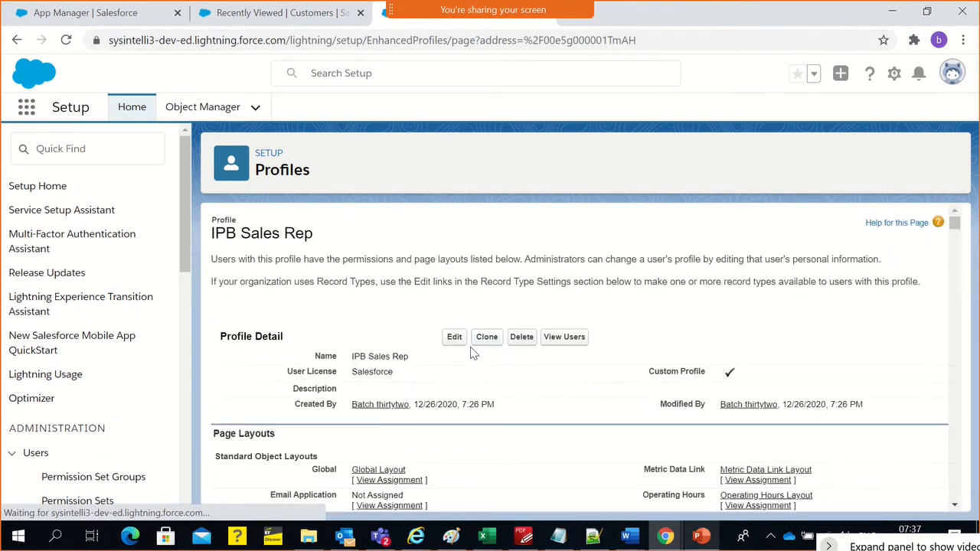
Look through the IPB Sales Rep profile and examine the International Private Bank (IPB) entry under Custom App Settings
scroll(472, 345, "down", 6)
scroll(475, 360, "down", 8)
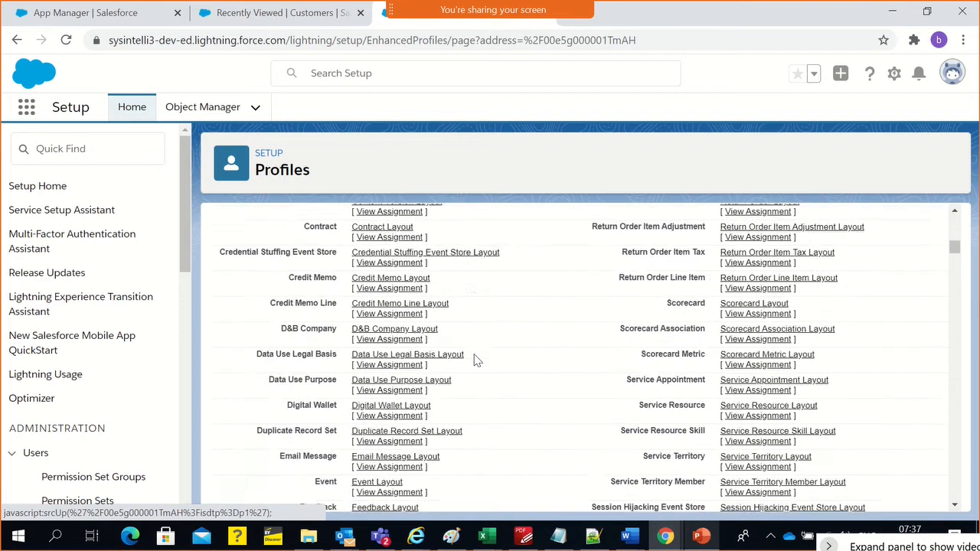
scroll(475, 360, "up", 9)
scroll(475, 357, "up", 3)
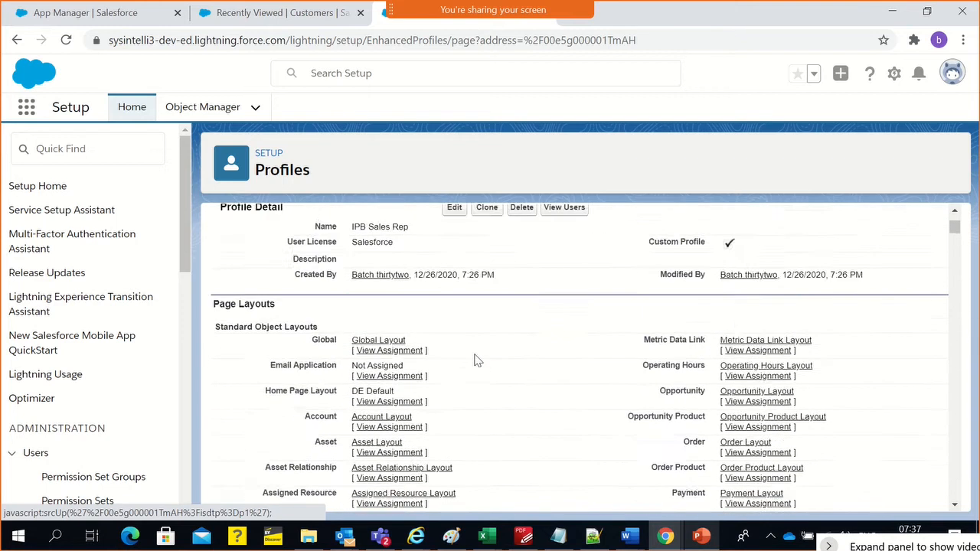
scroll(485, 381, "down", 12)
scroll(486, 381, "down", 10)
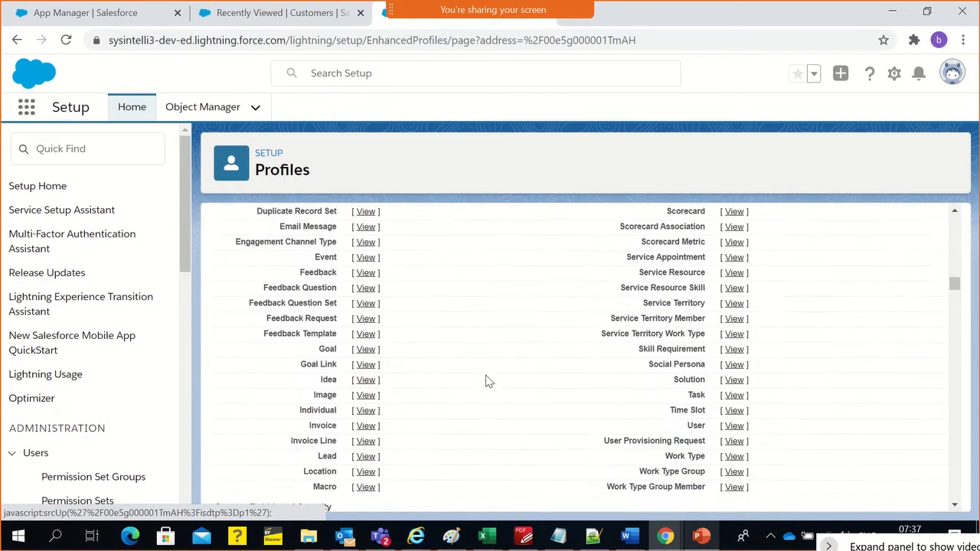
scroll(486, 380, "up", 4)
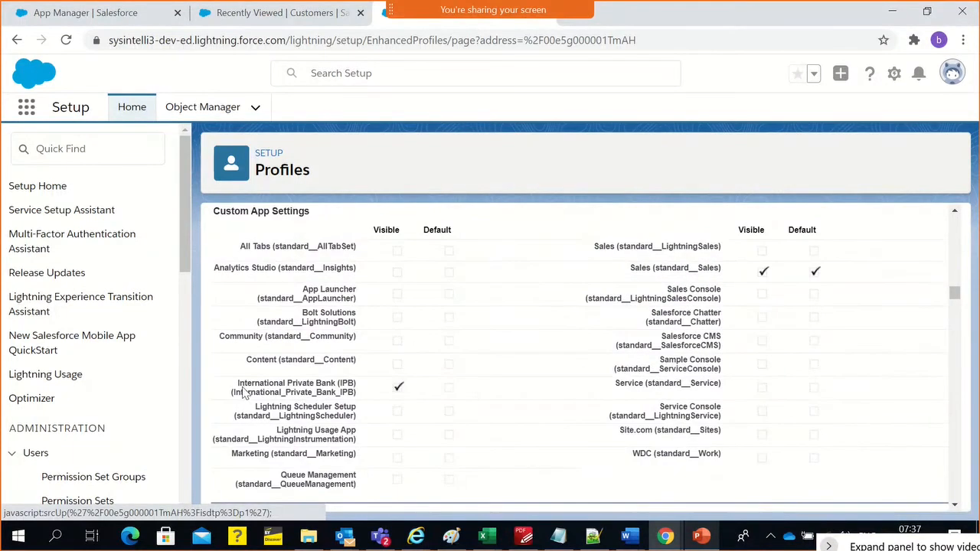
left_click_drag(249, 393, 365, 404)
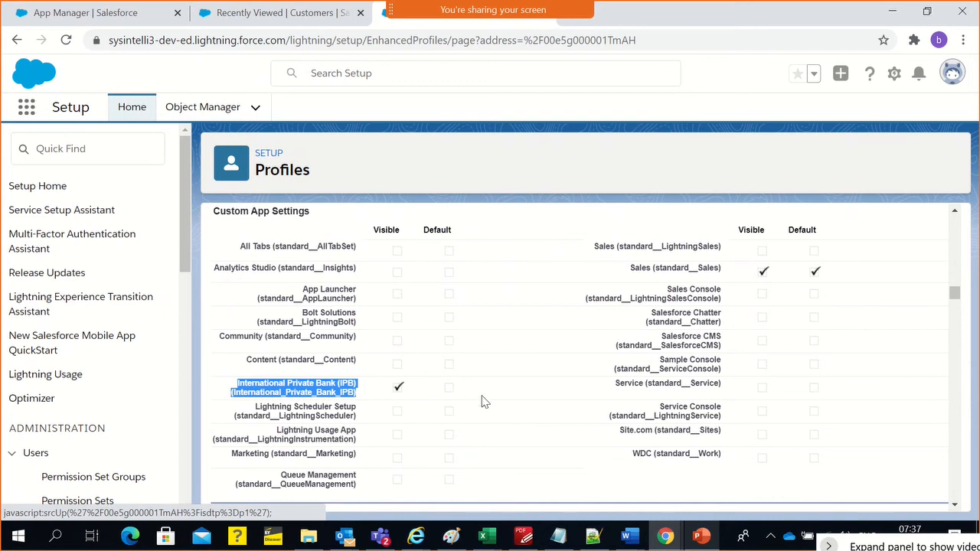
scroll(484, 401, "up", 1)
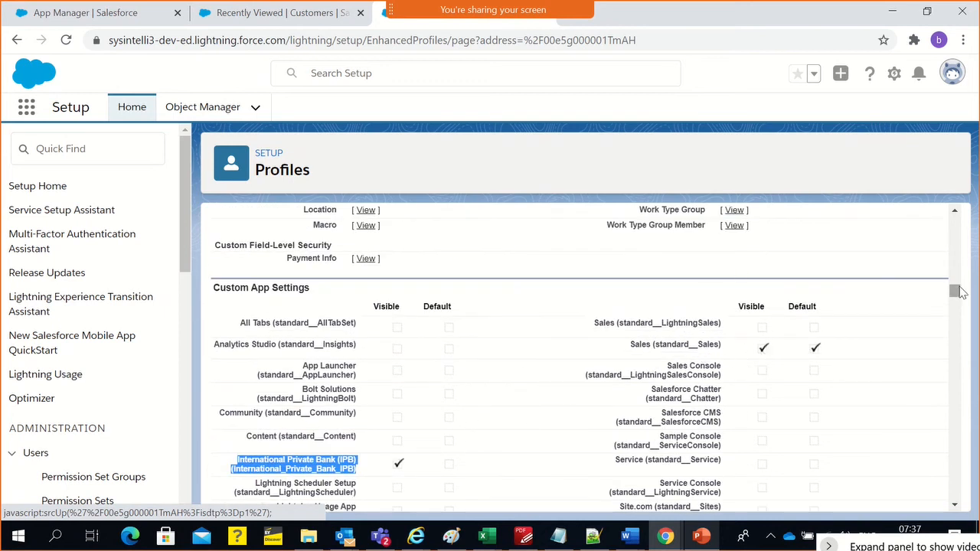
Open the IPB Sales Rep profile for editing and make International Private Bank (IPB) the default app
left_click_drag(955, 291, 955, 218)
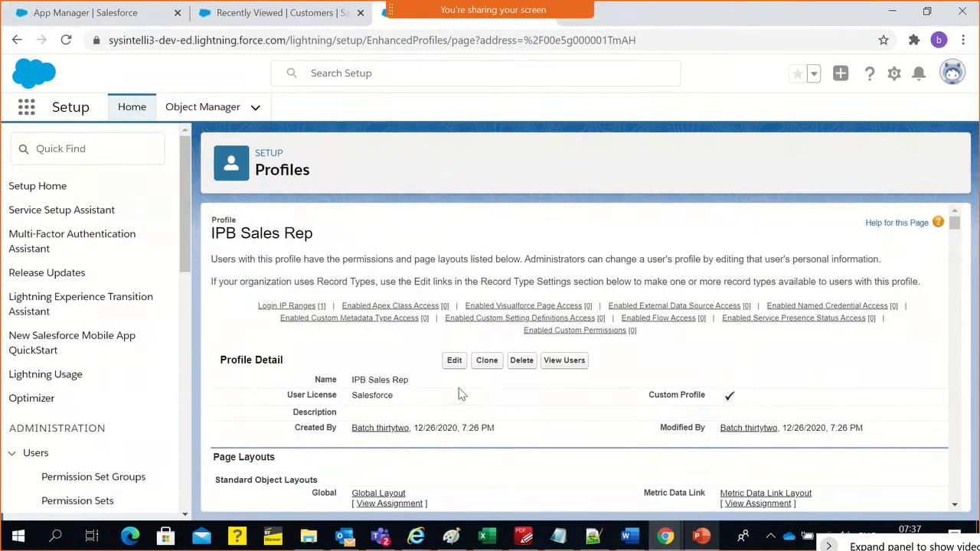
left_click(458, 360)
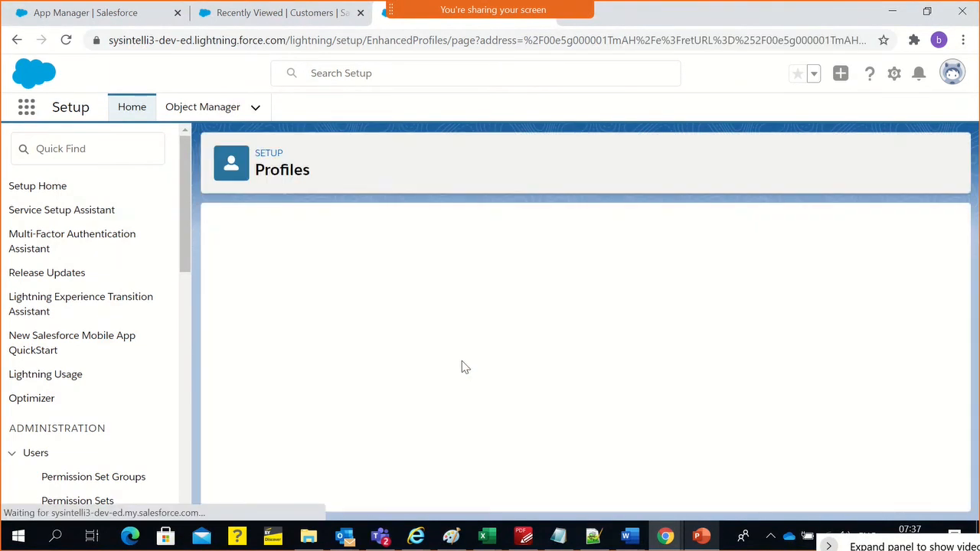
scroll(569, 367, "down", 2)
scroll(569, 376, "down", 3)
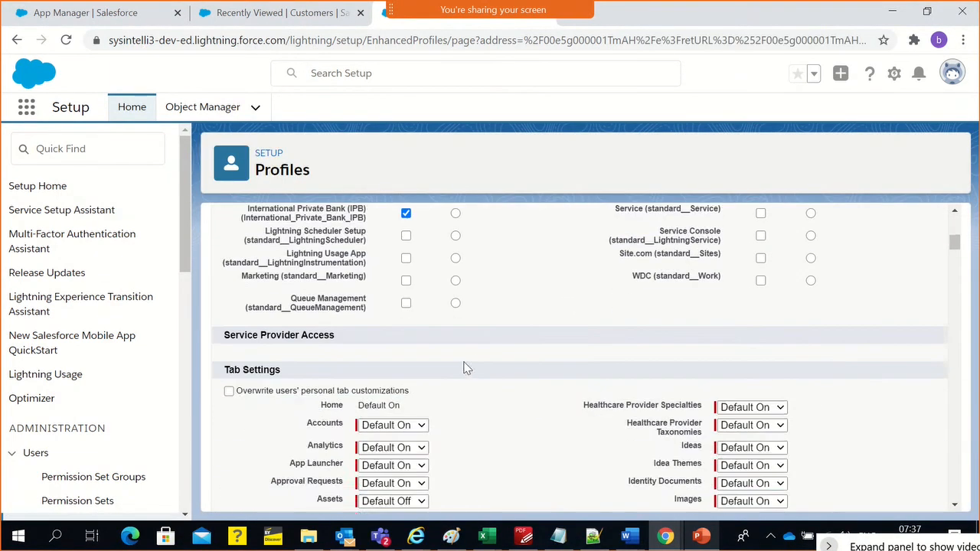
scroll(459, 364, "up", 2)
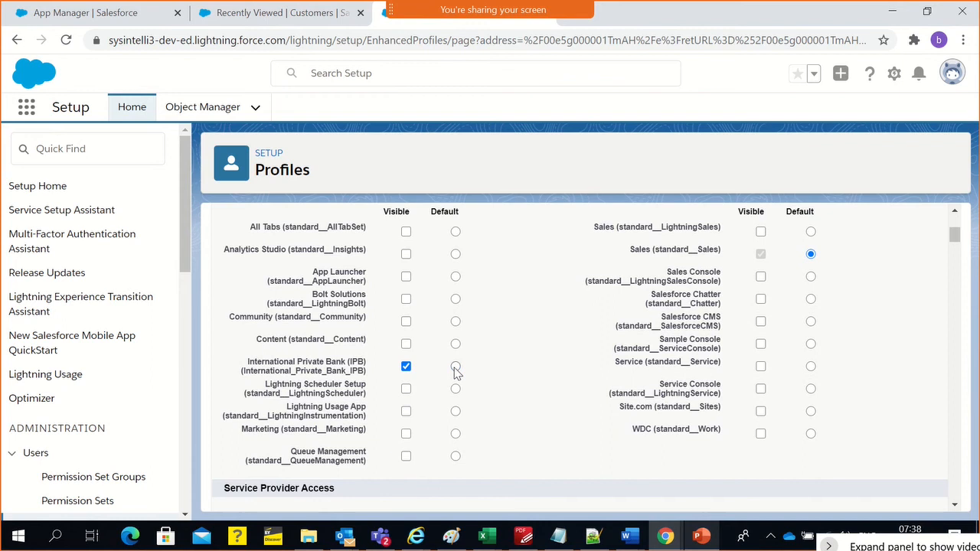
left_click(456, 368)
Remove the visibility of the Sales (standard__Sales) app from the profile and save the profile
left_click(761, 255)
left_click(762, 256)
scroll(490, 374, "up", 1)
scroll(449, 395, "down", 1)
triple_click(244, 369)
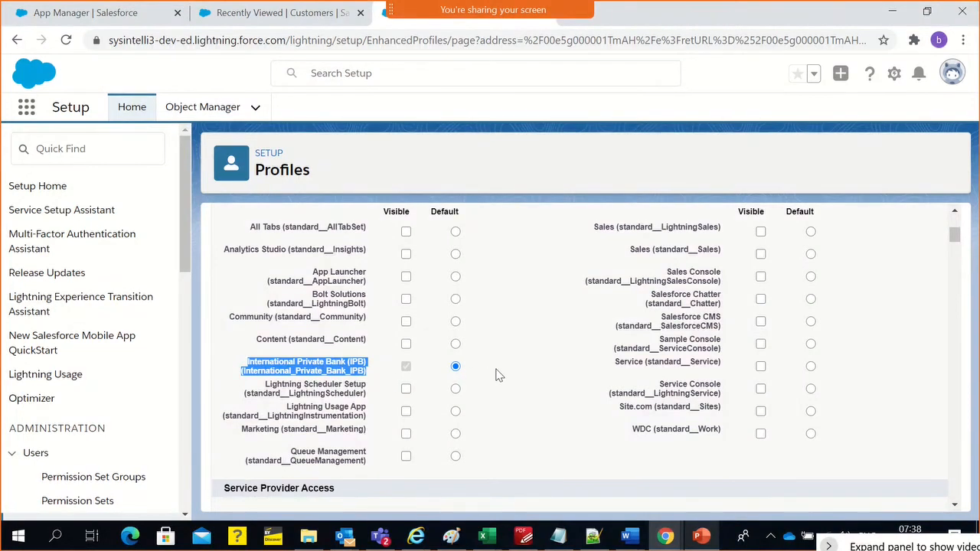
scroll(498, 375, "up", 5)
left_click(449, 296)
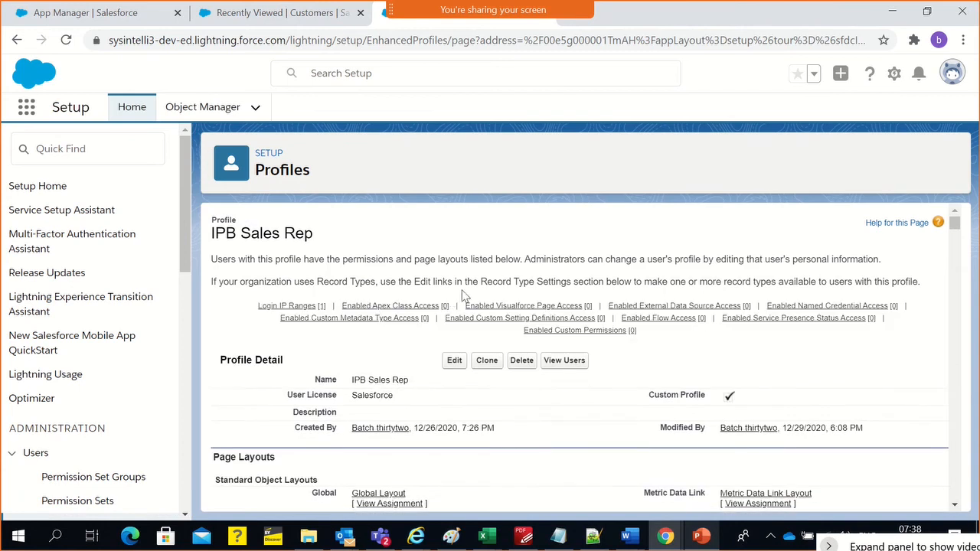
Check the saved Custom App Settings for International Private Bank (IPB) and the profile's Standard Object Permissions for Accounts
scroll(439, 413, "down", 7)
scroll(438, 413, "down", 15)
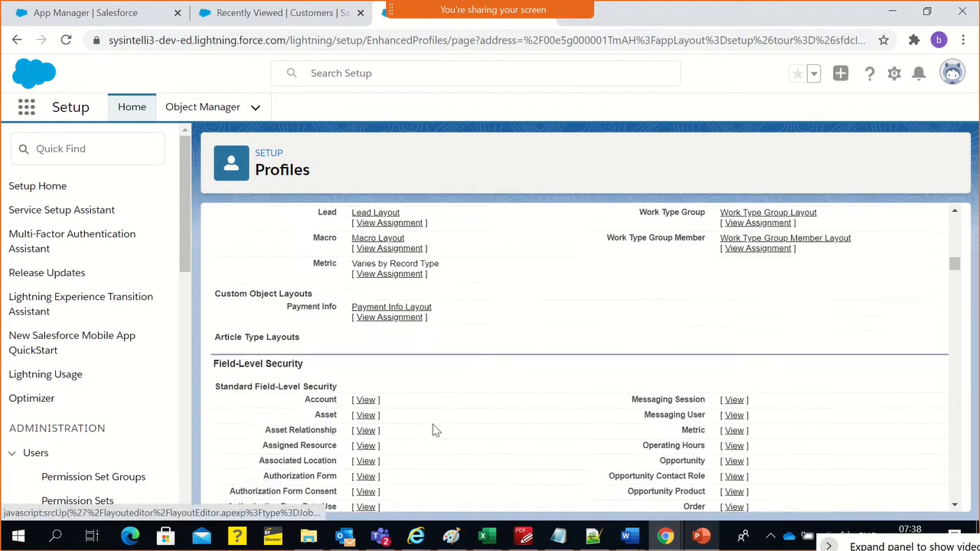
scroll(434, 430, "down", 8)
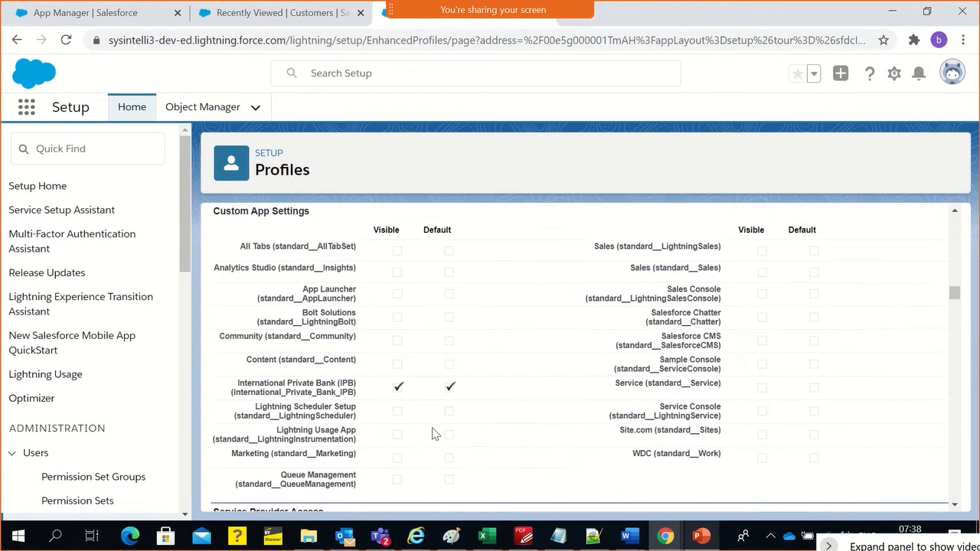
triple_click(299, 392)
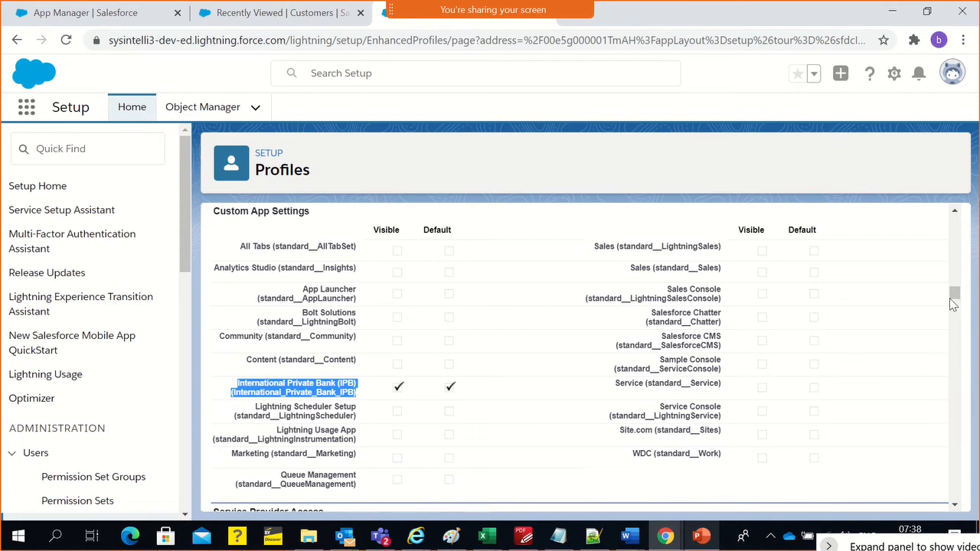
left_click_drag(953, 294, 955, 442)
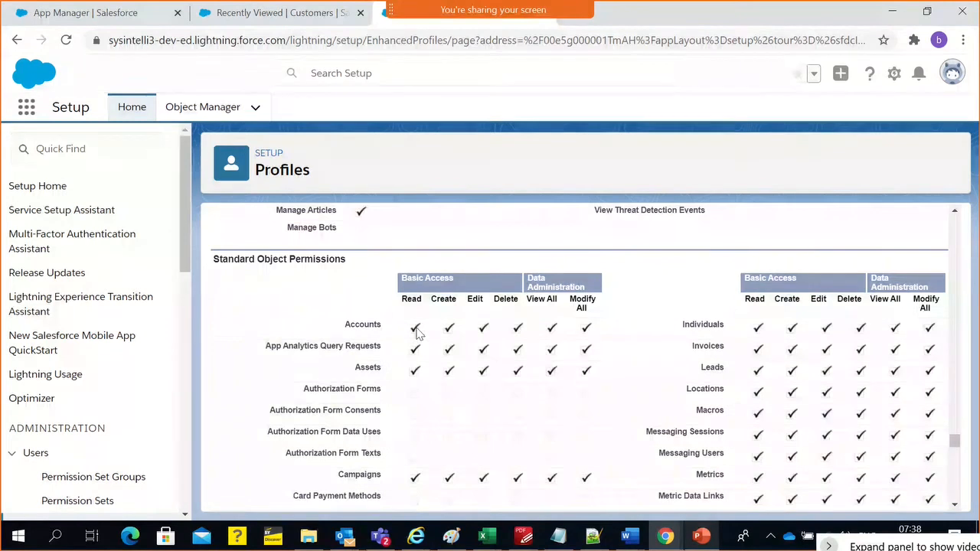
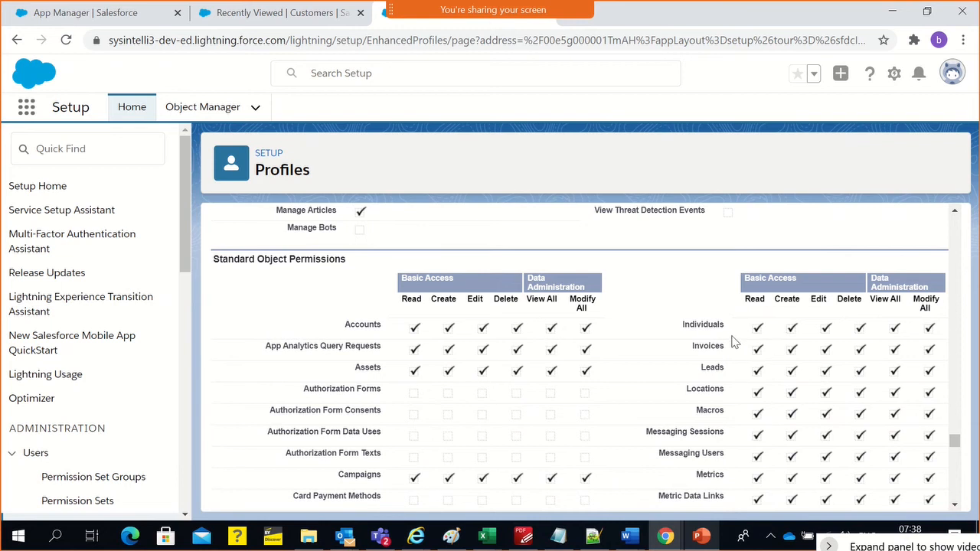
Look through the profile's Standard Object Permissions, from Accounts to the payment-related objects and the end of the section
scroll(734, 342, "down", 10)
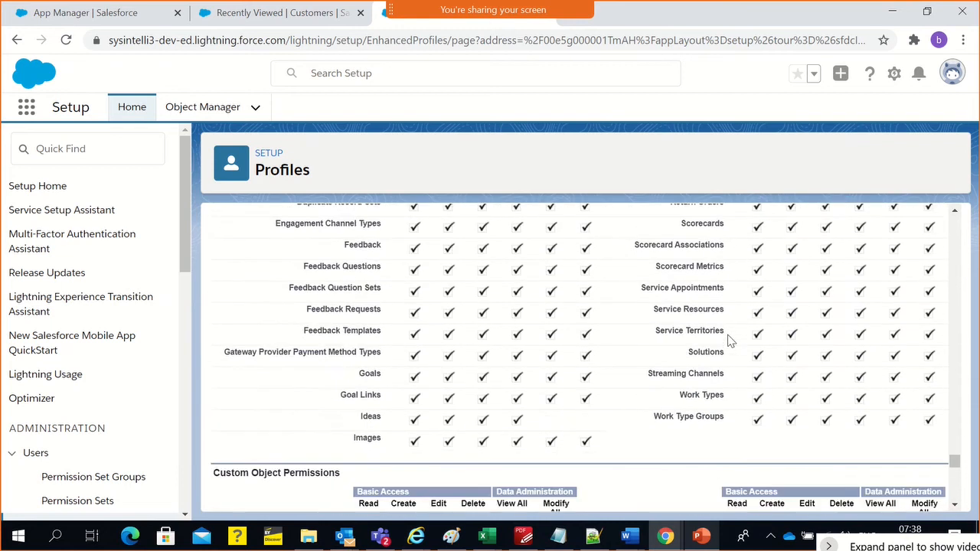
scroll(448, 343, "up", 7)
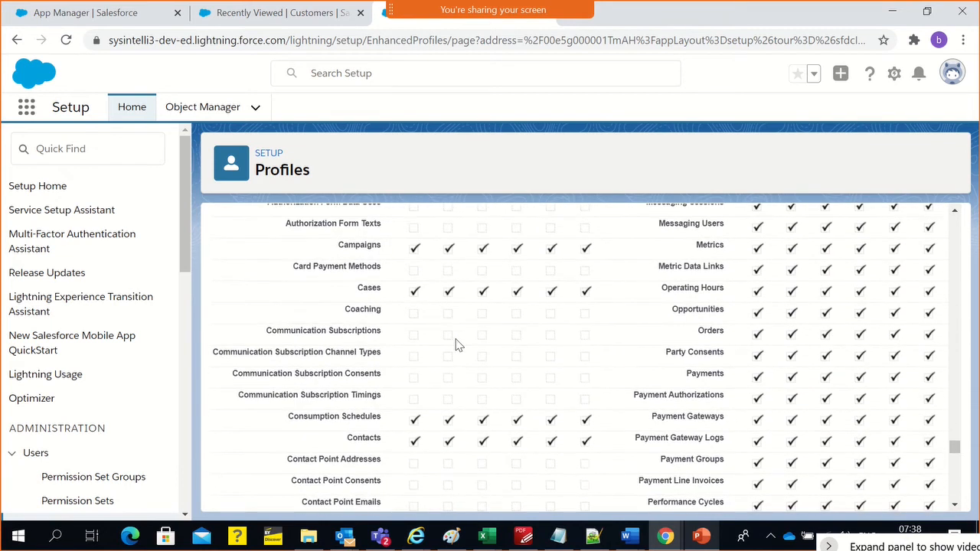
scroll(455, 344, "up", 3)
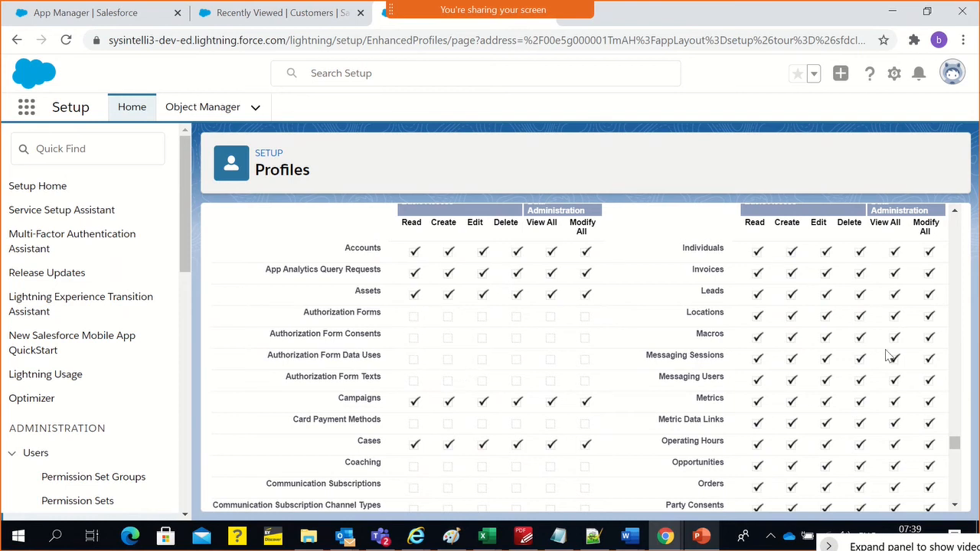
scroll(397, 357, "up", 3)
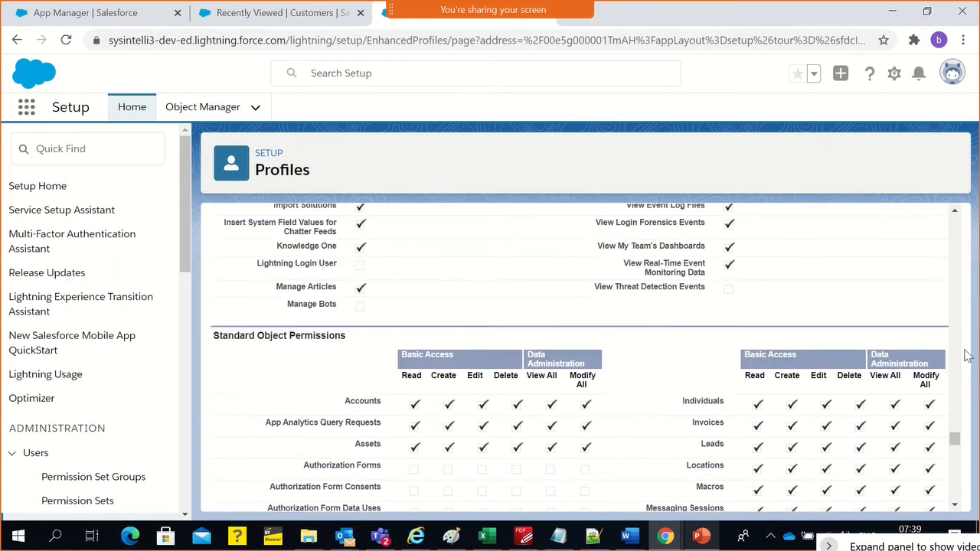
left_click_drag(954, 439, 969, 465)
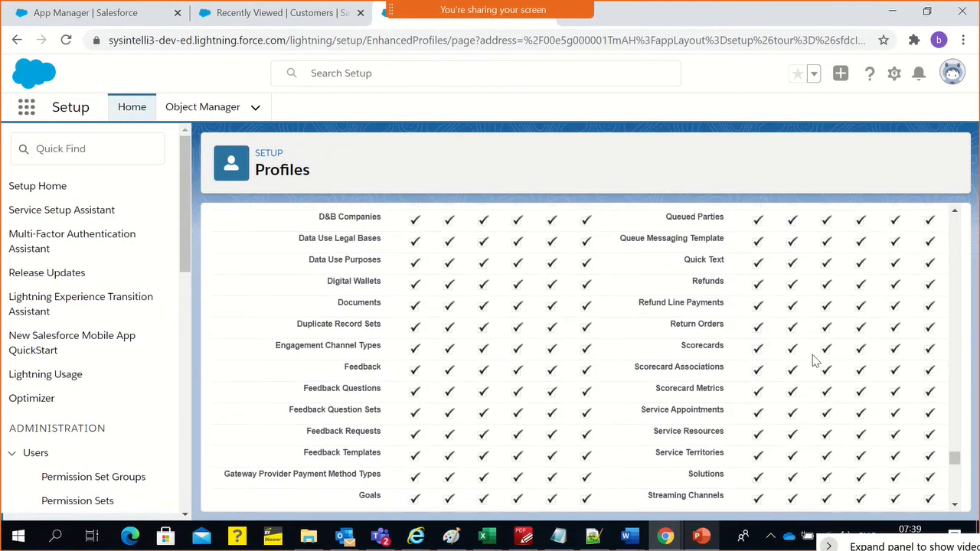
scroll(564, 319, "up", 1)
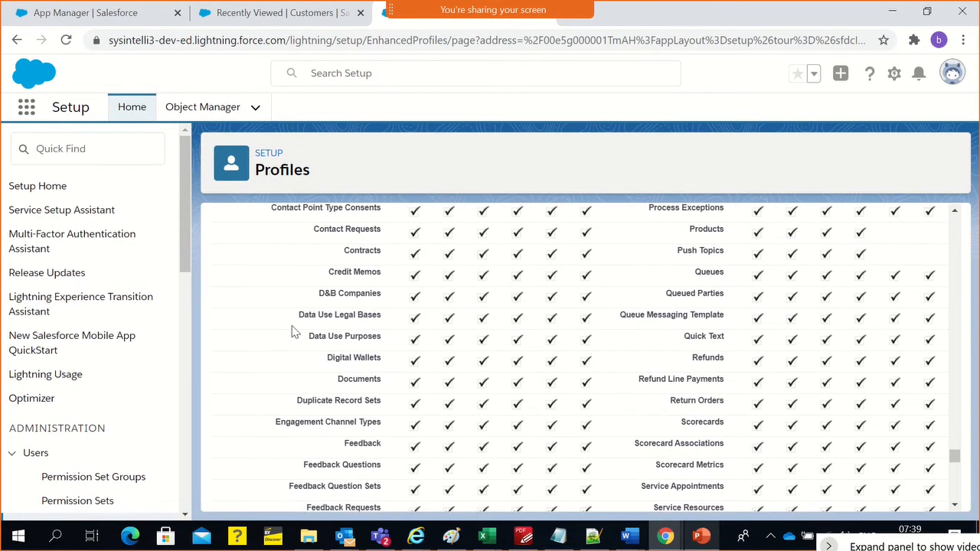
scroll(335, 340, "up", 2)
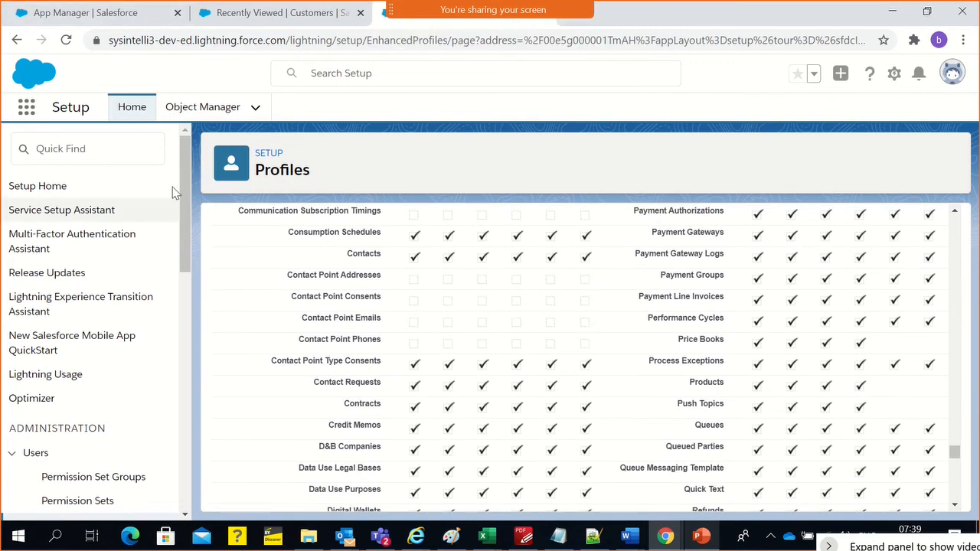
Search the Object Manager for "paymen" and open the standard Payment object
left_click(193, 120)
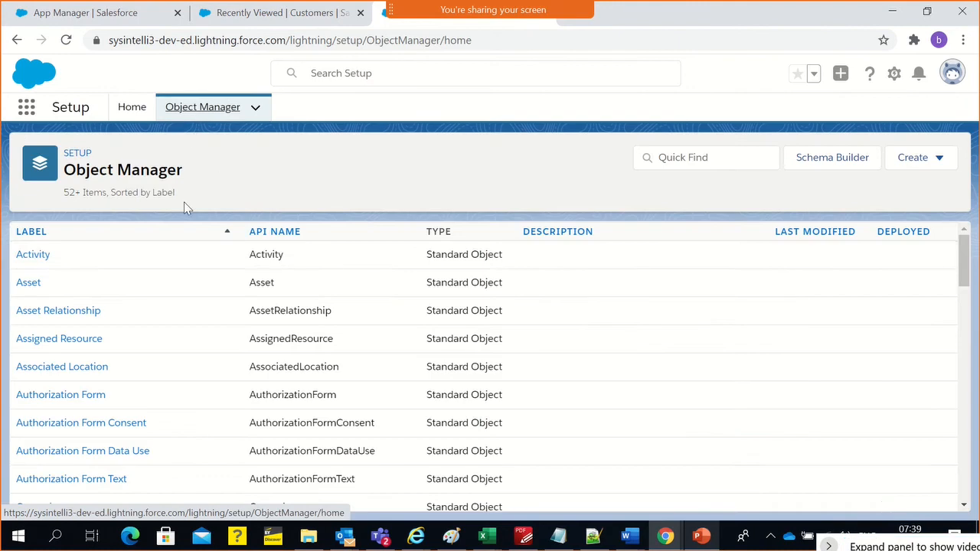
left_click(693, 162)
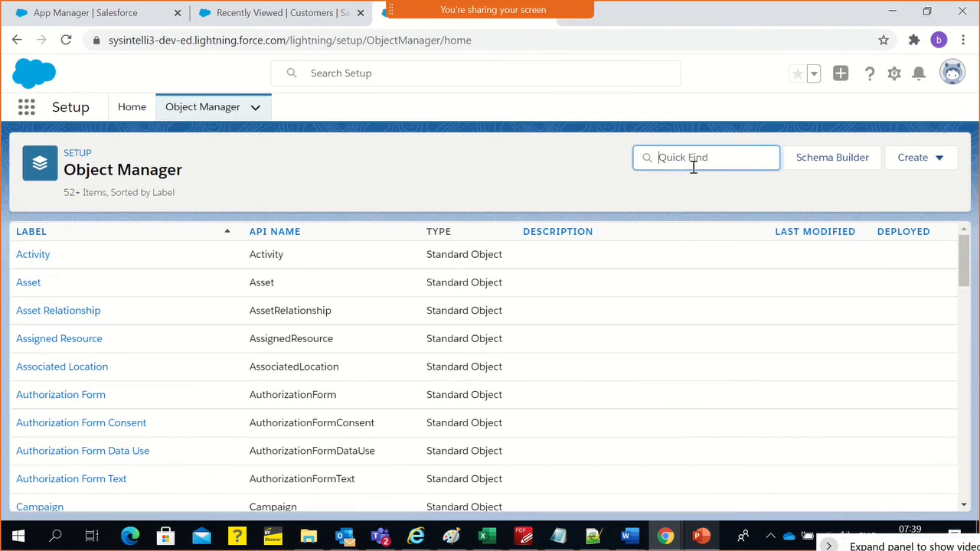
type("p")
key("BackSpace")
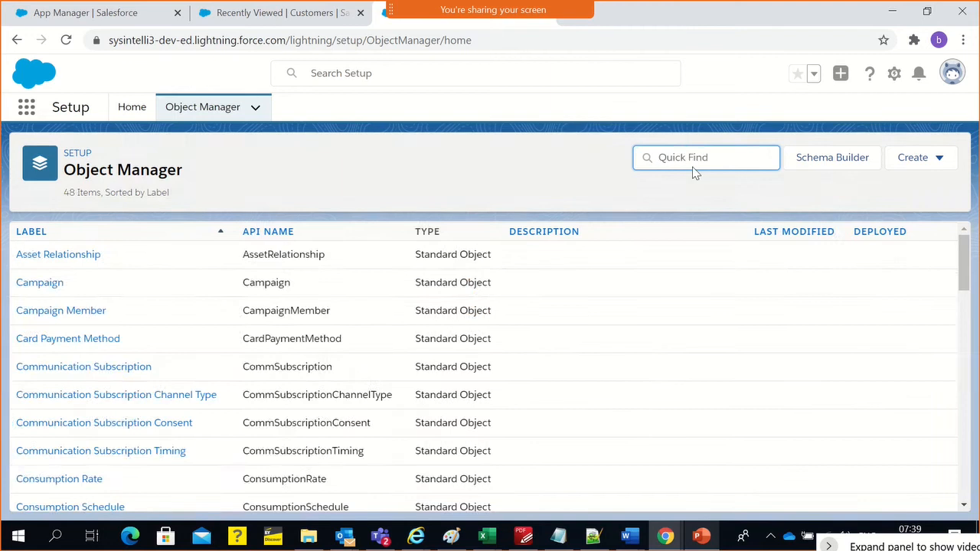
type("paymen")
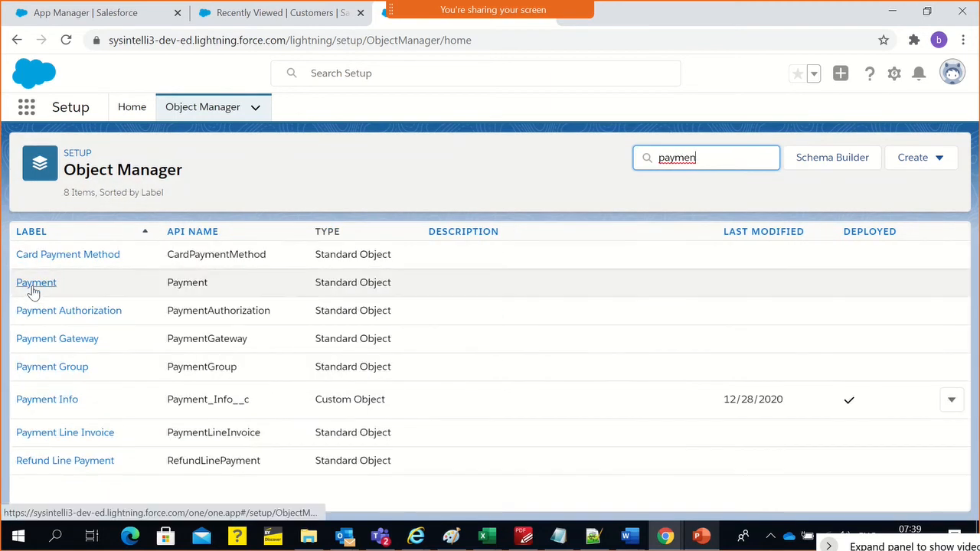
left_click(33, 289)
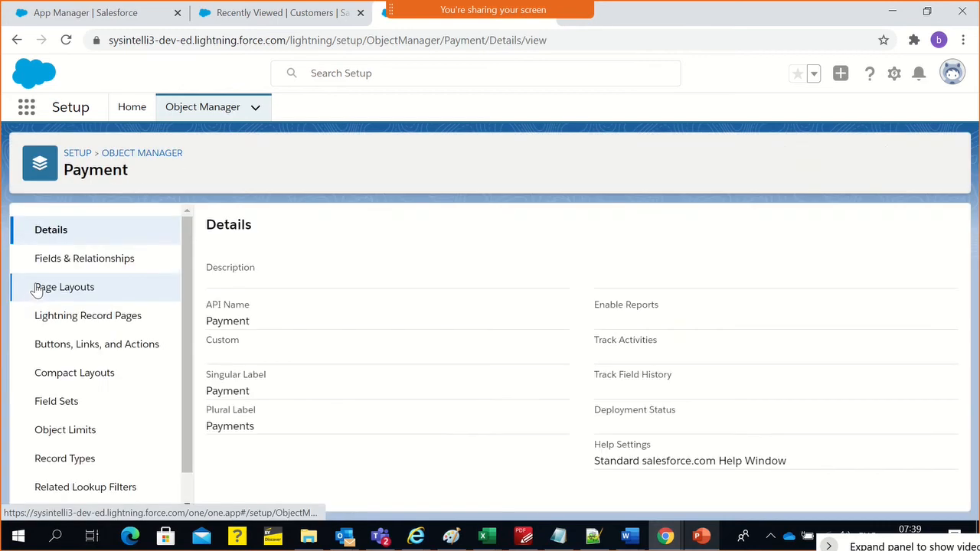
Examine the Payment object's Fields & Relationships, view the Date field's details, and return to the field list
left_click(61, 262)
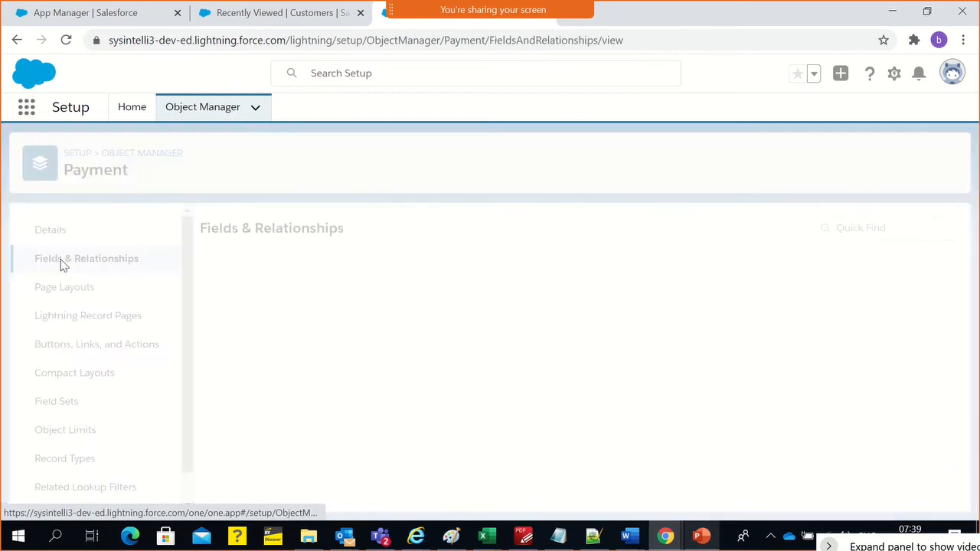
scroll(365, 411, "down", 4)
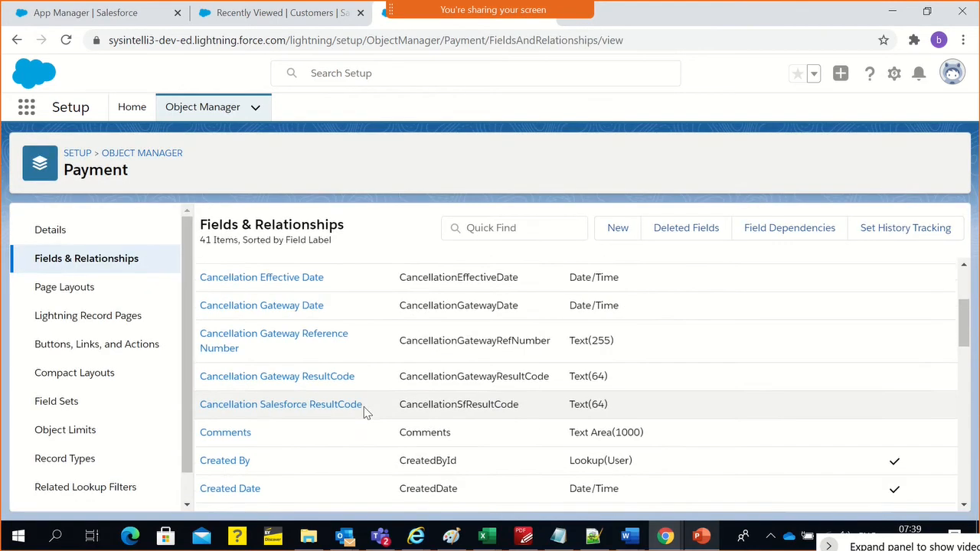
scroll(365, 411, "down", 2)
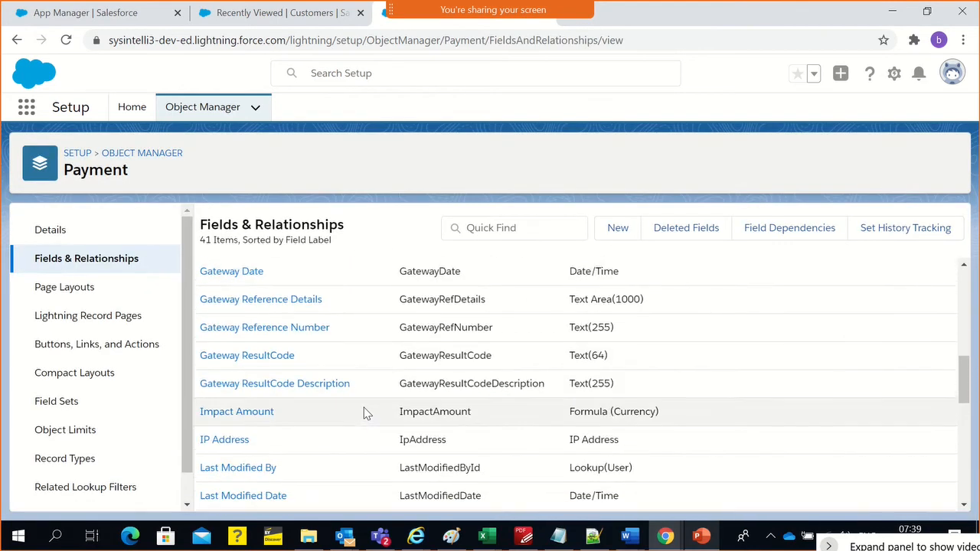
scroll(329, 386, "up", 2)
left_click(214, 364)
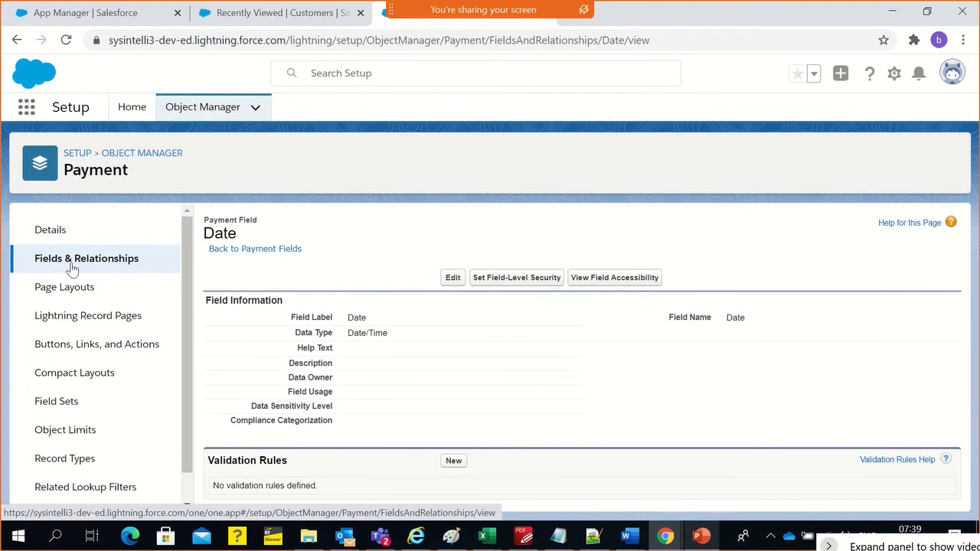
left_click(104, 263)
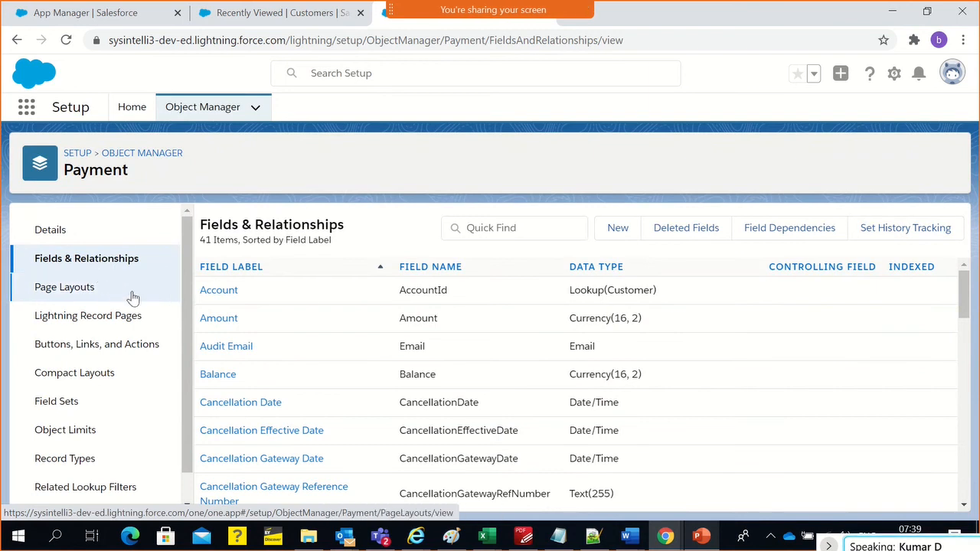
Return to the Object Manager's full object list and search it for "Payment"
left_click(133, 157)
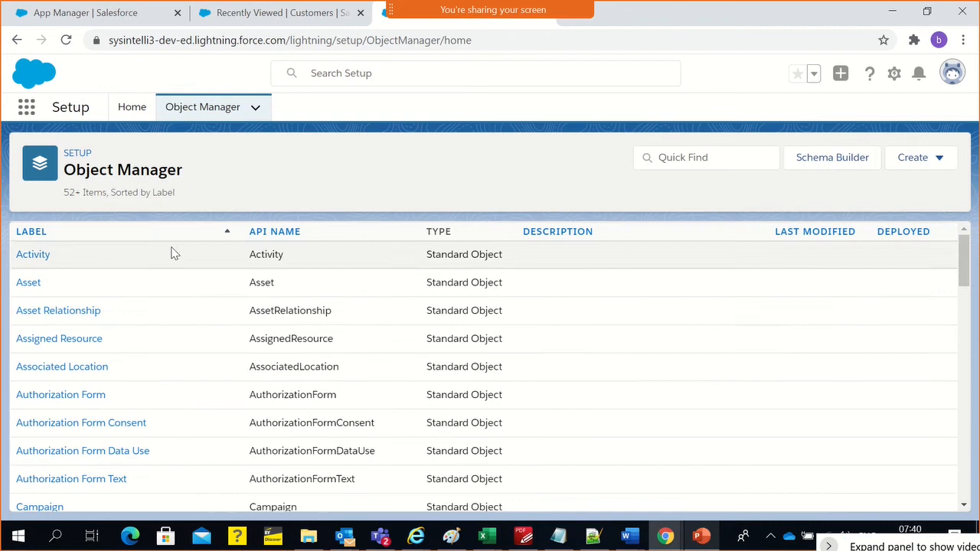
left_click(718, 148)
type("Pay")
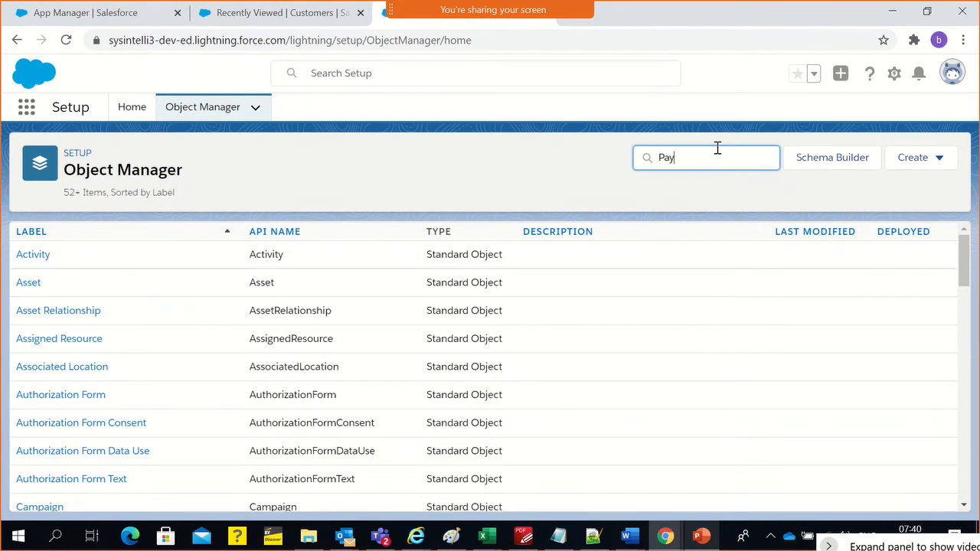
type("ment")
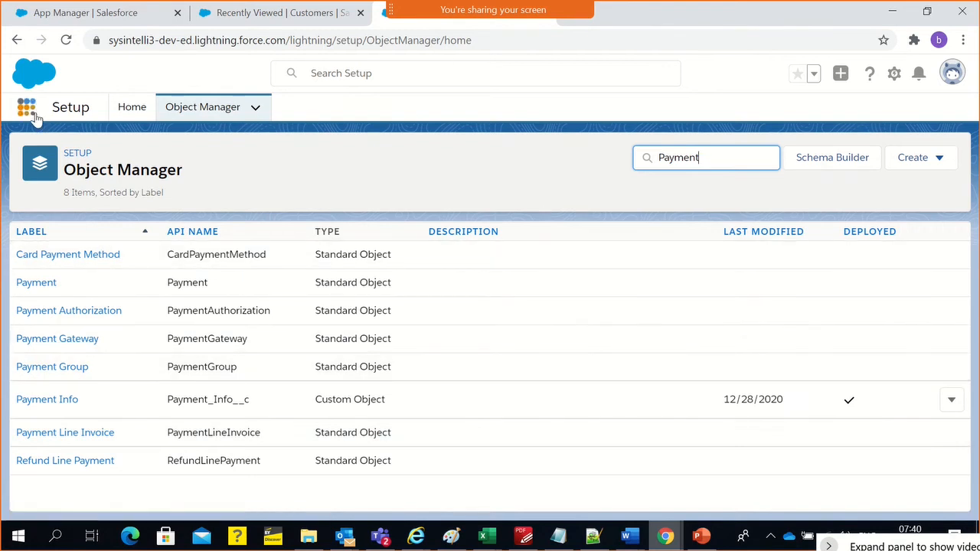
Search the App Launcher's apps and items for "pay" and close it
left_click(33, 113)
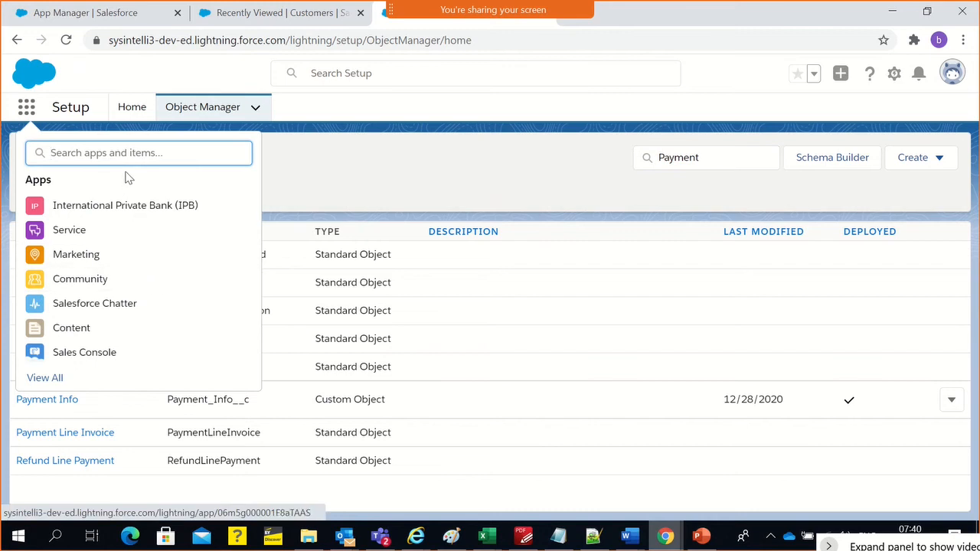
type("pay")
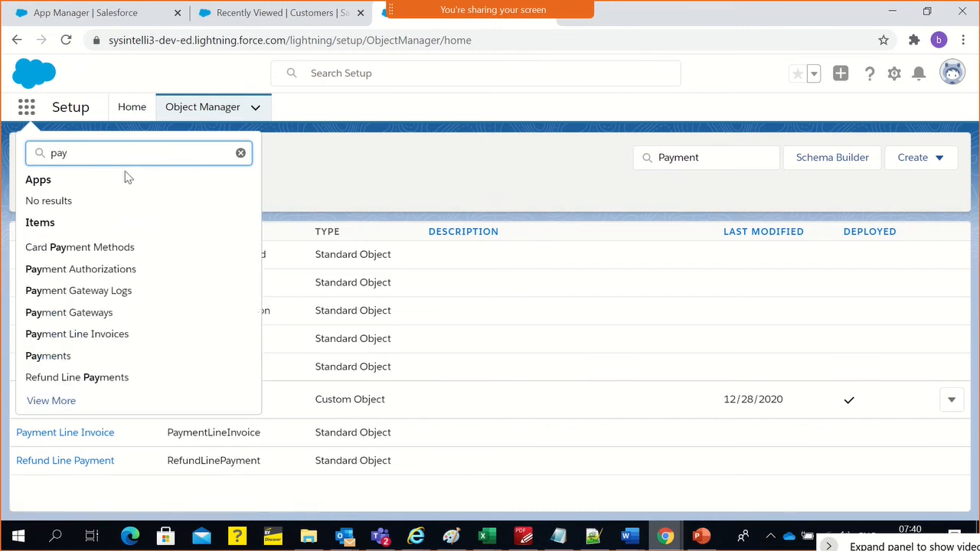
key("Escape")
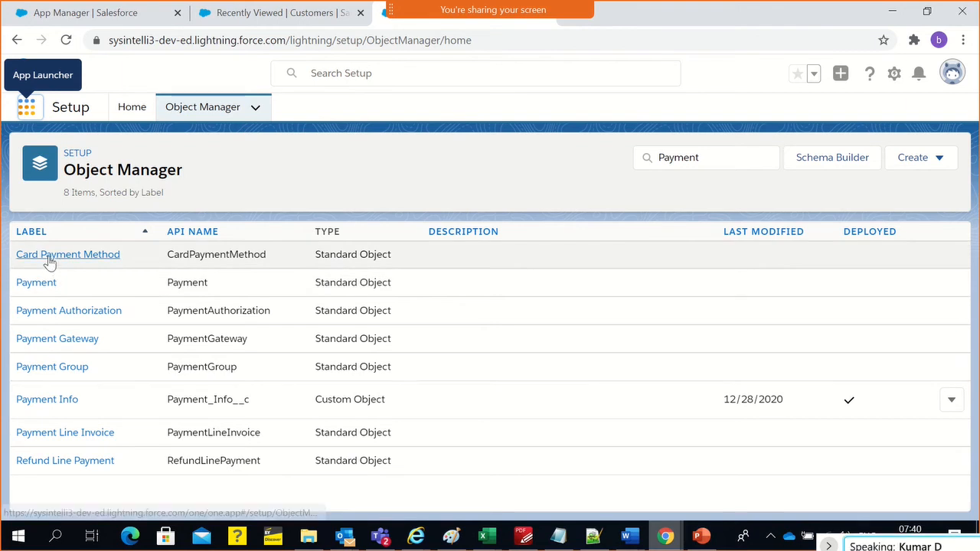
Open the Card Payment Method object and examine its Fields & Relationships, including the Account lookup field
left_click(48, 262)
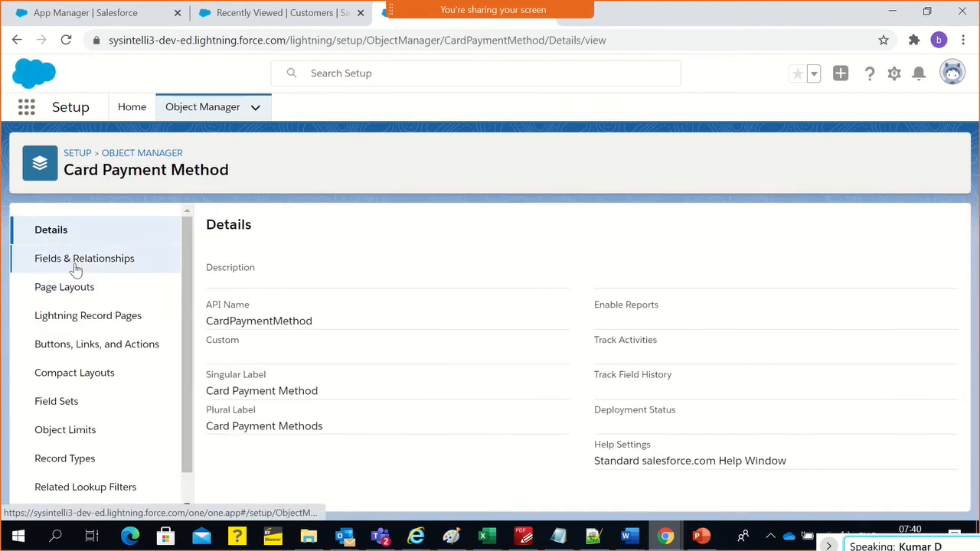
left_click(75, 264)
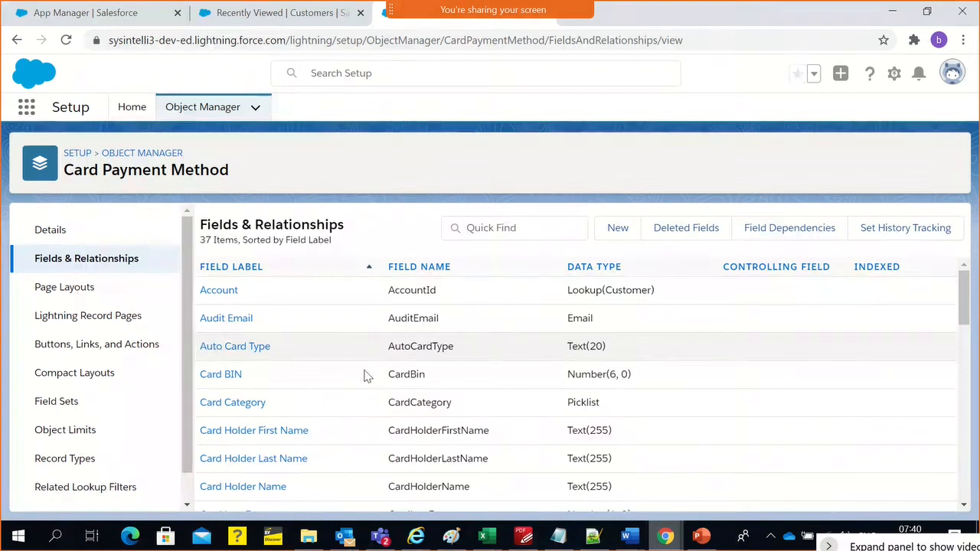
double_click(406, 294)
scroll(407, 293, "down", 1)
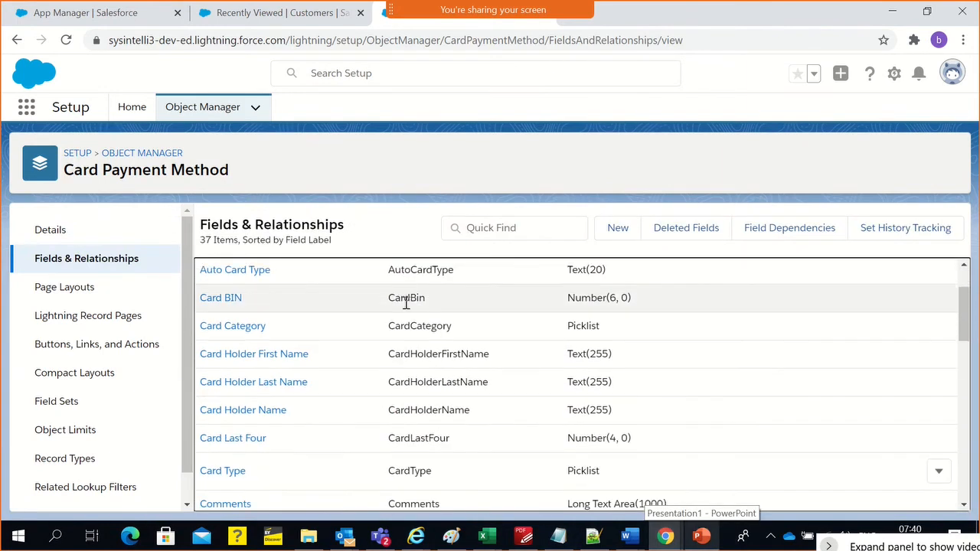
scroll(412, 383, "down", 4)
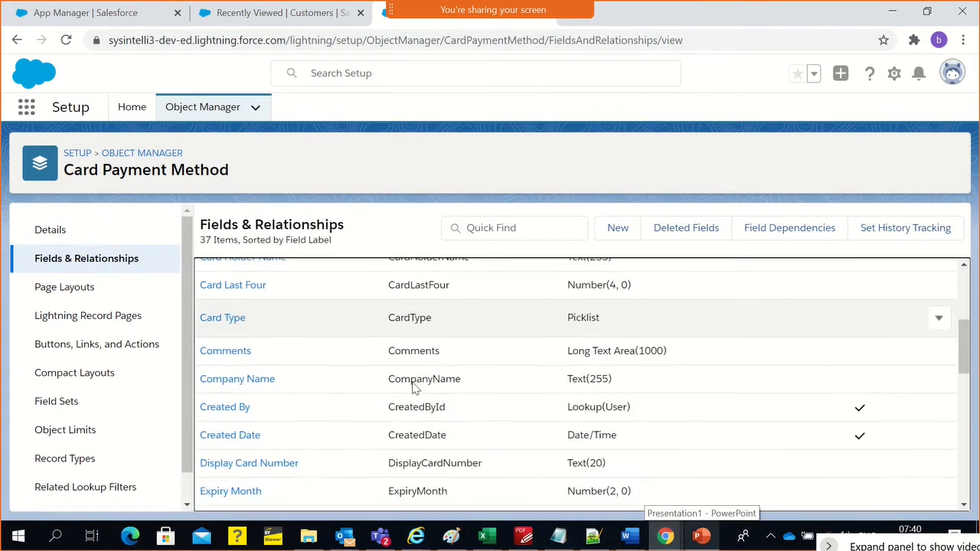
scroll(413, 383, "down", 5)
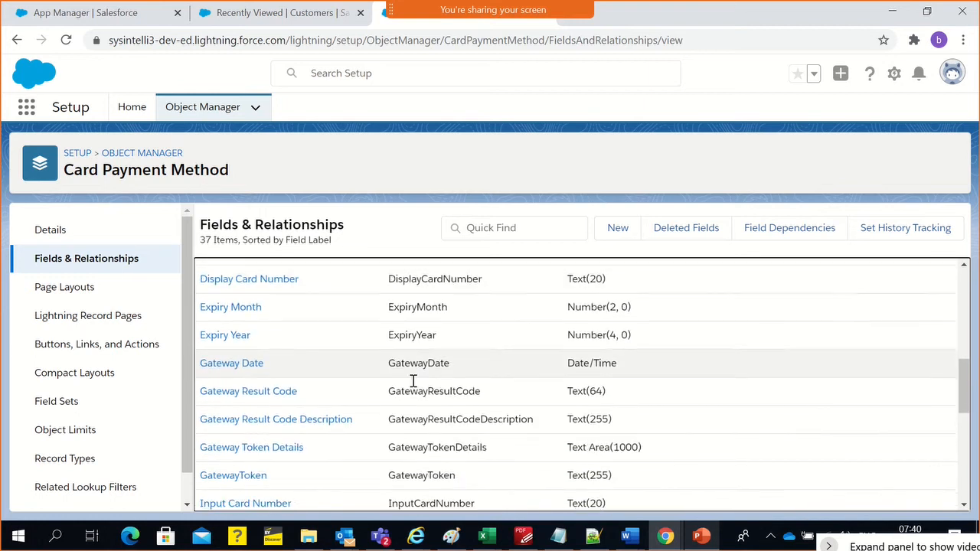
scroll(412, 387, "down", 3)
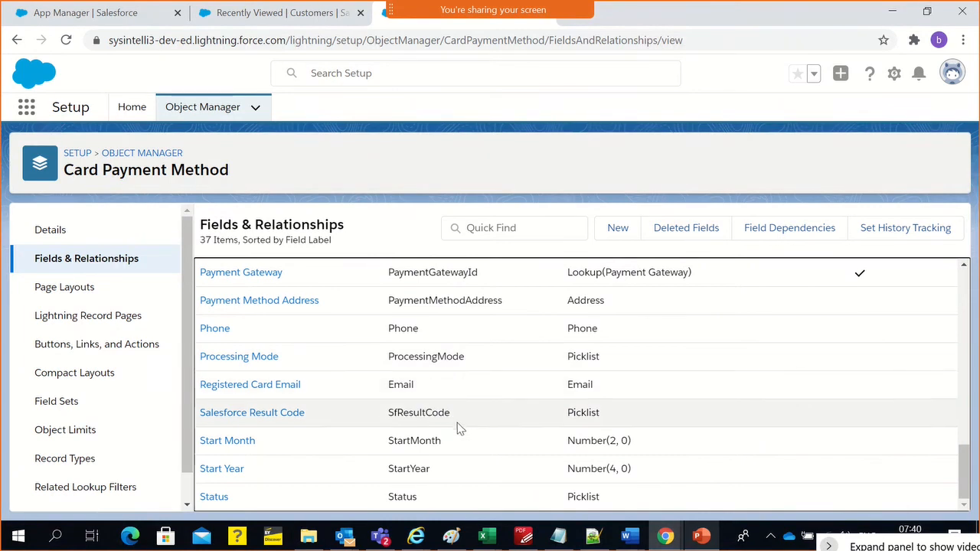
scroll(450, 455, "up", 10)
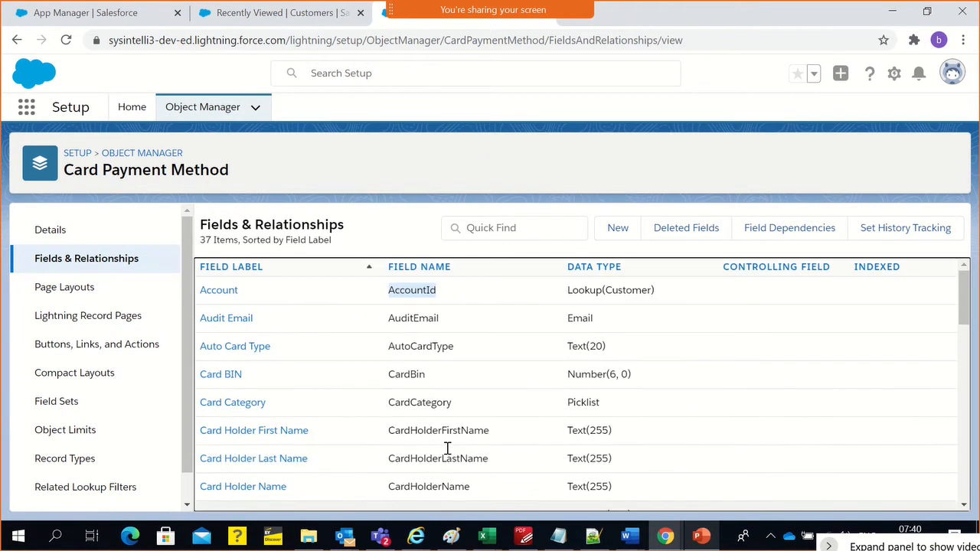
Check the Customers list and the Lightning Experience App Manager, and return to the Object Manager's full object list
left_click(17, 40)
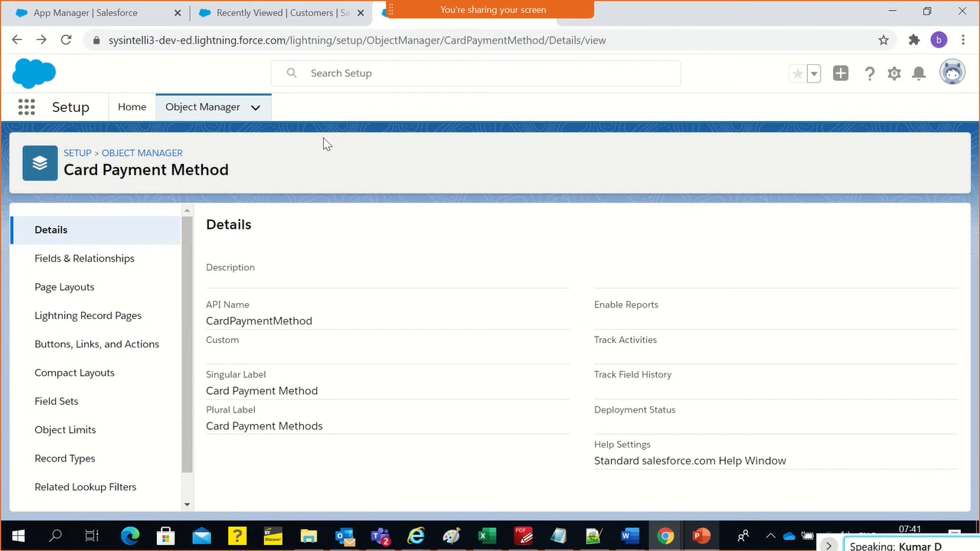
left_click(259, 21)
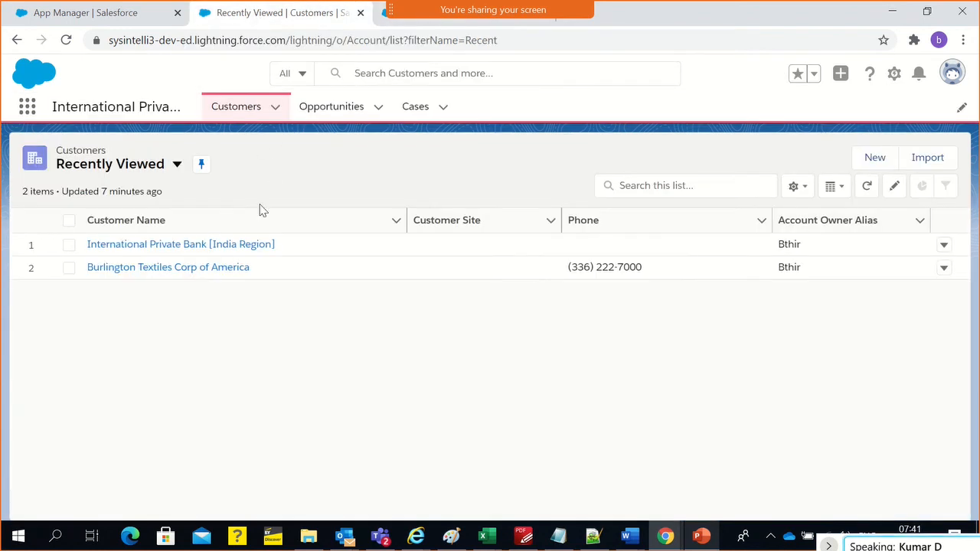
left_click(100, 12)
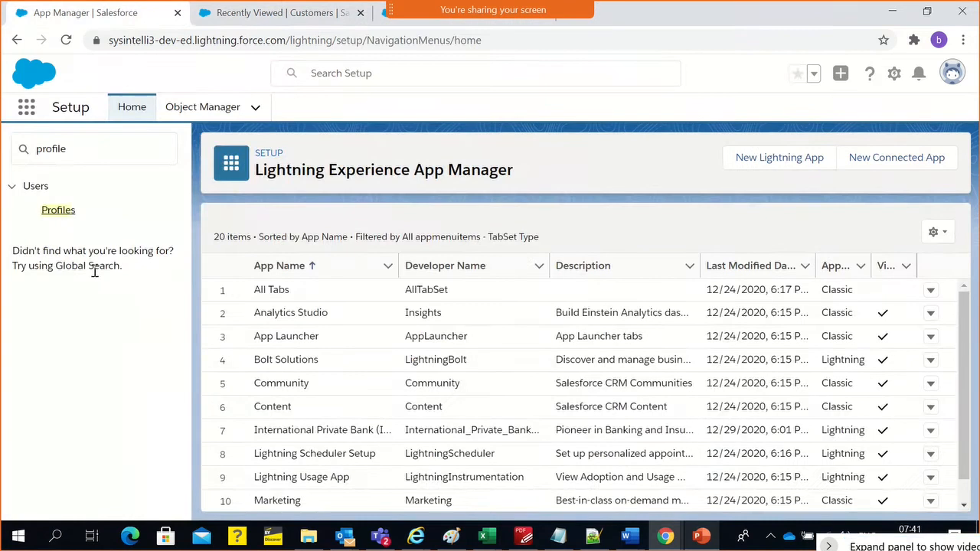
left_click(385, 22)
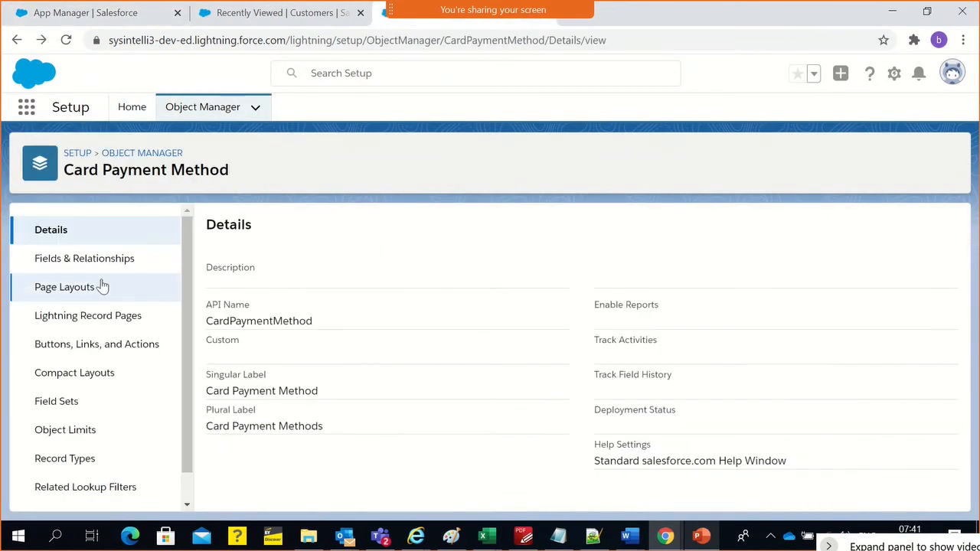
left_click(121, 153)
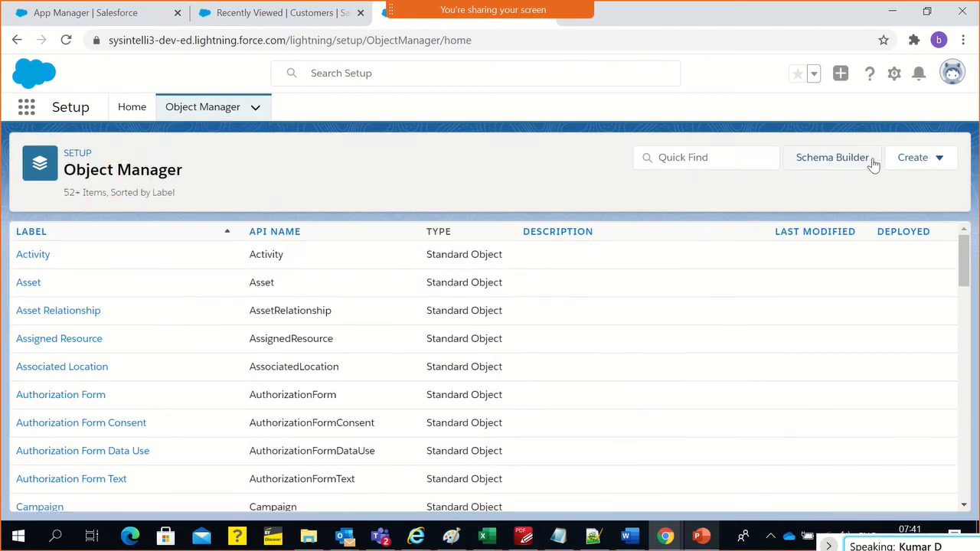
Start a new custom object and examine its Label, Plural Label and Object Name fields
left_click(896, 161)
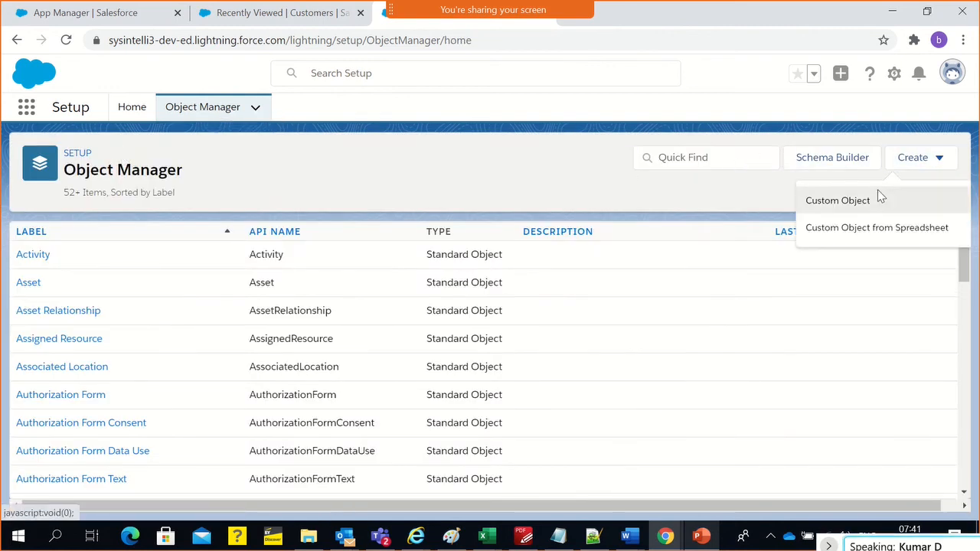
left_click(879, 198)
scroll(238, 306, "down", 2)
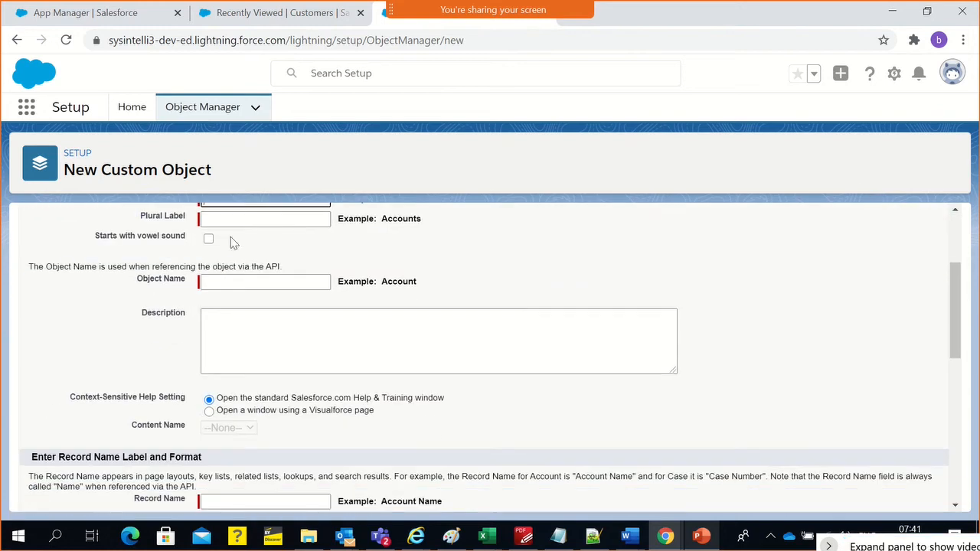
scroll(233, 245, "up", 1)
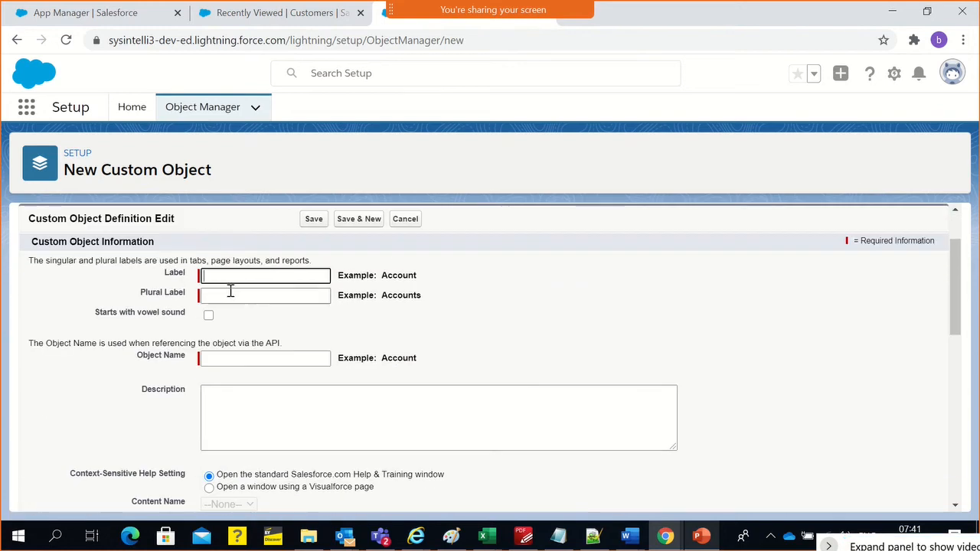
left_click(229, 293)
left_click(254, 359)
scroll(462, 361, "down", 2)
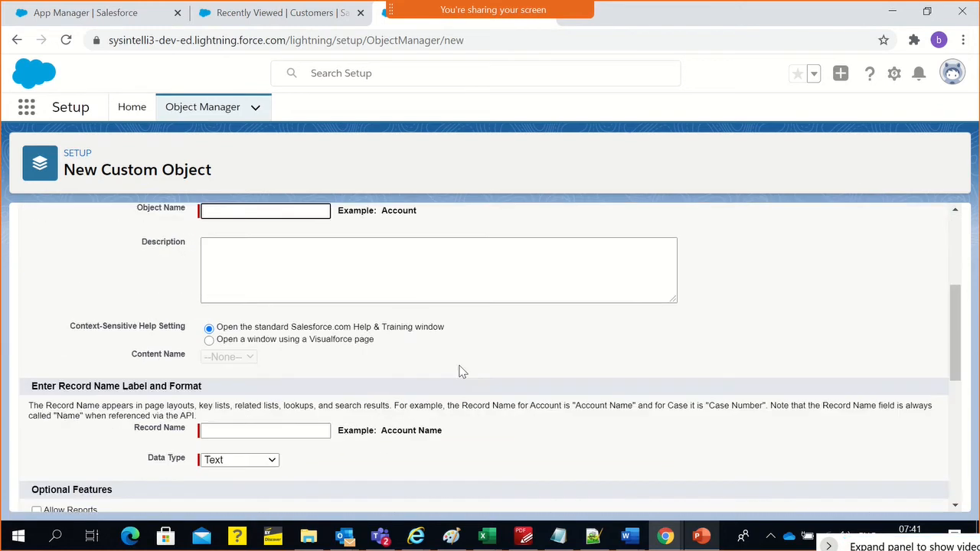
Set the new object's record name to ID with the Auto Number data type
left_click(207, 425)
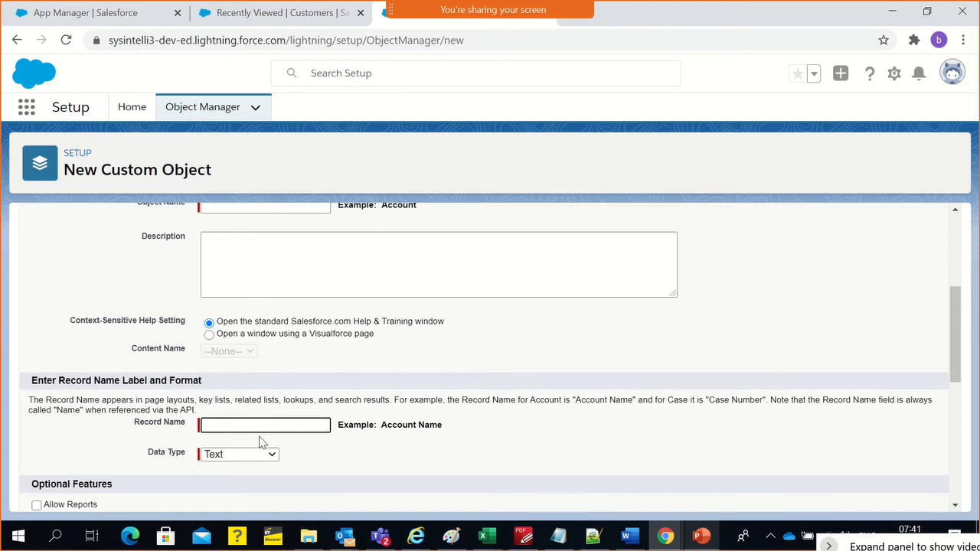
left_click(242, 457)
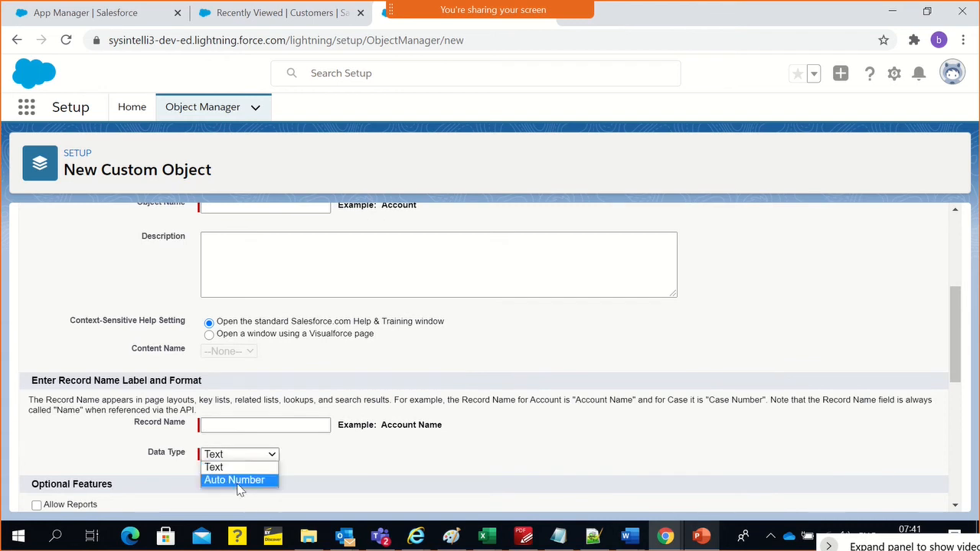
left_click(241, 480)
left_click(251, 425)
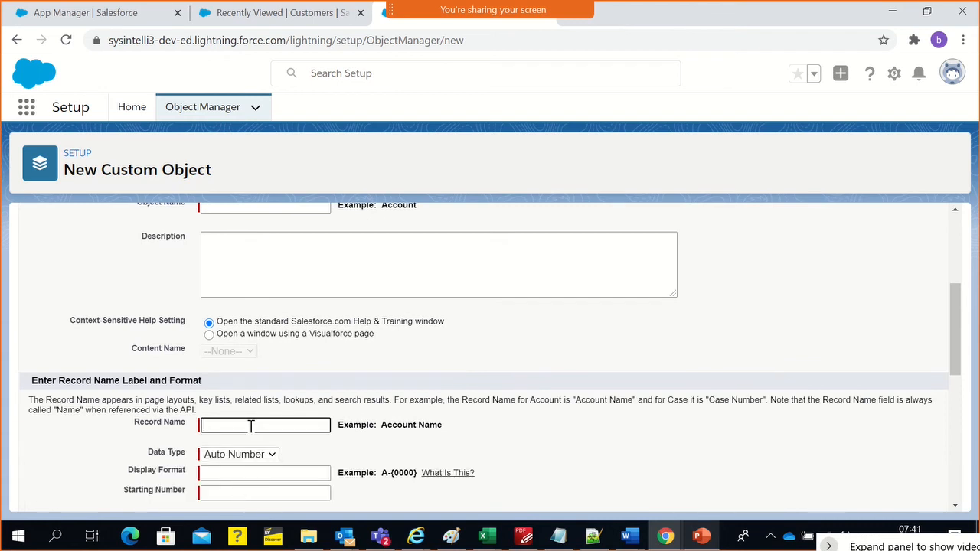
type("ID")
Set the record name's display format to ID-{0000} and its starting number to 1
left_click(278, 474)
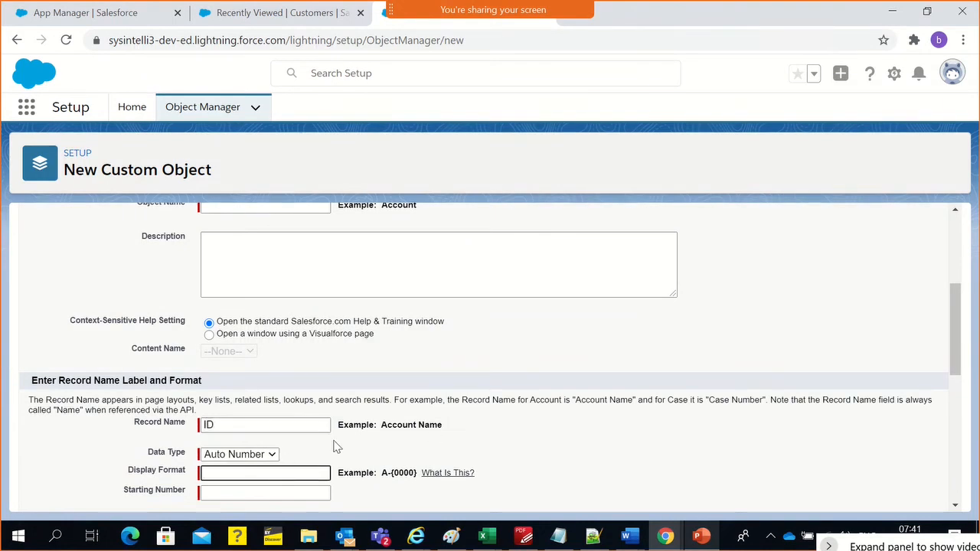
scroll(337, 447, "down", 1)
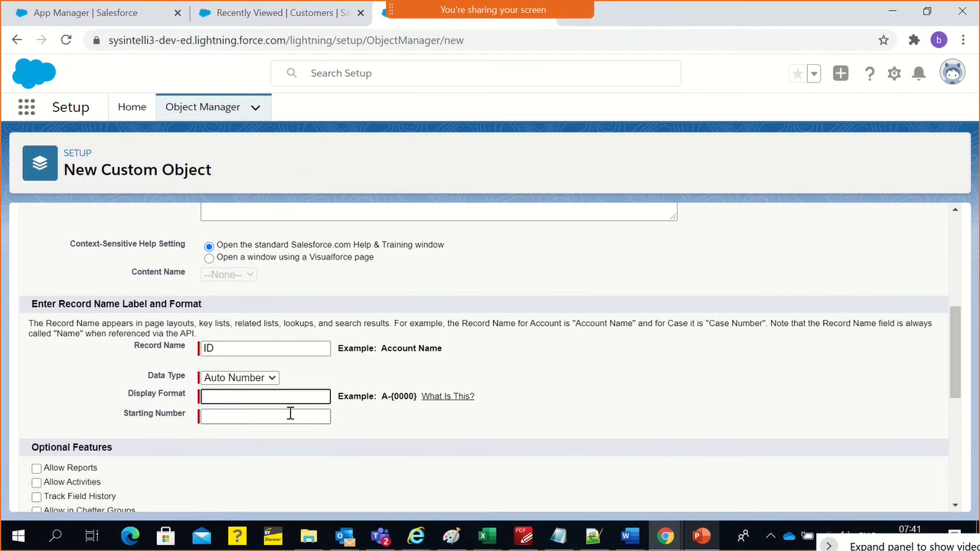
type("ID0001")
key("BackSpace")
type("2")
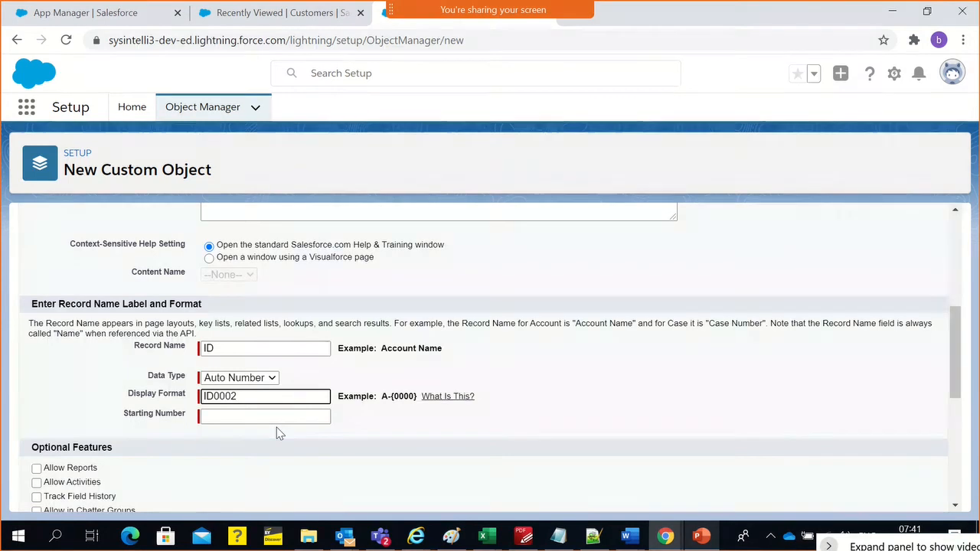
key("BackSpace")
key("BackSpace")
key("BackSpace")
key("BackSpace")
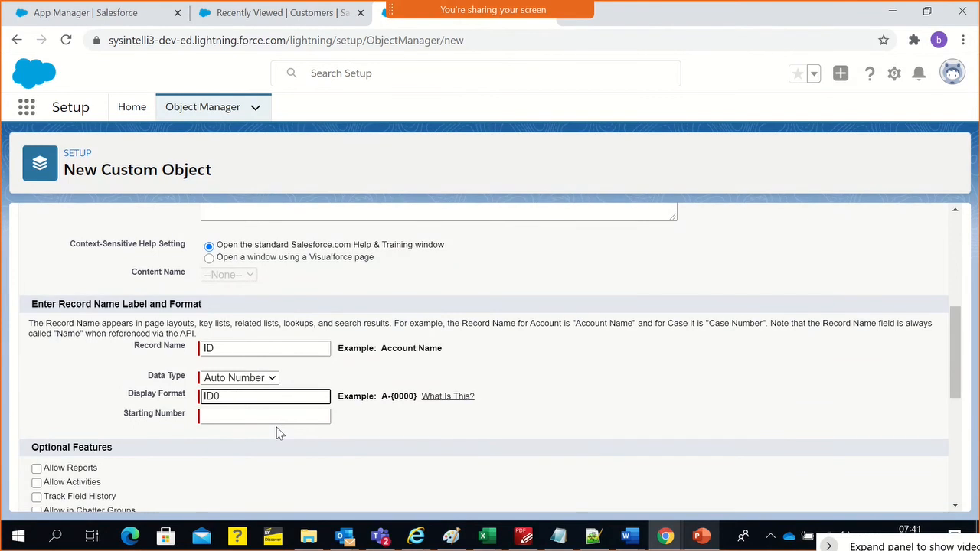
type("-{}")
type("0000")
left_click(268, 416)
type("1")
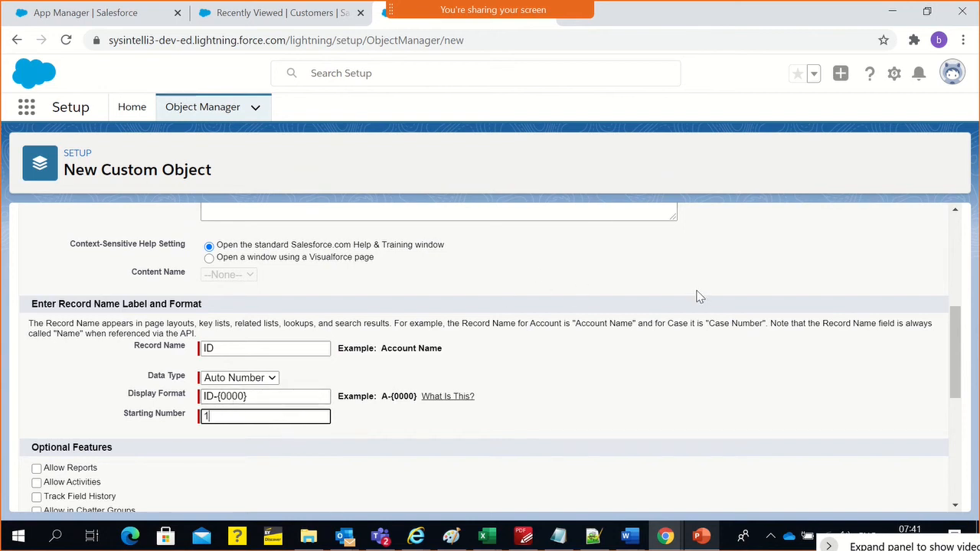
Examine the new object's Label and Plural Label fields and compare them with the Customers tab in the International Private Bank app
scroll(605, 294, "up", 3)
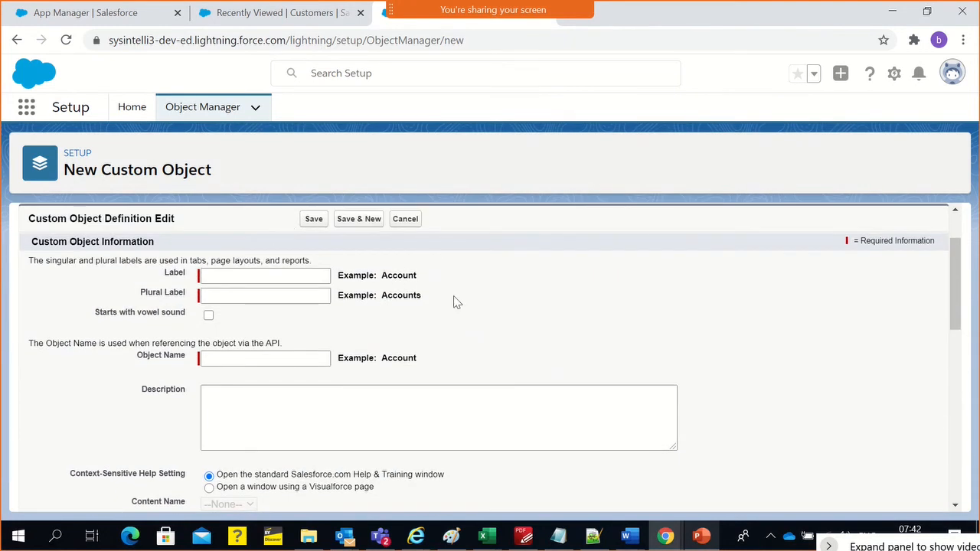
left_click(239, 277)
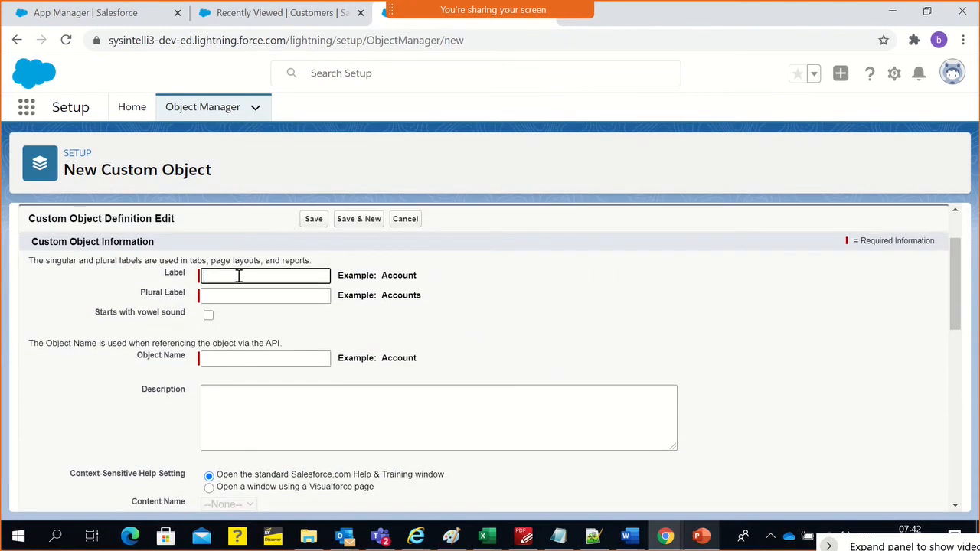
double_click(393, 296)
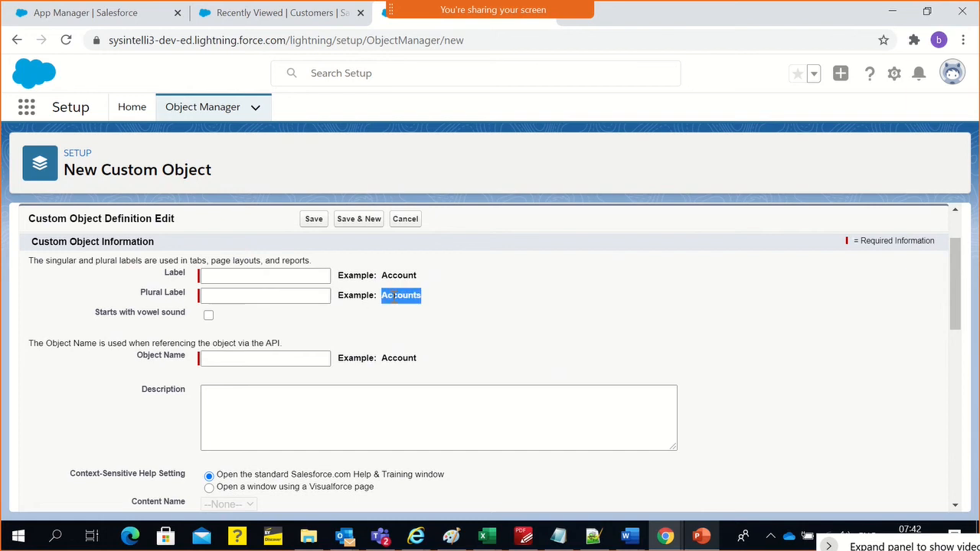
left_click(297, 19)
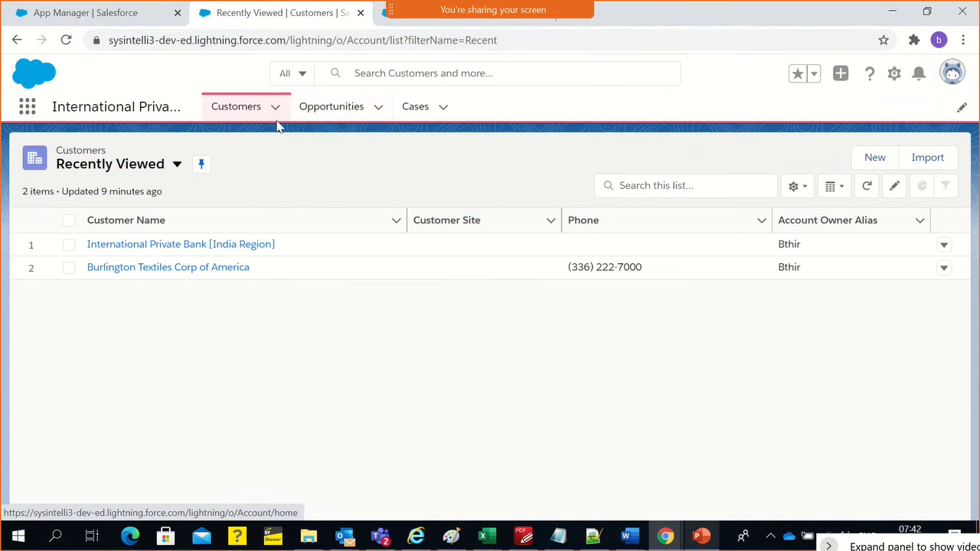
left_click(385, 22)
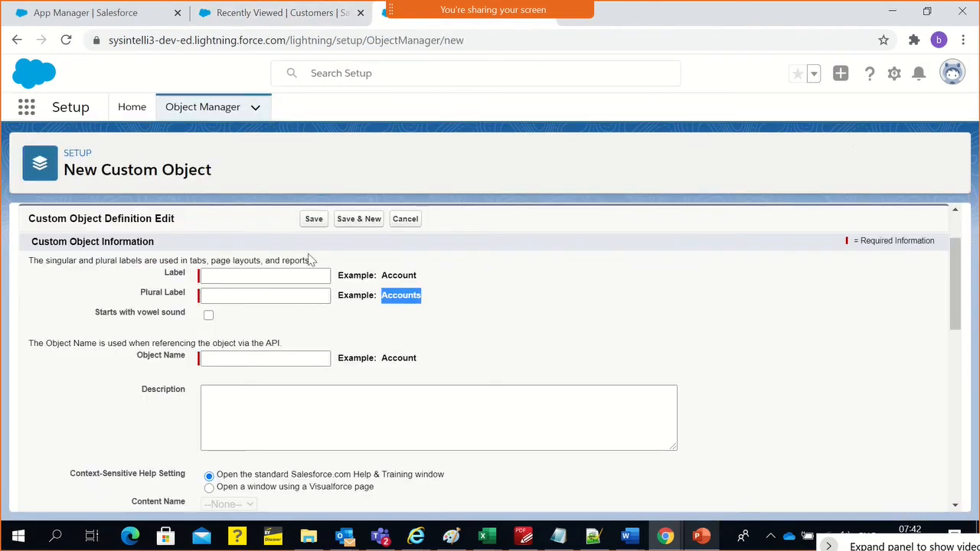
left_click(293, 297)
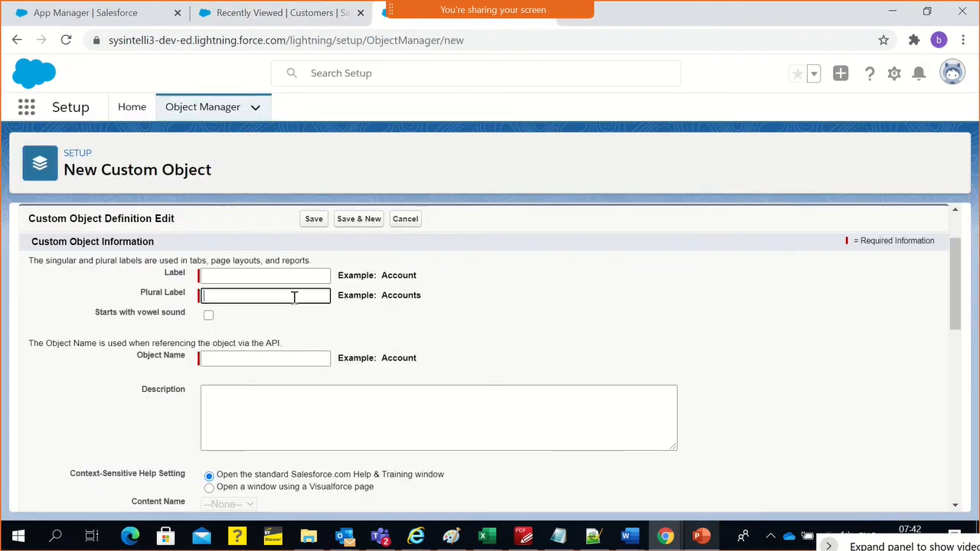
left_click(261, 278)
left_click(257, 294)
left_click(262, 277)
left_click(259, 299)
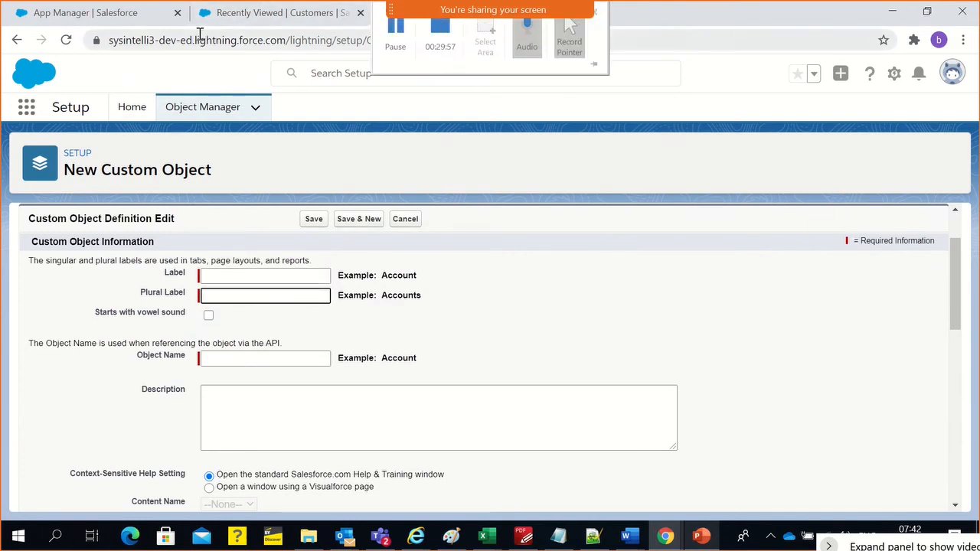
Abandon the new custom object and search the Object Manager's object list for "payment"
left_click(207, 114)
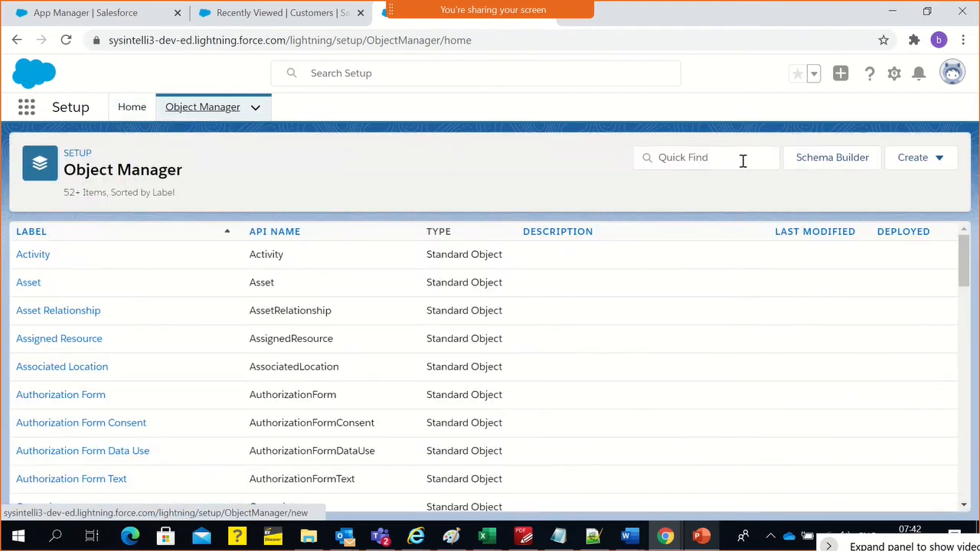
left_click(741, 160)
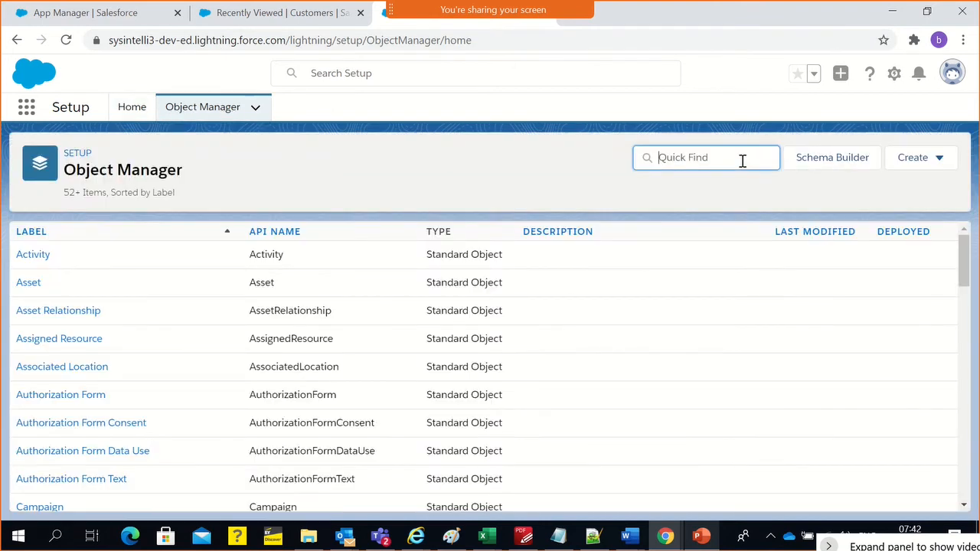
type("phone")
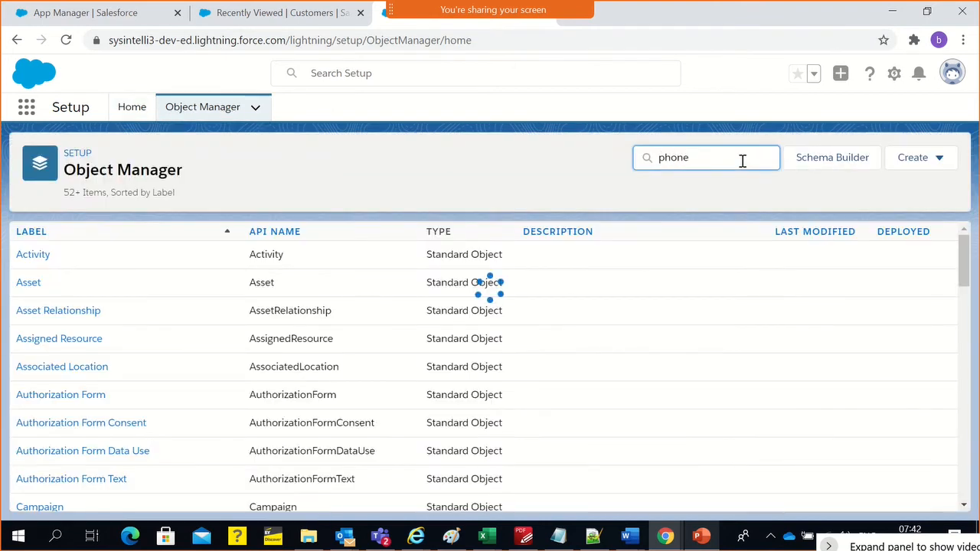
key("BackSpace")
key("BackSpace")
key("BackSpace")
type("ayment")
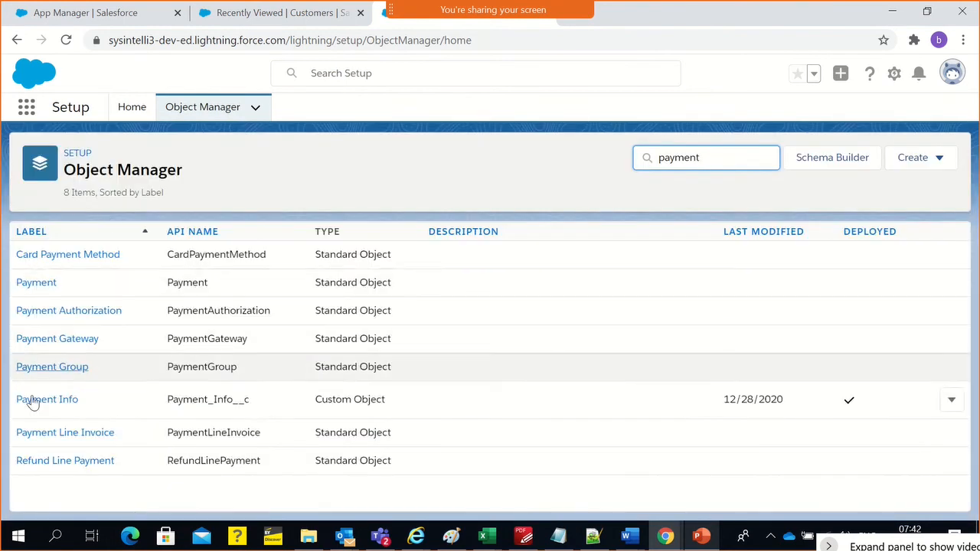
Open the Payment Info custom object and examine the API name in its details
left_click(34, 399)
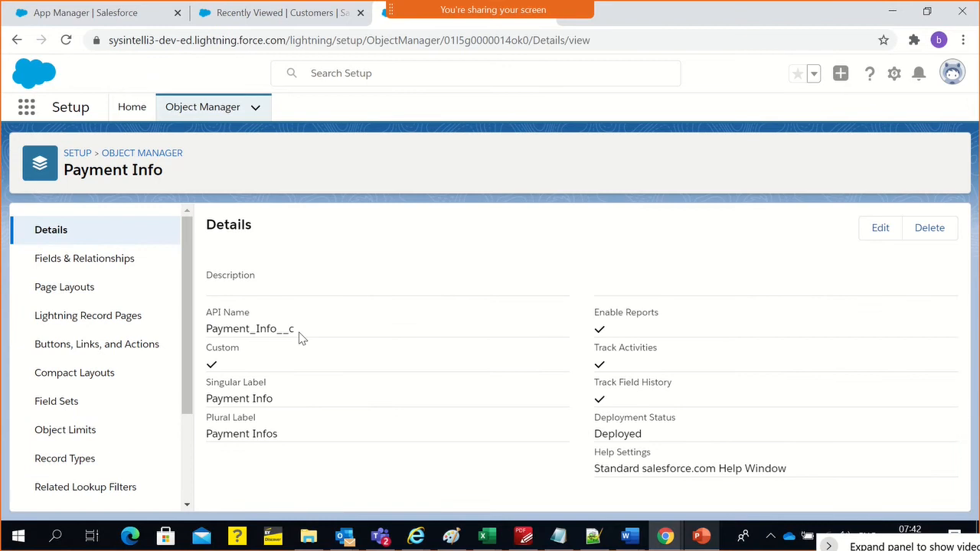
left_click_drag(298, 332, 278, 331)
left_click(266, 333)
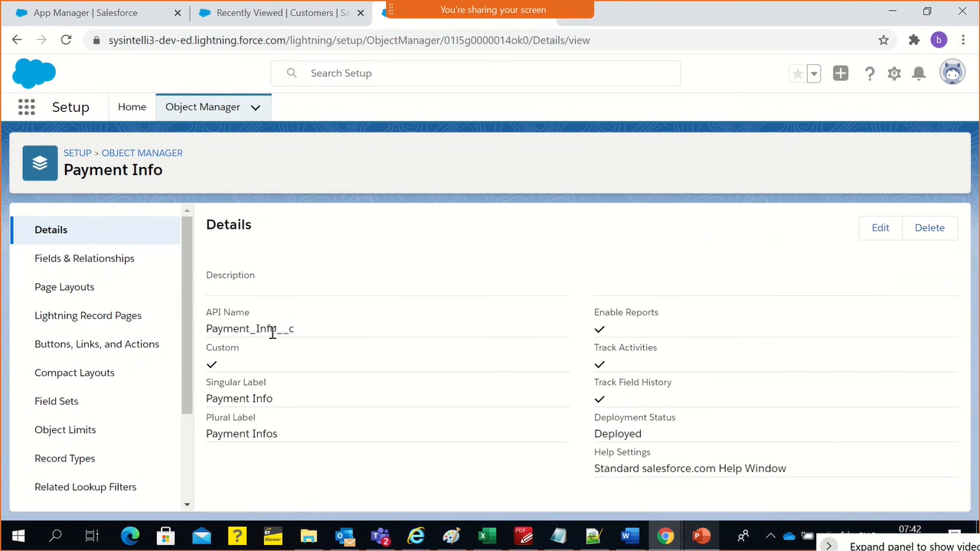
Examine Payment Info's Fields & Relationships, focusing on the Payment Info ID field's label and field name
left_click(100, 256)
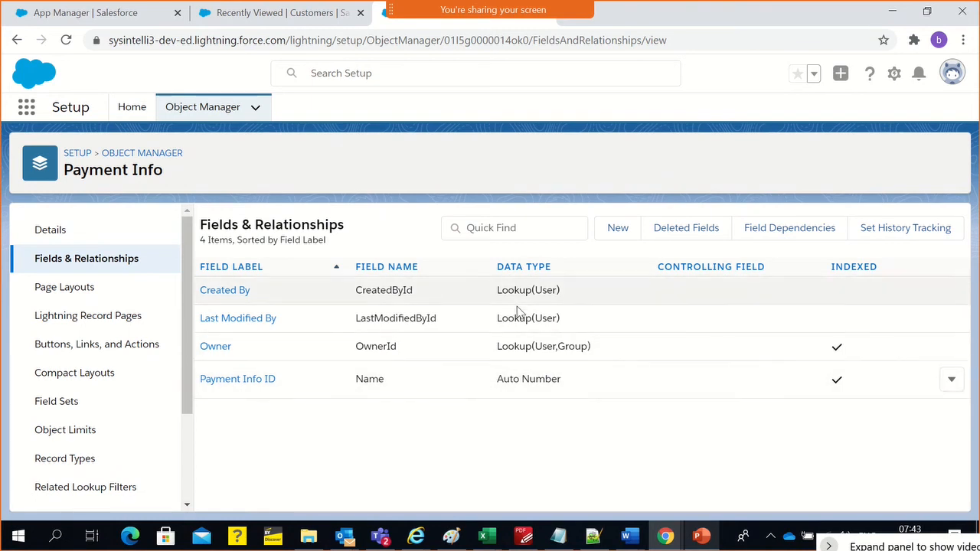
left_click(512, 445)
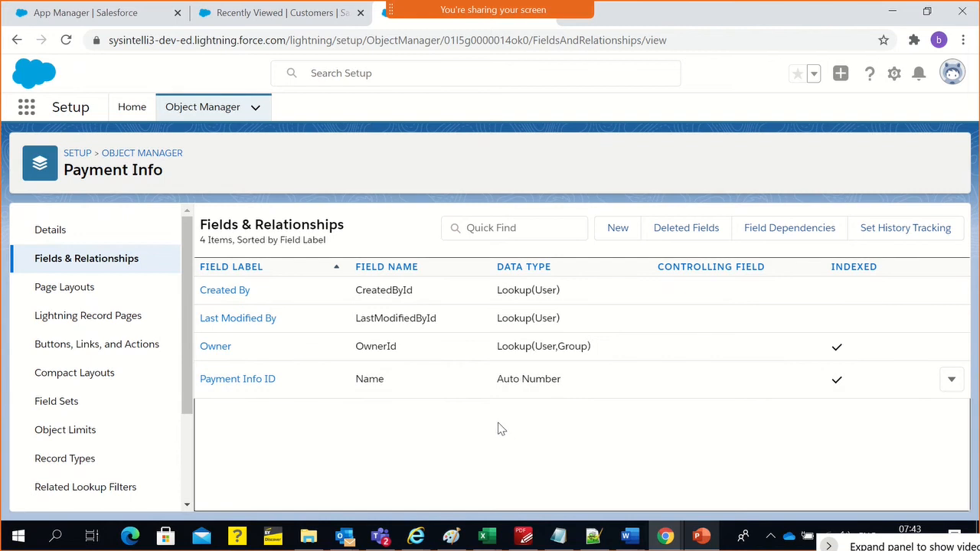
double_click(357, 379)
left_click_drag(277, 381, 200, 381)
left_click(313, 394)
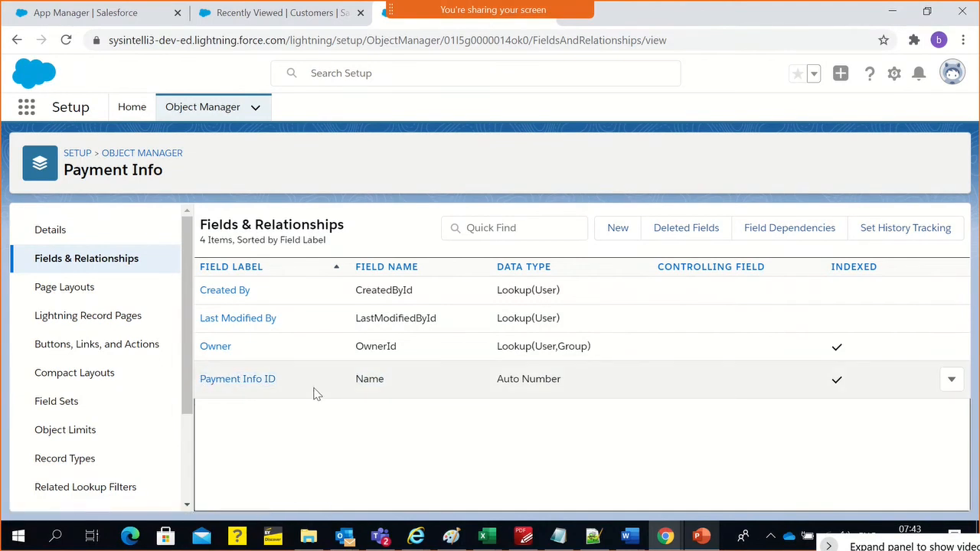
double_click(359, 375)
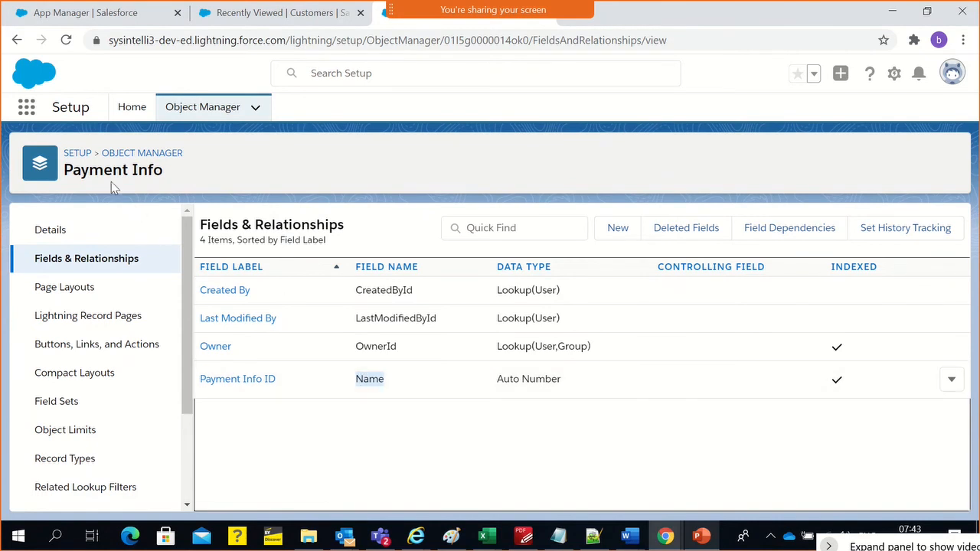
left_click(385, 394)
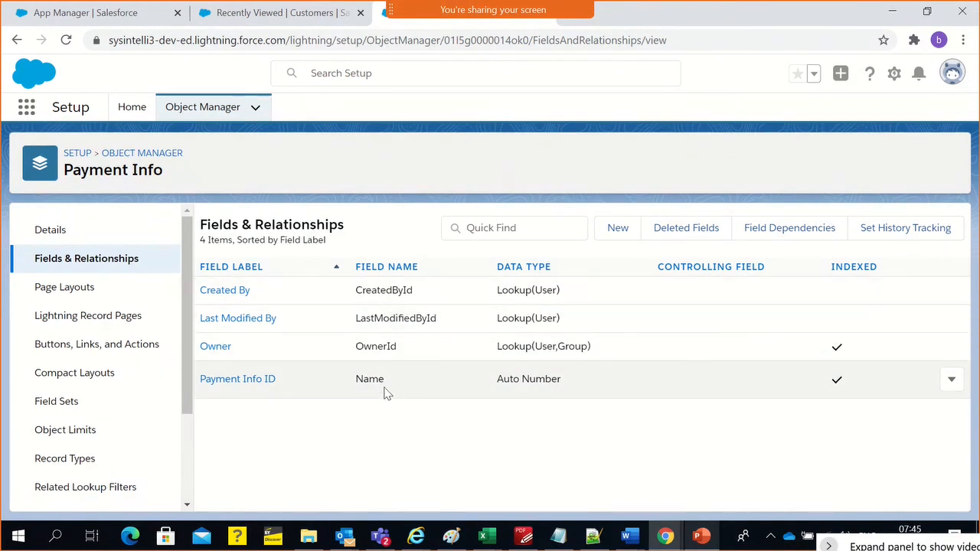
Open the Payment Info object's definition for editing and examine its labels, object name, record name, data type and display format
left_click(66, 235)
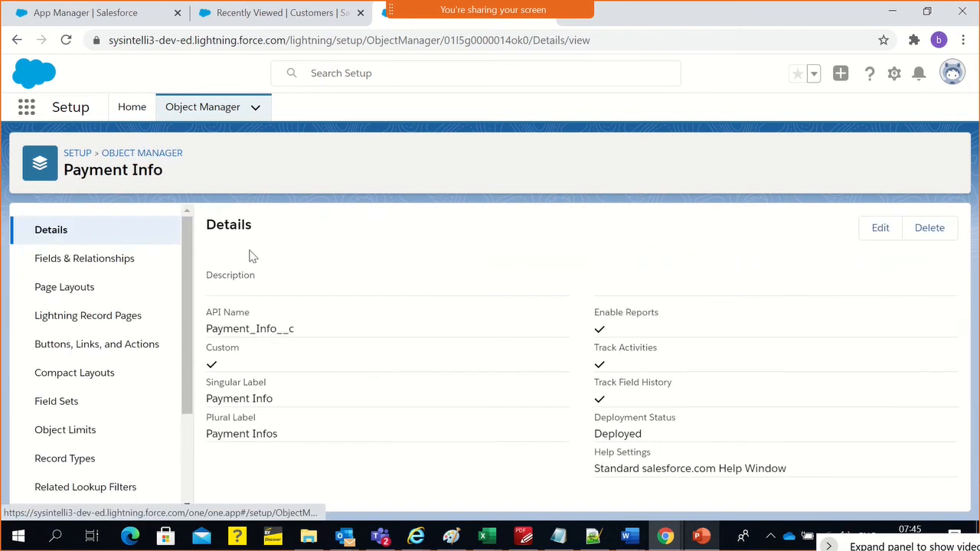
left_click(870, 228)
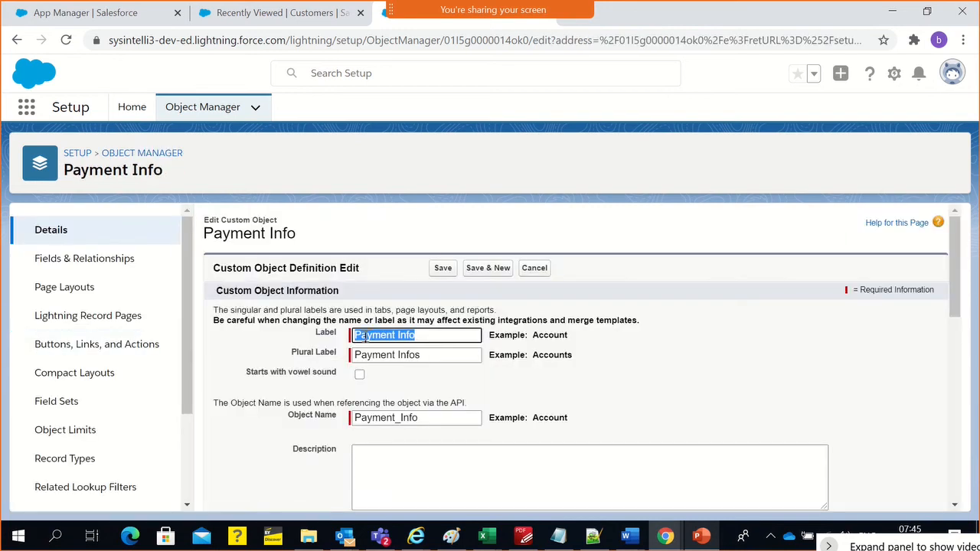
double_click(407, 356)
scroll(390, 356, "down", 1)
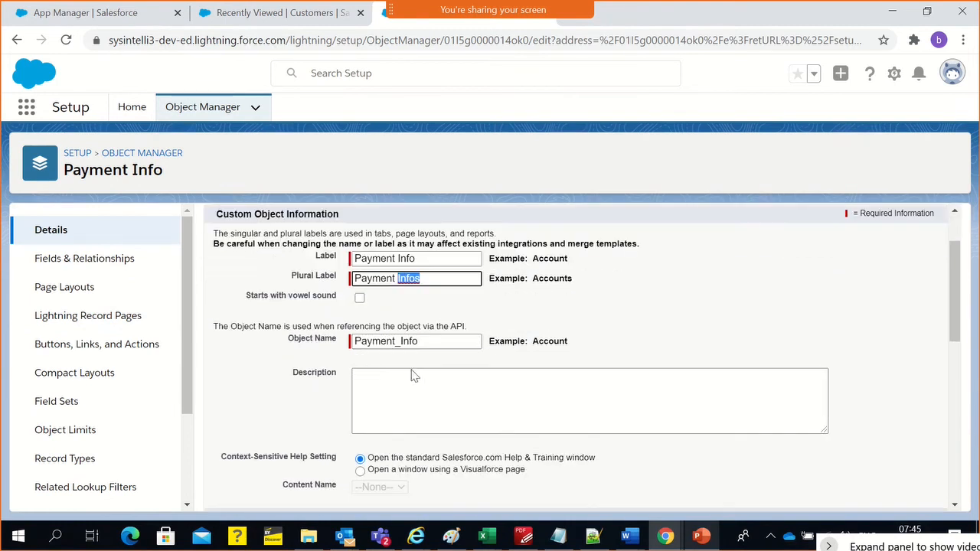
left_click(369, 344)
double_click(369, 344)
scroll(313, 396, "down", 3)
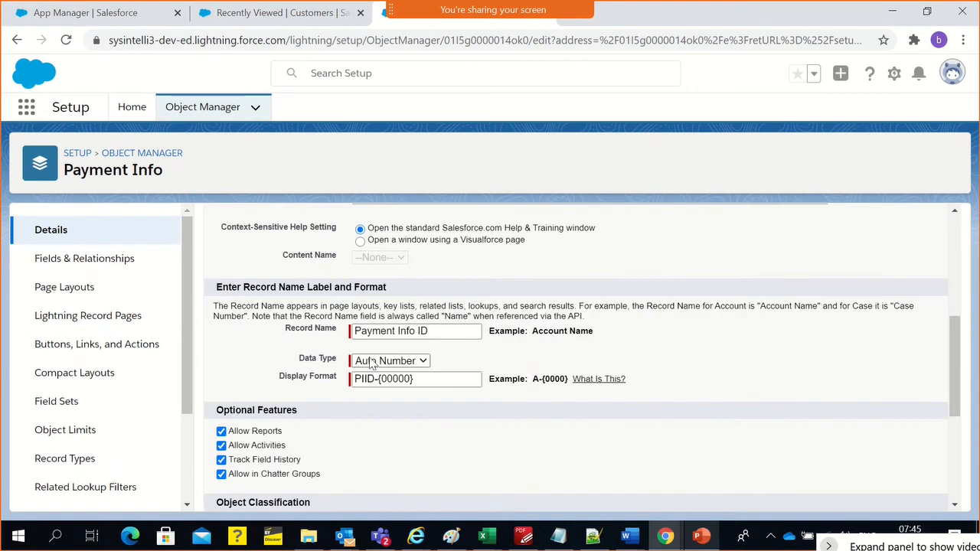
triple_click(311, 333)
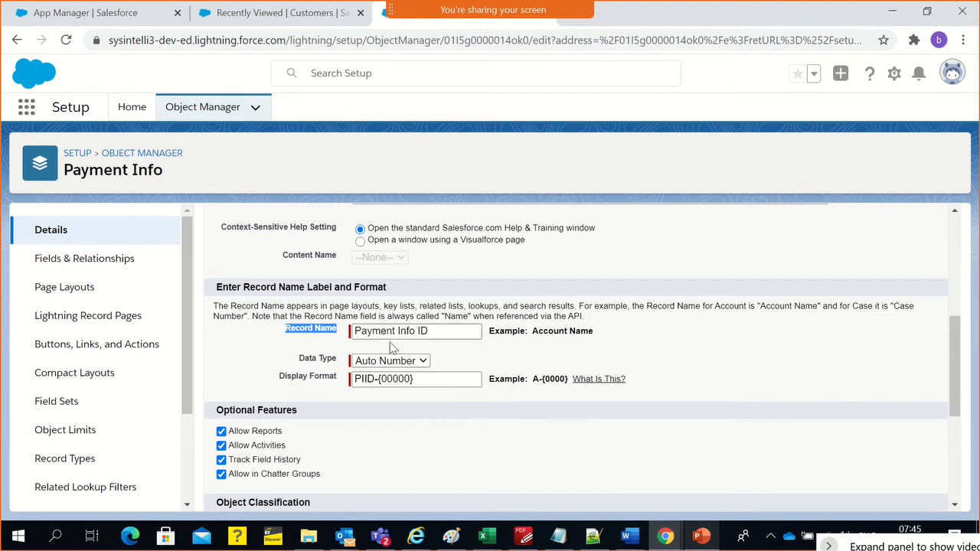
left_click(608, 364)
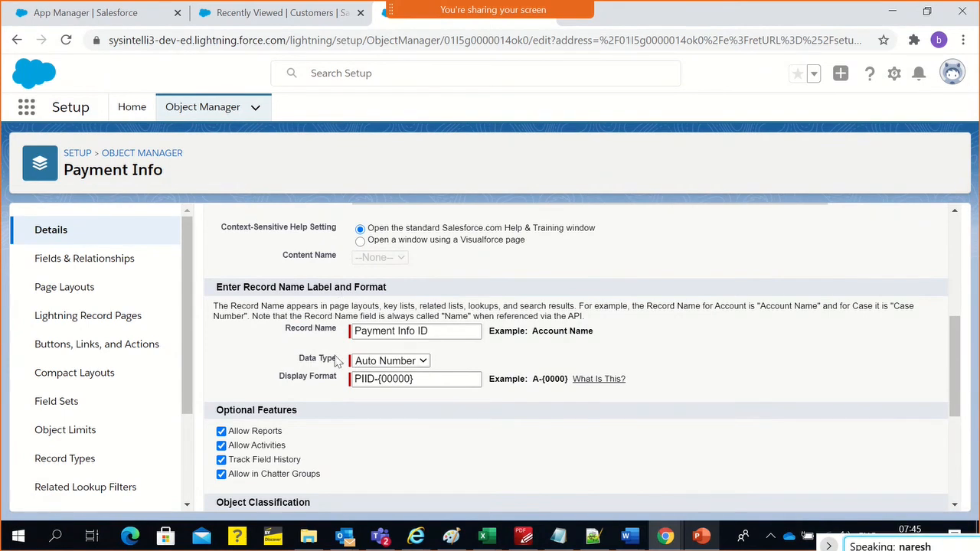
Examine the data type options offered for Payment Info's record name
left_click(383, 365)
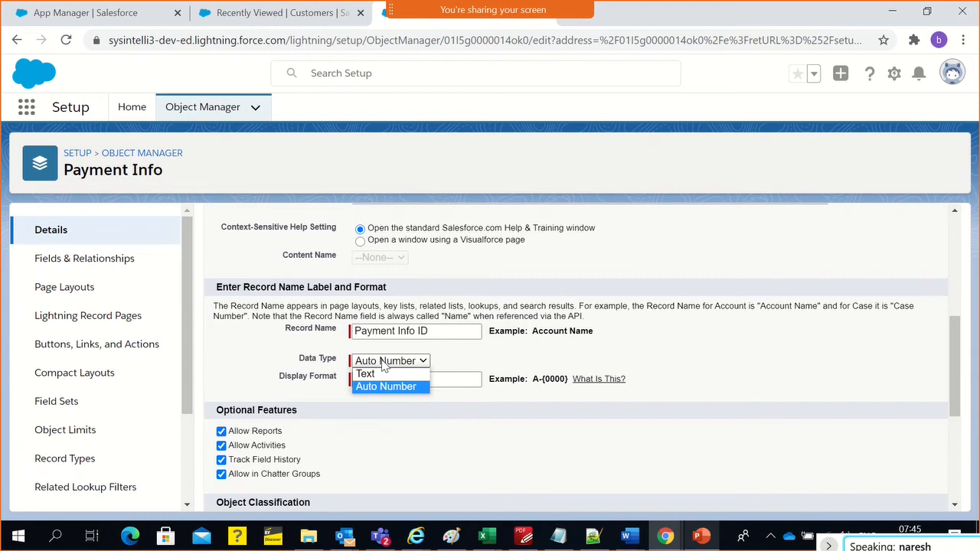
left_click(383, 365)
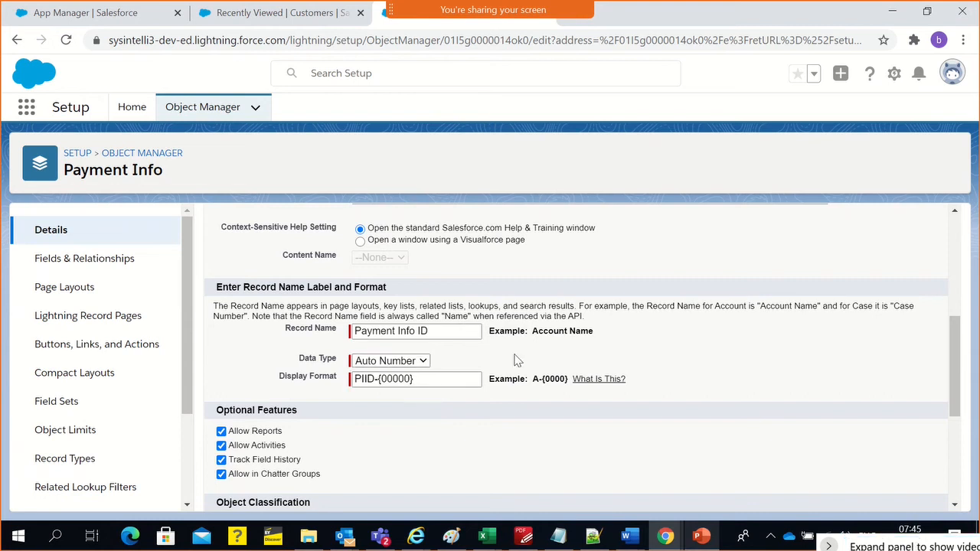
left_click(374, 365)
left_click(454, 359)
Examine the record name's auto-number display format and compare its prefix and digit placeholder with the example format
left_click_drag(383, 380, 410, 381)
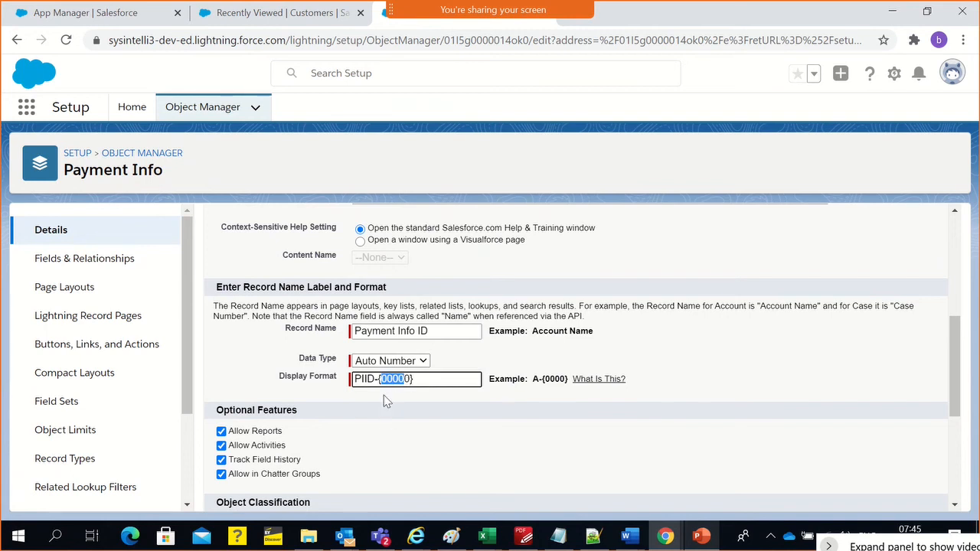
left_click_drag(355, 379, 429, 379)
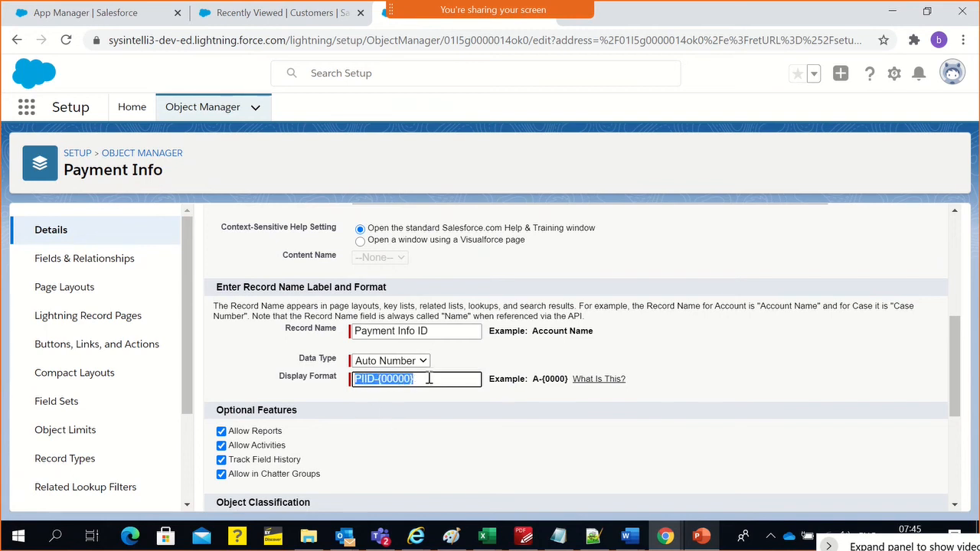
left_click(411, 401)
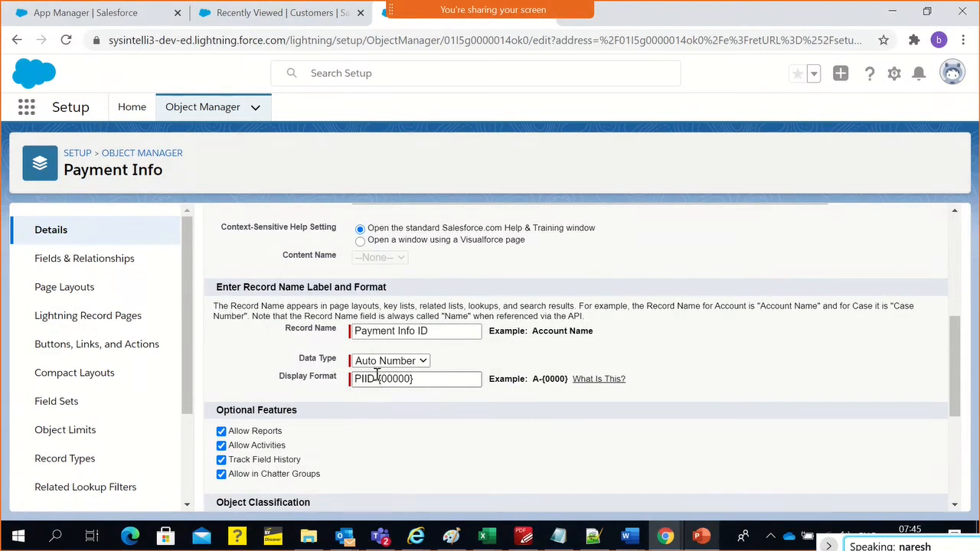
left_click_drag(381, 379, 412, 379)
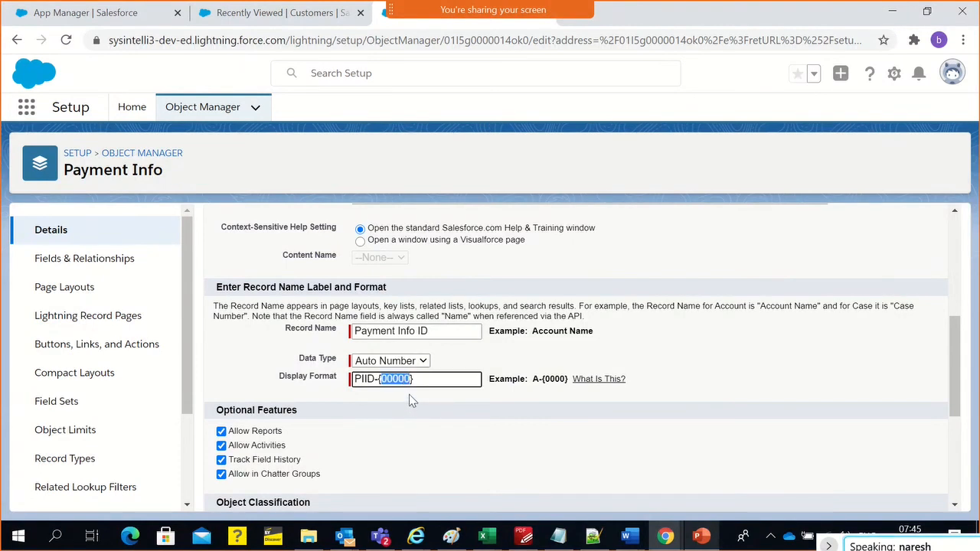
left_click_drag(535, 380, 557, 379)
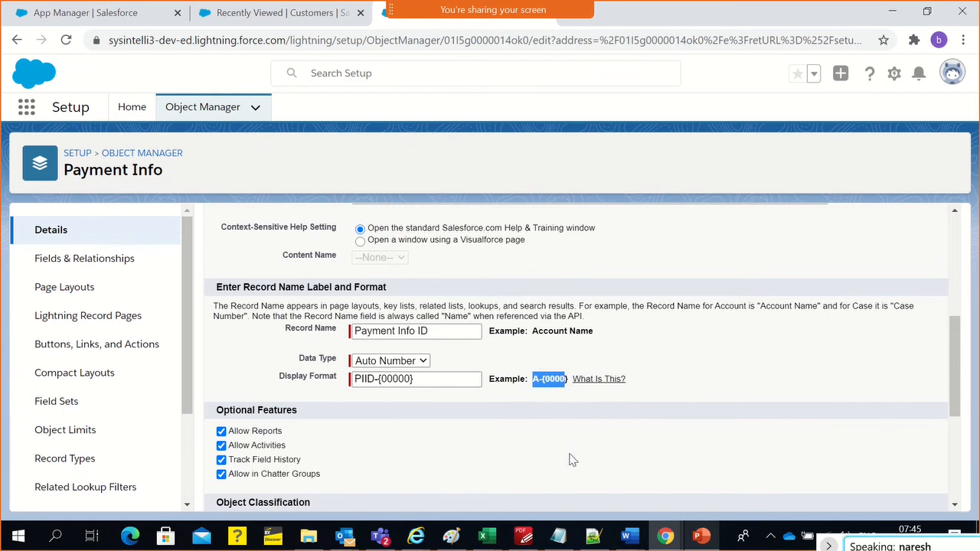
left_click(562, 376)
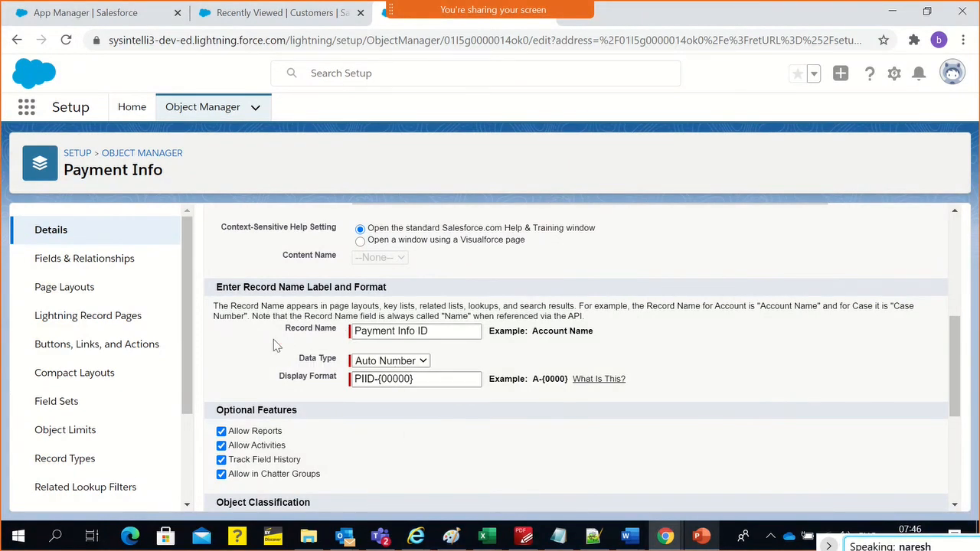
Review the record name's data type choices again and set the data type to Text
left_click(386, 361)
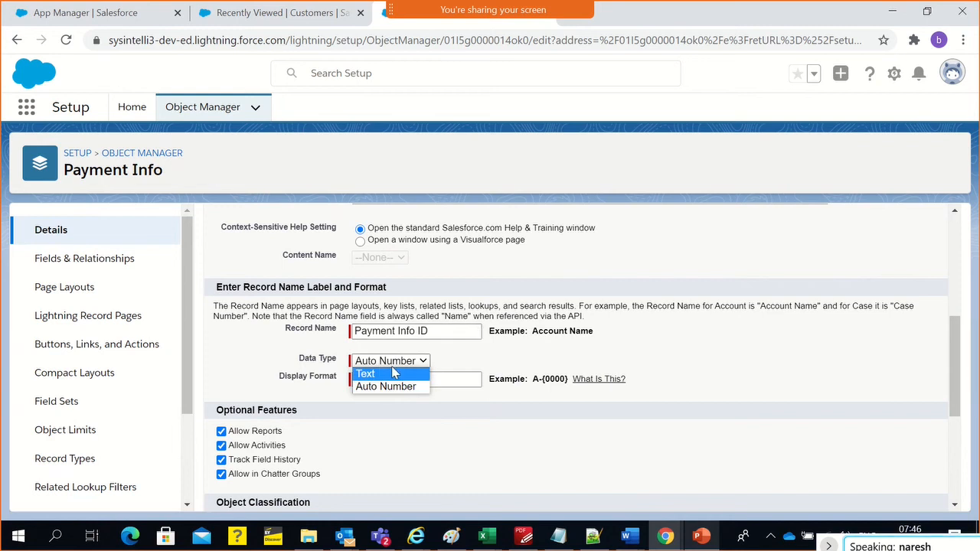
left_click(469, 371)
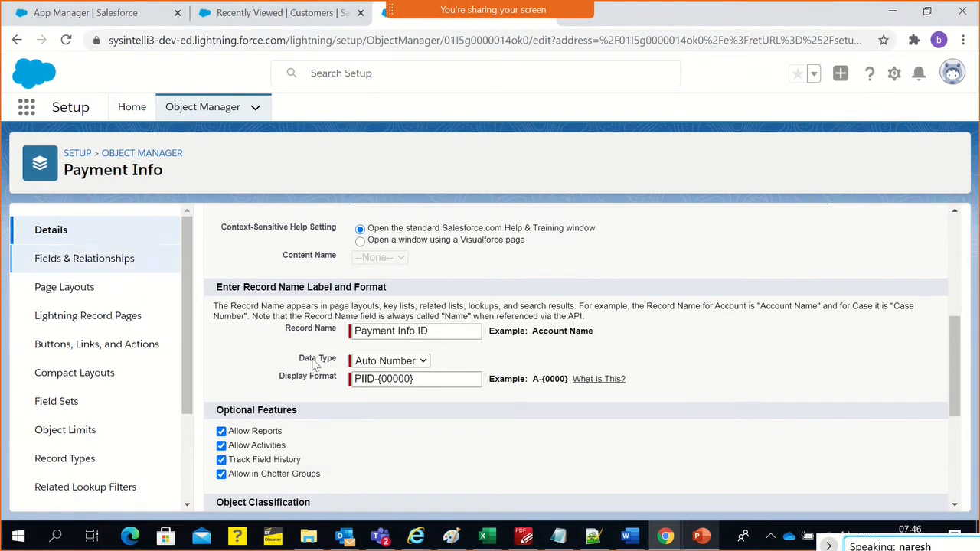
left_click(383, 366)
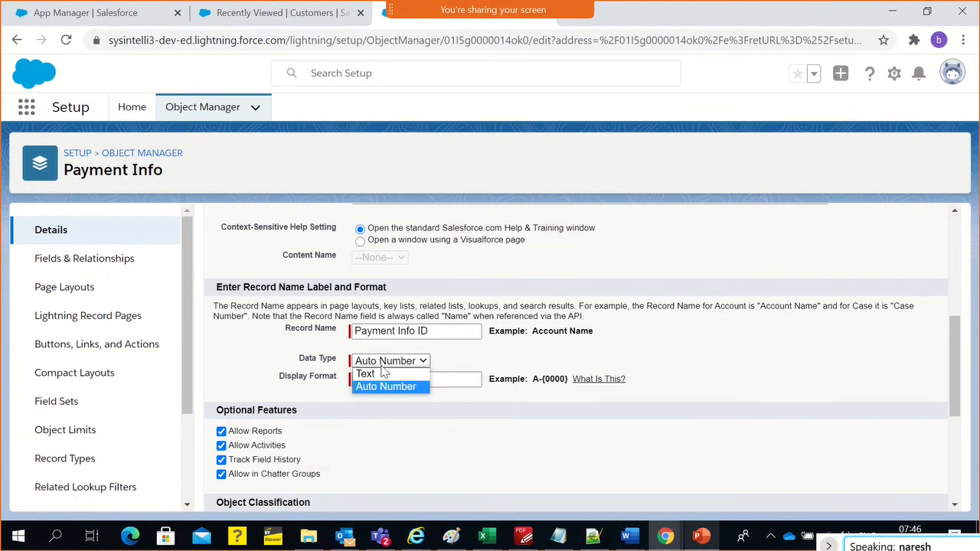
left_click(389, 386)
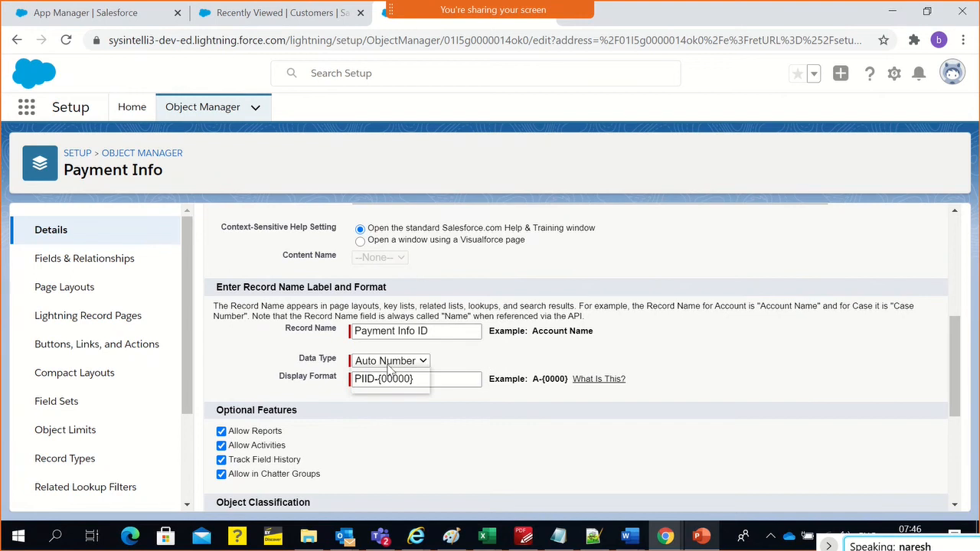
left_click(389, 367)
left_click(300, 339)
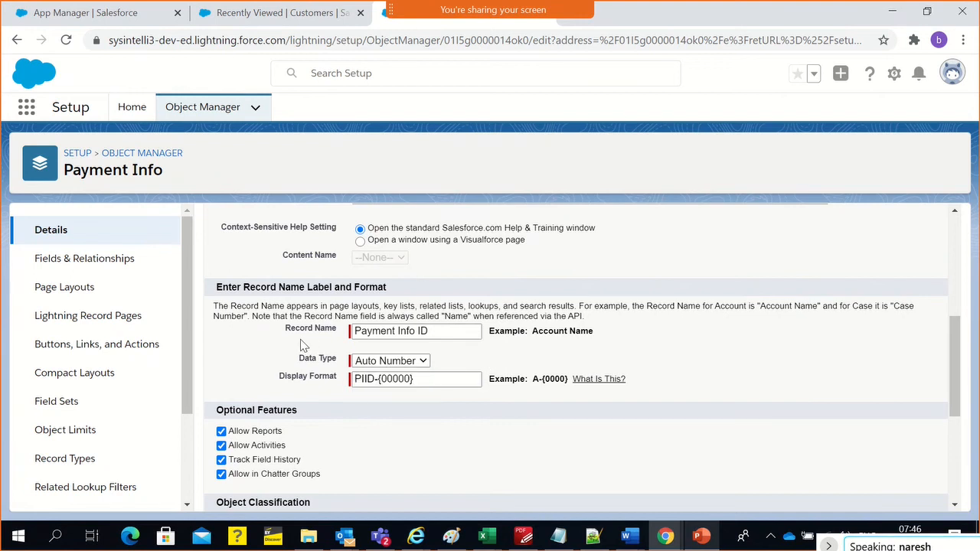
left_click(376, 366)
left_click(375, 374)
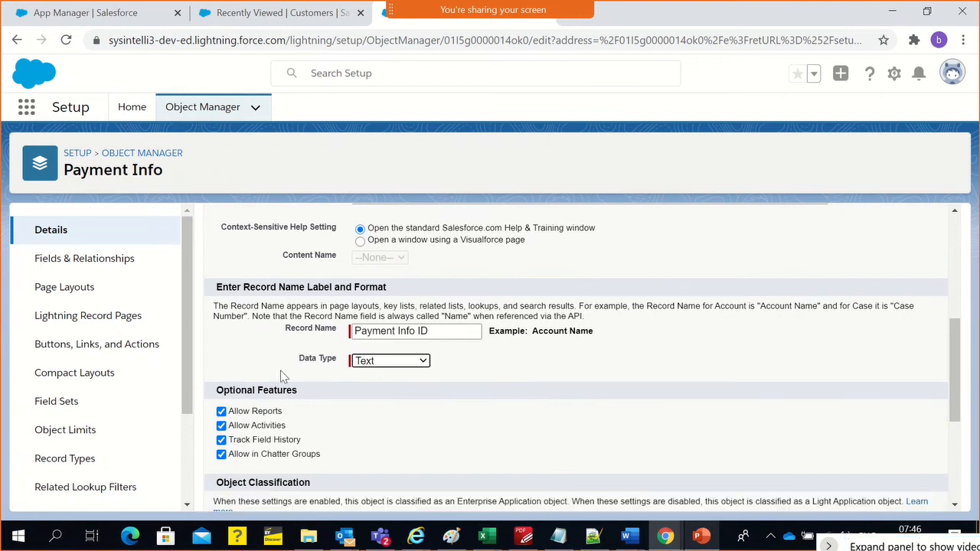
Start a new customer record in the International Private Bank app and examine the required Customer Name field
left_click(65, 16)
left_click(197, 19)
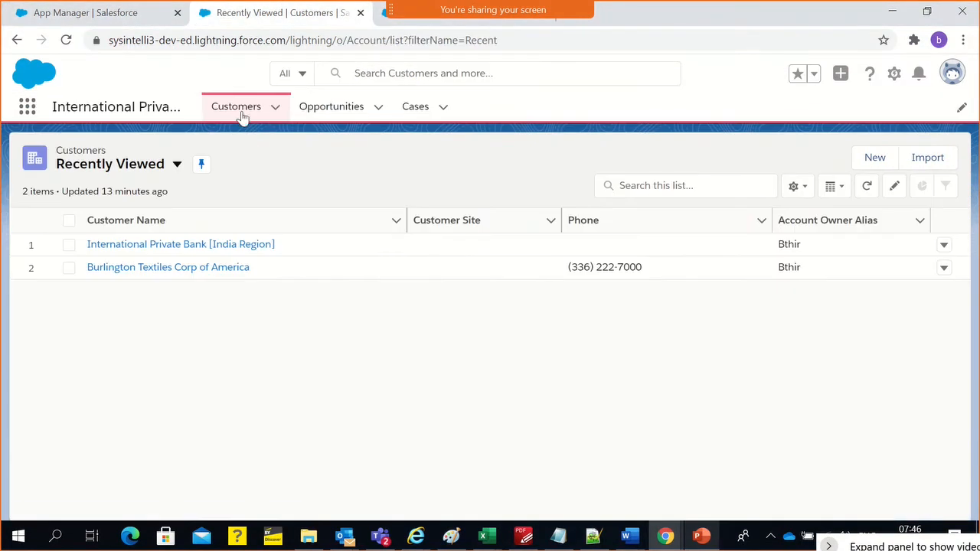
left_click(276, 109)
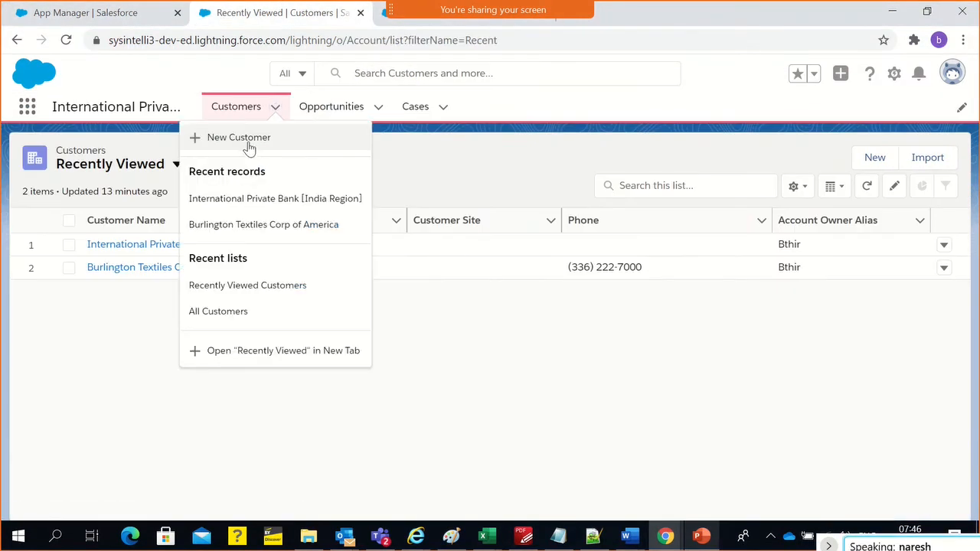
left_click(251, 145)
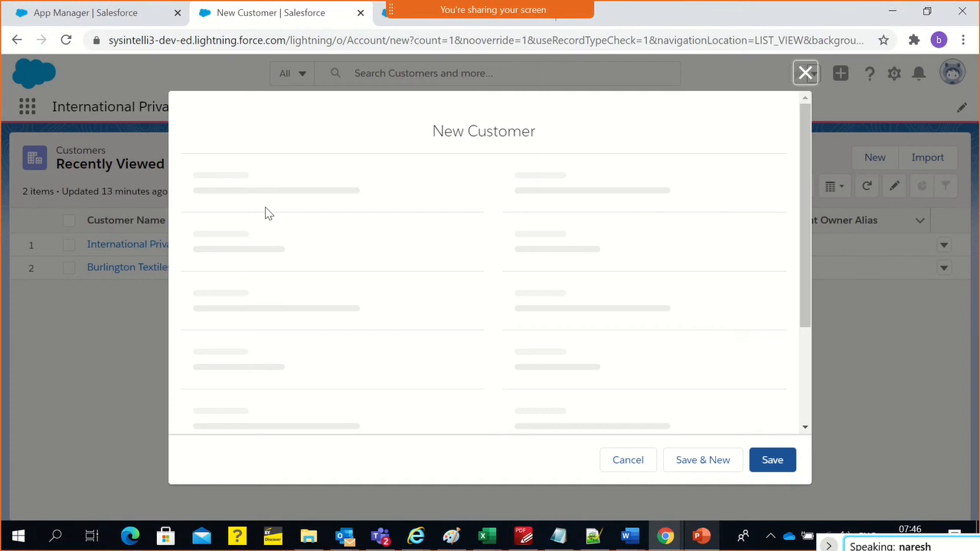
left_click(223, 261)
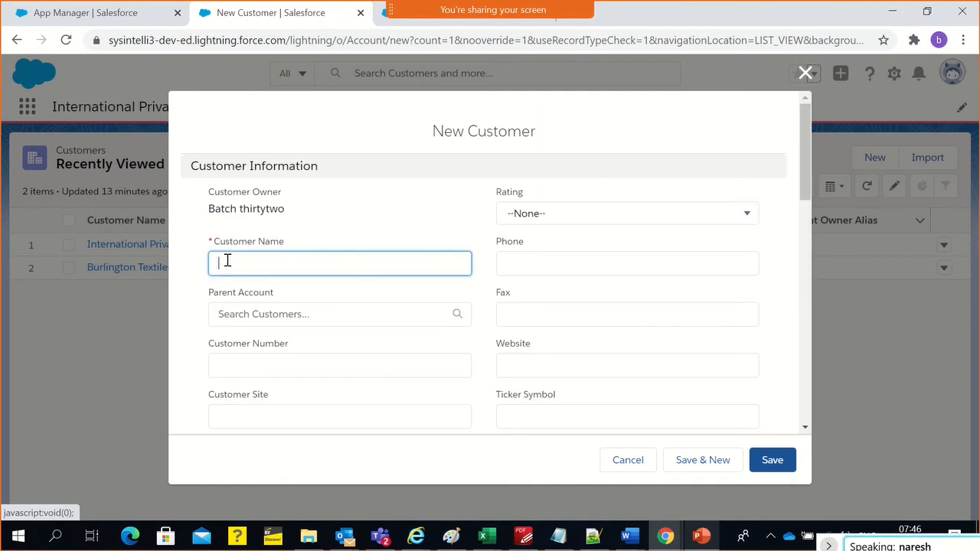
triple_click(258, 243)
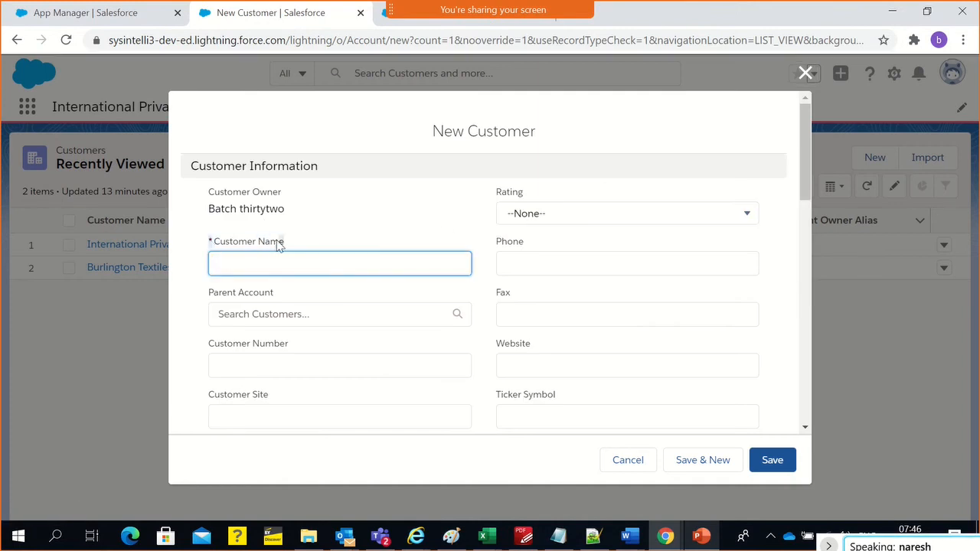
Try to save the new customer with Customer Name left blank, and discard the form
left_click(769, 460)
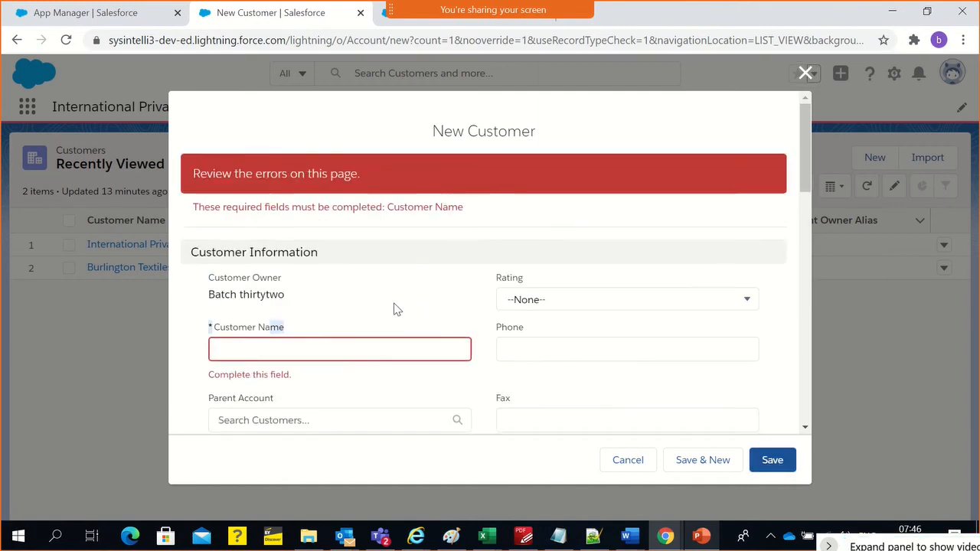
scroll(345, 291, "down", 1)
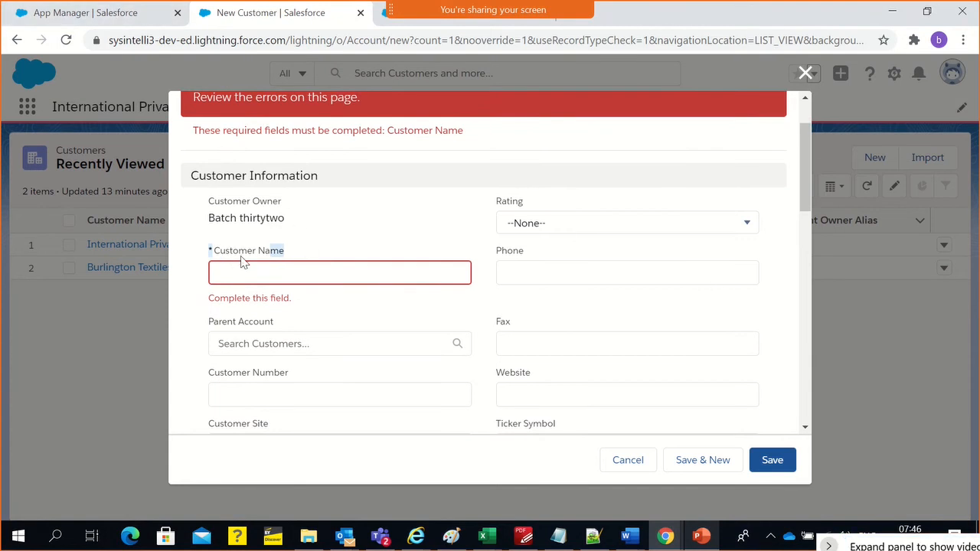
left_click(246, 280)
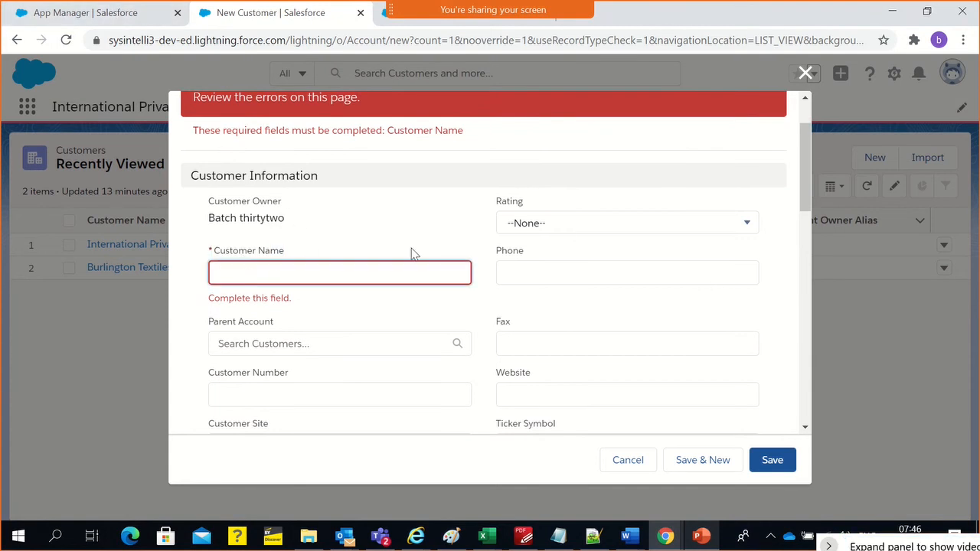
scroll(255, 196, "up", 2)
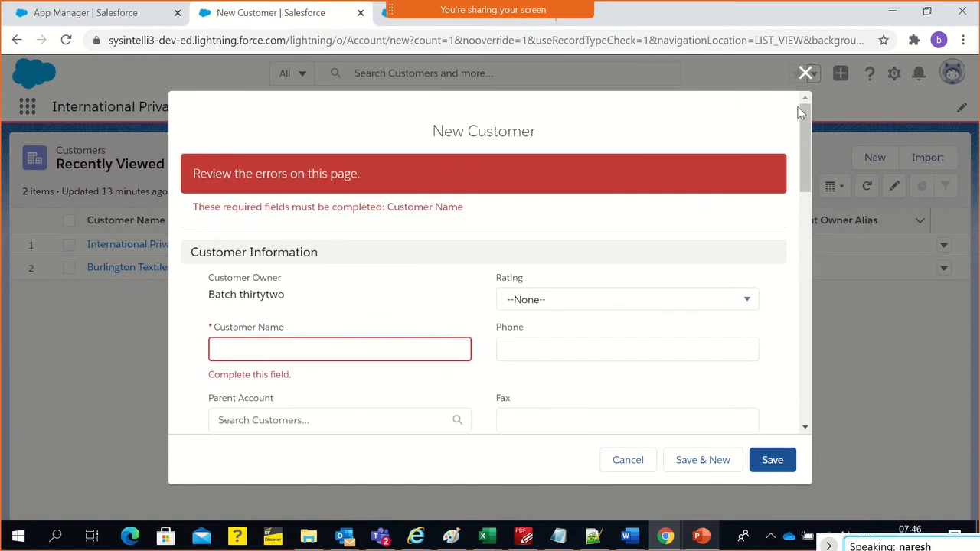
left_click(805, 73)
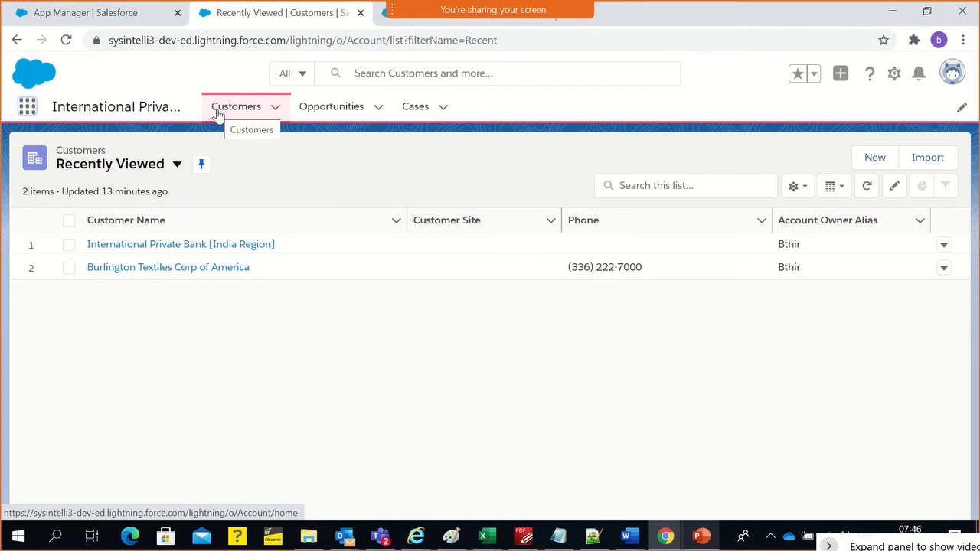
Reopen a blank New Customer form to review its fields, and close it without saving
left_click(274, 109)
left_click(269, 132)
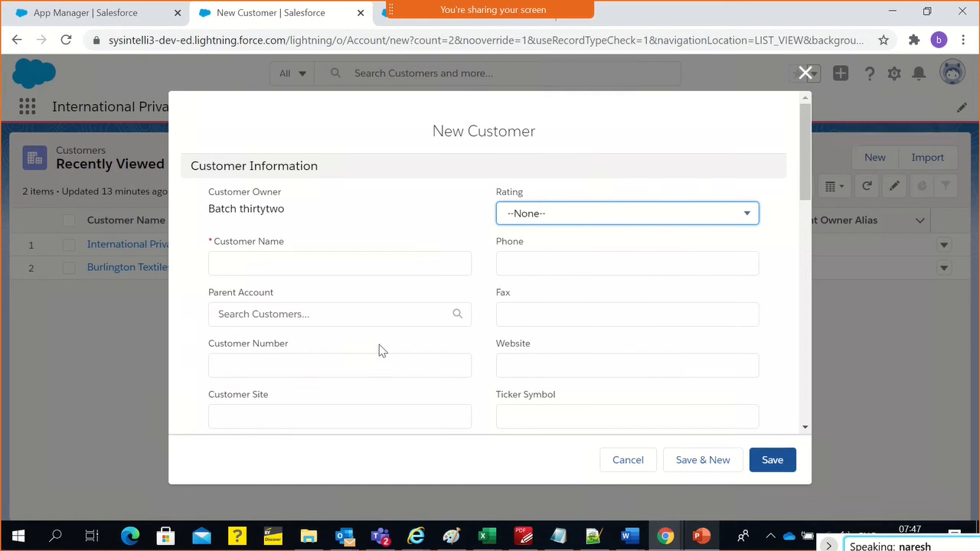
left_click(804, 73)
Search Setup for "rename" and open Rename Tabs and Labels in a separate browser tab
left_click(108, 12)
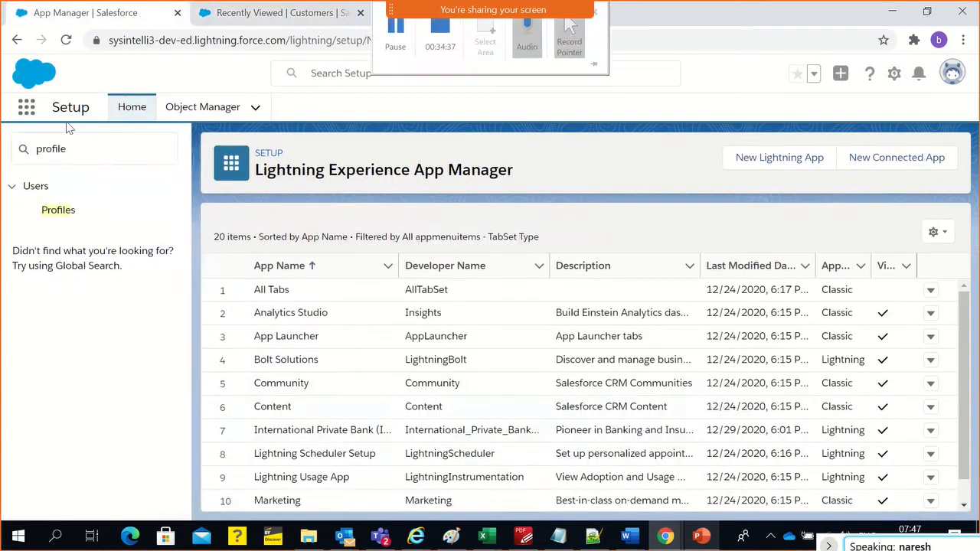
double_click(55, 150)
type("renmae")
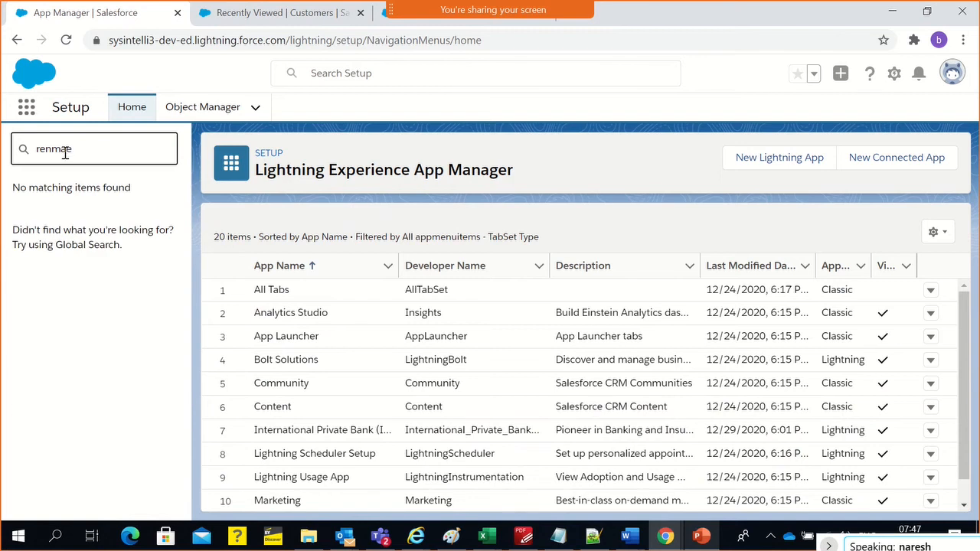
double_click(65, 153)
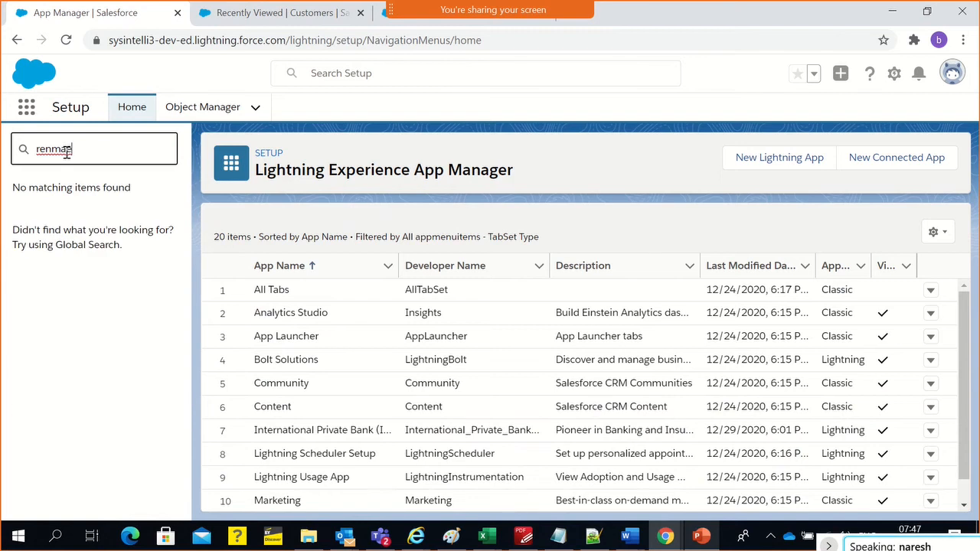
type("renm")
type("a")
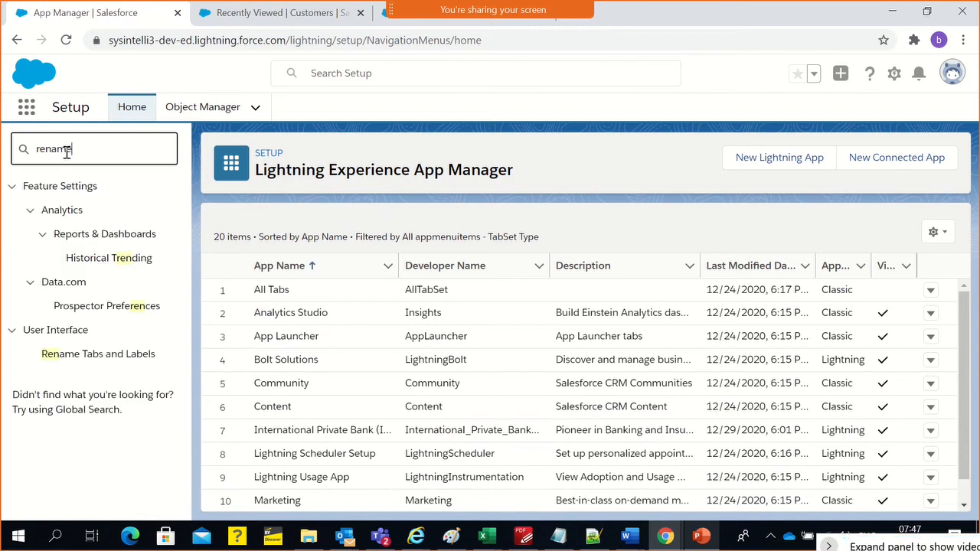
left_click(74, 211, "ctrl")
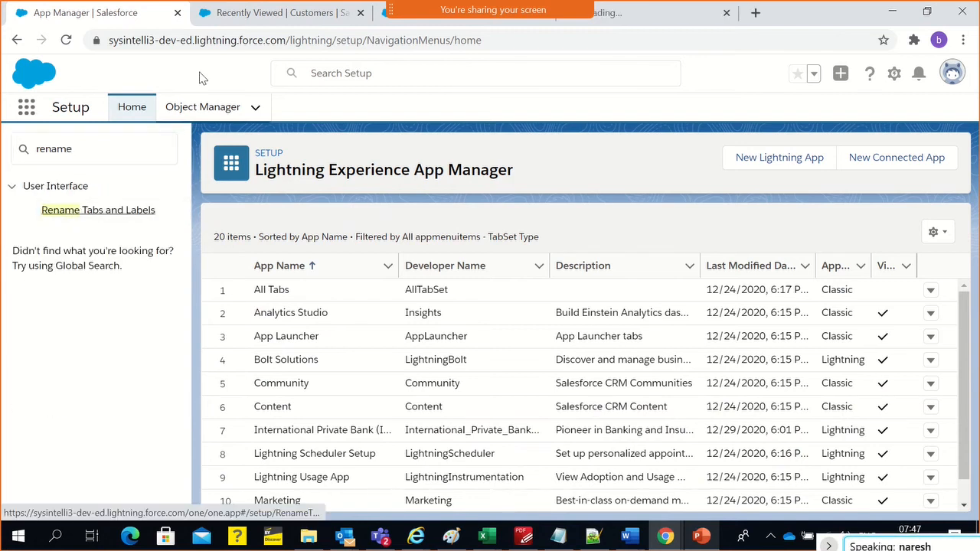
left_click(674, 15)
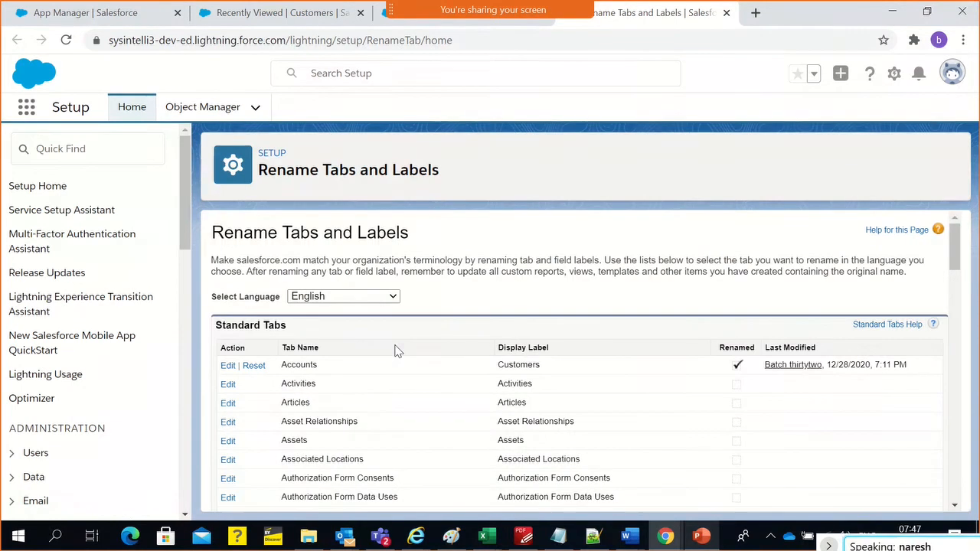
Examine the Standard Tabs list on Rename Tabs and Labels, comparing tab names with display labels for Accounts and Cases
left_click(94, 155)
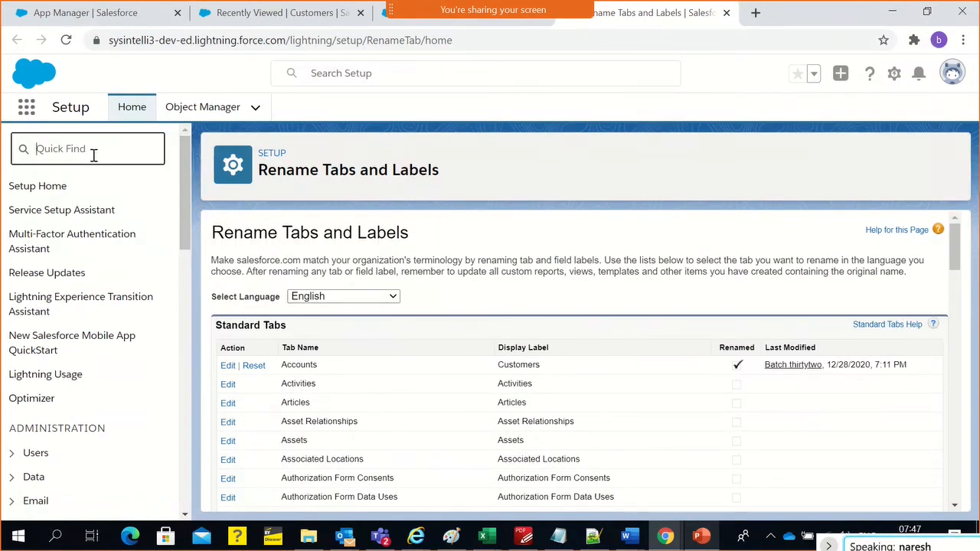
scroll(90, 245, "down", 1)
scroll(88, 201, "up", 1)
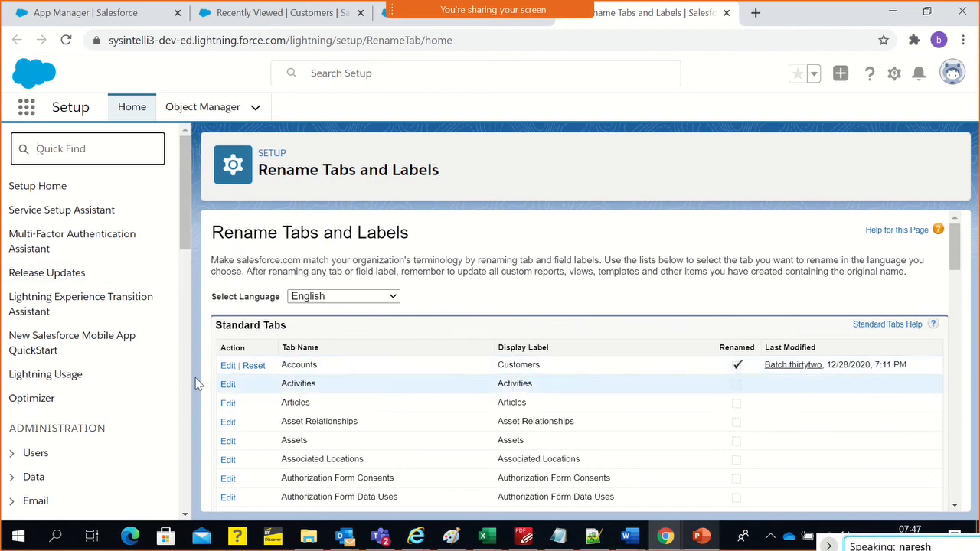
scroll(317, 400, "down", 2)
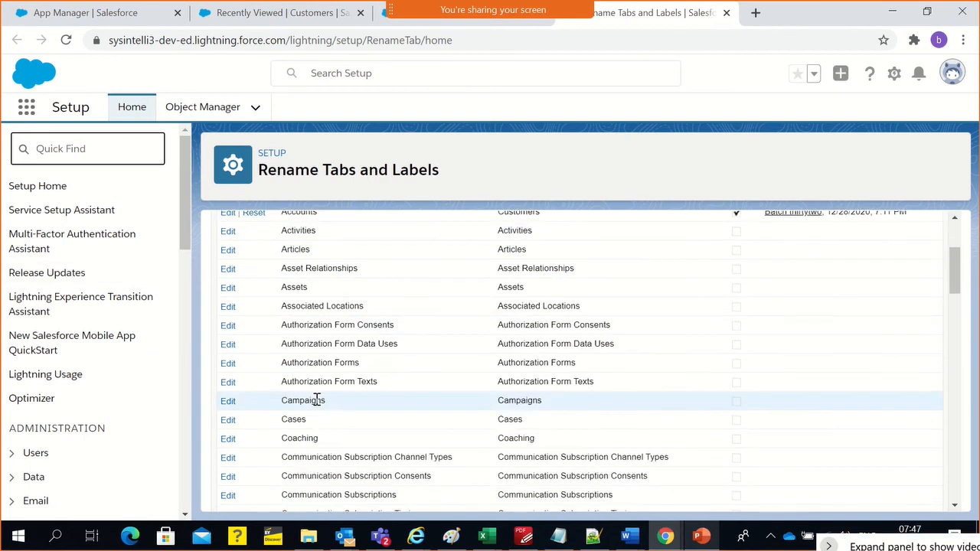
scroll(320, 410, "up", 2)
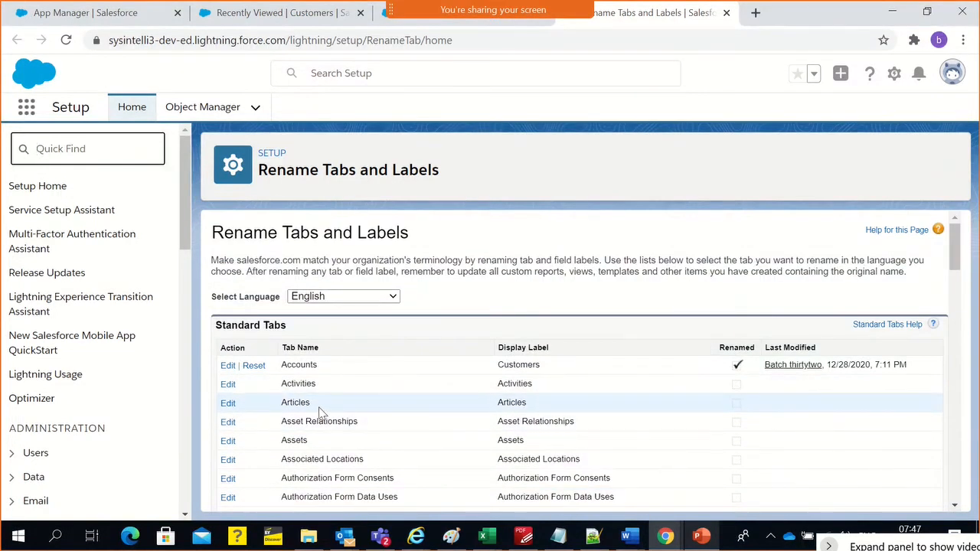
scroll(320, 408, "down", 5)
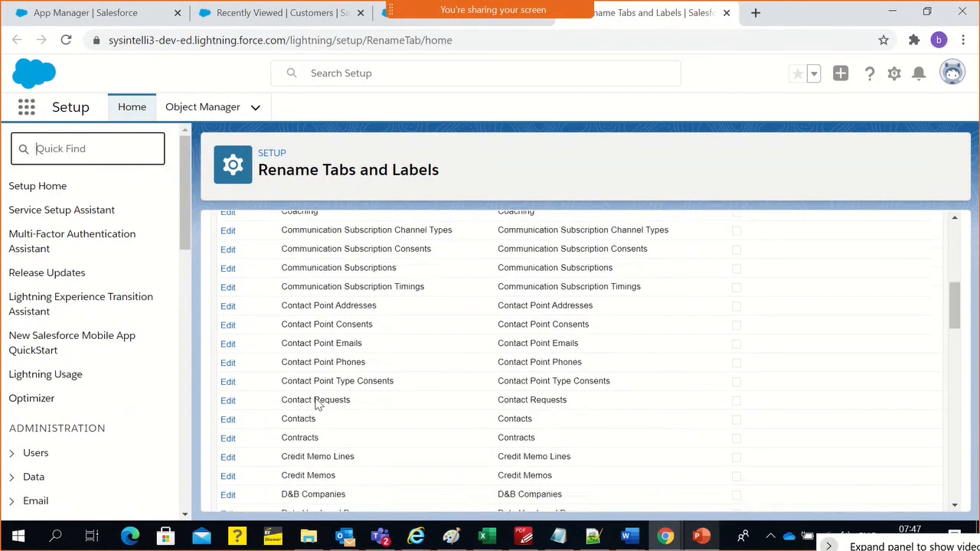
scroll(320, 398, "up", 2)
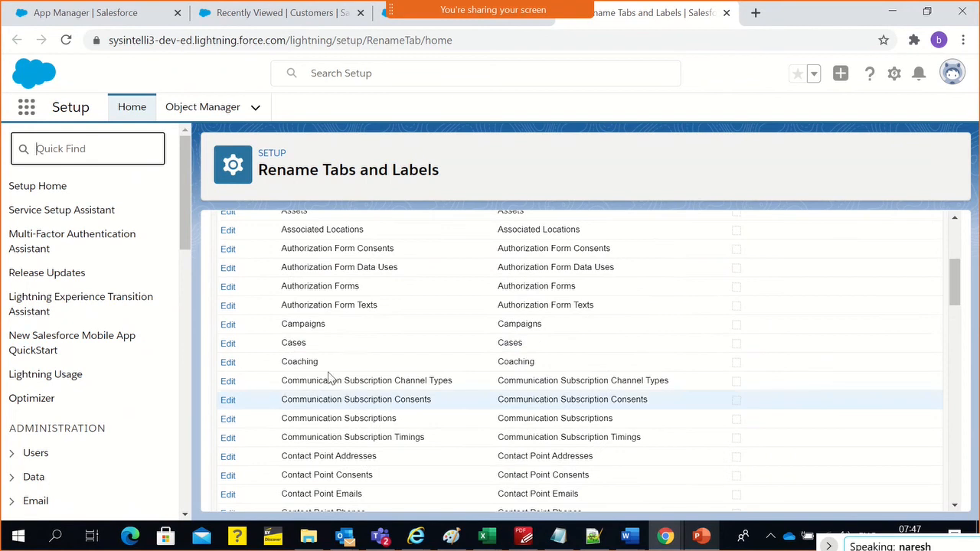
double_click(288, 341)
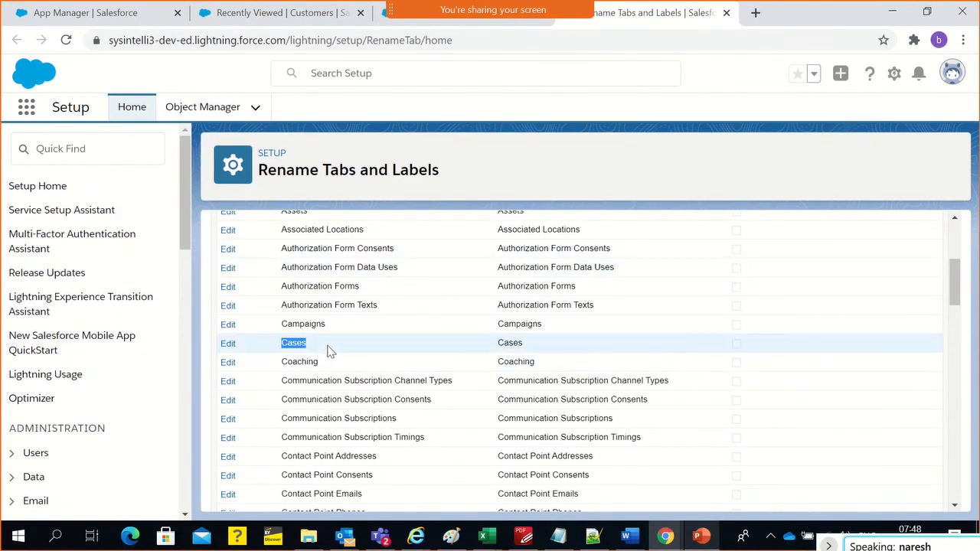
scroll(329, 370, "up", 2)
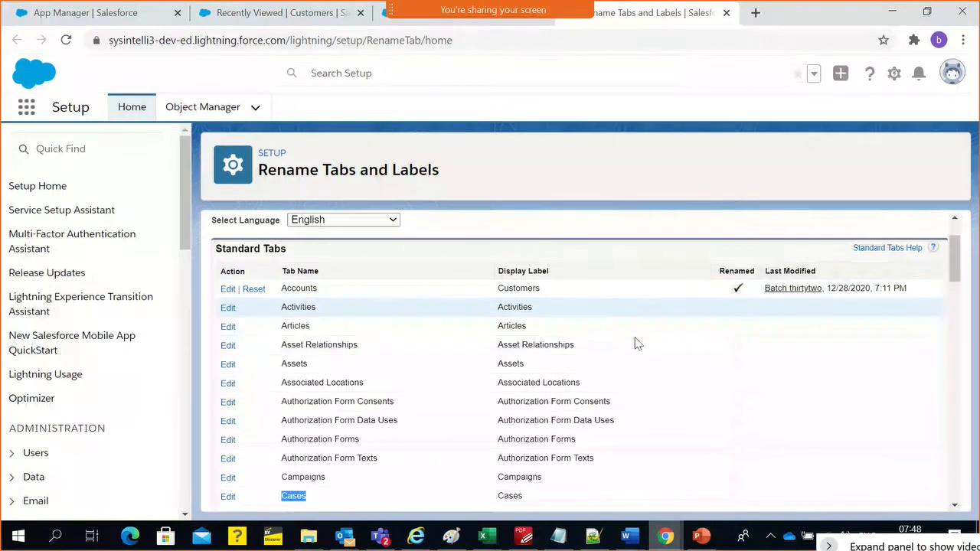
scroll(620, 360, "down", 2)
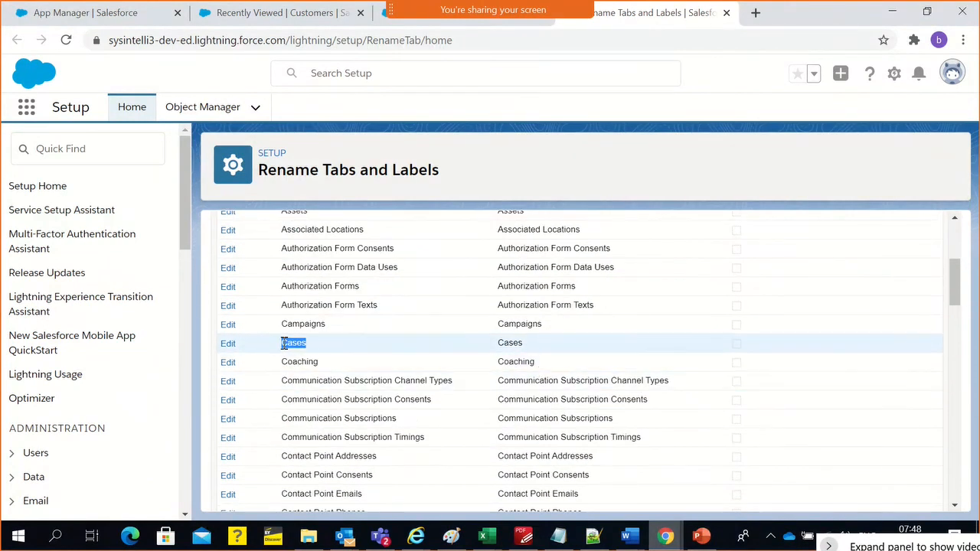
scroll(391, 348, "up", 3)
scroll(398, 361, "up", 1)
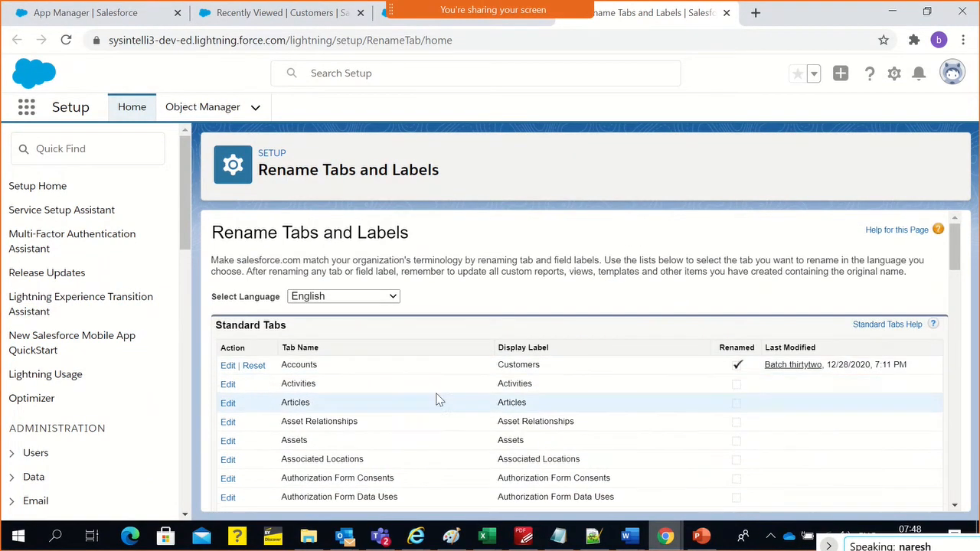
double_click(536, 366)
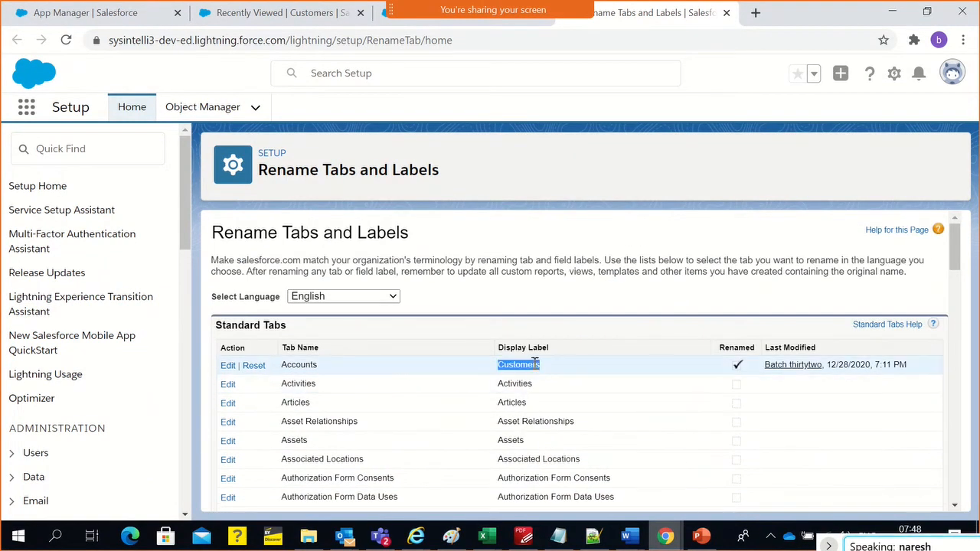
left_click(549, 309)
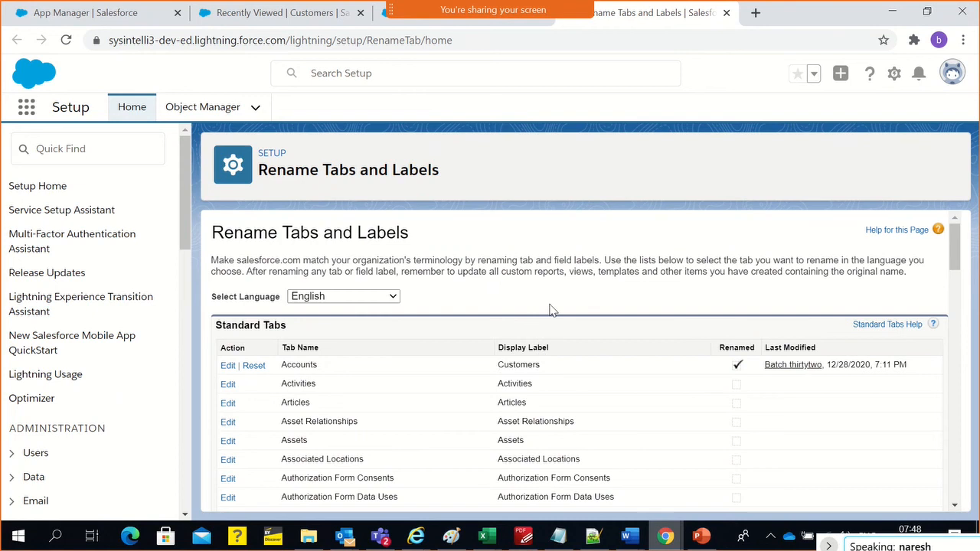
Edit the Accounts tab's names, setting the singular to Account and the plural to Accounts, and continue to the field labels
left_click(228, 365)
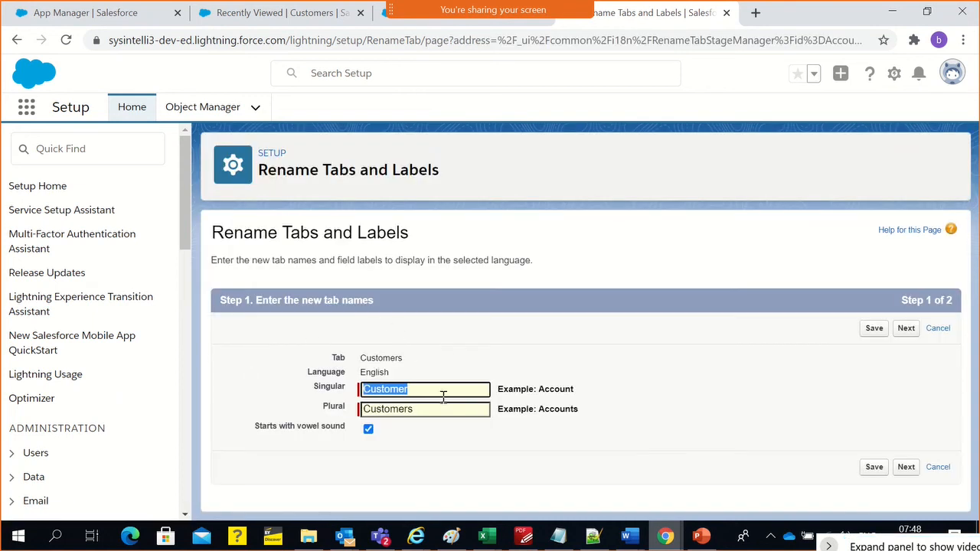
type("Account")
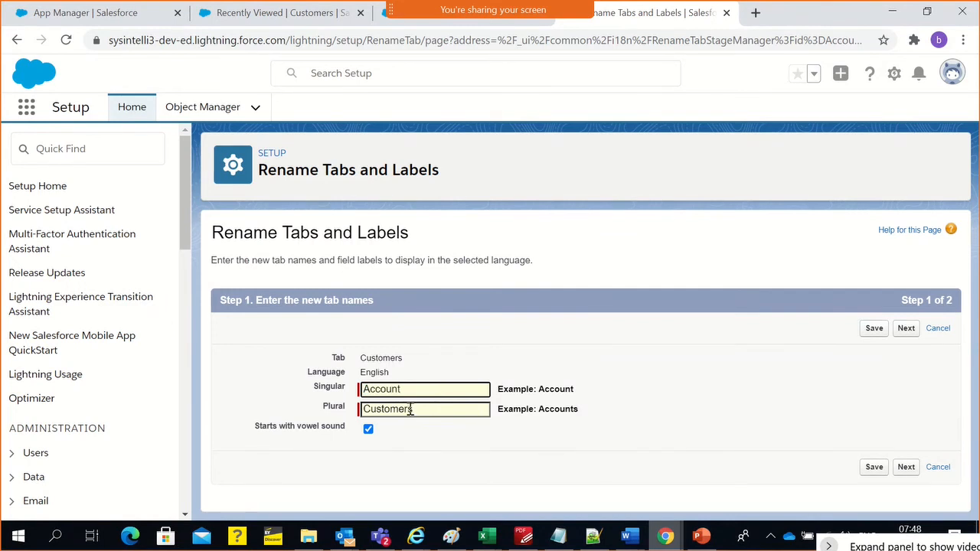
left_click_drag(411, 410, 342, 414)
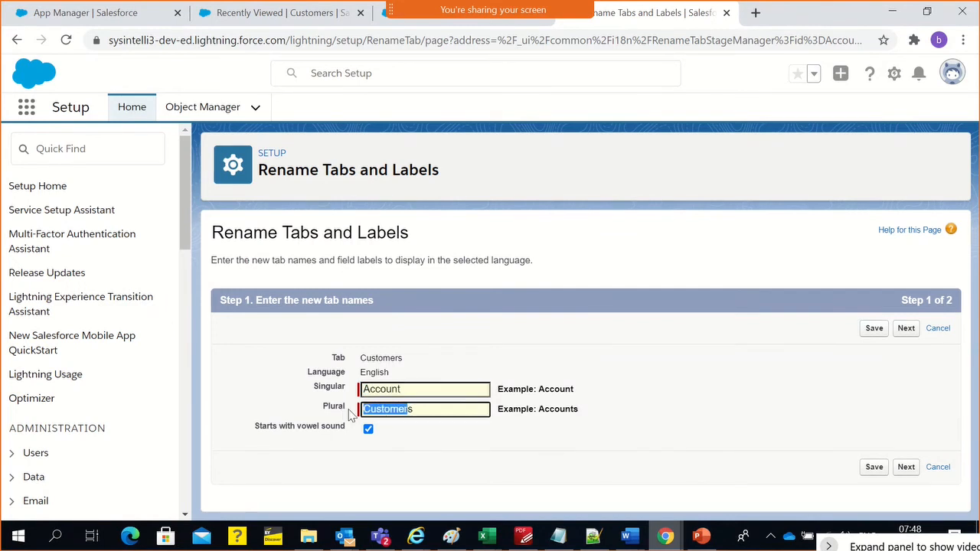
type("Accounts")
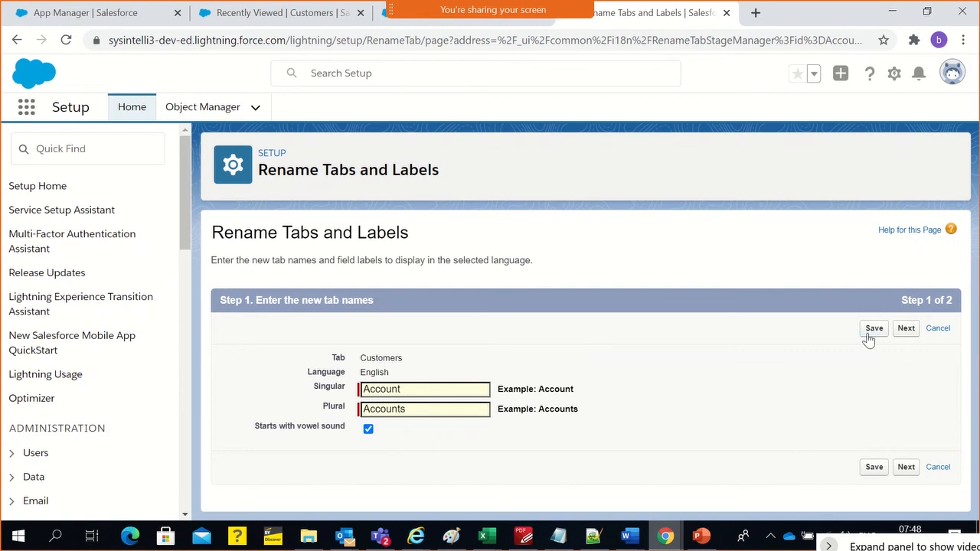
left_click(908, 330)
Review the auto-populated standard field labels and other labels for the Accounts tab, and save the renaming
scroll(622, 358, "down", 20)
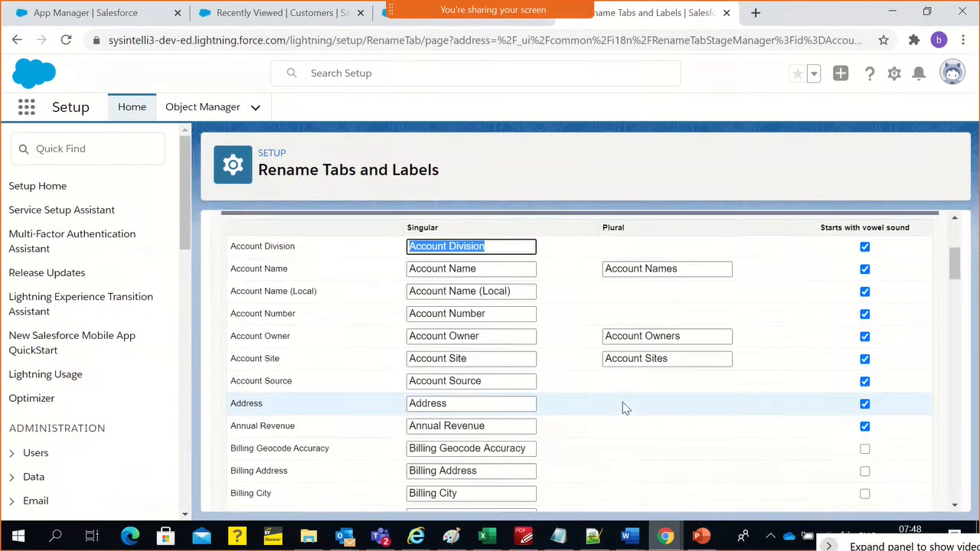
scroll(621, 442, "down", 5)
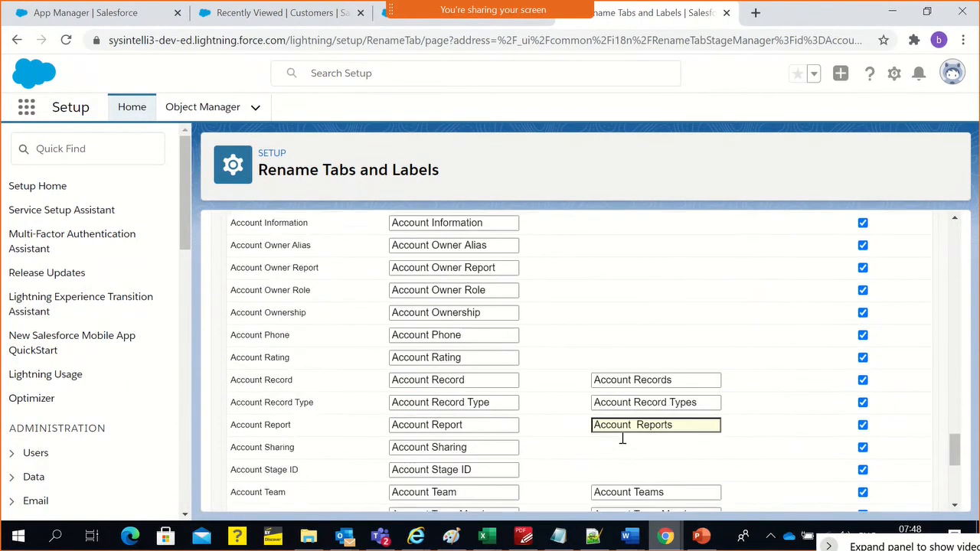
scroll(621, 437, "up", 4)
scroll(622, 438, "up", 3)
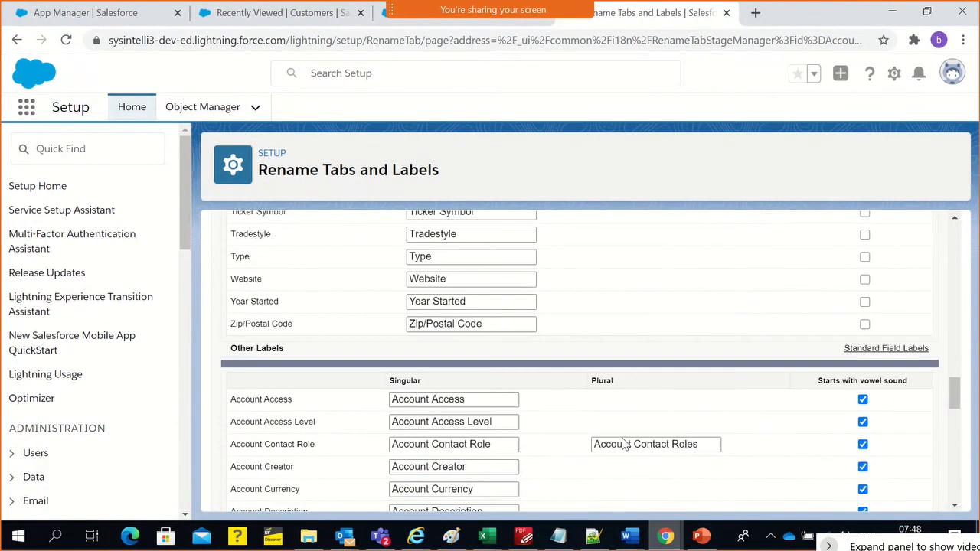
scroll(623, 444, "up", 15)
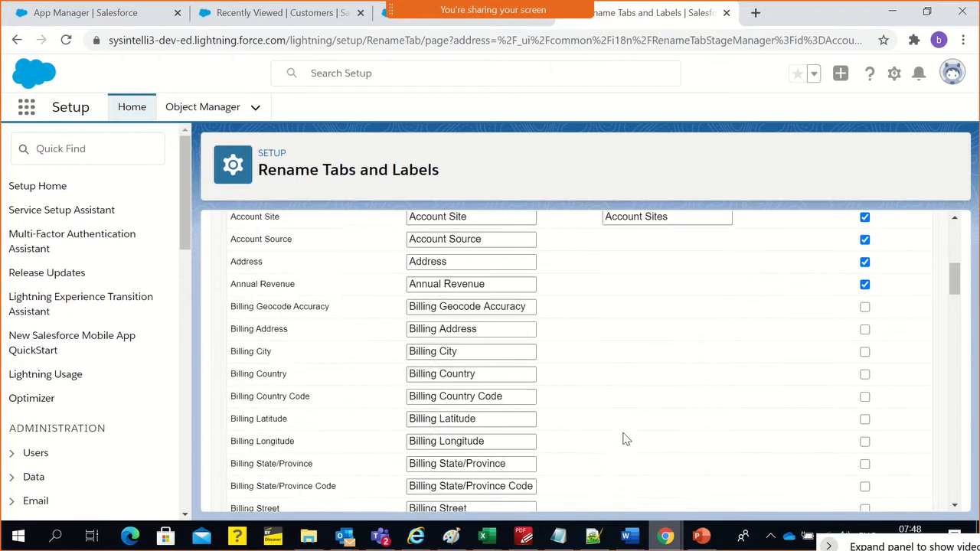
scroll(624, 439, "up", 6)
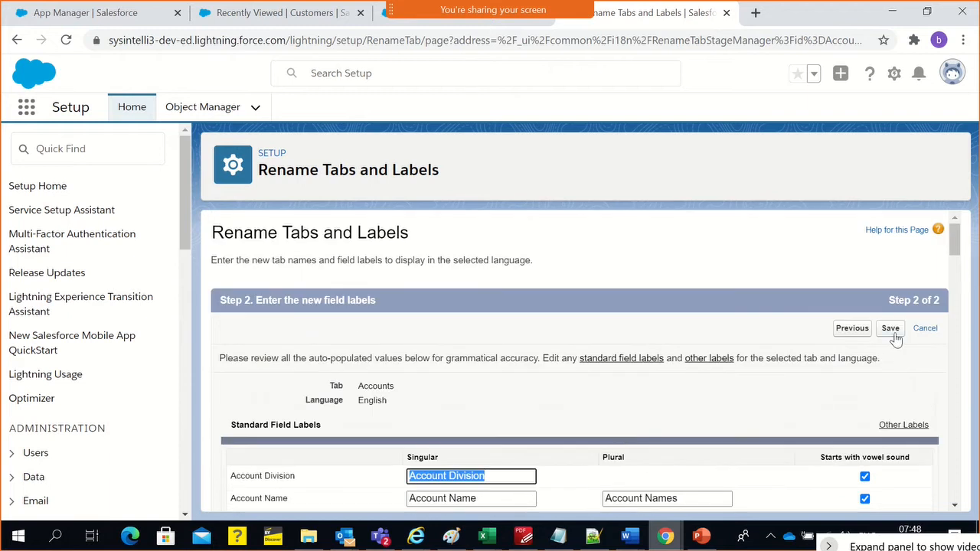
left_click(892, 334)
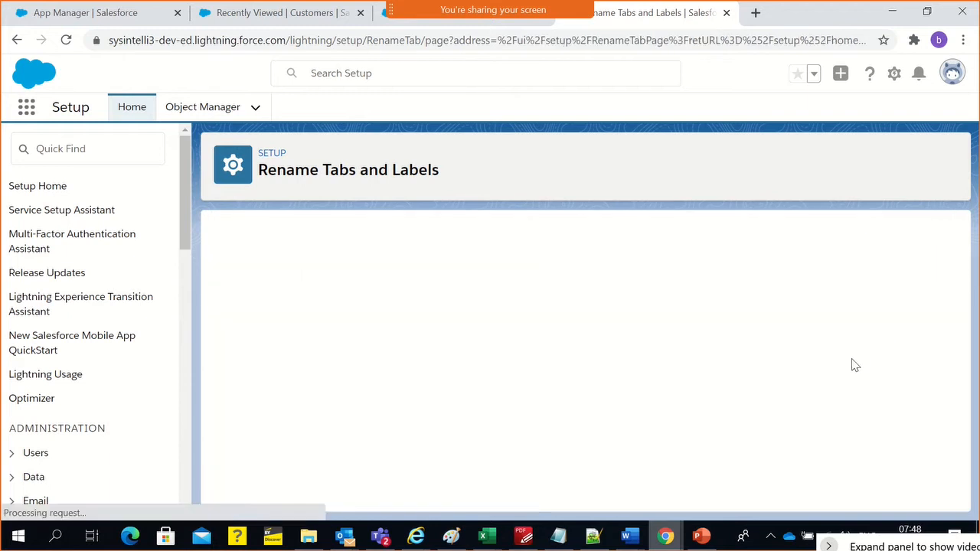
Check the renamed Accounts label in the tab list, the International Private Bank app and its list view names
double_click(530, 366)
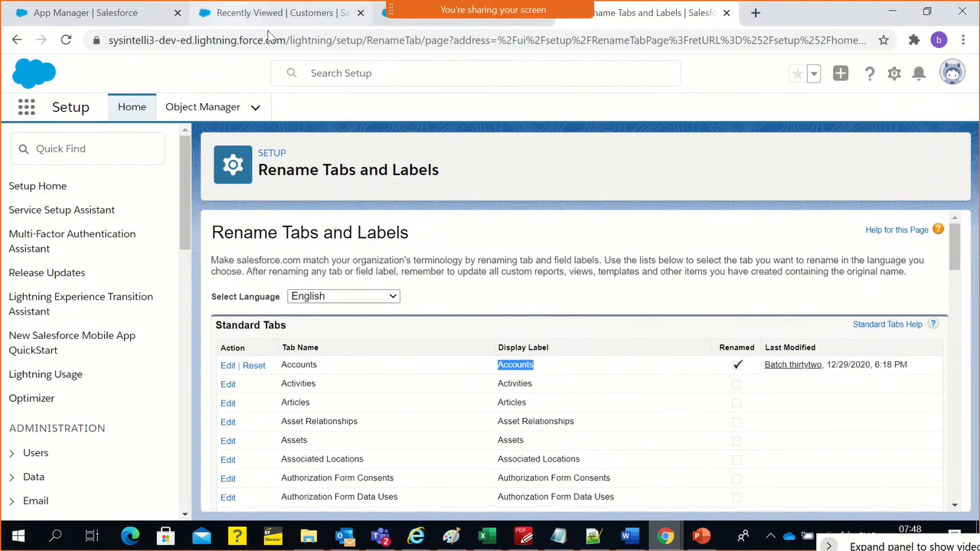
left_click(474, 26)
left_click(420, 42)
left_click(288, 16)
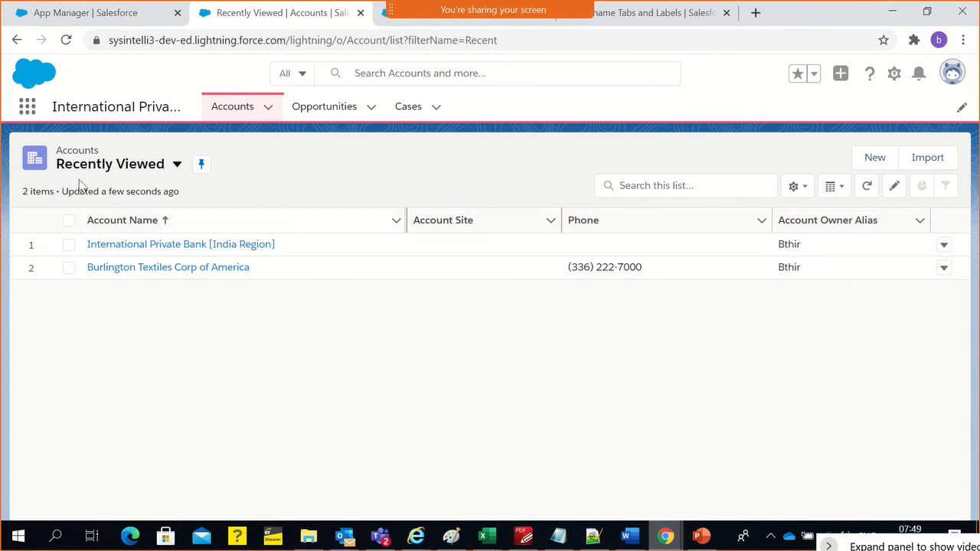
left_click(117, 165)
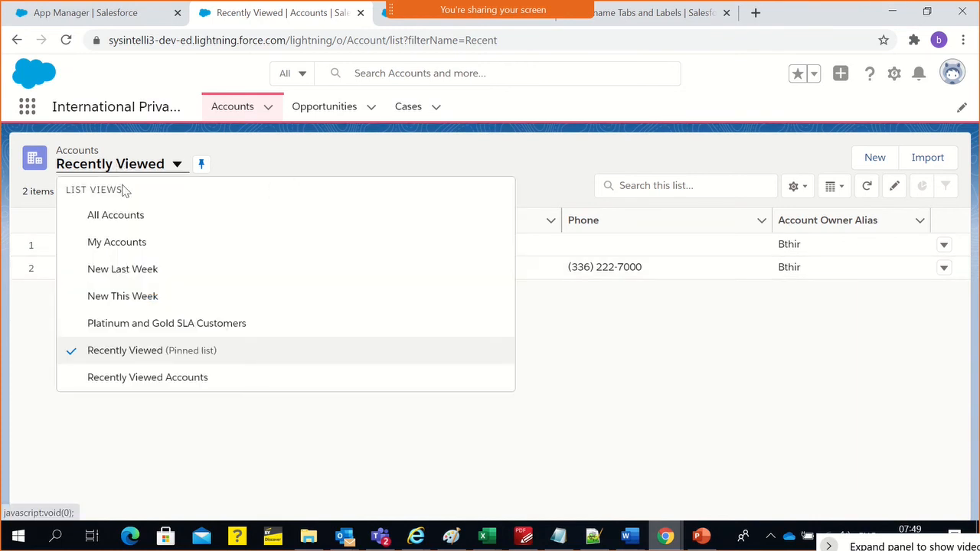
left_click(383, 157)
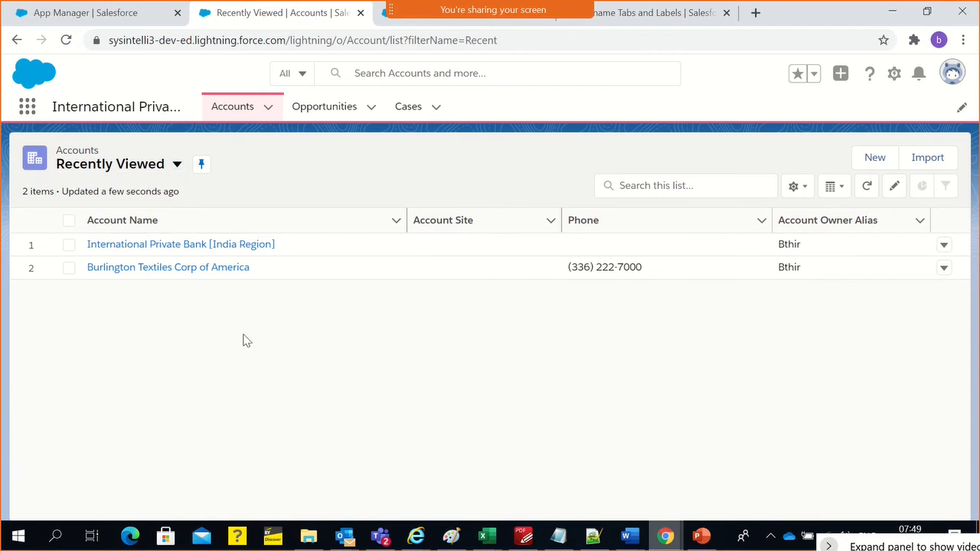
left_click(82, 173)
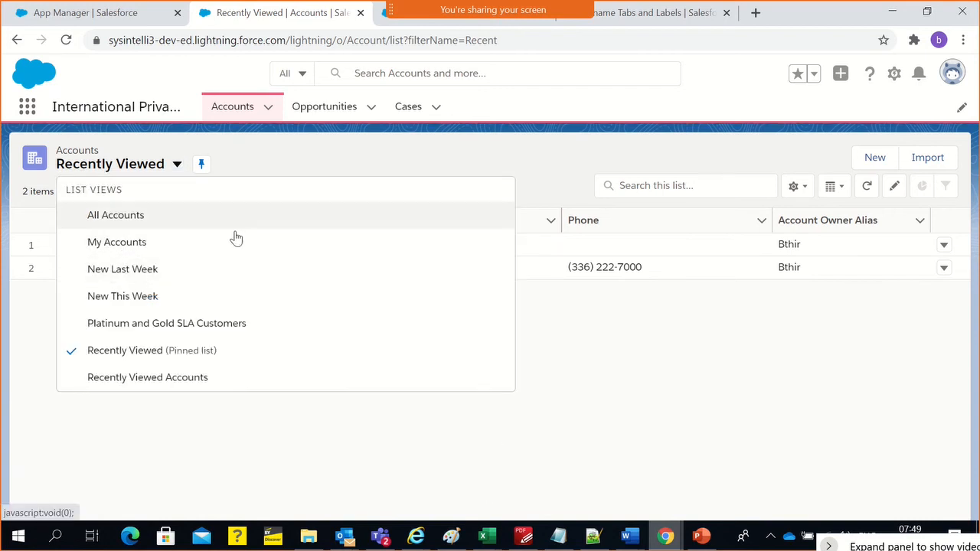
left_click(591, 368)
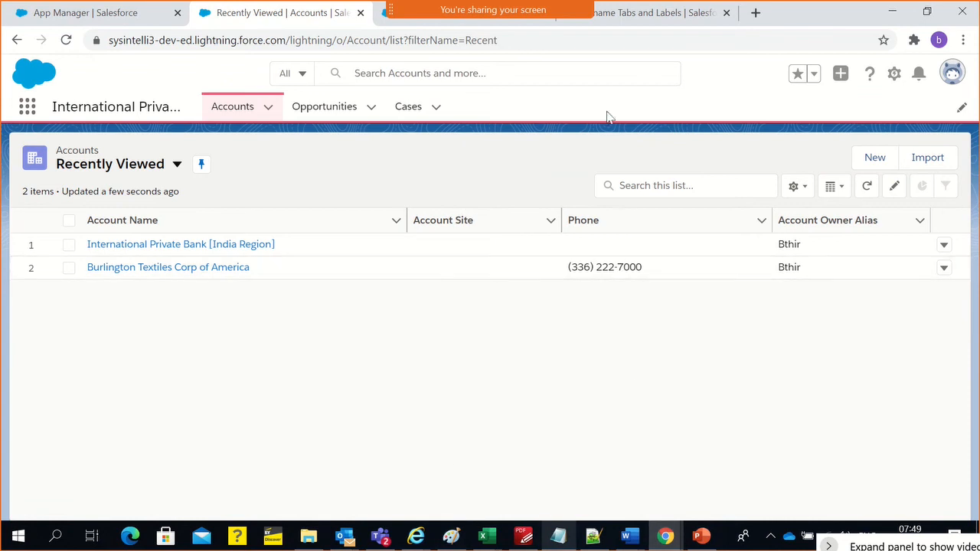
Return to the Payment Info object in Setup and start a new custom field under Fields & Relationships
left_click(383, 19)
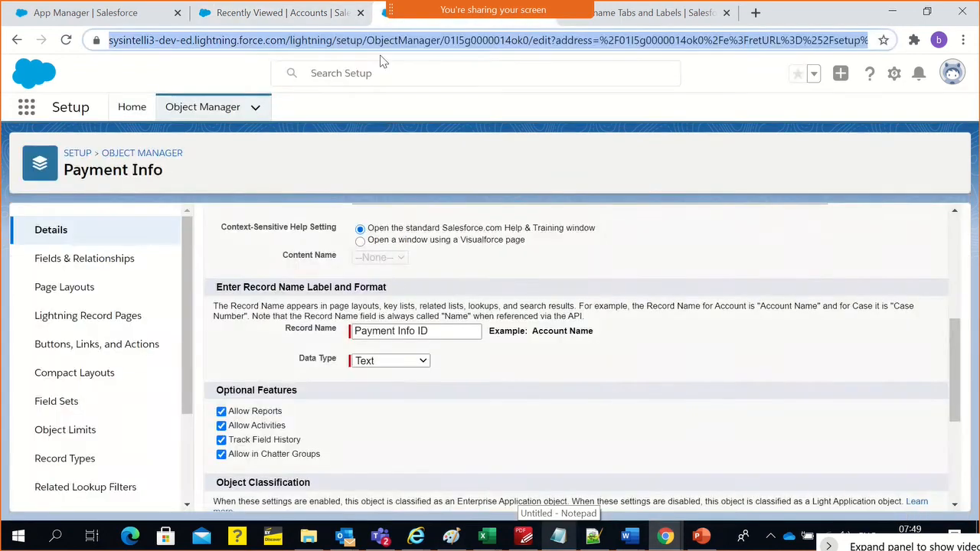
scroll(414, 479, "down", 3)
scroll(262, 407, "up", 7)
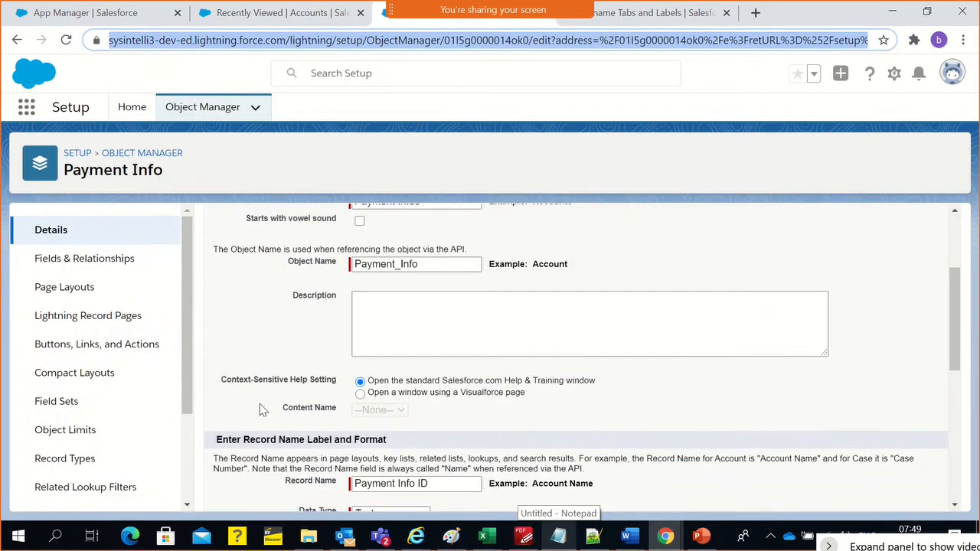
left_click(109, 272)
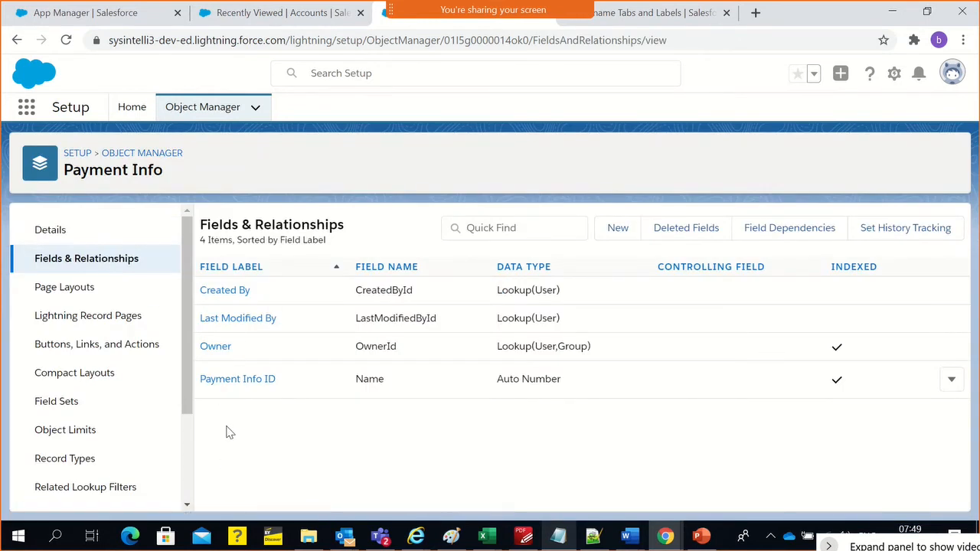
left_click(633, 231)
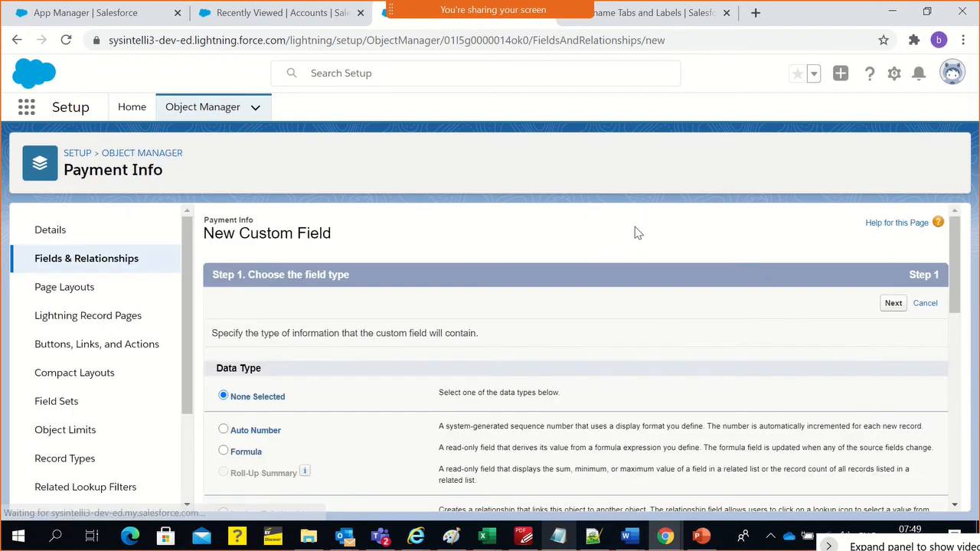
Examine the Auto Number description in the data type list and select Auto Number as the field type
scroll(430, 427, "down", 1)
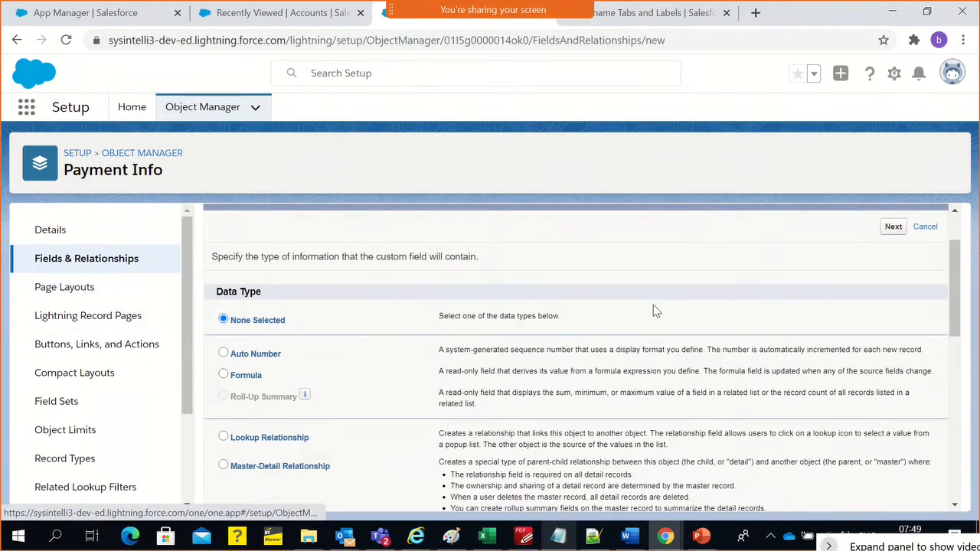
scroll(620, 311, "up", 1)
scroll(348, 368, "down", 1)
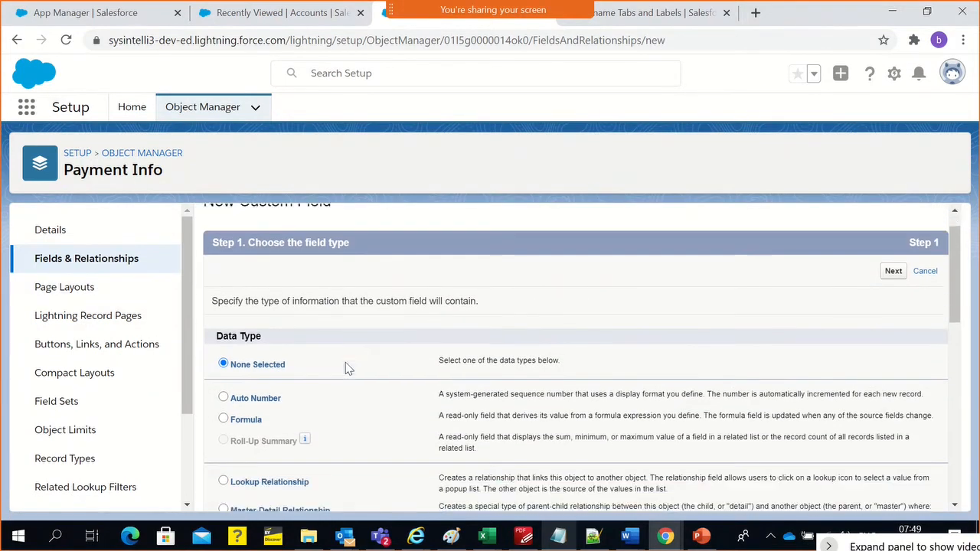
scroll(349, 368, "down", 2)
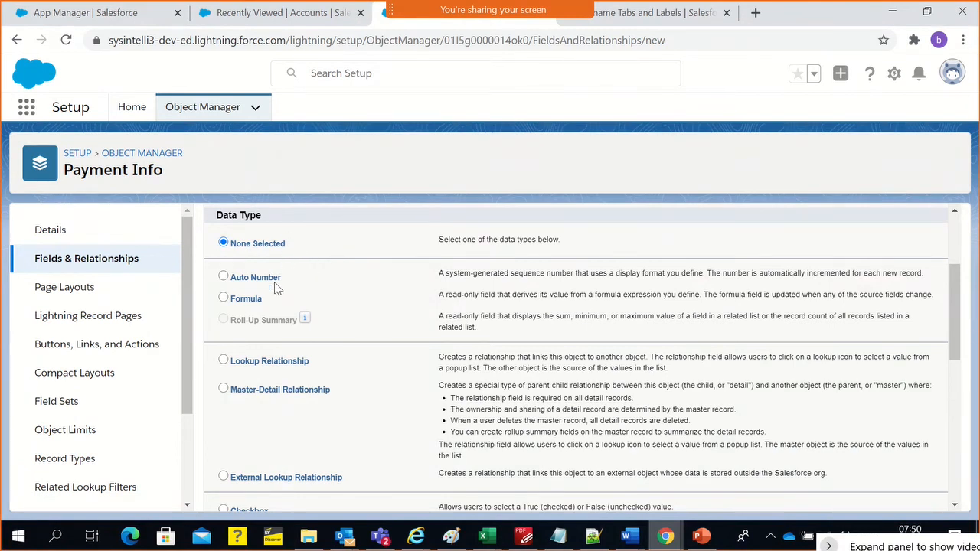
left_click_drag(438, 273, 620, 289)
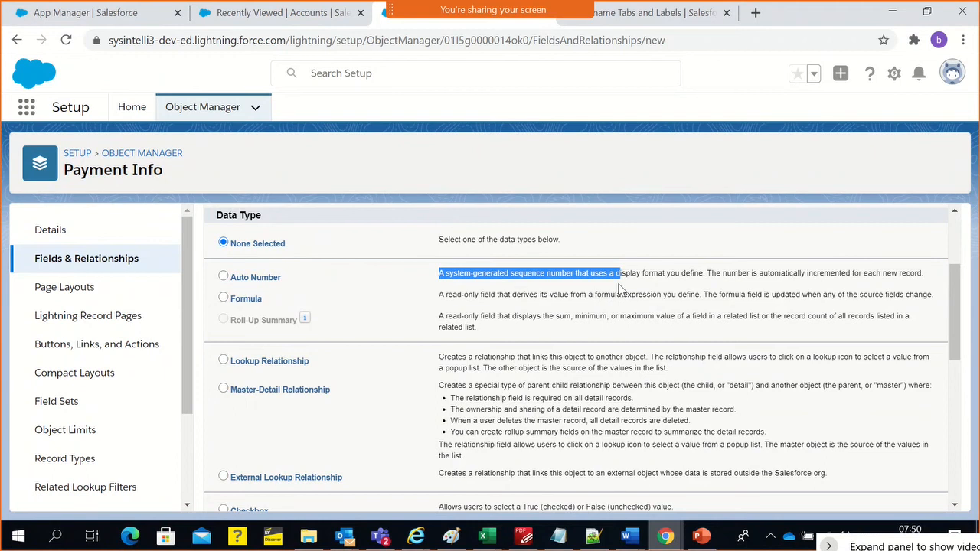
left_click(230, 278)
left_click(448, 291)
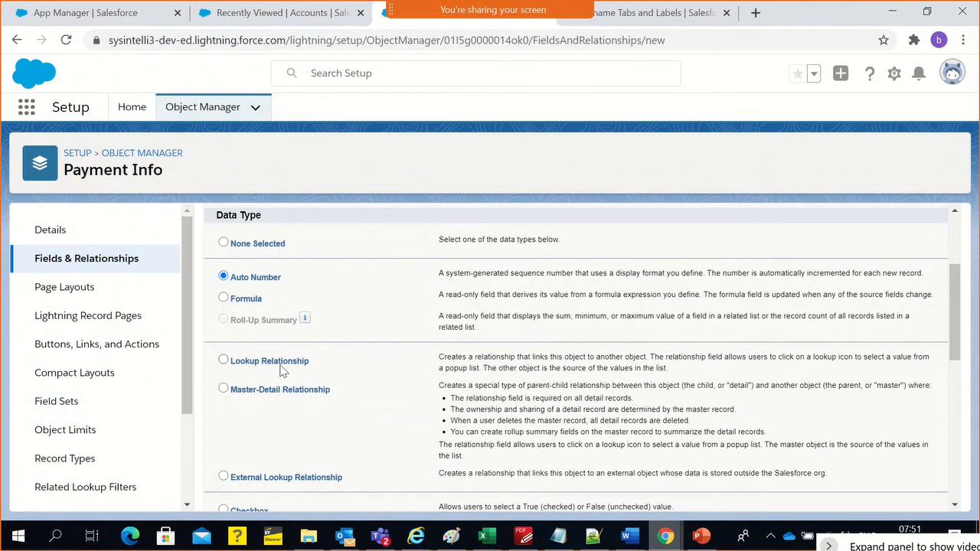
Select Lookup Relationship as the data type and read its description alongside the other relationship types
double_click(245, 362)
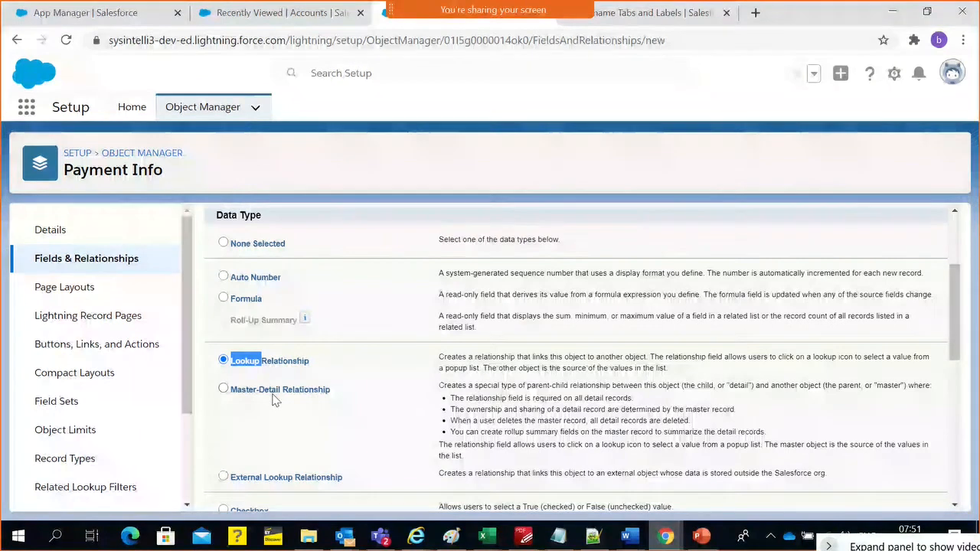
scroll(342, 398, "down", 3)
scroll(337, 389, "up", 2)
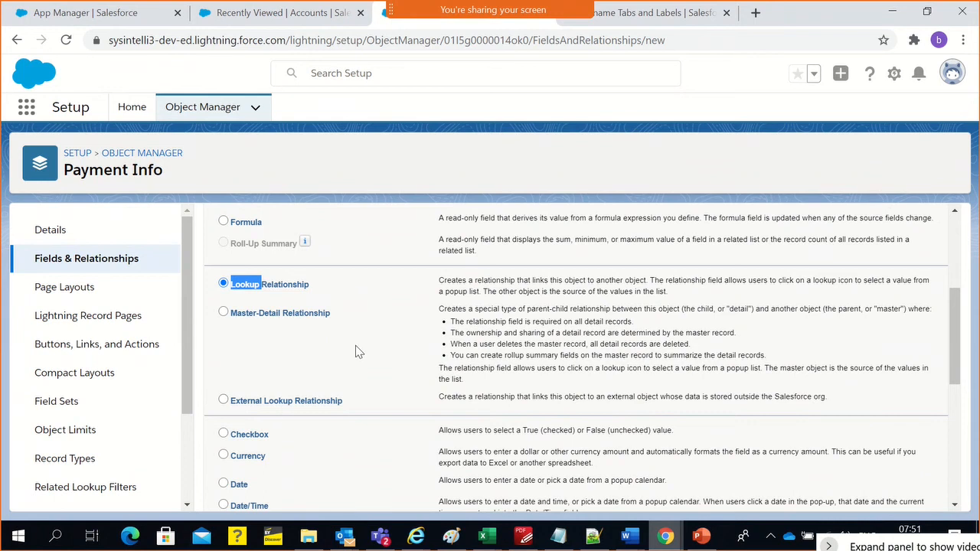
scroll(342, 350, "up", 1)
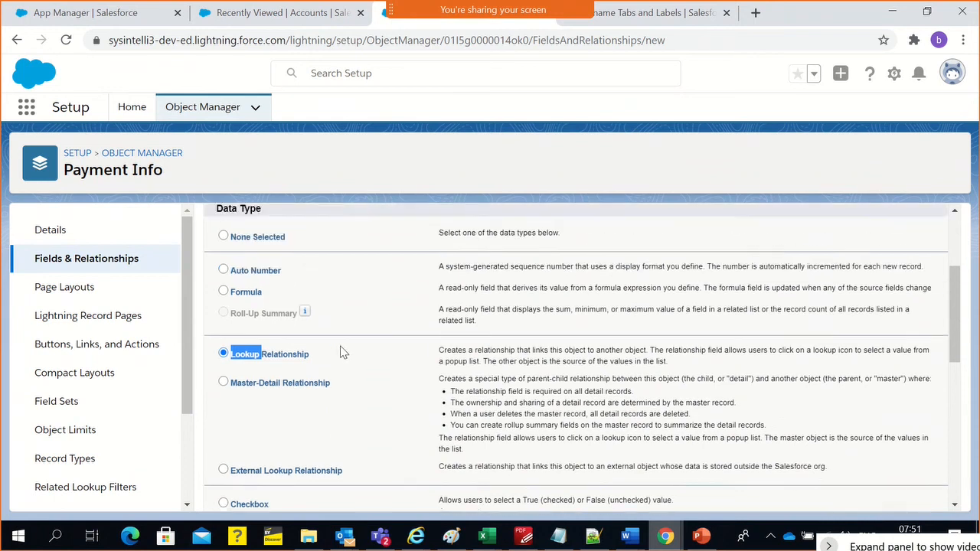
left_click(452, 354)
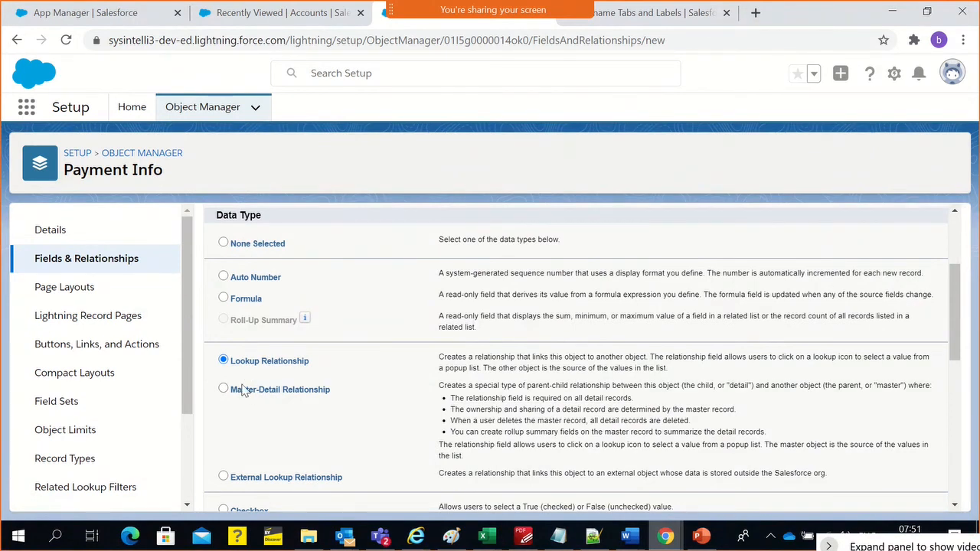
Examine the available data types and their descriptions, from the relationship types to Checkbox, Date, Number and Text
scroll(223, 393, "down", 1)
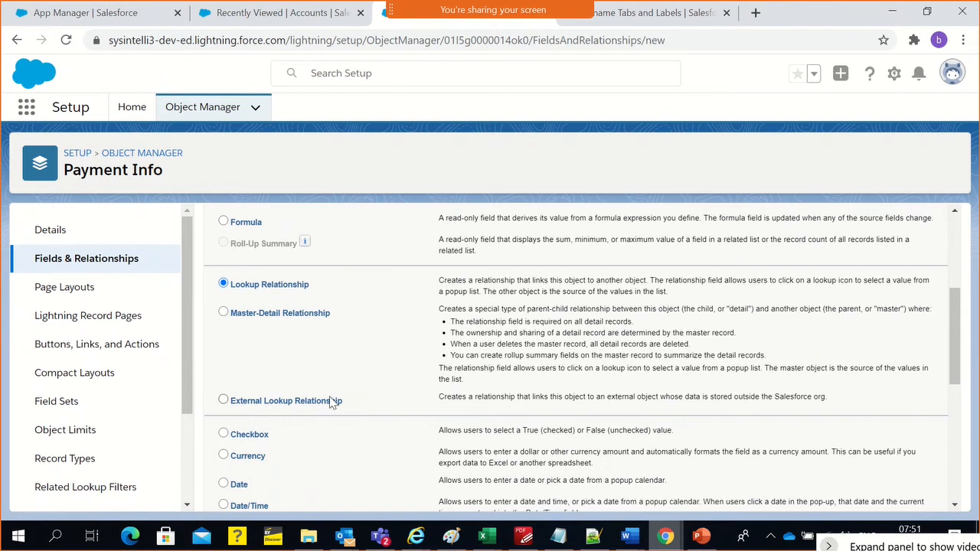
scroll(345, 433, "down", 1)
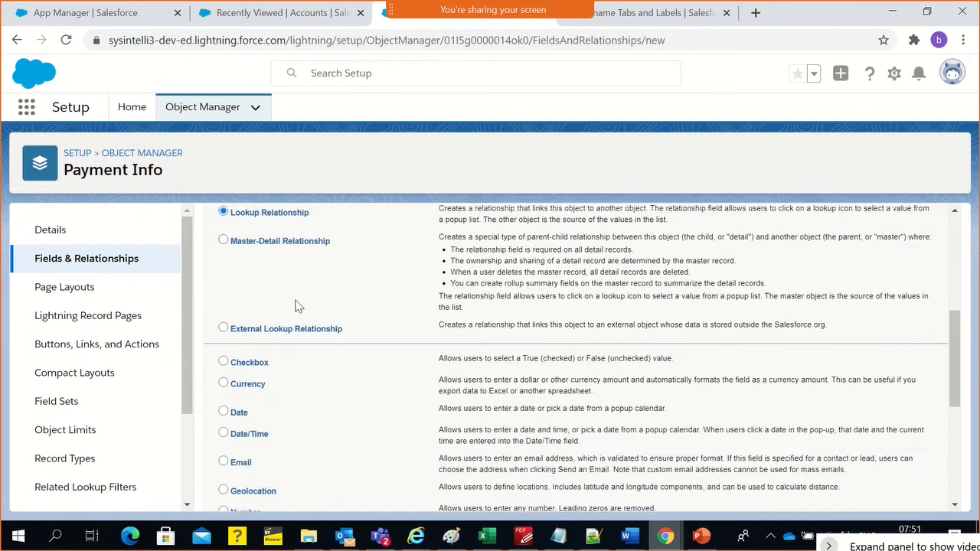
scroll(297, 305, "up", 4)
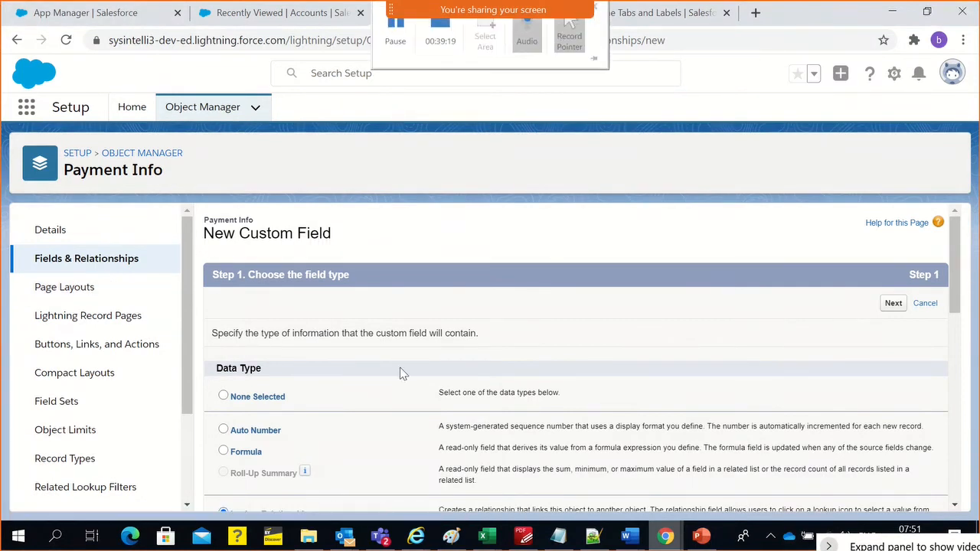
scroll(379, 383, "down", 1)
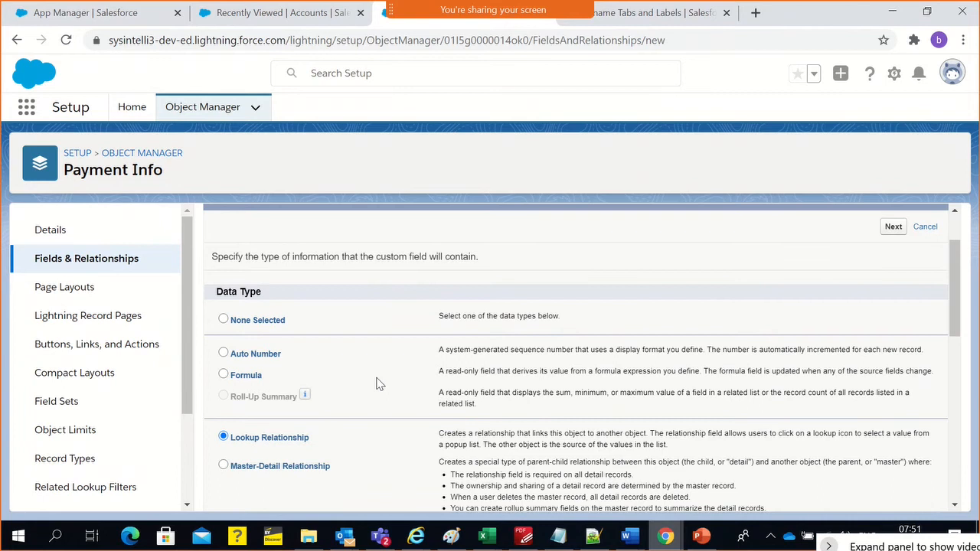
scroll(376, 383, "down", 5)
scroll(373, 389, "up", 2)
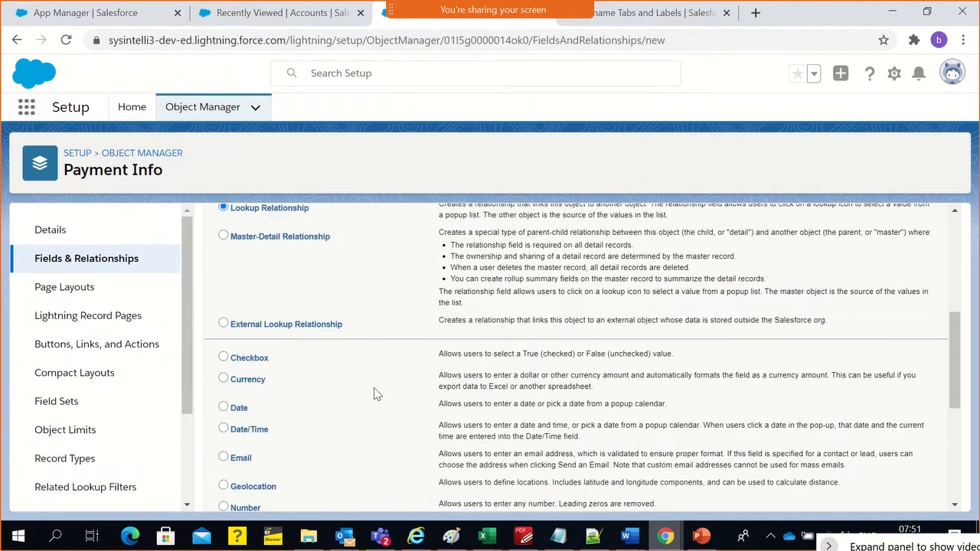
scroll(373, 387, "up", 1)
scroll(373, 388, "down", 2)
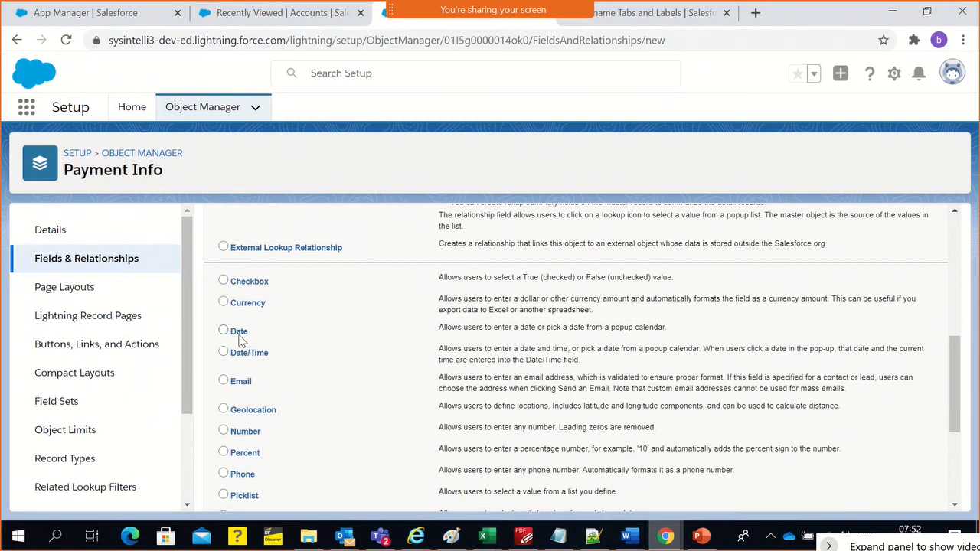
scroll(275, 341, "up", 8)
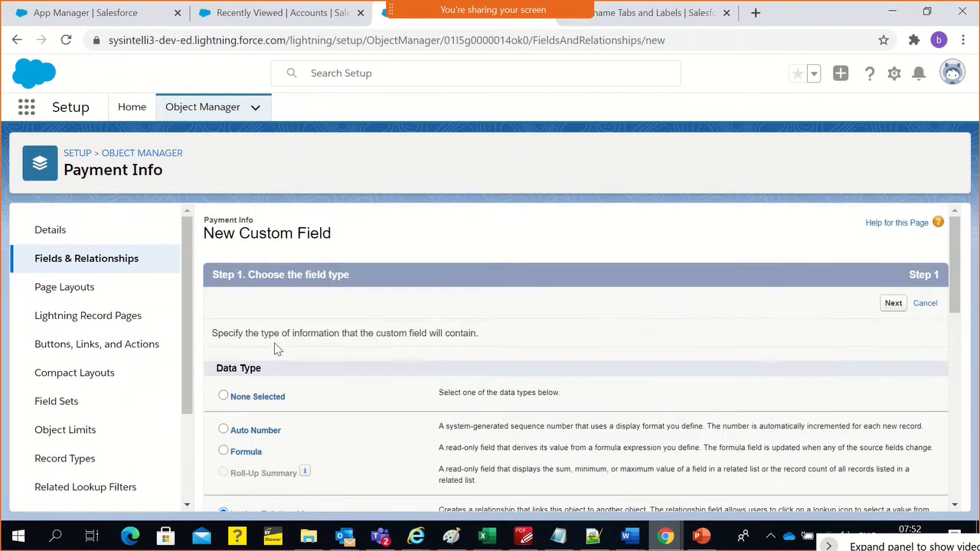
scroll(273, 346, "down", 9)
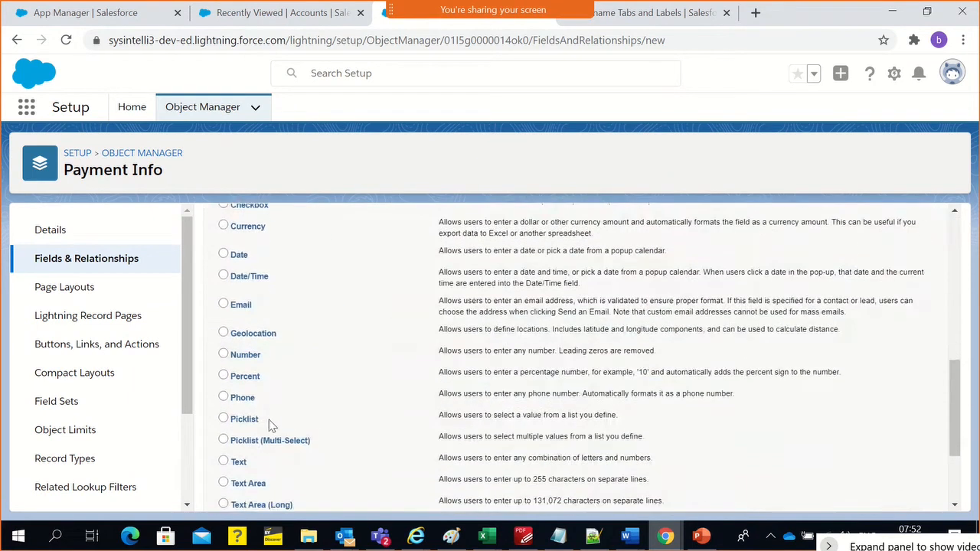
Try the Text and Picklist data types for the new field and review the remaining types down to URL
left_click(244, 464)
left_click(224, 419)
scroll(259, 362, "up", 1)
scroll(251, 352, "down", 2)
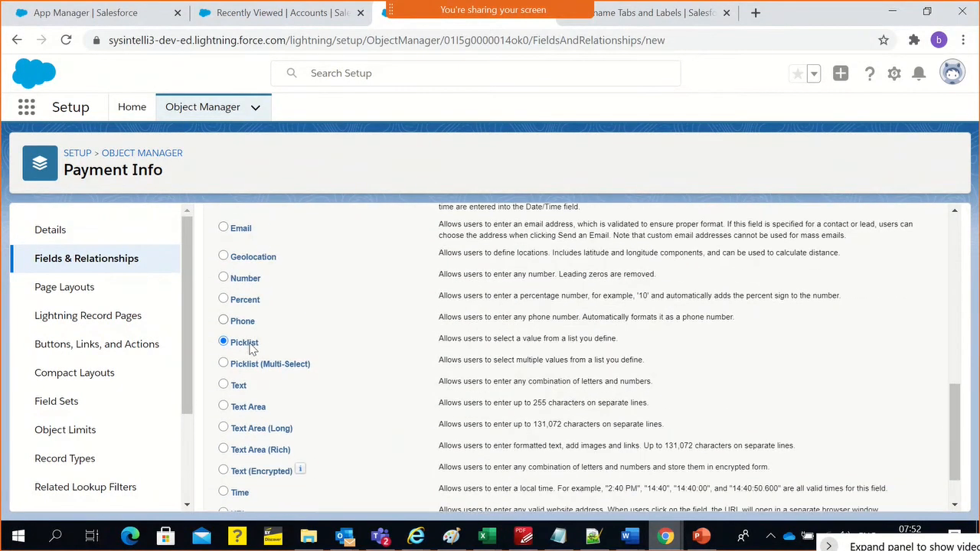
scroll(251, 349, "down", 1)
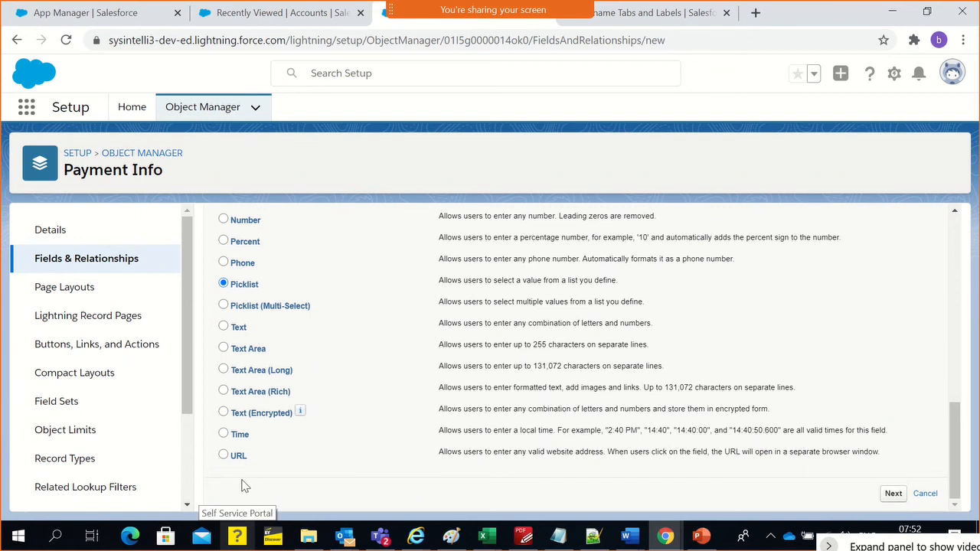
Choose Text as the new field's data type and continue to the field details
scroll(263, 458, "up", 1)
scroll(263, 457, "up", 2)
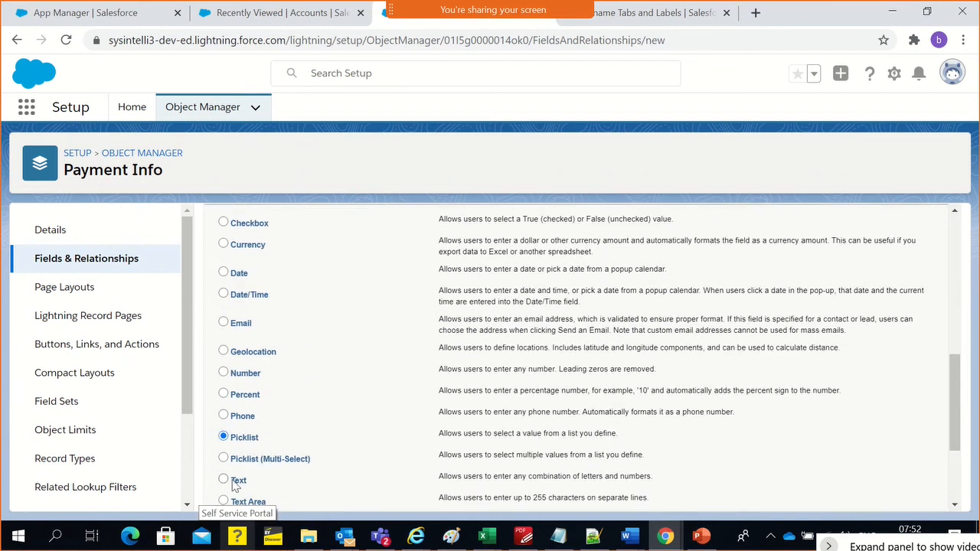
left_click(248, 478)
scroll(756, 403, "down", 3)
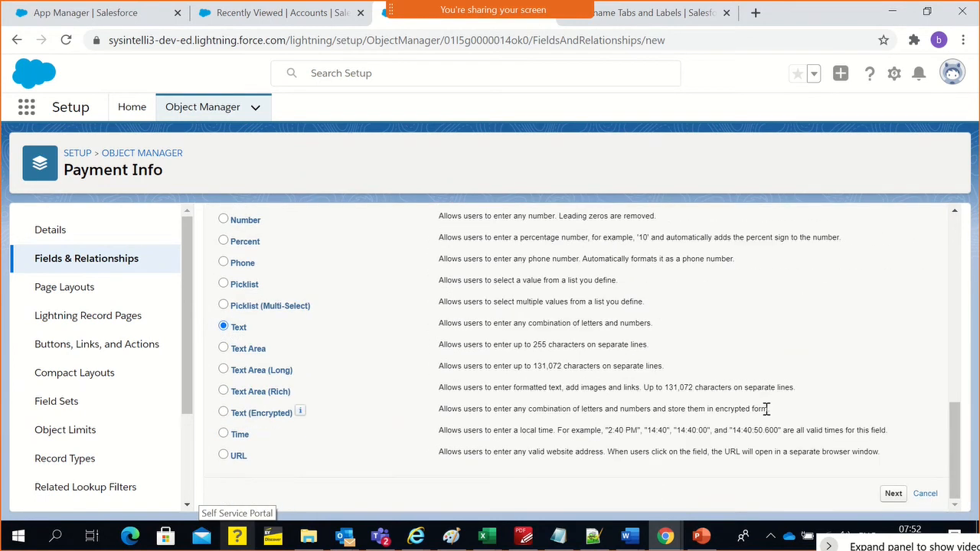
left_click(894, 494)
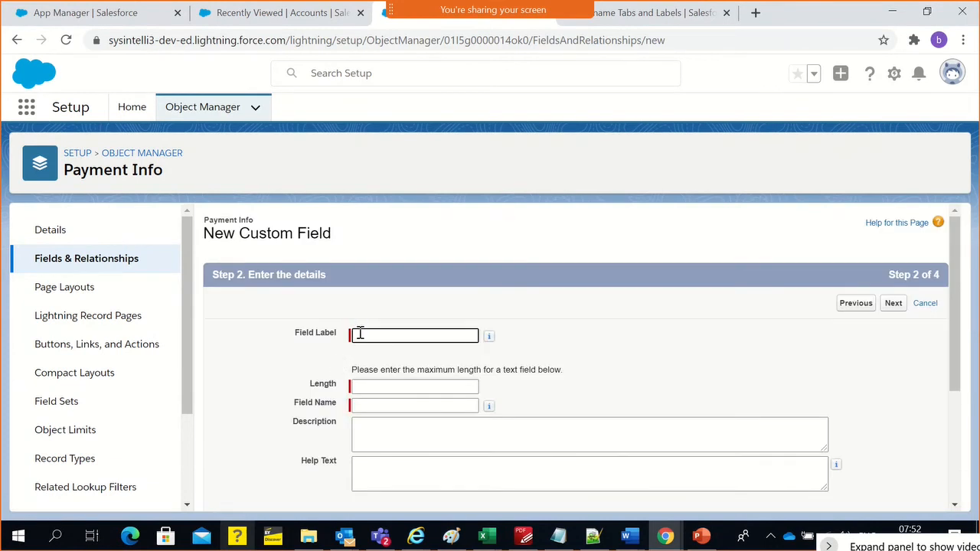
Label the field Payment Card Number, set its length to 18, and continue to field-level security
type("Payment Card Number")
left_click(363, 388)
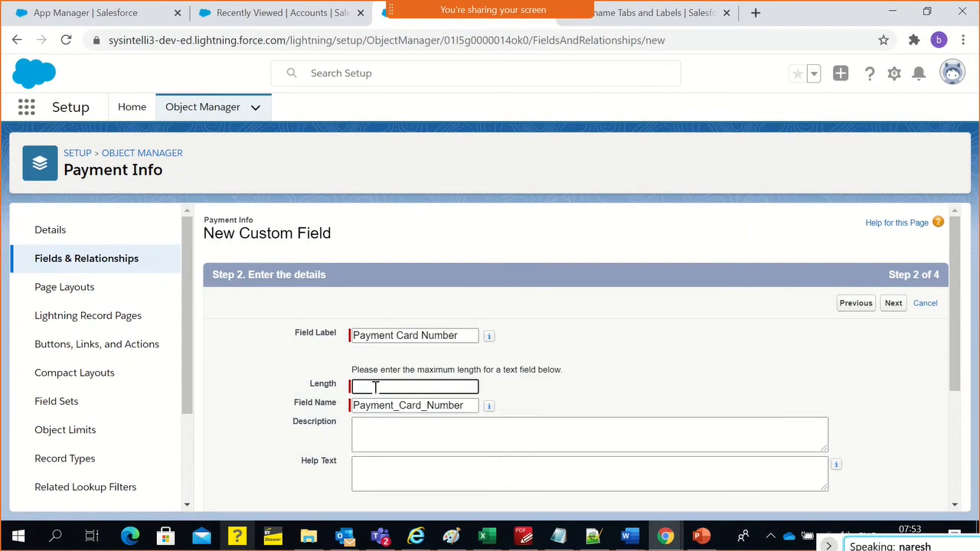
type("1")
key("BackSpace")
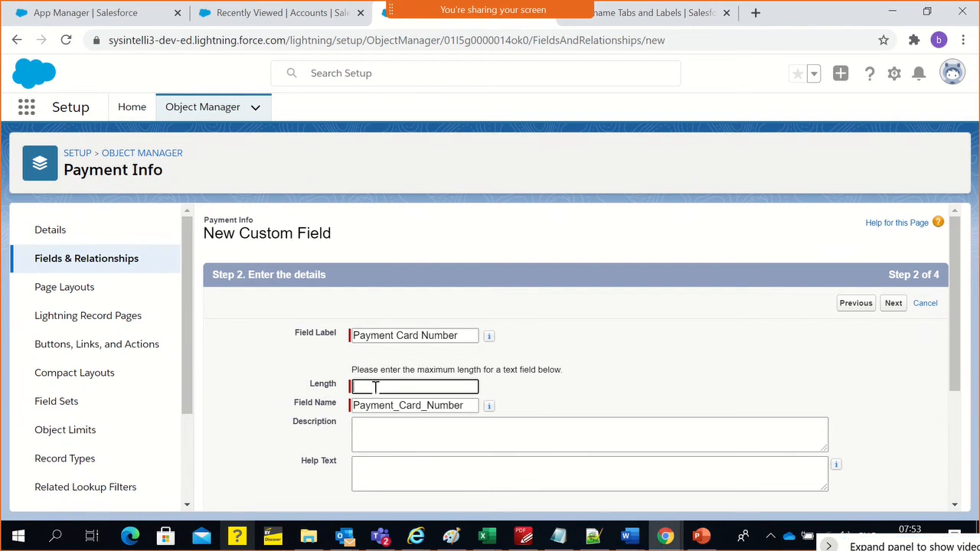
type("18")
scroll(500, 460, "down", 2)
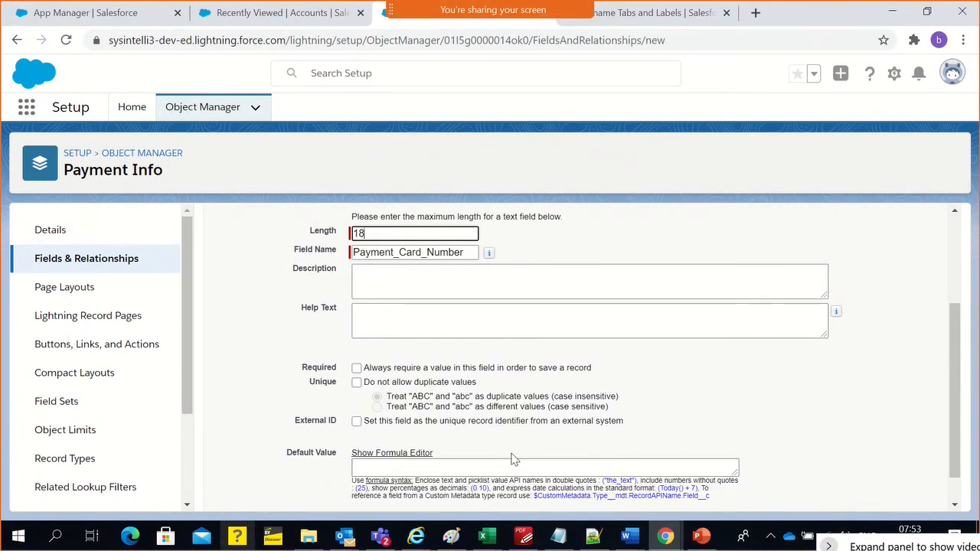
scroll(514, 459, "down", 1)
scroll(514, 473, "up", 3)
left_click(895, 304)
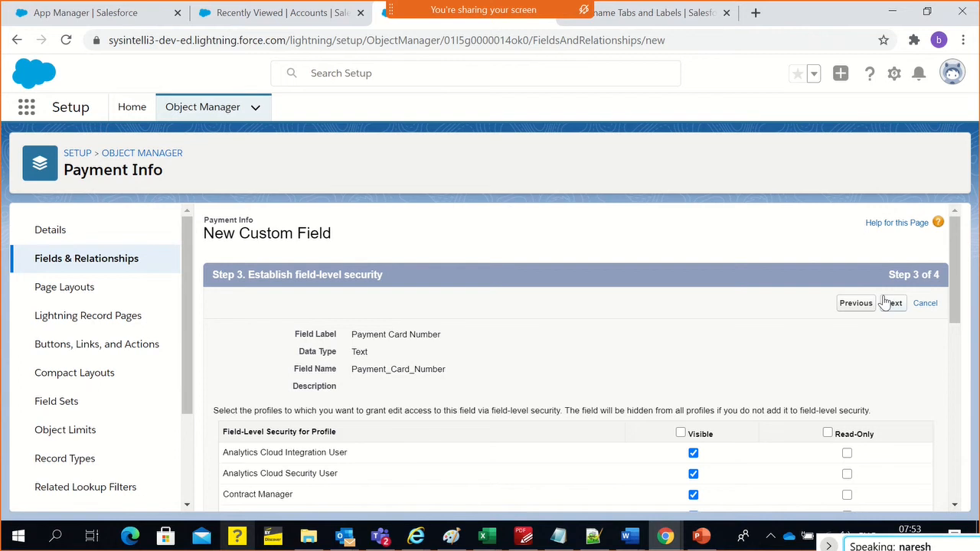
Review the profiles and their default access in the field-level security table for the Payment Info field
scroll(579, 396, "down", 3)
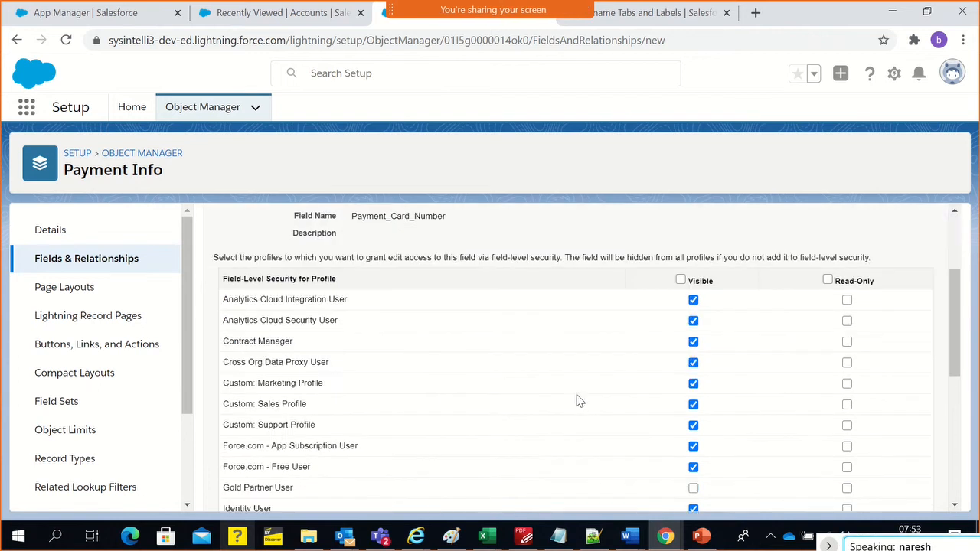
scroll(541, 424, "down", 4)
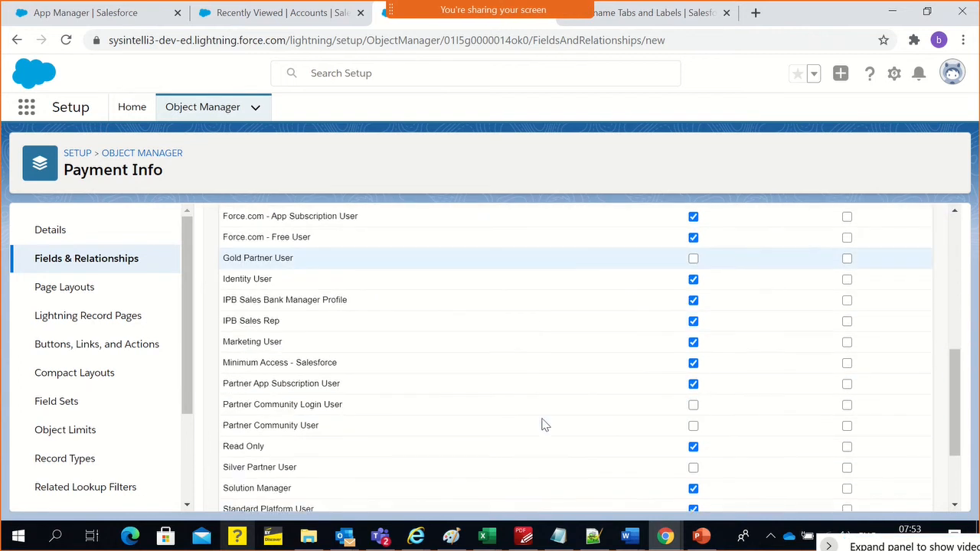
scroll(540, 434, "up", 1)
scroll(540, 432, "up", 6)
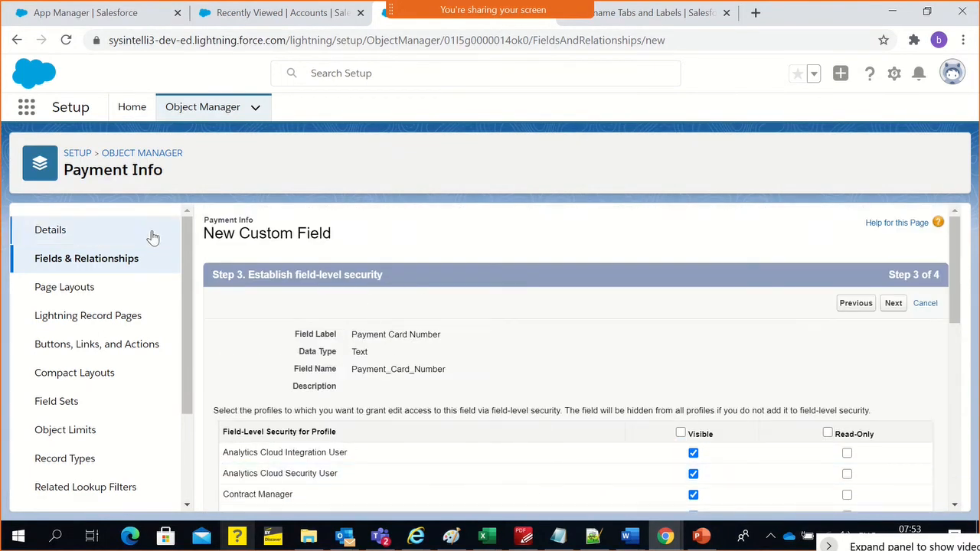
double_click(119, 170)
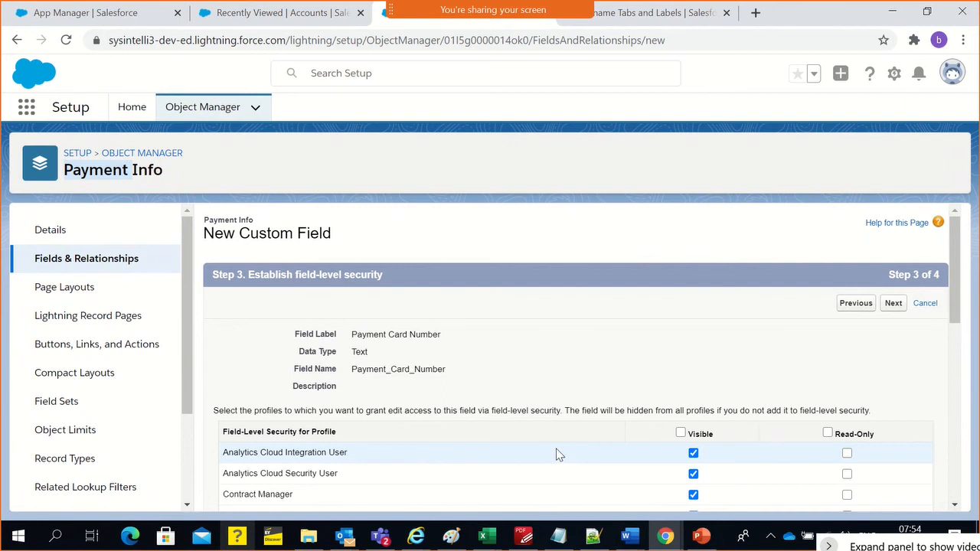
triple_click(93, 170)
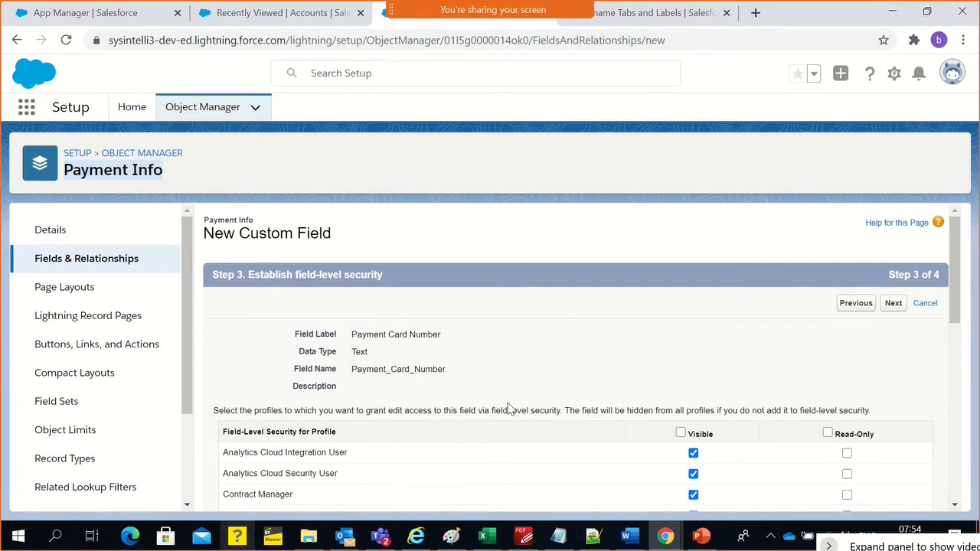
Clear the Visible setting for all profiles in the field-level security table
scroll(620, 377, "down", 2)
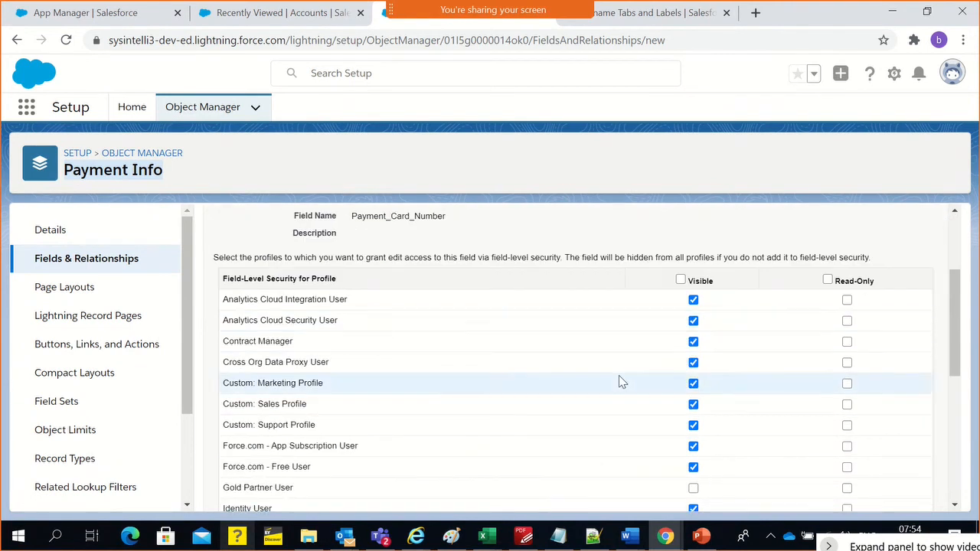
left_click(681, 280)
left_click(681, 279)
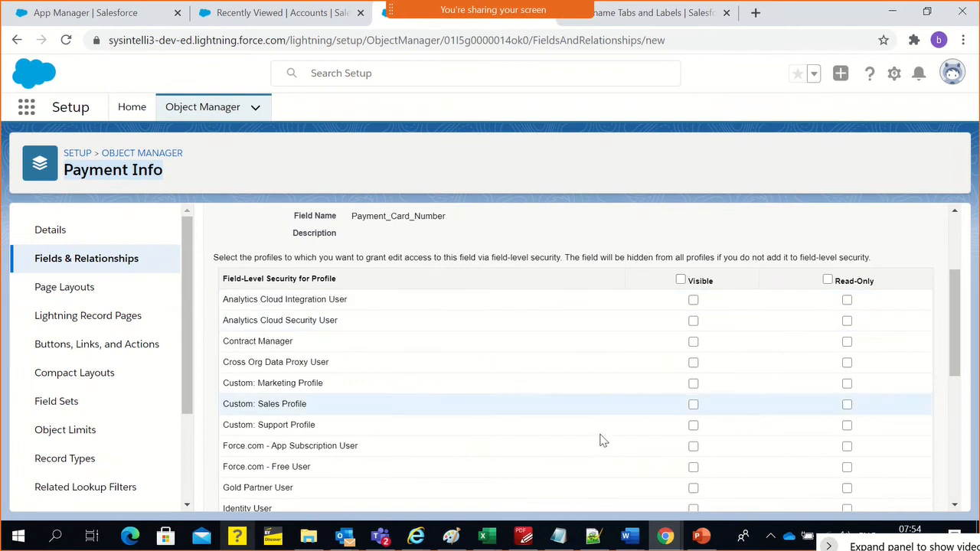
scroll(601, 439, "down", 5)
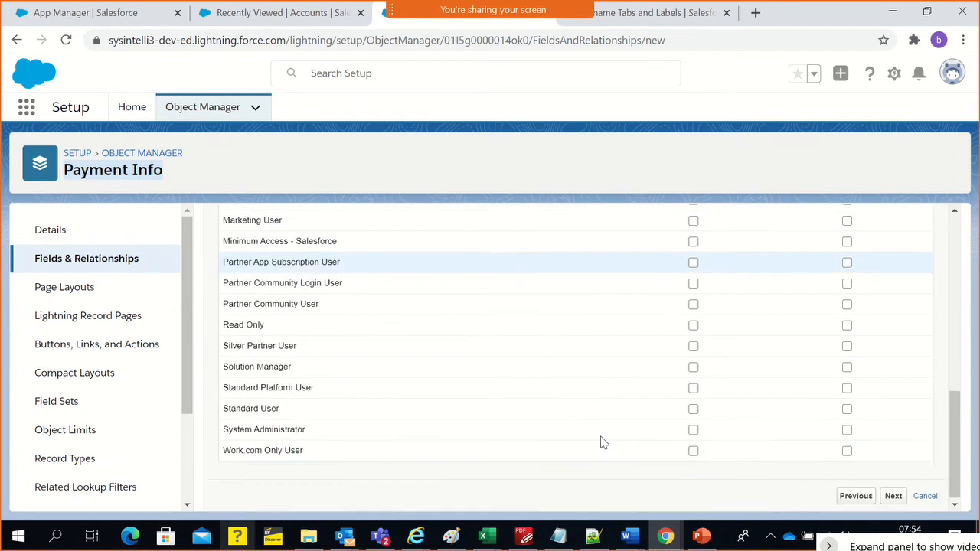
Make the Payment Card Number field visible to the System Administrator, IPB Sales Bank Manager Profile and IPB Sales Rep profiles
left_click(692, 429)
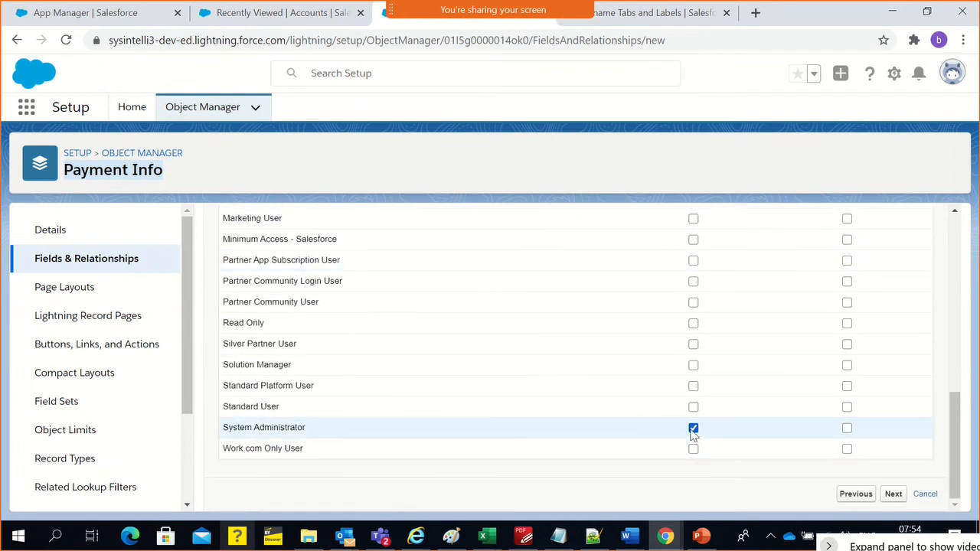
scroll(692, 430, "up", 2)
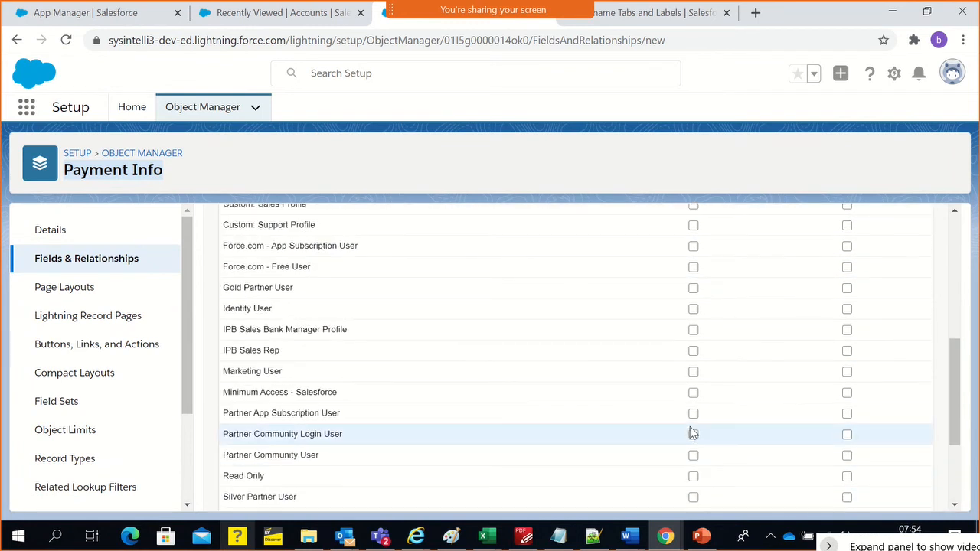
left_click(693, 330)
scroll(508, 442, "up", 2)
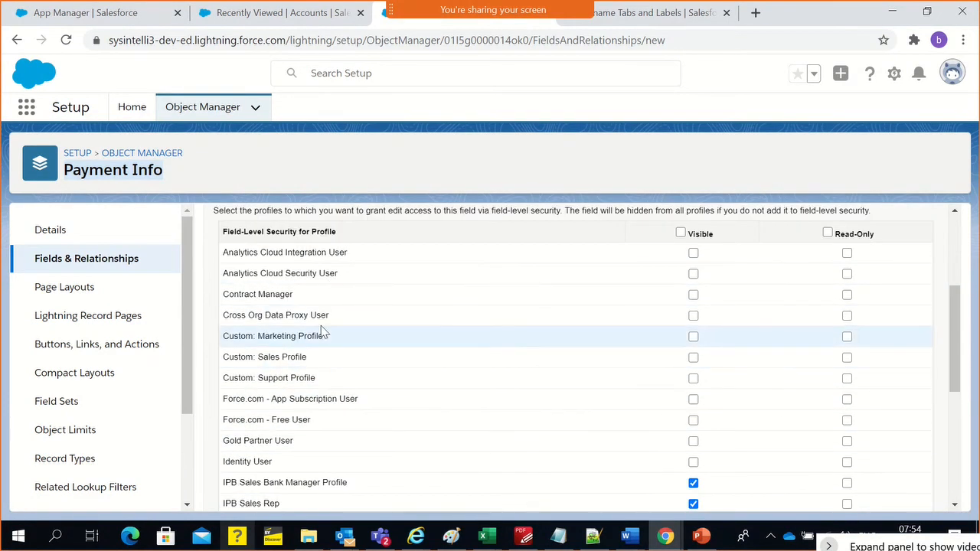
scroll(322, 329, "up", 2)
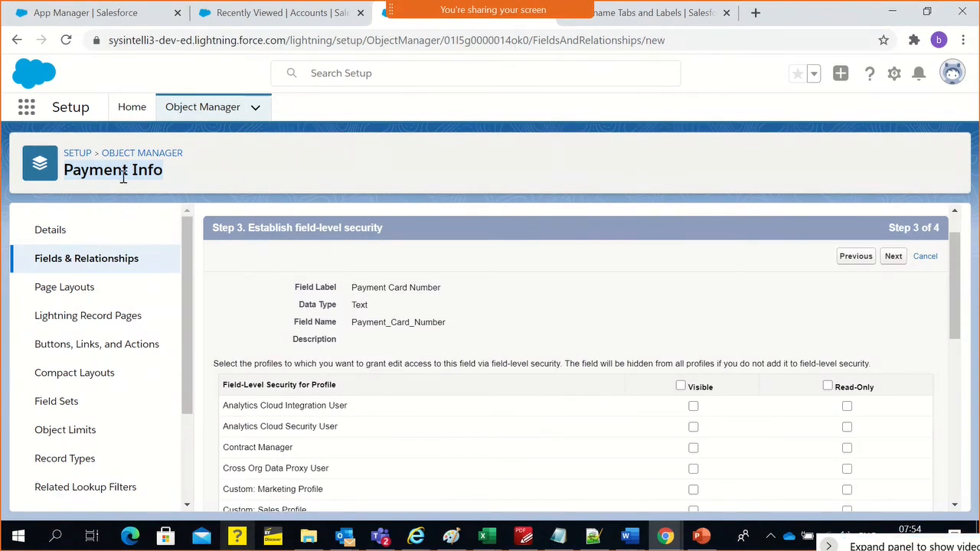
scroll(514, 321, "down", 3)
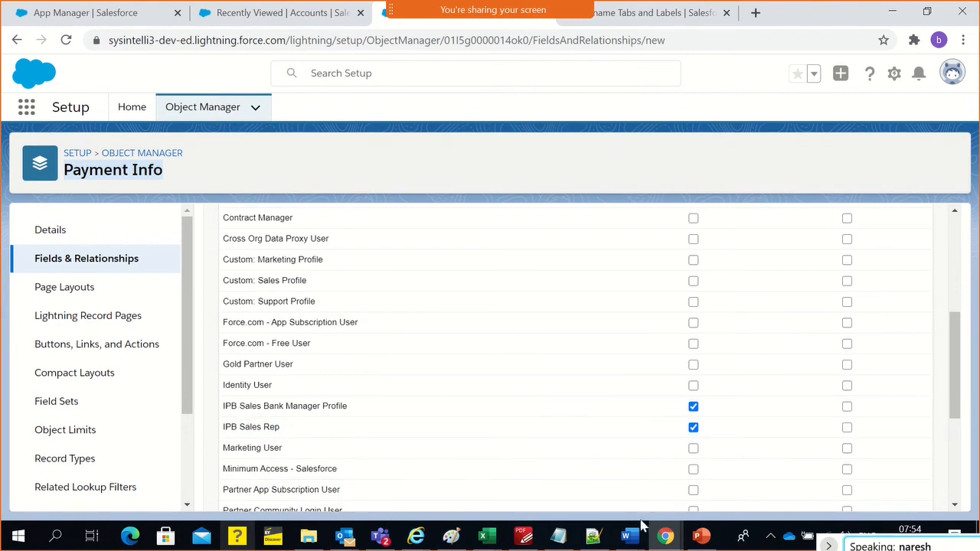
Switch to Paint and open the recent picture RoleProfile.png to consult the role and profile diagram
left_click(458, 538)
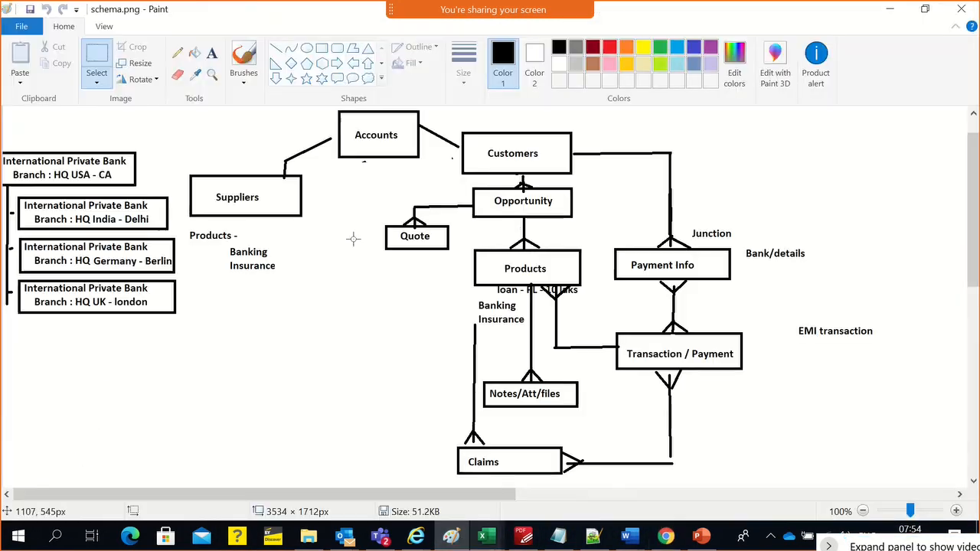
left_click(21, 26)
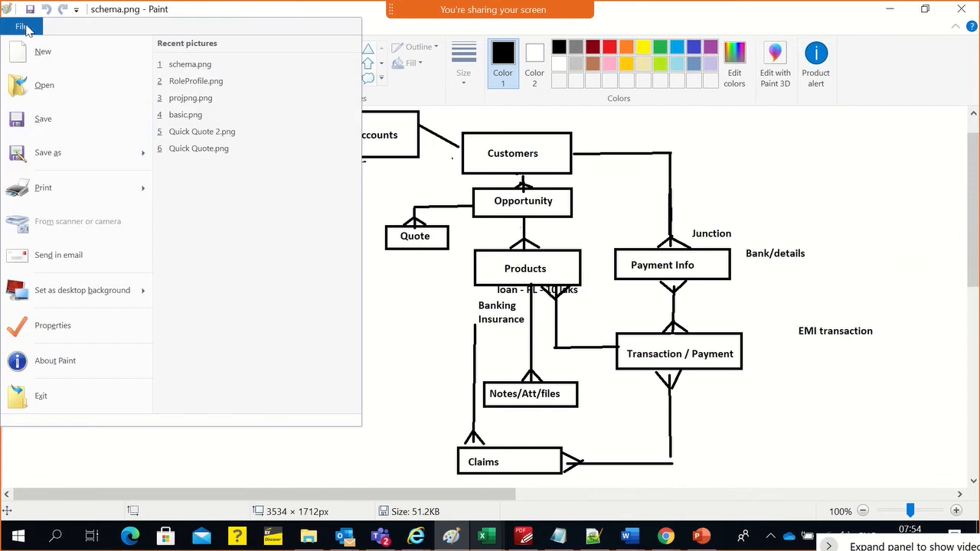
left_click(230, 81)
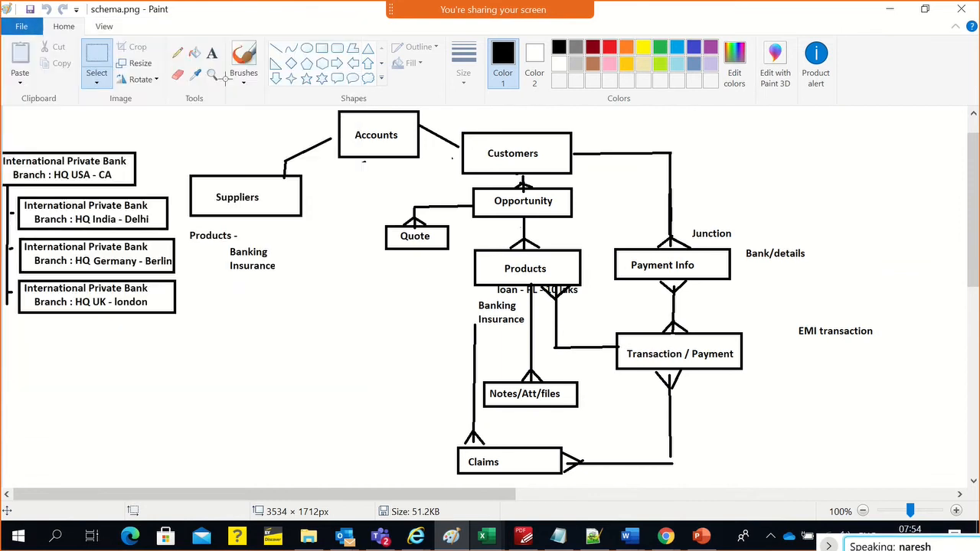
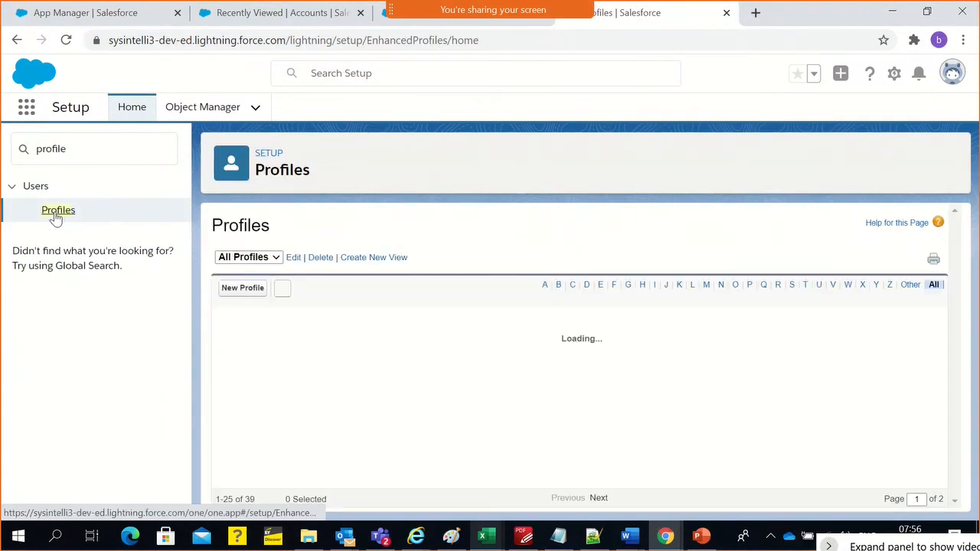
Open the IPB Sales Rep profile and examine its custom object permissions for Payment Infos
left_click(655, 286)
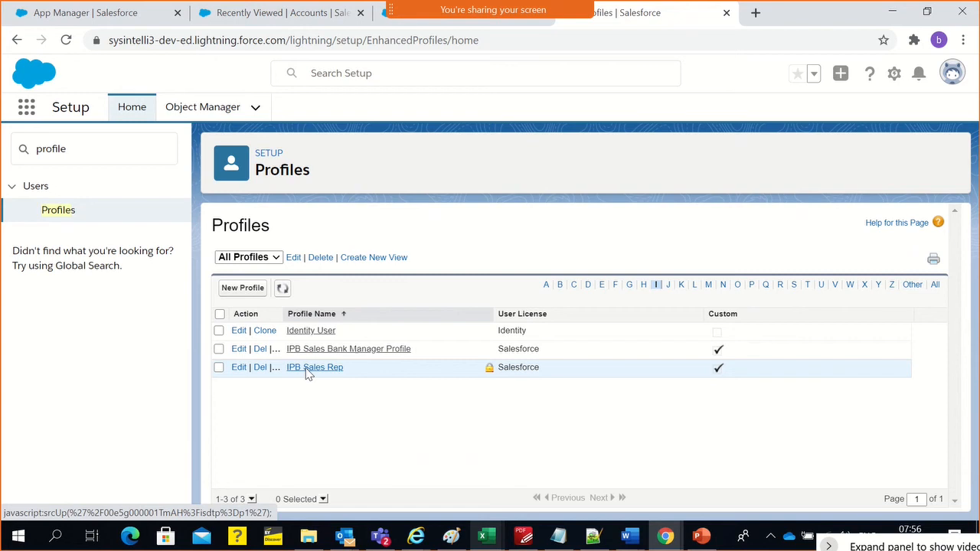
left_click(314, 367)
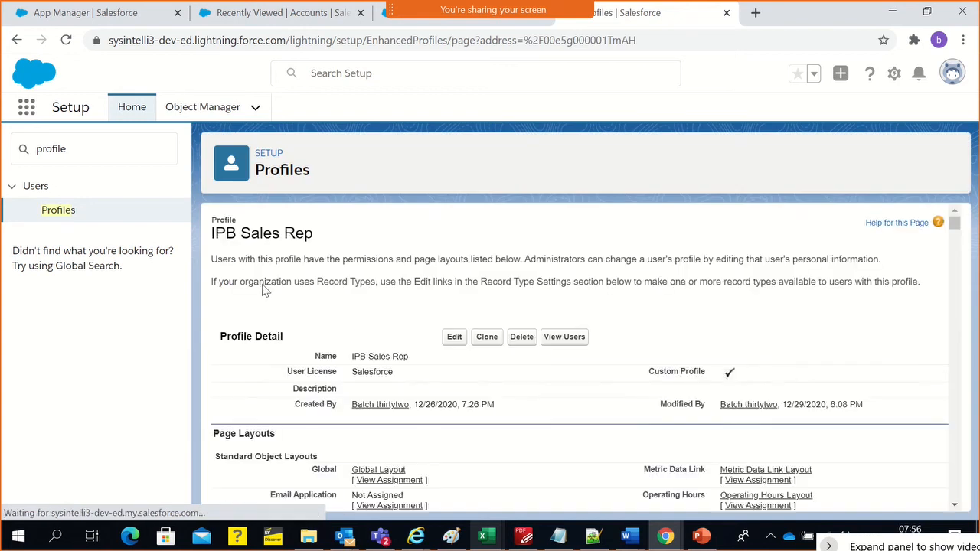
left_click_drag(956, 222, 949, 480)
scroll(707, 389, "up", 5)
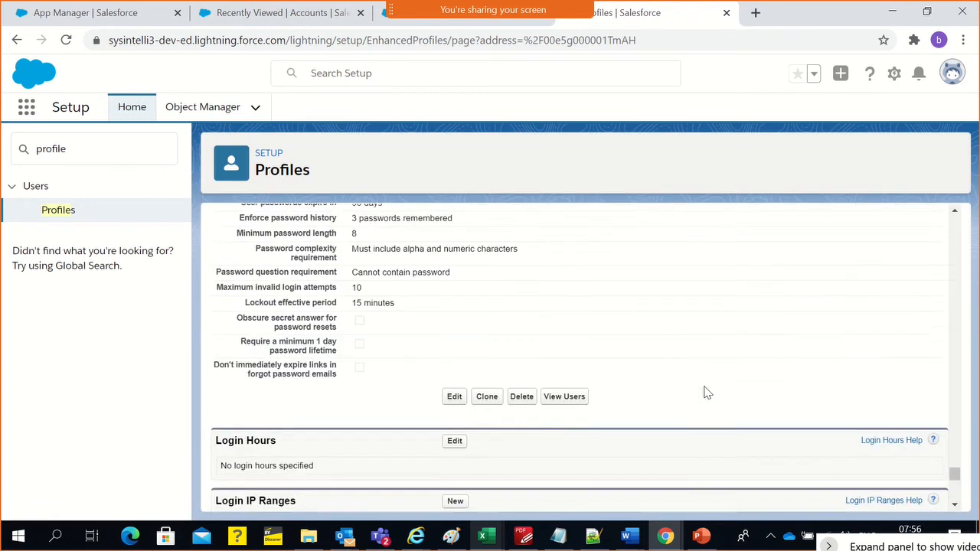
scroll(708, 389, "up", 1)
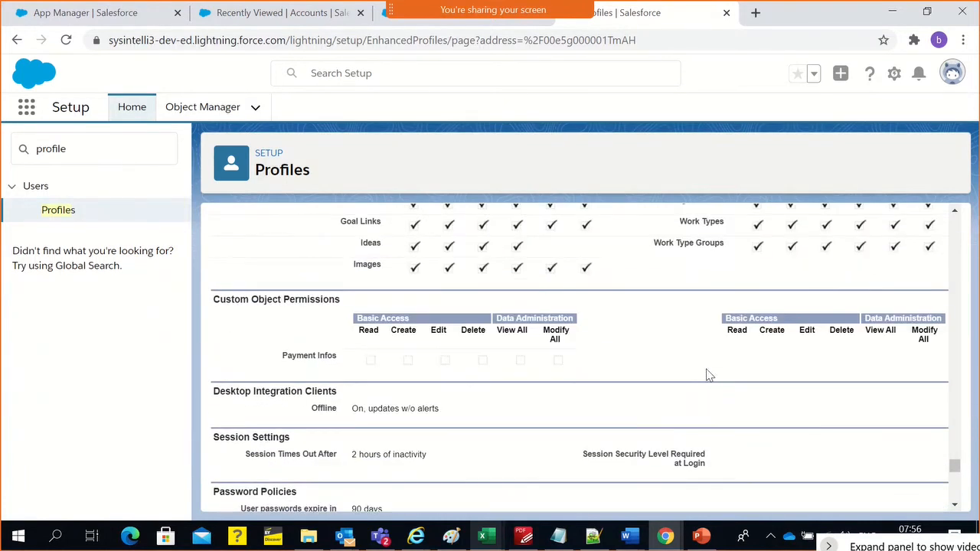
triple_click(318, 360)
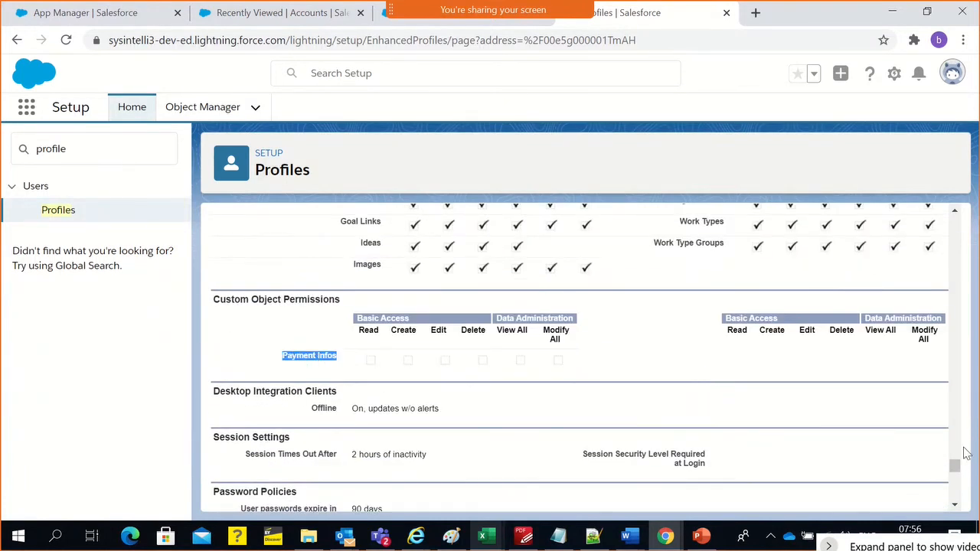
mouse_move(955, 466)
left_mouse_down()
mouse_move(962, 208)
mouse_move(962, 480)
left_mouse_up()
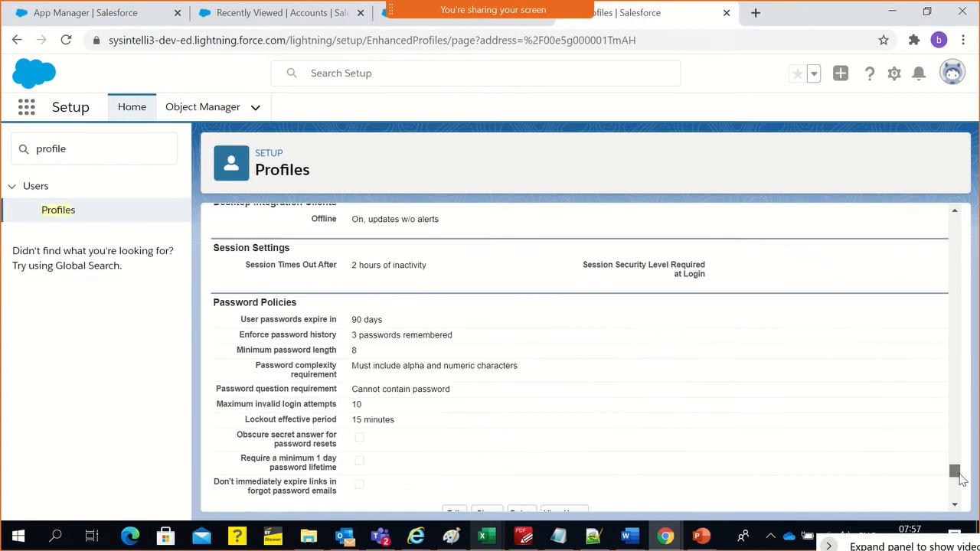
scroll(398, 295, "up", 1)
scroll(396, 295, "up", 1)
left_click(386, 324)
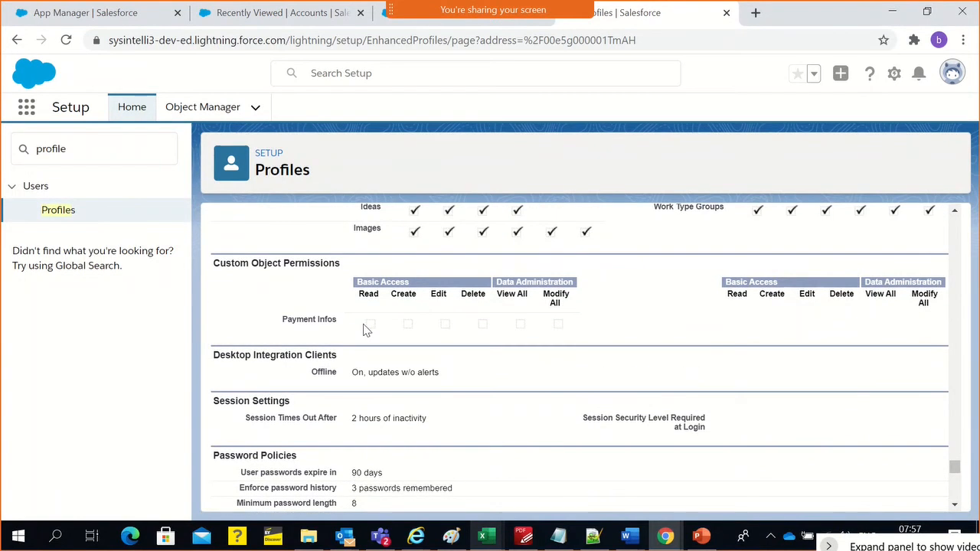
triple_click(313, 318)
key("ctrl+c")
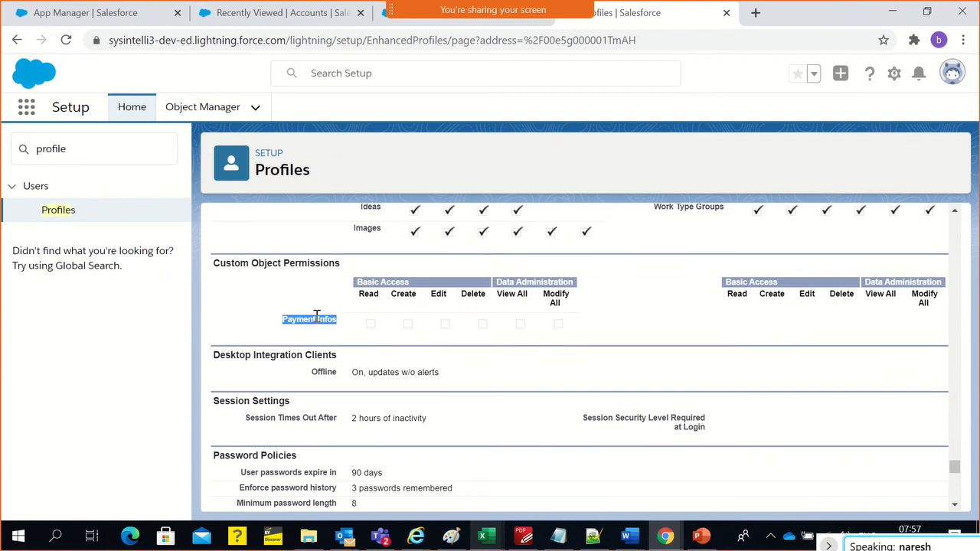
Find the text Payment Infos on the profile page and compare its entries in the record type and object permission sections
key("ctrl+f")
key("ctrl+v")
key("Return")
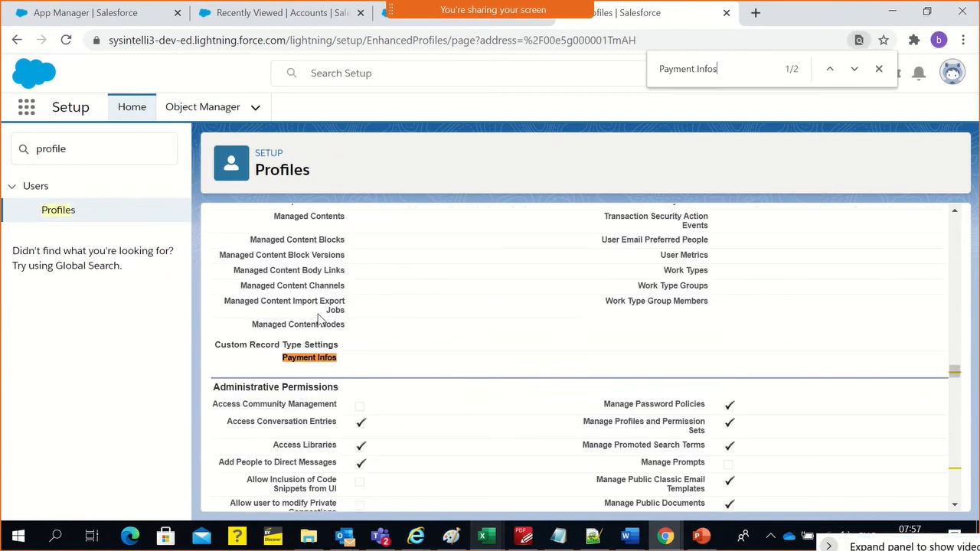
scroll(359, 350, "up", 10)
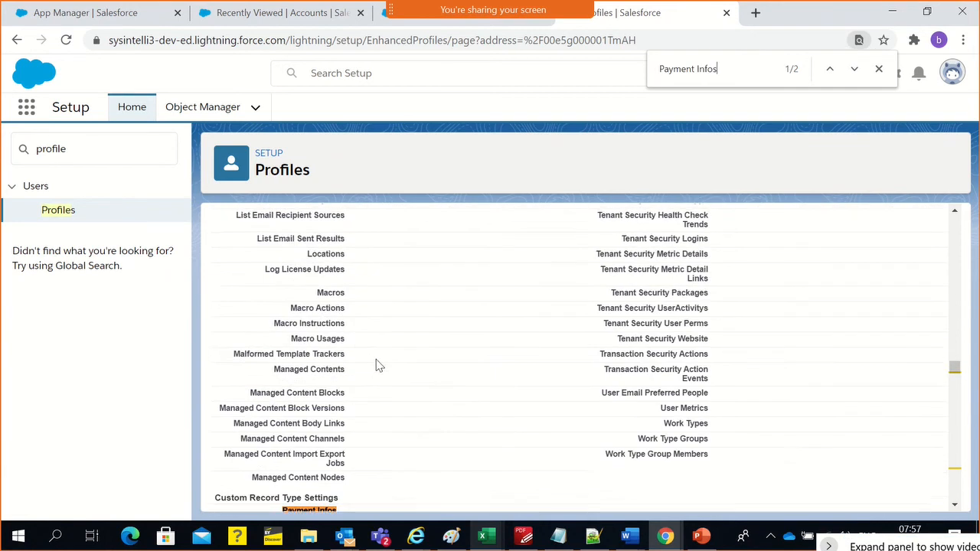
scroll(379, 359, "up", 12)
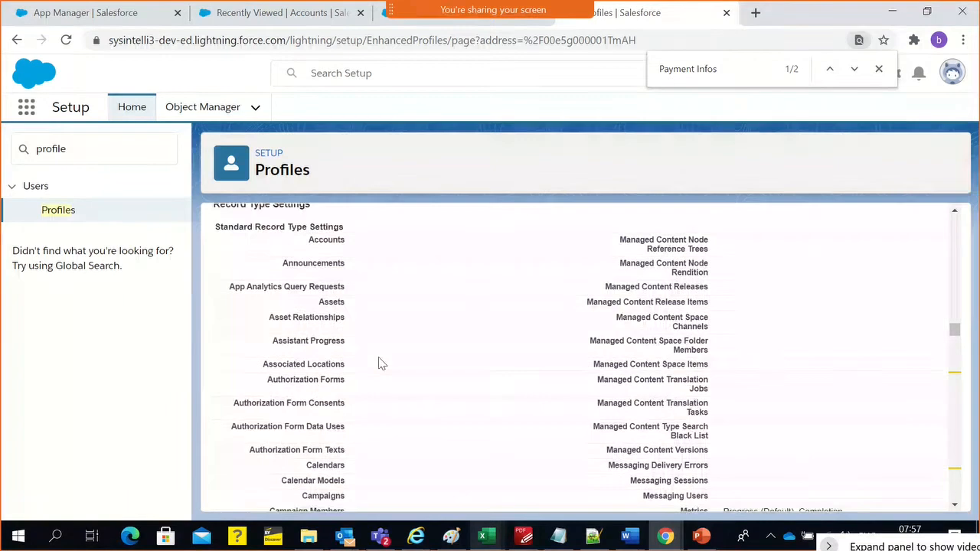
scroll(380, 360, "up", 2)
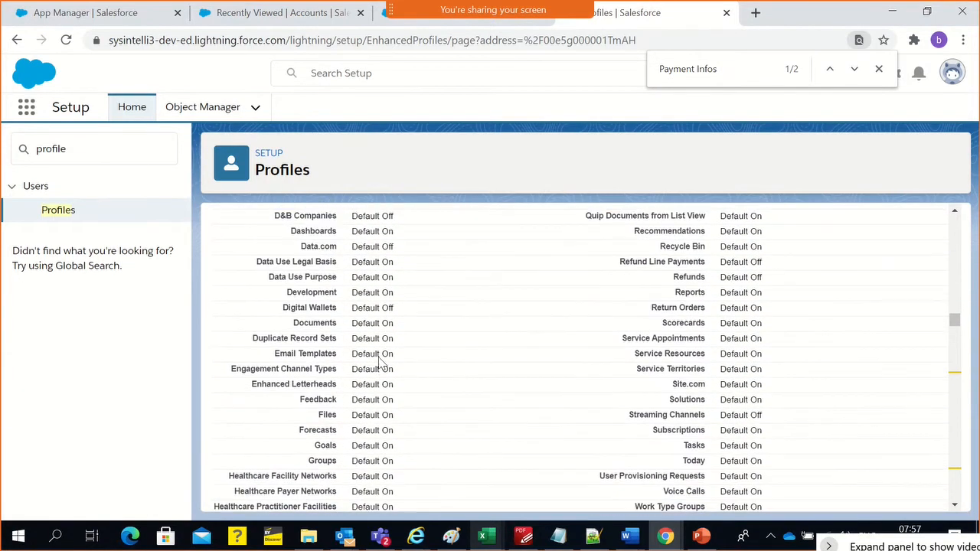
left_click(829, 69)
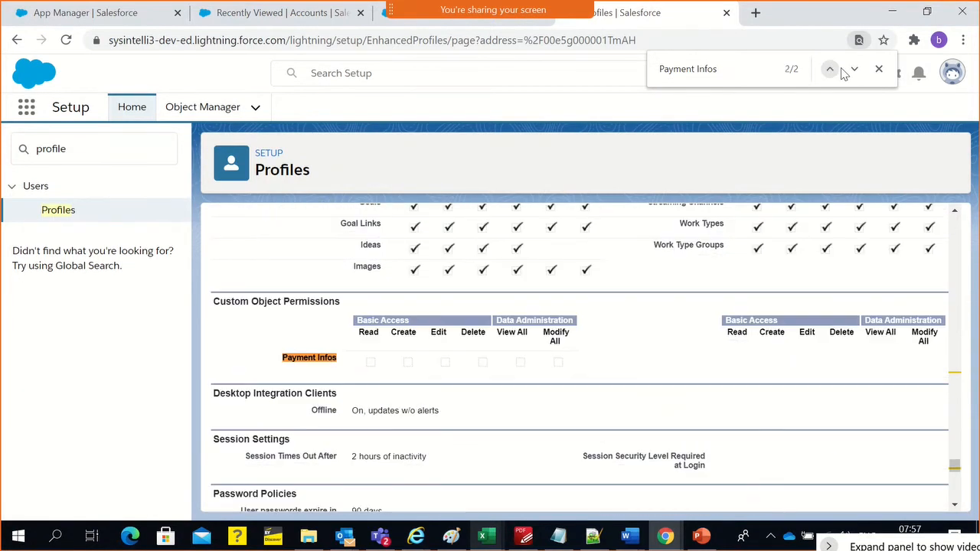
left_click(853, 70)
scroll(943, 349, "up", 5)
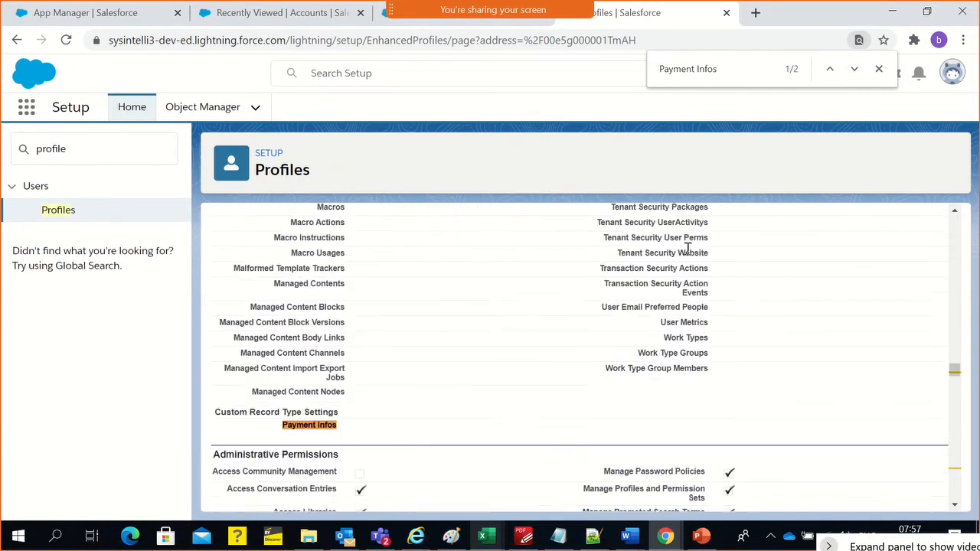
Examine the Accounts entry in the profile's Tab Settings
left_click_drag(952, 363, 966, 208)
scroll(697, 328, "down", 2)
scroll(697, 328, "down", 15)
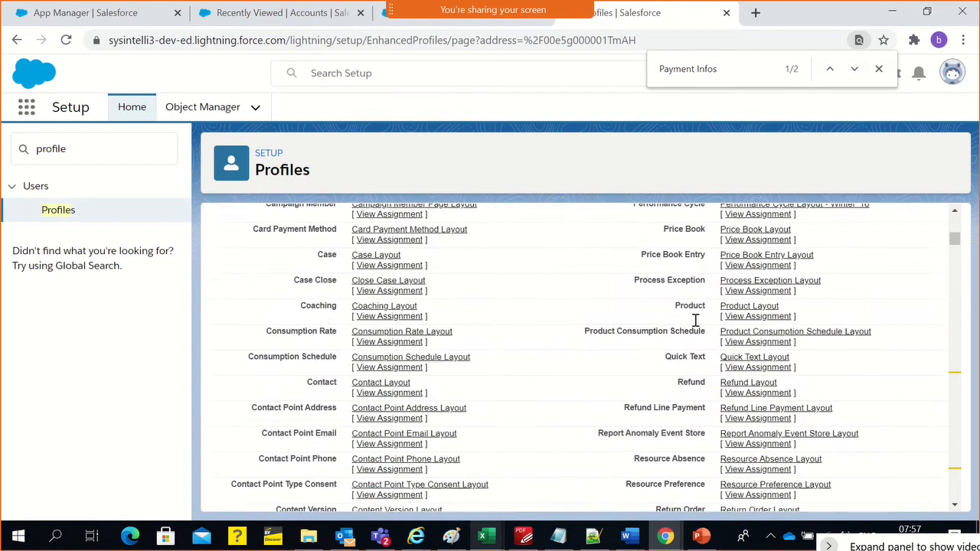
scroll(695, 314, "down", 15)
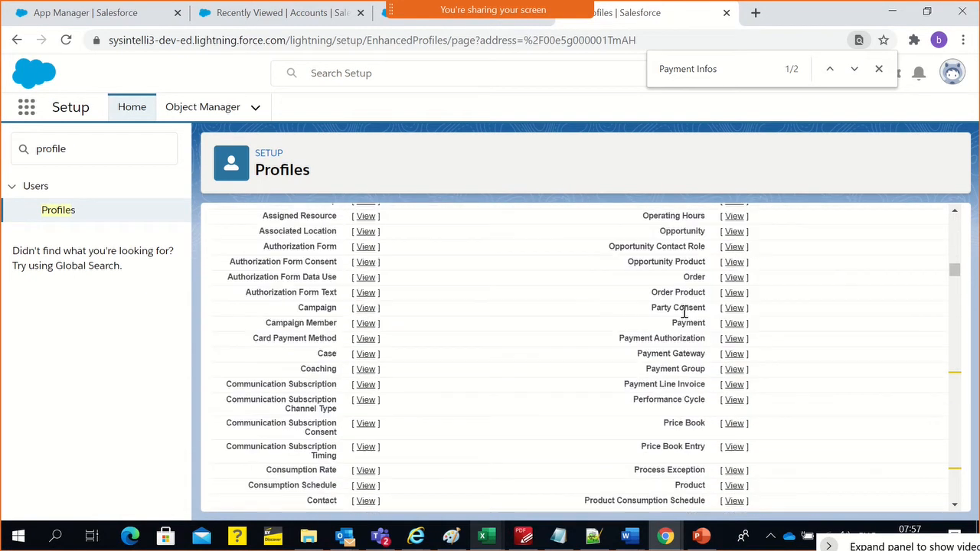
scroll(681, 308, "down", 15)
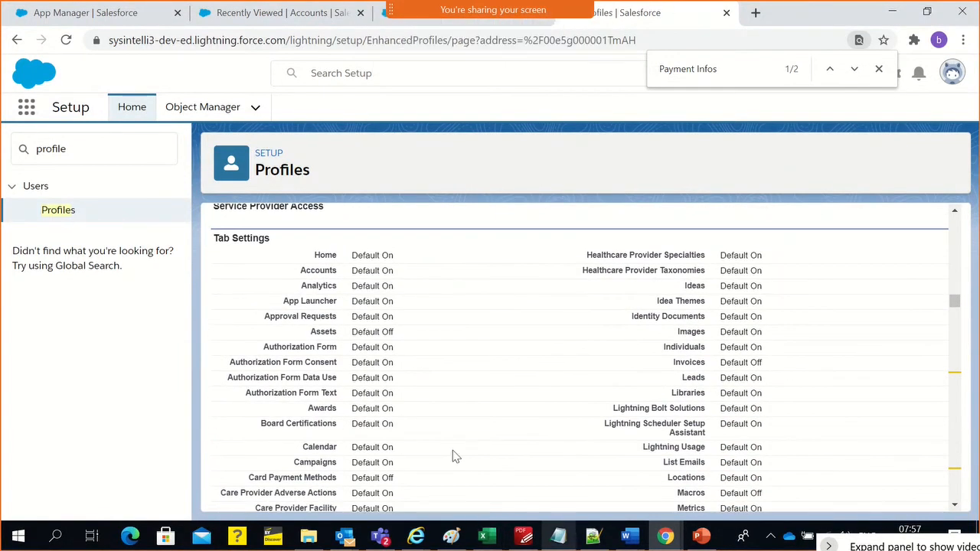
double_click(324, 274)
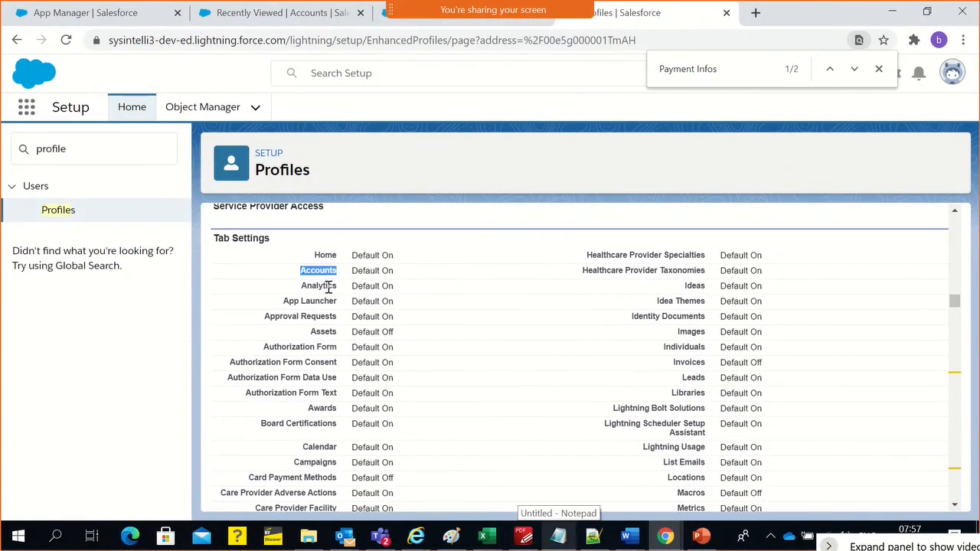
left_click(344, 285)
left_click_drag(350, 271, 389, 271)
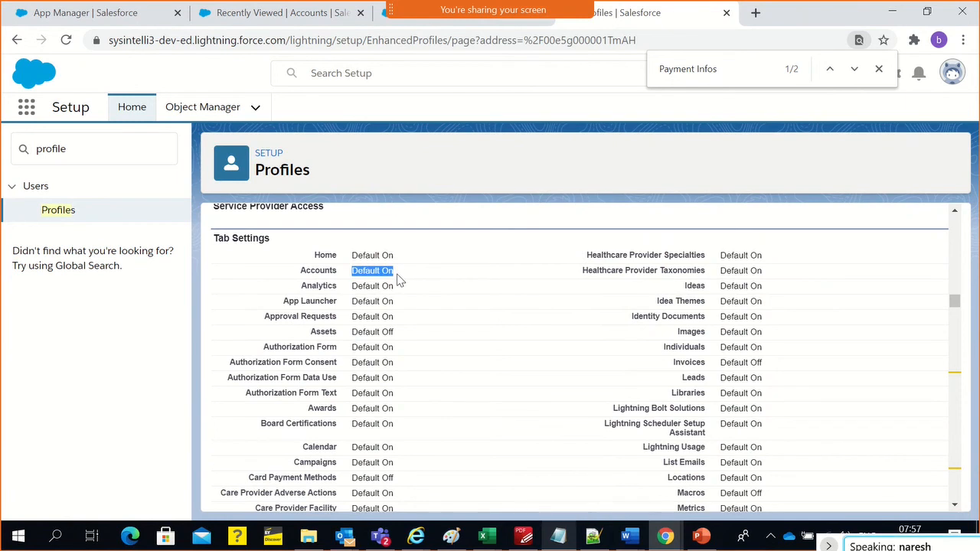
Check the Customers tab of the International Private Bank app in the incognito window and return to the profile
left_click(665, 536)
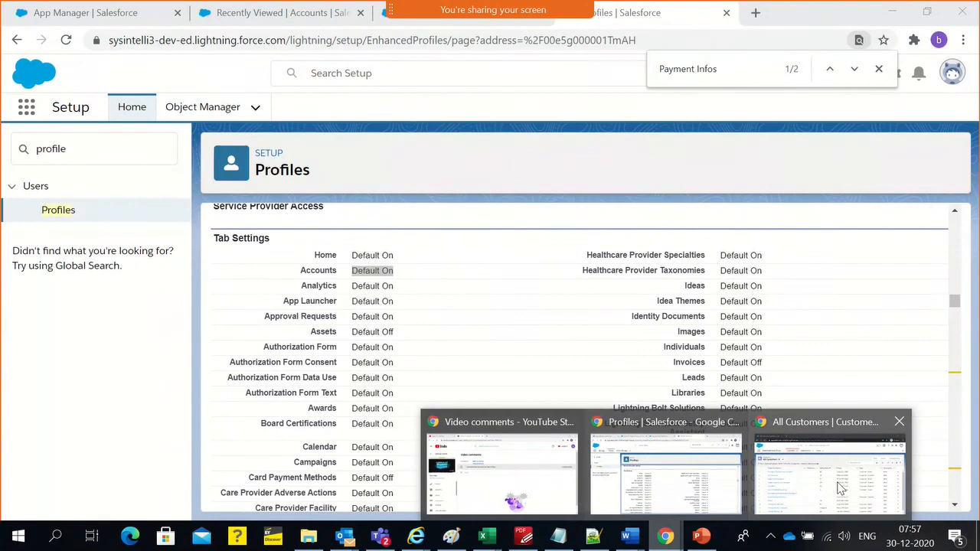
left_click(758, 486)
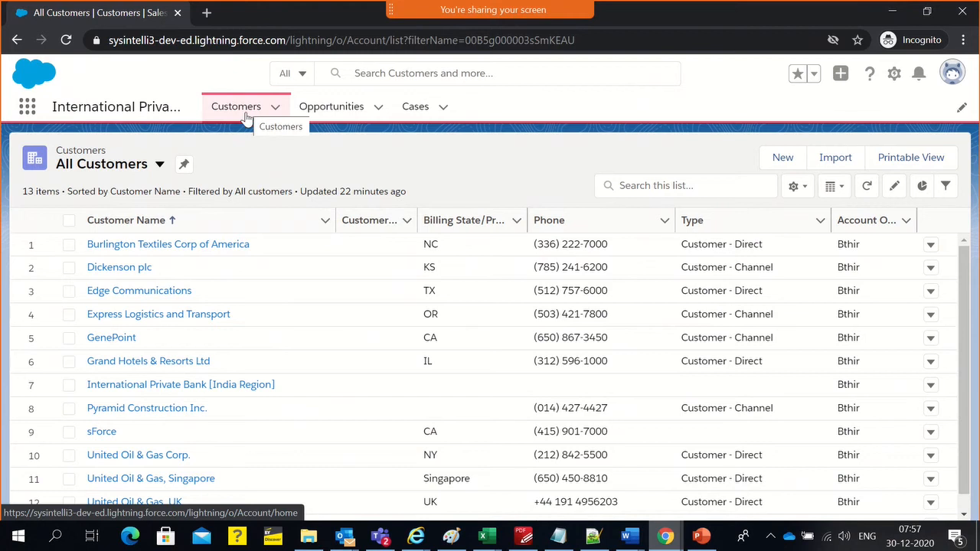
key("alt+Tab")
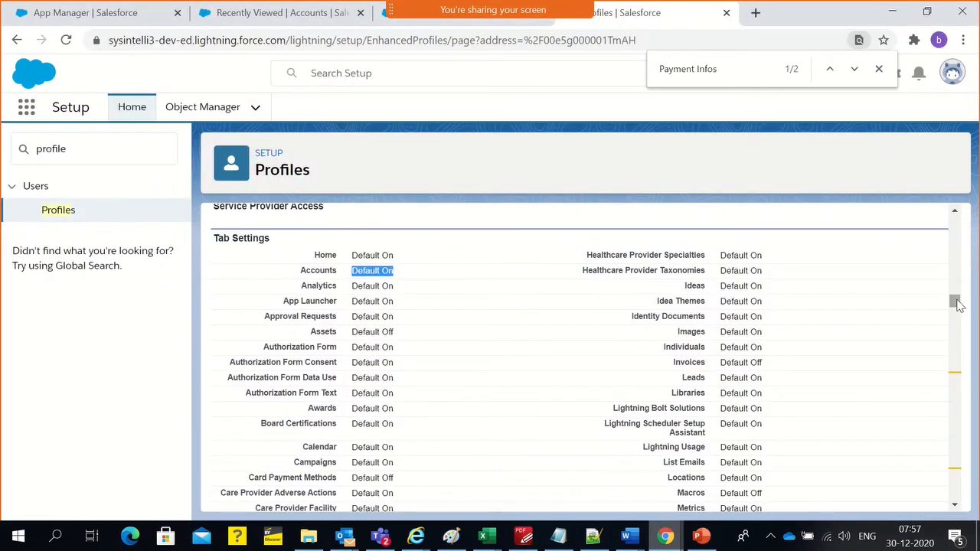
Edit the IPB Sales Rep profile to remove its Read access and all dependent permissions on Accounts, and save it
left_click_drag(954, 302, 831, 232)
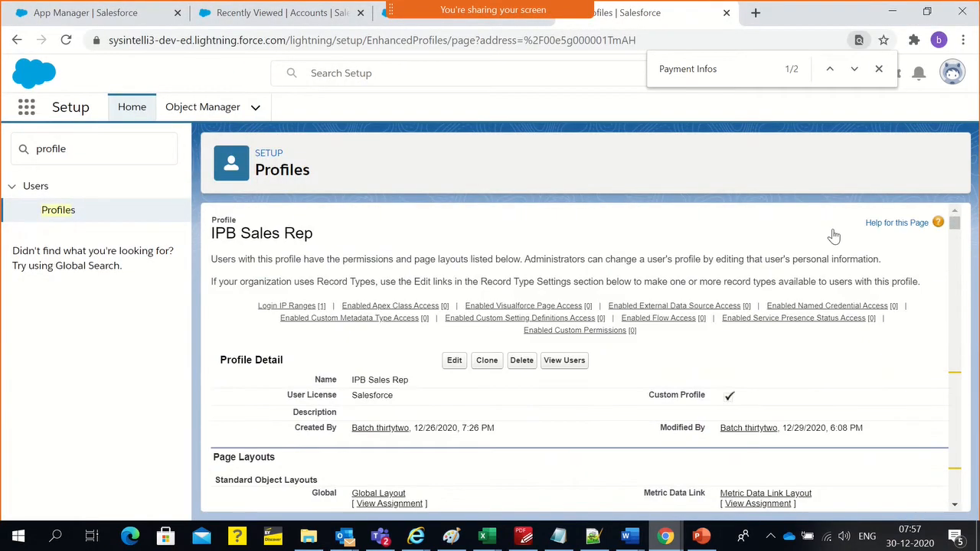
left_click(451, 361)
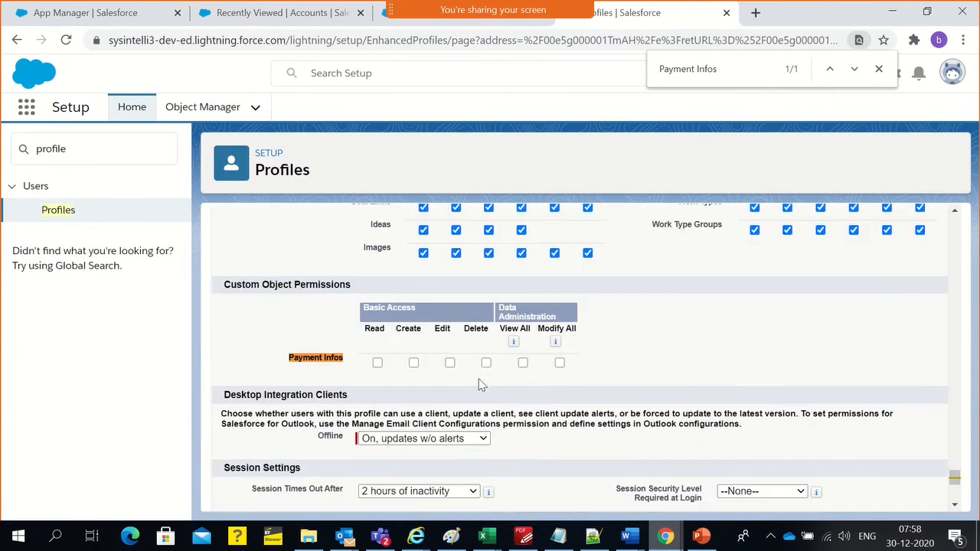
scroll(480, 384, "up", 10)
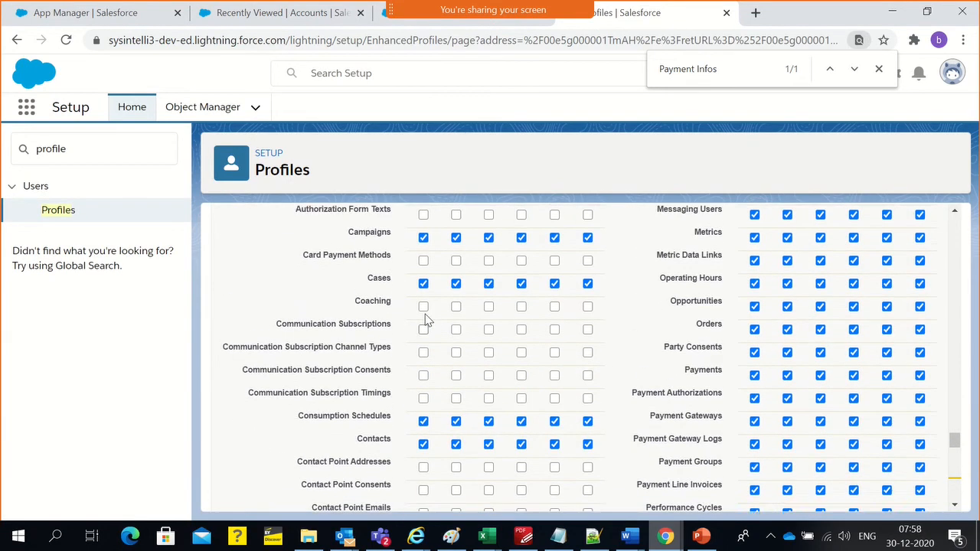
scroll(426, 320, "up", 5)
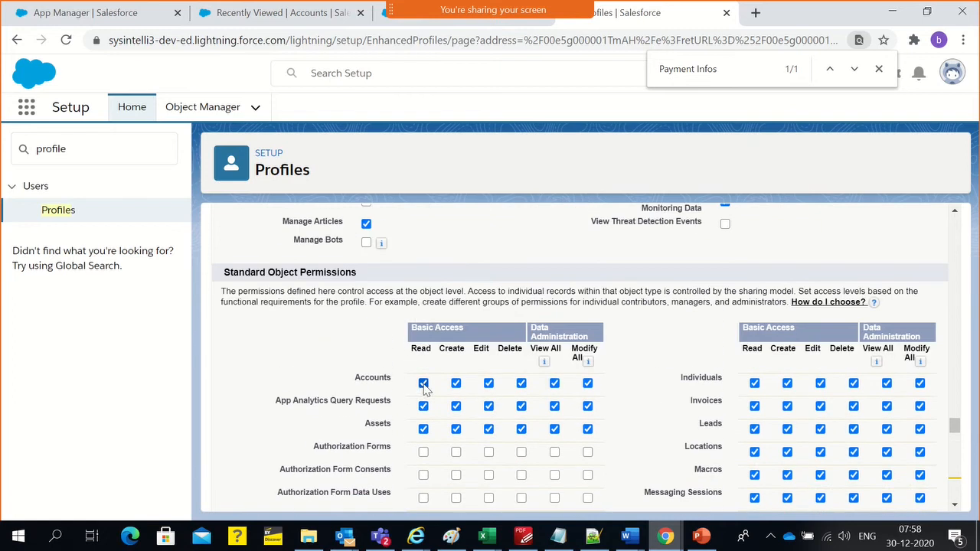
left_click(423, 384)
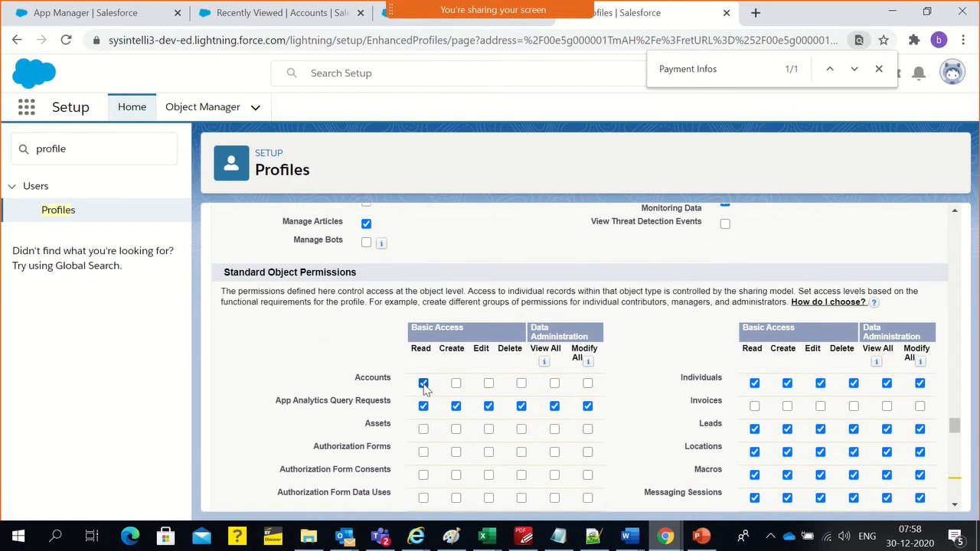
left_click(423, 384)
scroll(521, 367, "down", 20)
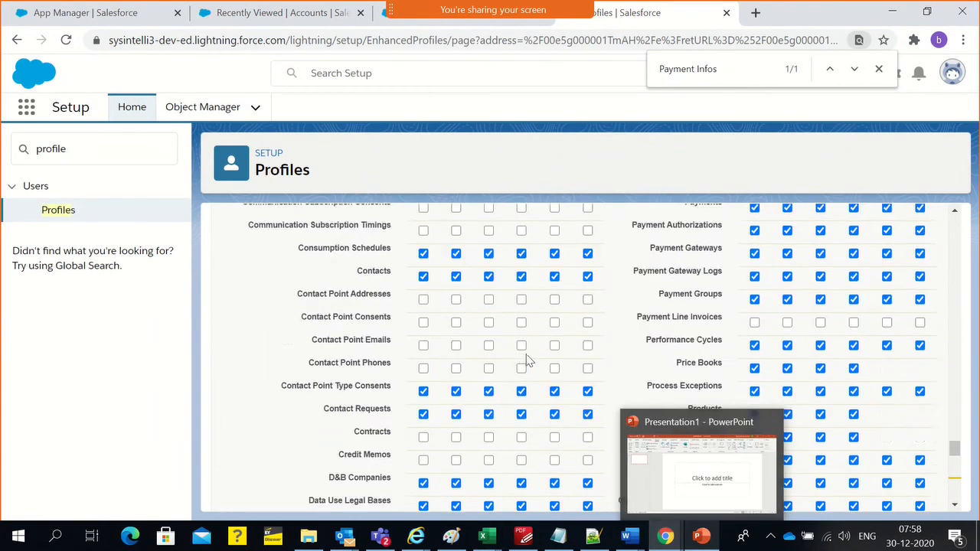
scroll(453, 459, "up", 1)
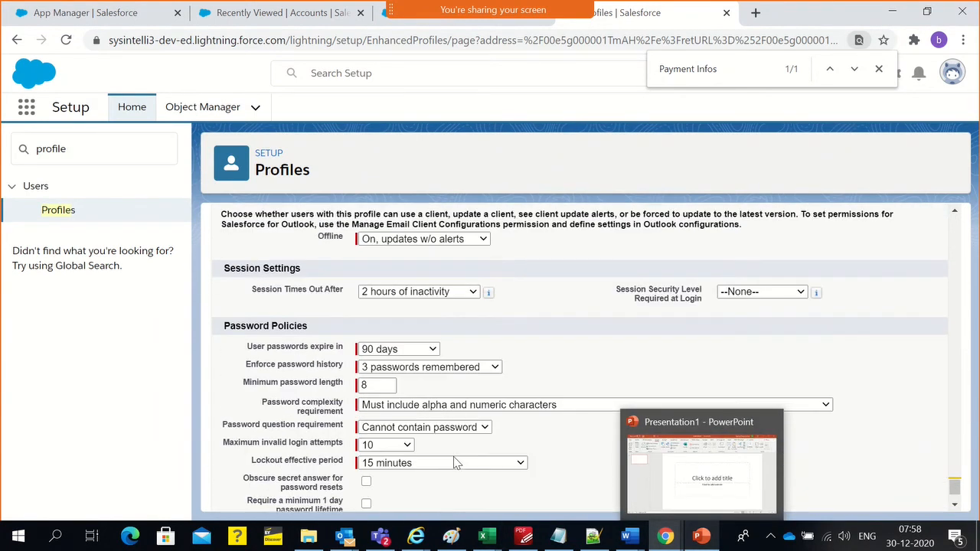
scroll(440, 465, "down", 1)
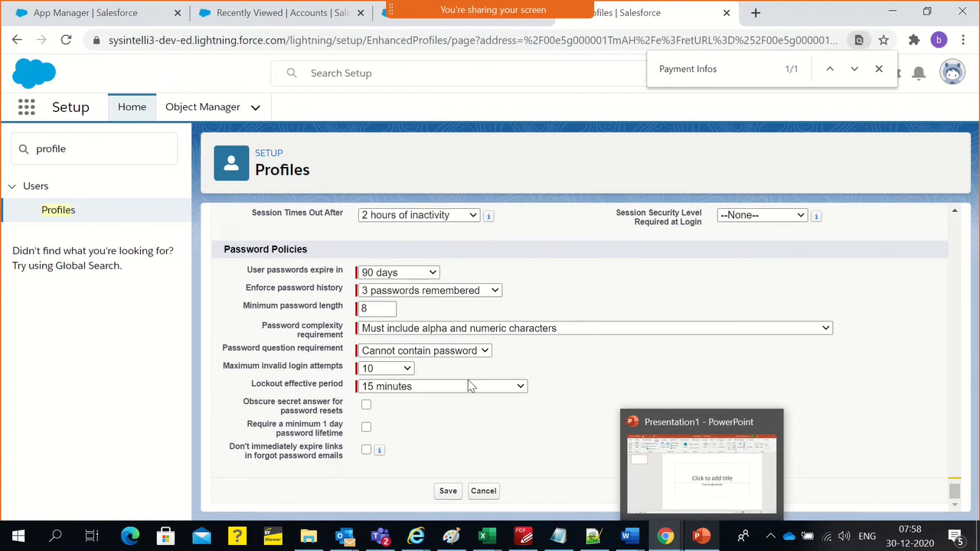
left_click(448, 492)
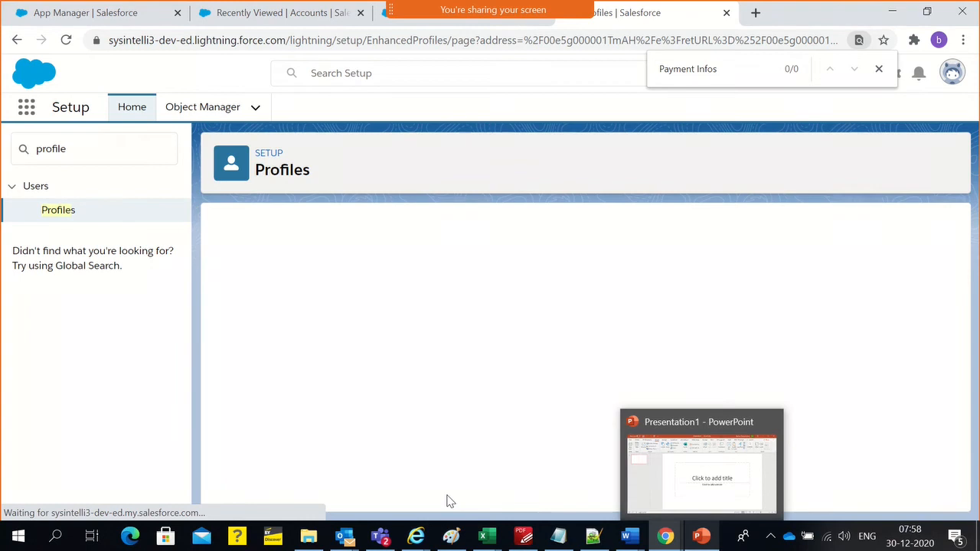
Reload the customer list in the incognito window to test the sales rep's access and dismiss the message
key("alt+Tab")
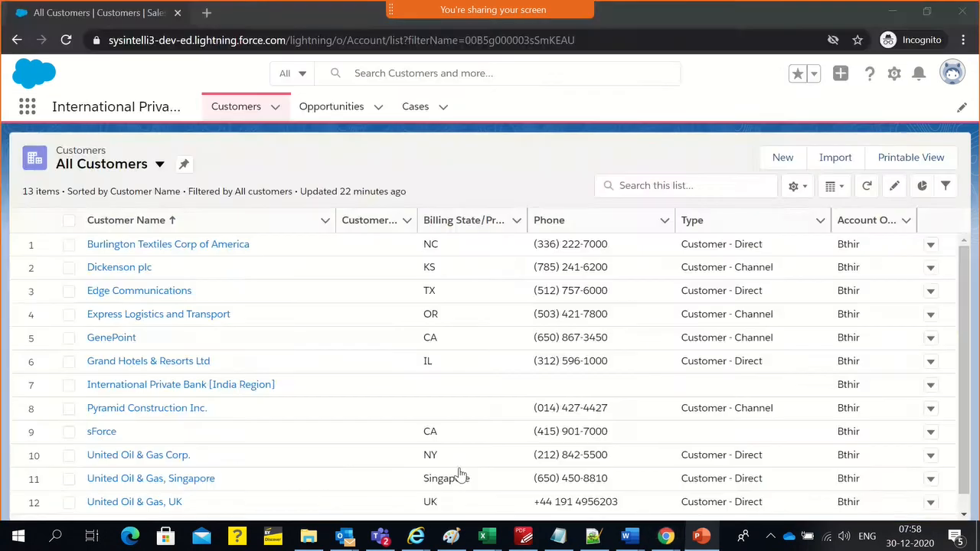
key("F5")
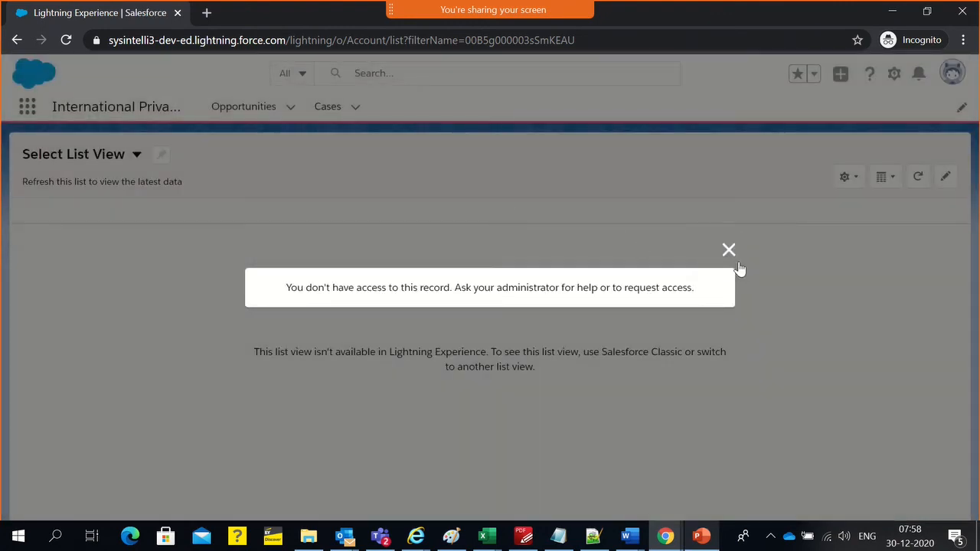
left_click(729, 253)
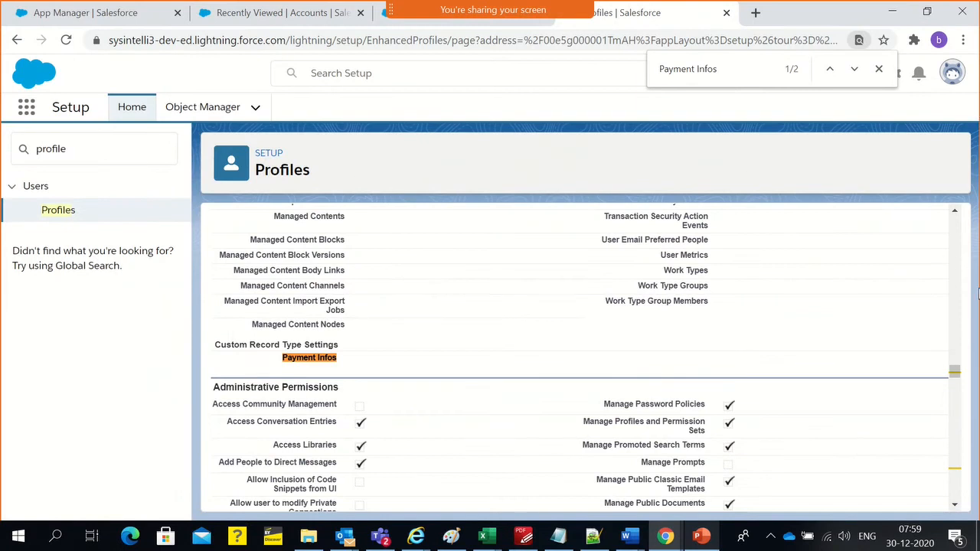
Compare the Accounts entry in the profile's Tab Settings with the Accounts row in its Standard Object Permissions
scroll(539, 350, "up", 15)
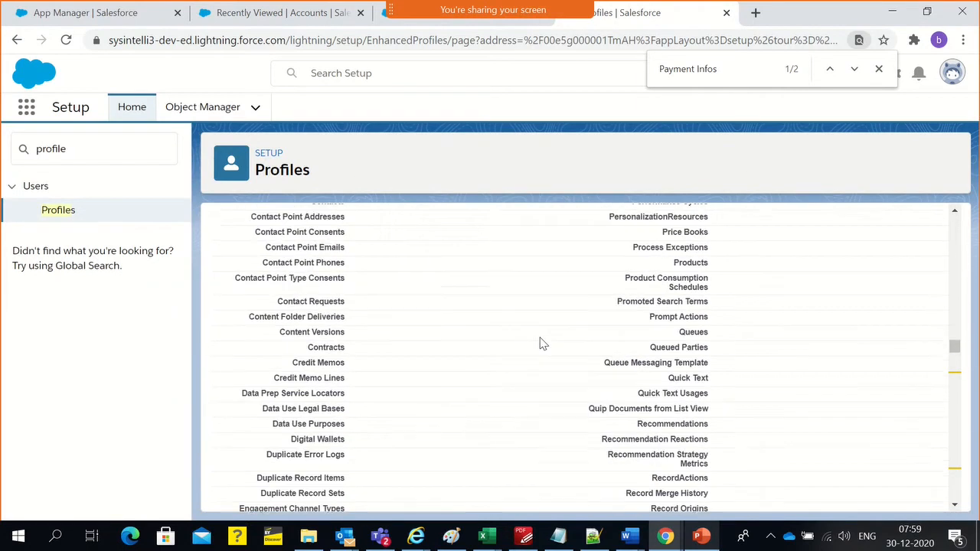
scroll(540, 339, "up", 15)
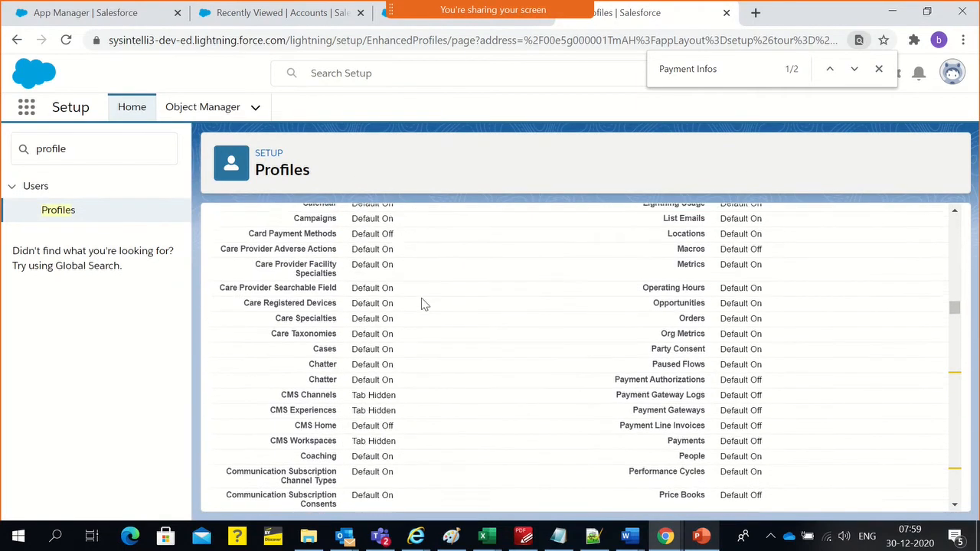
double_click(373, 328)
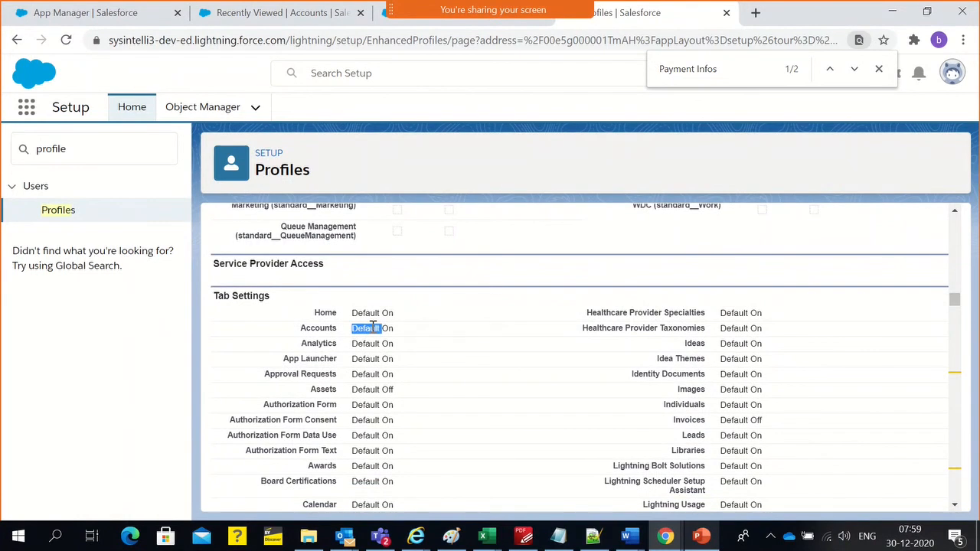
double_click(320, 328)
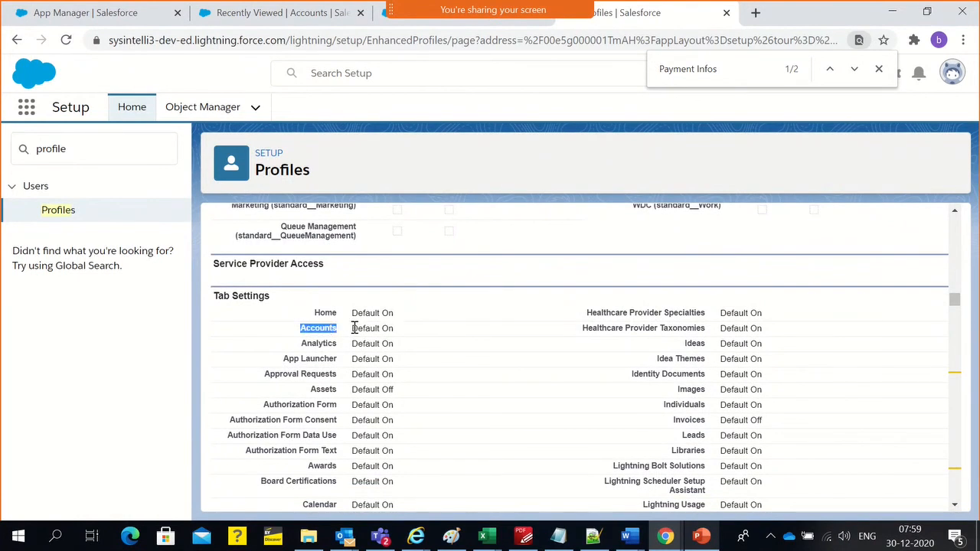
left_click_drag(352, 327, 403, 329)
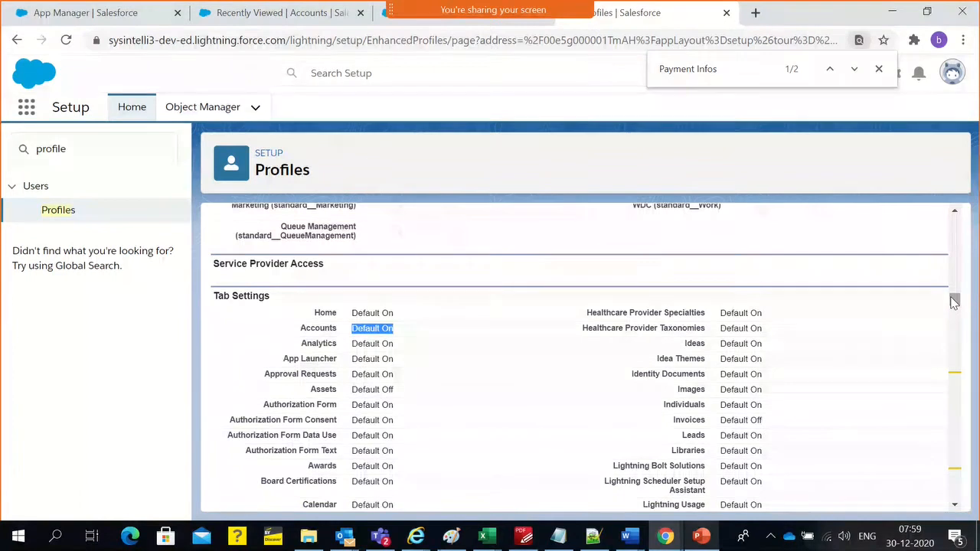
left_click_drag(954, 299, 954, 441)
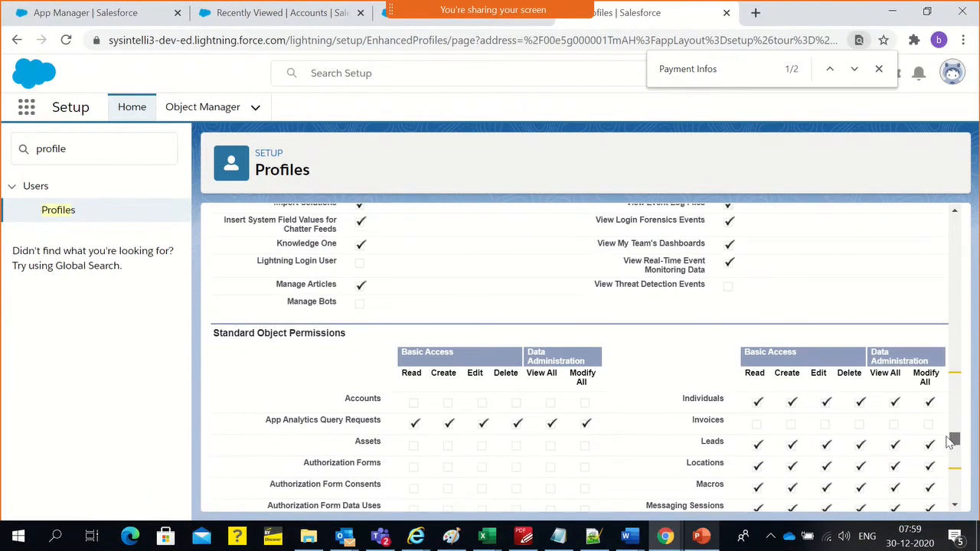
left_click_drag(338, 404, 593, 414)
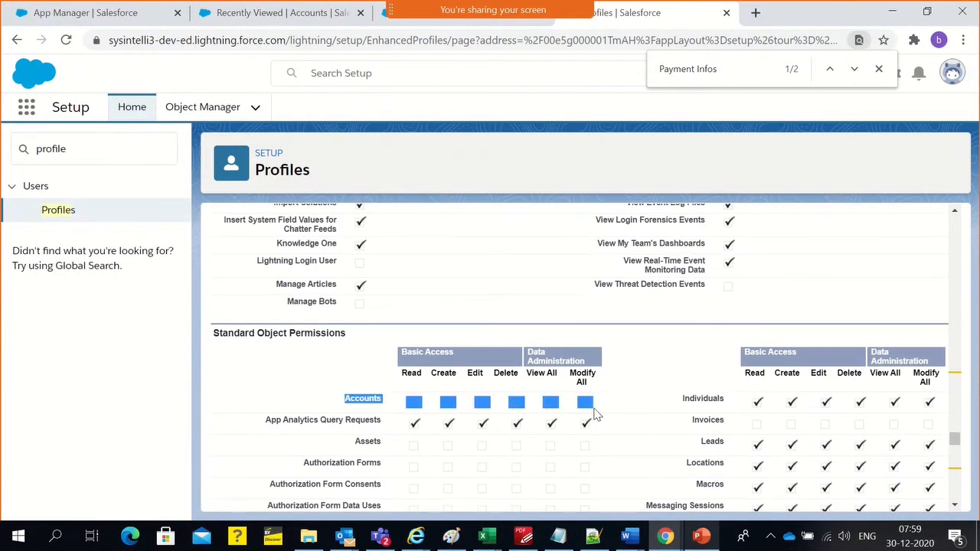
Switch to the incognito window and view the Opportunities list in the International Private Bank app
key("alt+Tab")
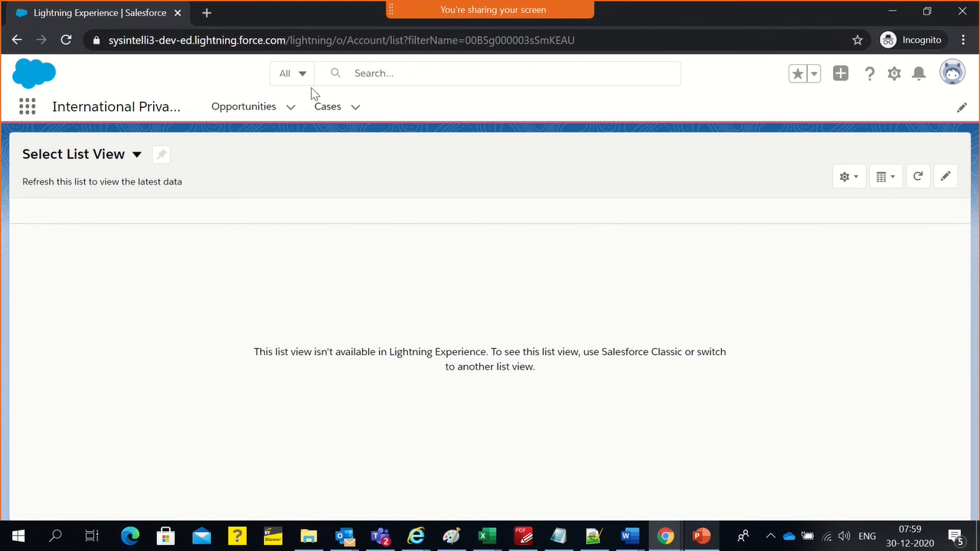
left_click(244, 108)
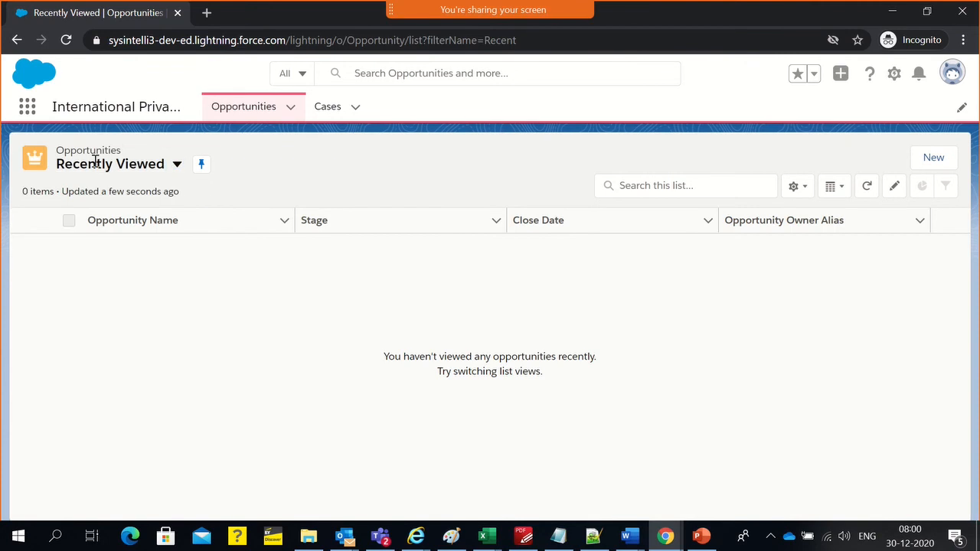
left_click_drag(16, 147, 233, 170)
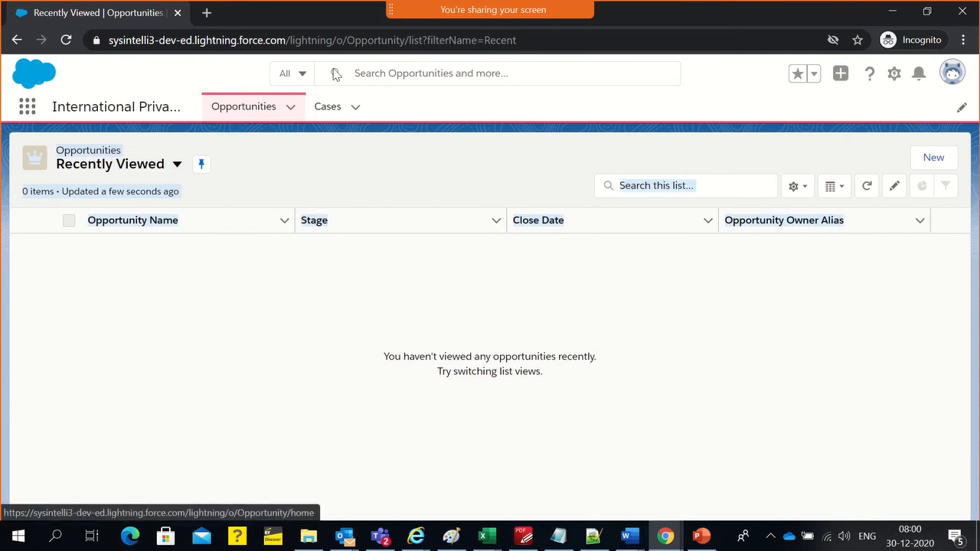
left_click(458, 181)
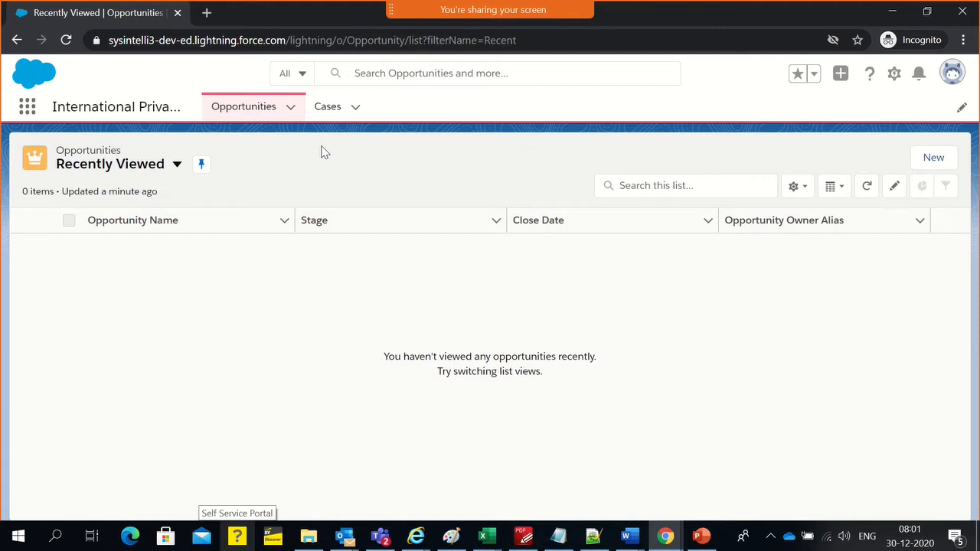
Return to the IPB Sales Rep profile, open it for editing and grant Read, Create, Edit, Delete, View All and Modify All on Accounts
key("alt+Tab")
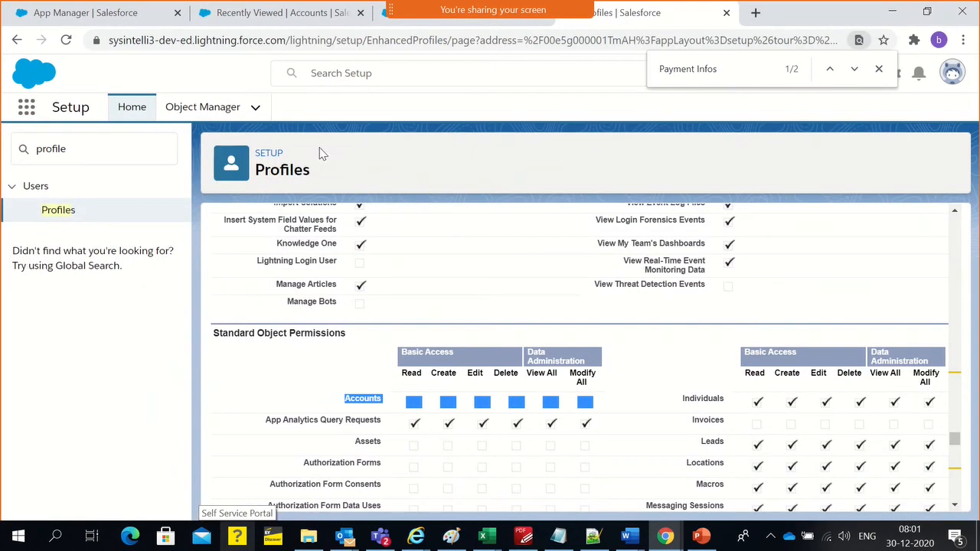
left_click(363, 411)
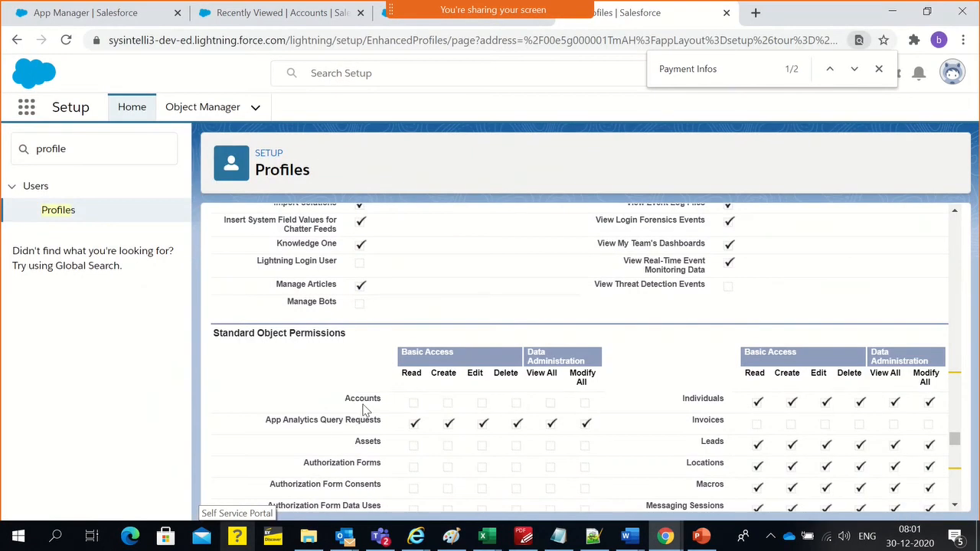
left_click_drag(955, 440, 954, 218)
left_click(457, 361)
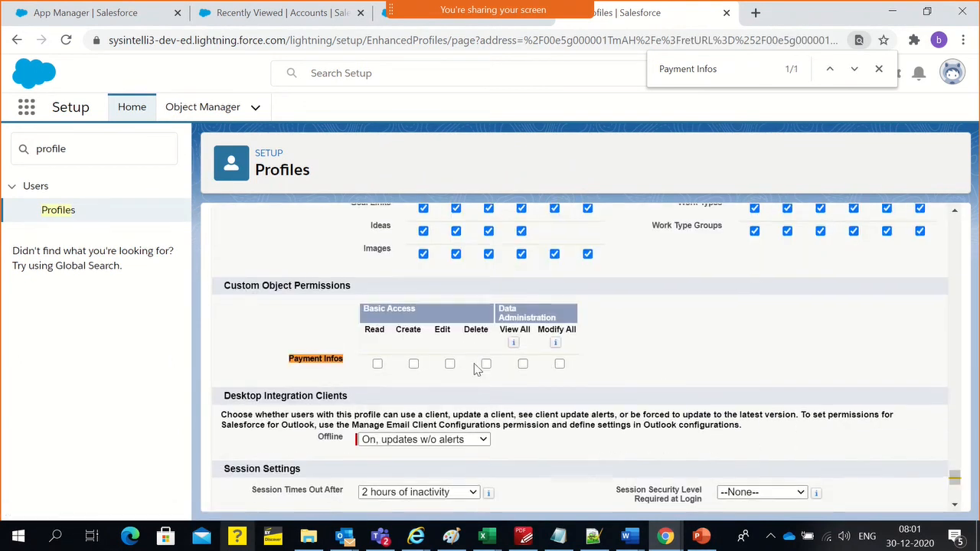
scroll(475, 370, "up", 15)
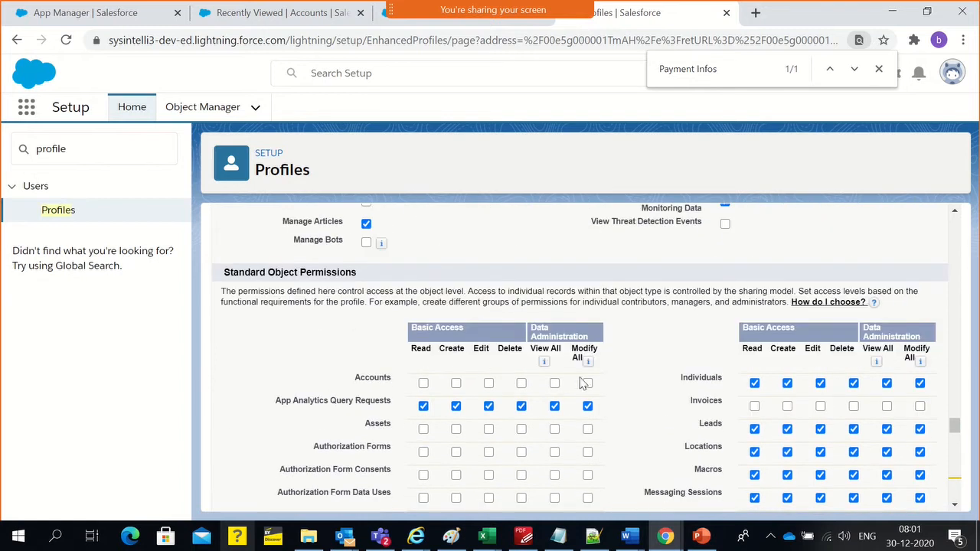
left_click(586, 382)
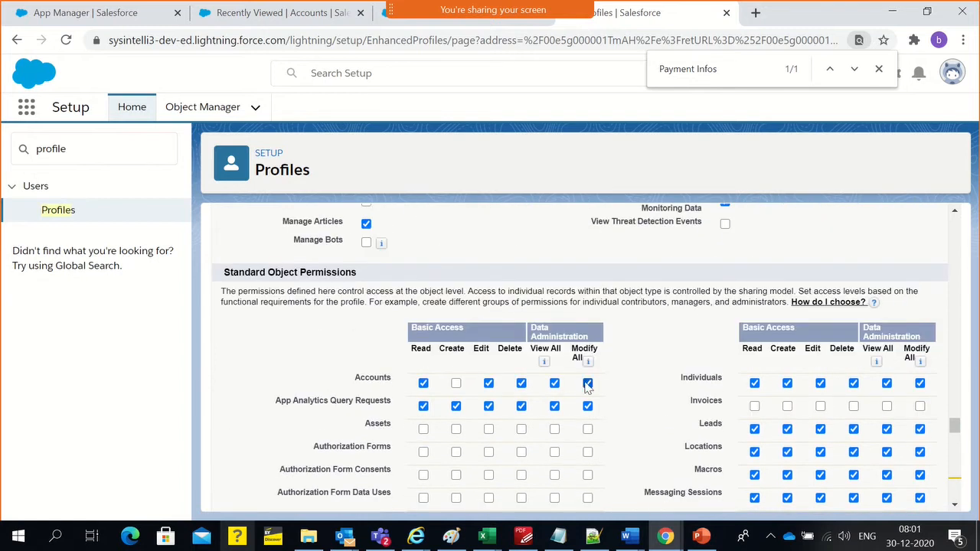
left_click(456, 384)
Grant Read, Create, Edit, Delete, View All and Modify All on the Payment Infos custom object and save the profile
scroll(458, 394, "down", 15)
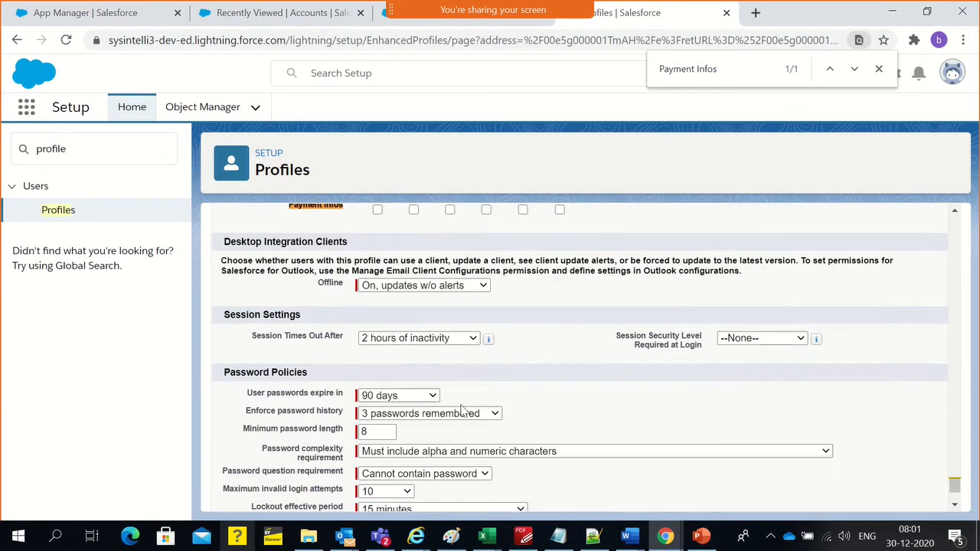
scroll(465, 442, "up", 2)
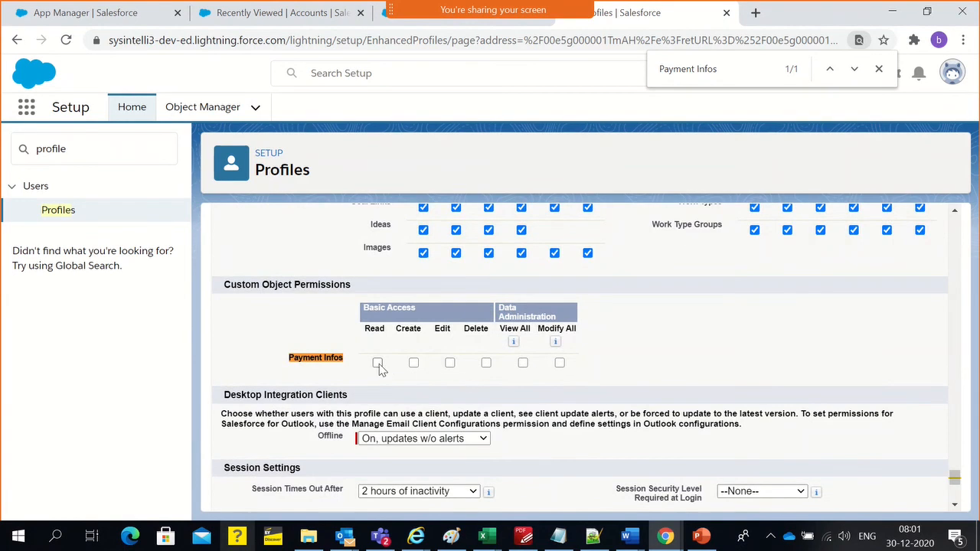
left_click(559, 364)
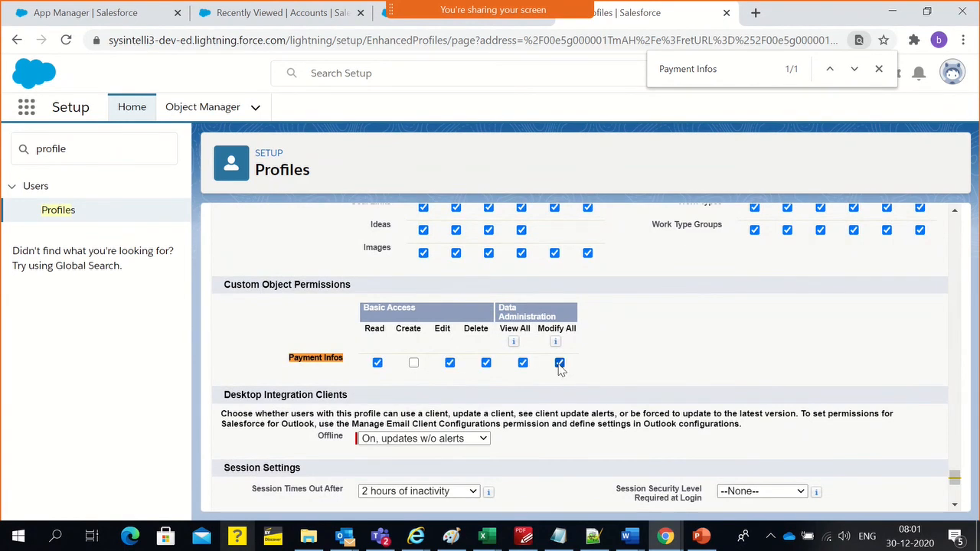
left_click(412, 364)
scroll(545, 414, "down", 3)
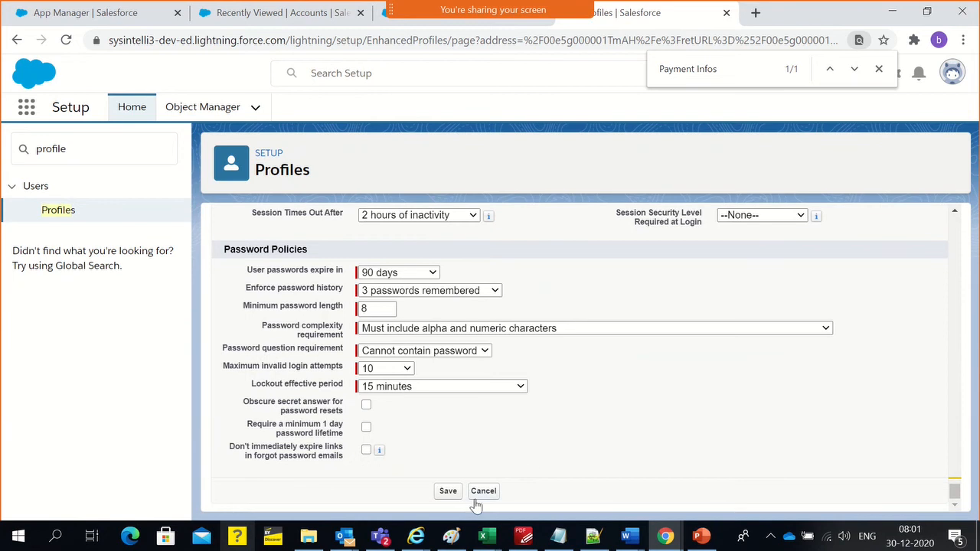
left_click(448, 491)
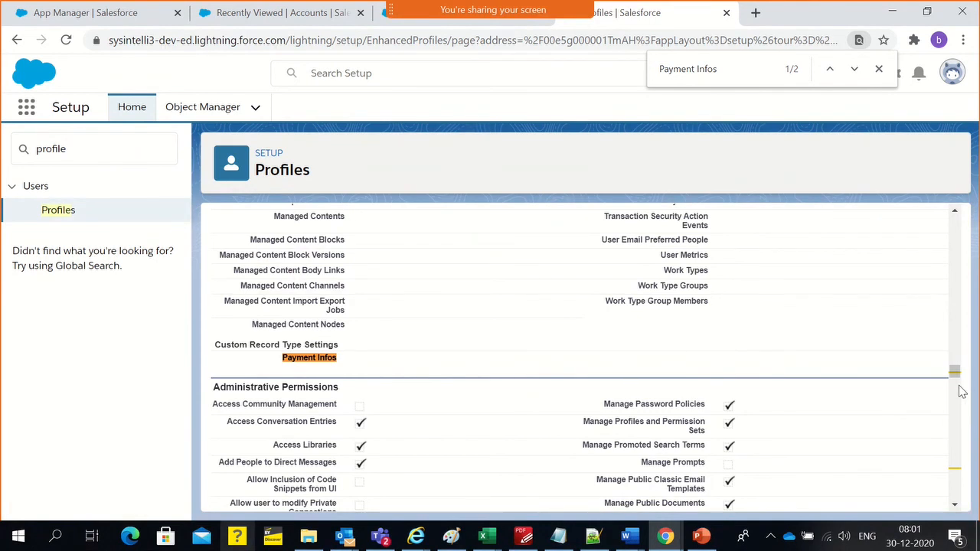
Check the name of the saved profile and return to the Payment Info object's new custom field wizard
left_click_drag(955, 373, 964, 220)
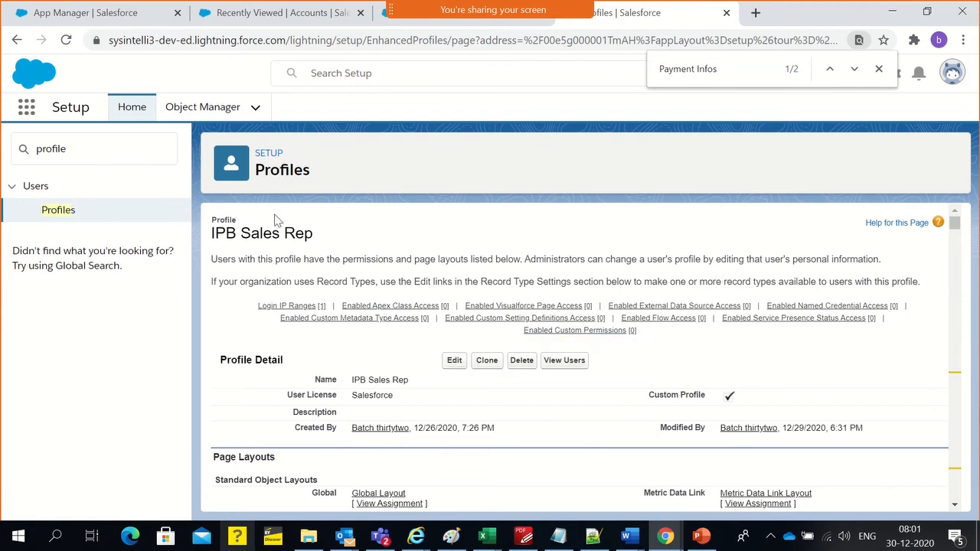
triple_click(253, 239)
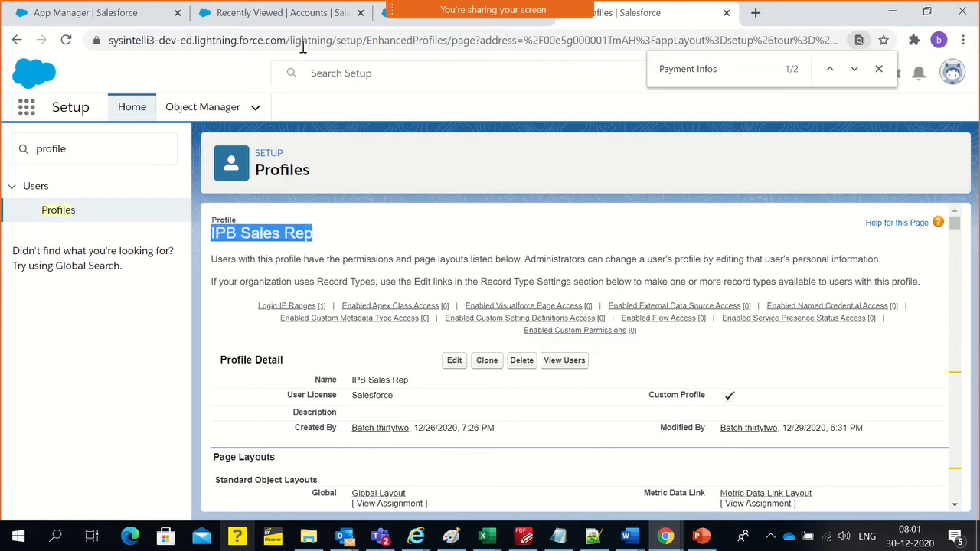
left_click(295, 17)
left_click(662, 23)
left_click(449, 21)
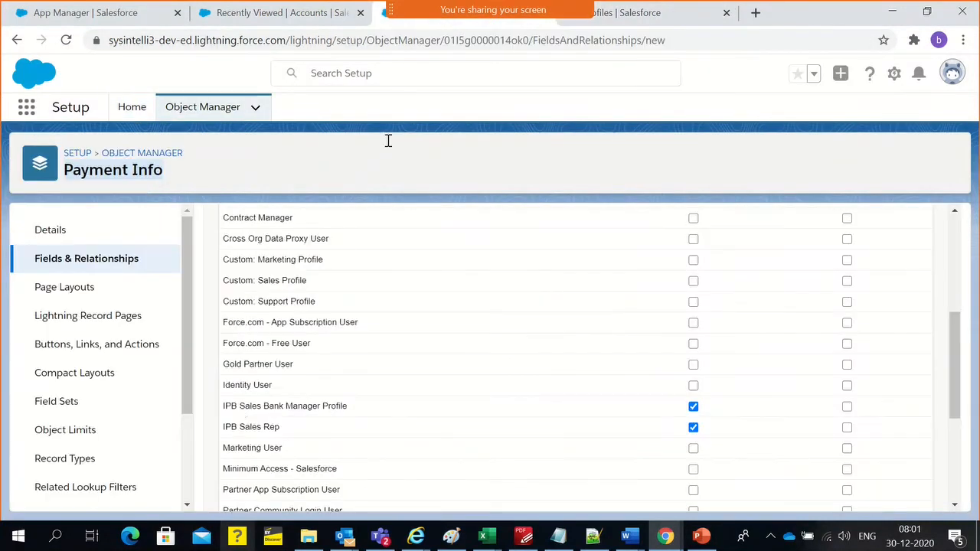
Examine the Payment Card Number field's details and its field-level security settings for each profile
scroll(367, 399, "up", 4)
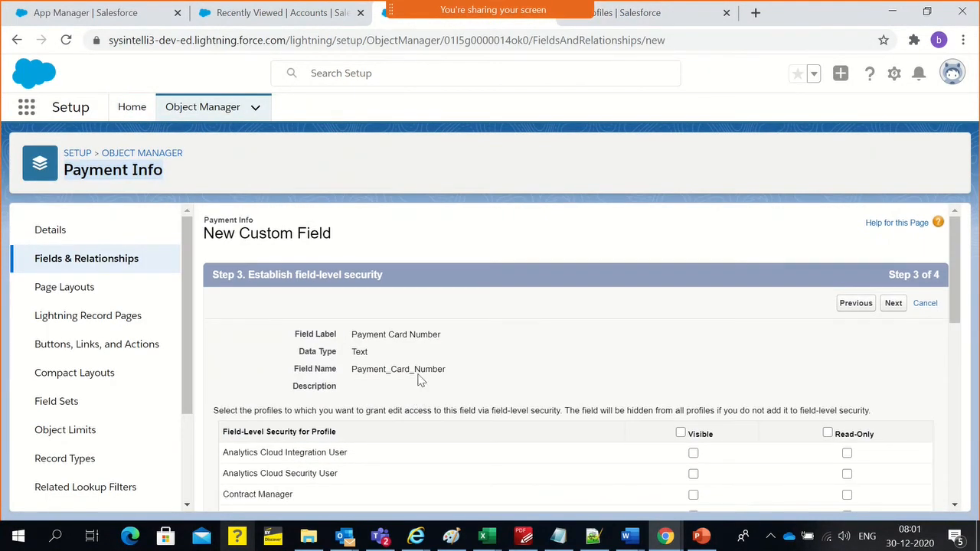
triple_click(400, 341)
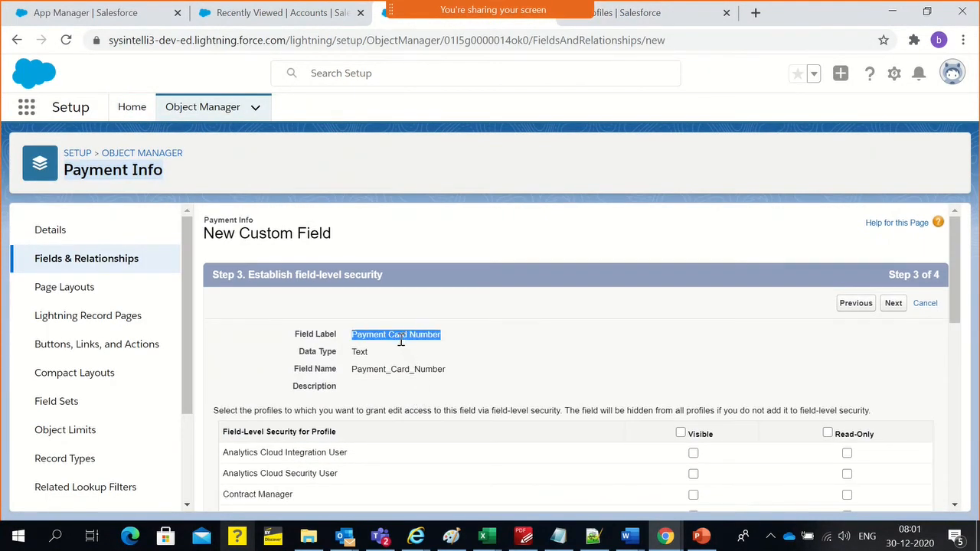
double_click(117, 173)
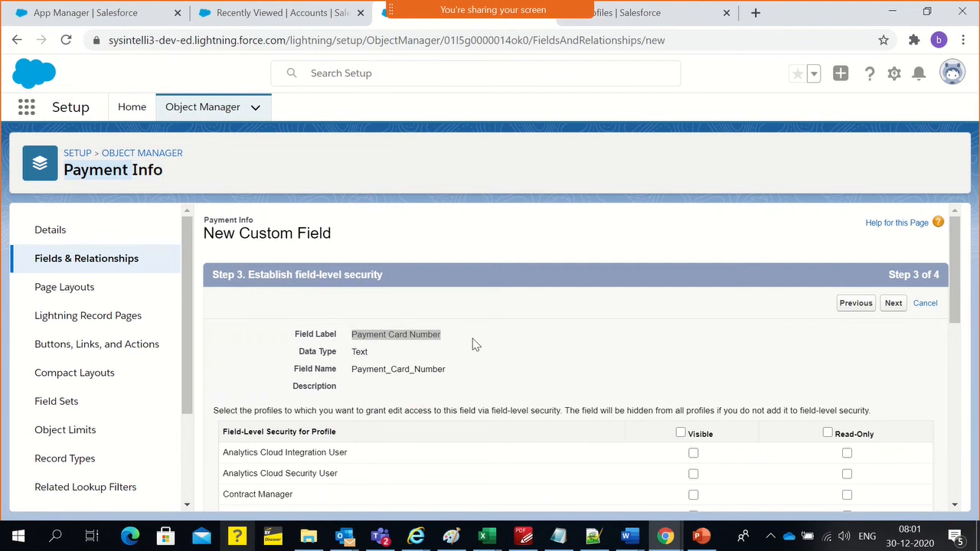
scroll(474, 344, "down", 2)
scroll(553, 344, "down", 4)
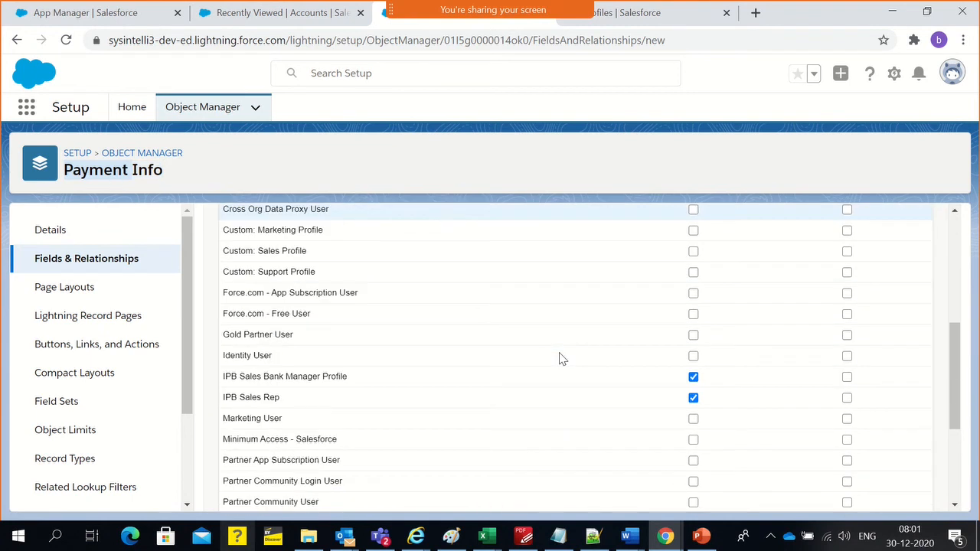
scroll(462, 365, "down", 2)
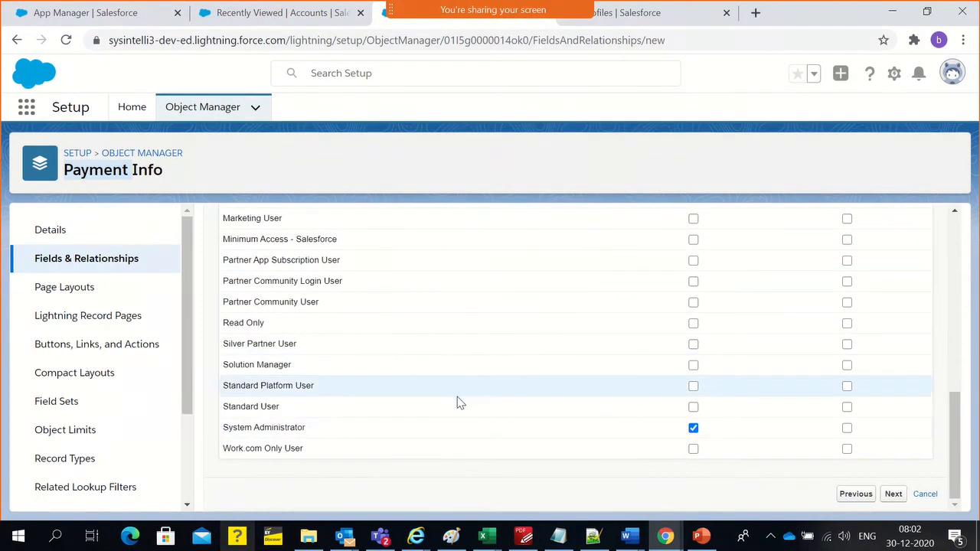
scroll(438, 435, "up", 3)
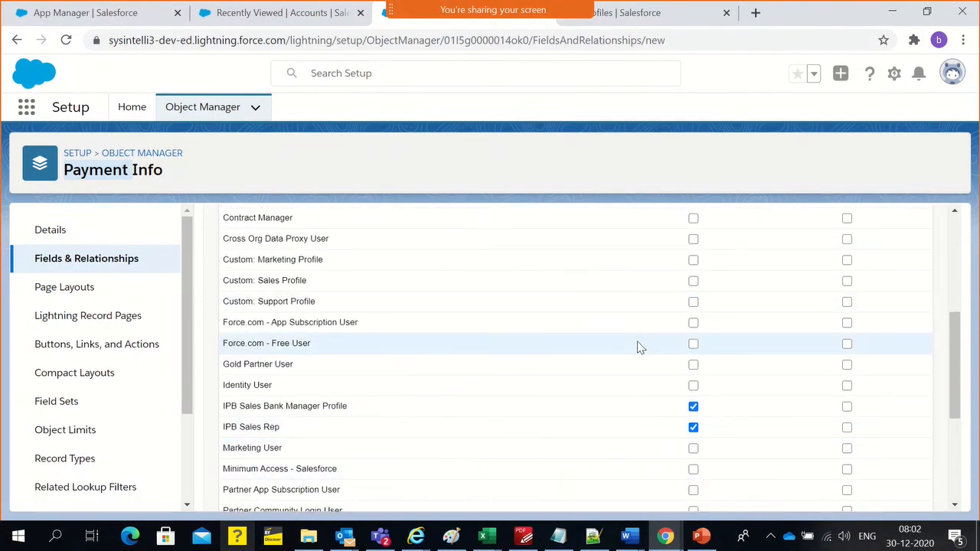
scroll(596, 430, "up", 1)
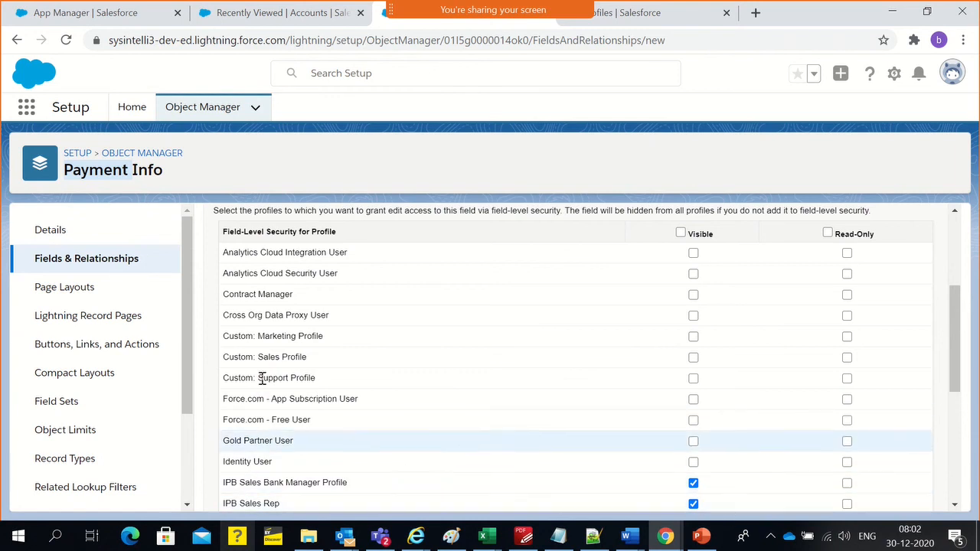
scroll(263, 376, "up", 3)
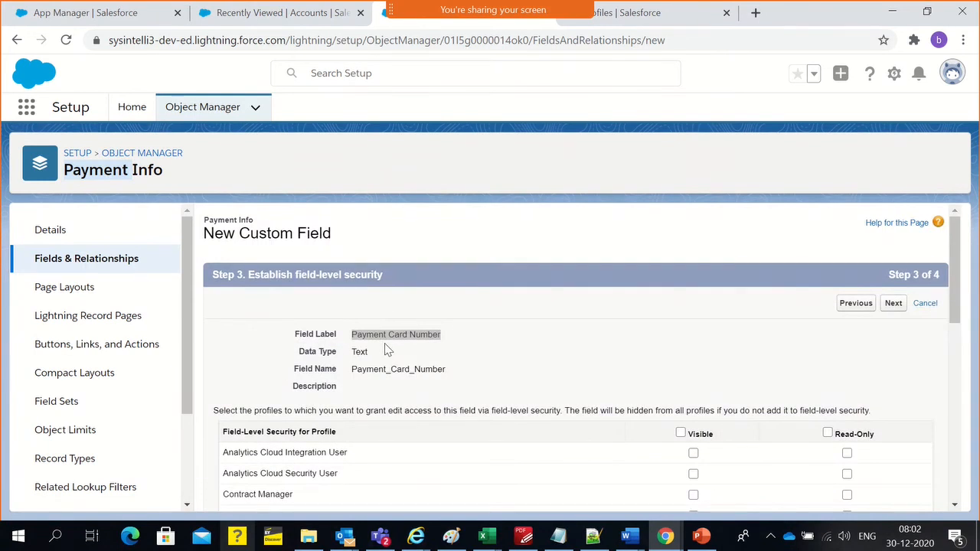
scroll(477, 475, "down", 3)
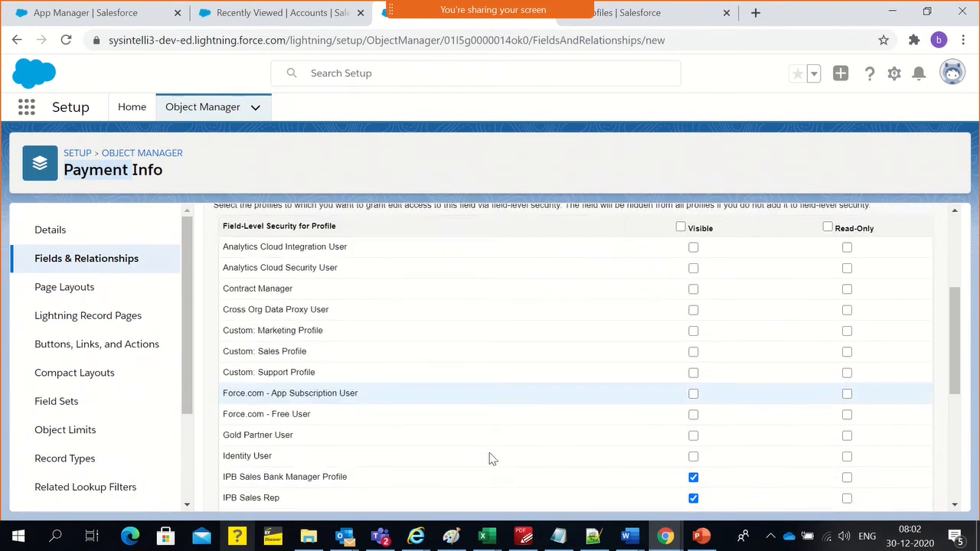
Remove the Payment Card Number field's visibility for the IPB Sales Rep profile and proceed to the page layouts step
triple_click(253, 474)
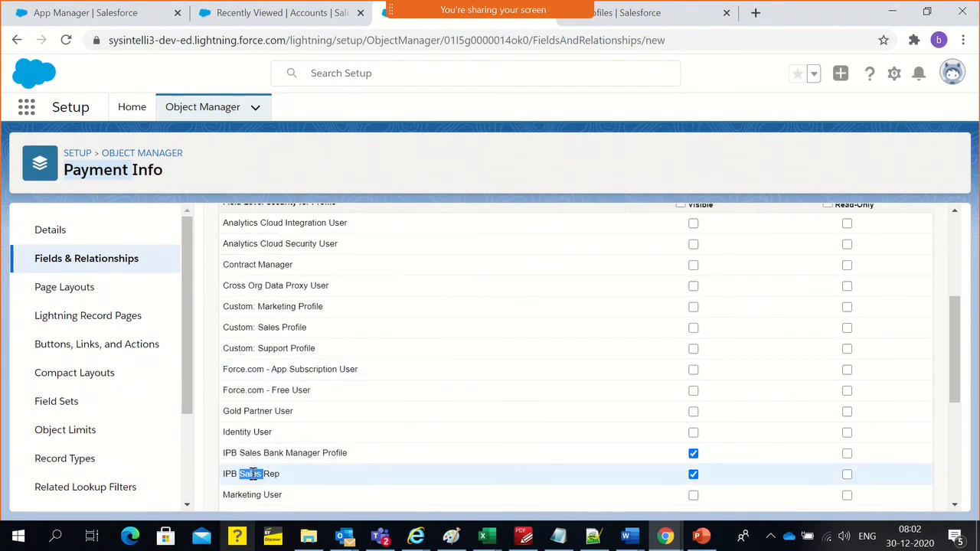
left_click(693, 474)
left_click(278, 468)
triple_click(262, 475)
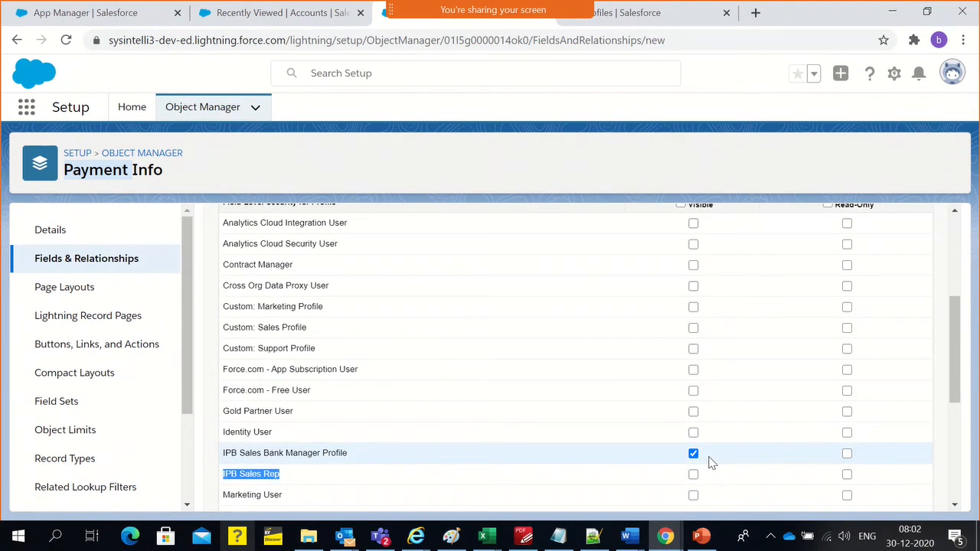
scroll(708, 457, "down", 1)
scroll(709, 457, "down", 3)
left_click(890, 496)
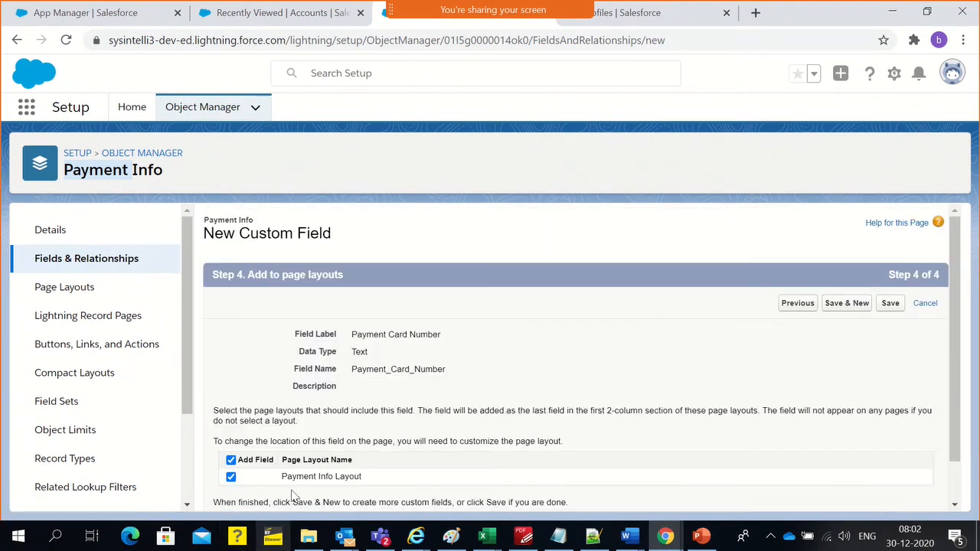
Examine the page layout options for the Payment Card Number field and the Payment Info object's other setup sections
left_click_drag(283, 478, 388, 490)
left_click(473, 370)
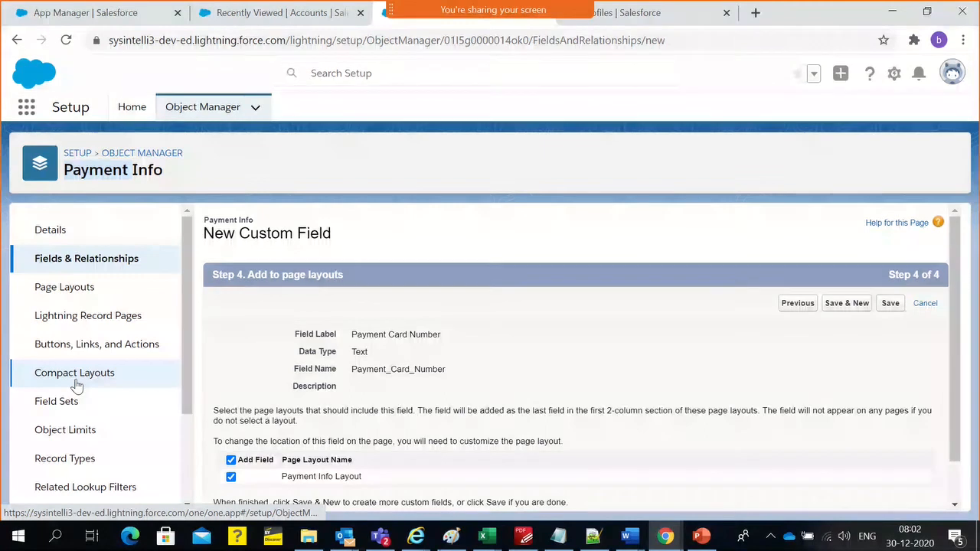
scroll(88, 403, "down", 3)
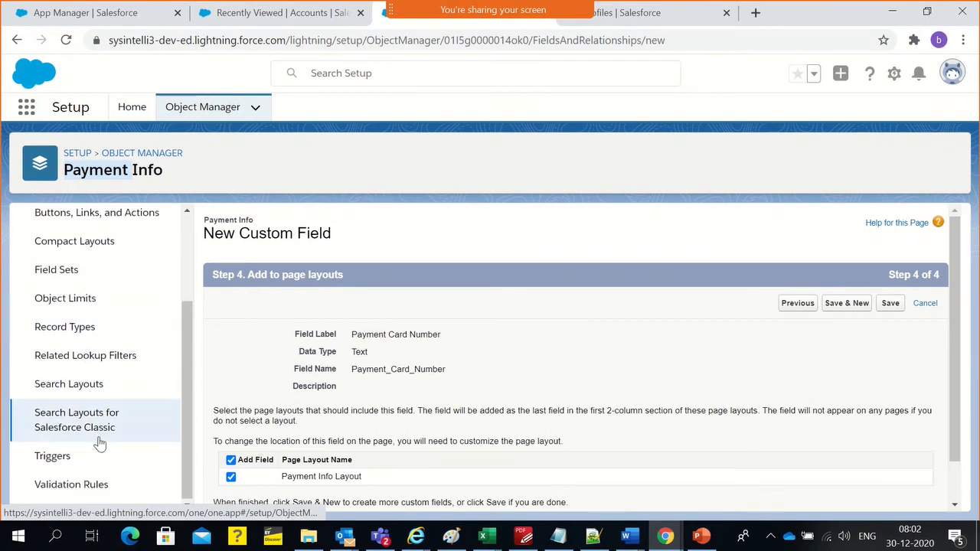
scroll(98, 437, "up", 3)
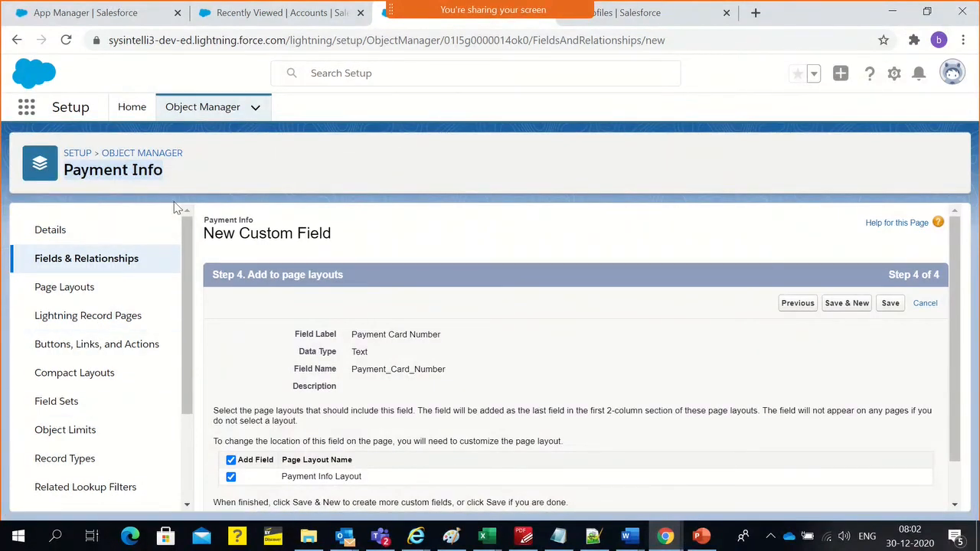
double_click(149, 175)
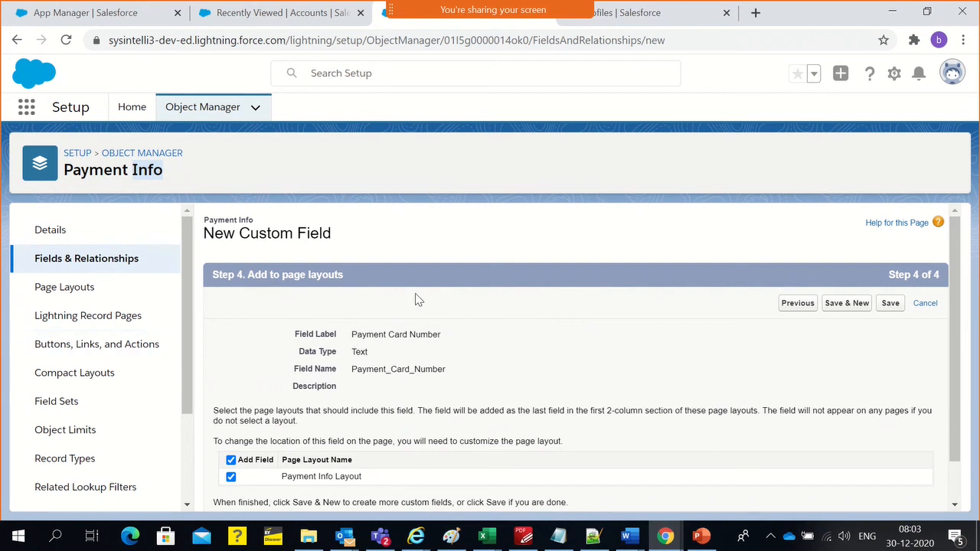
scroll(436, 365, "down", 1)
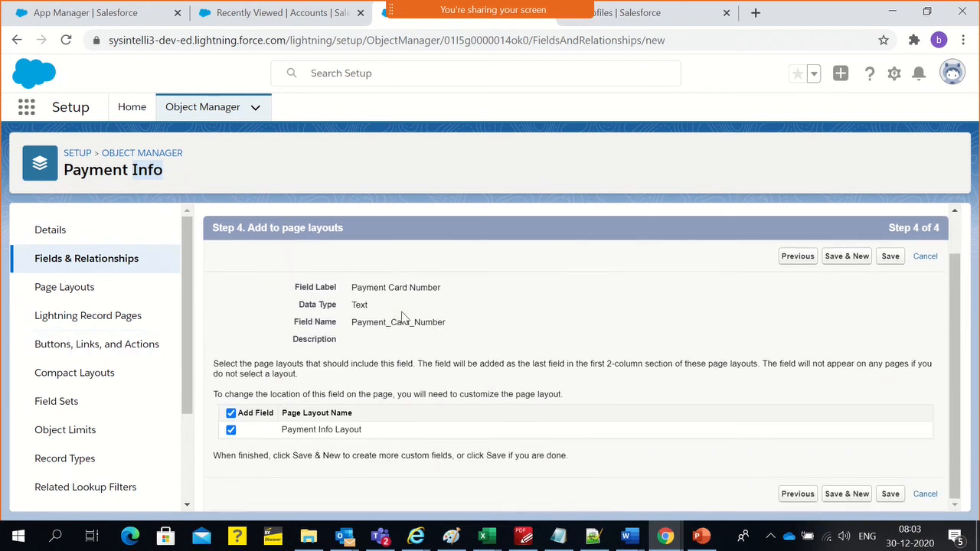
double_click(302, 432)
double_click(302, 431)
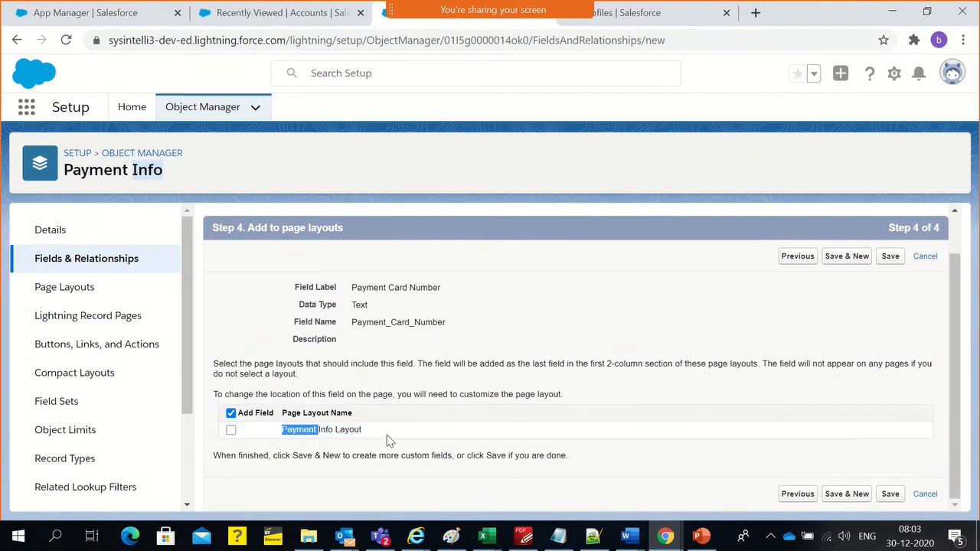
left_click(472, 331)
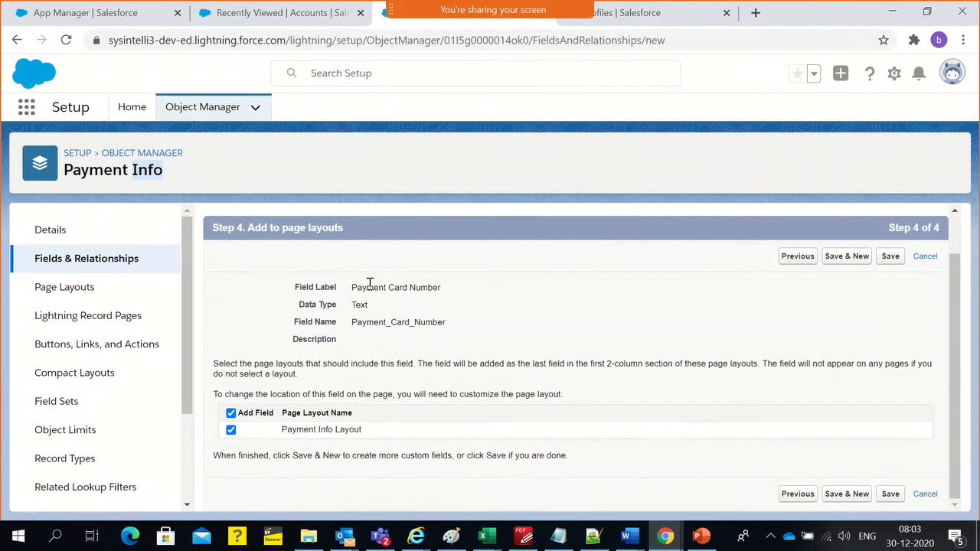
Include the Payment Card Number field on the Payment Info Layout and save the new custom field
left_click(231, 430)
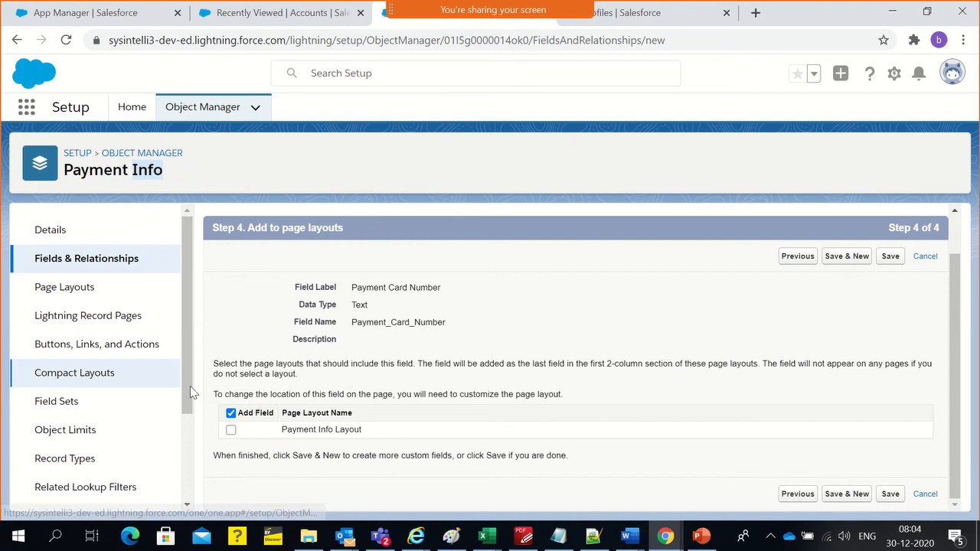
double_click(421, 322)
left_click(420, 350)
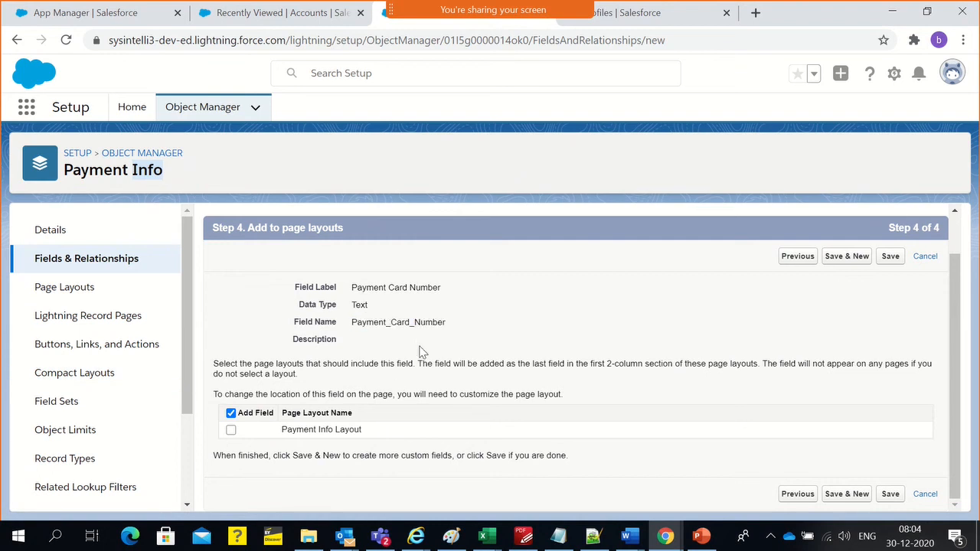
triple_click(398, 289)
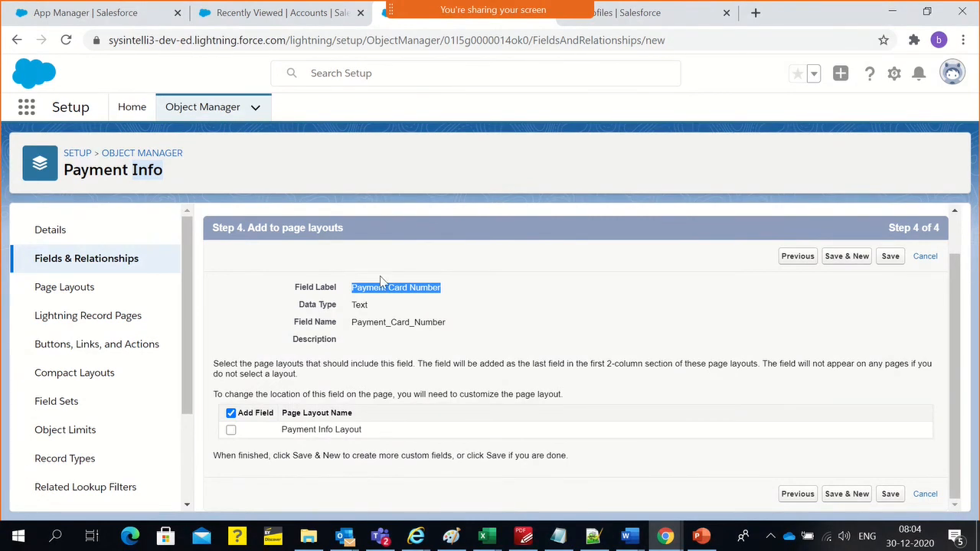
left_click(231, 430)
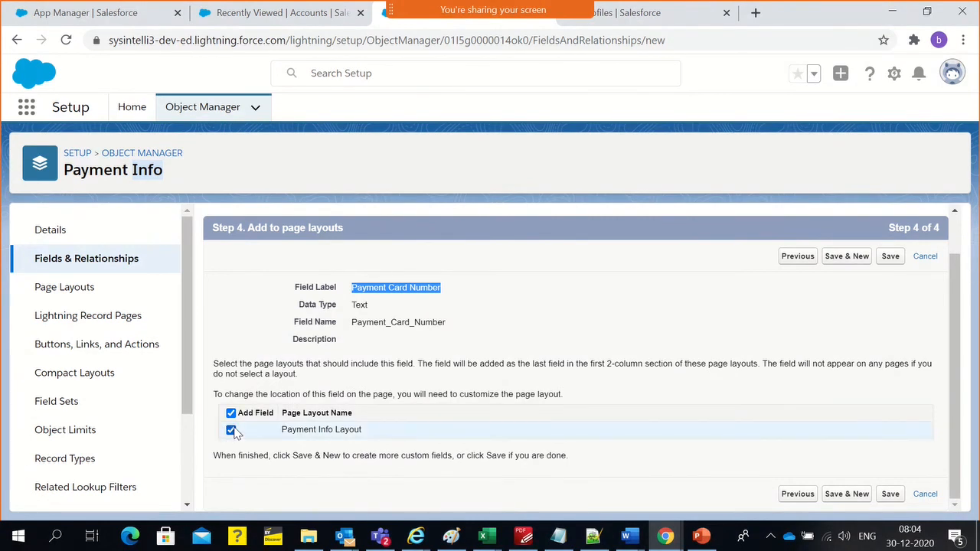
left_click(890, 255)
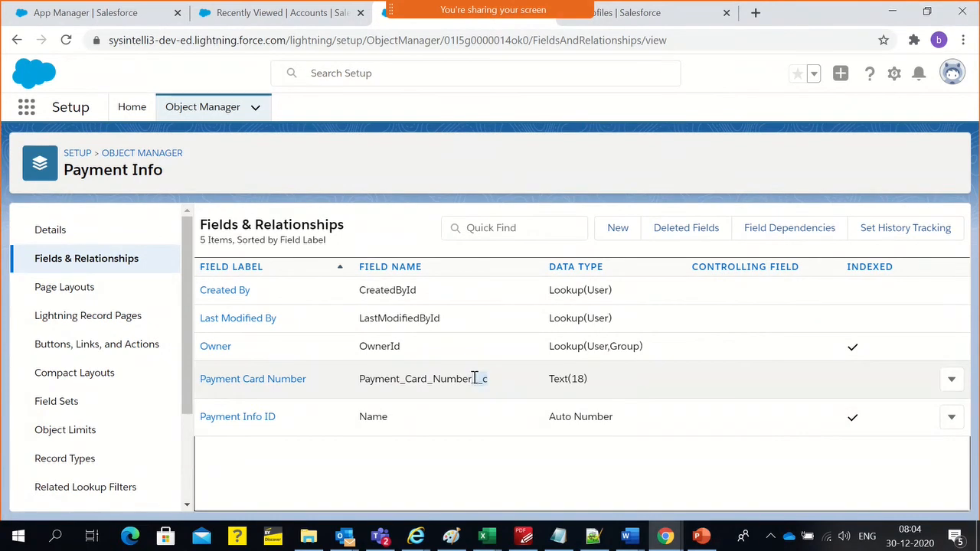
Compare the API name suffixes of the Payment Info object and its Payment Card Number field, and review the object's standard fields
left_click(71, 240)
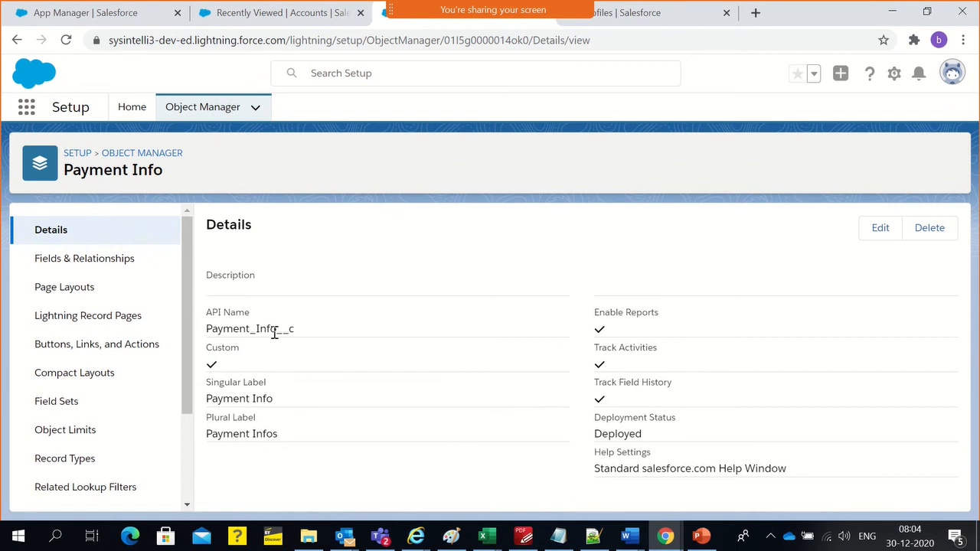
left_click_drag(278, 329, 296, 332)
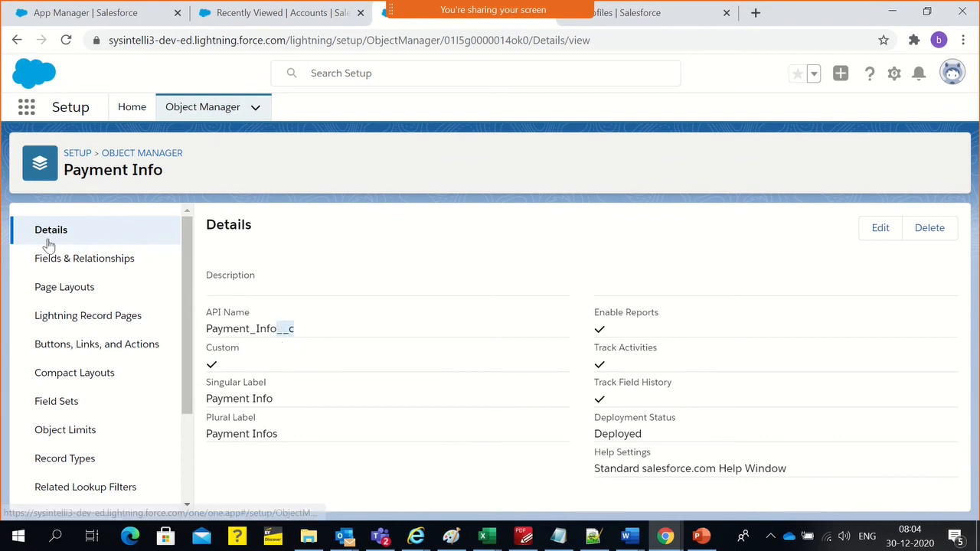
left_click(50, 264)
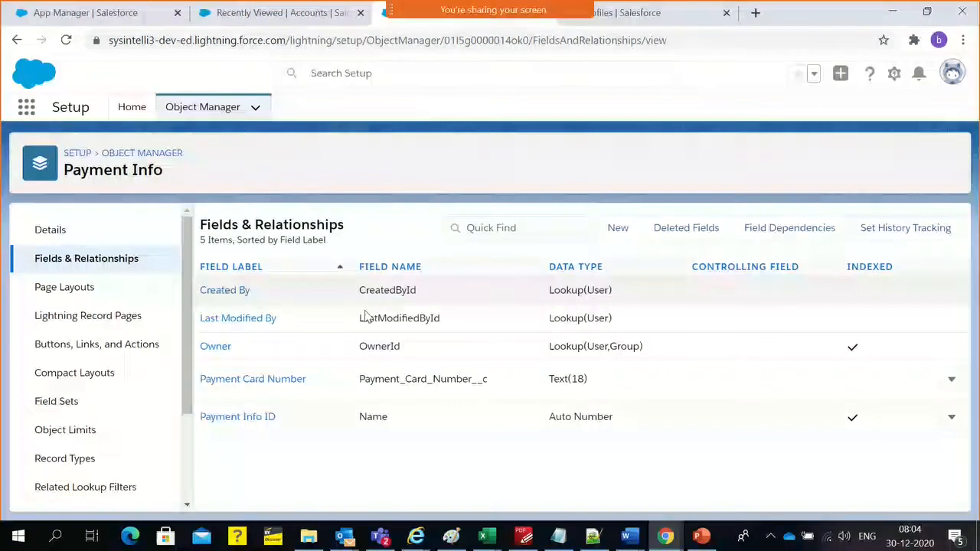
left_click_drag(488, 380, 473, 380)
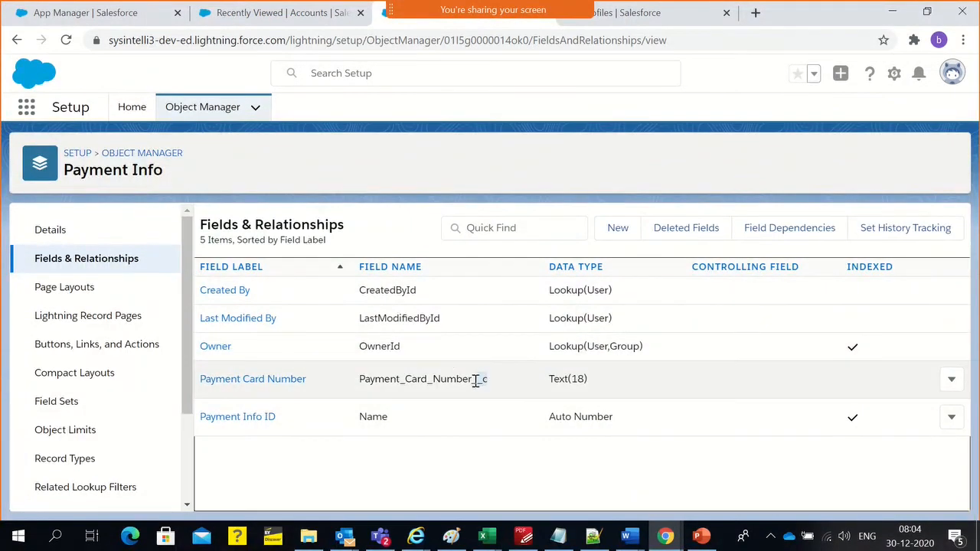
left_click(403, 488)
left_click_drag(488, 380, 473, 379)
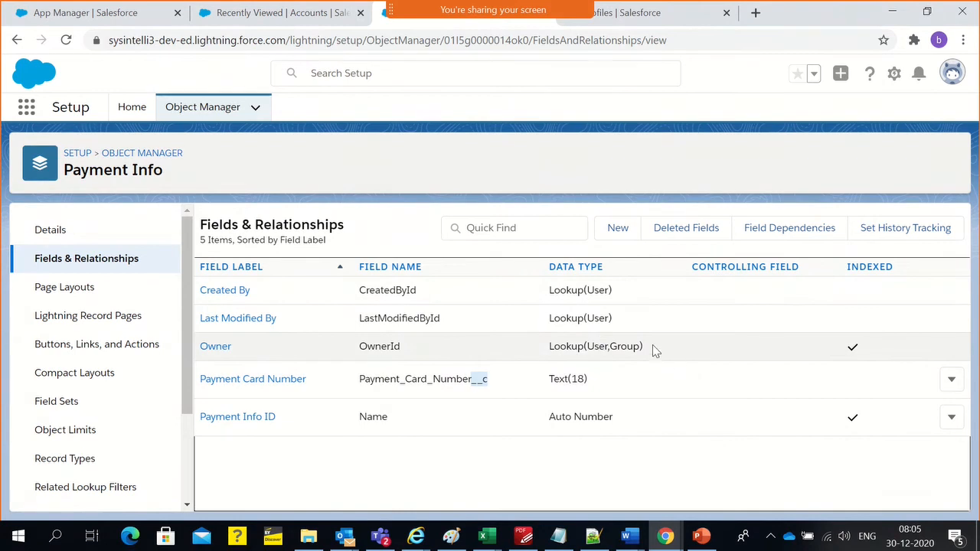
left_click_drag(652, 345, 532, 291)
left_click_drag(623, 441, 197, 417)
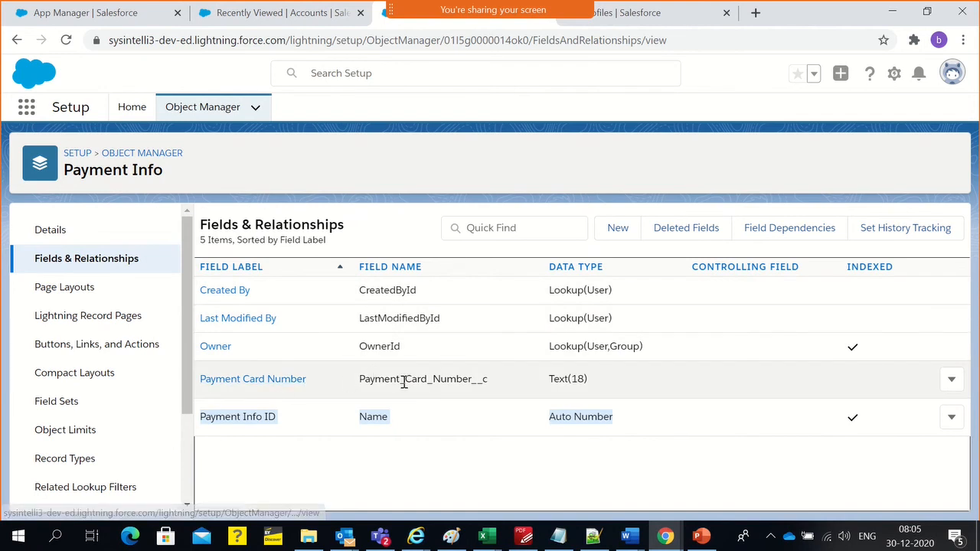
left_click(239, 480)
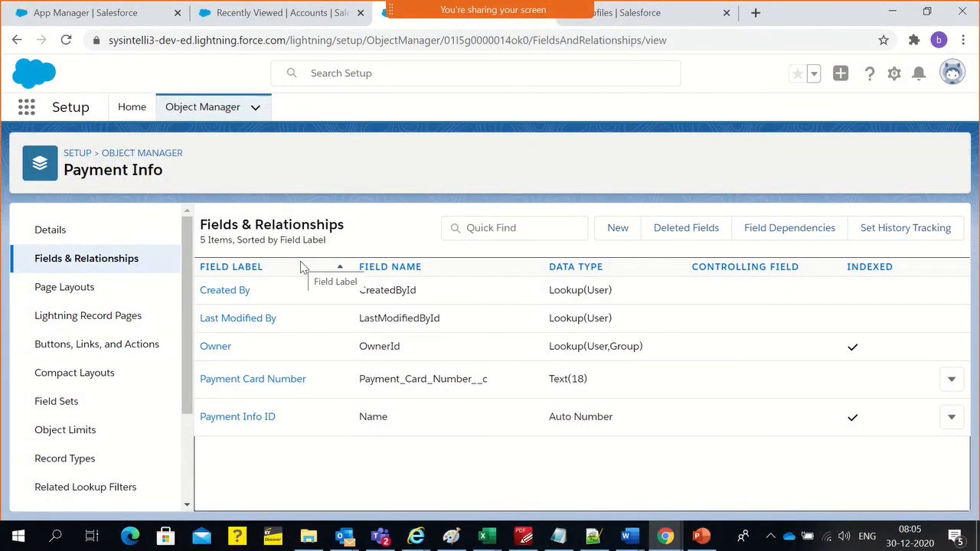
scroll(94, 388, "down", 2)
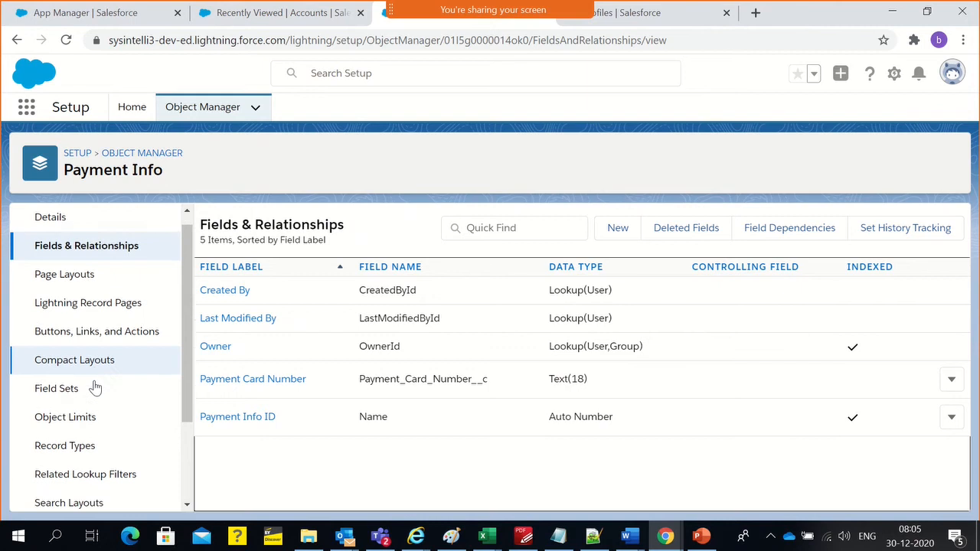
scroll(91, 393, "up", 2)
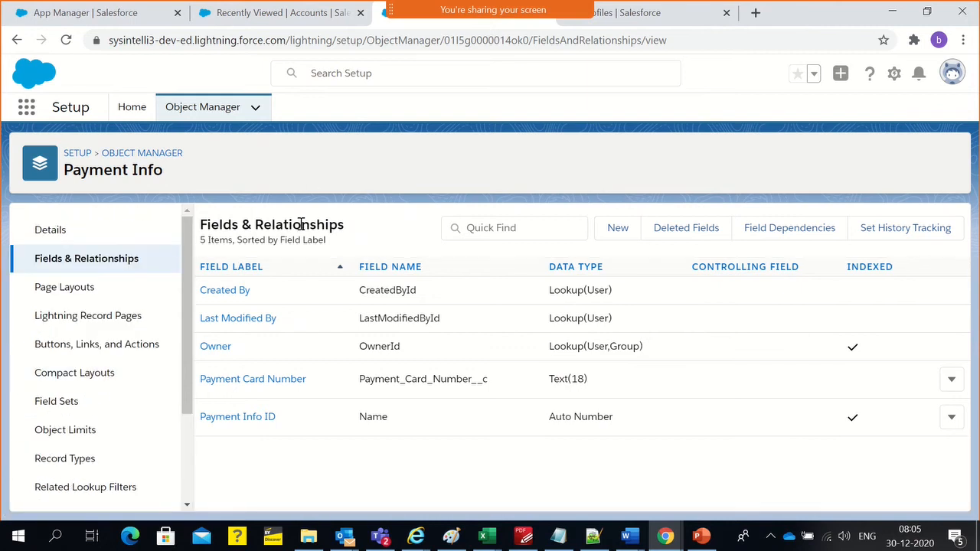
Search Setup for "tab" and open the Tabs page for custom tabs
left_click(96, 21)
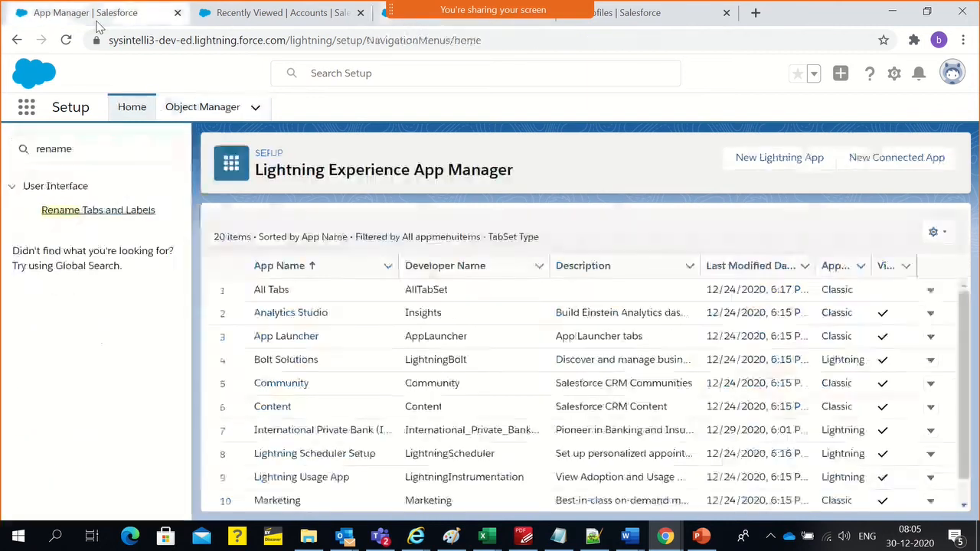
left_click(229, 23)
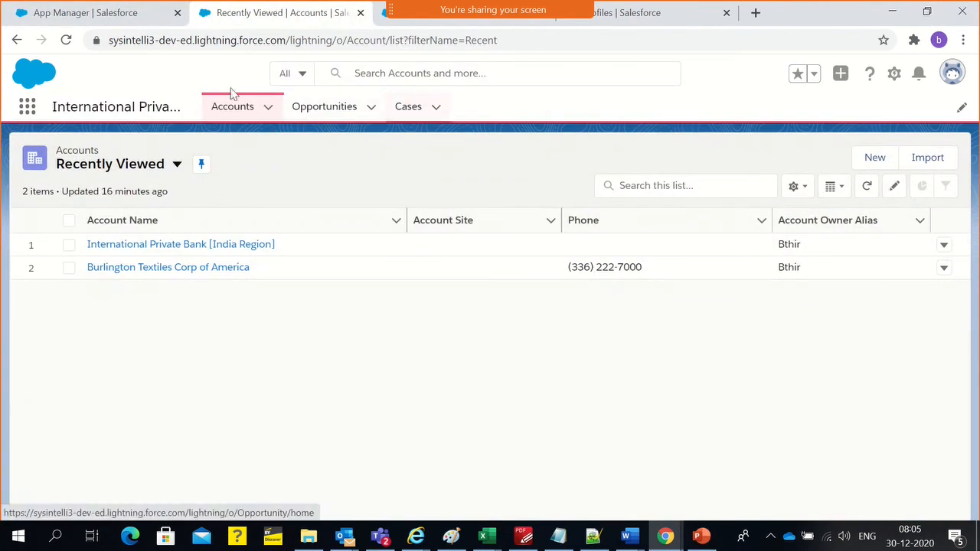
left_click(92, 13)
left_click(78, 150)
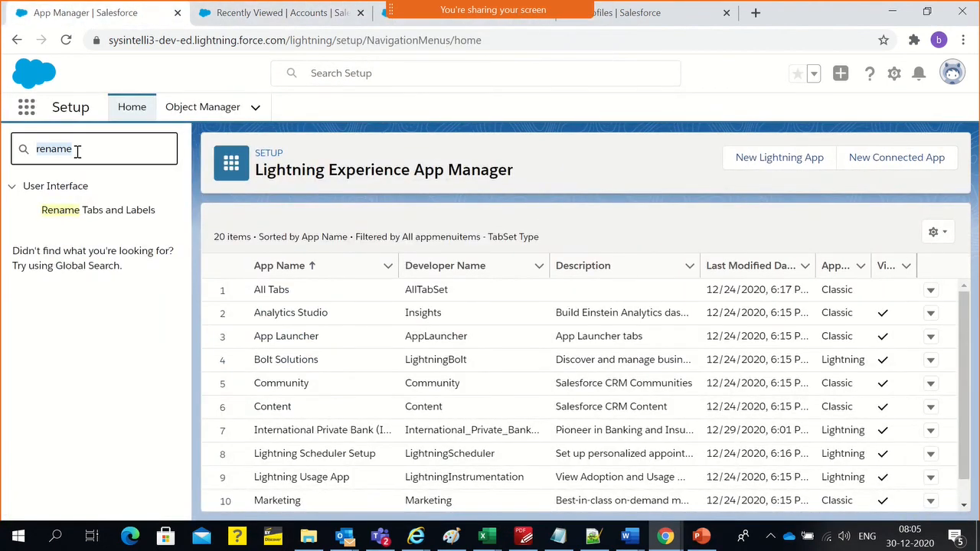
type("tab")
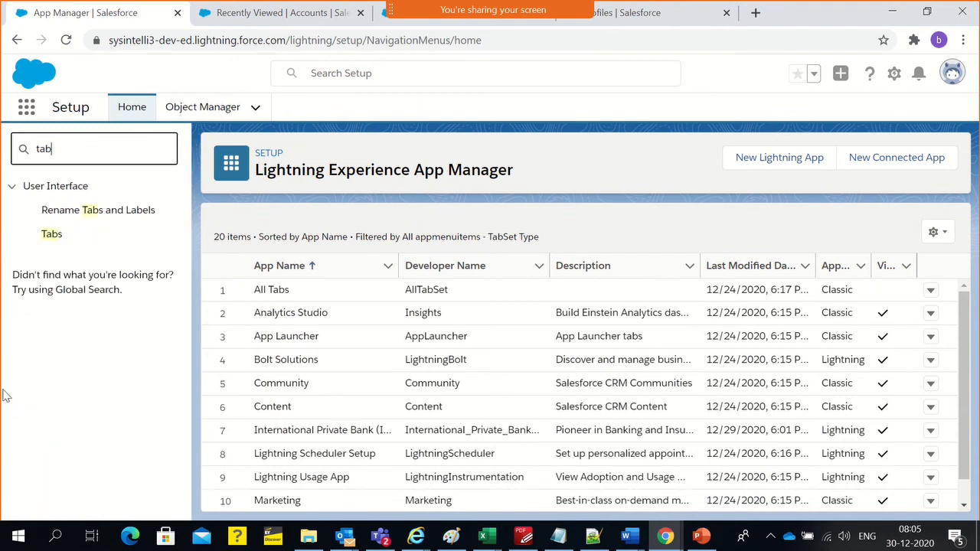
left_click(51, 235)
left_click(42, 238)
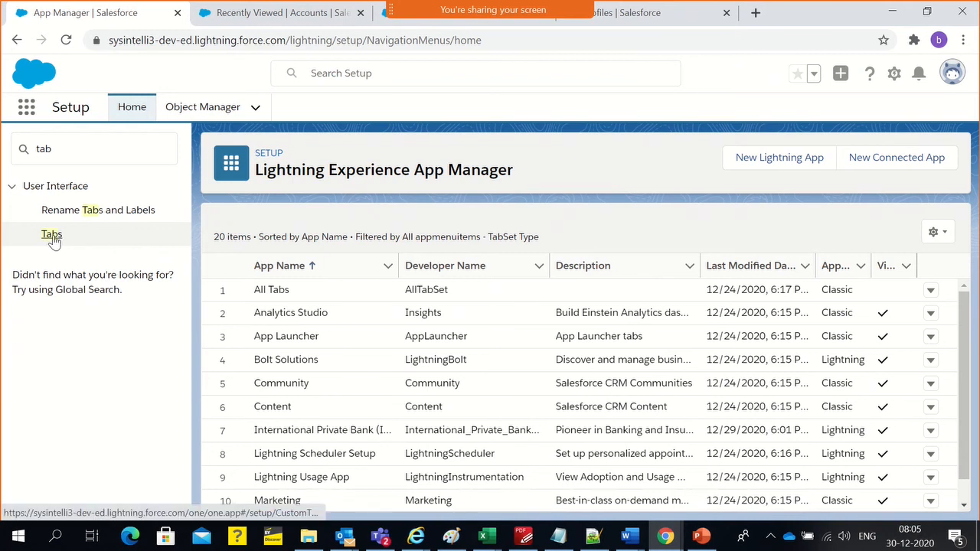
left_click(52, 236)
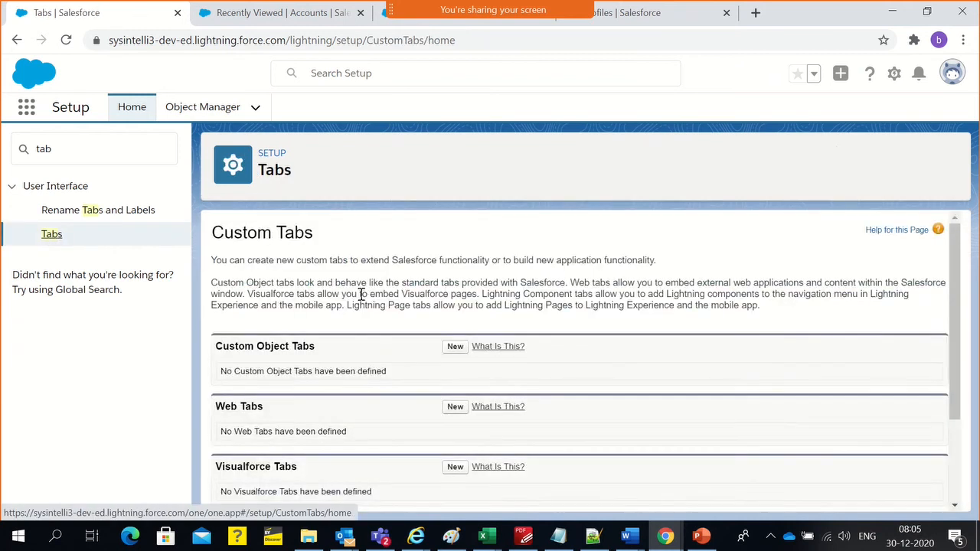
Examine the Custom Object Tabs section and compare it with the Opportunities tab in the International Private Bank app
scroll(322, 297, "down", 2)
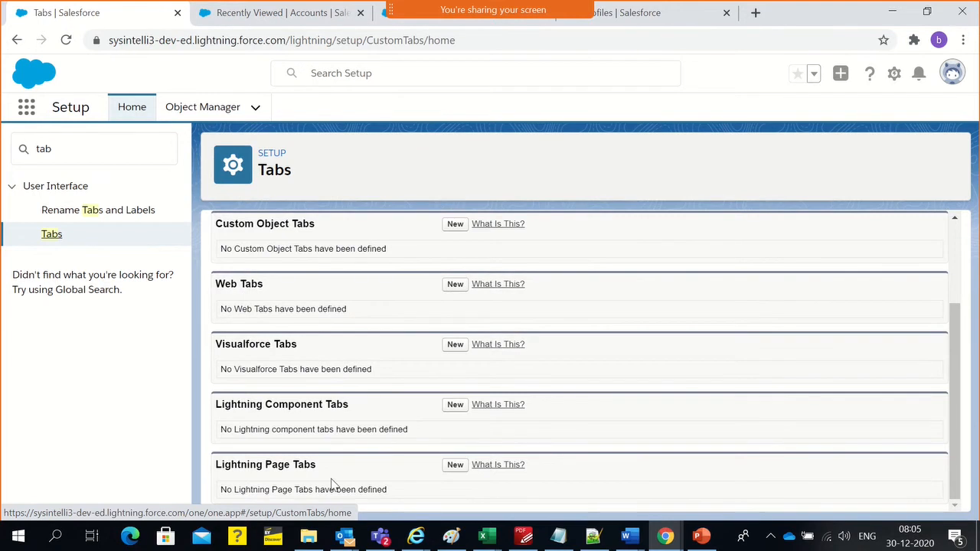
scroll(332, 483, "up", 1)
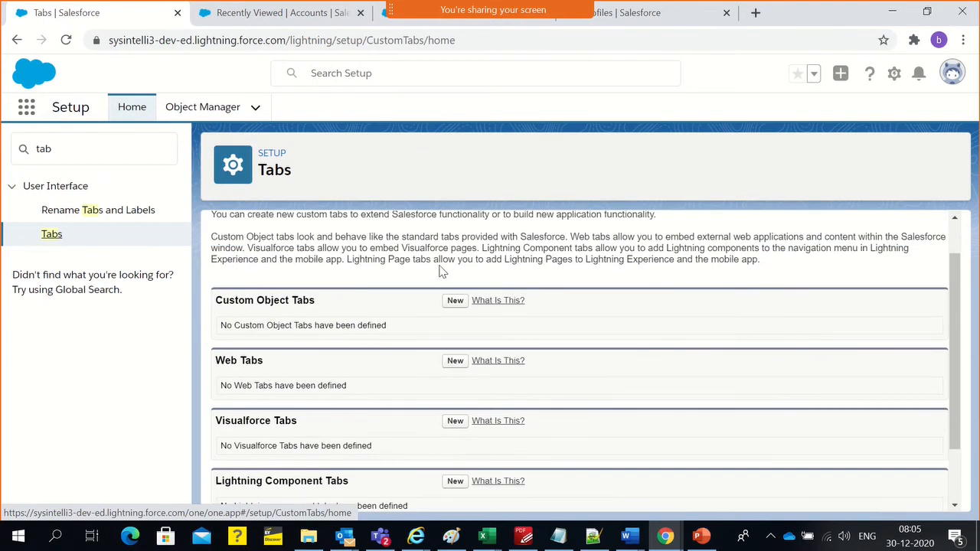
left_click_drag(246, 302, 315, 301)
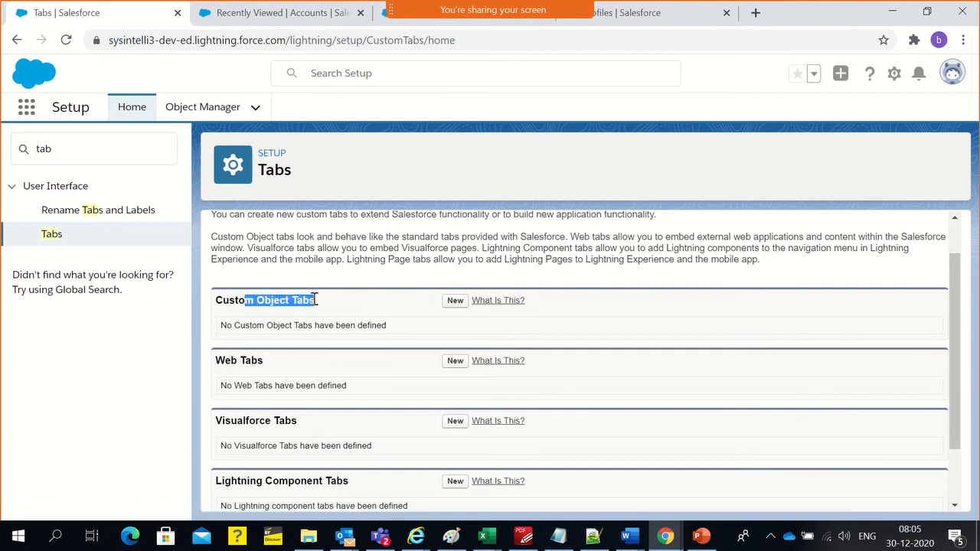
left_click(316, 302)
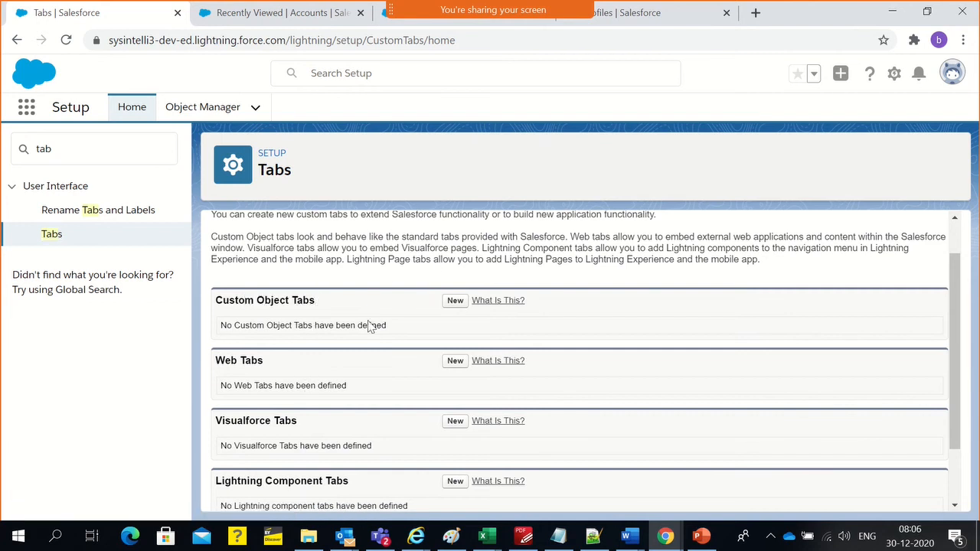
left_click(276, 15)
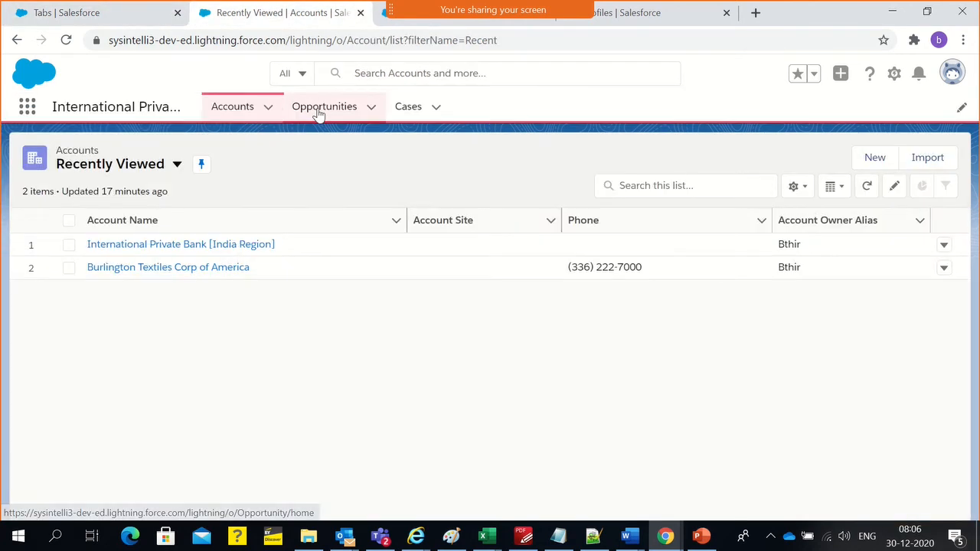
left_click(317, 114)
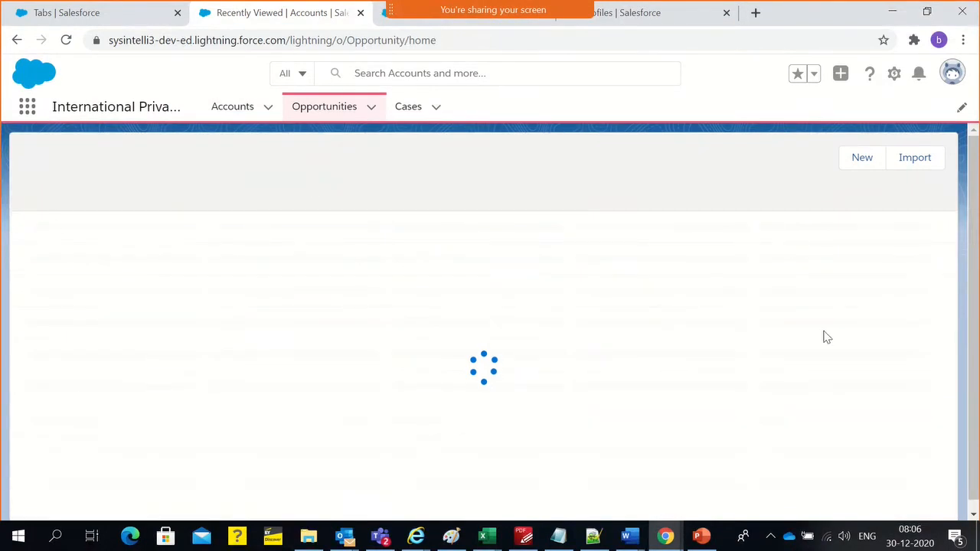
left_click(110, 15)
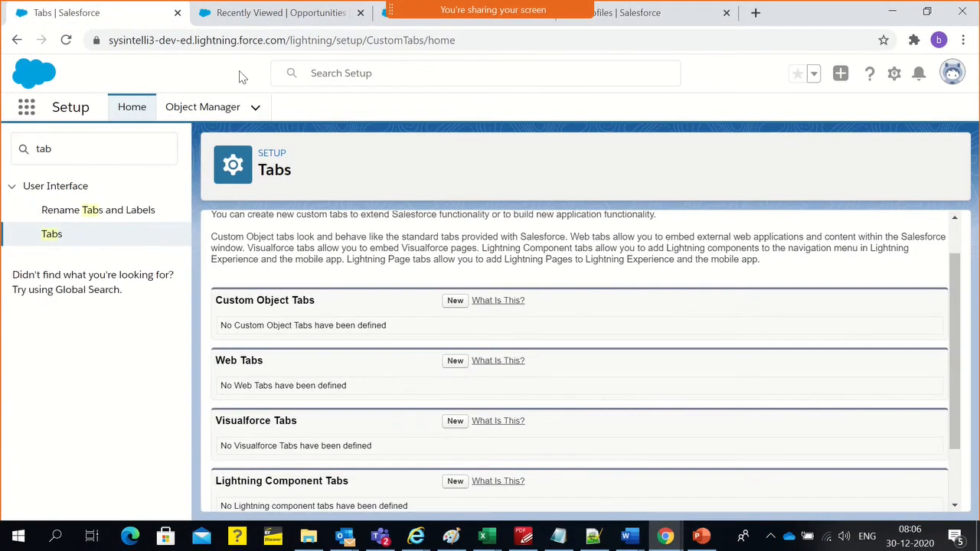
left_click(244, 40)
left_click(253, 12)
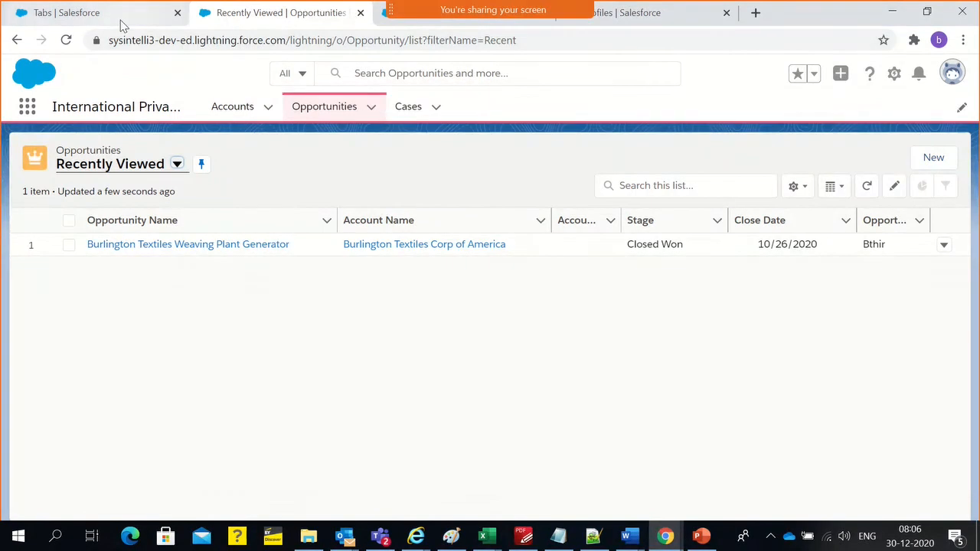
Return to the custom tabs setup page and examine the Web Tabs and Visualforce Tabs sections
left_click(92, 12)
triple_click(241, 363)
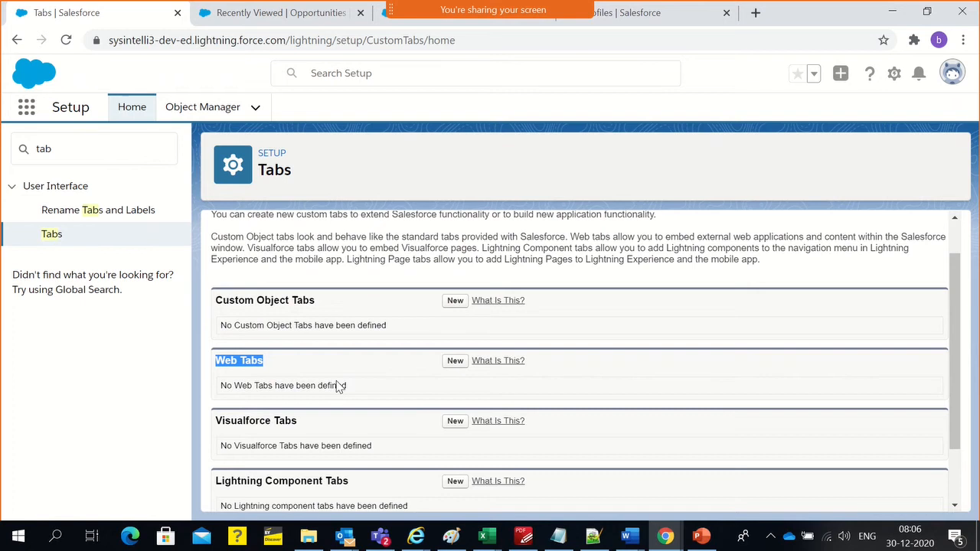
scroll(339, 385, "down", 1)
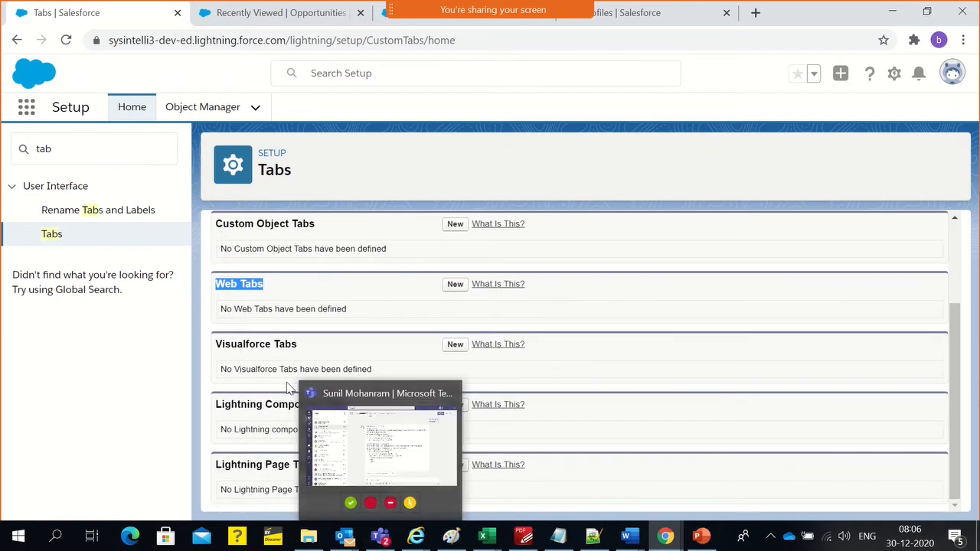
left_click(271, 350)
triple_click(271, 345)
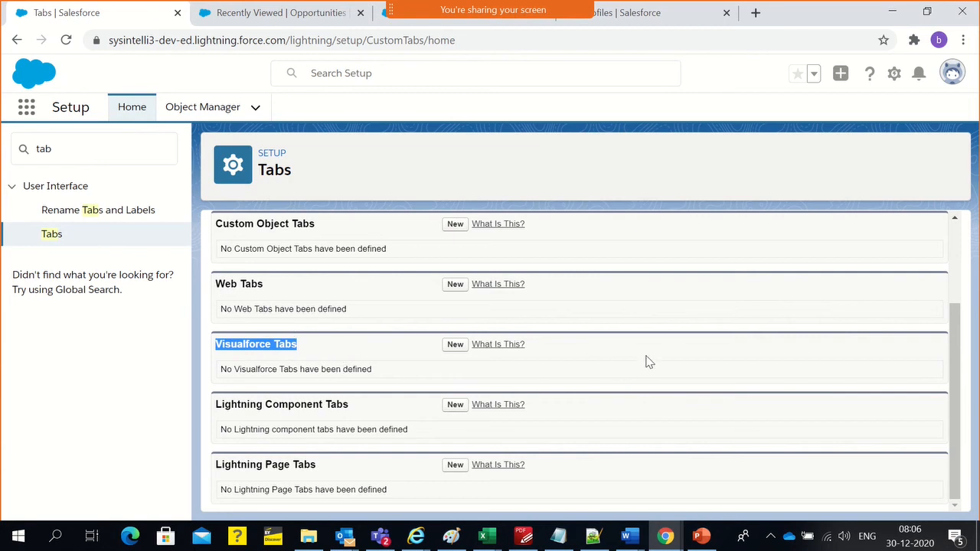
Examine the Visualforce Tabs section and compare the custom tab types with the existing tabs in the International Private Bank app
triple_click(280, 344)
left_click(269, 350)
scroll(269, 352, "up", 1)
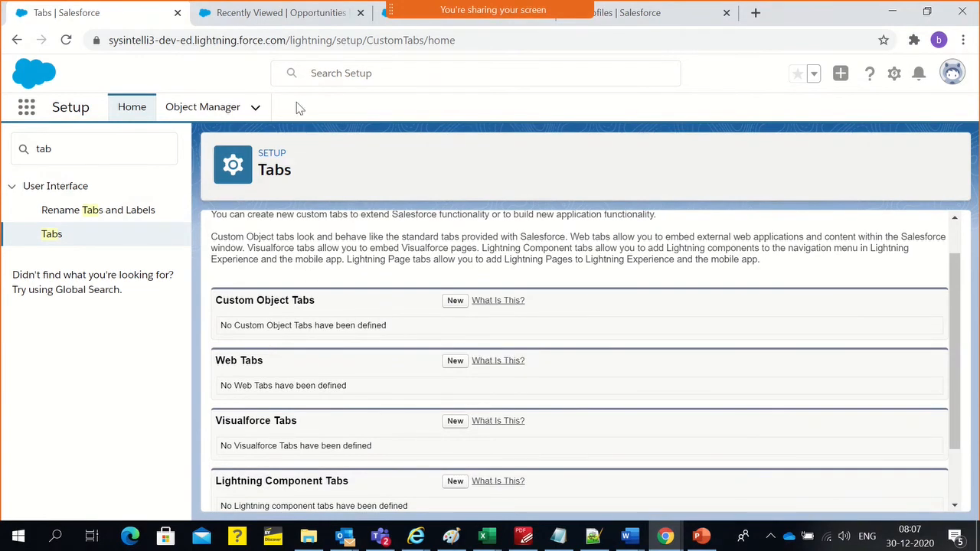
left_click(279, 12)
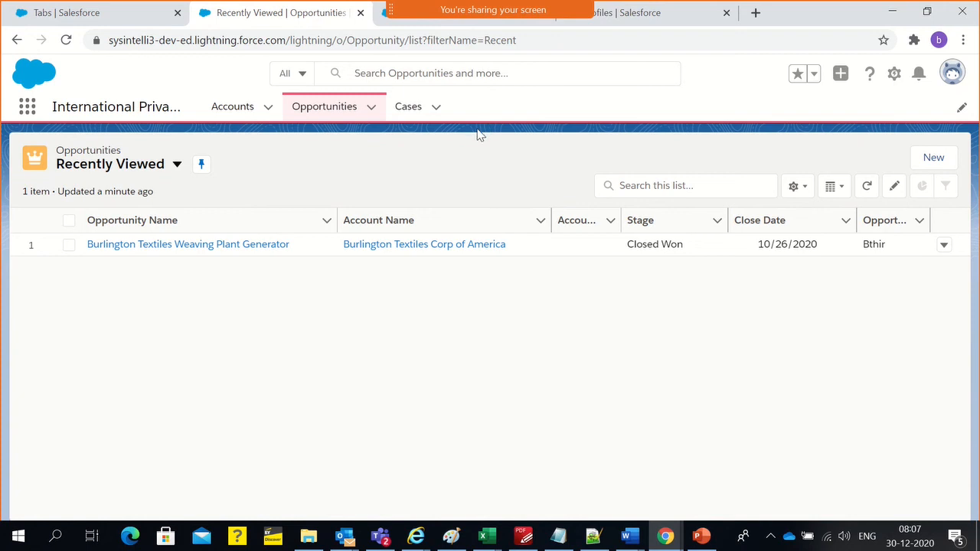
left_click(64, 8)
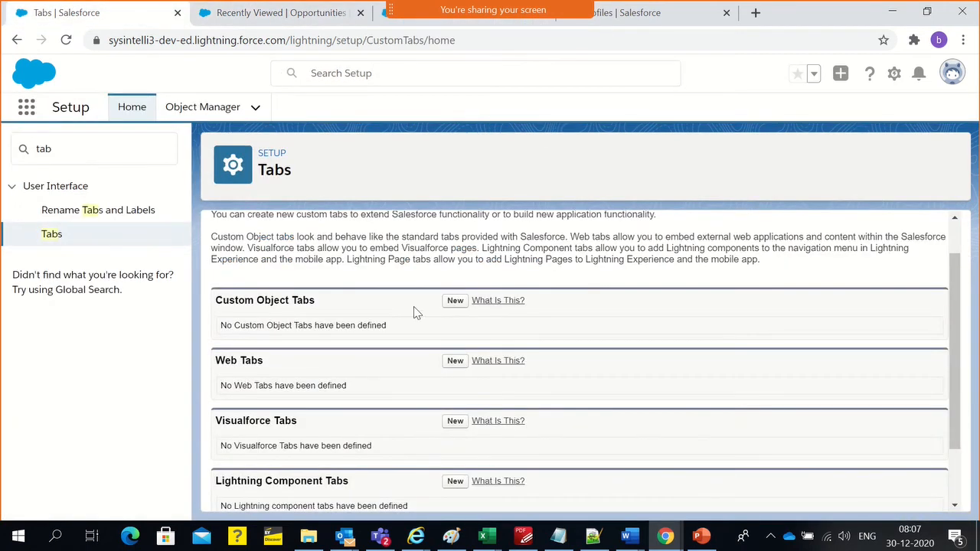
Start a new custom object tab for the Payment Info object and give it the Airplane tab style
left_click(455, 301)
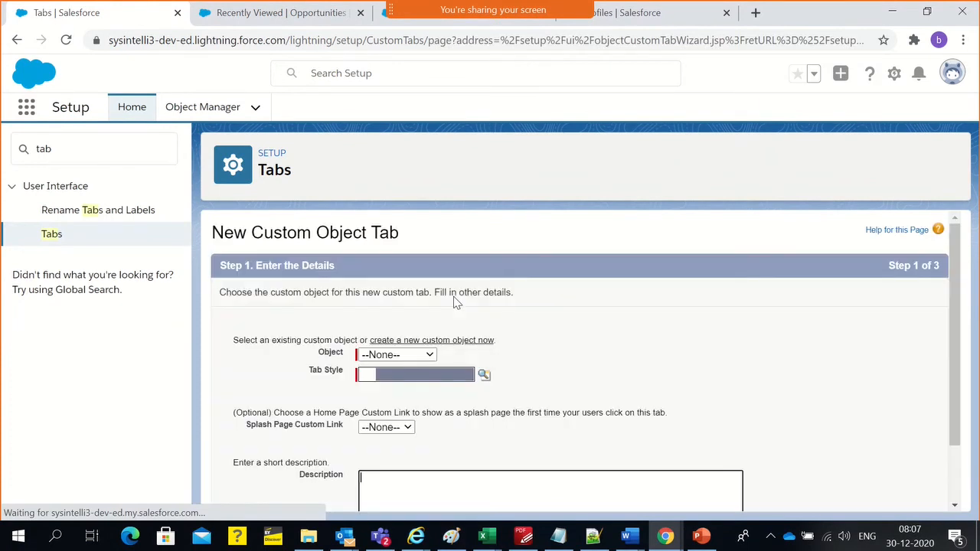
scroll(453, 293, "down", 1)
left_click(394, 282)
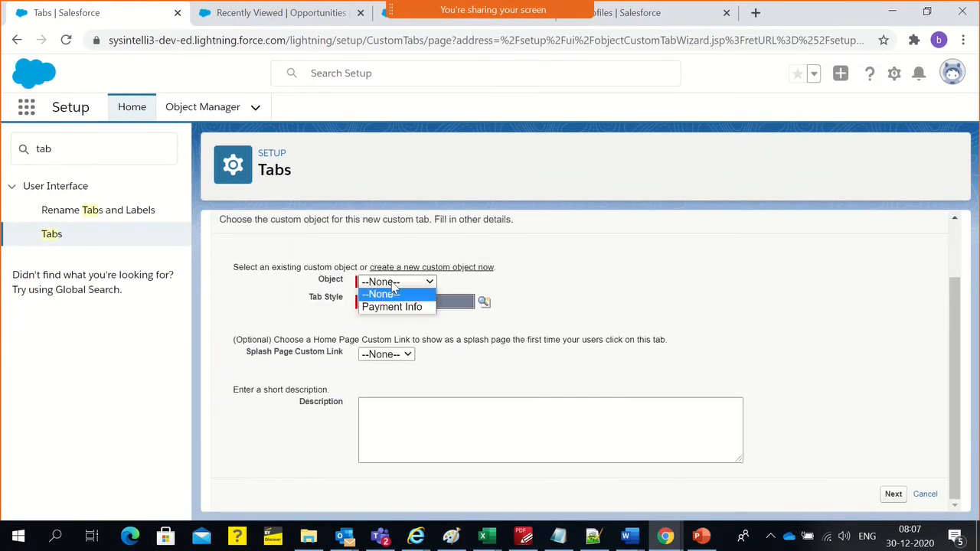
left_click(393, 309)
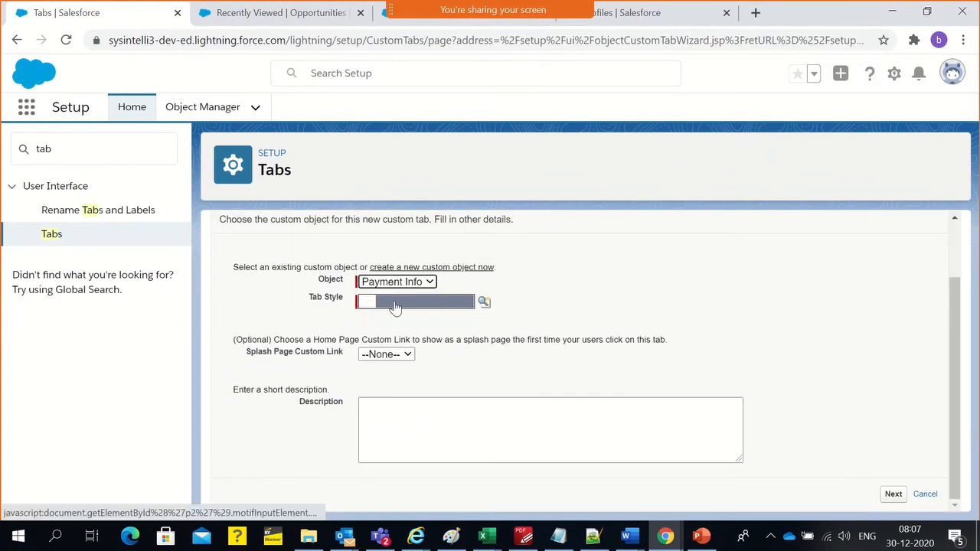
left_click(395, 306)
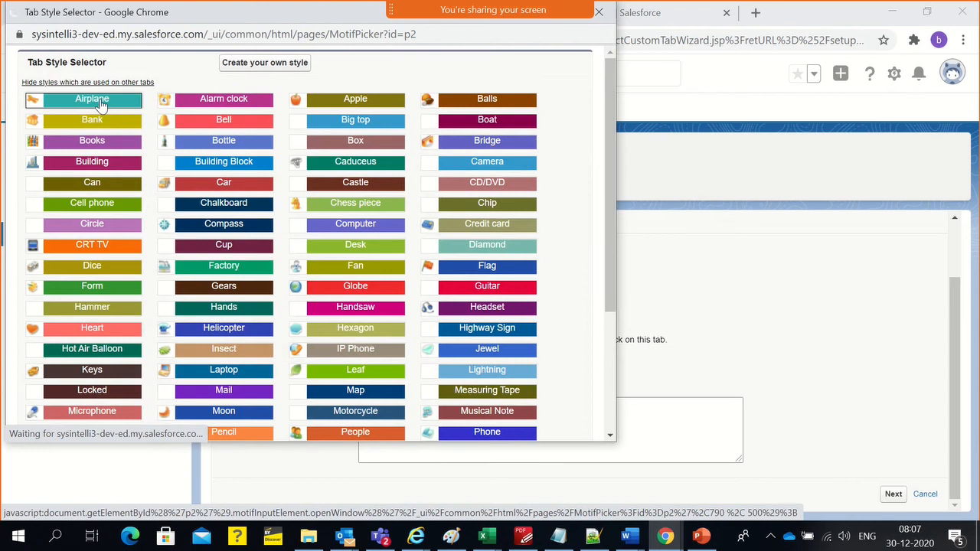
left_click(92, 100)
scroll(565, 303, "up", 1)
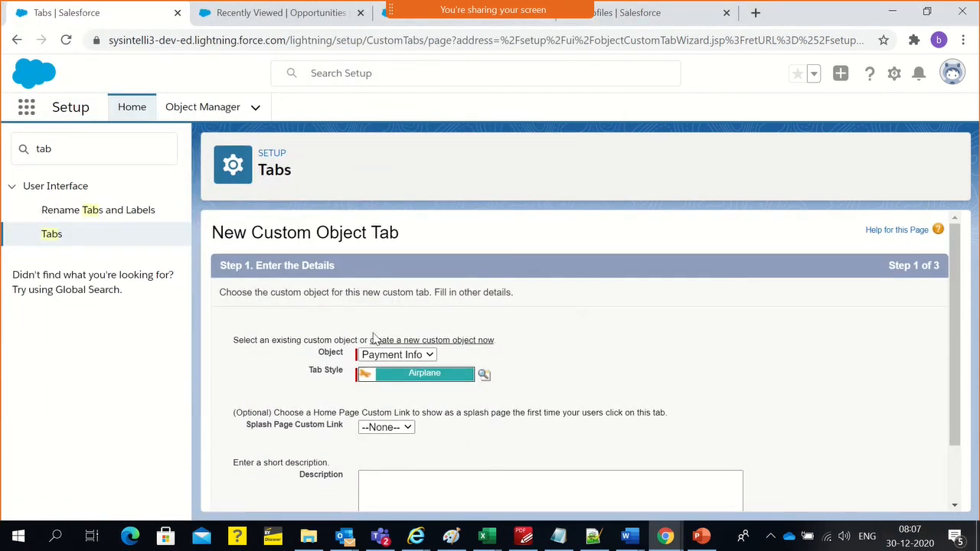
Review the object choices and details of the new custom object tab, comparing them with the tabs in the International Private Bank app
left_click(360, 356)
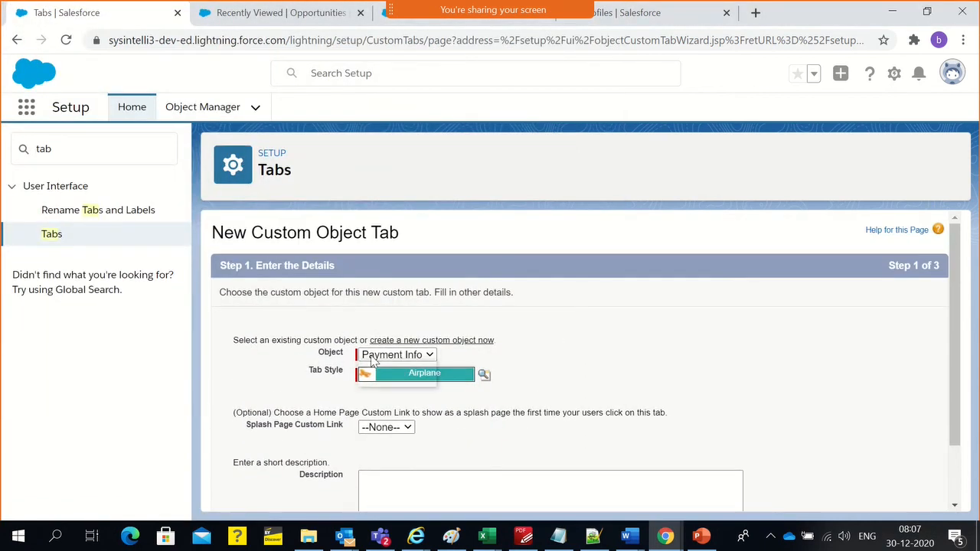
left_click(571, 331)
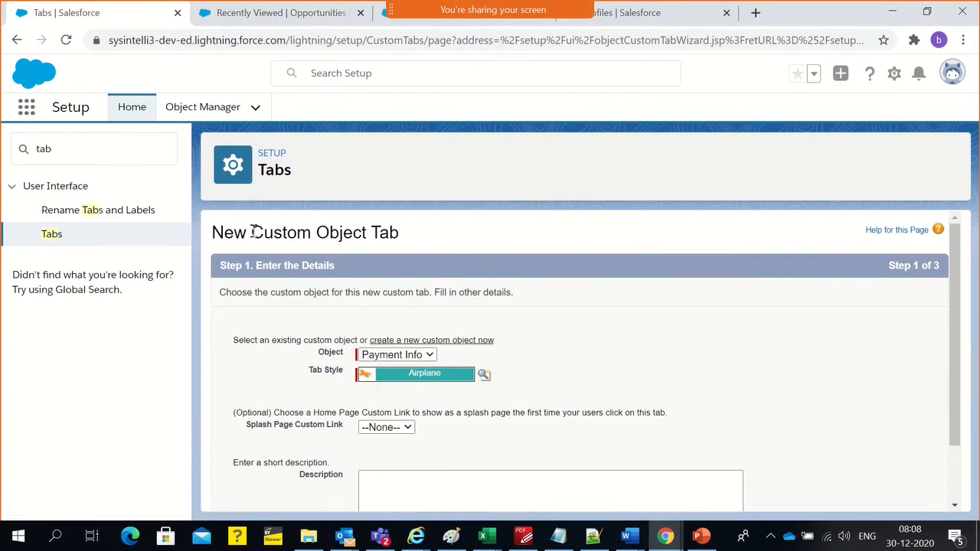
left_click_drag(253, 232, 389, 232)
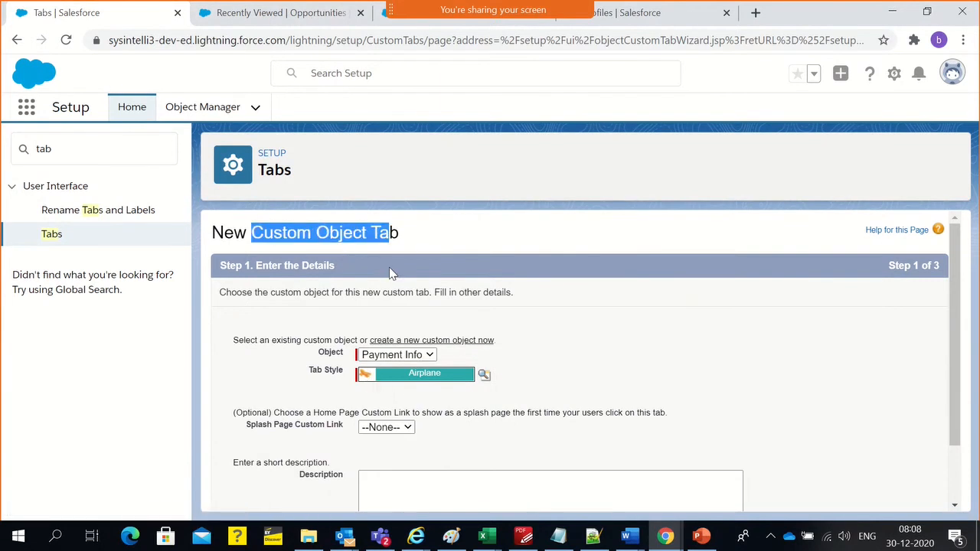
left_click(395, 359)
left_click(395, 375)
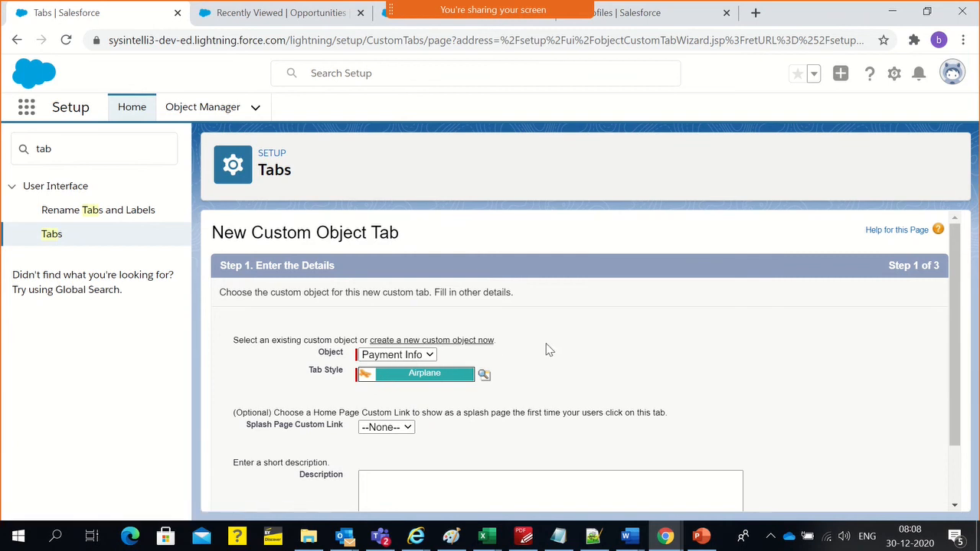
scroll(547, 348, "down", 1)
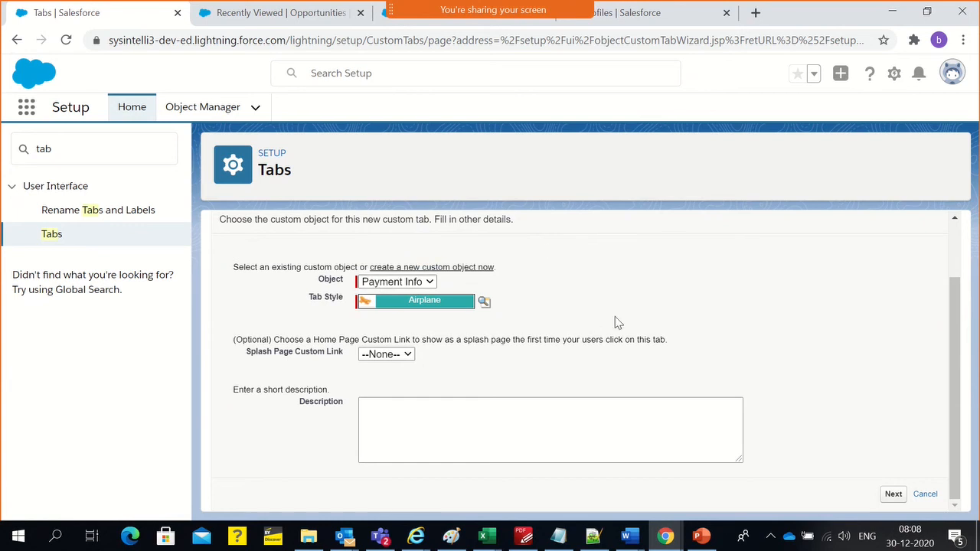
left_click(237, 13)
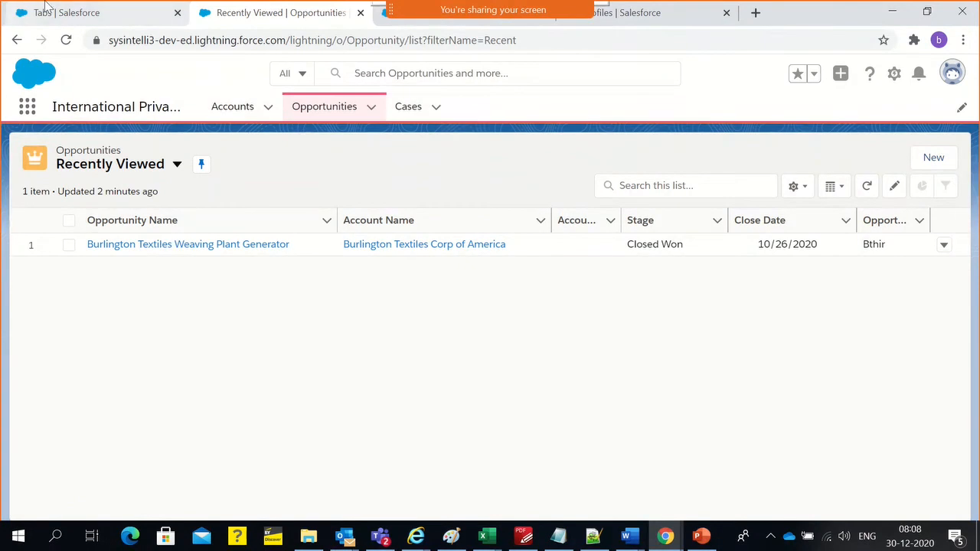
left_click(69, 13)
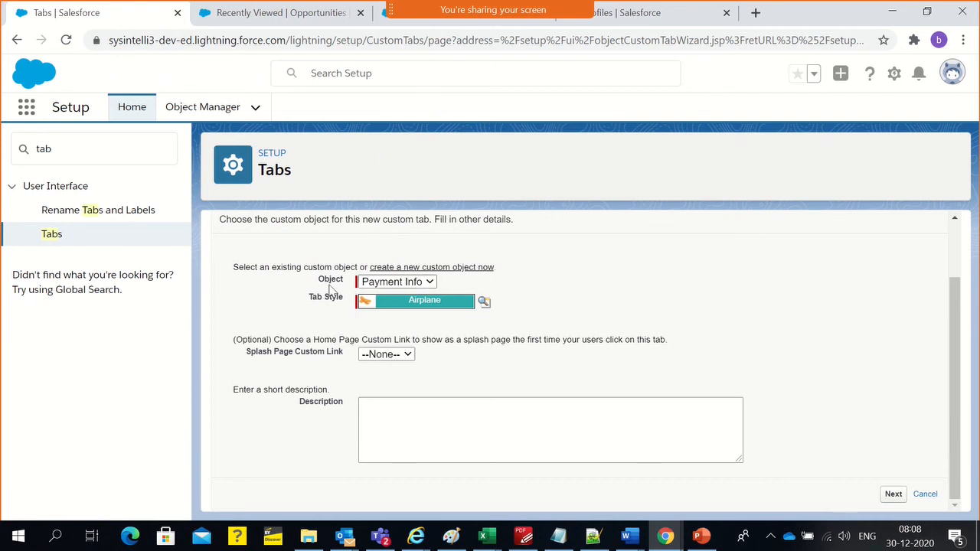
left_click_drag(240, 247, 632, 306)
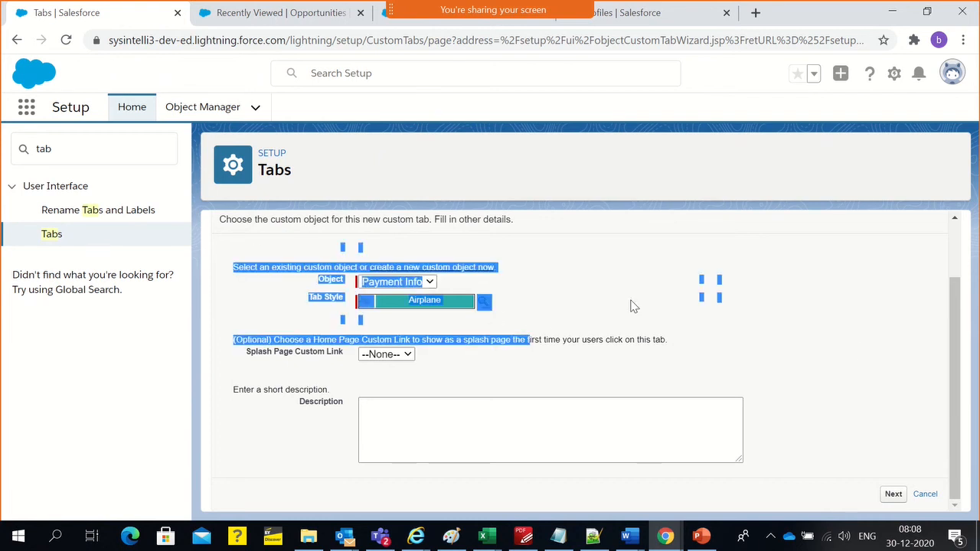
left_click(718, 290)
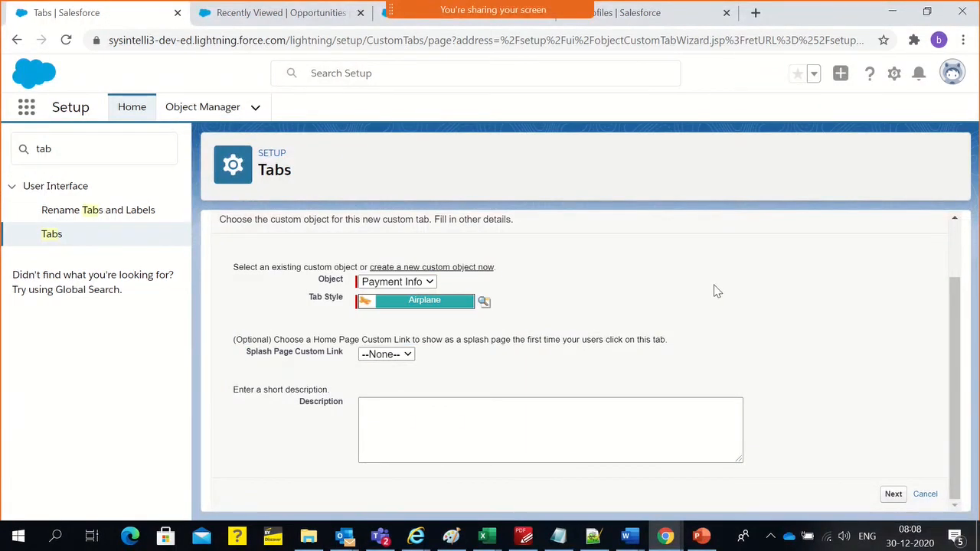
Search Setup for "app" and open the App Manager in a separate browser tab
left_click(138, 147)
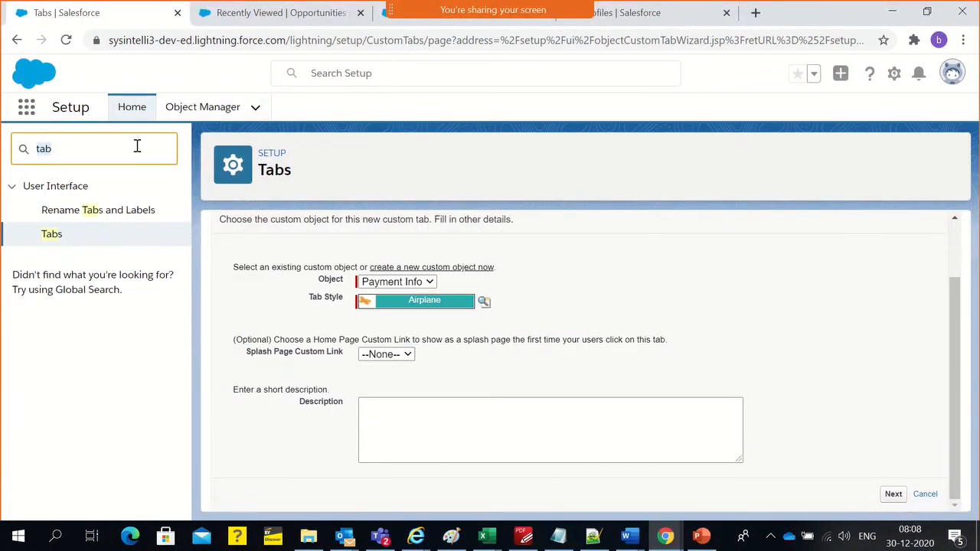
type("app")
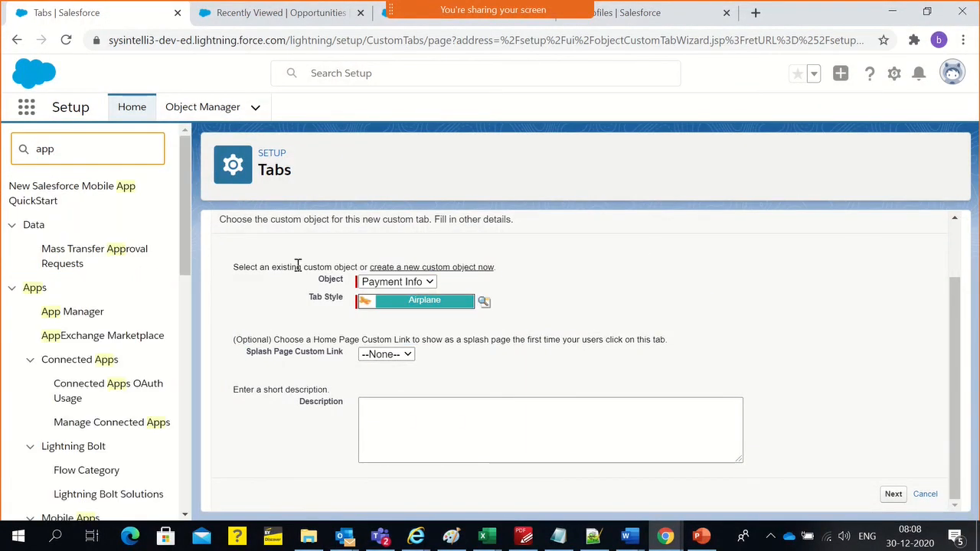
left_click(72, 316)
left_click(719, 13)
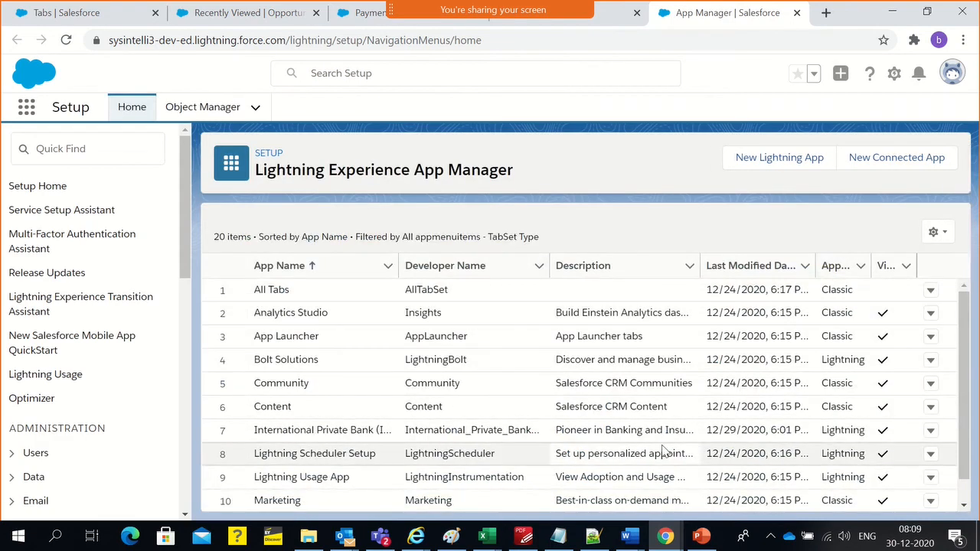
Open the International Private Bank app for editing and show its Navigation Items settings
left_click(929, 432)
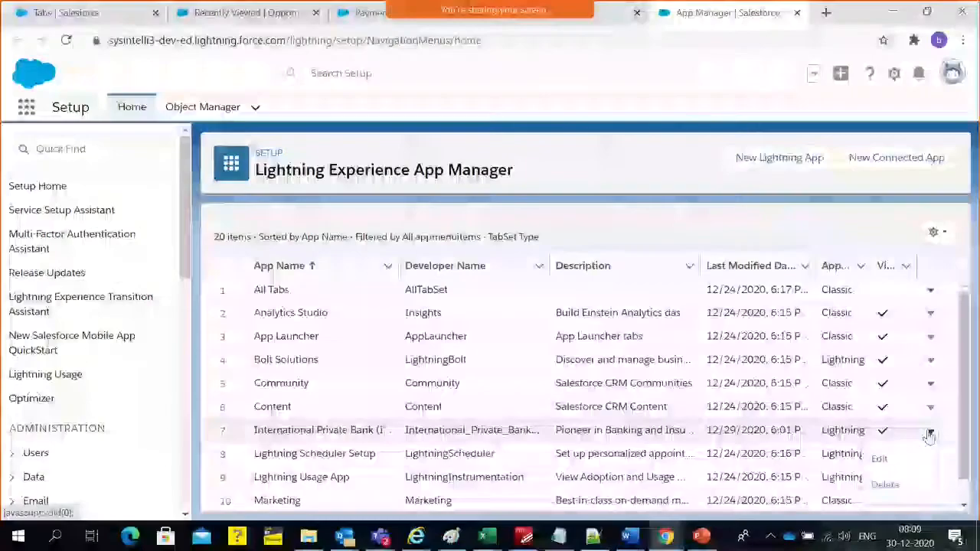
left_click(880, 459)
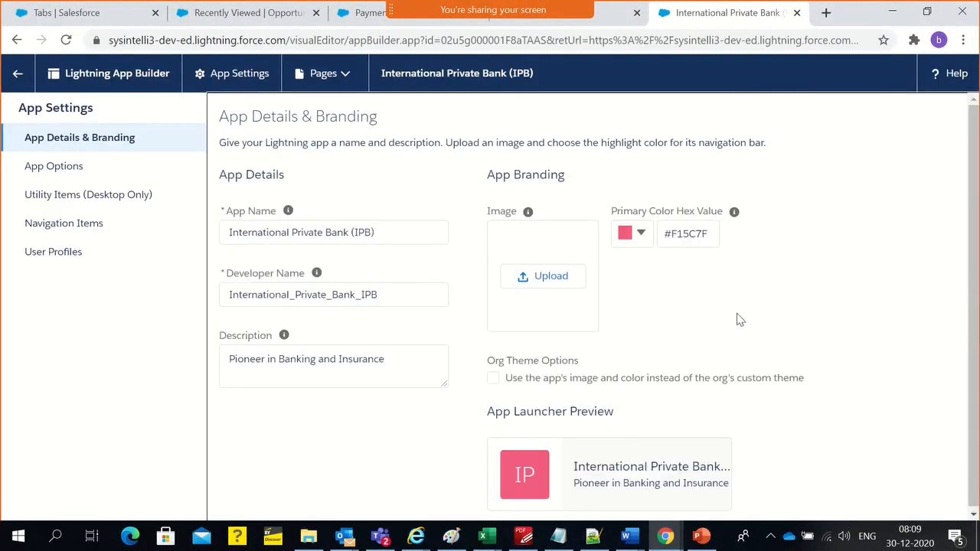
left_click(60, 232)
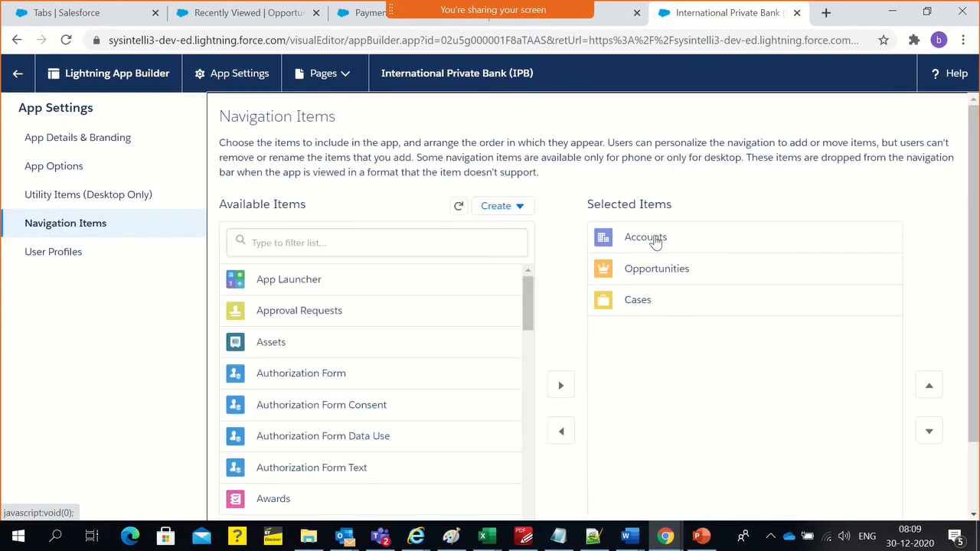
Search the app's available navigation items for "Payment info"
left_click(277, 249)
type("Pay")
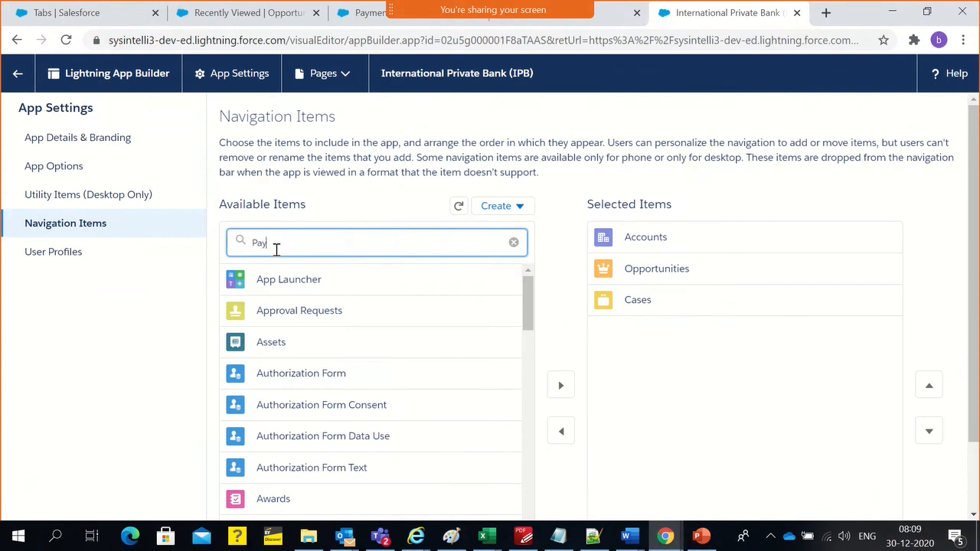
type("ment")
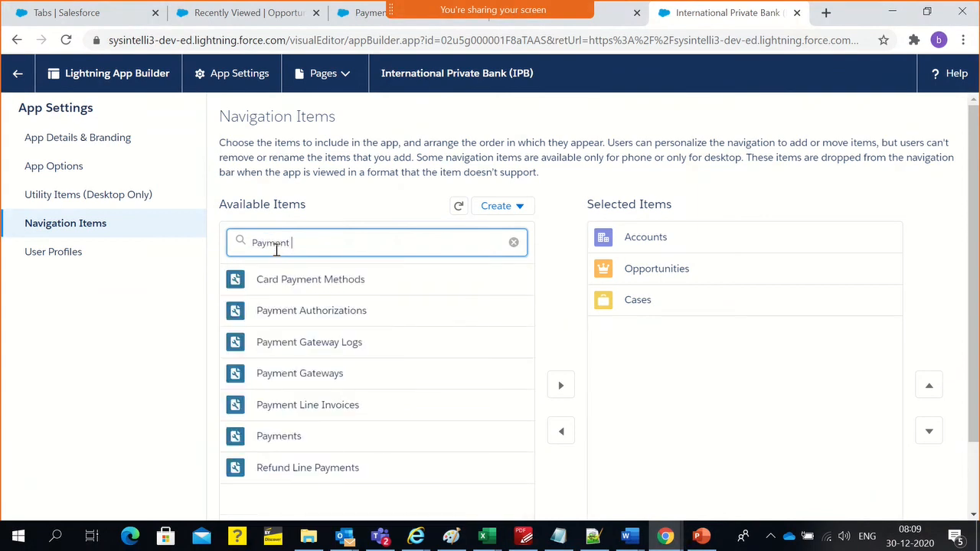
type(" in")
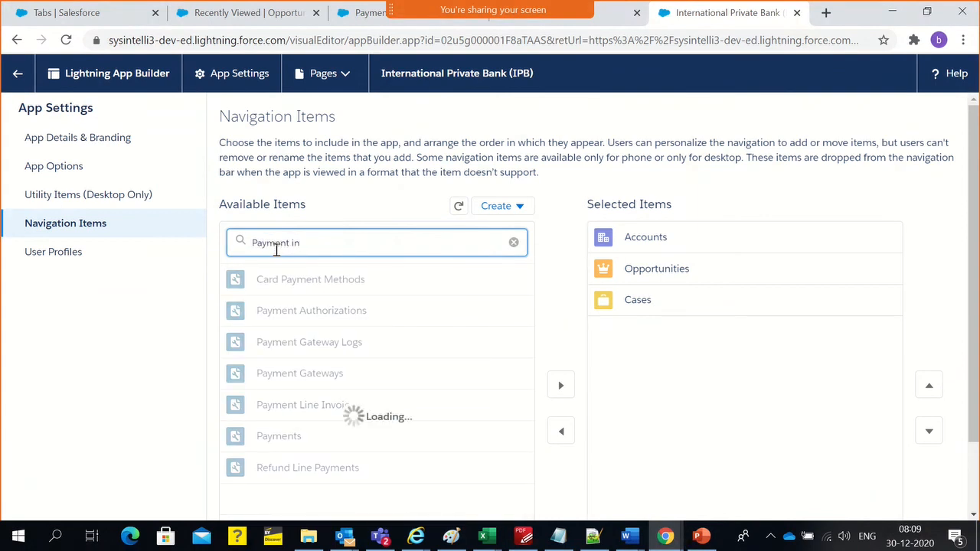
type("fo")
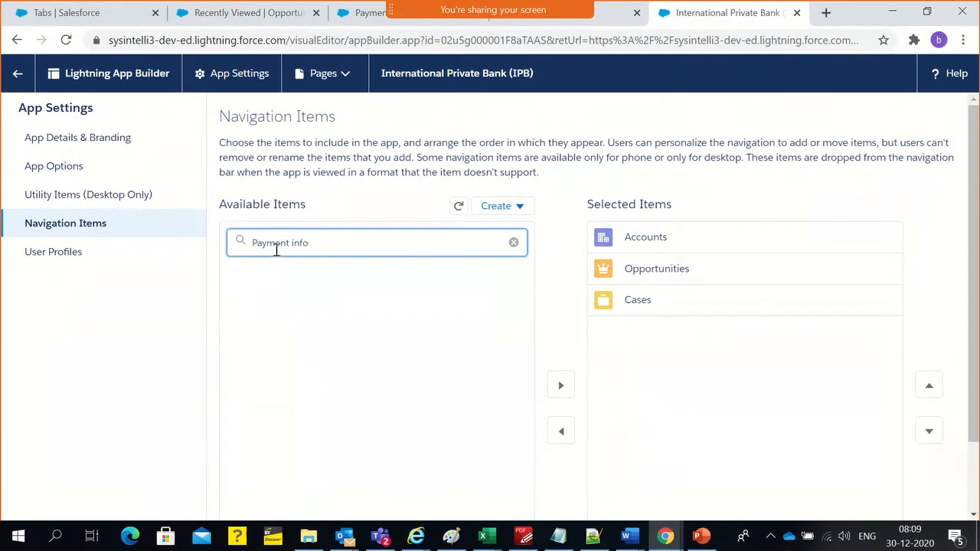
Compare the Payment Info object page and the app's current tabs with the available navigation items
left_click(353, 14)
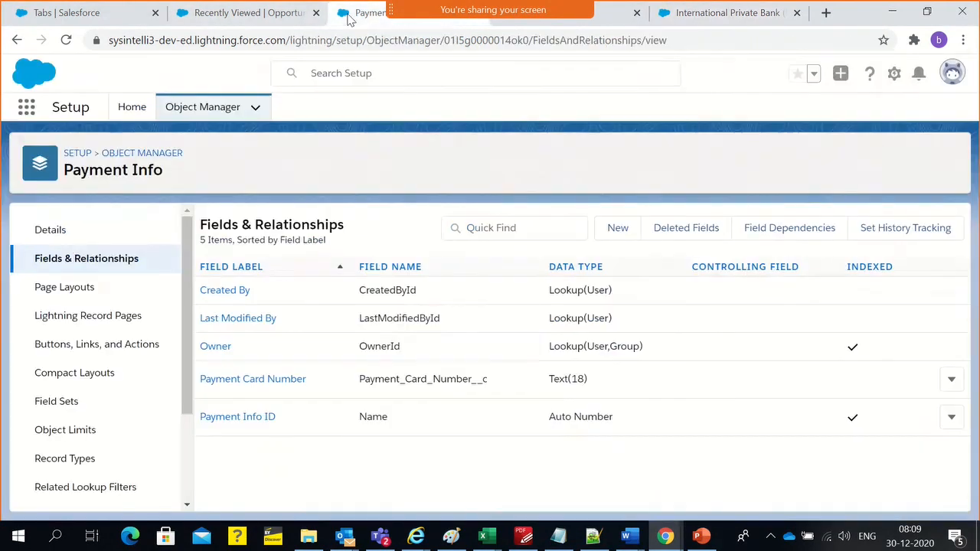
left_click(230, 13)
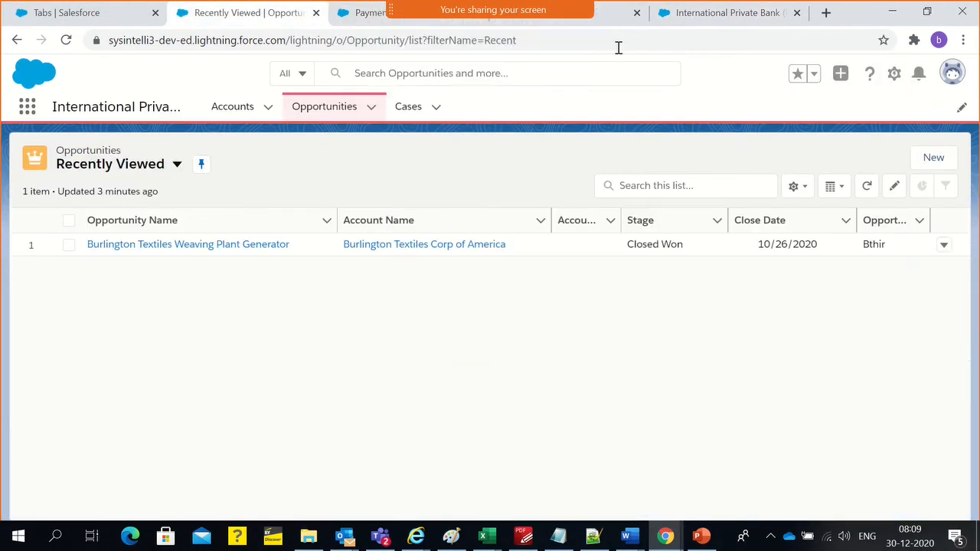
left_click(673, 19)
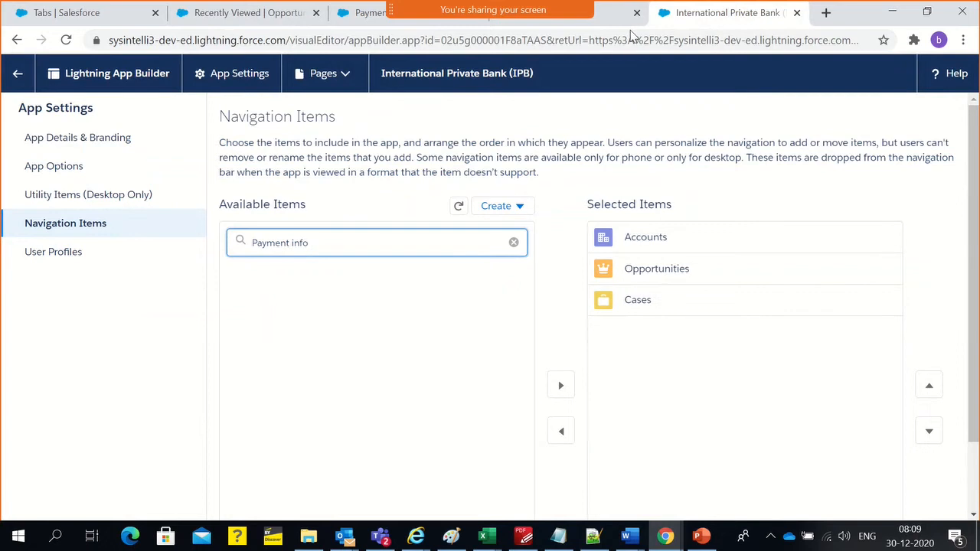
left_click(615, 22)
Return to the Payment Info custom tab setup, continue to the profile step and review the tab visibility of each profile
left_click(107, 25)
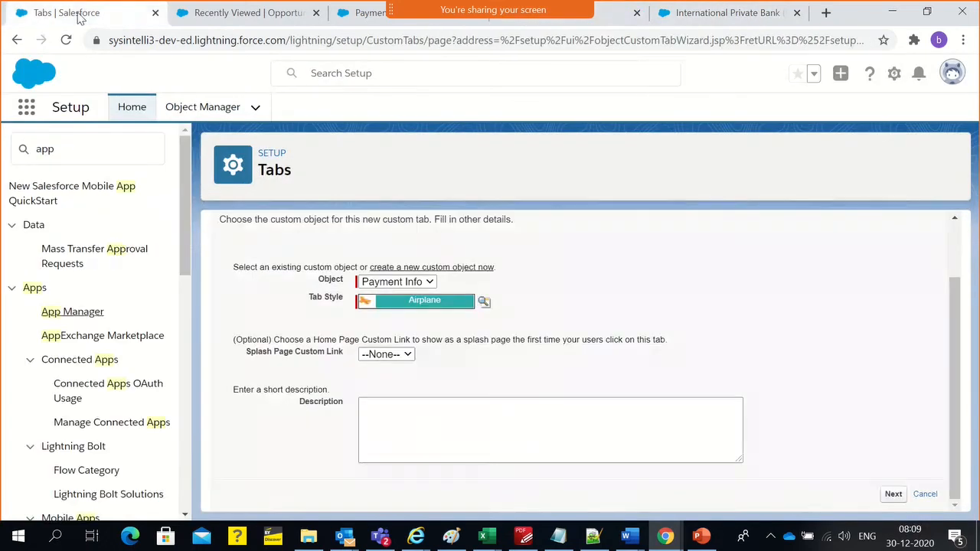
left_click(888, 494)
scroll(588, 418, "down", 2)
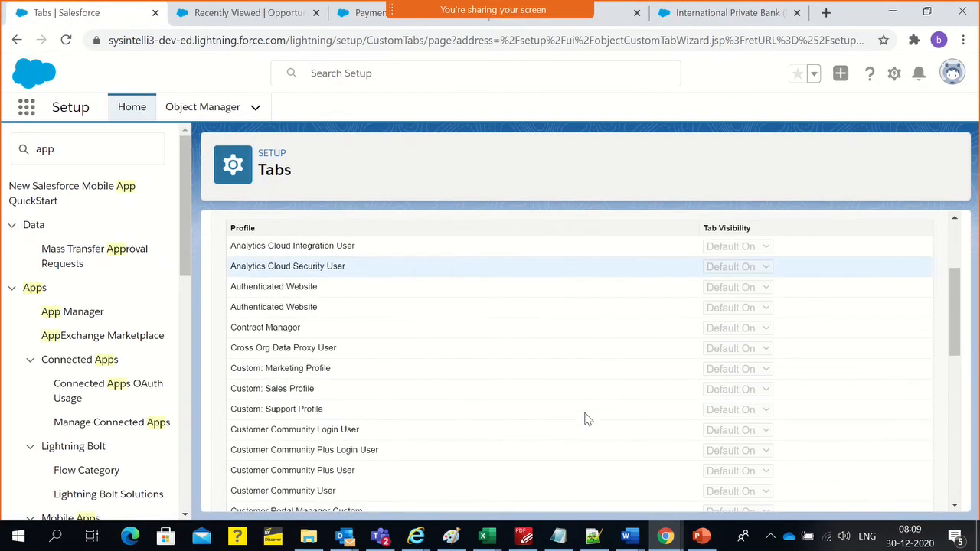
scroll(597, 432, "down", 1)
scroll(511, 387, "down", 3)
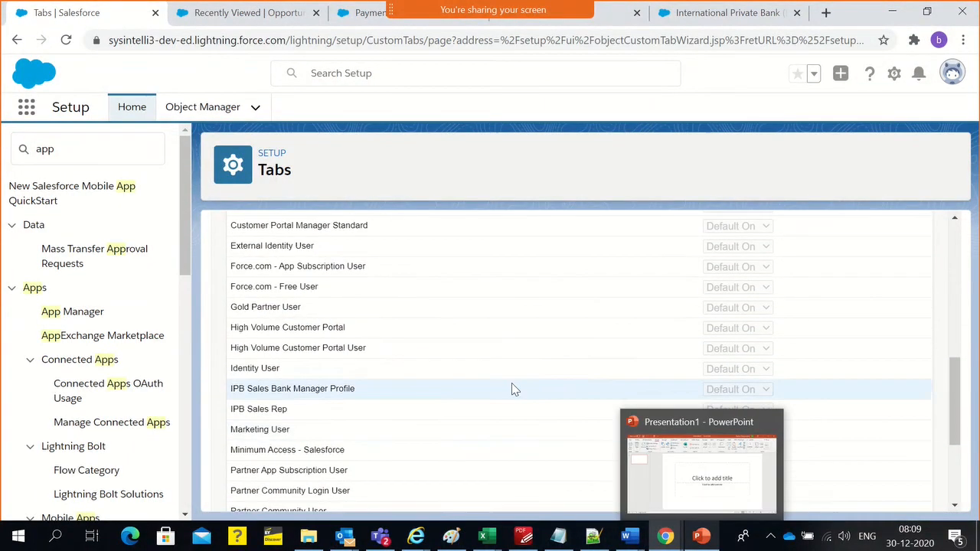
scroll(430, 409, "down", 2)
scroll(433, 414, "up", 1)
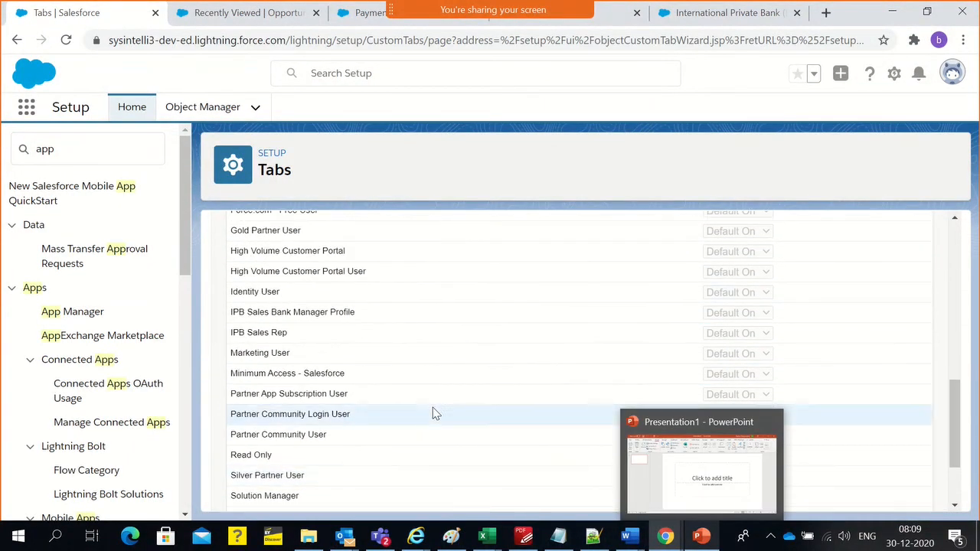
left_click(700, 536)
left_click(692, 539)
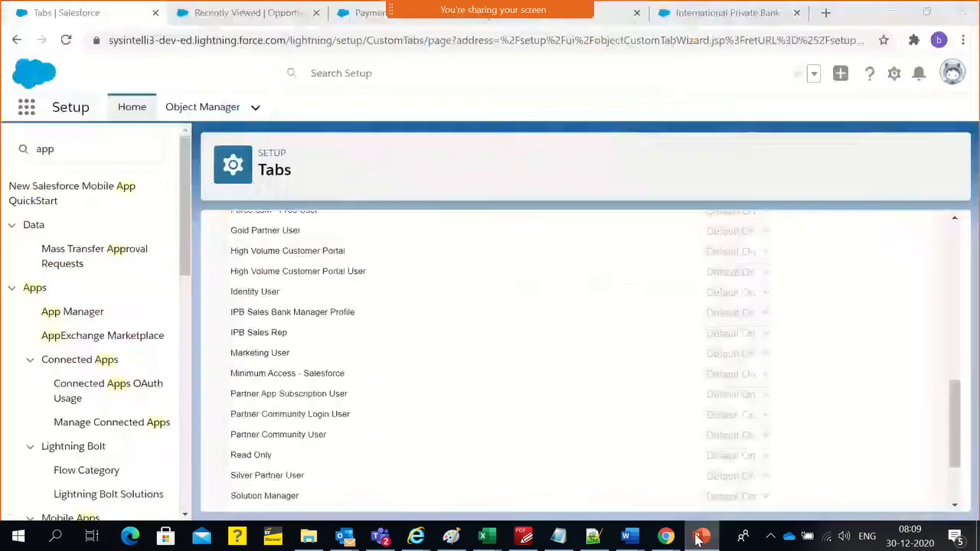
scroll(359, 376, "up", 5)
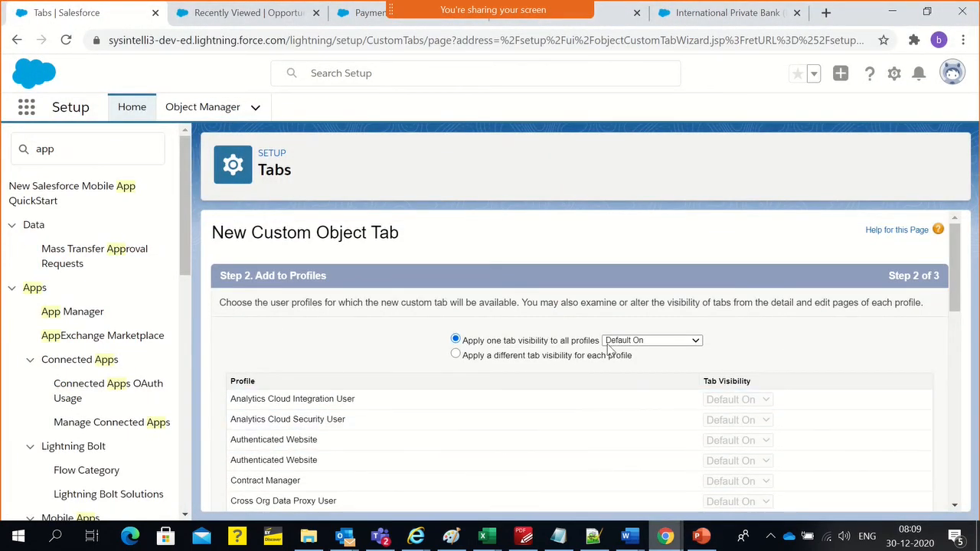
scroll(779, 370, "down", 3)
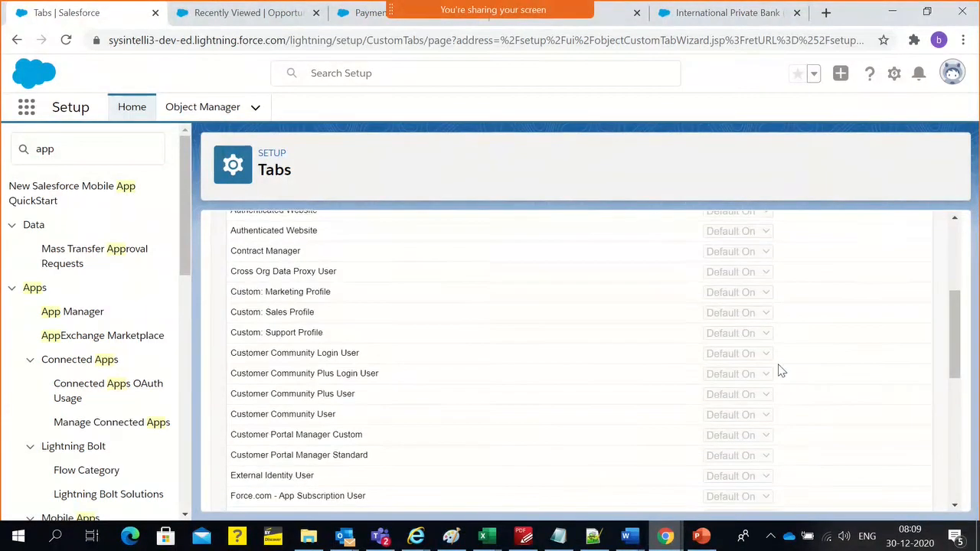
scroll(780, 370, "up", 5)
Try Tab Hidden as the single visibility for all profiles, switching between shared and per-profile tab visibility
left_click(548, 359)
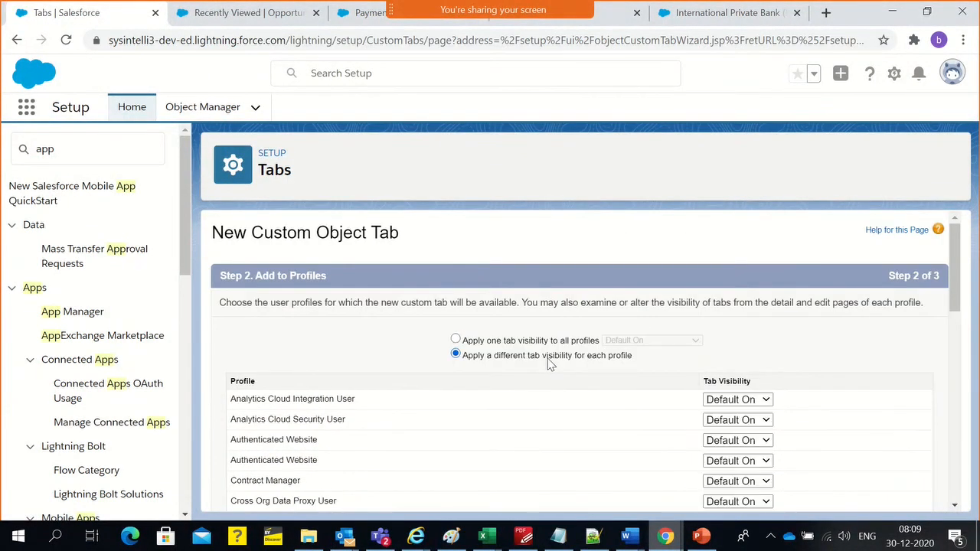
left_click(548, 343)
left_click(624, 340)
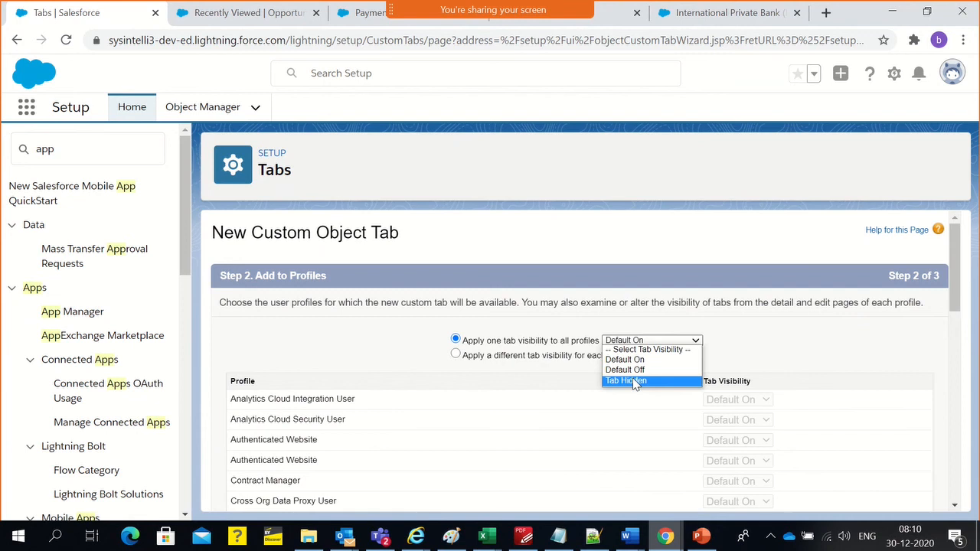
left_click(634, 381)
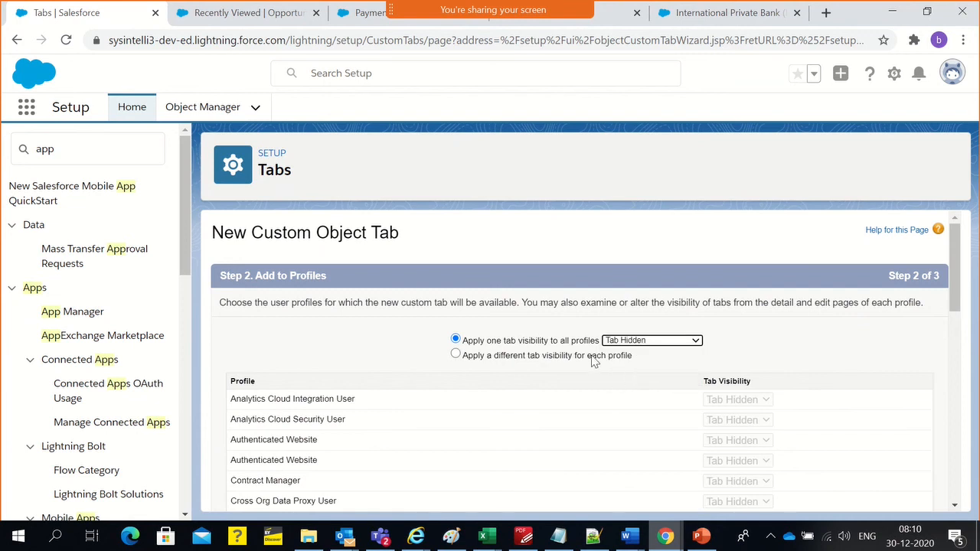
left_click(594, 358)
scroll(749, 367, "down", 4)
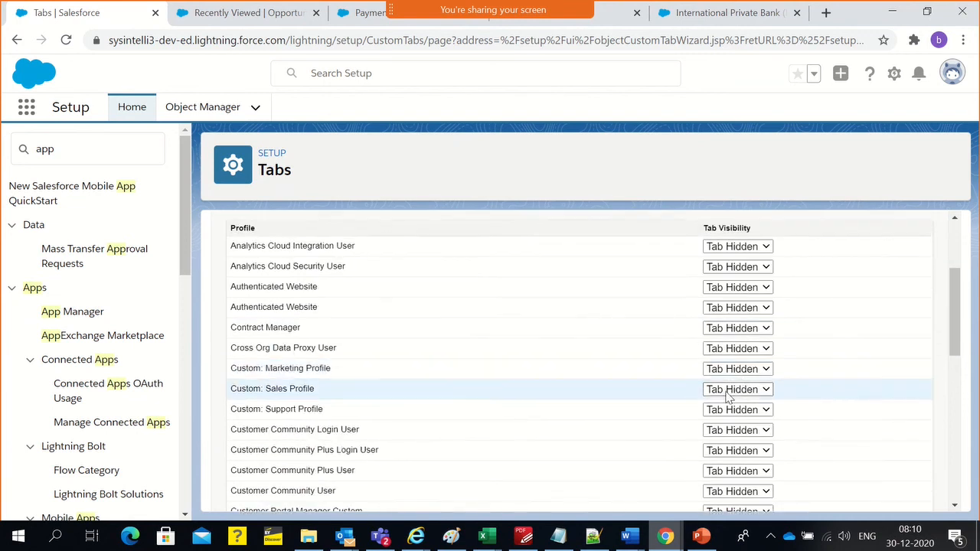
Return to one tab visibility for all profiles, set it to Default On and check the profile list
scroll(726, 397, "up", 5)
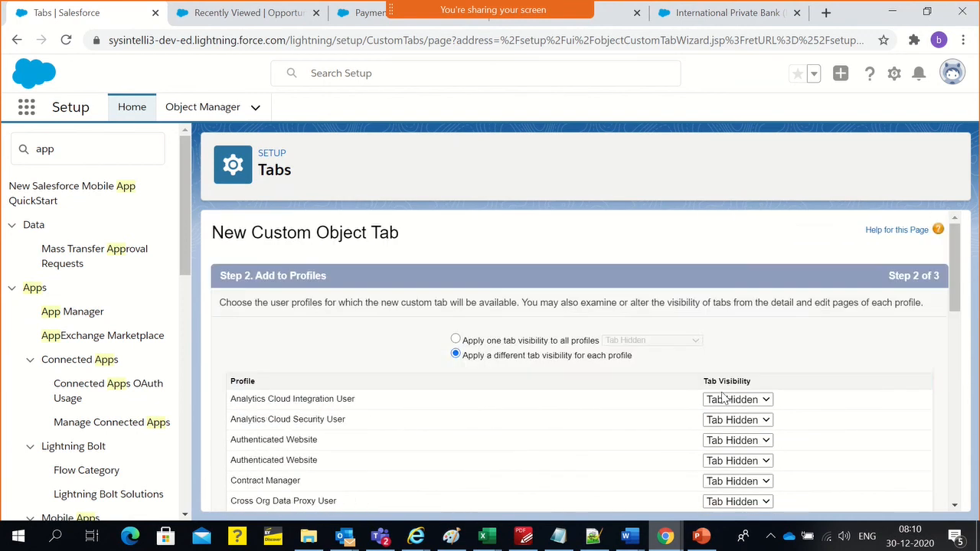
left_click(455, 339)
left_click(650, 340)
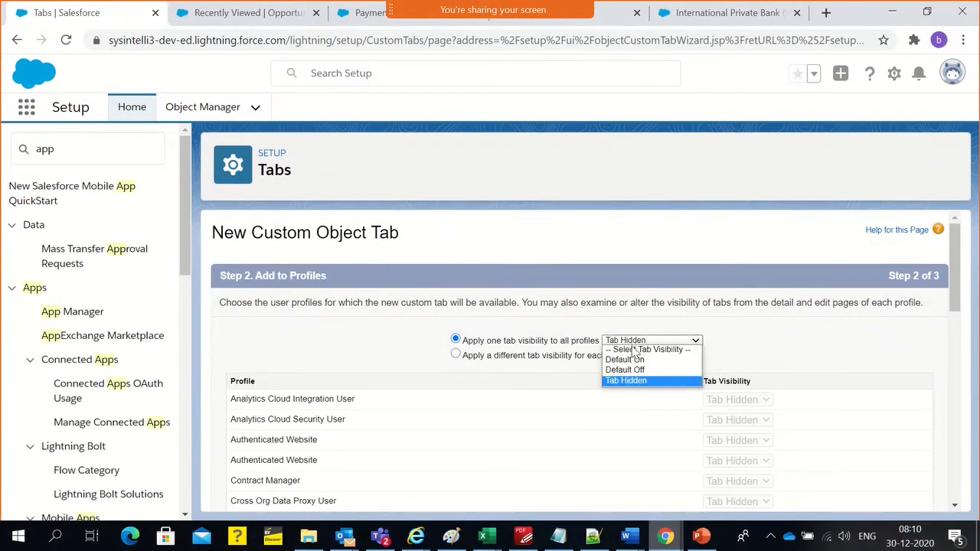
left_click(628, 358)
scroll(739, 413, "down", 10)
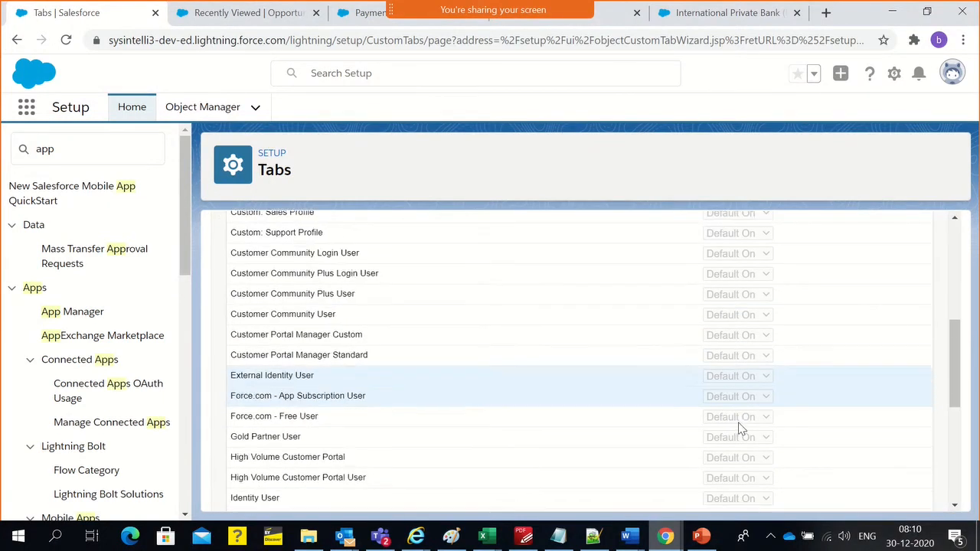
scroll(740, 426, "up", 8)
scroll(739, 427, "up", 3)
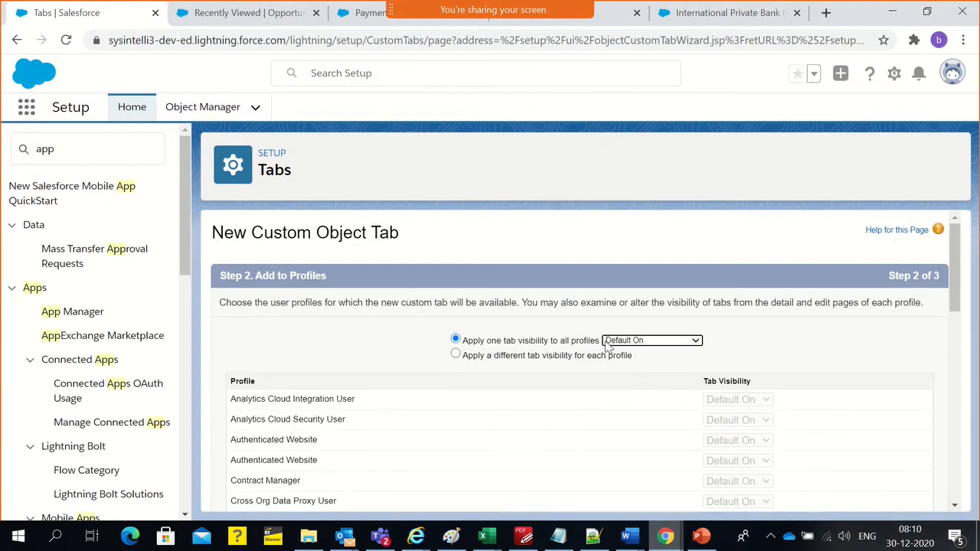
Apply Tab Hidden to all profiles, check the list and enable a different tab visibility for each profile
left_click(608, 342)
left_click(624, 380)
scroll(704, 392, "down", 10)
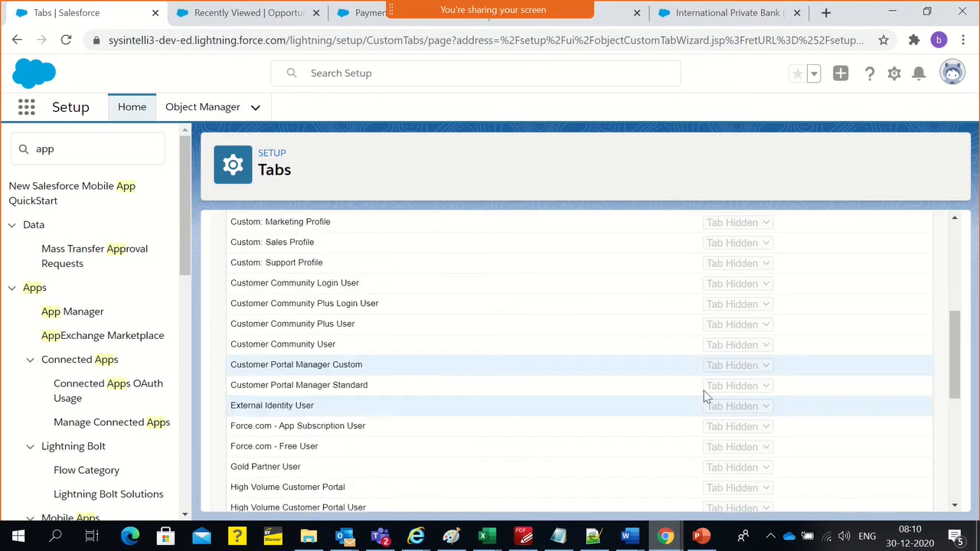
scroll(706, 405, "up", 2)
scroll(705, 409, "up", 10)
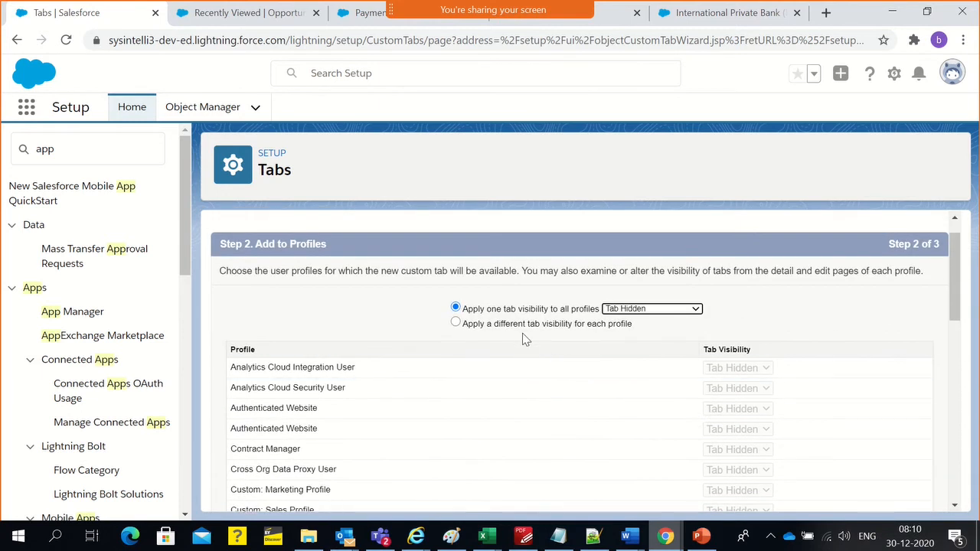
left_click(525, 332)
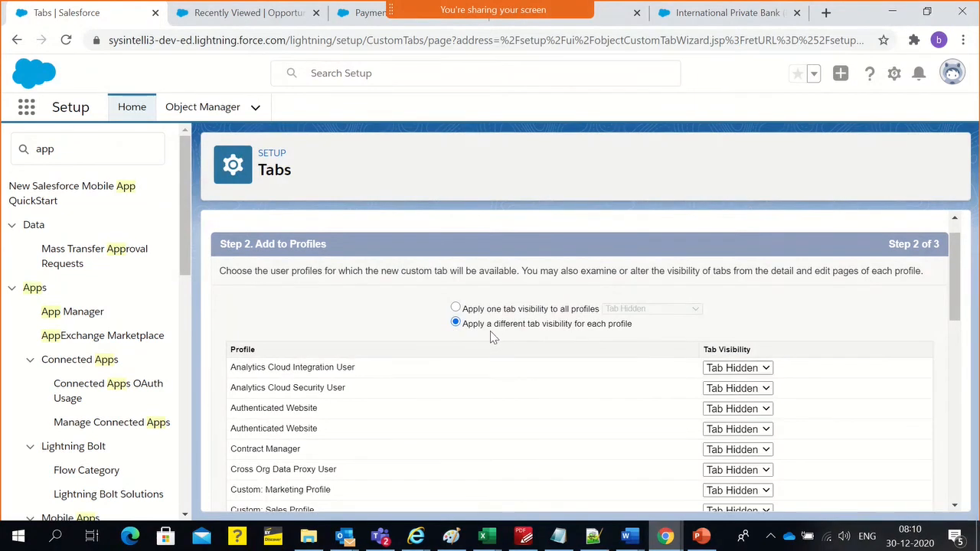
Set the tab visibility of the System Administrator profile to Default On
scroll(842, 367, "down", 3)
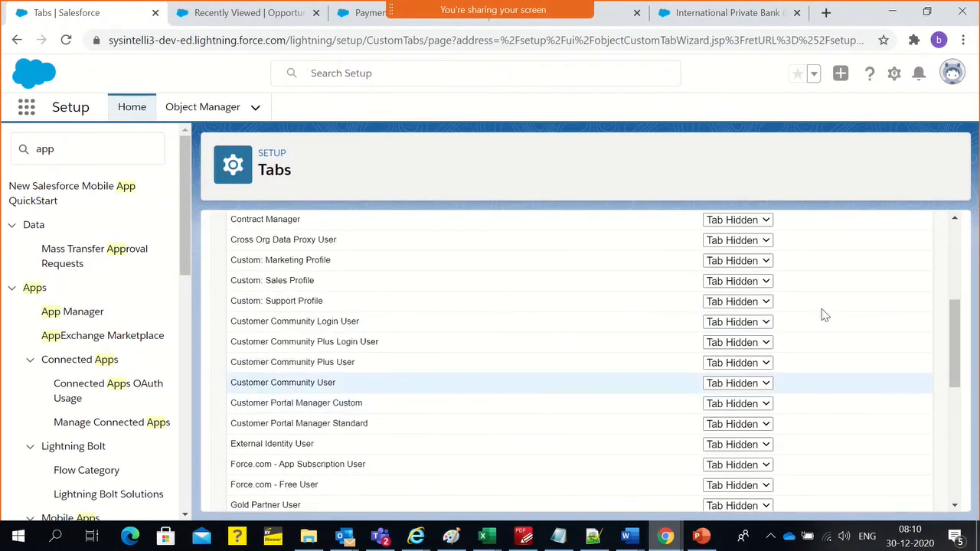
scroll(792, 307, "down", 4)
scroll(766, 368, "down", 2)
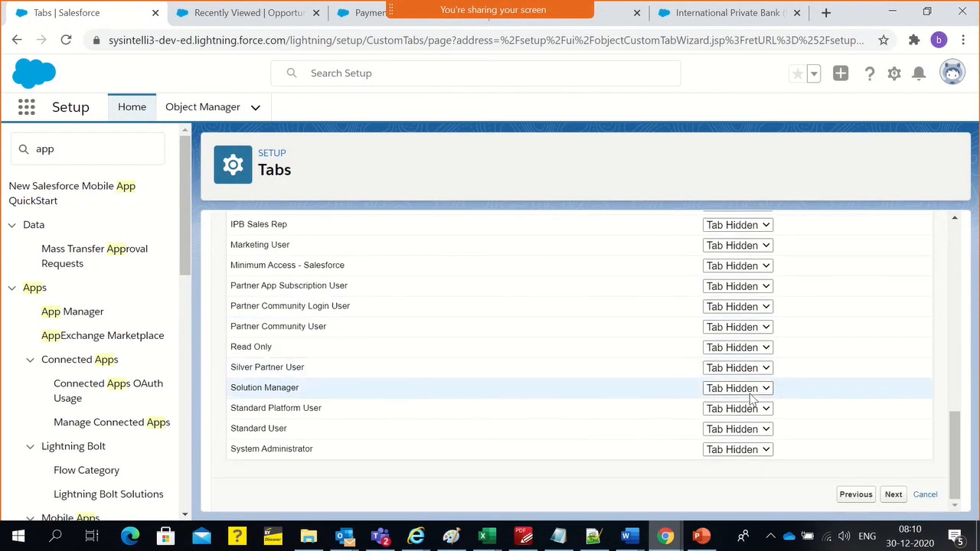
left_click(713, 451)
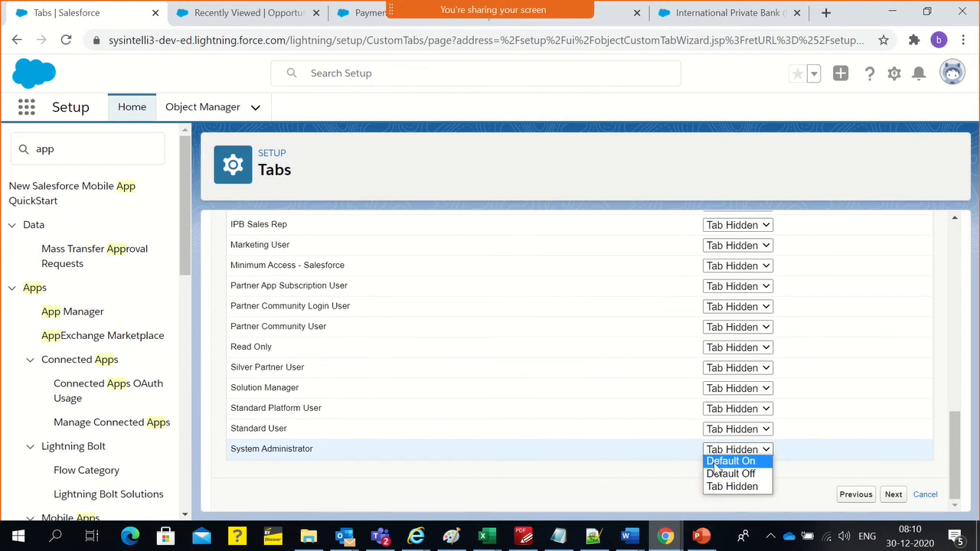
left_click(716, 462)
Set the tab visibility of the IPB Sales Bank Manager Profile and IPB Sales Rep profiles to Default On
scroll(481, 437, "up", 2)
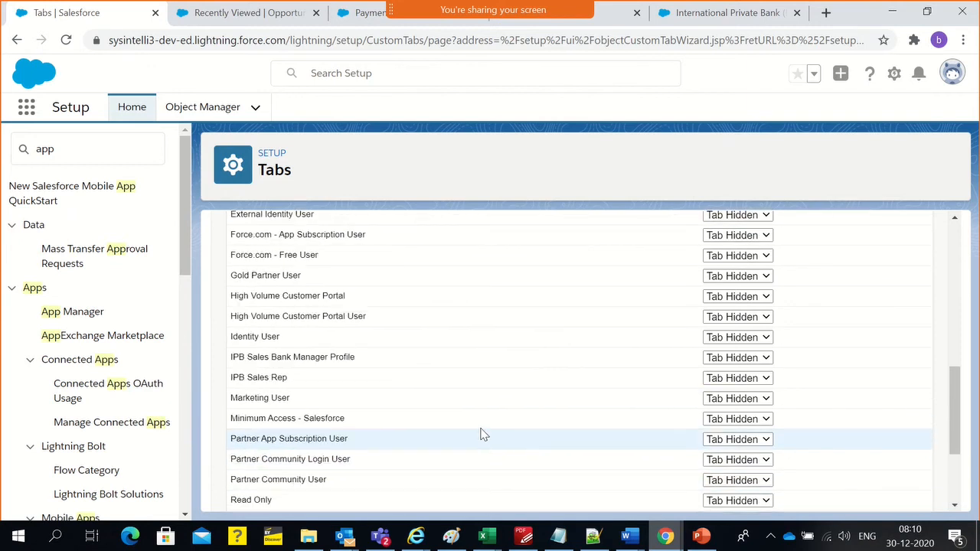
left_click(728, 363)
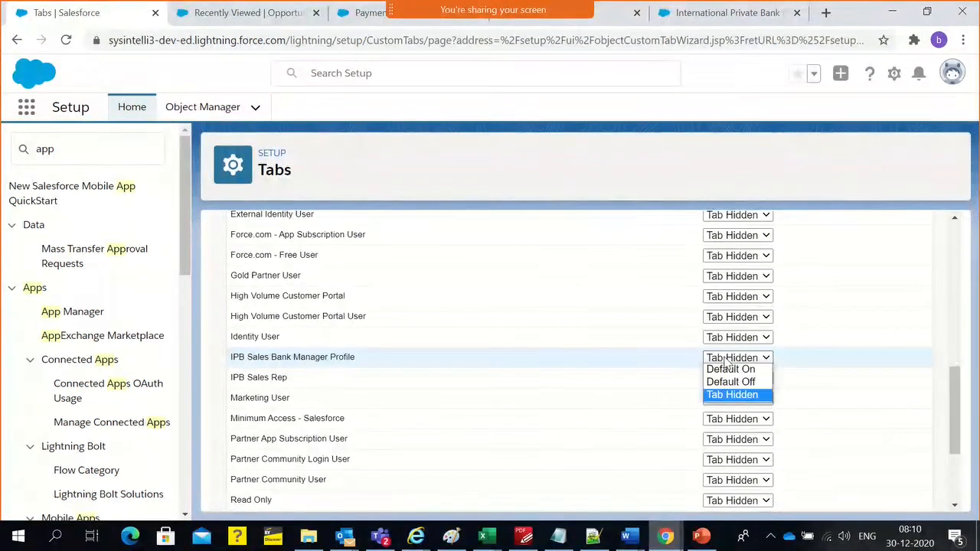
left_click(725, 370)
left_click(720, 378)
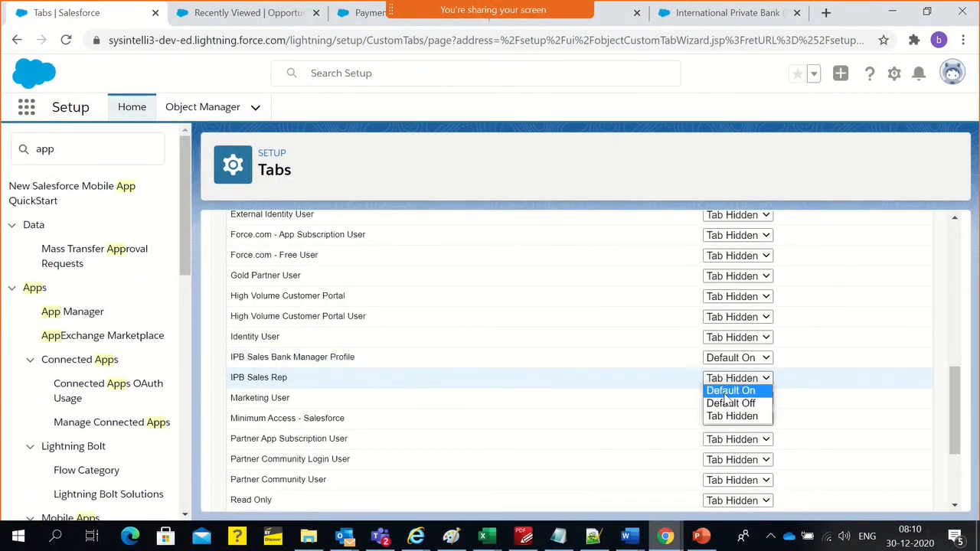
left_click(727, 390)
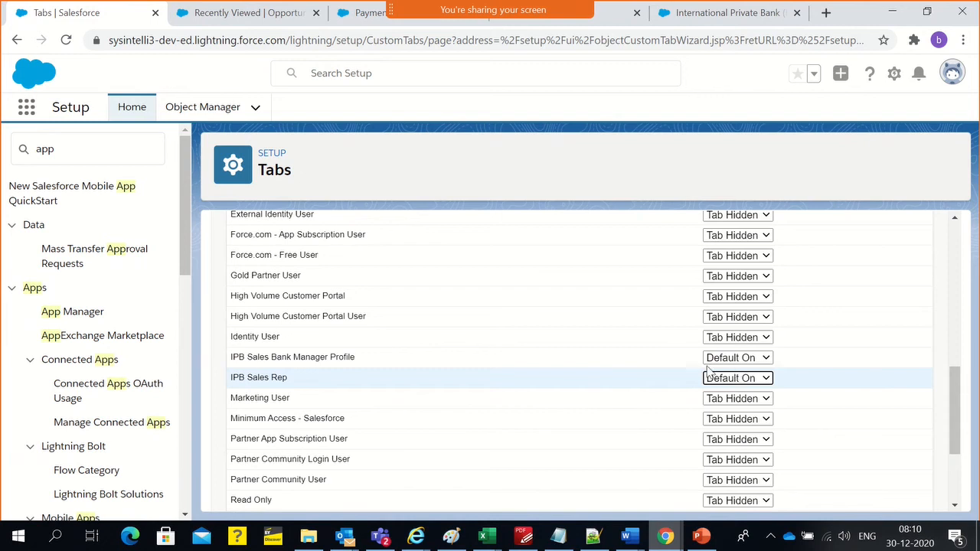
Recheck the visibility chosen for each profile and continue to the custom apps step
scroll(383, 348, "up", 2)
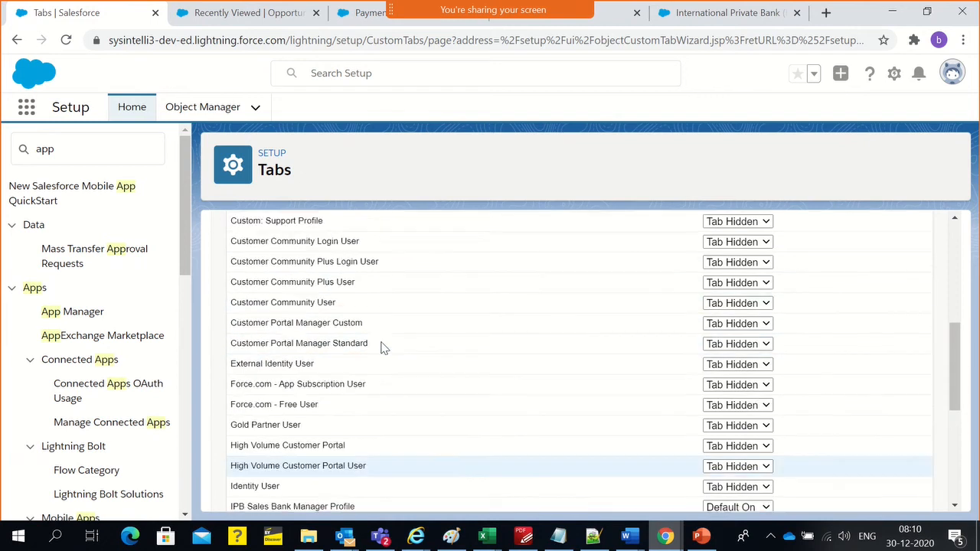
scroll(383, 349, "up", 5)
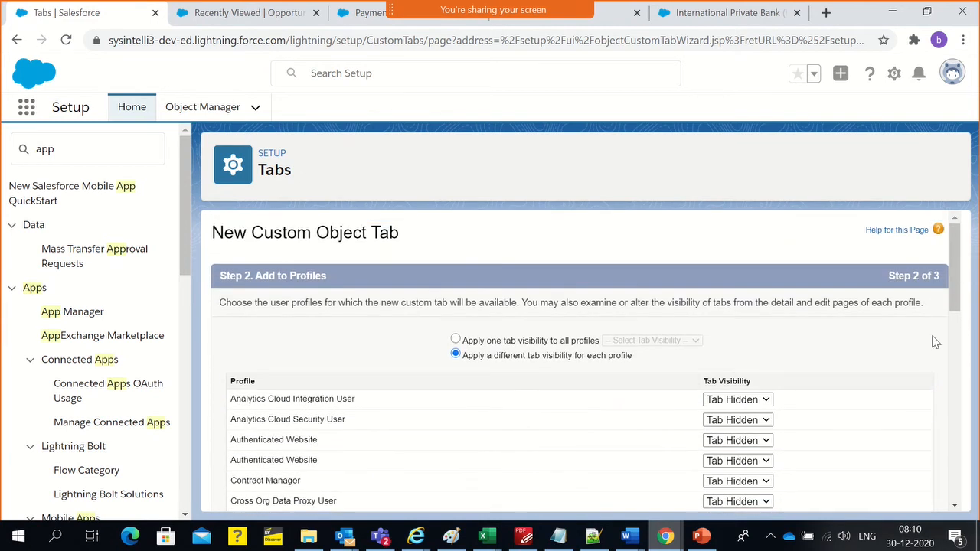
scroll(919, 349, "down", 10)
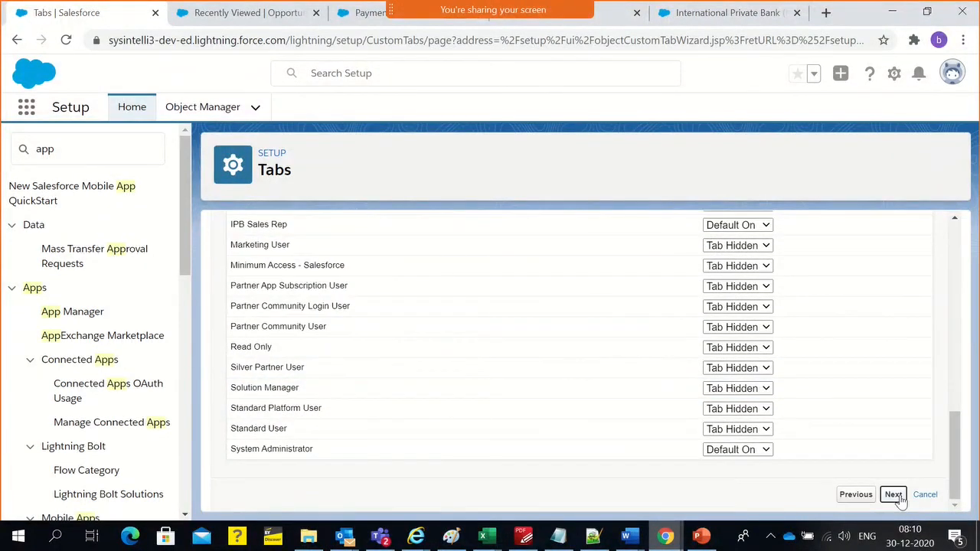
left_click(893, 495)
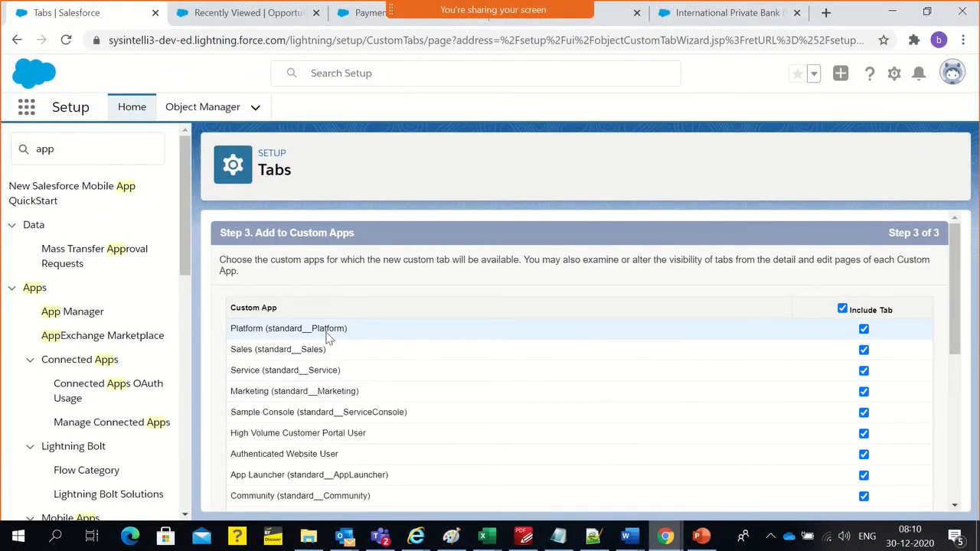
Review the listed custom apps and exclude the new tab from all of them
scroll(289, 339, "down", 4)
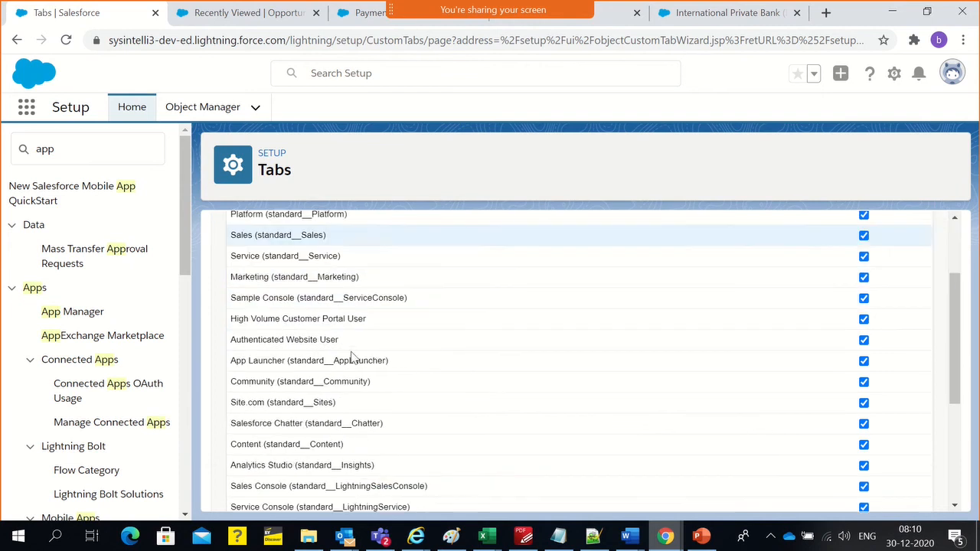
scroll(377, 397, "up", 1)
scroll(378, 397, "up", 2)
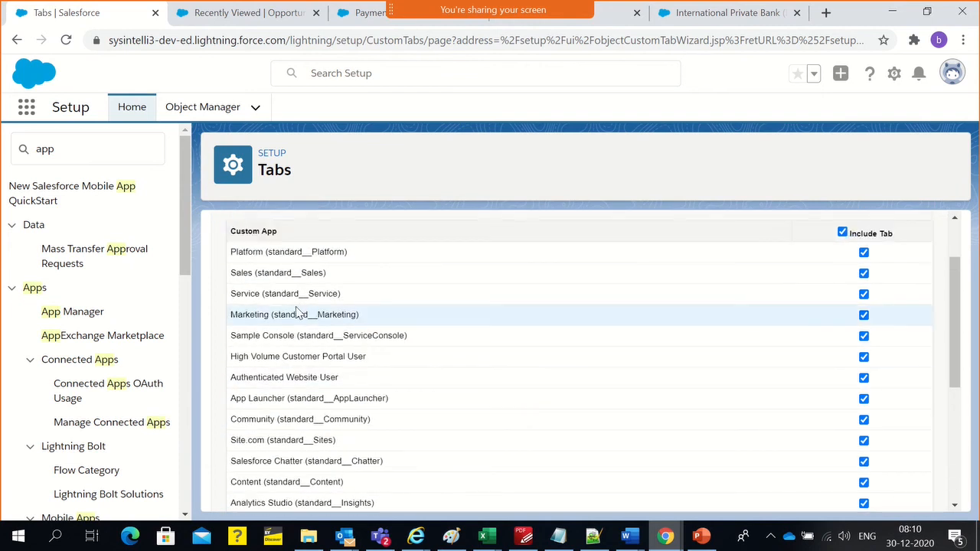
left_click(842, 232)
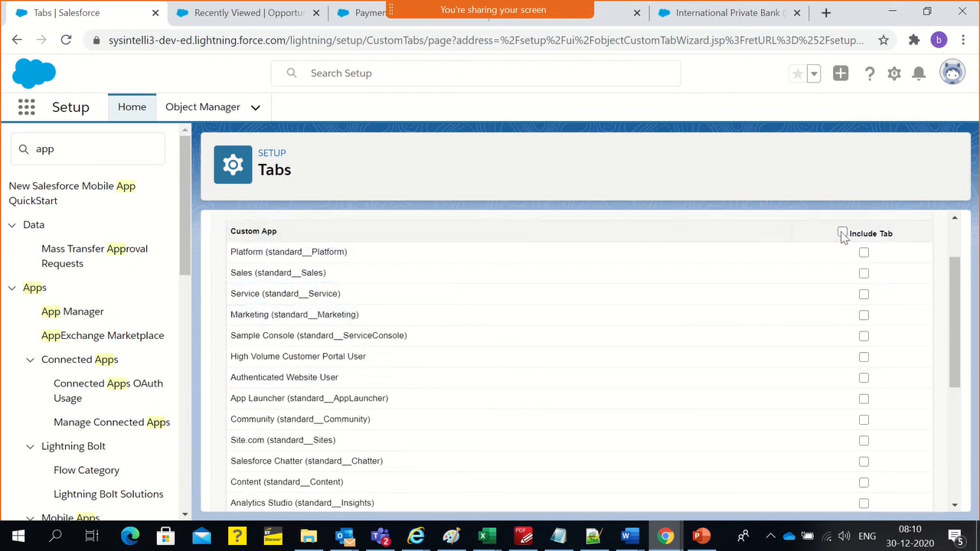
Include the tab only in the International Private Bank (IPB) custom app
left_click_drag(294, 294, 302, 315)
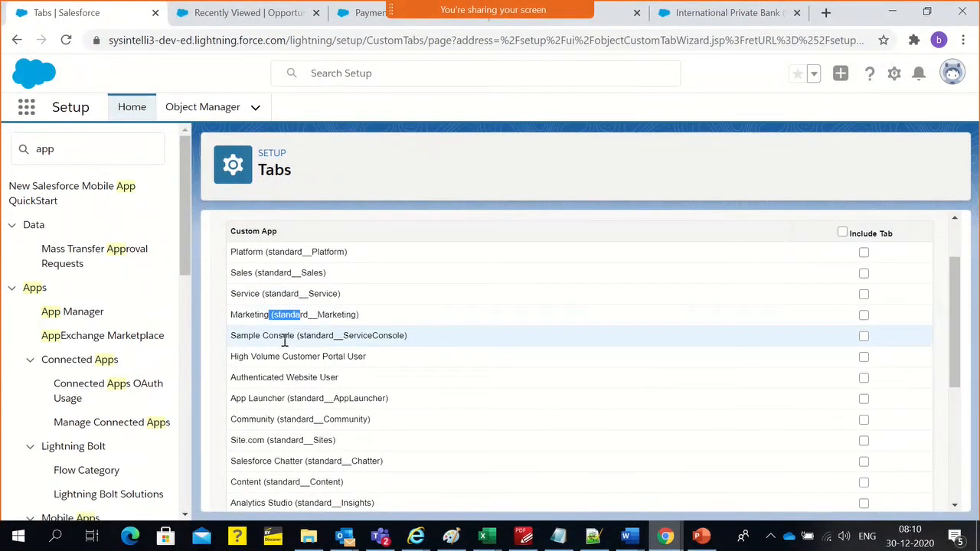
left_click_drag(305, 357, 322, 356)
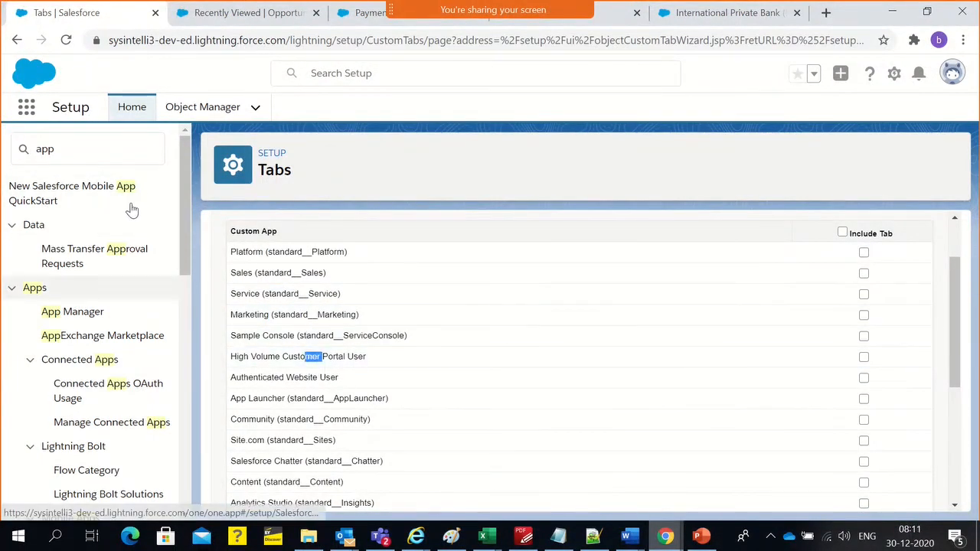
scroll(444, 280, "down", 2)
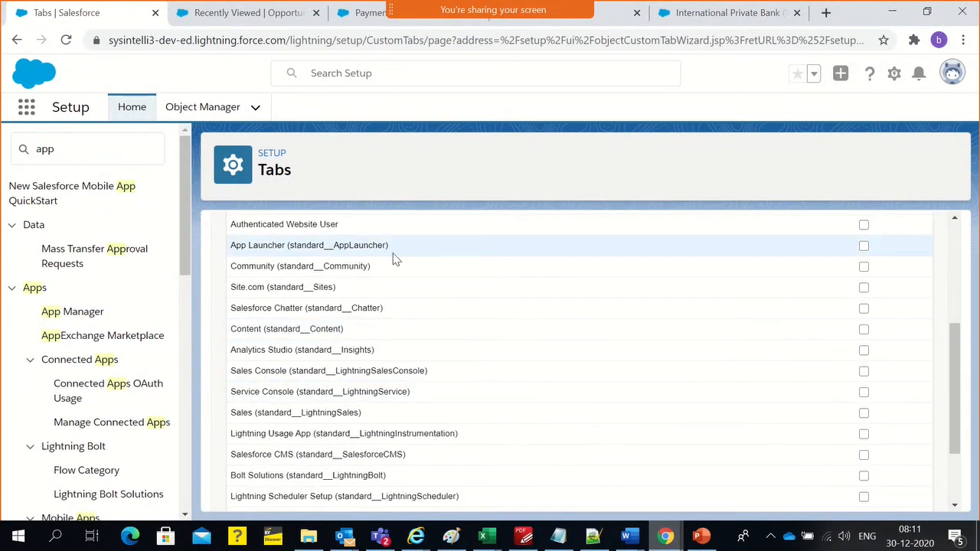
scroll(459, 344, "down", 1)
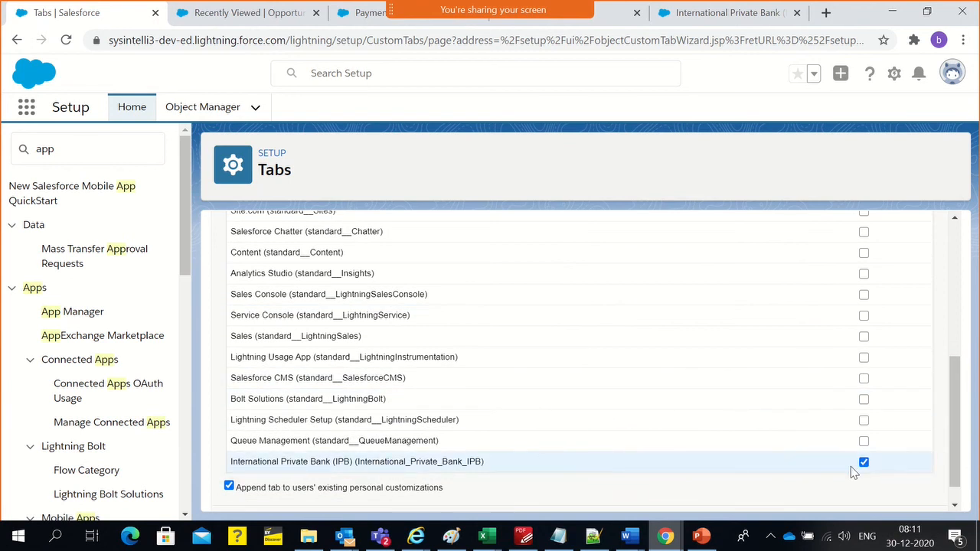
Check the International Private Bank app's navigation items in the app builder and its tabs in the incognito session
scroll(684, 421, "up", 2)
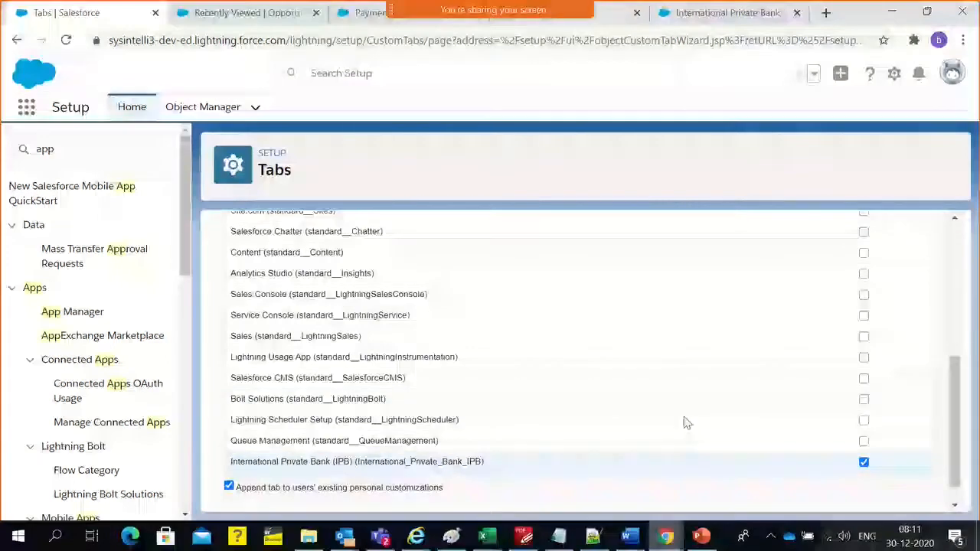
left_click(699, 23)
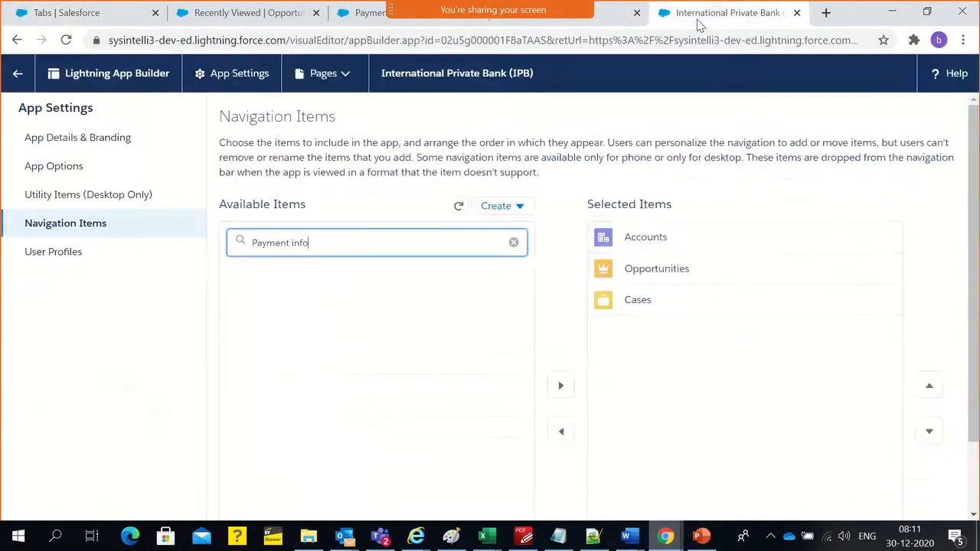
key("alt+Tab")
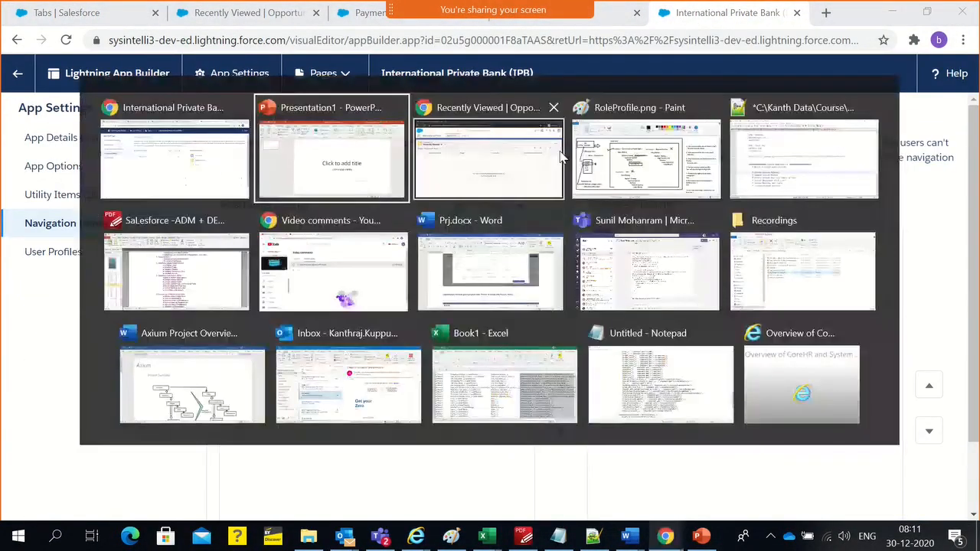
left_click(533, 155)
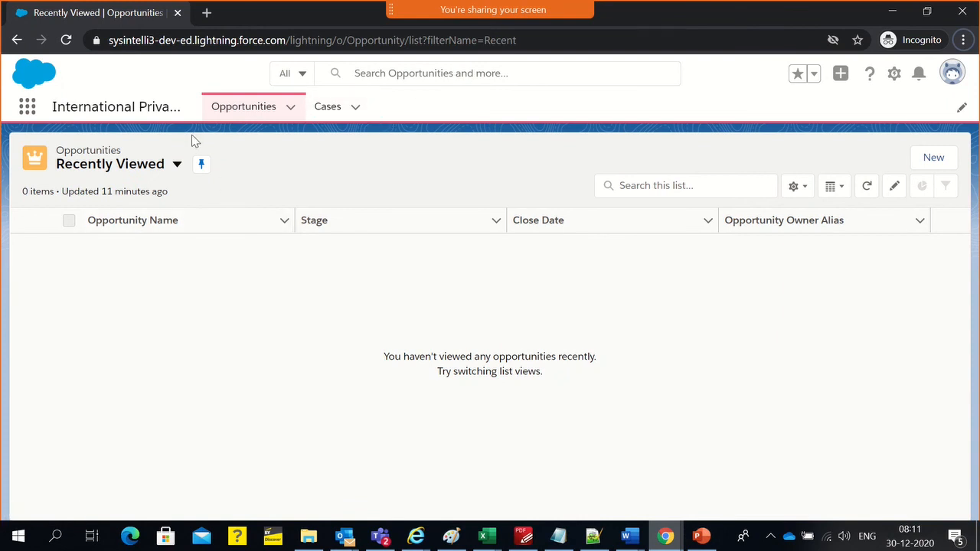
key("alt+Tab")
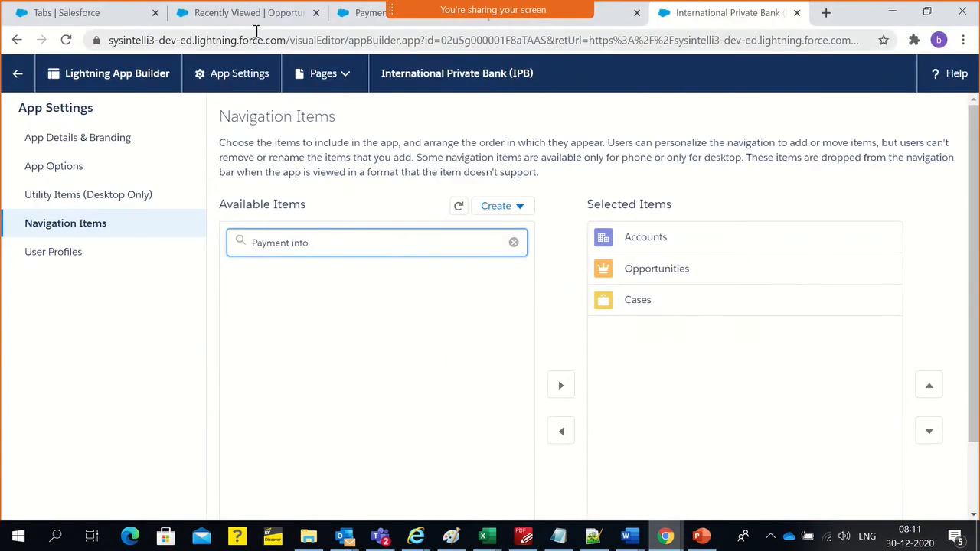
Review the International Private Bank app's tabs in the administrator session, its App Launcher entry, its navigation items and the IPB Sales Rep profile
left_click(69, 24)
left_click(203, 13)
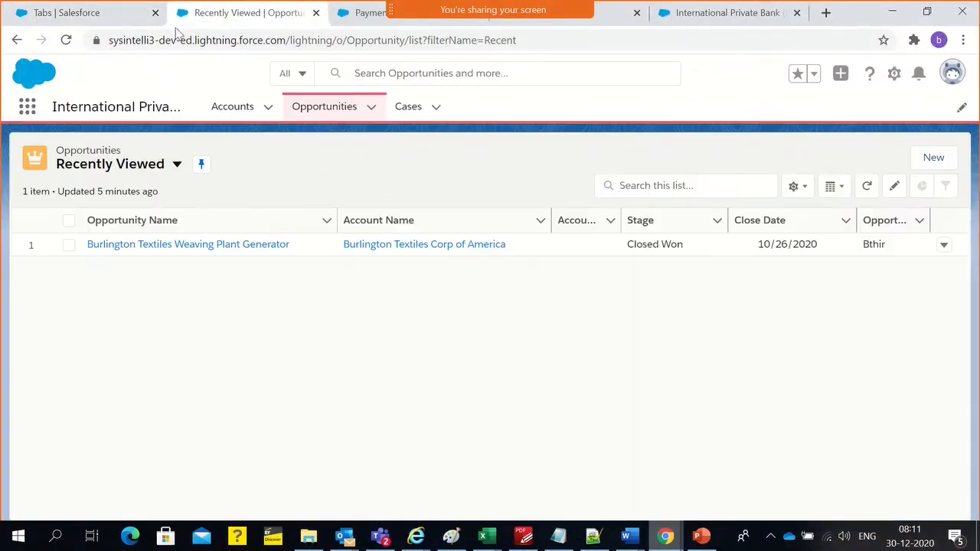
left_click(27, 109)
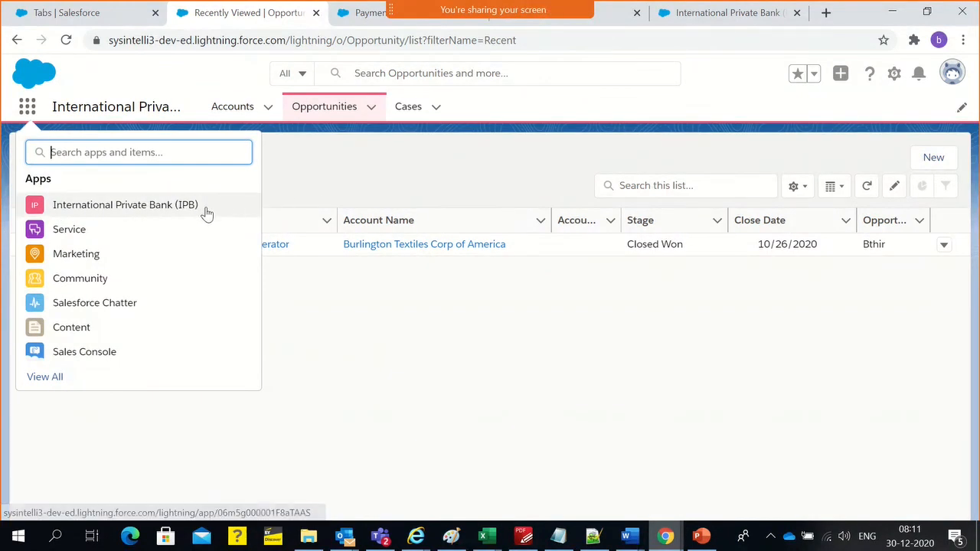
left_click(291, 186)
left_click(703, 11)
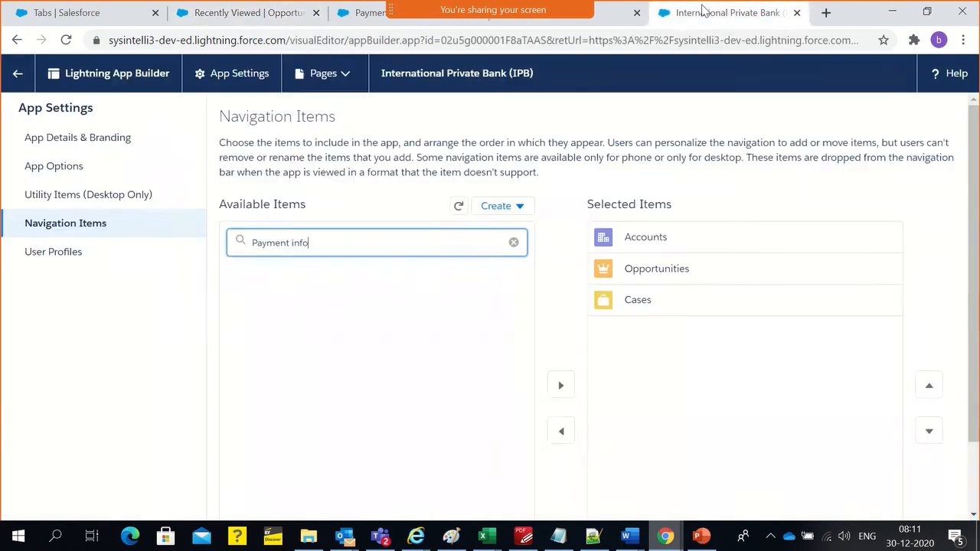
left_click(609, 21)
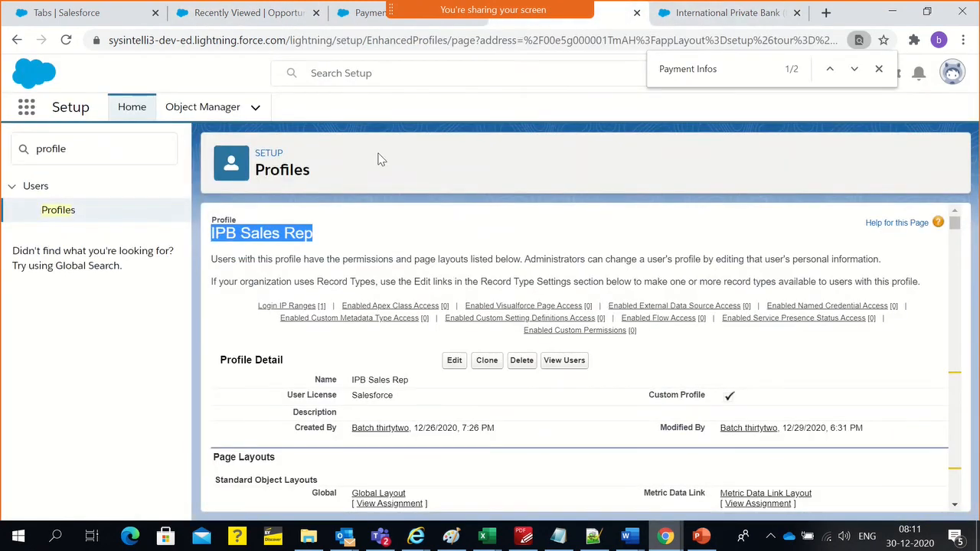
left_click(227, 15)
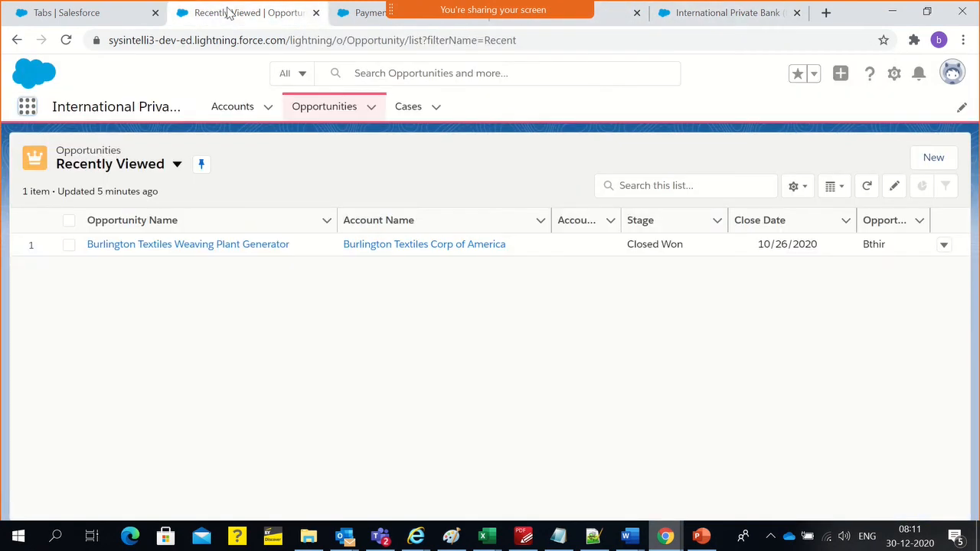
left_click(339, 13)
Recheck the custom app selection and save the new tab with International Private Bank (IPB) included
left_click(107, 22)
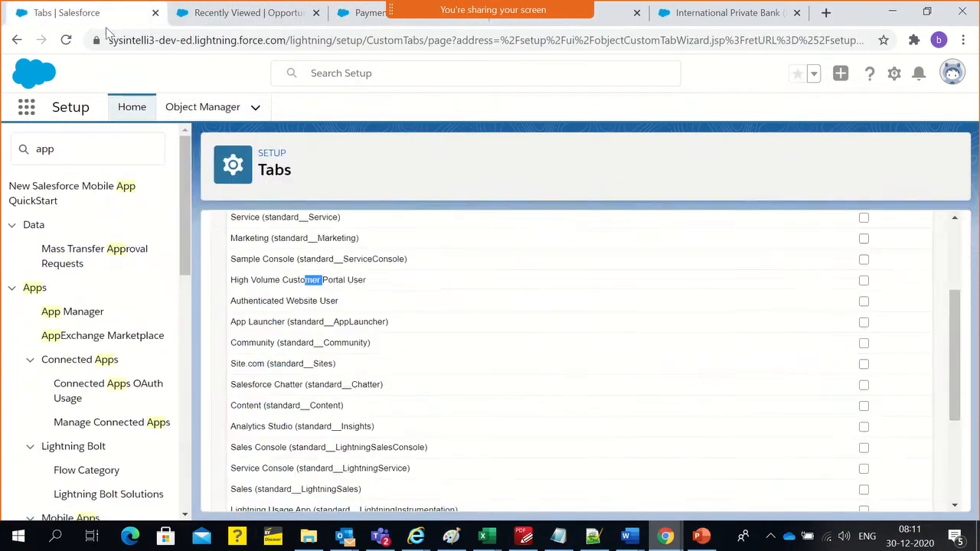
scroll(353, 314, "up", 3)
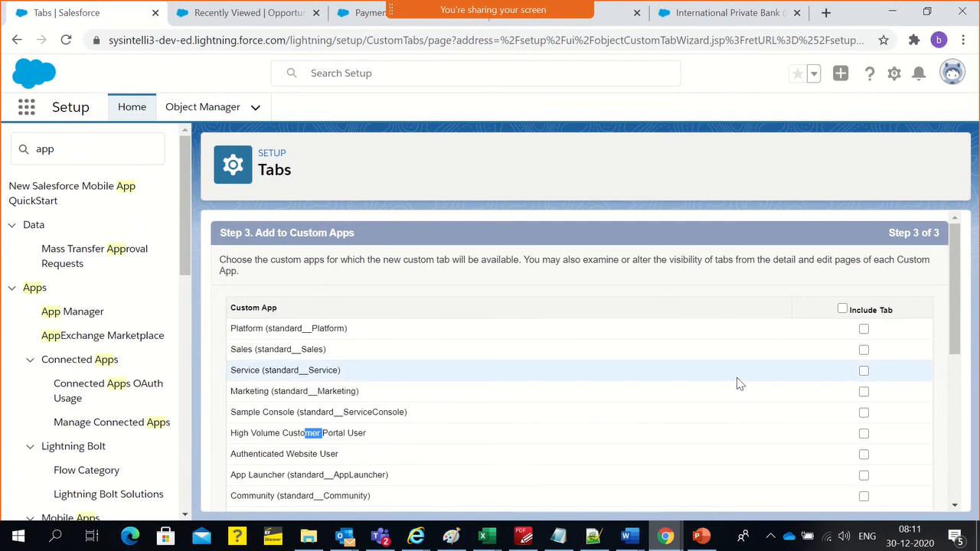
scroll(737, 387, "down", 5)
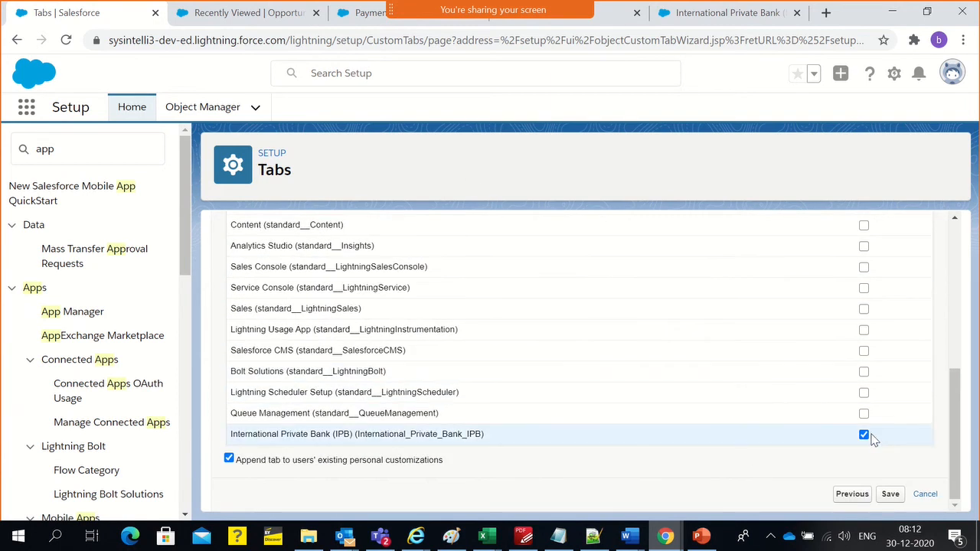
left_click(891, 499)
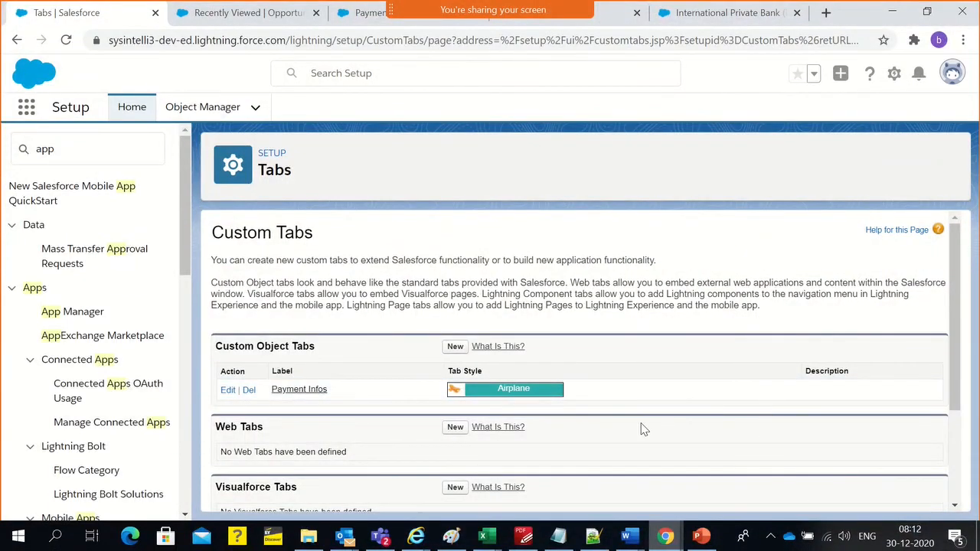
Examine the page, label, name and style fields of the new Visualforce tab form, and return to the custom tabs list
scroll(396, 471, "down", 3)
left_click(457, 348)
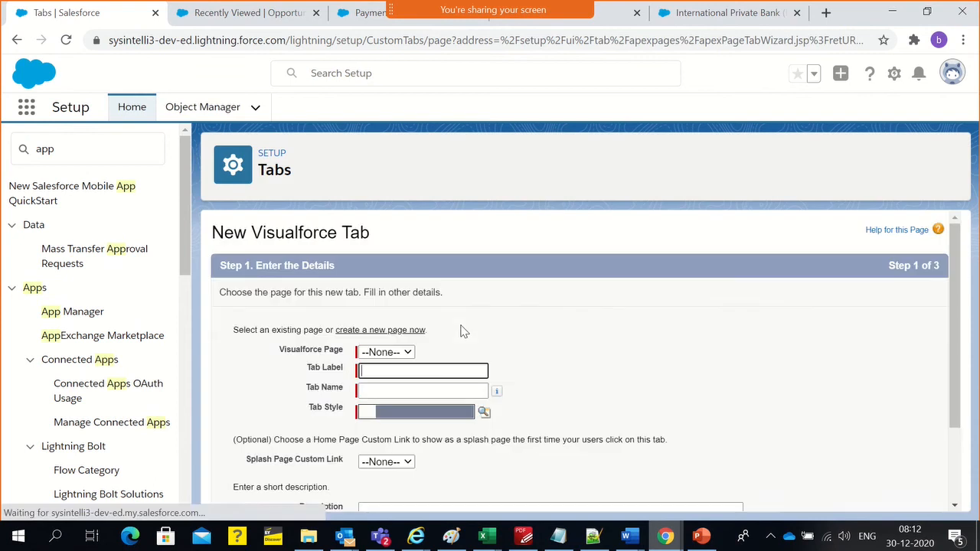
left_click(376, 351)
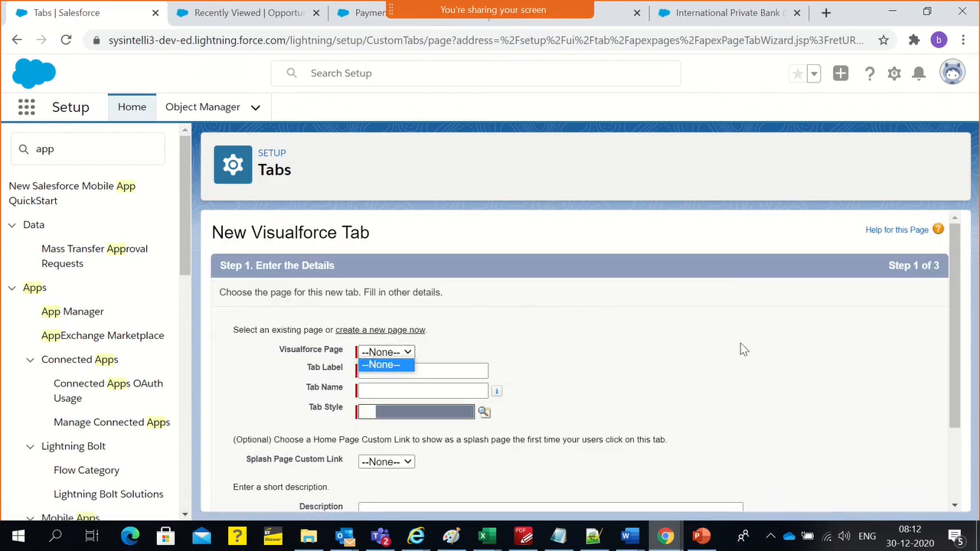
left_click(378, 368)
left_click(378, 374)
left_click(375, 390)
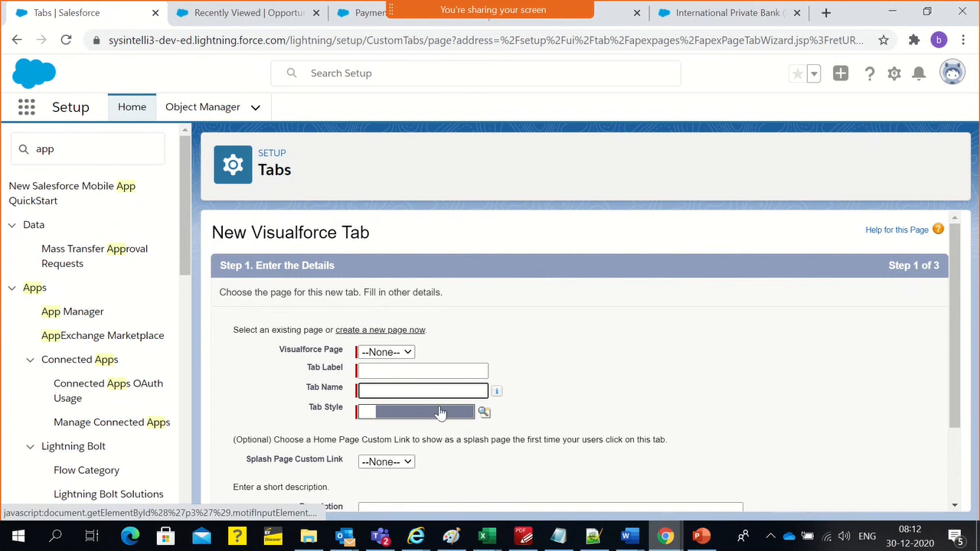
scroll(452, 417, "down", 2)
scroll(827, 397, "up", 2)
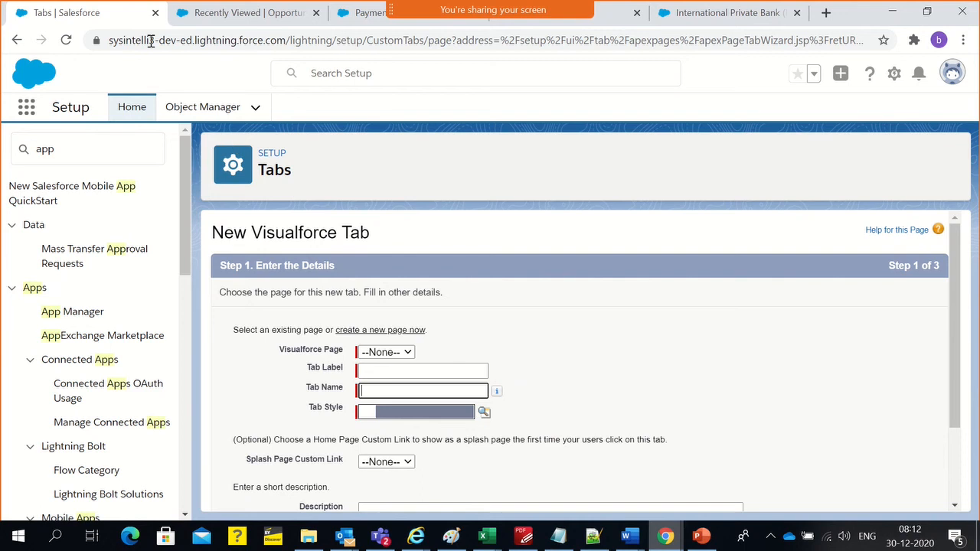
left_click(16, 39)
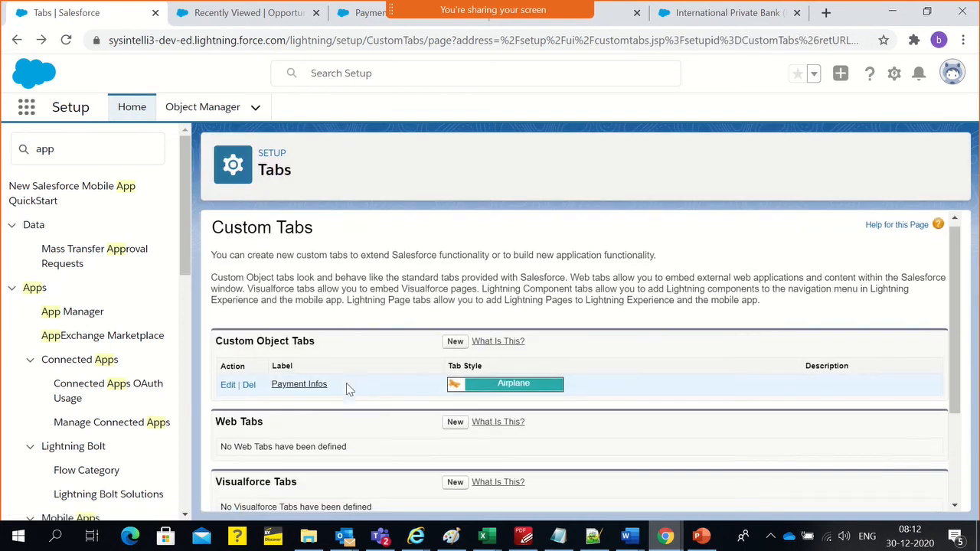
Review the custom object, web, Visualforce, Lightning component and Lightning page tab sections on the Custom Tabs page
scroll(329, 344, "down", 1)
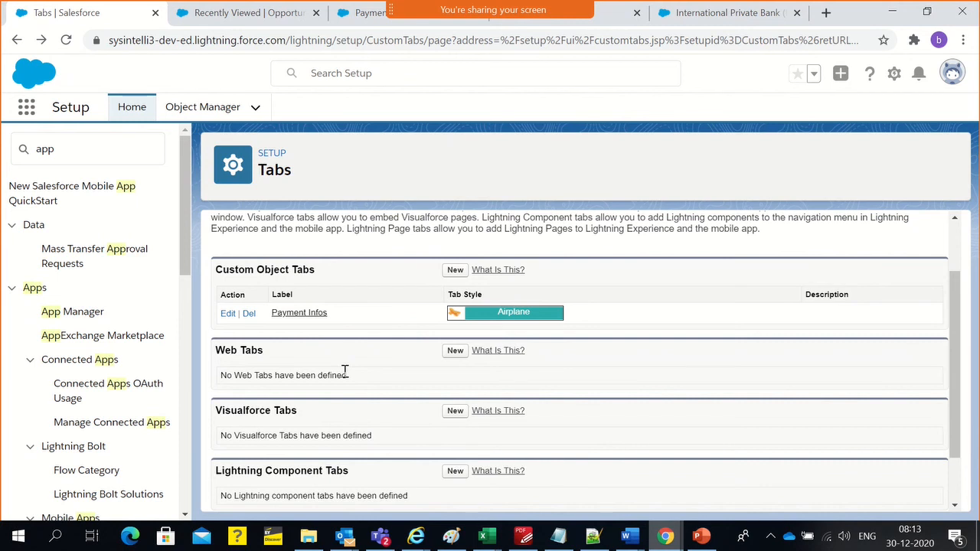
scroll(345, 371, "down", 2)
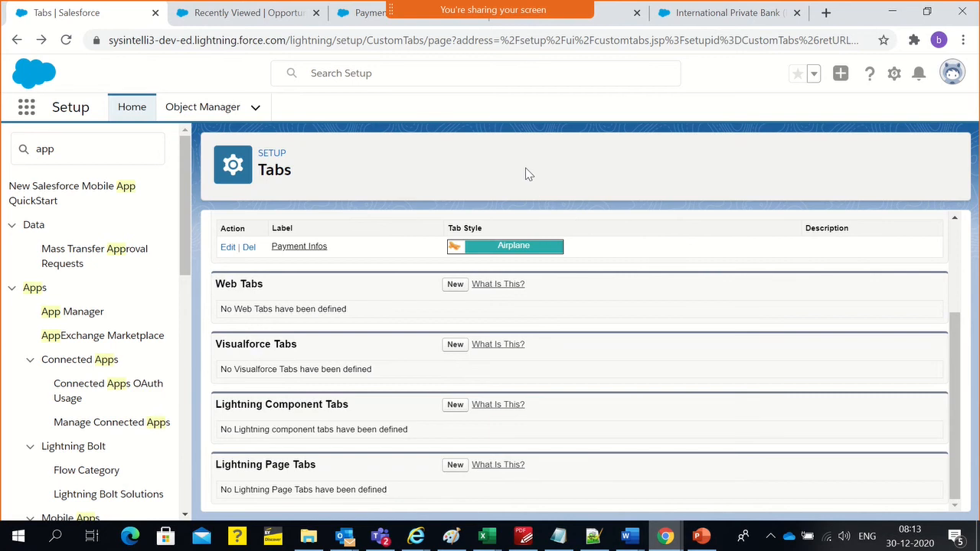
scroll(289, 312, "up", 1)
scroll(290, 312, "up", 2)
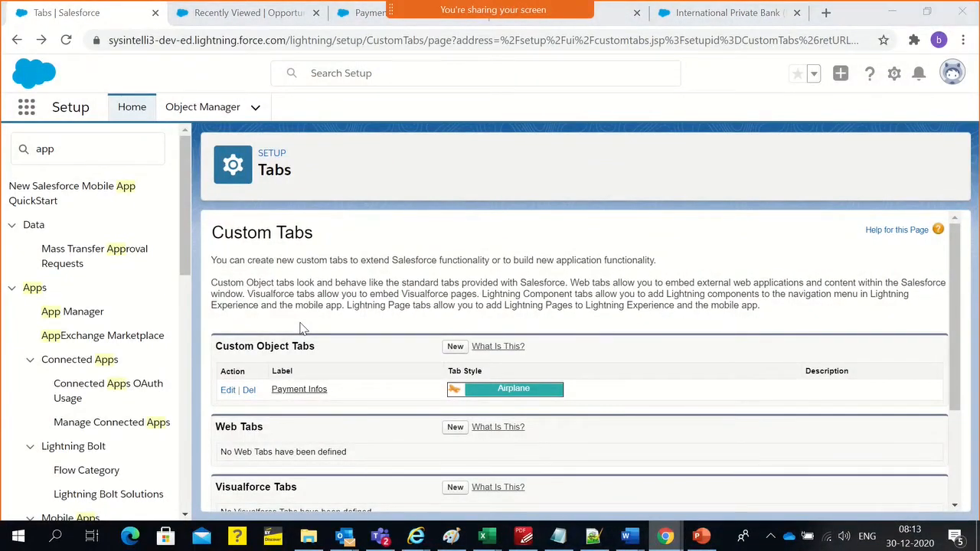
Reload the International Private Bank app in the incognito session and open its Payment Infos tab
key("alt+Tab")
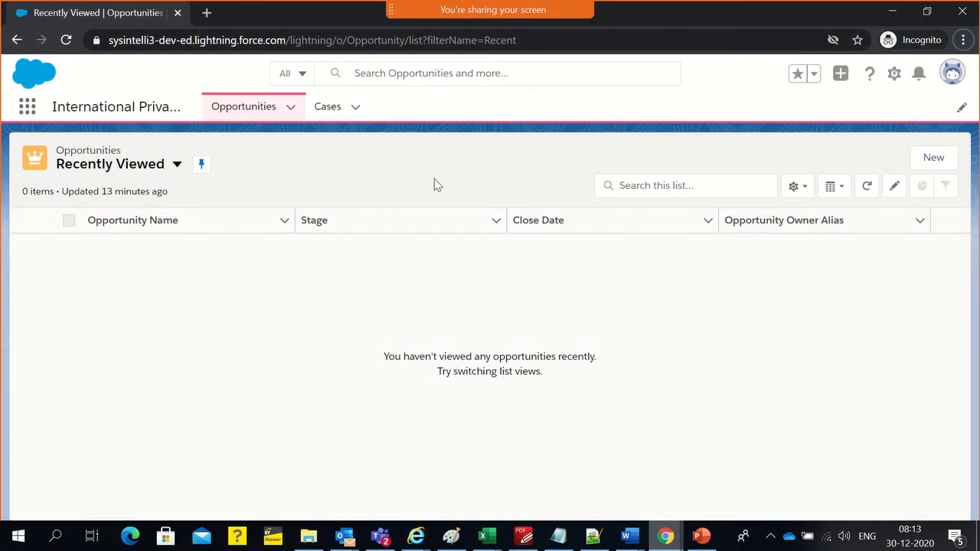
left_click(513, 47)
key("Return")
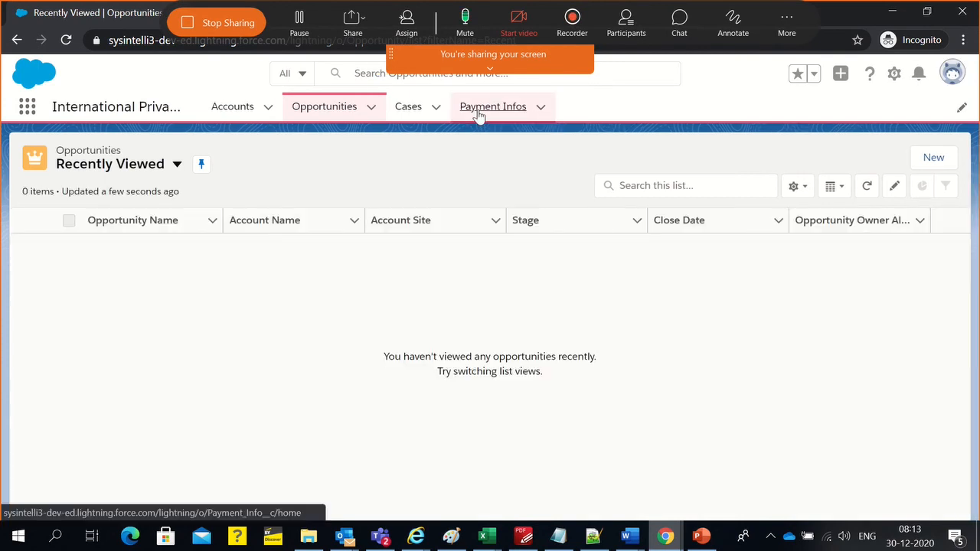
left_click(478, 113)
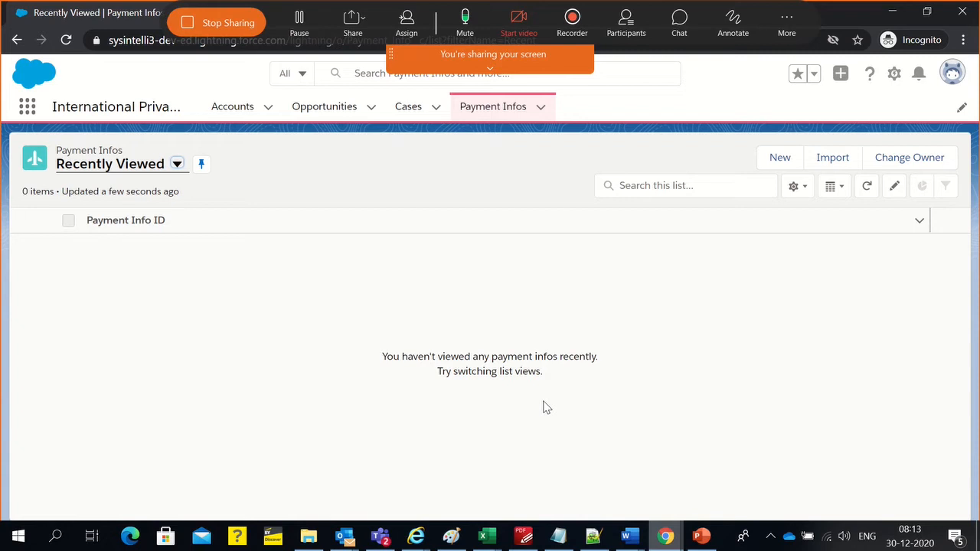
key("alt+Tab")
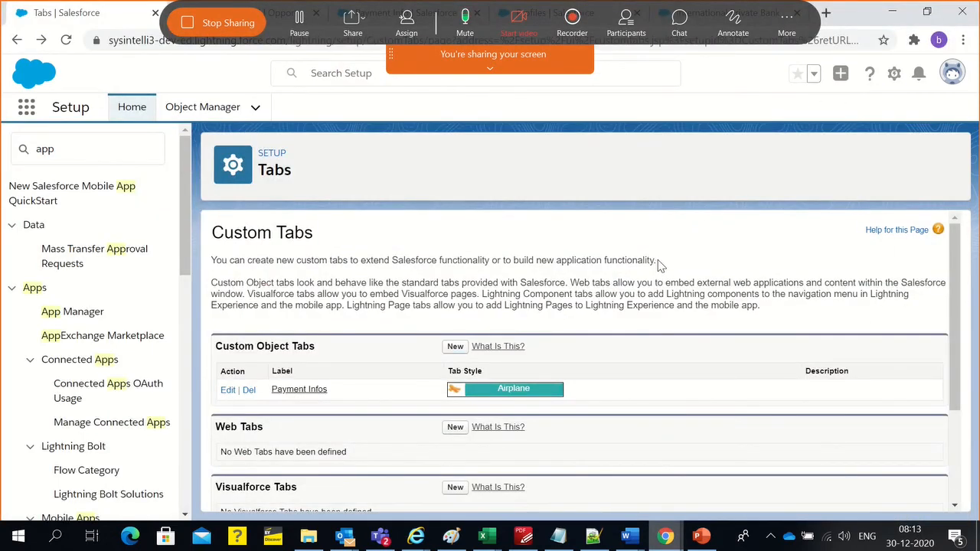
left_click(488, 72)
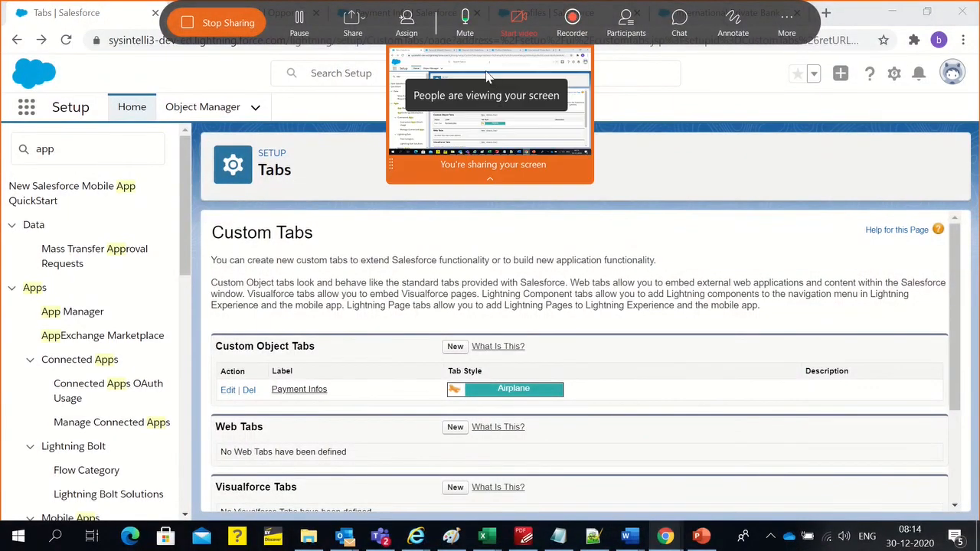
left_click(510, 182)
left_click(628, 180)
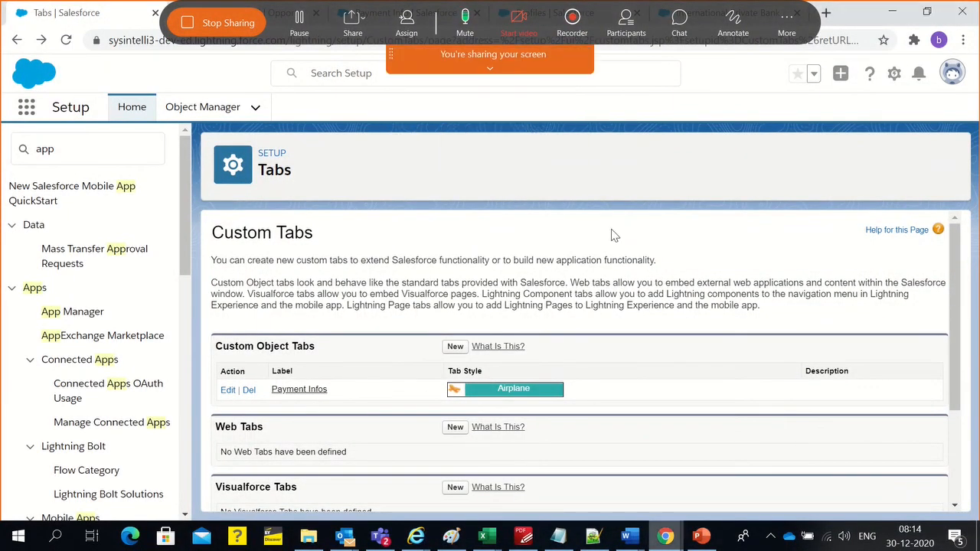
scroll(608, 375, "down", 2)
scroll(609, 376, "up", 2)
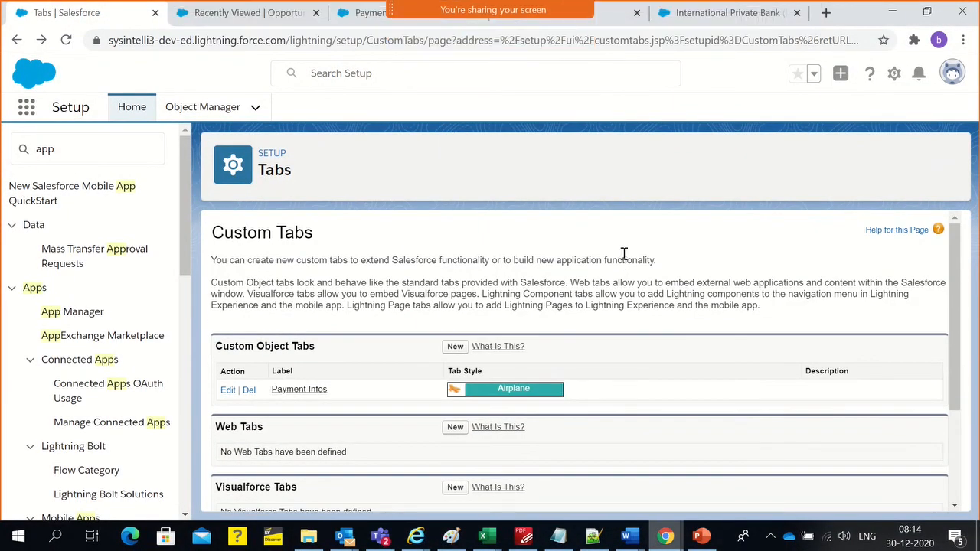
Check the app's navigation items and tabs in the administrator session, and open the Payment Infos custom tab definition
left_click(691, 17)
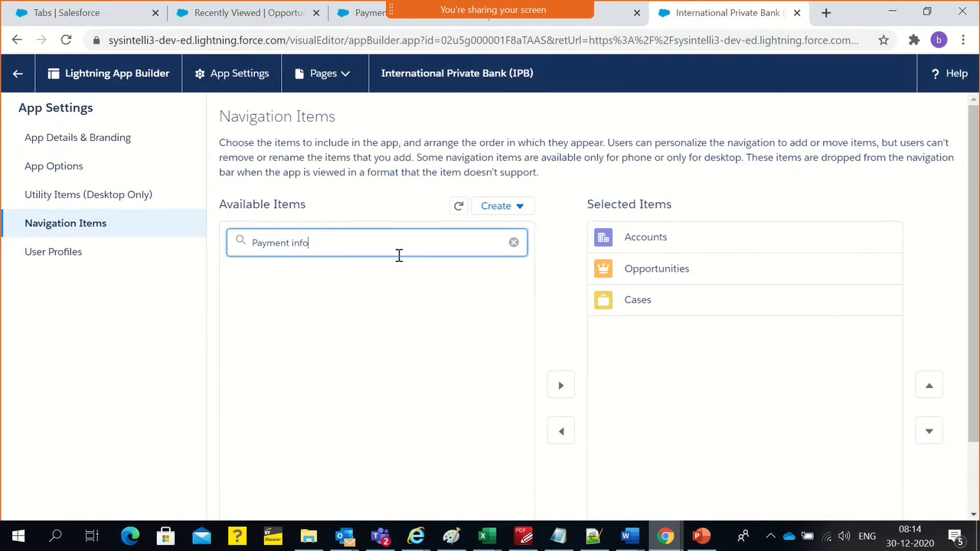
left_click(228, 12)
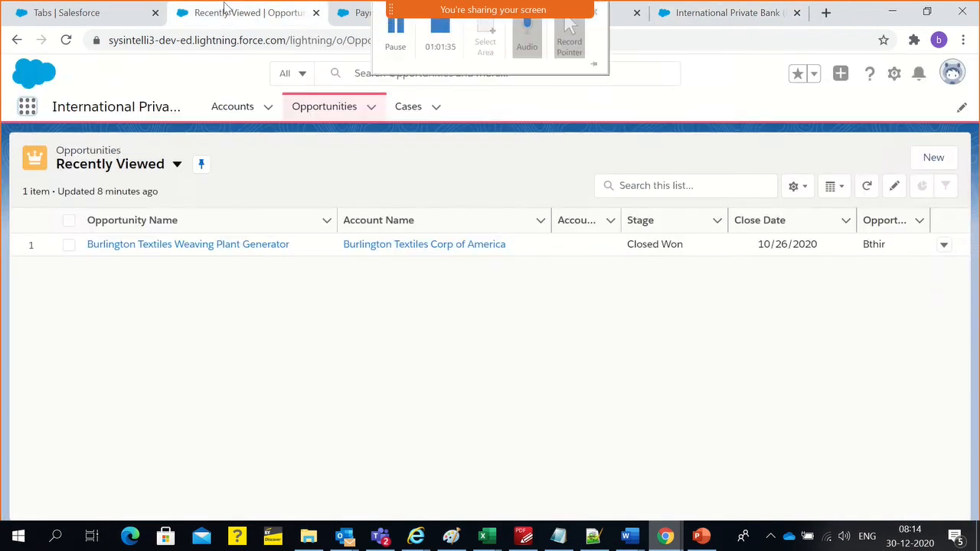
left_click(111, 15)
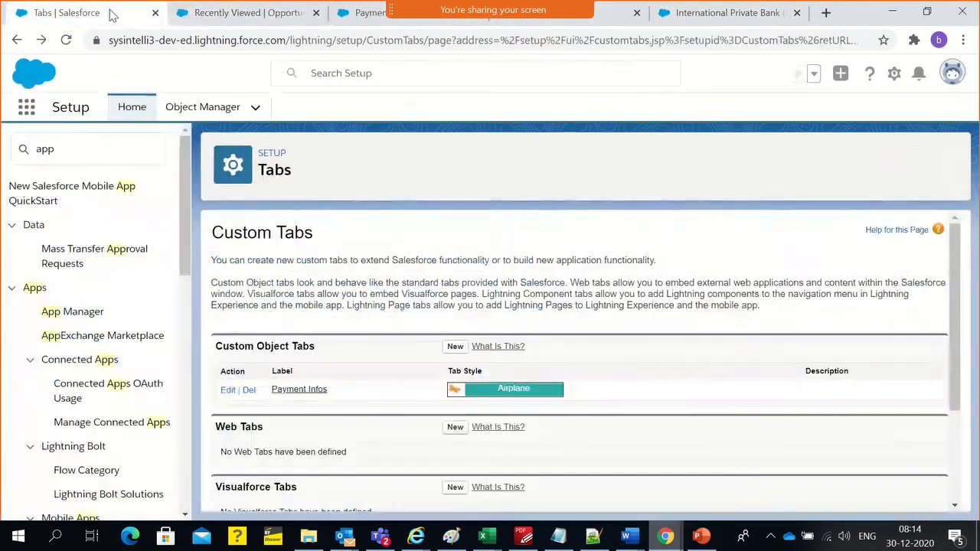
left_click(287, 392)
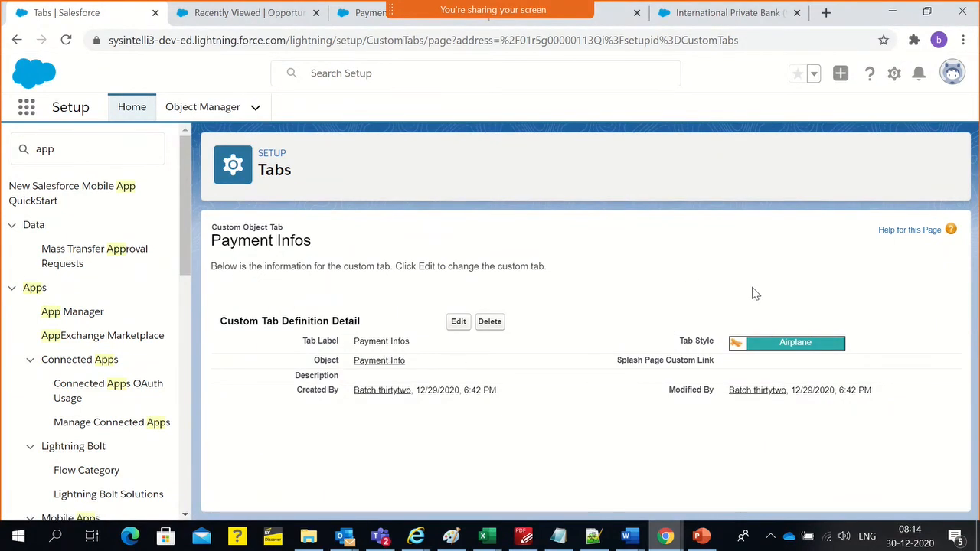
Clear the available items filter and refresh the International Private Bank app's navigation items to check for Payment Infos
left_click(691, 16)
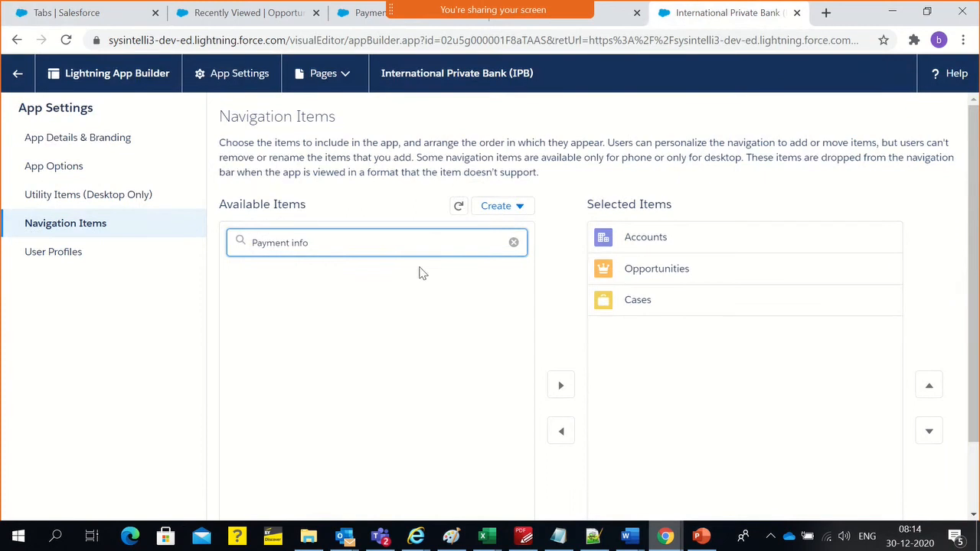
left_click_drag(327, 243, 224, 245)
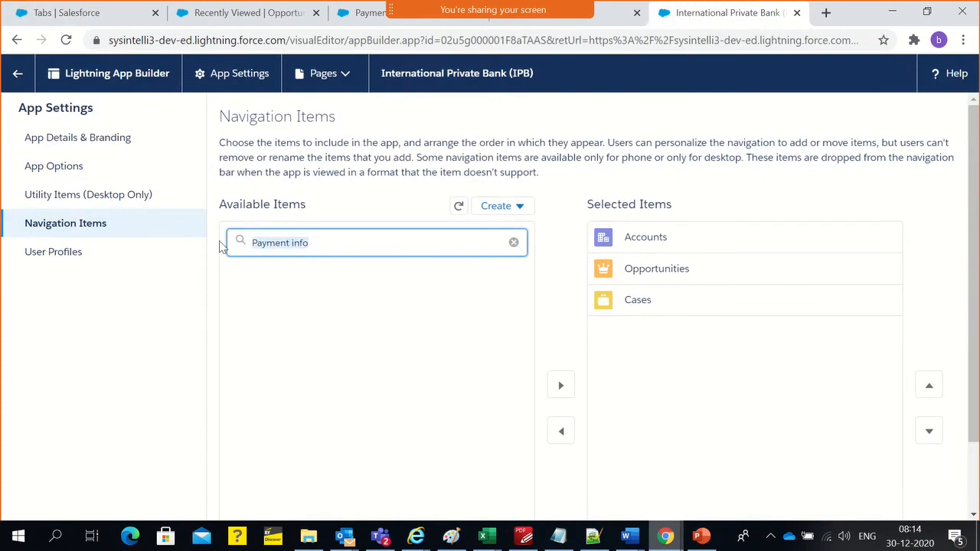
left_click(512, 244)
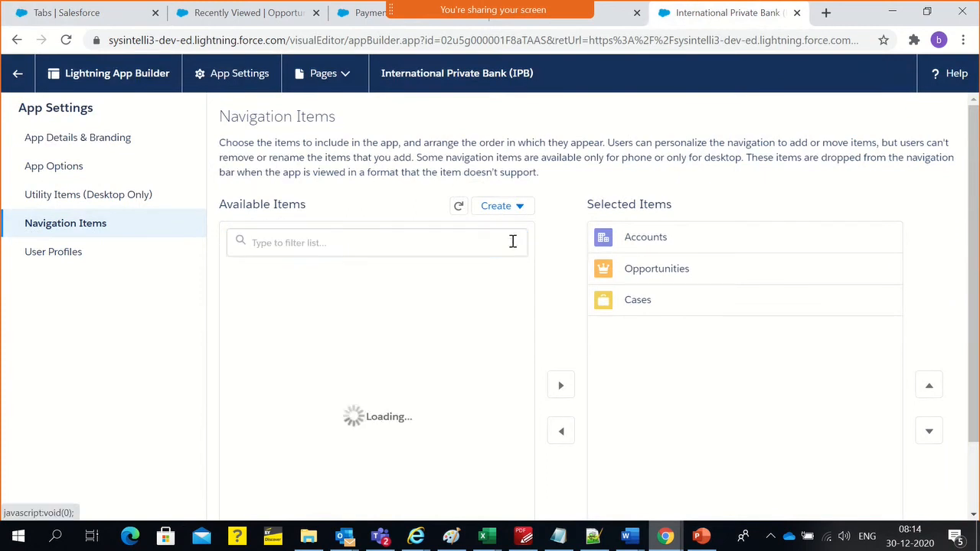
left_click(458, 207)
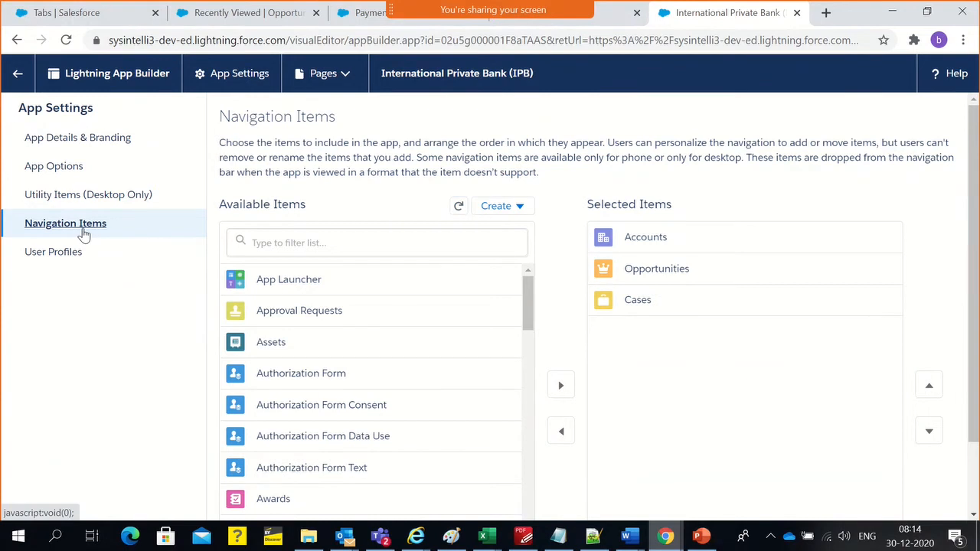
left_click(72, 169)
left_click(67, 225)
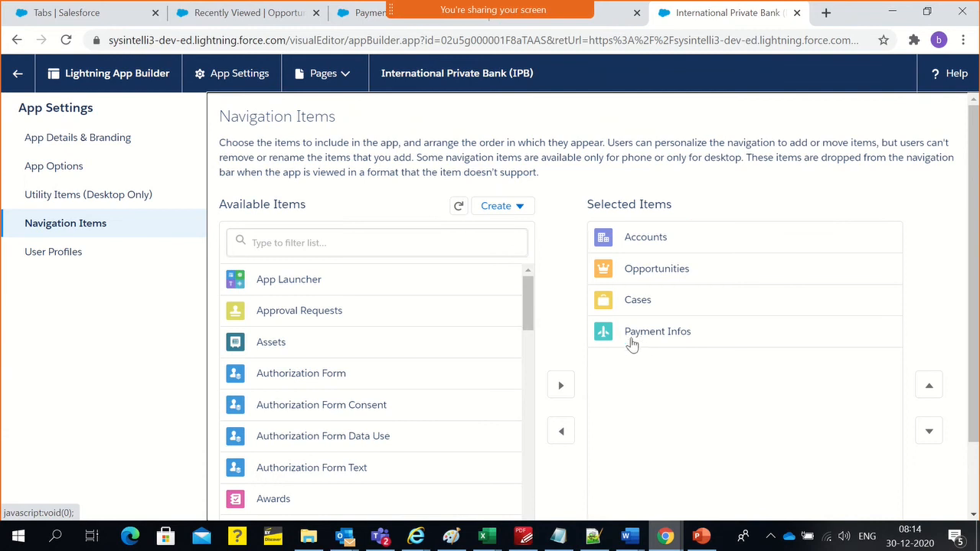
Check the app's tabs and the Payment Infos tab definition, and leave the app's navigation settings for the App Manager
left_click(208, 12)
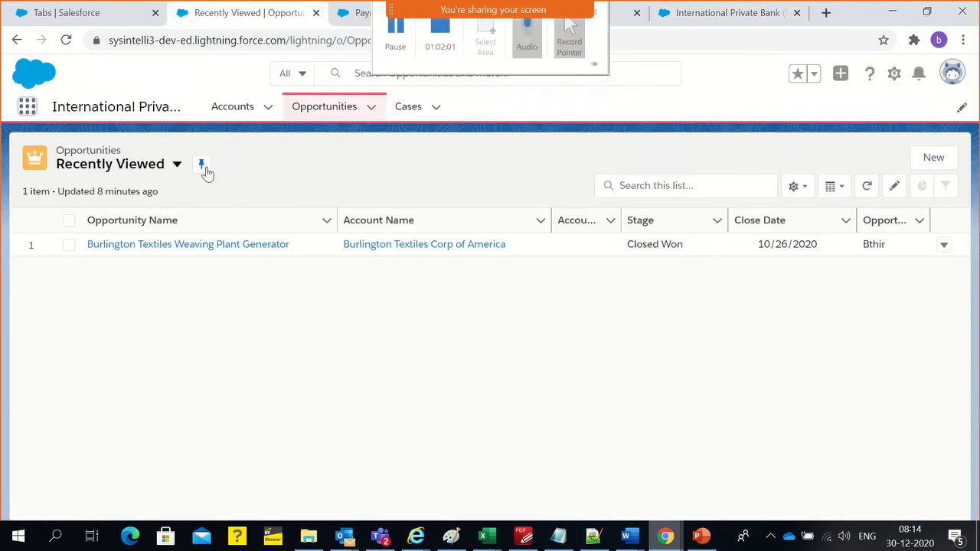
left_click(76, 14)
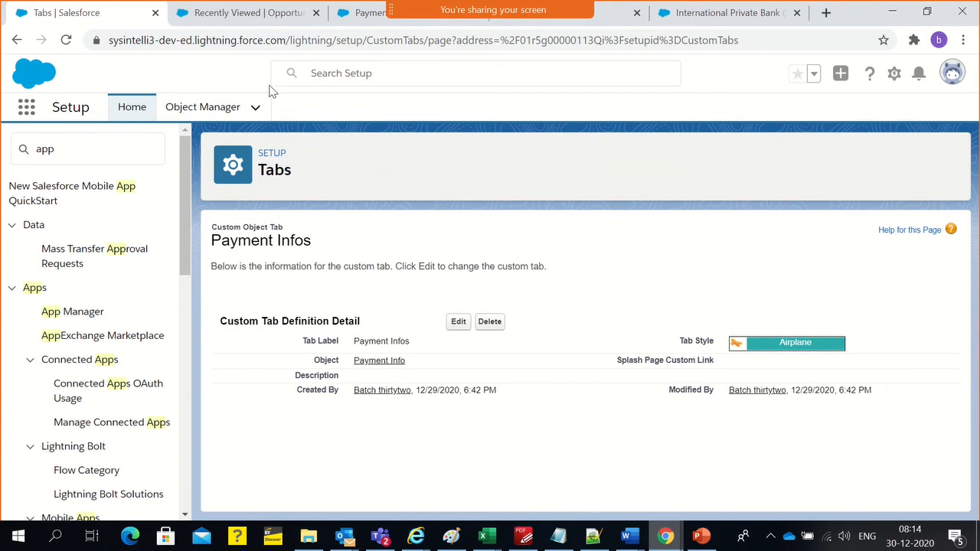
left_click(738, 13)
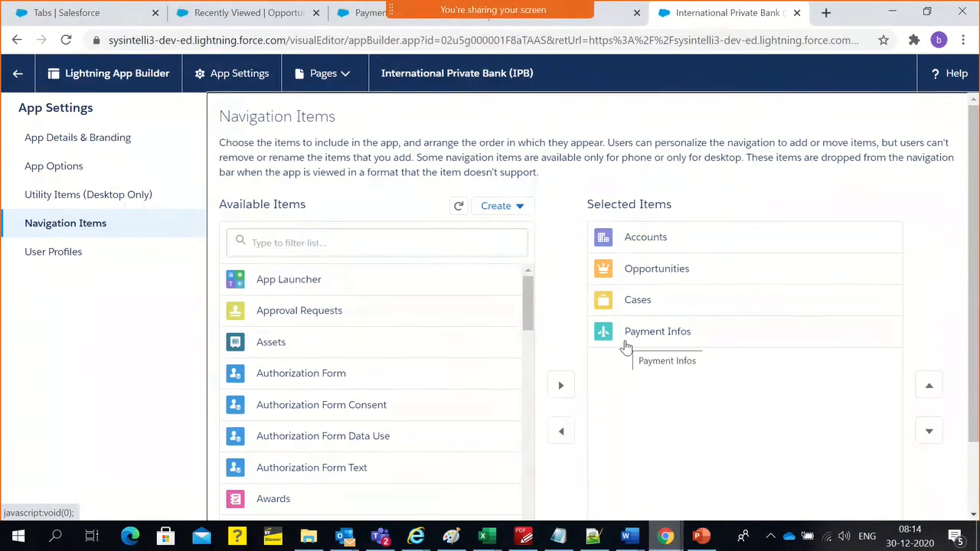
left_click(17, 73)
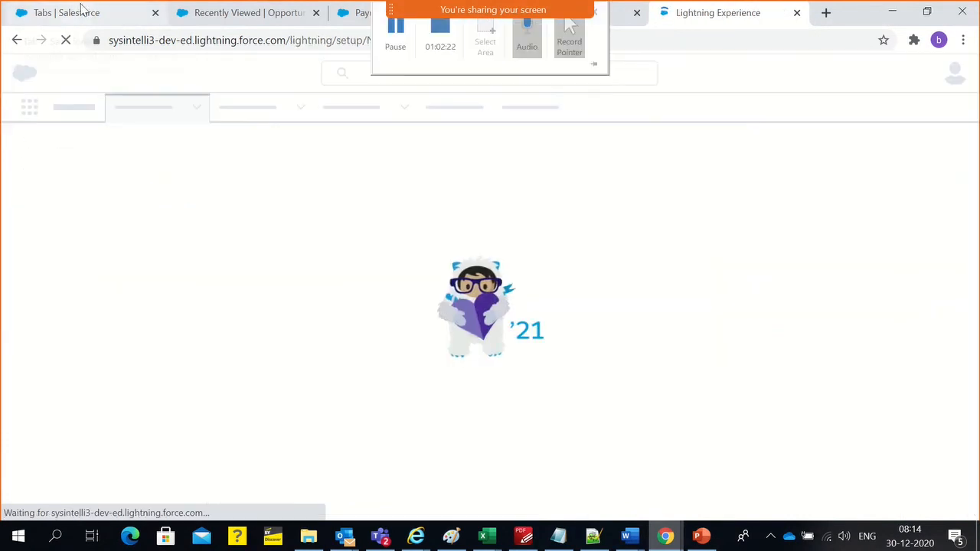
Review the Payment Infos custom tab definition alongside the Lightning Experience App Manager's app list
left_click(81, 11)
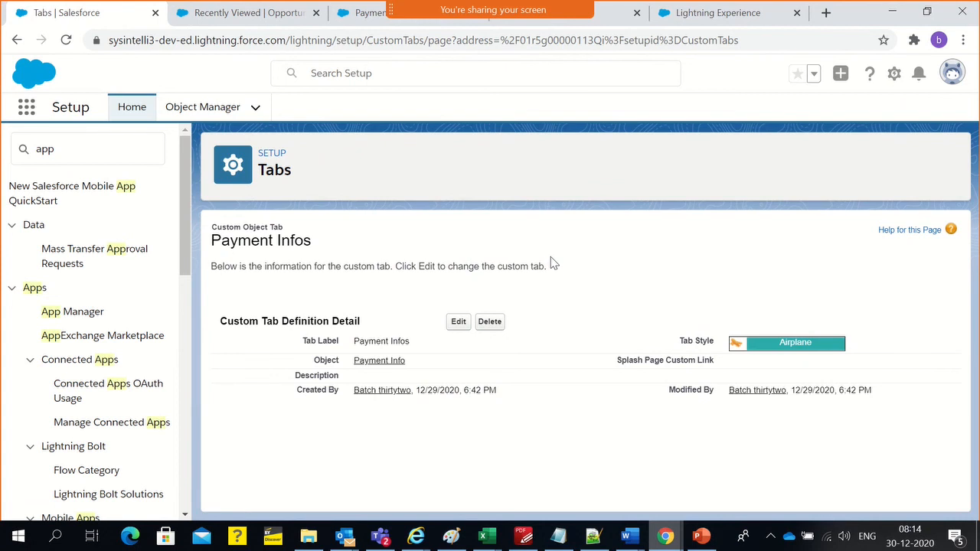
left_click(678, 15)
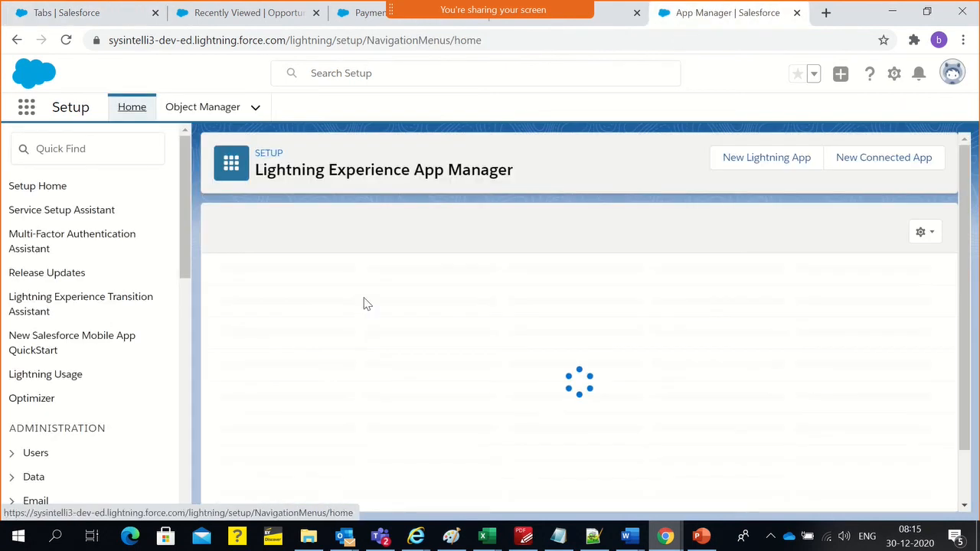
left_click(70, 20)
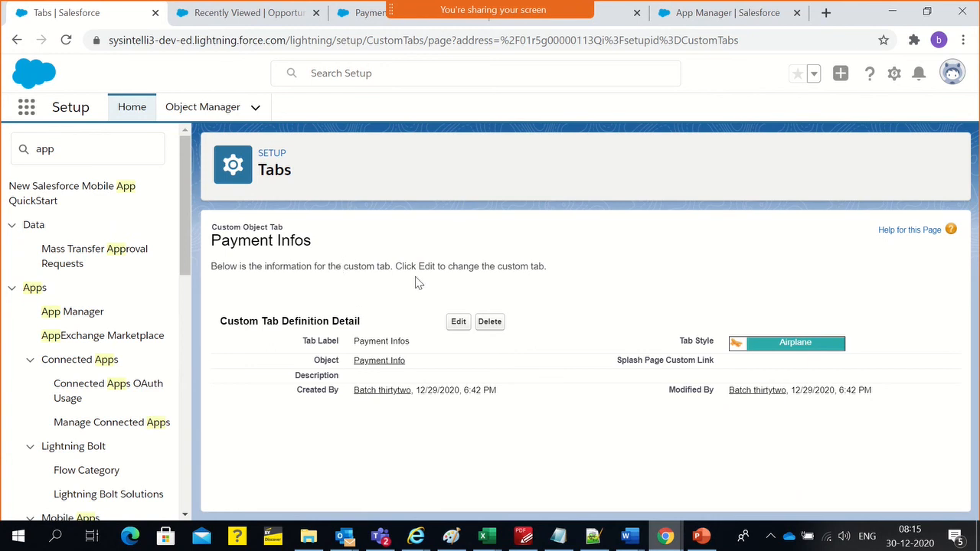
left_click(705, 20)
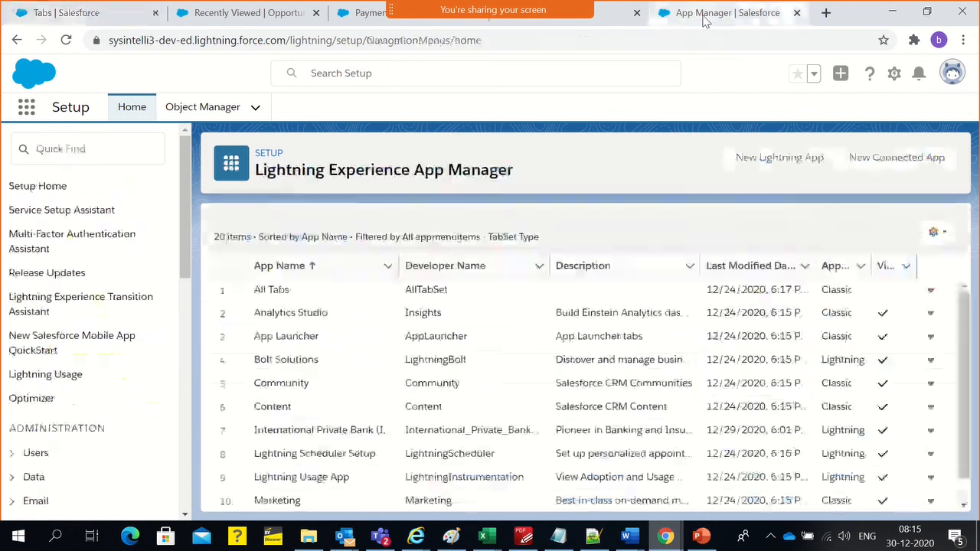
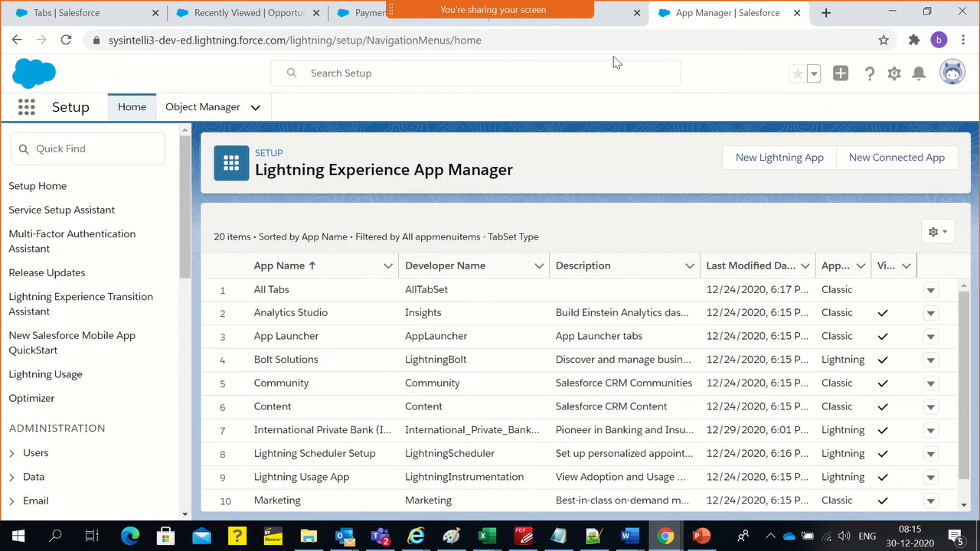
Open the new Payment Info record form in the sales rep's incognito session, check its fields, and close it without saving
left_click(603, 26)
left_click(678, 17)
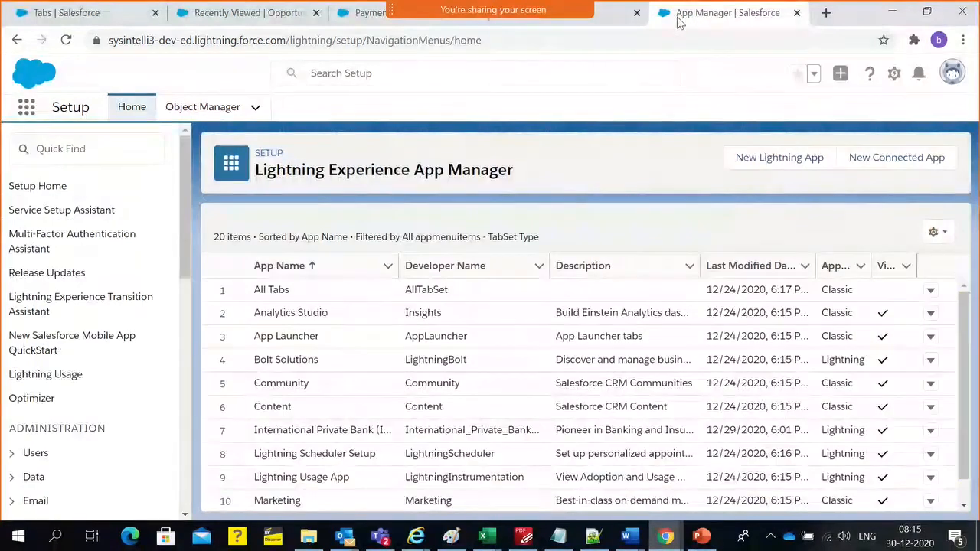
key("alt+Tab")
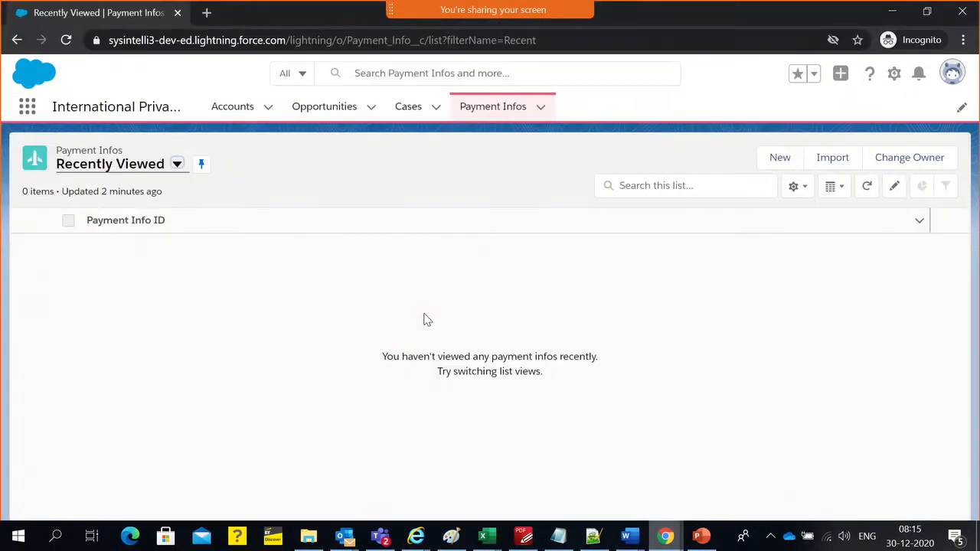
left_click(771, 164)
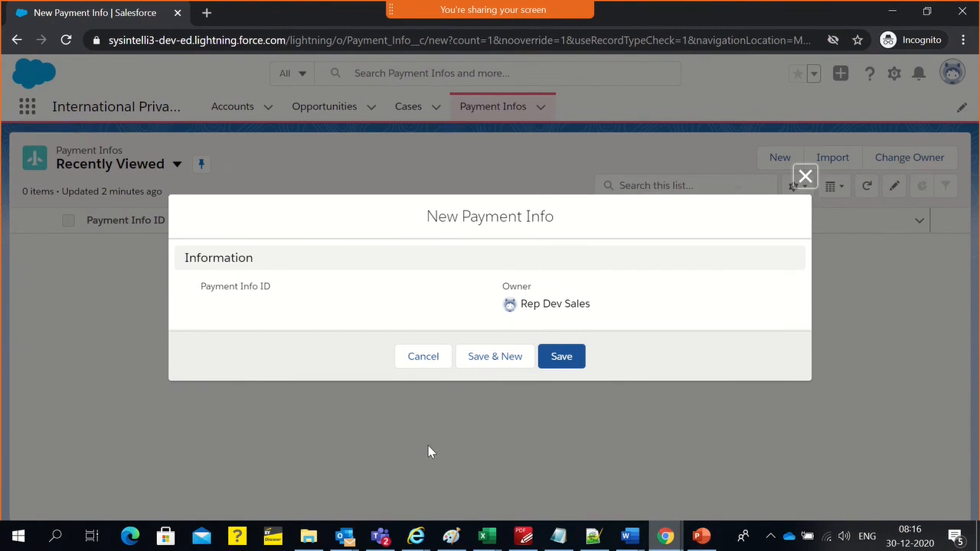
triple_click(237, 287)
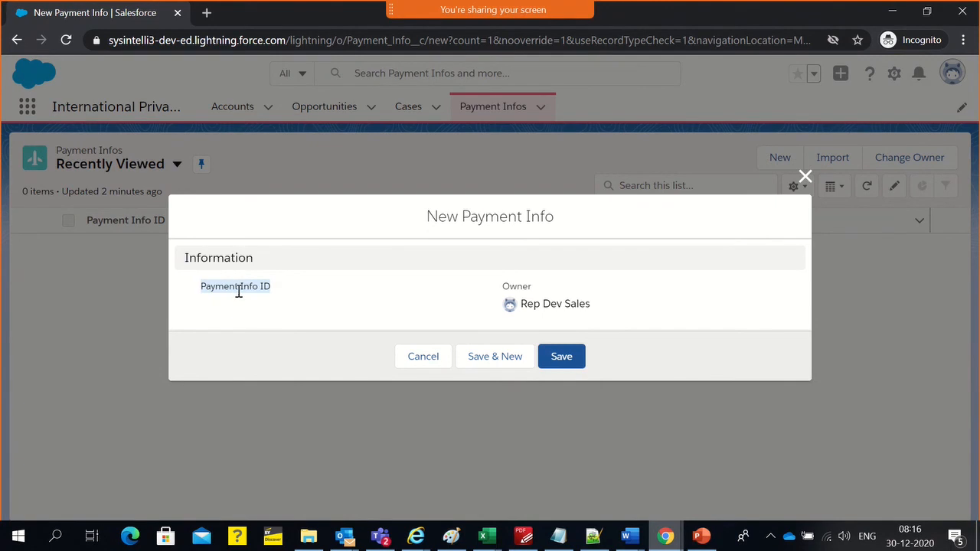
left_click(805, 177)
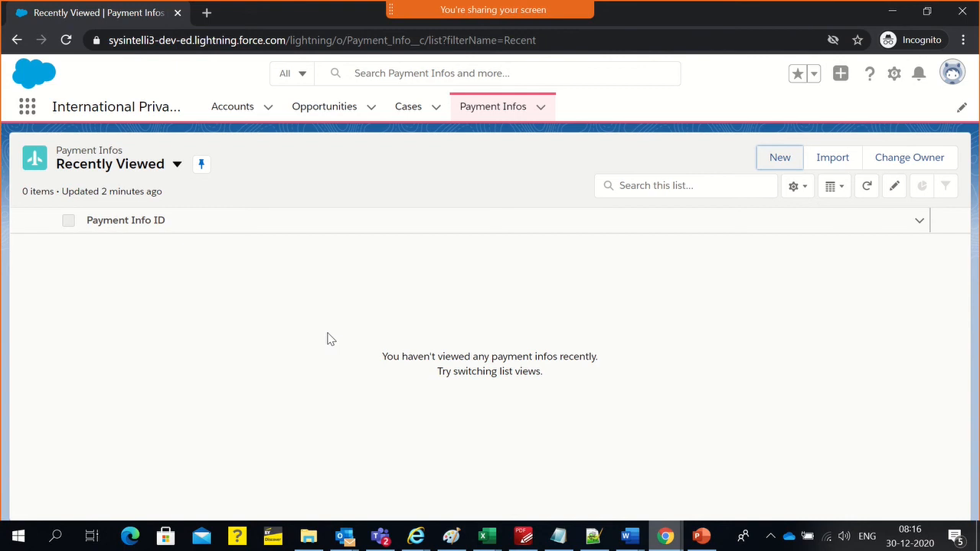
Return to the administrator session and view the IPB Sales Rep profile
left_click(665, 536)
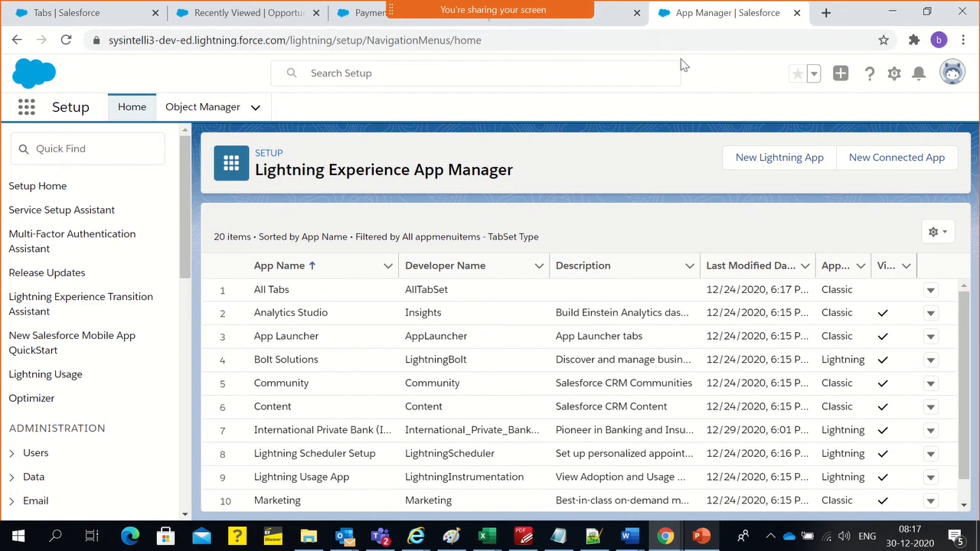
left_click(610, 23)
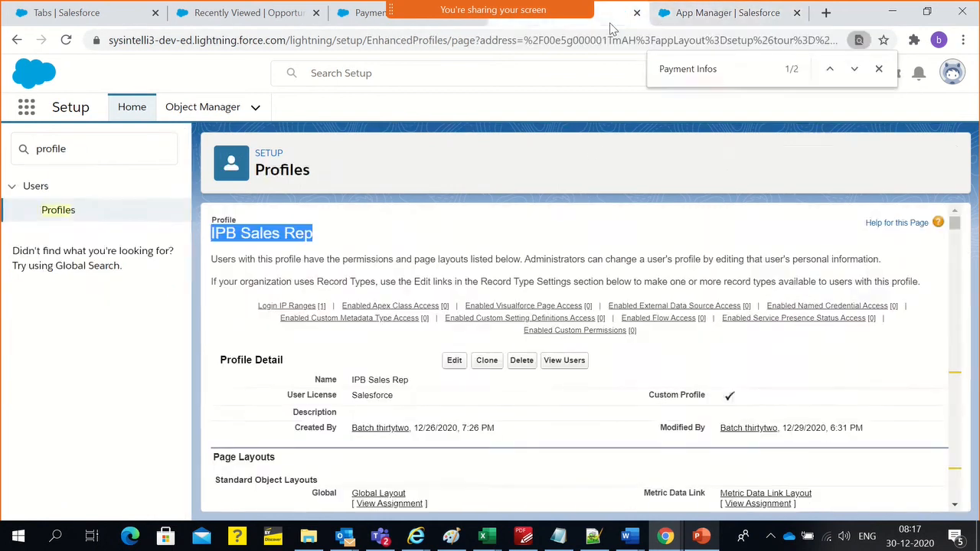
left_click(378, 227)
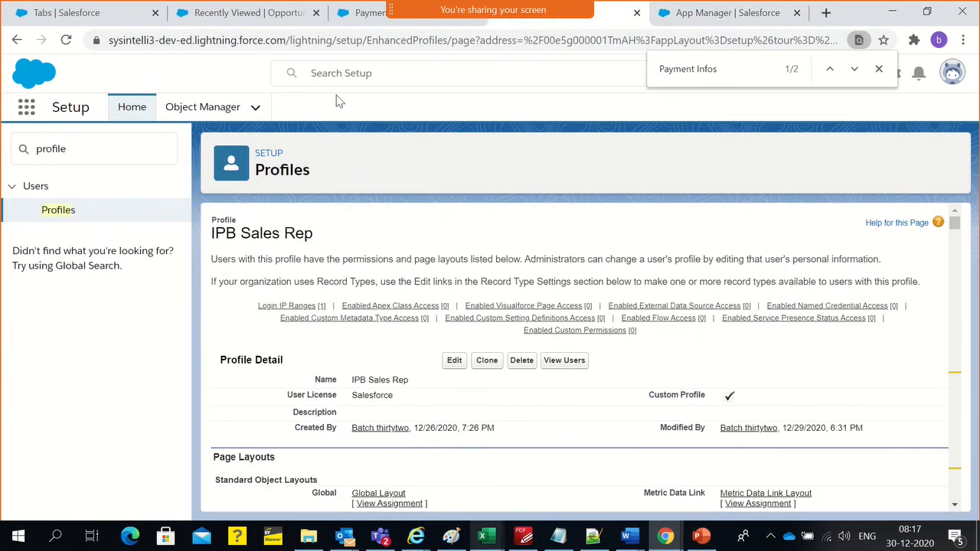
Check the Payment Card Number field's field-level security for the IPB Sales Bank Manager Profile, System Administrator and IPB Sales Rep profiles
left_click(268, 11)
left_click(341, 14)
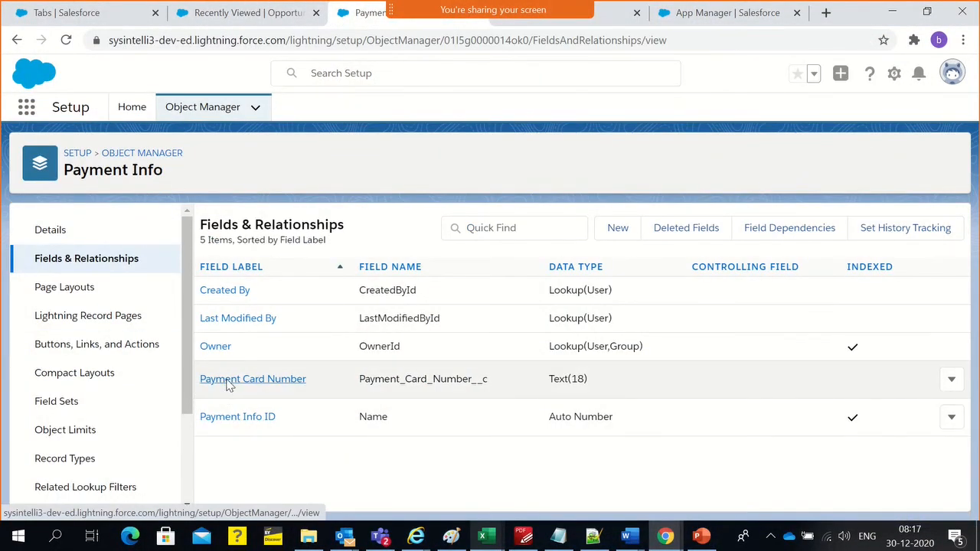
left_click(228, 380)
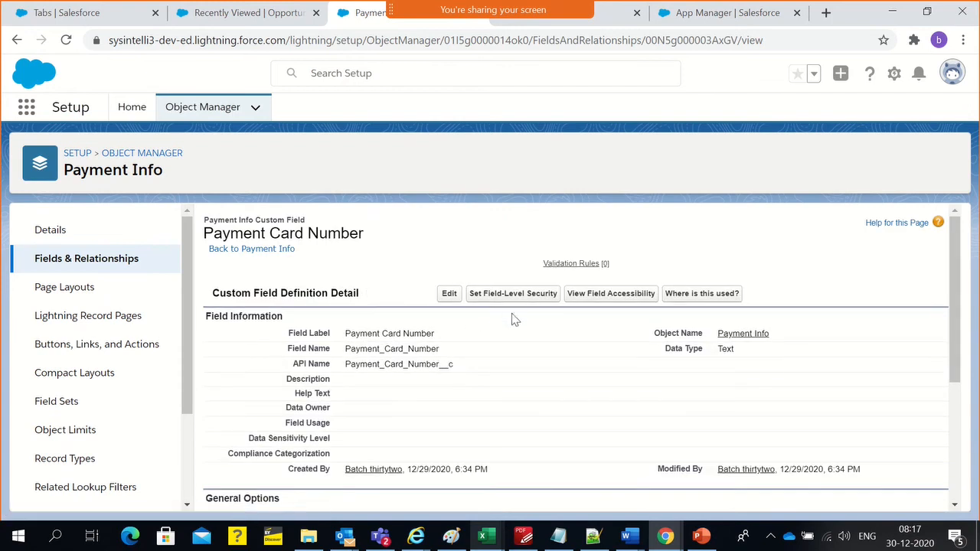
left_click(509, 297)
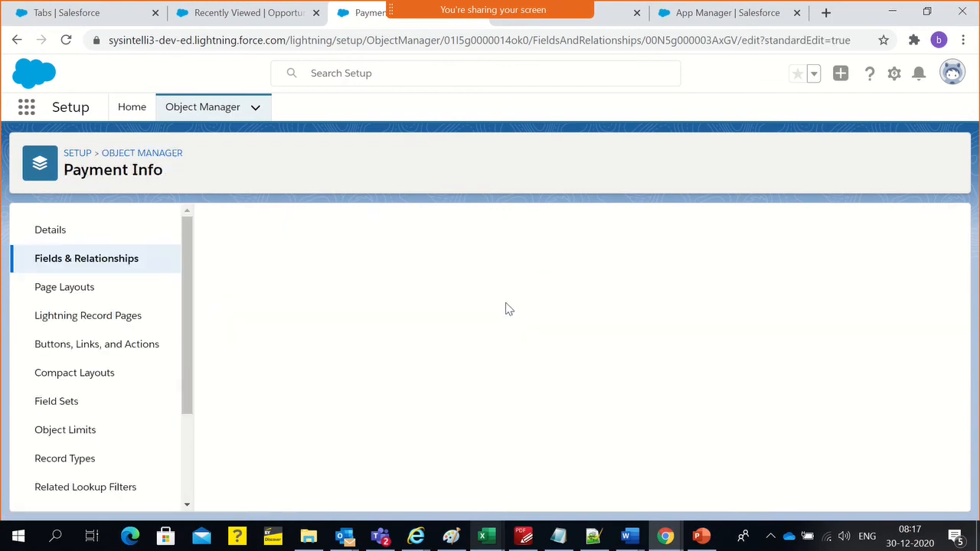
scroll(679, 372, "down", 10)
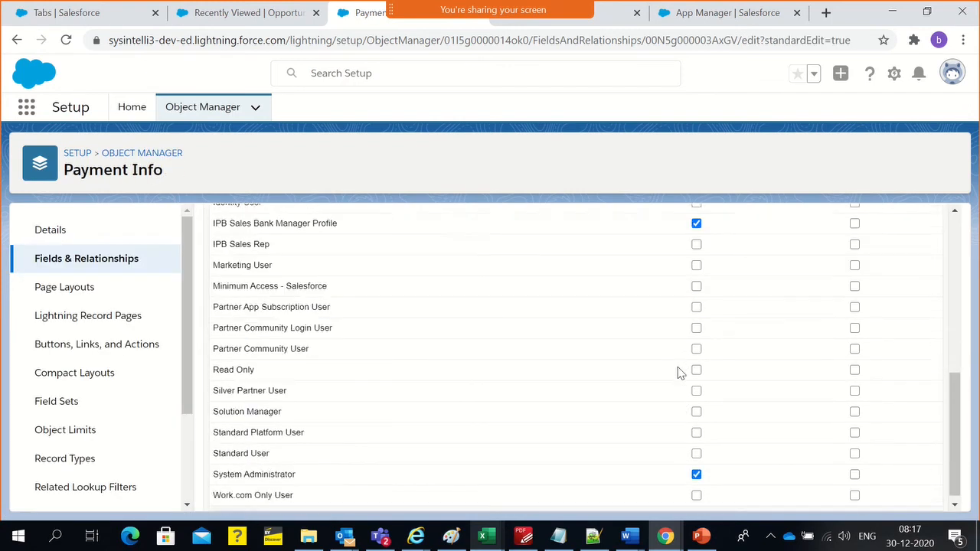
double_click(294, 216)
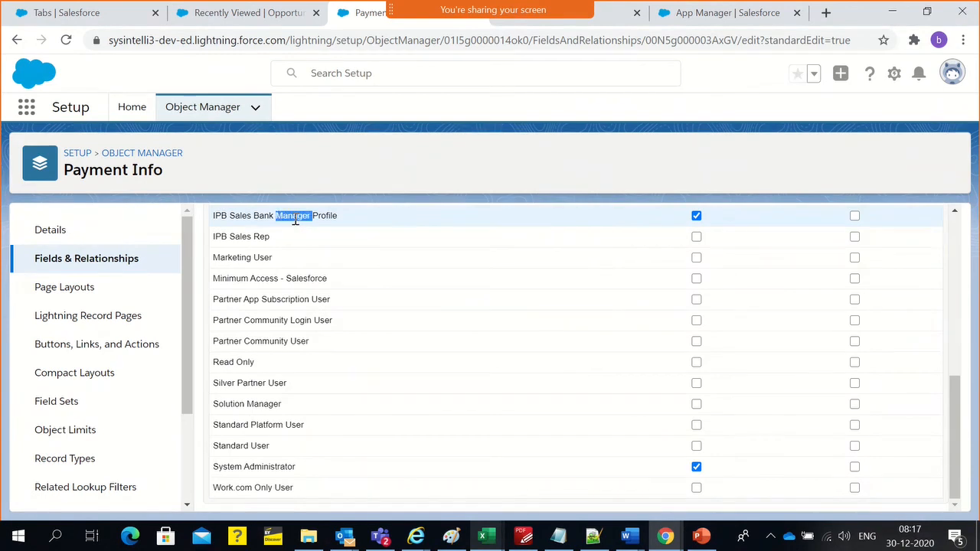
left_click(294, 217)
left_click(334, 463)
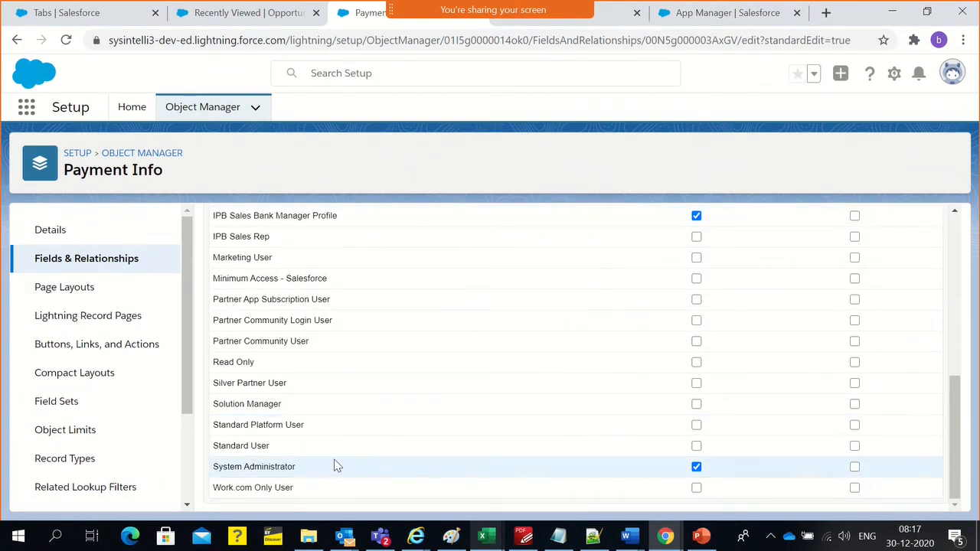
triple_click(239, 246)
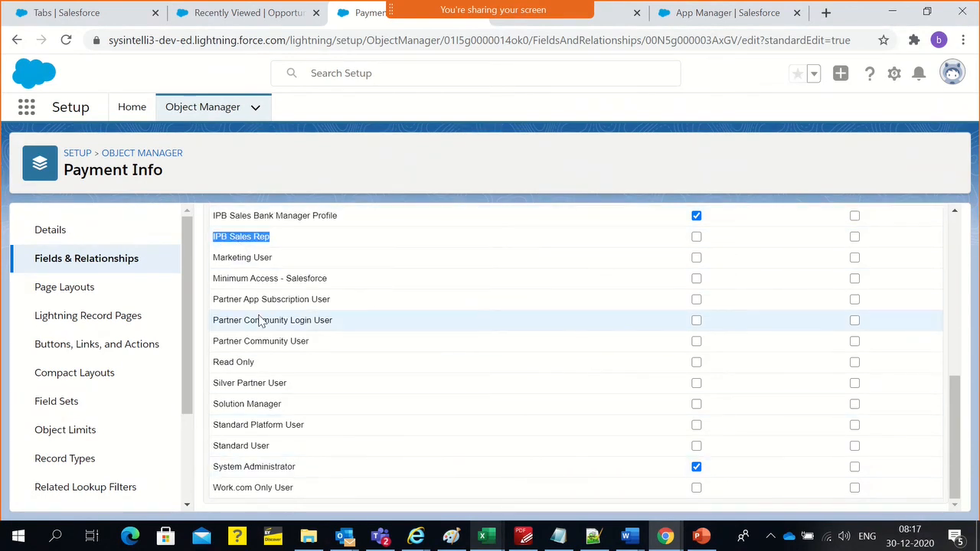
scroll(263, 321, "up", 5)
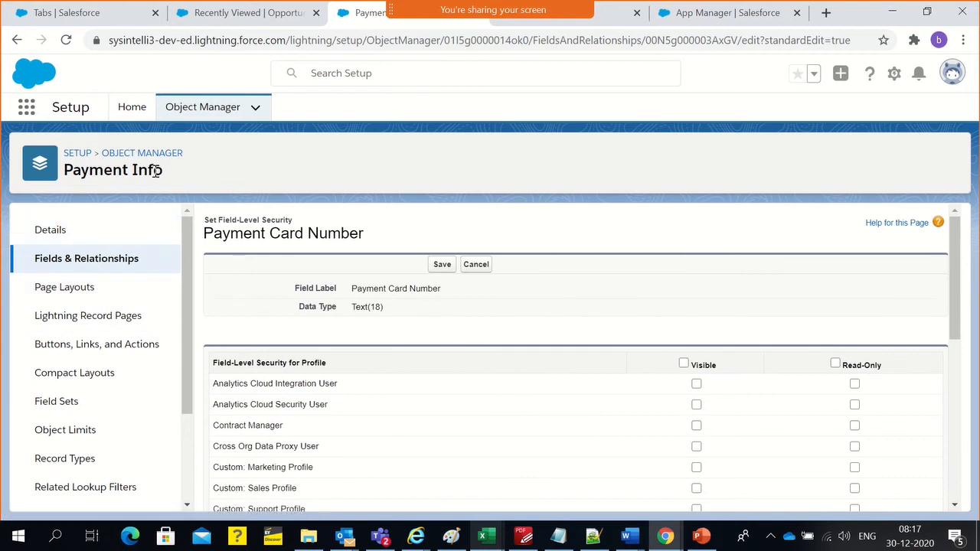
Reopen the Payment Card Number field from the Payment Info object's field list and view its field-level security settings
left_click(107, 266)
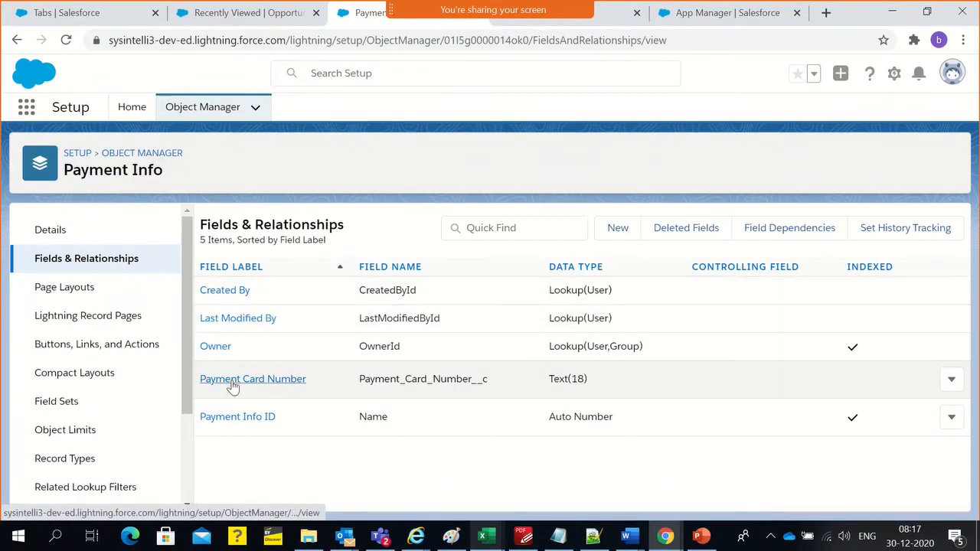
left_click(233, 382)
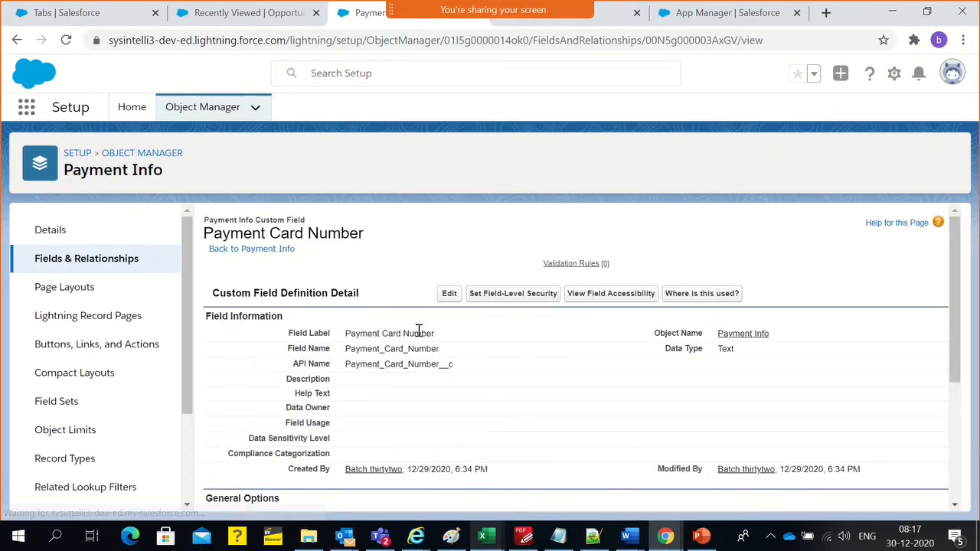
left_click(509, 296)
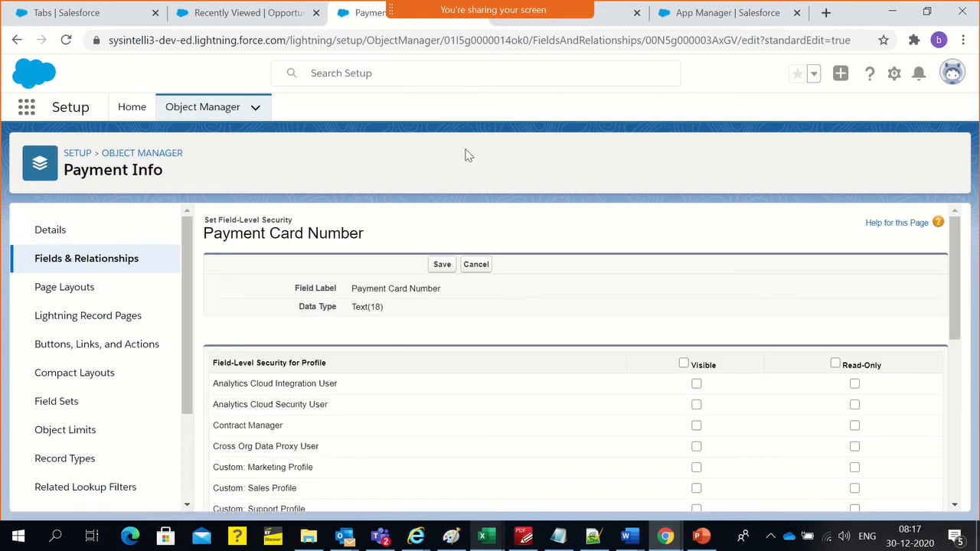
Search the IPB Sales Rep profile page for Payment Infos
left_click(601, 21)
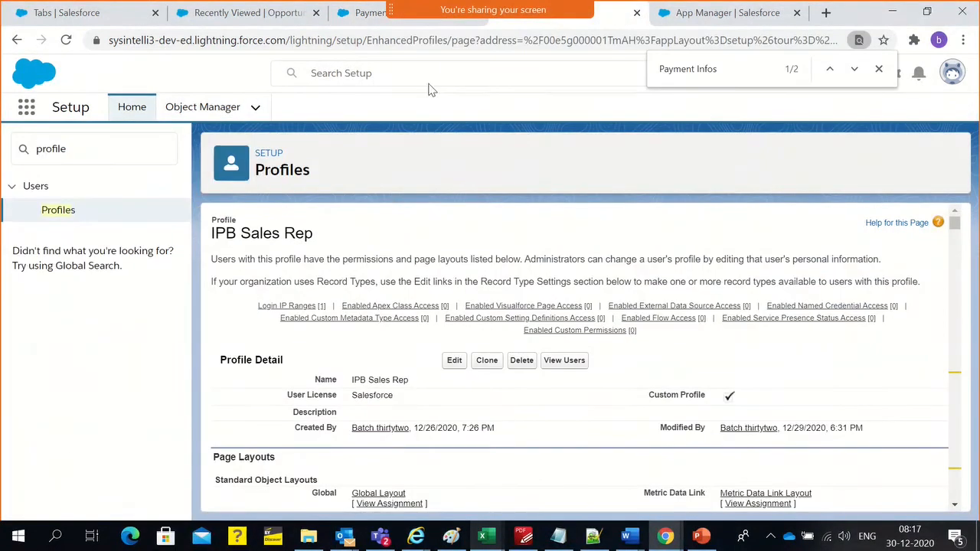
double_click(277, 175)
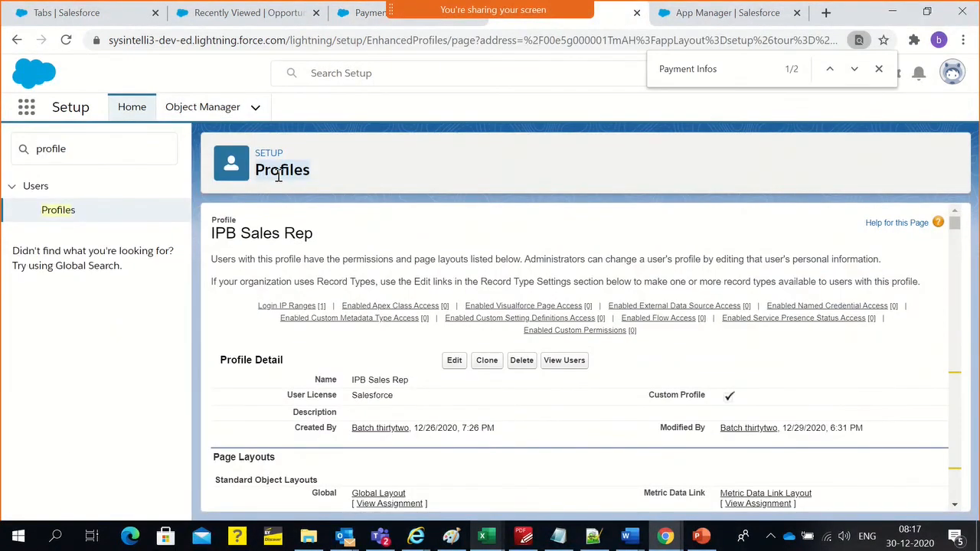
triple_click(258, 236)
scroll(361, 343, "down", 3)
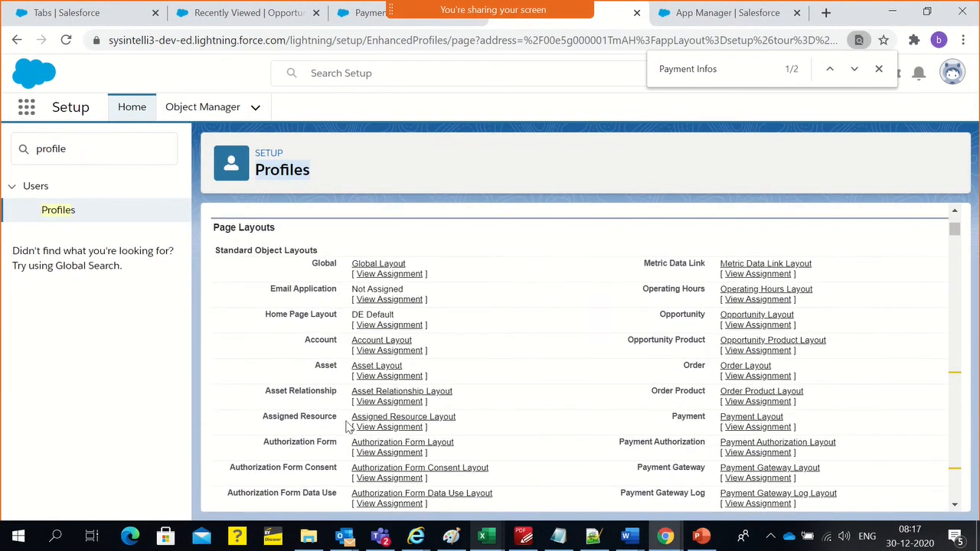
scroll(348, 420, "down", 5)
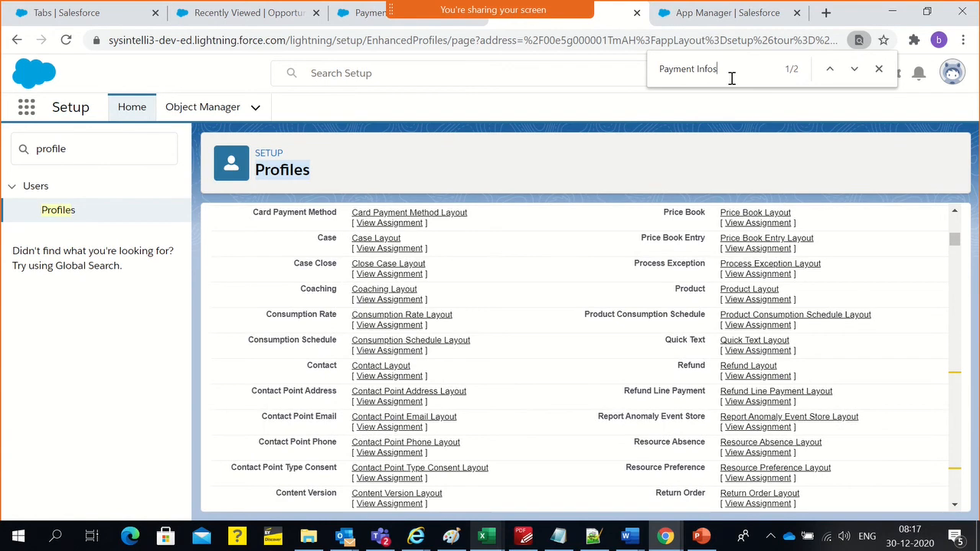
key("Return")
key("Return")
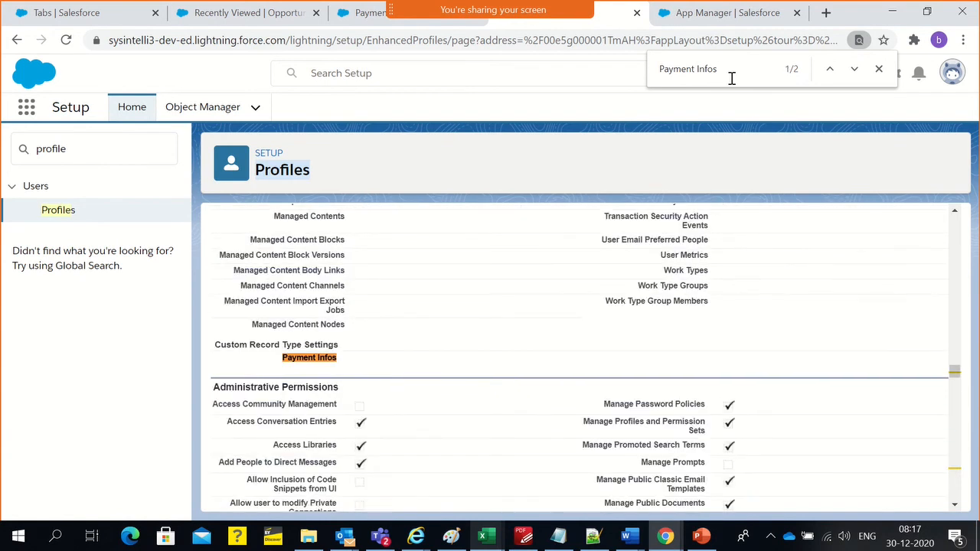
Reload the IPB Sales Rep profile and step through the Payment Infos matches, including its custom object permissions
left_click(699, 42)
key("Return")
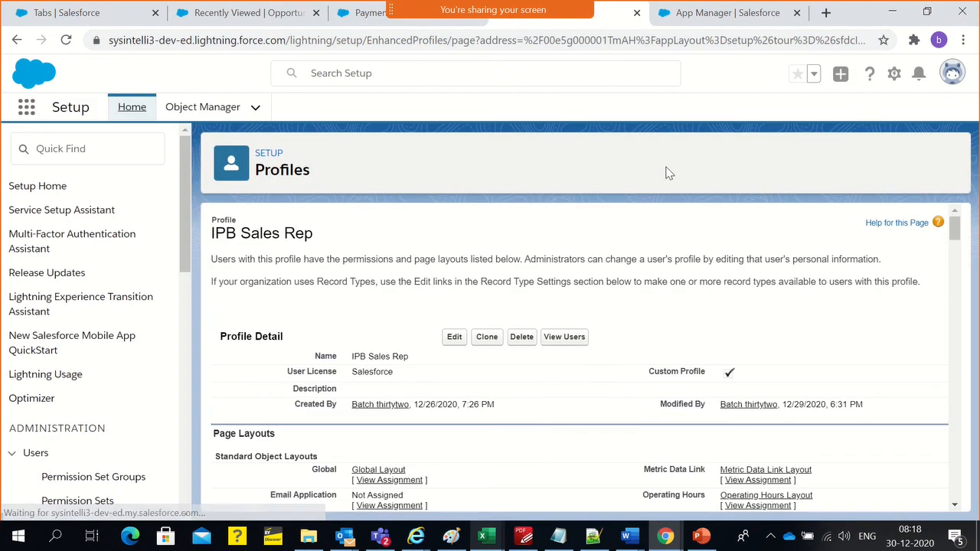
key("ctrl+f")
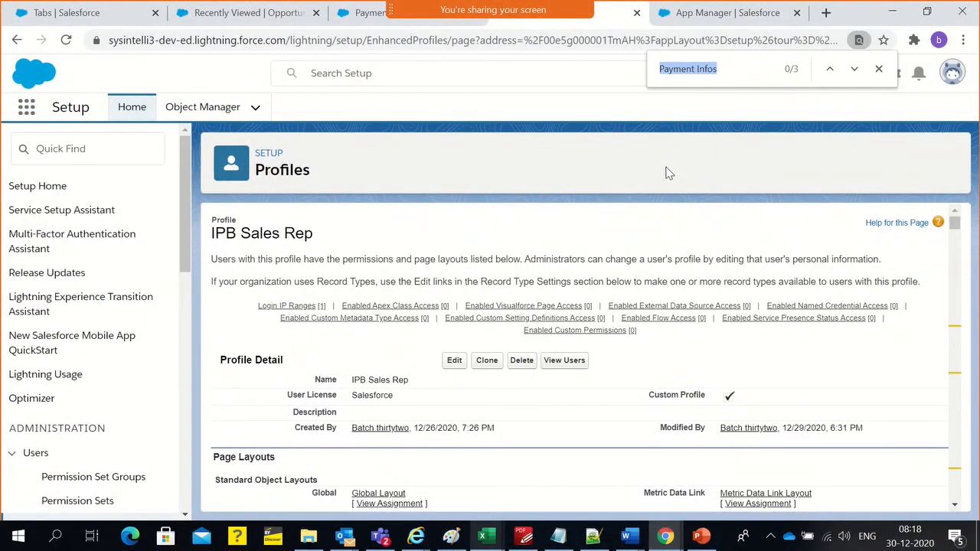
key("Return")
key("Return")
key("Return")
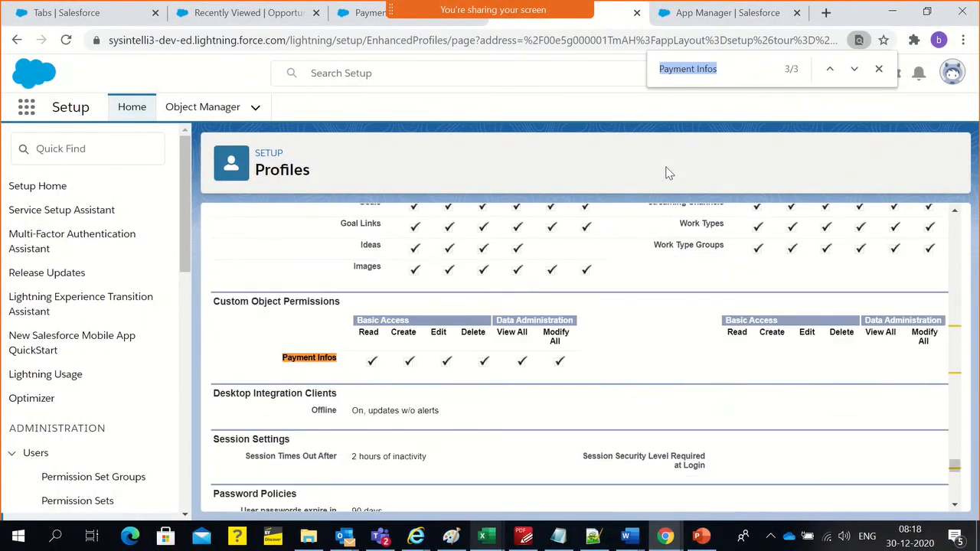
key("Return")
key("Return")
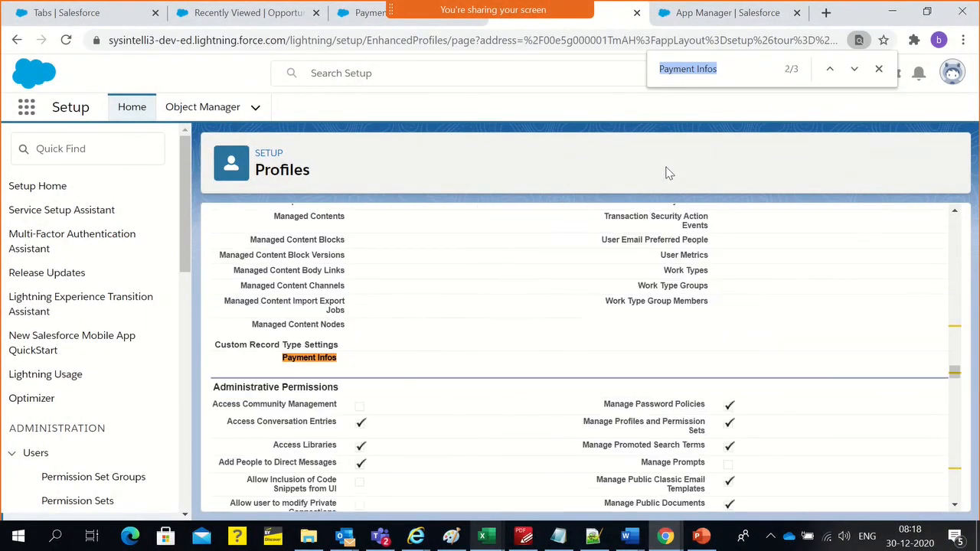
Find the Payment Info entry under Custom Field-Level Security in the IPB Sales Rep profile
scroll(626, 352, "up", 10)
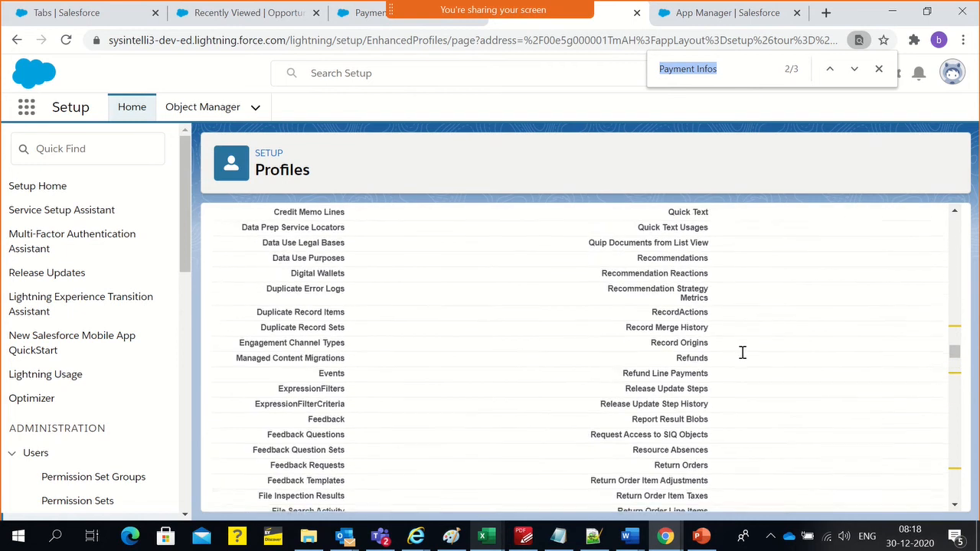
left_click_drag(965, 345, 956, 203)
scroll(544, 411, "down", 13)
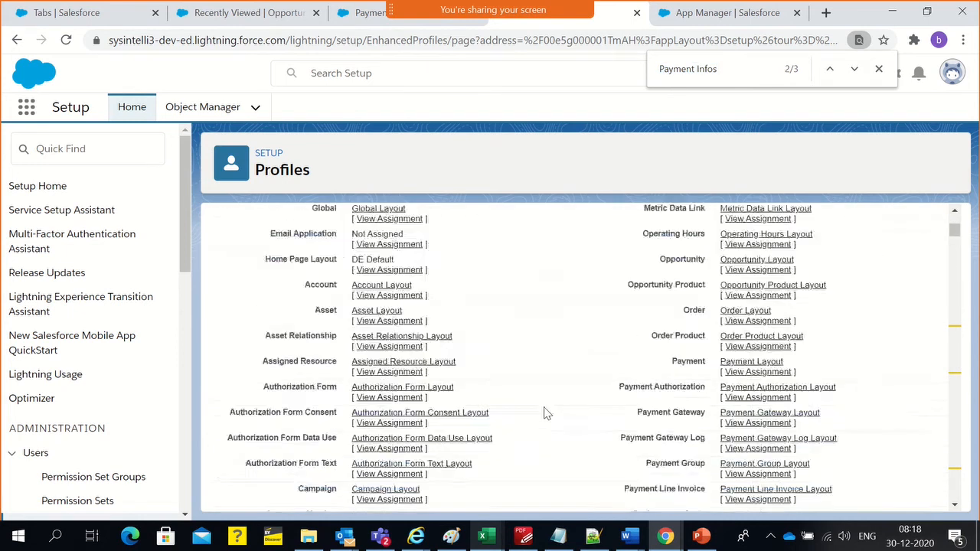
scroll(339, 419, "down", 14)
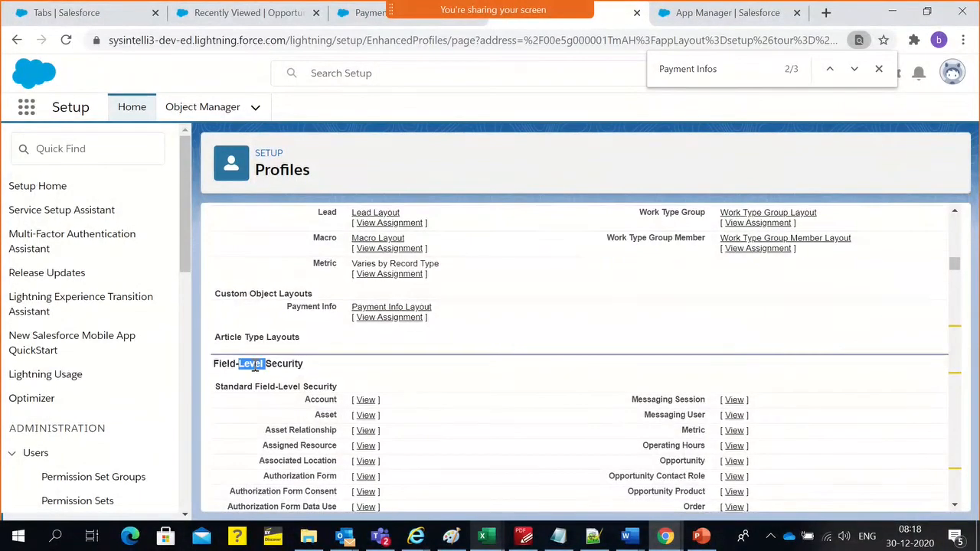
triple_click(255, 366)
scroll(424, 395, "down", 2)
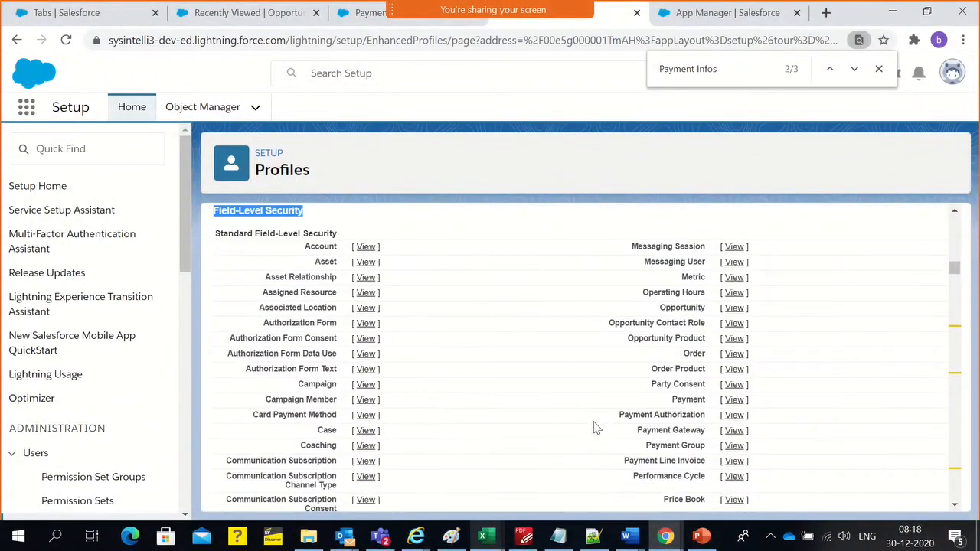
scroll(595, 427, "down", 8)
scroll(595, 427, "down", 4)
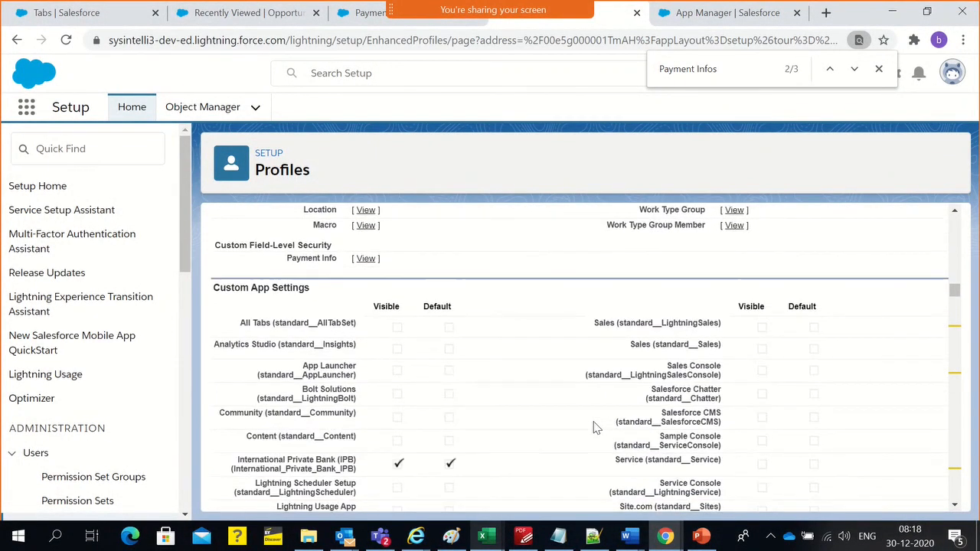
scroll(556, 426, "up", 2)
left_click_drag(227, 401, 318, 414)
left_click(398, 419)
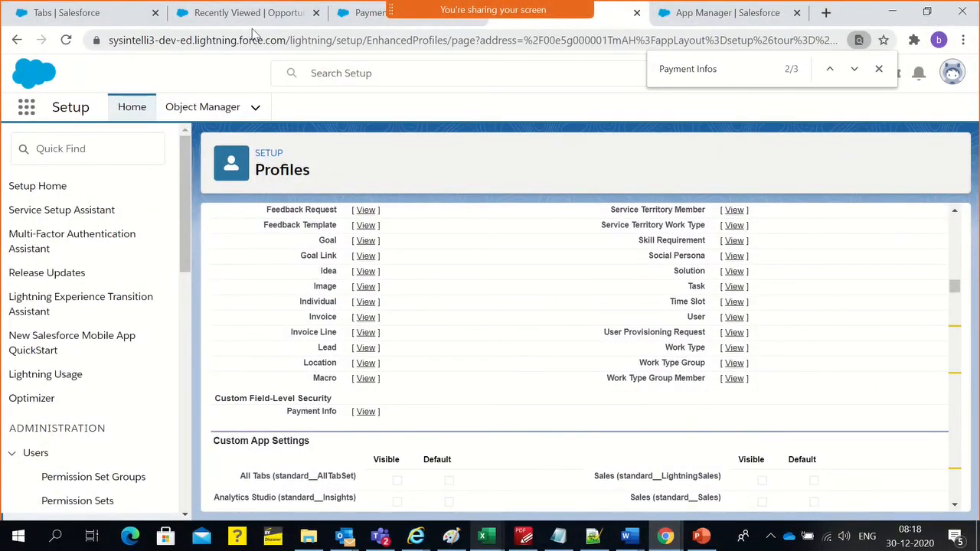
Check the IPB Sales Rep row in the Payment Card Number field-level security settings of the Payment Info object
left_click(346, 15)
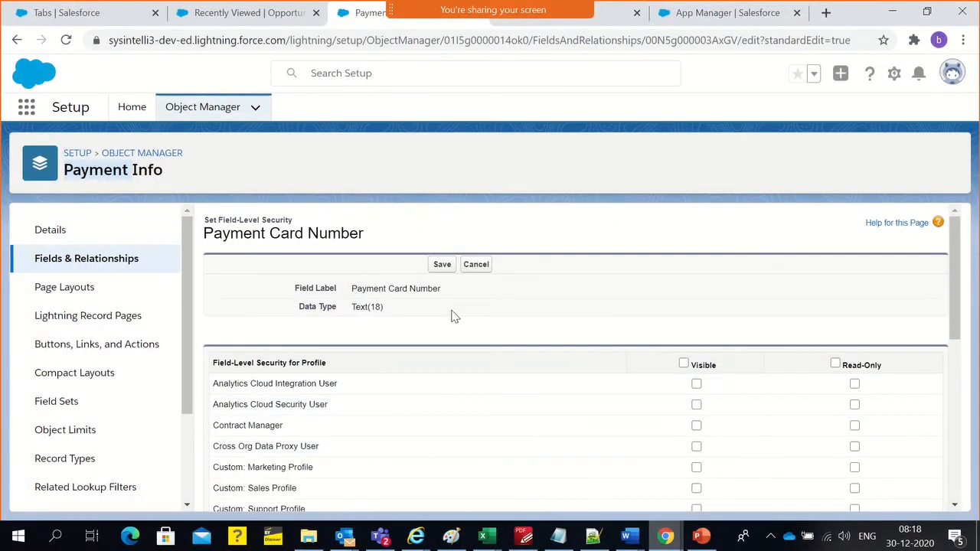
scroll(420, 394, "down", 4)
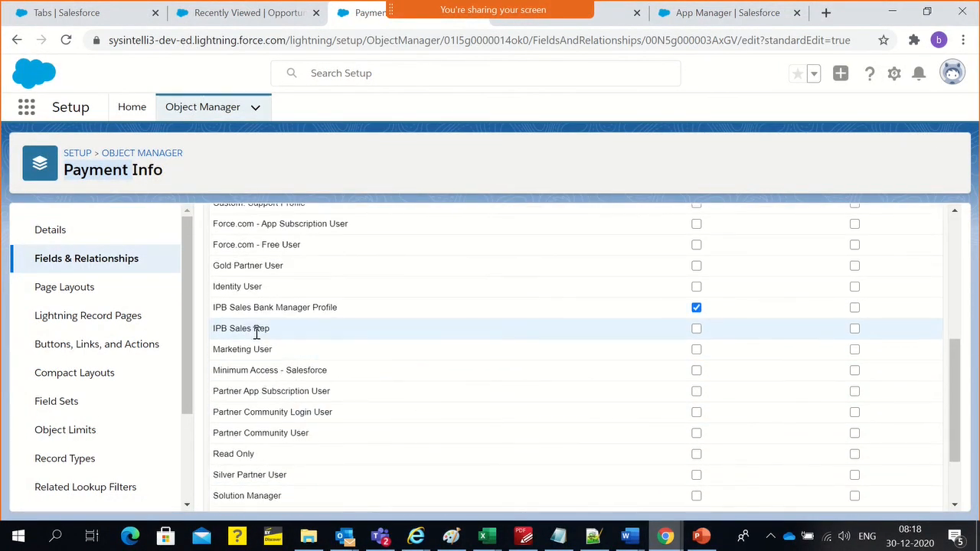
triple_click(256, 330)
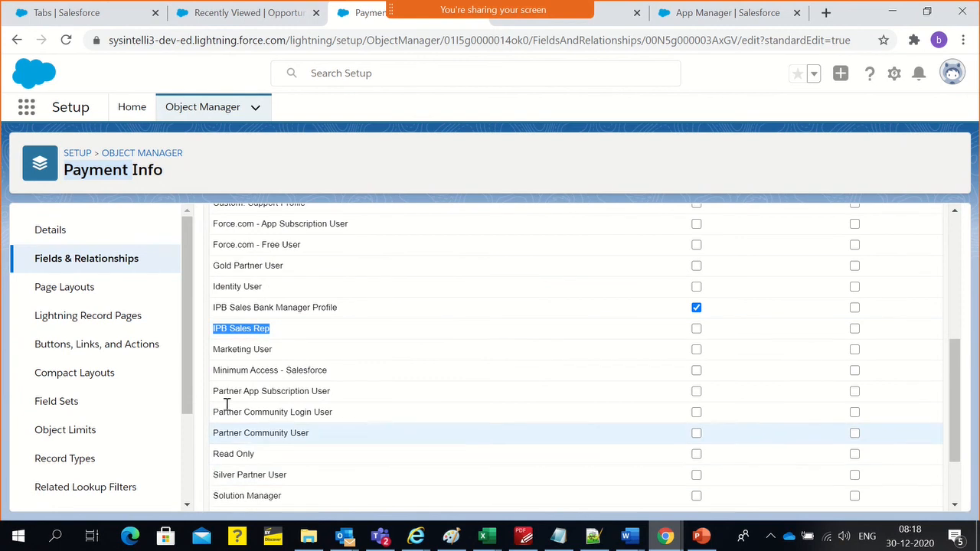
double_click(242, 330)
triple_click(241, 331)
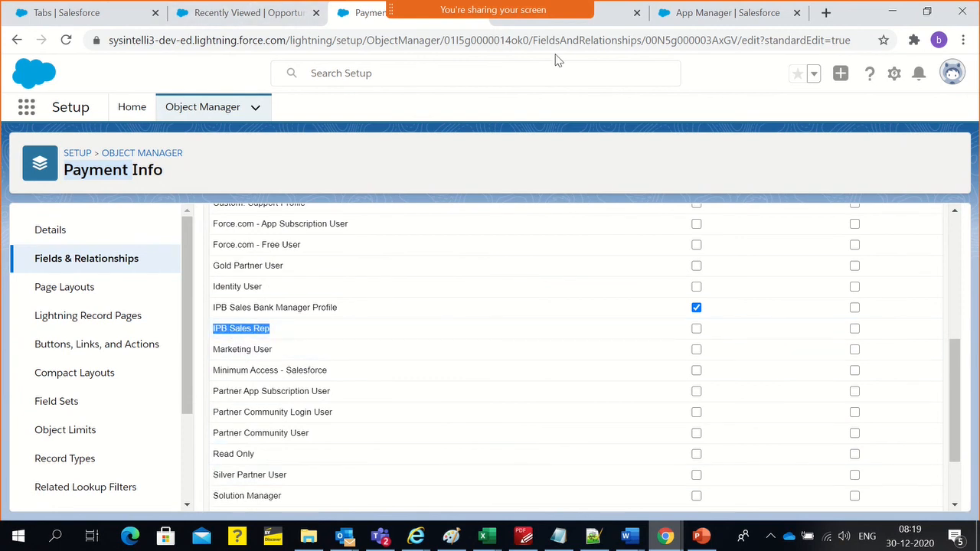
Open the IPB Sales Rep profile's custom field-level security for Payment Info for editing
left_click(603, 24)
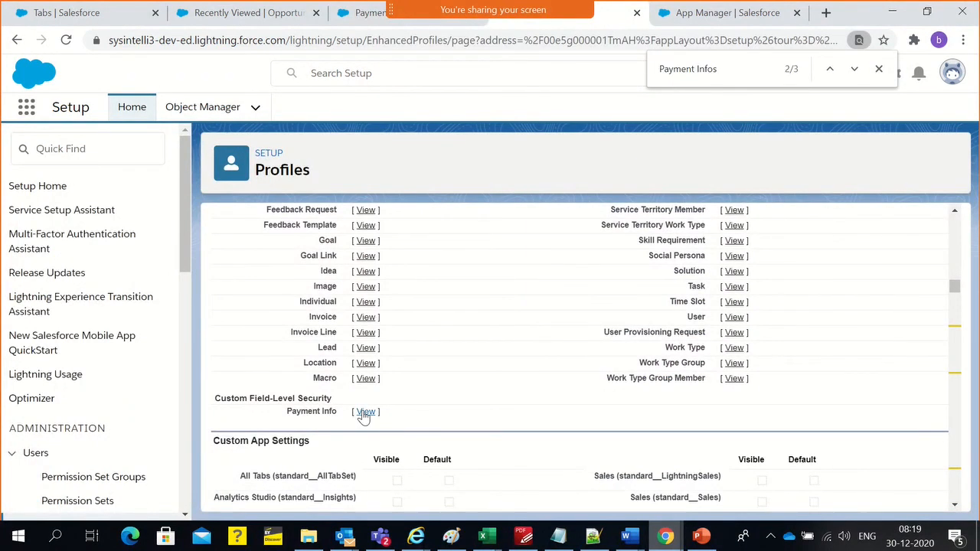
left_click_drag(306, 411, 330, 416)
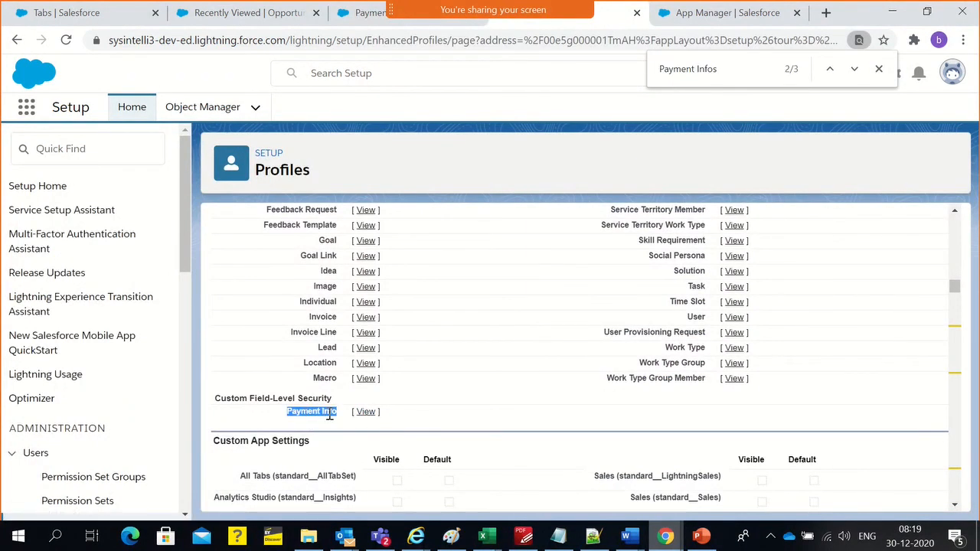
left_click(370, 418)
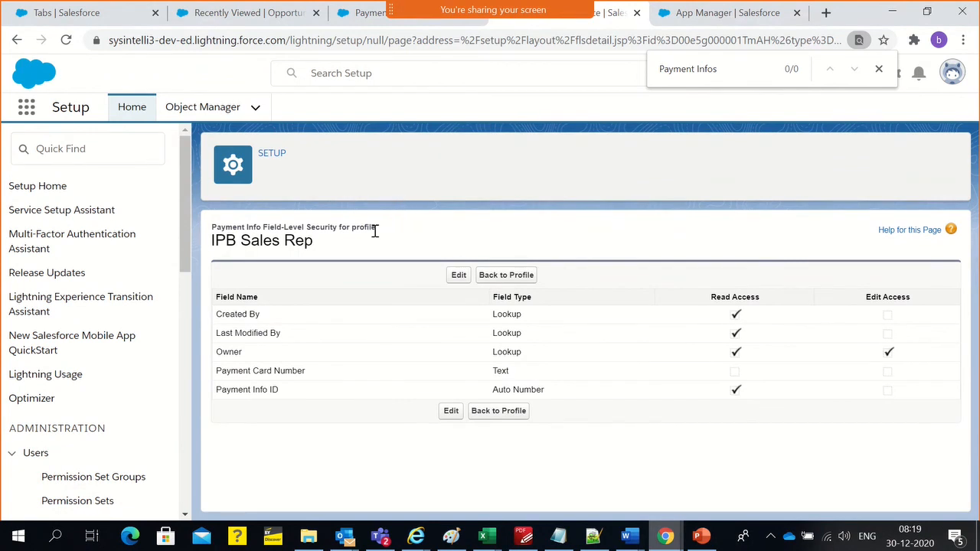
left_click(457, 277)
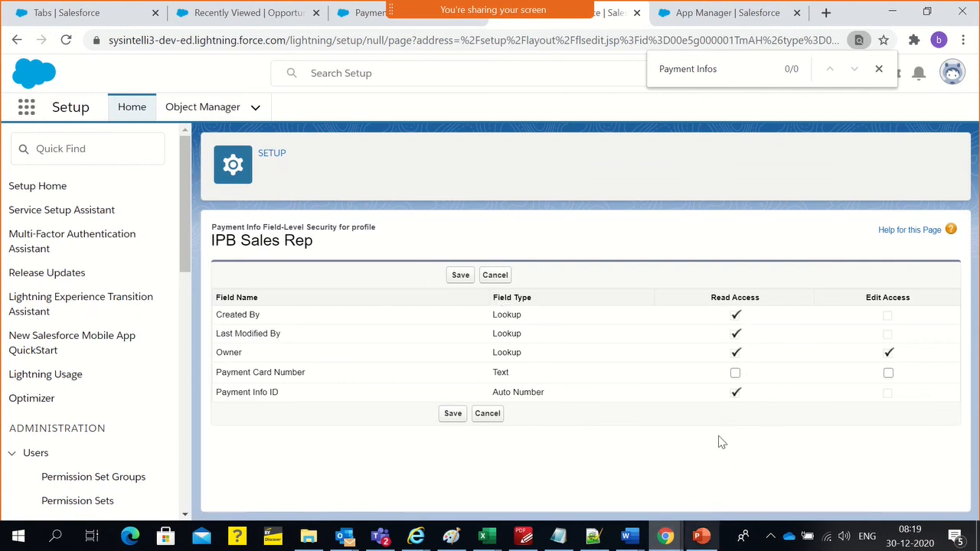
Reopen the Payment Card Number field from the Payment Info field list and review its field-level security by profile
left_click(381, 10)
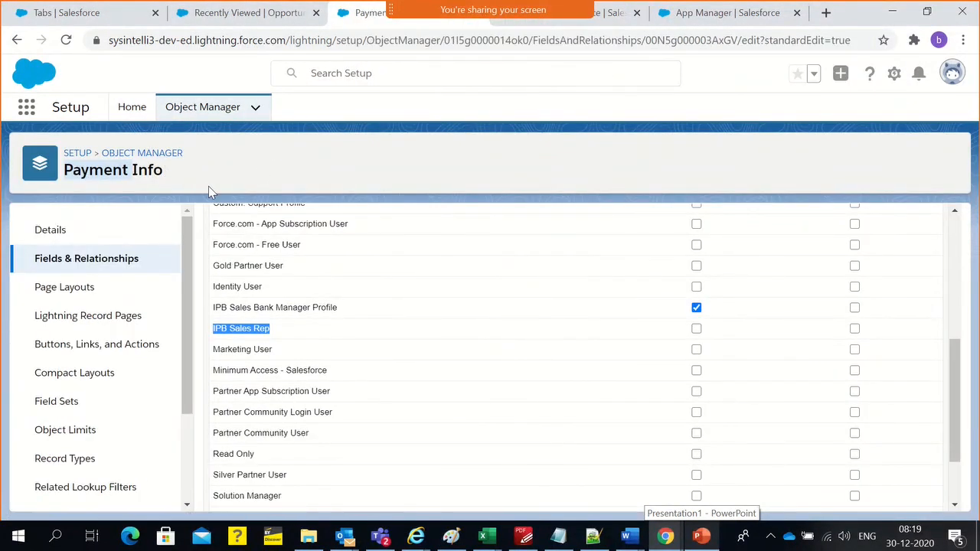
left_click(15, 40)
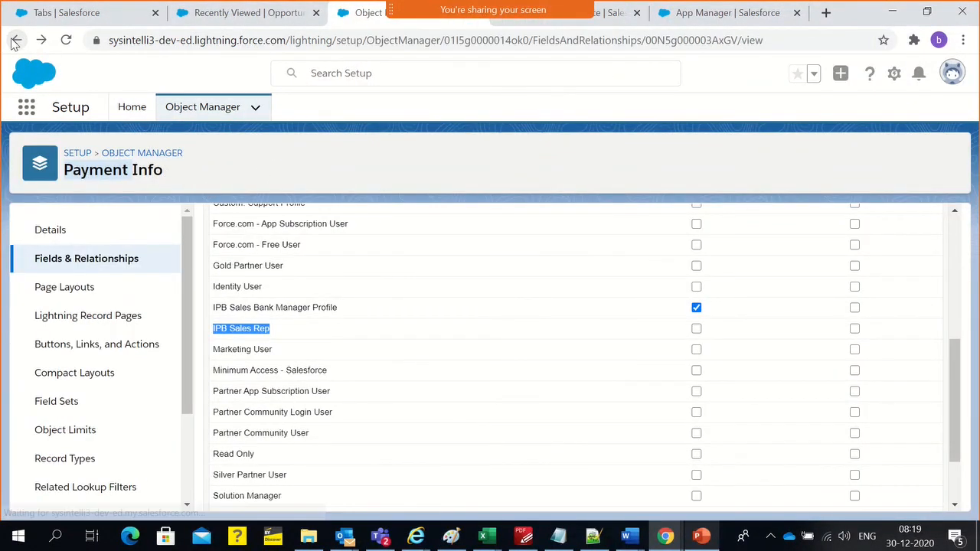
left_click(54, 265)
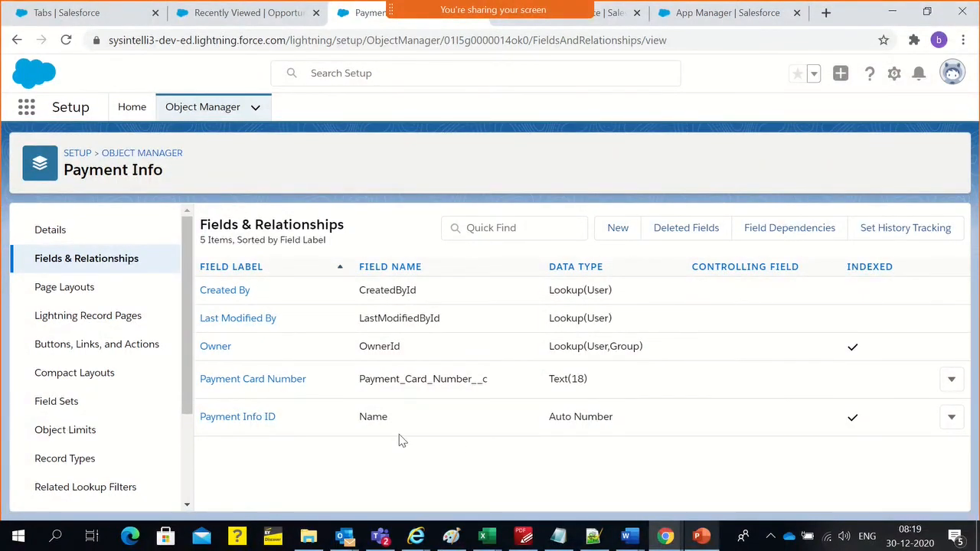
left_click(297, 385)
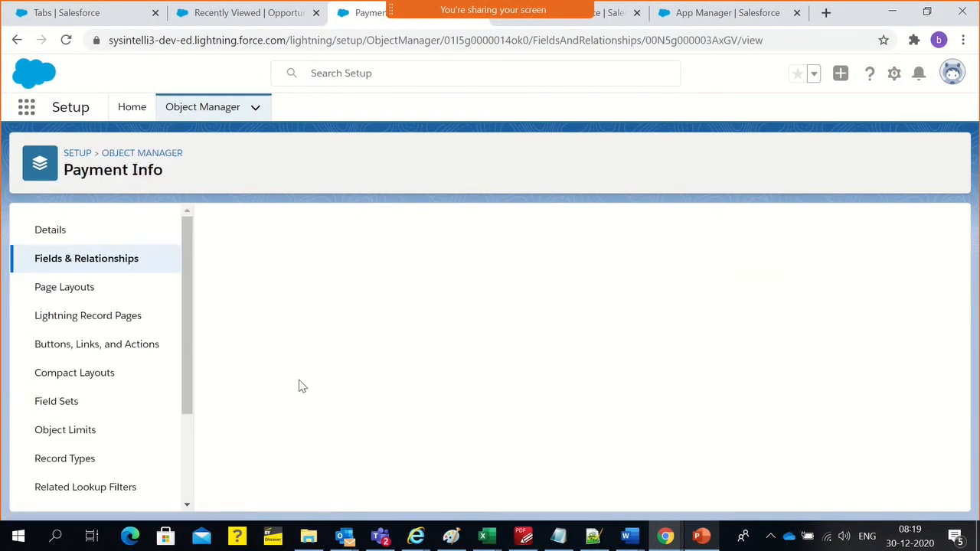
left_click(488, 292)
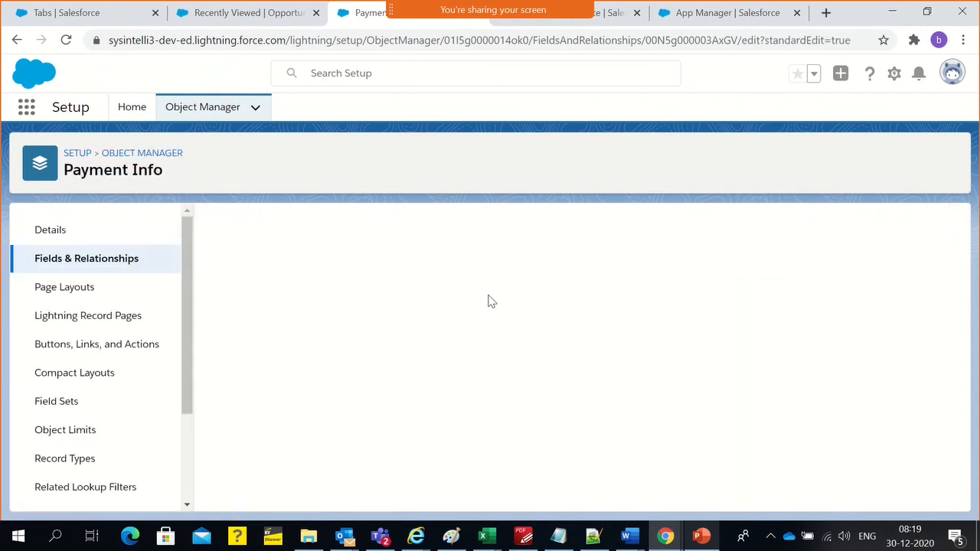
scroll(534, 412, "down", 5)
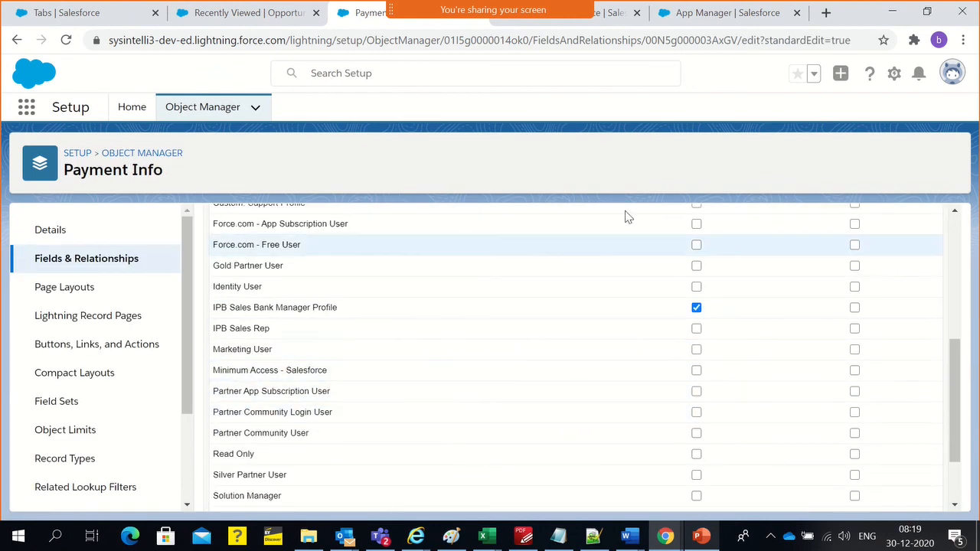
Grant the IPB Sales Rep profile read and edit access to Payment Card Number and save
left_click(604, 21)
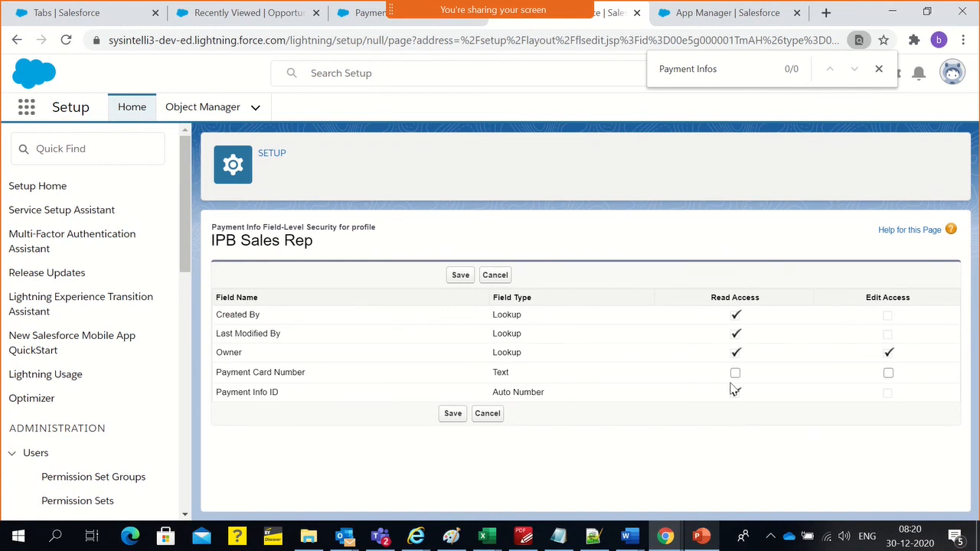
left_click(888, 374)
left_click(460, 275)
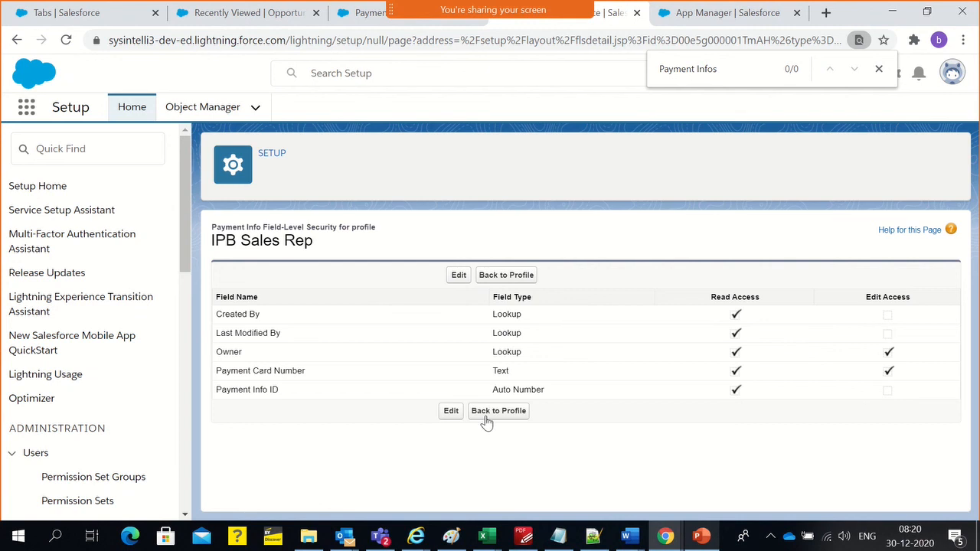
Return to the IPB Sales Rep profile and find Payment Infos under its custom tab settings
left_click(16, 42)
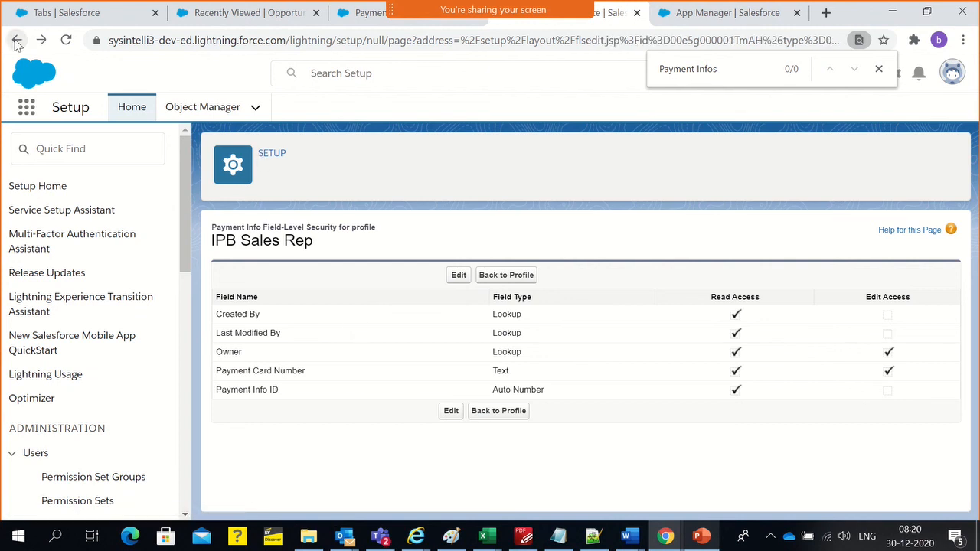
left_click(491, 411)
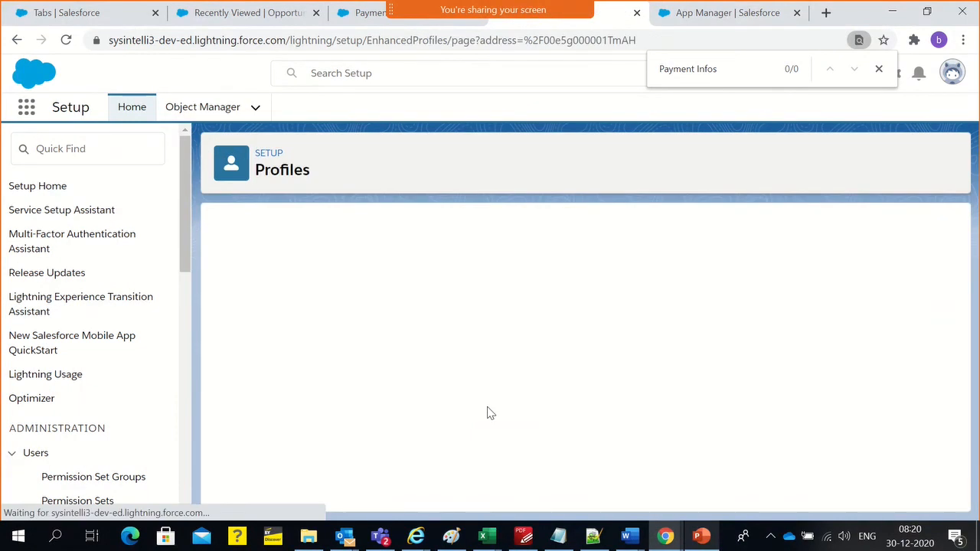
key("Return")
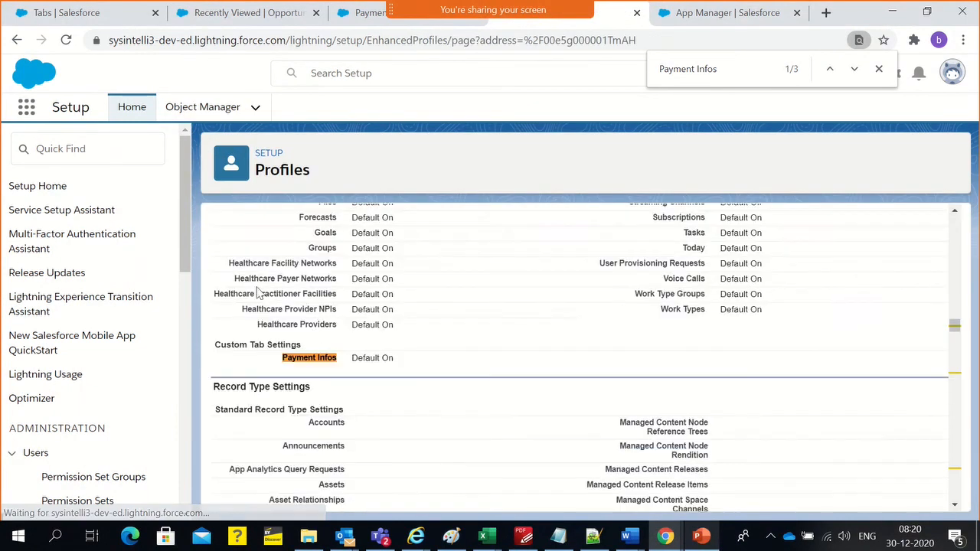
scroll(328, 348, "up", 3)
scroll(329, 372, "down", 4)
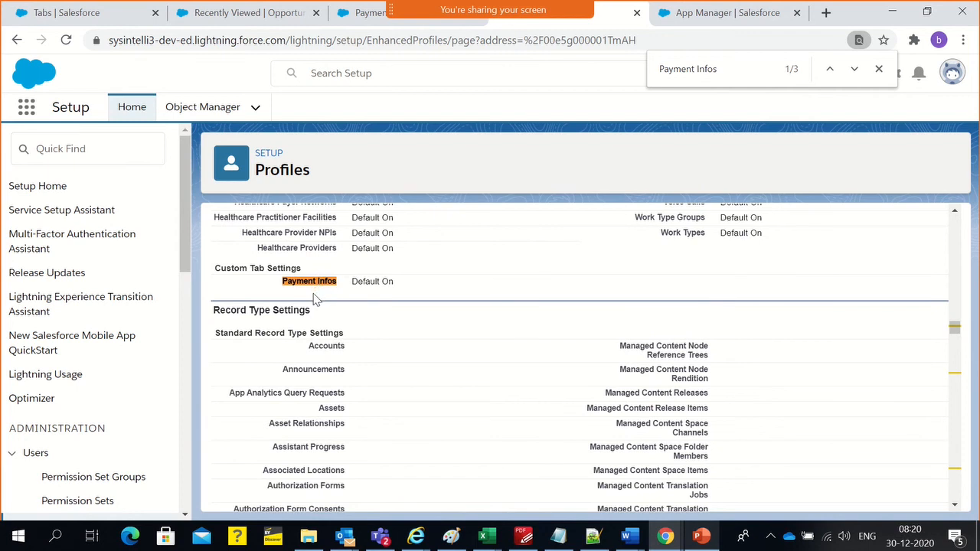
Reload the Payment Card Number field-level security page and check the visibility setting for IPB Sales Rep
left_click(370, 21)
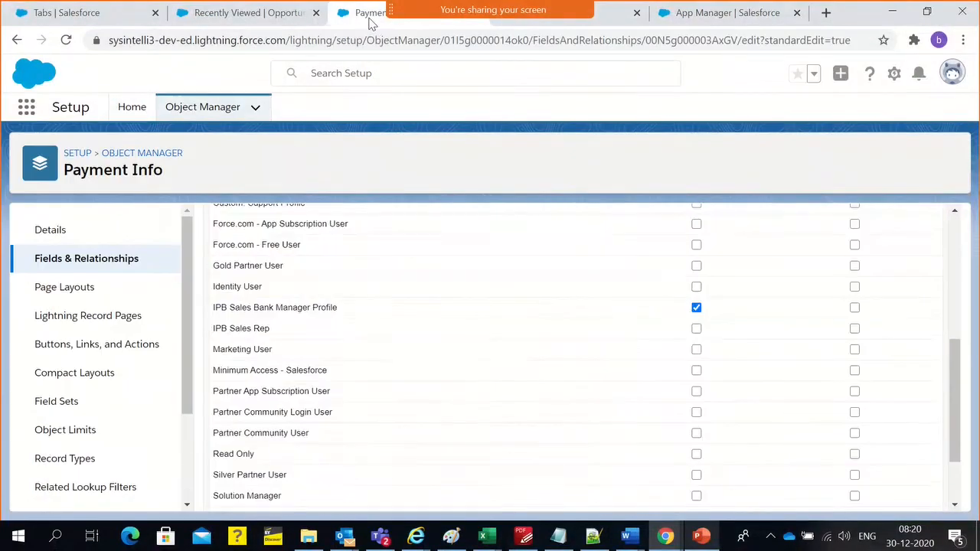
scroll(507, 302, "up", 3)
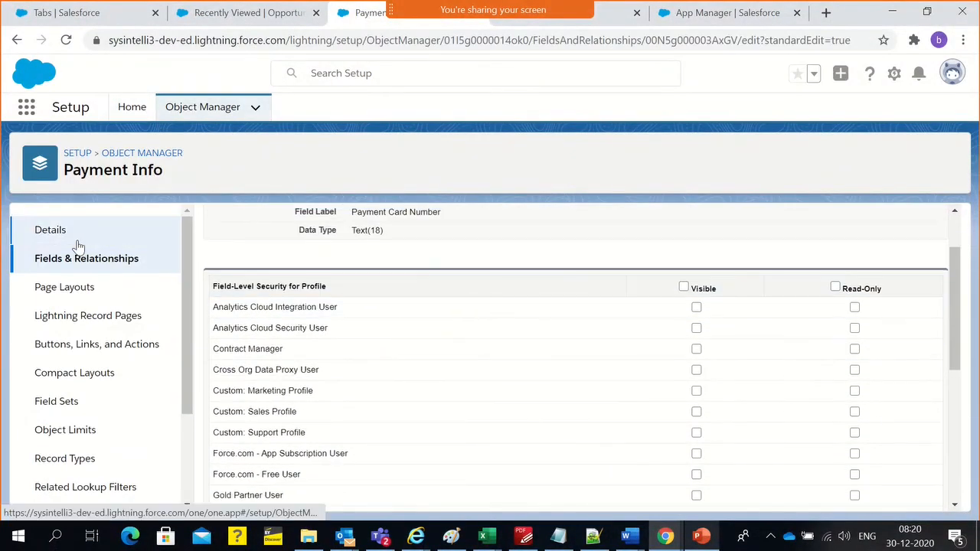
scroll(354, 287, "up", 1)
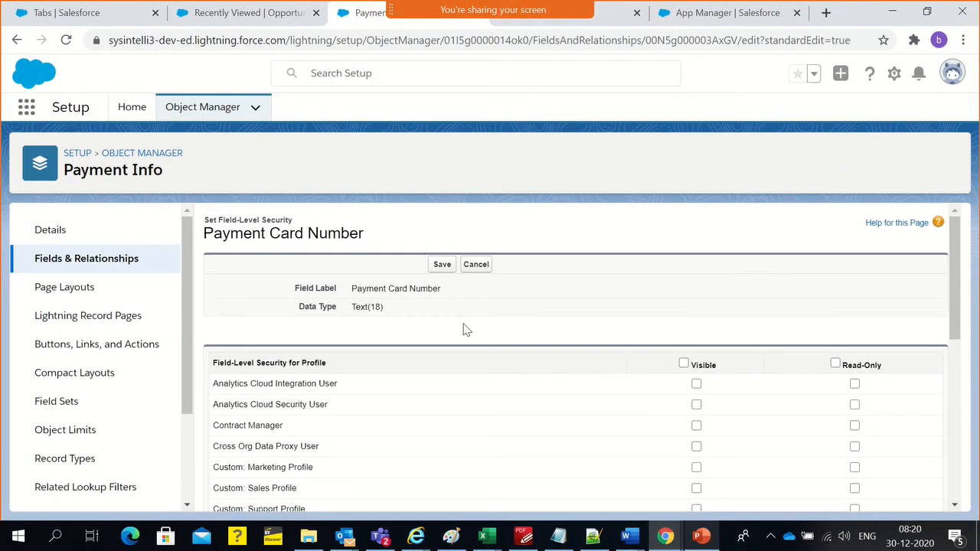
triple_click(300, 239)
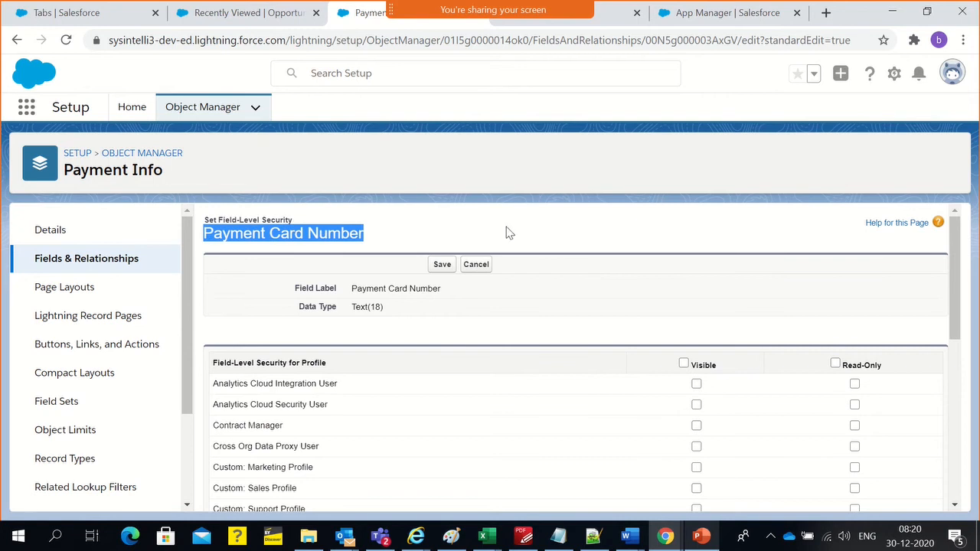
scroll(696, 385, "down", 4)
scroll(573, 367, "up", 3)
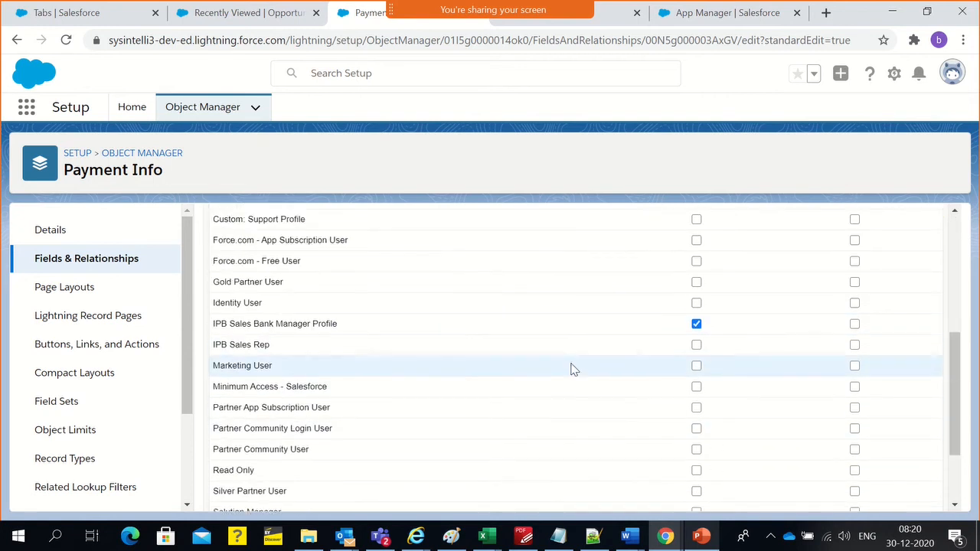
left_click(119, 42)
key("Return")
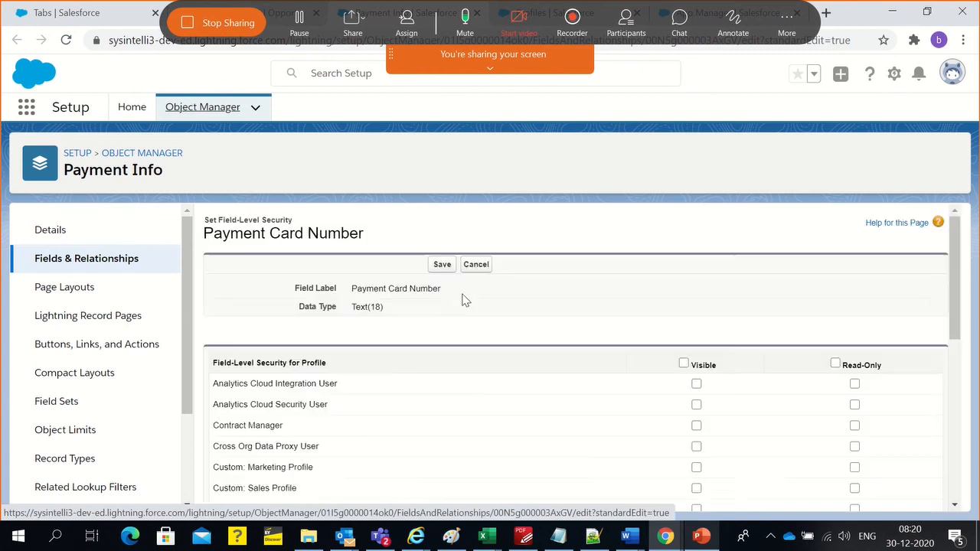
scroll(461, 301, "down", 5)
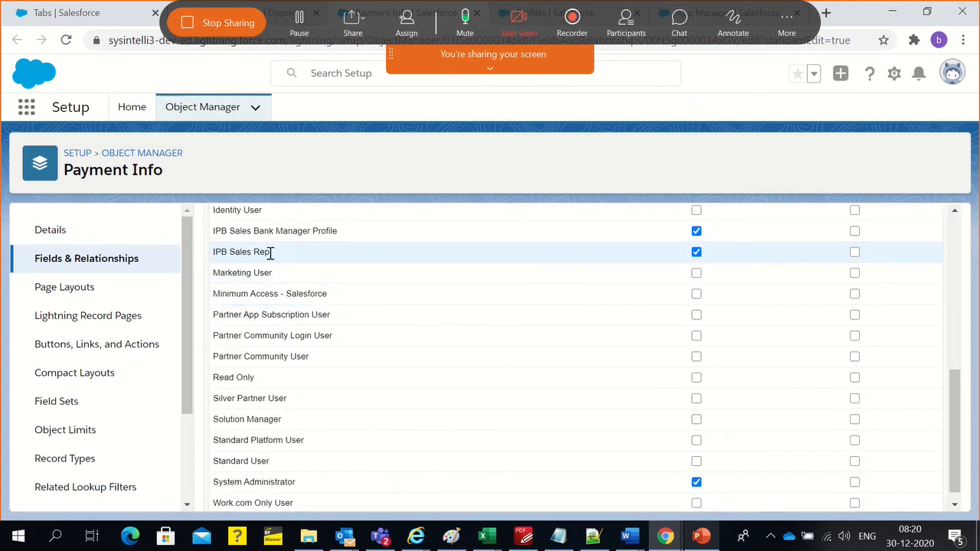
triple_click(252, 250)
left_click(388, 165)
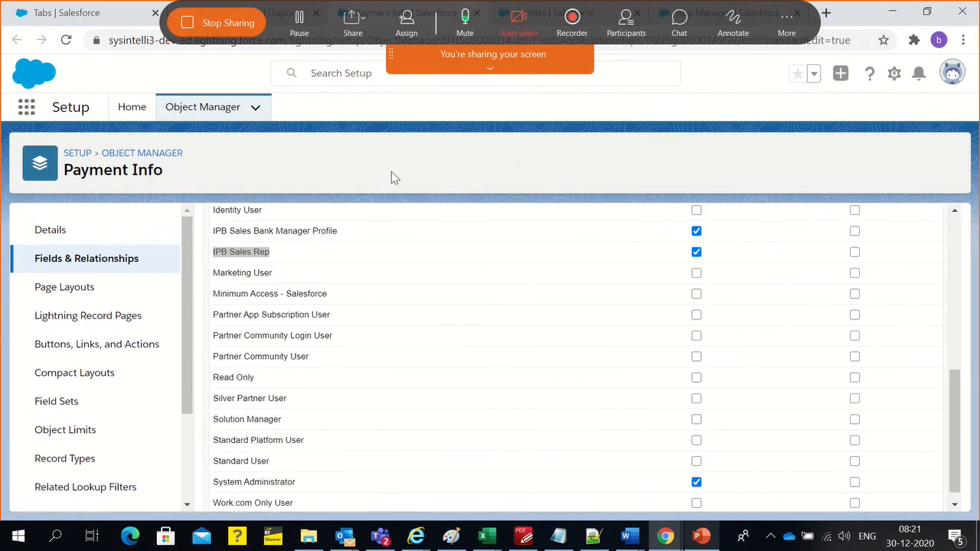
In the incognito Chrome window, reload the Payment Infos list and check for Payment Card Number on a new record form
key("alt+Tab")
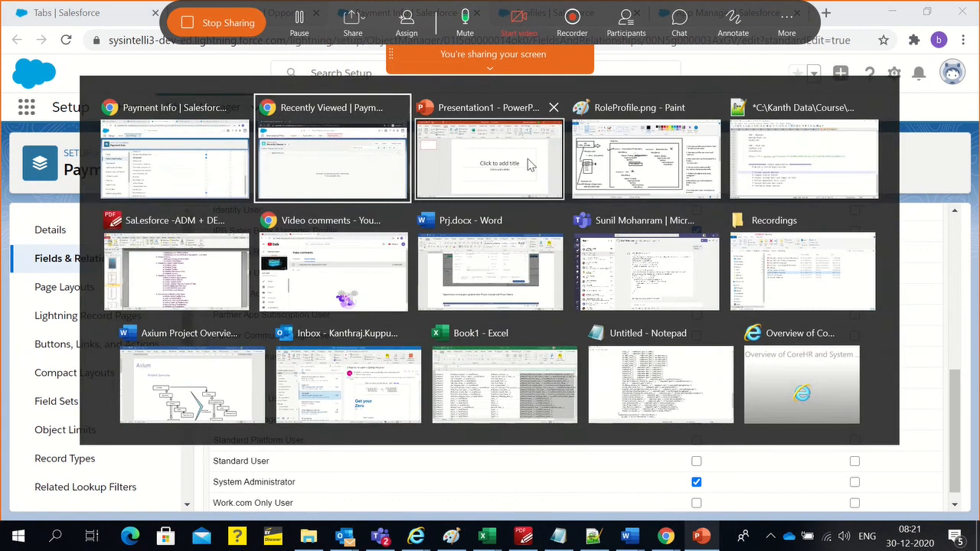
left_click(332, 167)
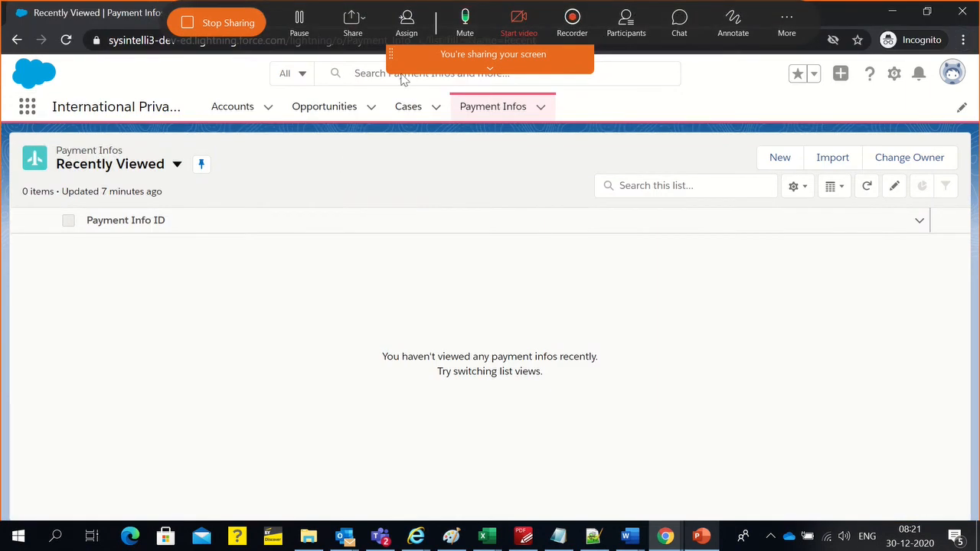
mouse_move(451, 69)
left_click(512, 180)
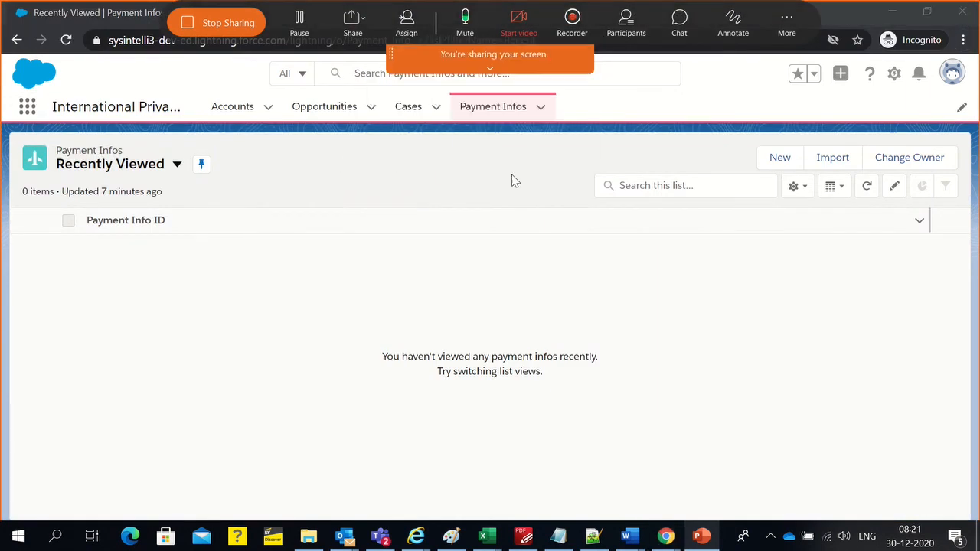
left_click(612, 80)
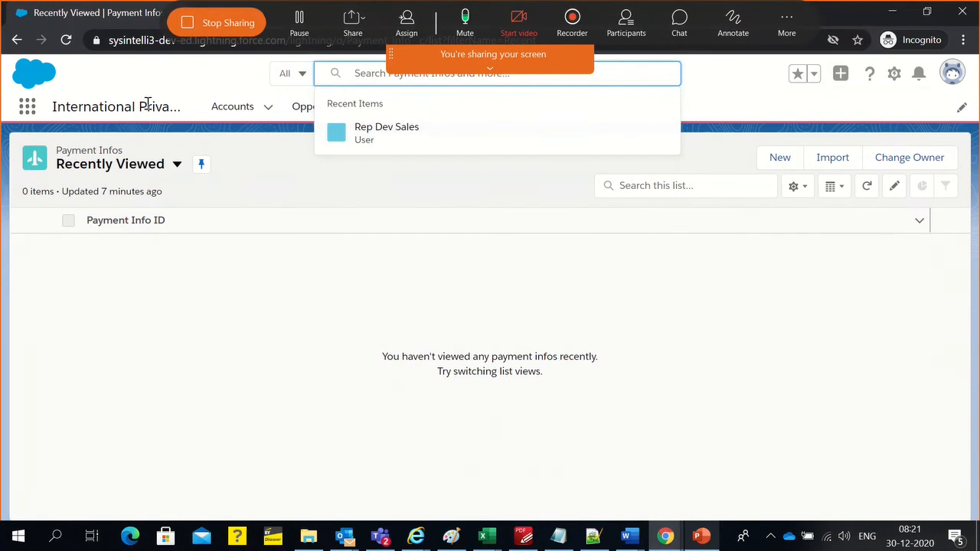
left_click(138, 42)
key("Return")
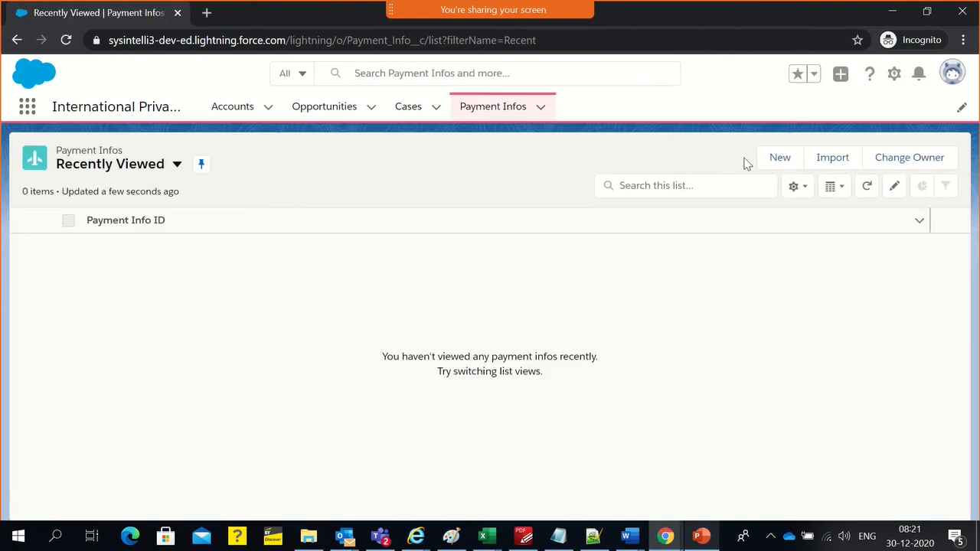
left_click(780, 161)
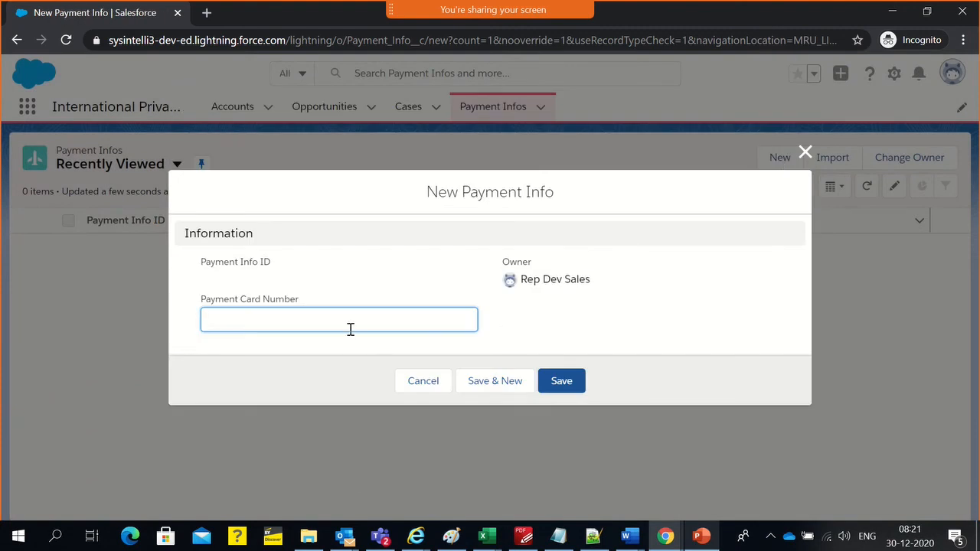
left_click(512, 324)
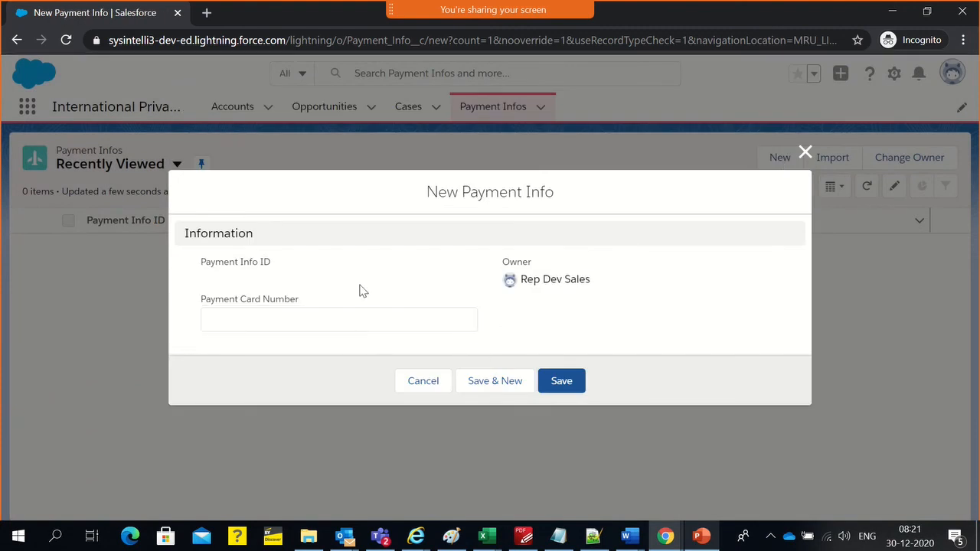
Enter a sample card number in Payment Card Number, try to save the new Payment Info record, and dismiss the message
left_click(283, 298)
left_click(282, 298)
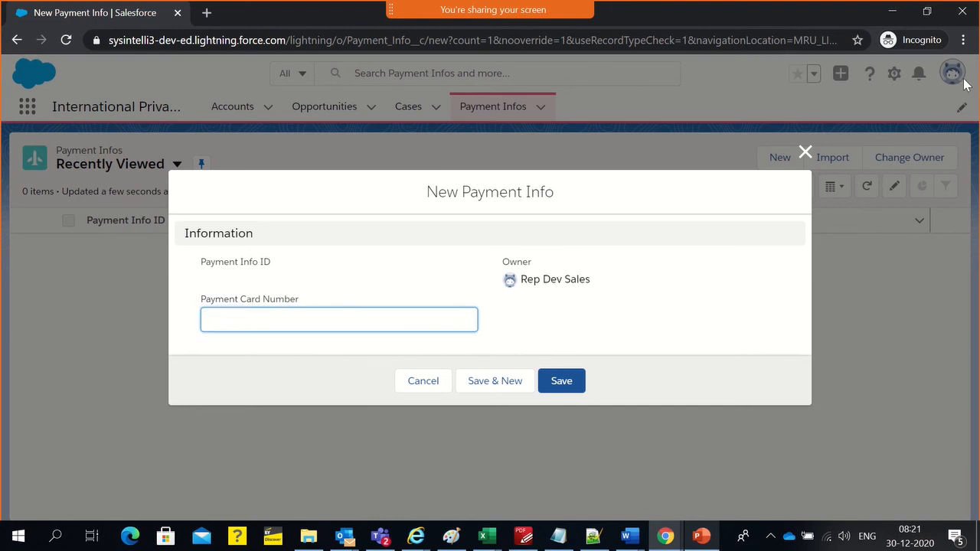
left_click(259, 333)
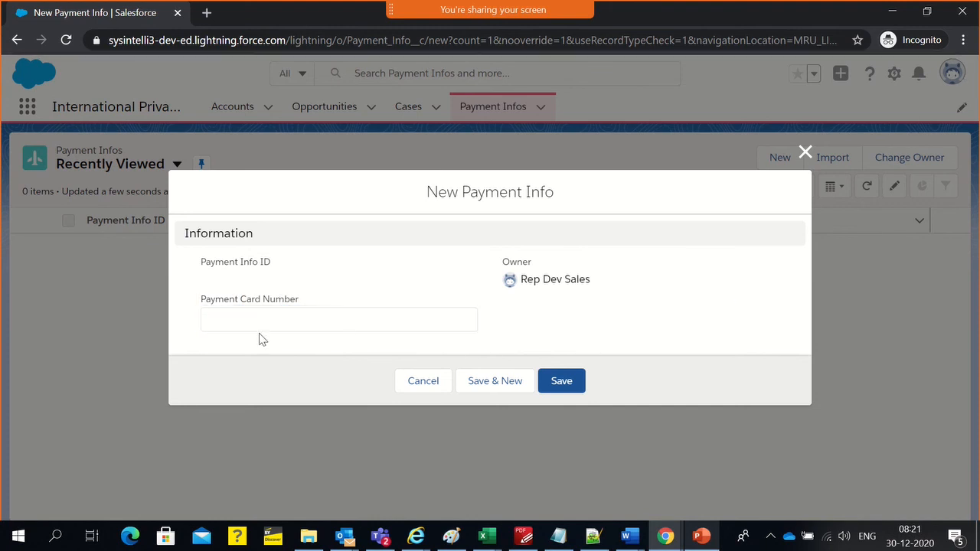
left_click(235, 319)
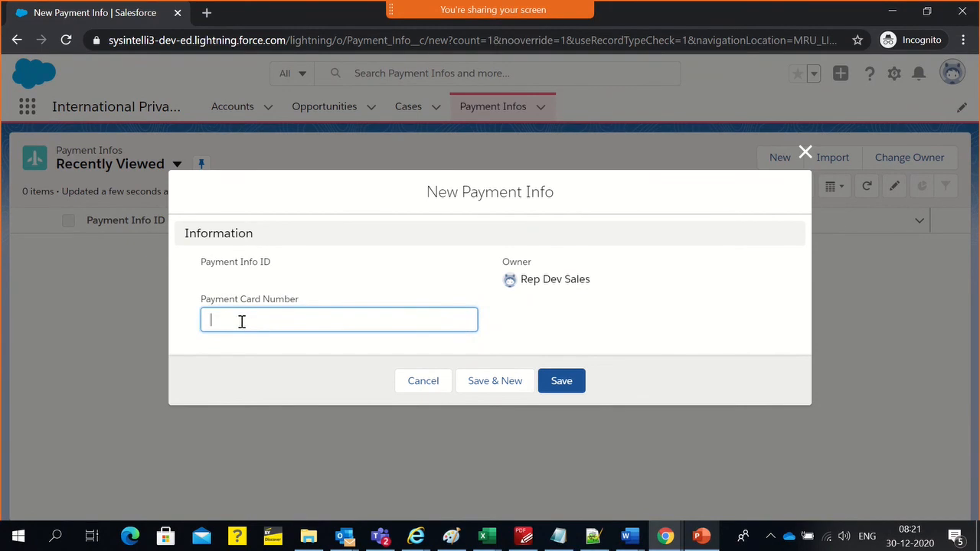
type("321332132")
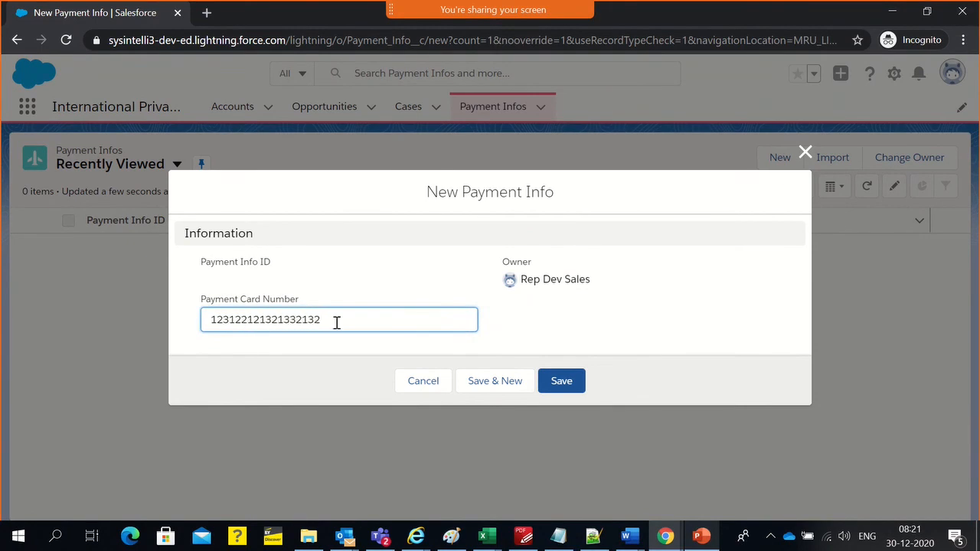
left_click_drag(325, 320, 212, 316)
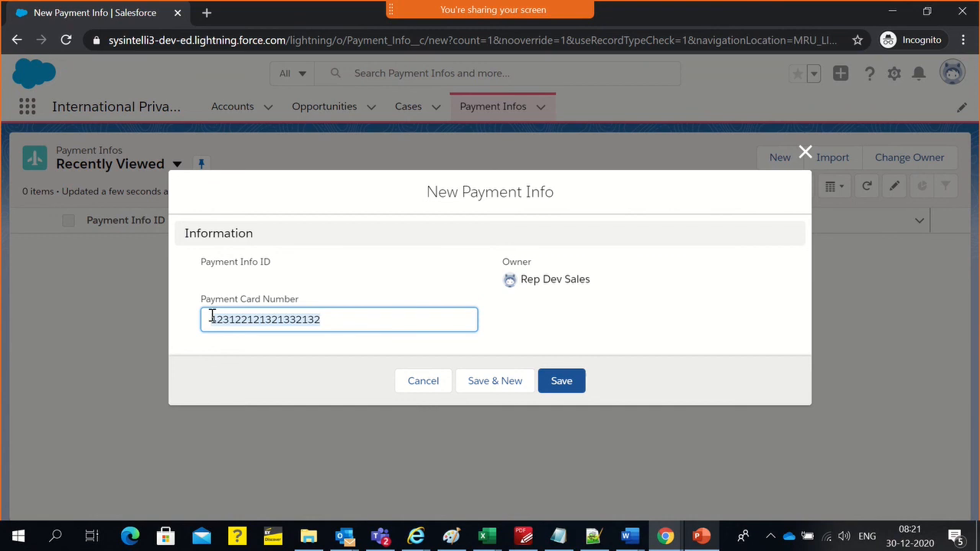
left_click(346, 325)
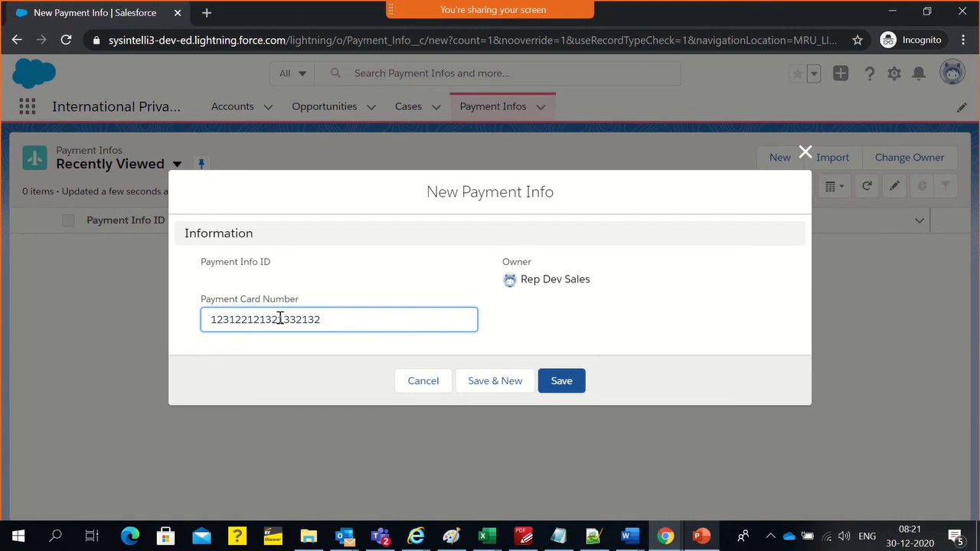
left_click(560, 382)
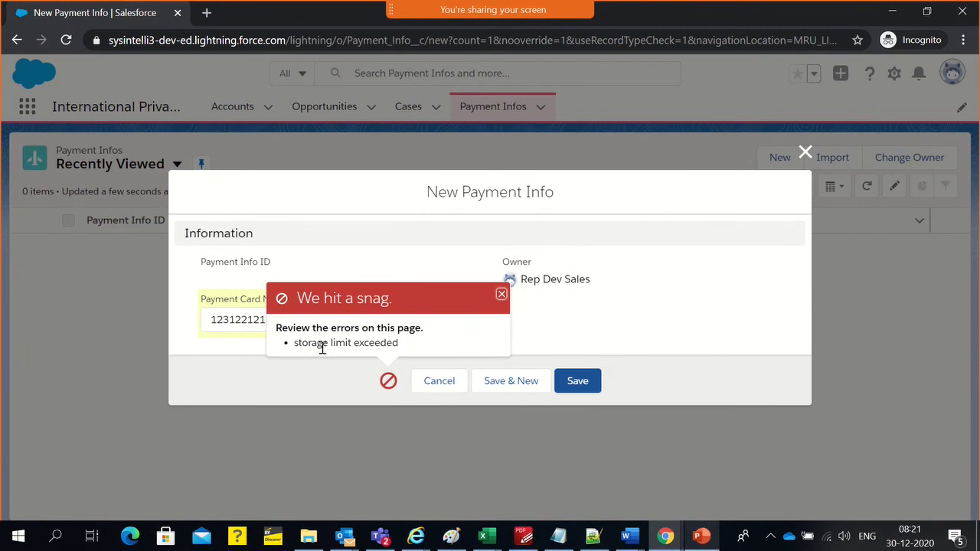
left_click(500, 296)
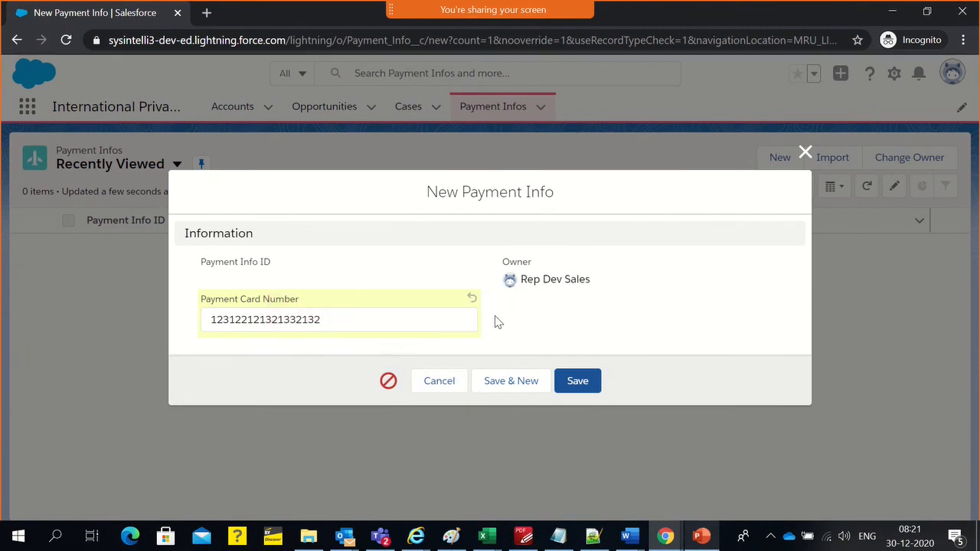
Switch to the administrator Chrome window and check the Recently Viewed list of Opportunities in the International Private Bank app
key("alt+Tab")
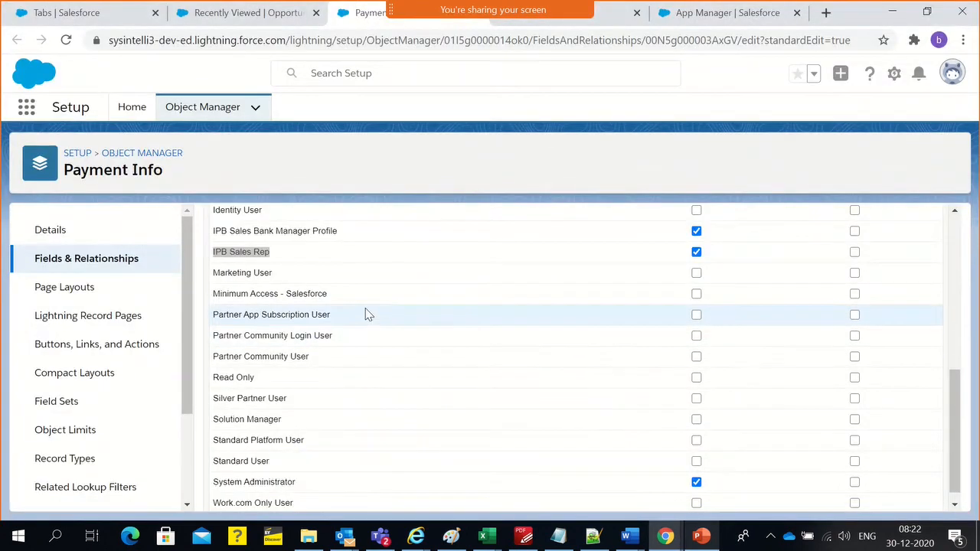
scroll(539, 322, "up", 5)
scroll(539, 322, "up", 2)
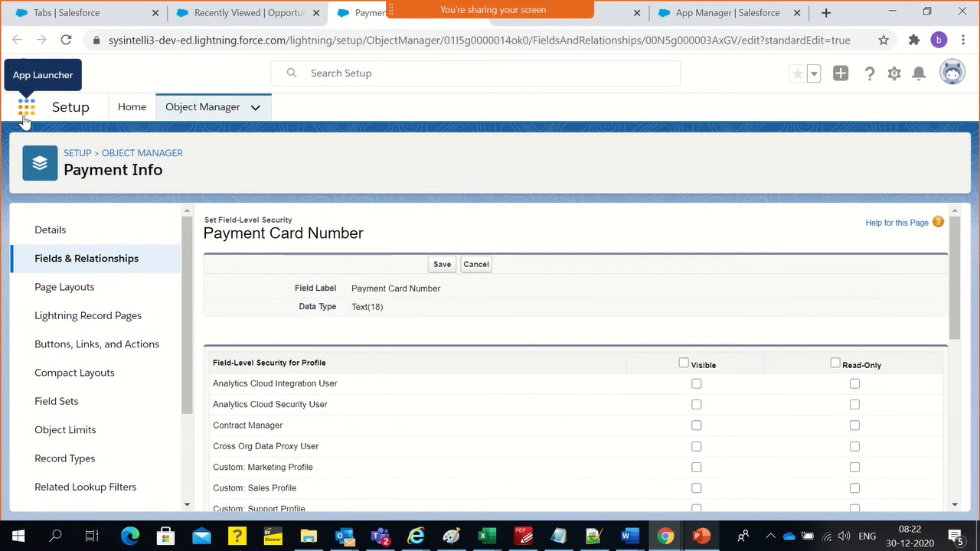
left_click(205, 23)
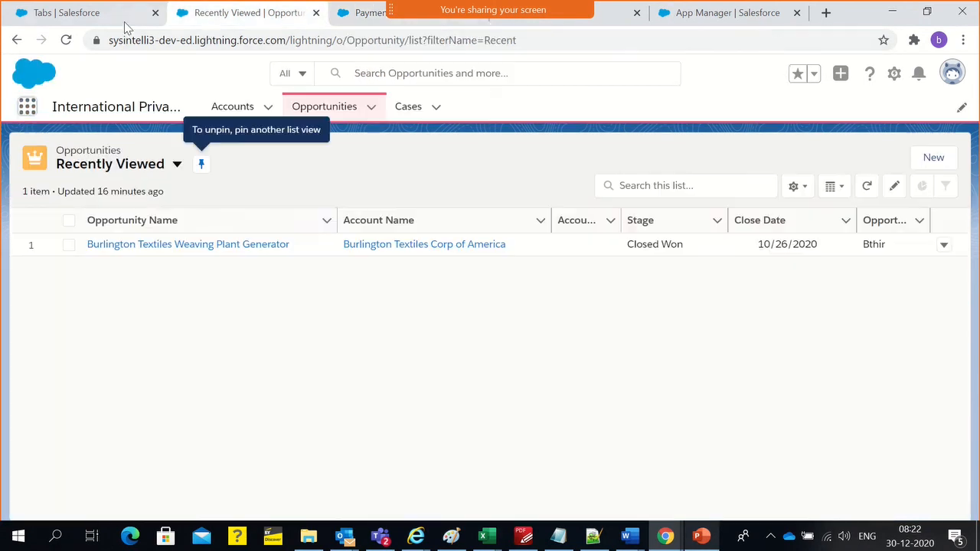
left_click(156, 170)
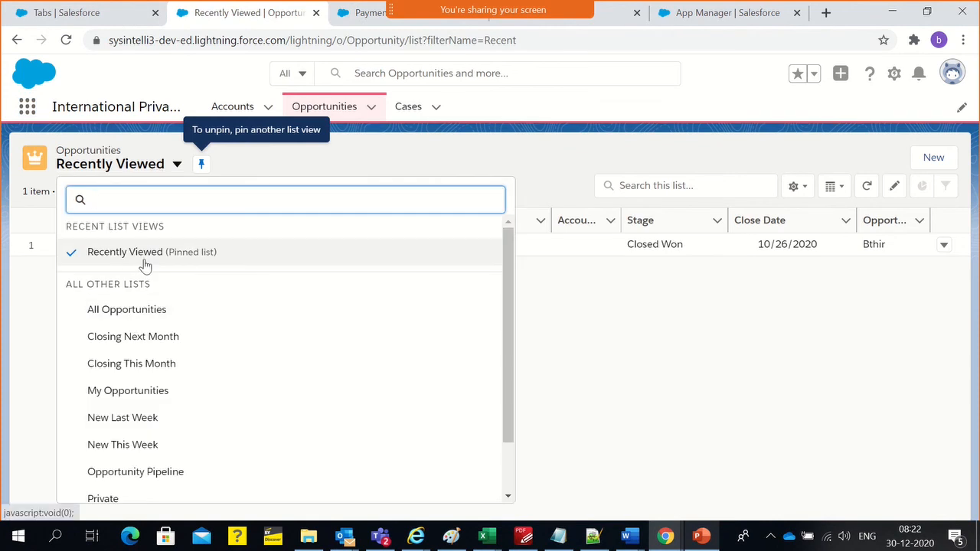
left_click(146, 264)
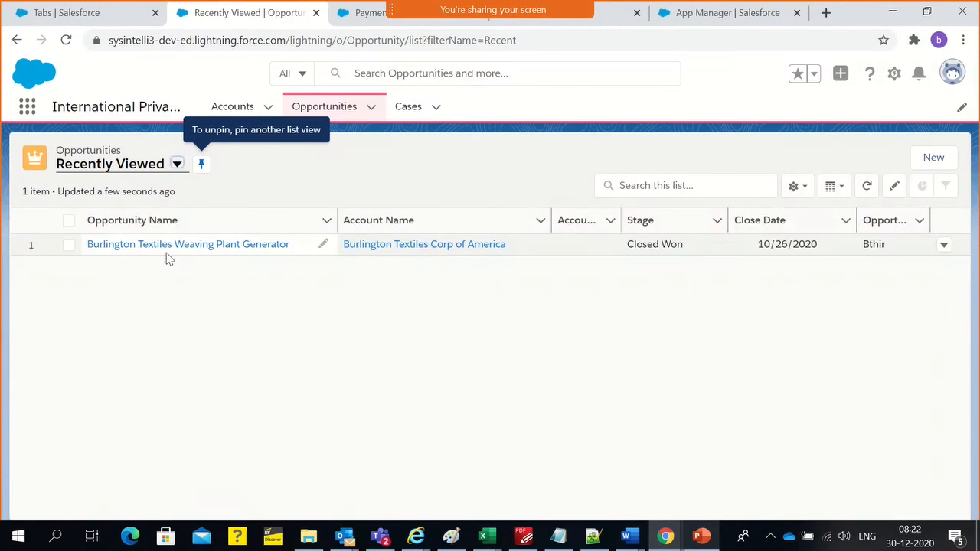
Open the International Private Bank [India Region] account from the Accounts list and look at its Chatter feed
left_click(254, 111)
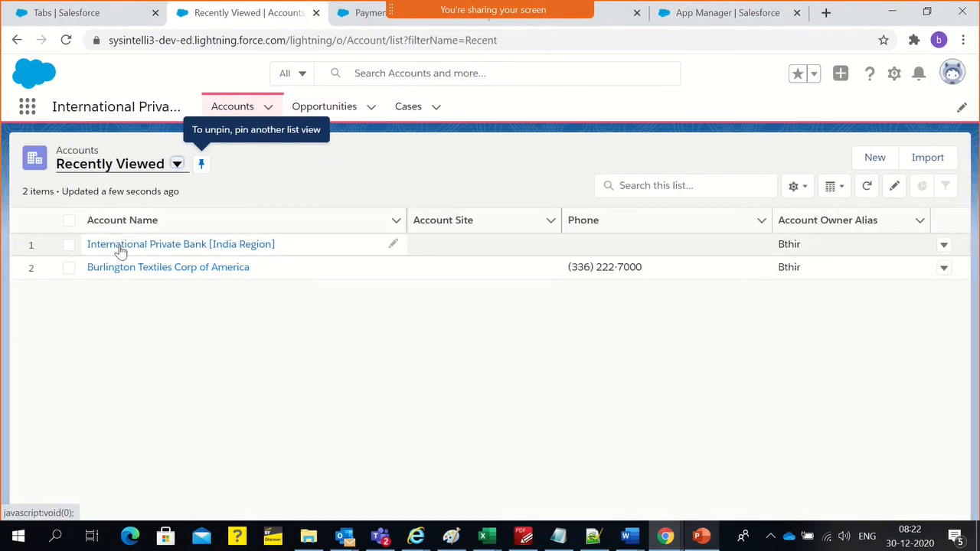
left_click(127, 243)
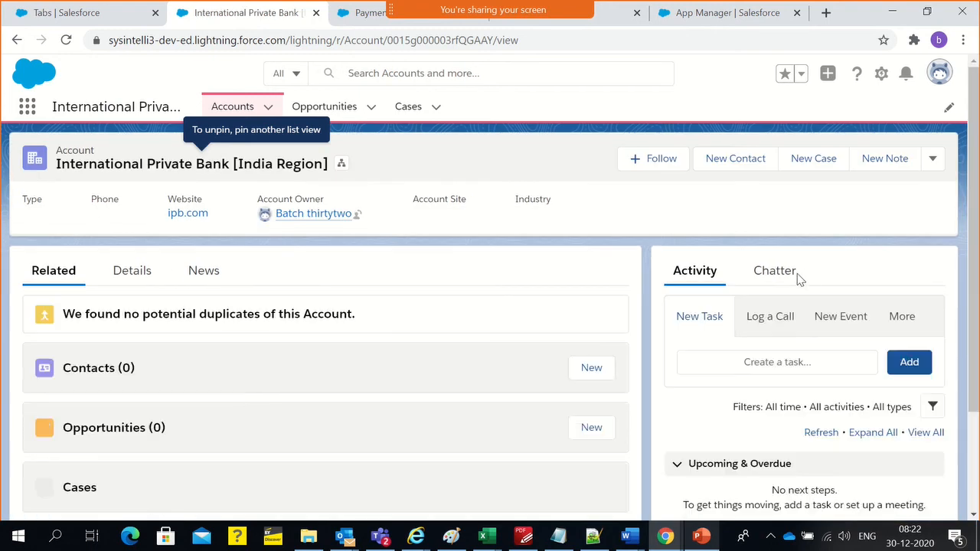
left_click(789, 280)
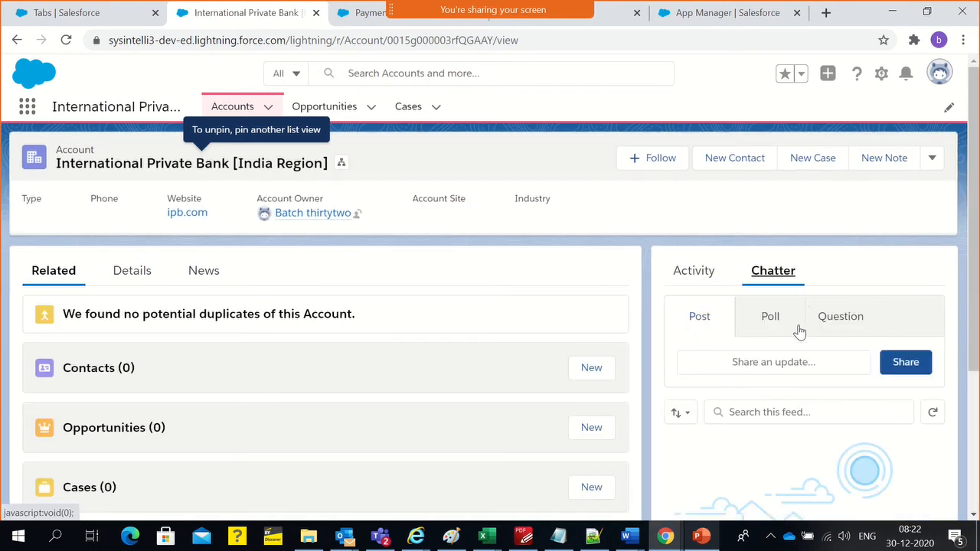
scroll(798, 383, "down", 3)
scroll(798, 394, "up", 3)
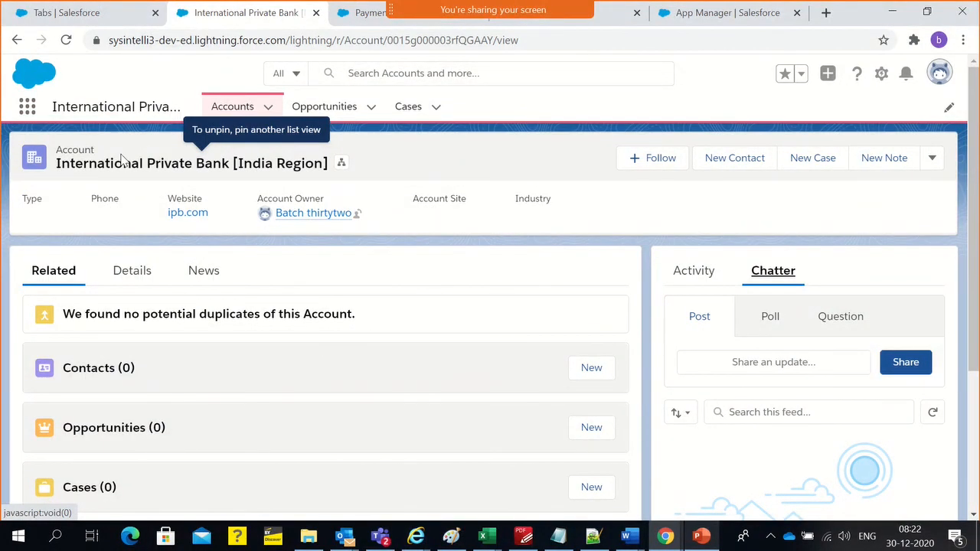
In the Setup browser tab, search for "company" and open Company Information in a new browser tab
left_click(67, 13)
left_click(71, 156)
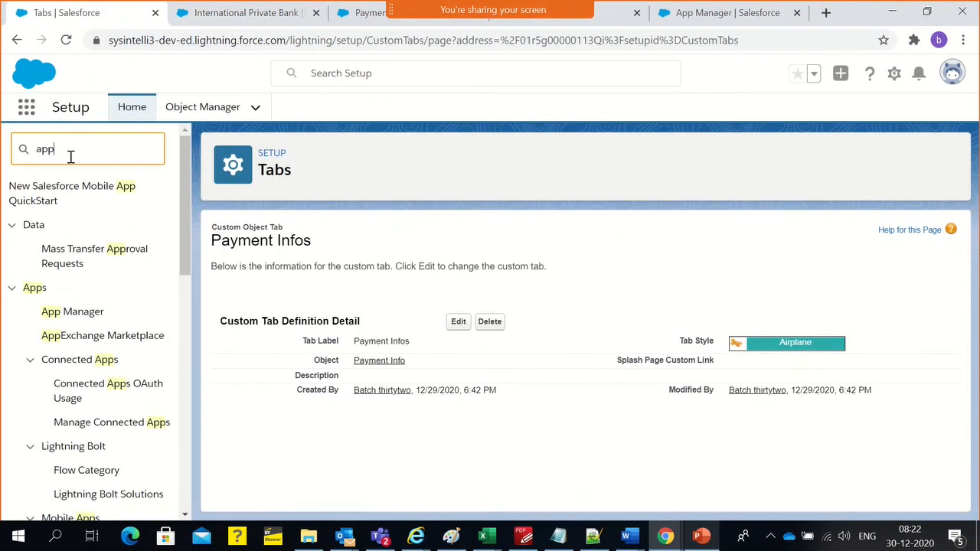
double_click(71, 156)
type("company")
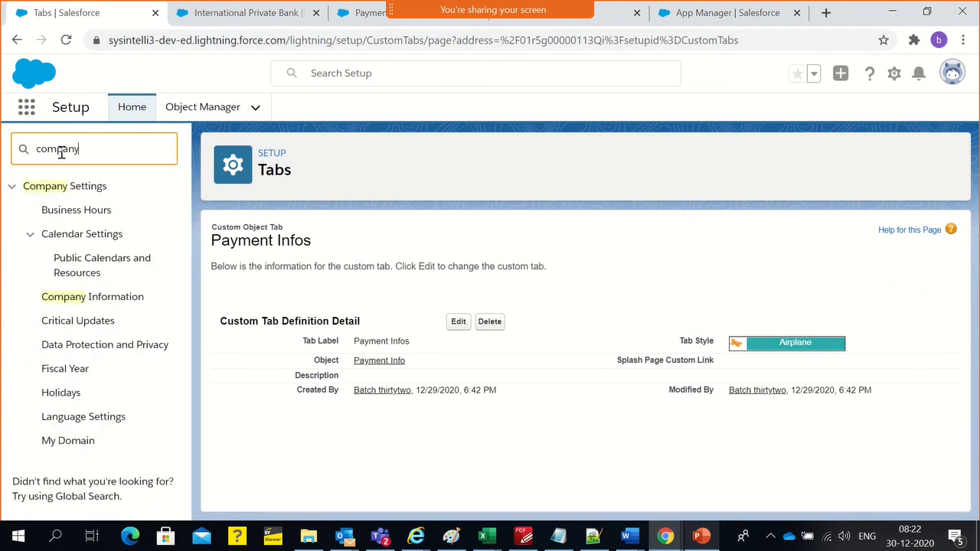
middle_click(58, 298)
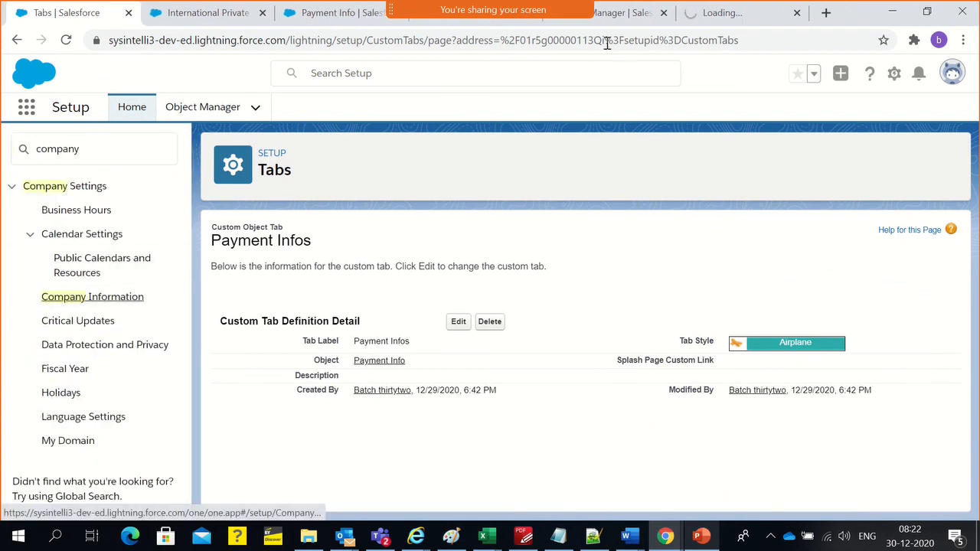
left_click(693, 14)
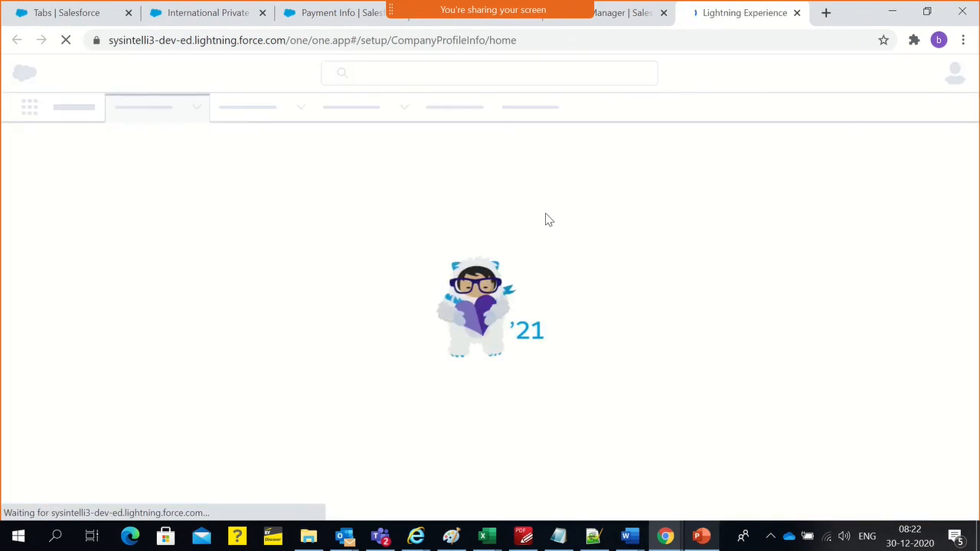
Switch to the PDF syllabus, highlight the Company Information topic under Personal Setup, and return to Chrome
left_click(523, 536)
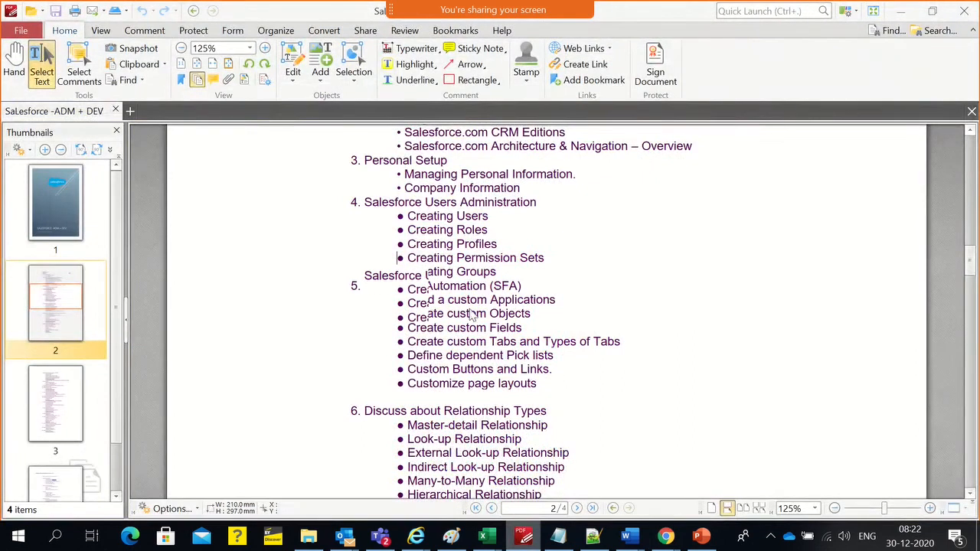
scroll(472, 314, "up", 2)
left_click_drag(429, 261, 525, 262)
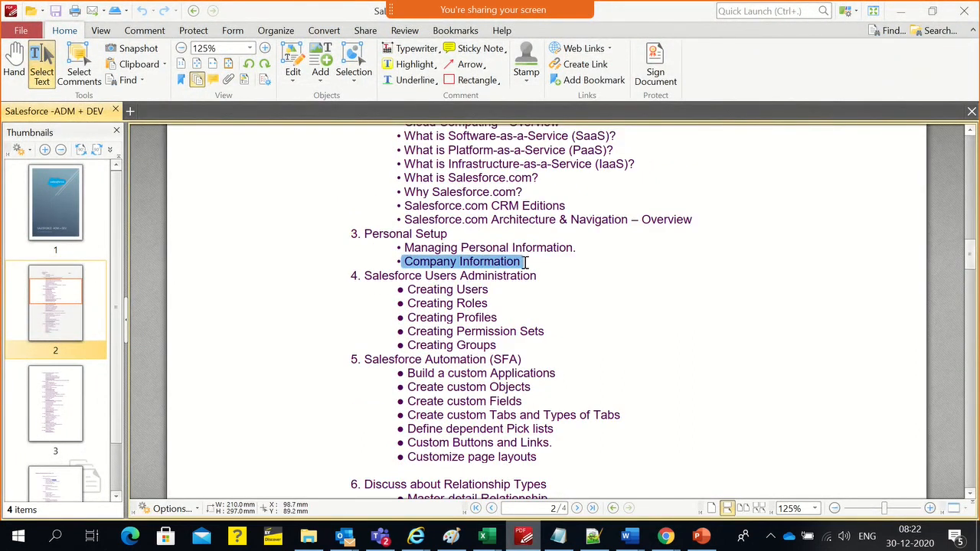
key("alt+Tab")
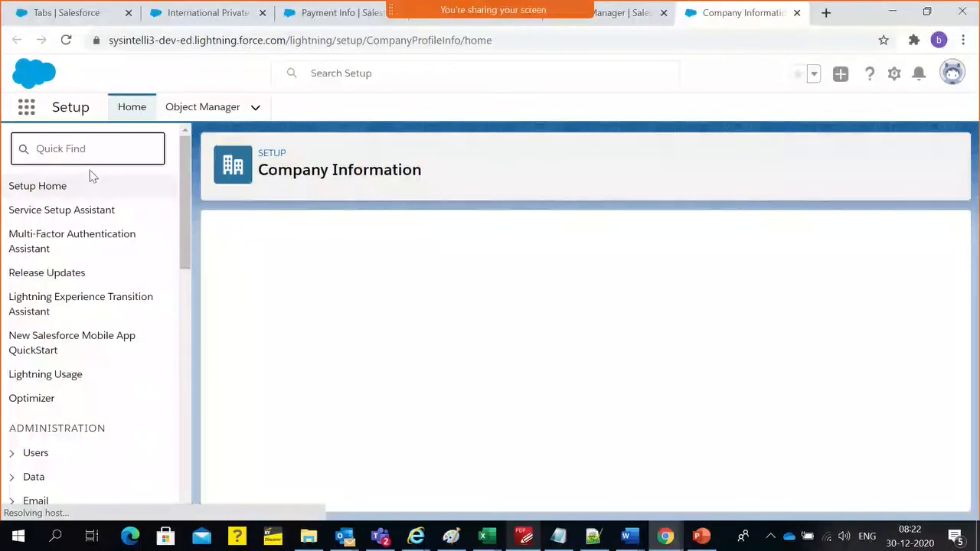
Filter Setup by "comp" and examine Used Data Space and Used File Space in the organization detail
type("co")
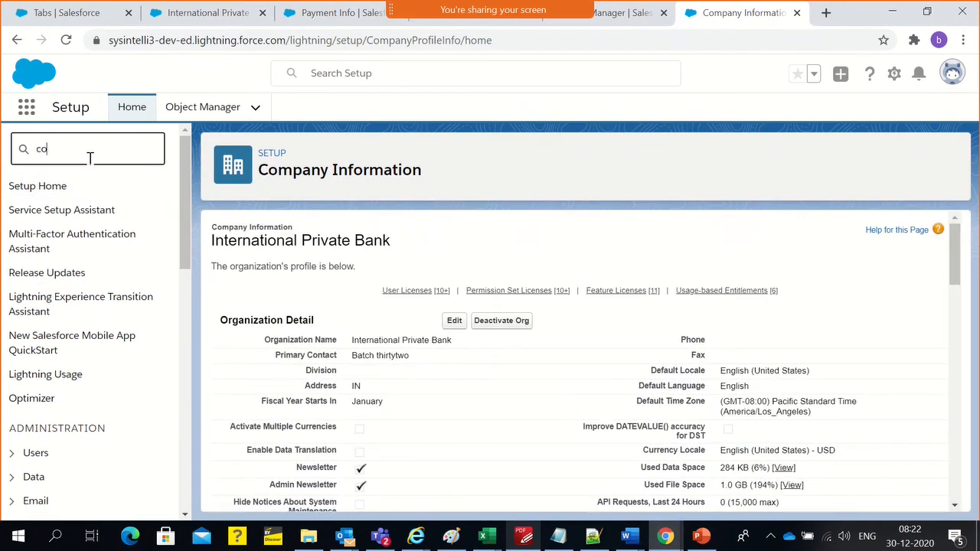
type("mp")
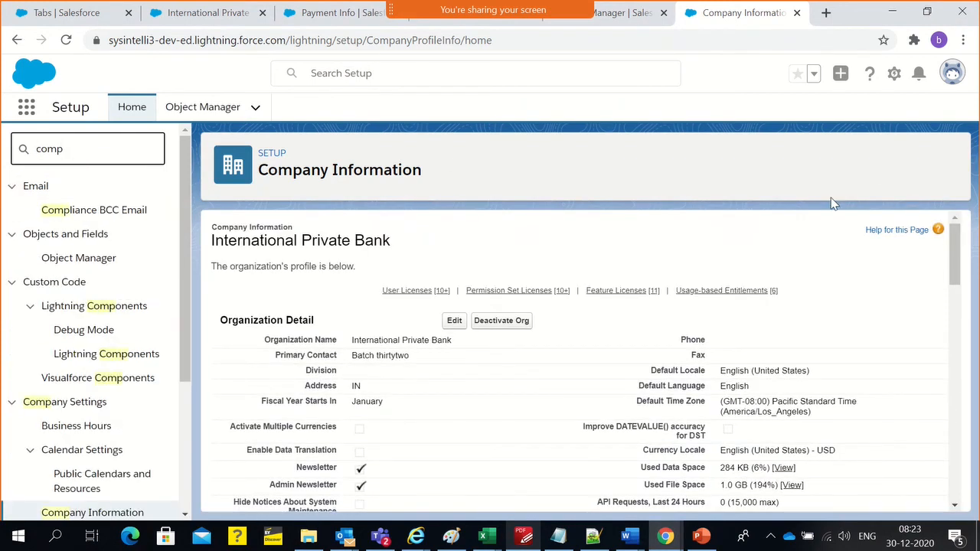
left_click(776, 269)
scroll(783, 290, "down", 1)
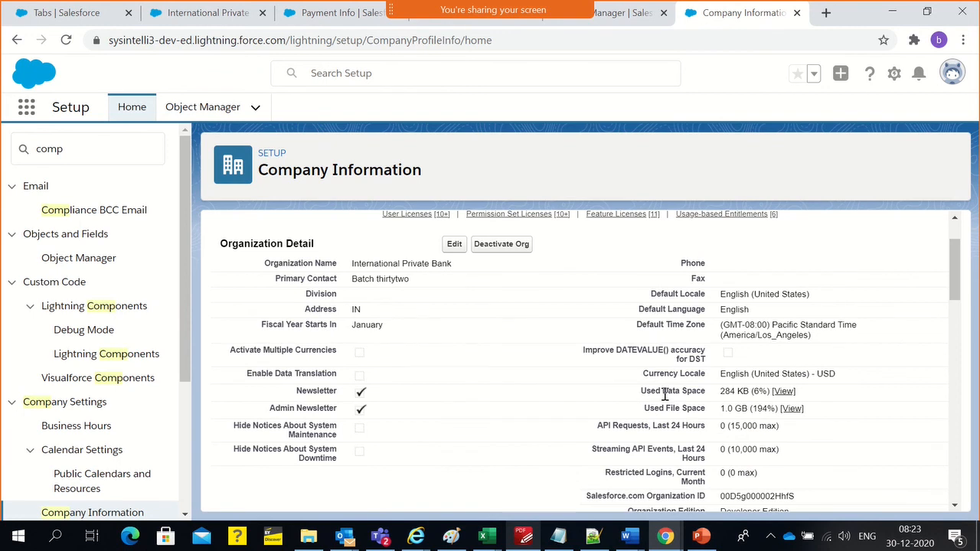
left_click_drag(641, 391, 703, 391)
left_click_drag(644, 408, 779, 408)
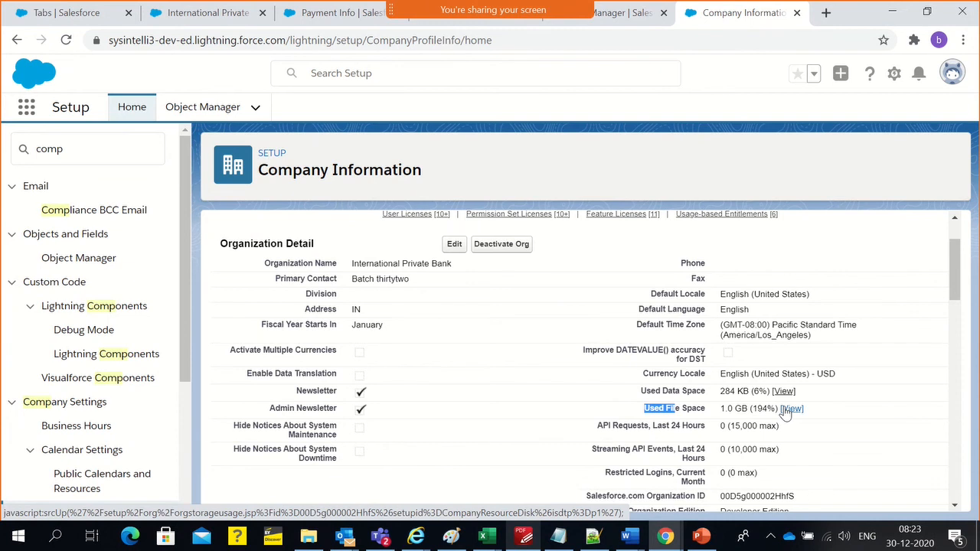
Open the Used File Space details and compare the File Storage limit with the used amount, reviewing usage by record type and user
left_click(785, 411)
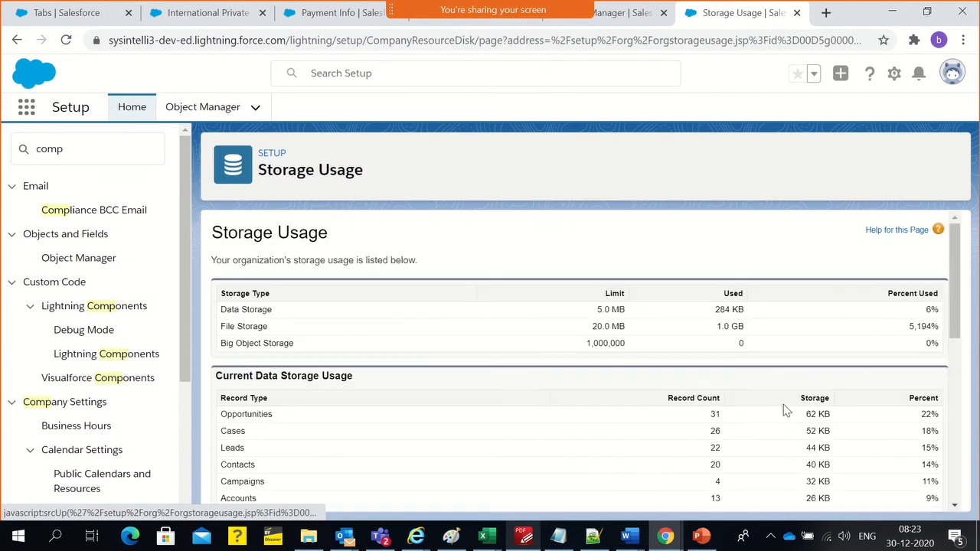
scroll(750, 375, "down", 3)
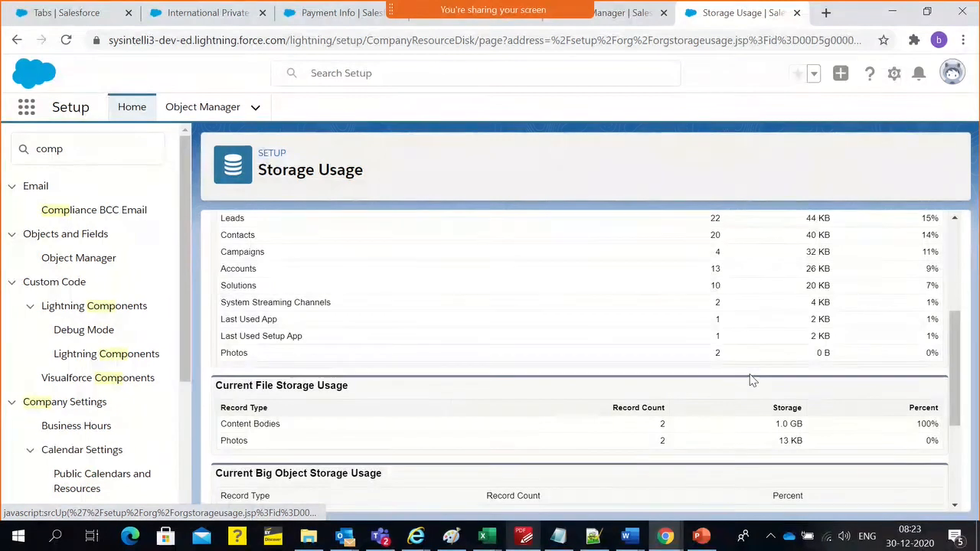
scroll(753, 380, "down", 3)
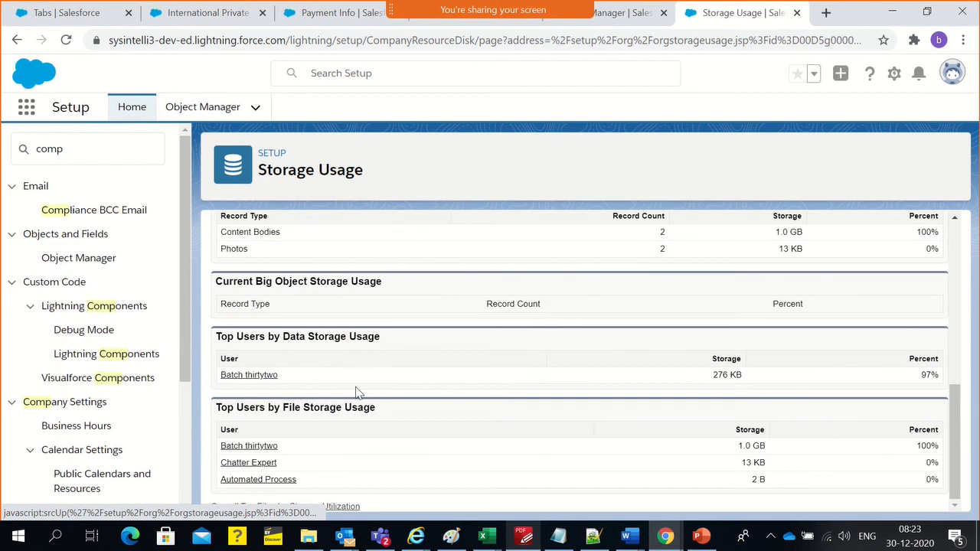
scroll(357, 392, "up", 5)
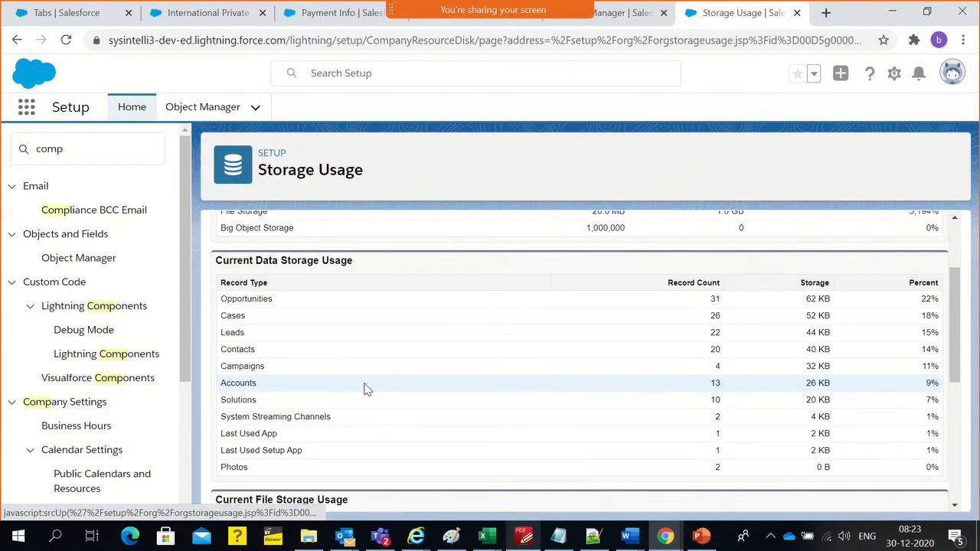
scroll(366, 389, "up", 1)
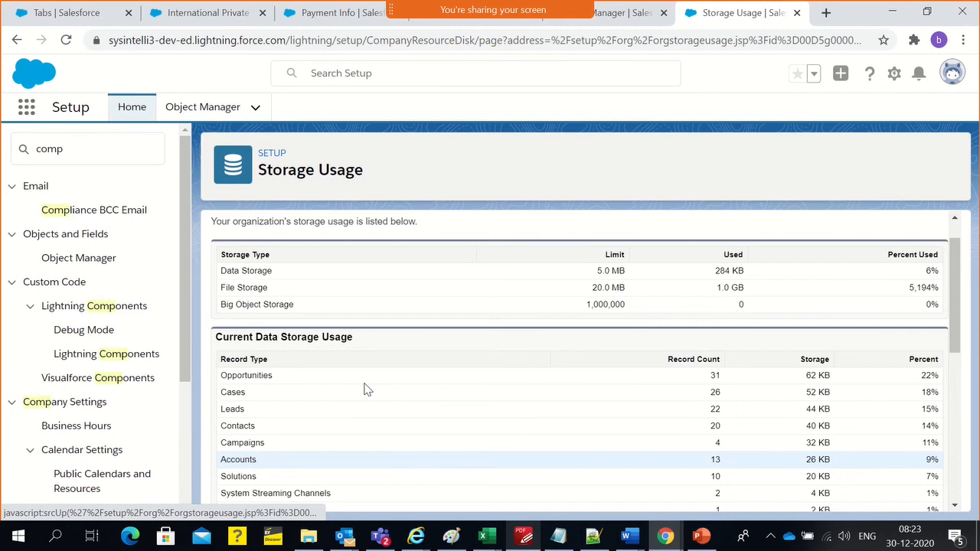
triple_click(724, 288)
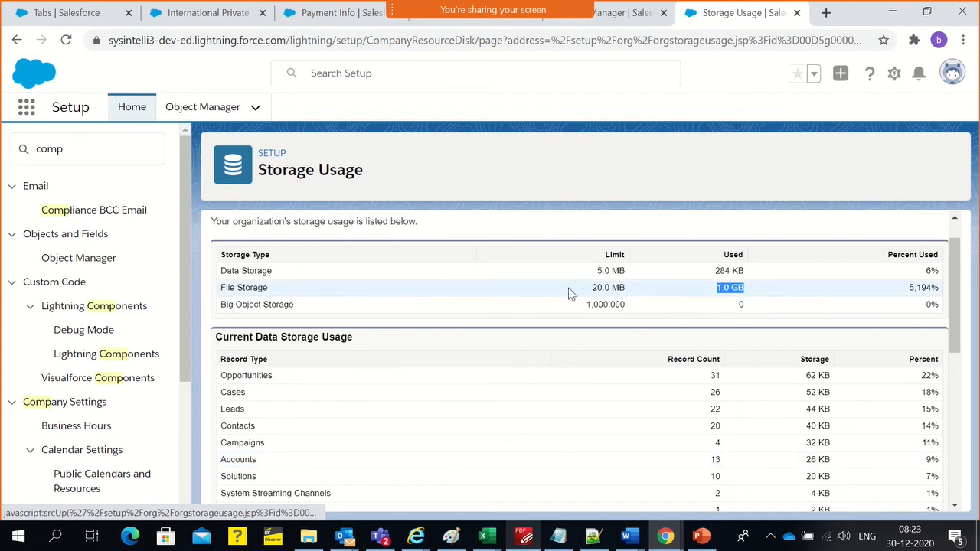
double_click(596, 289)
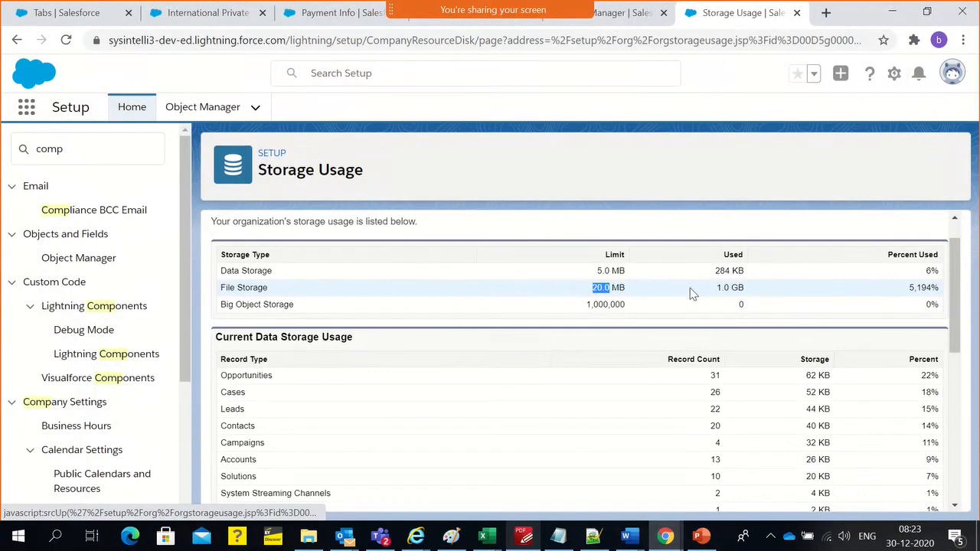
Examine the used amount and percent used for File Storage on the Storage Usage page
left_click_drag(714, 291, 747, 293)
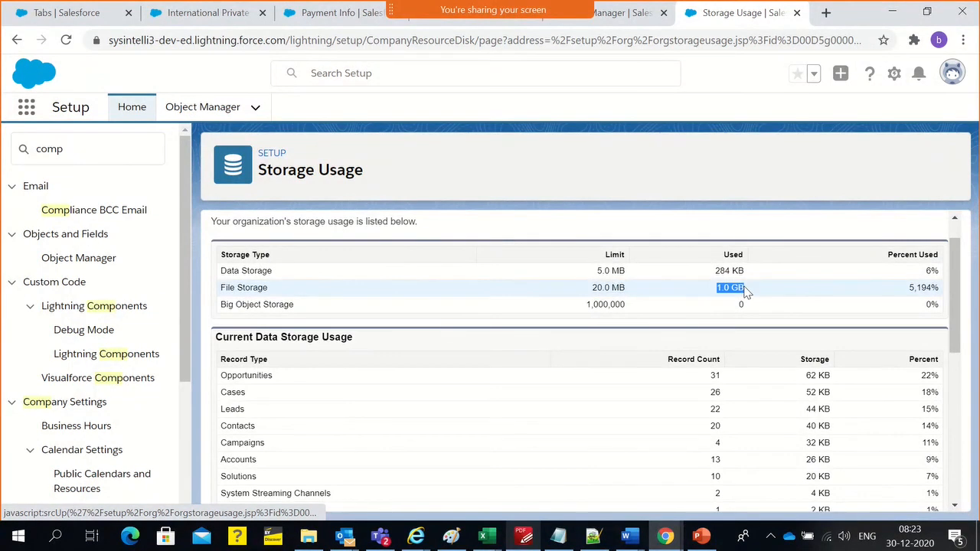
double_click(923, 286)
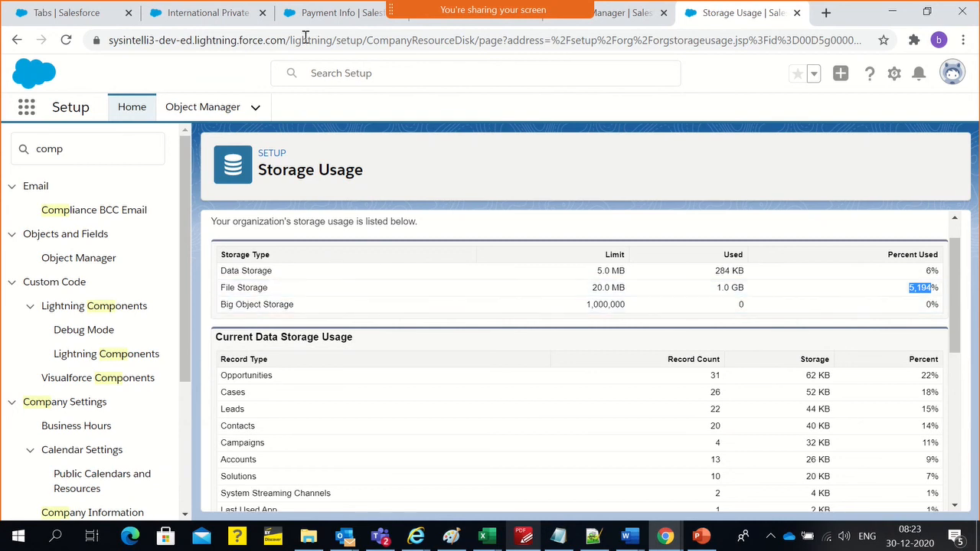
left_click(620, 23)
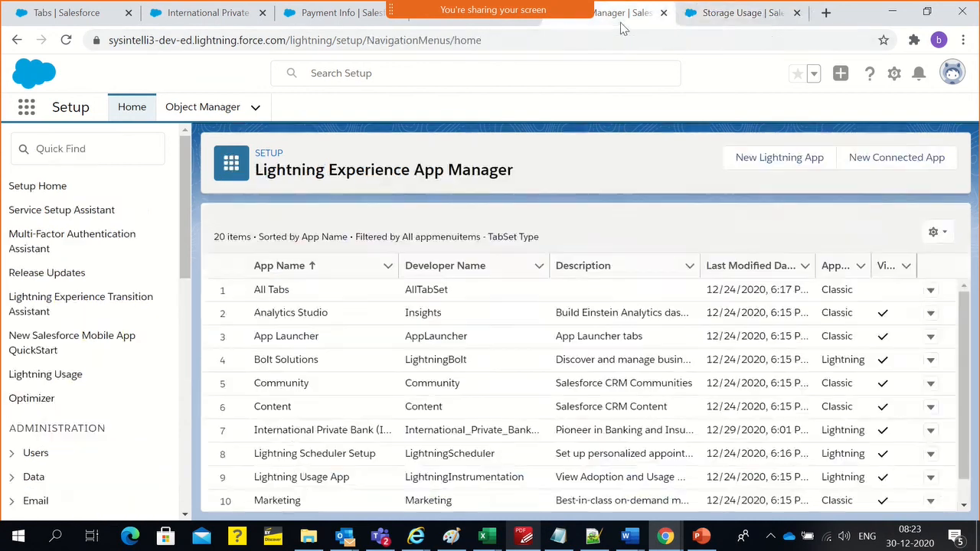
left_click(715, 15)
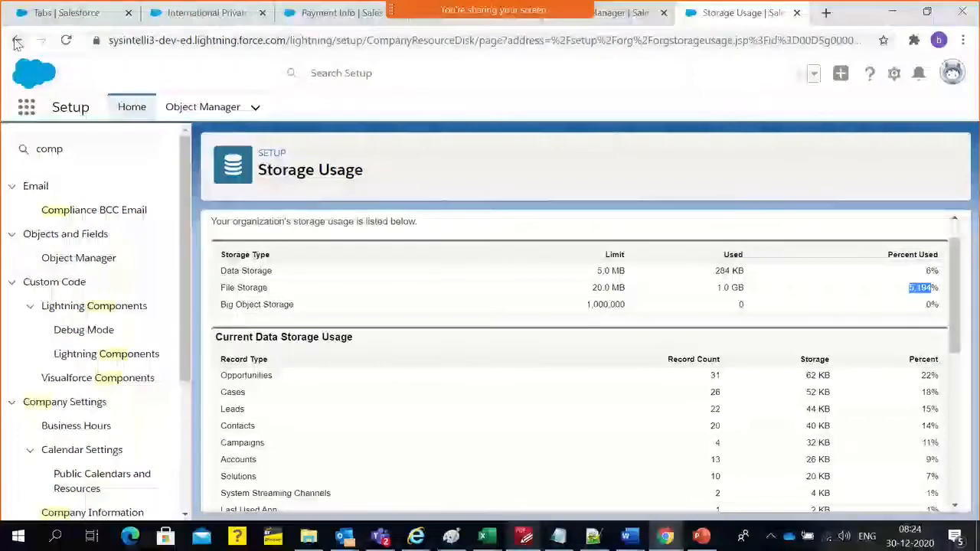
double_click(228, 289)
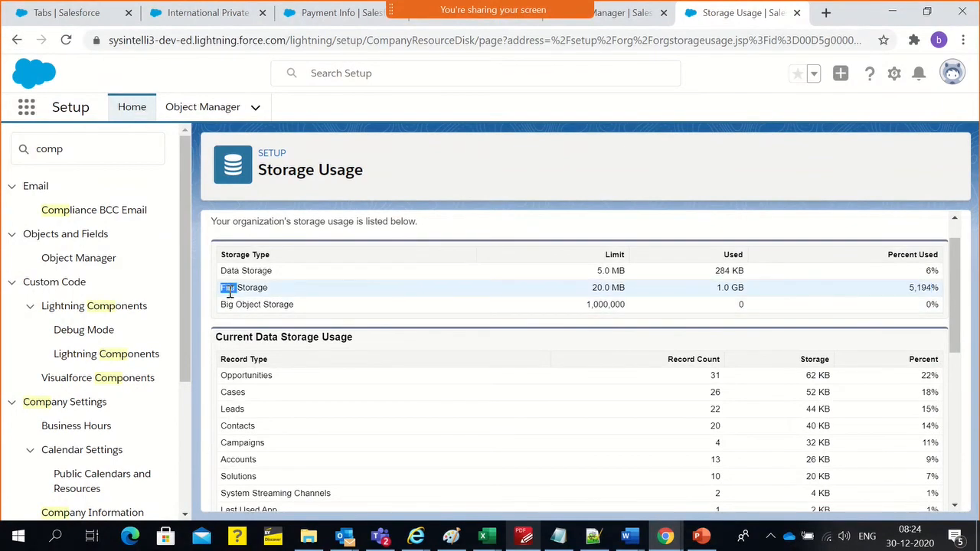
Review the related lists, including Notes & Attachments, and the detail fields of the International Private Bank [India Region] account
left_click(314, 17)
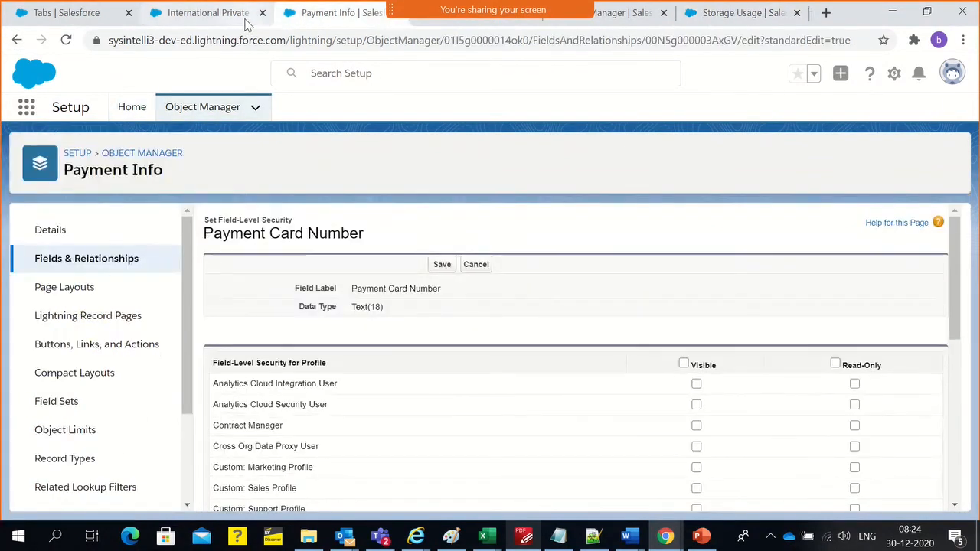
left_click(245, 16)
scroll(437, 390, "down", 3)
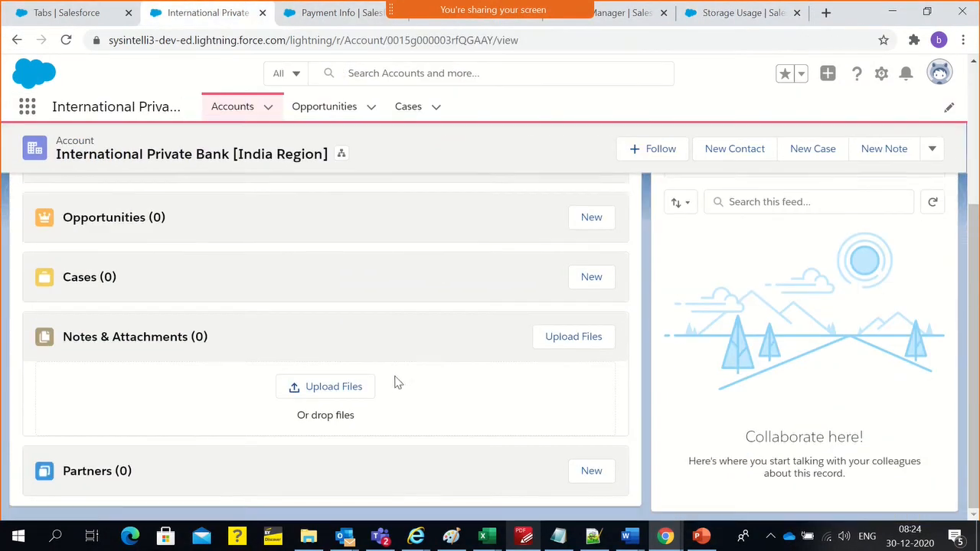
scroll(397, 382, "up", 5)
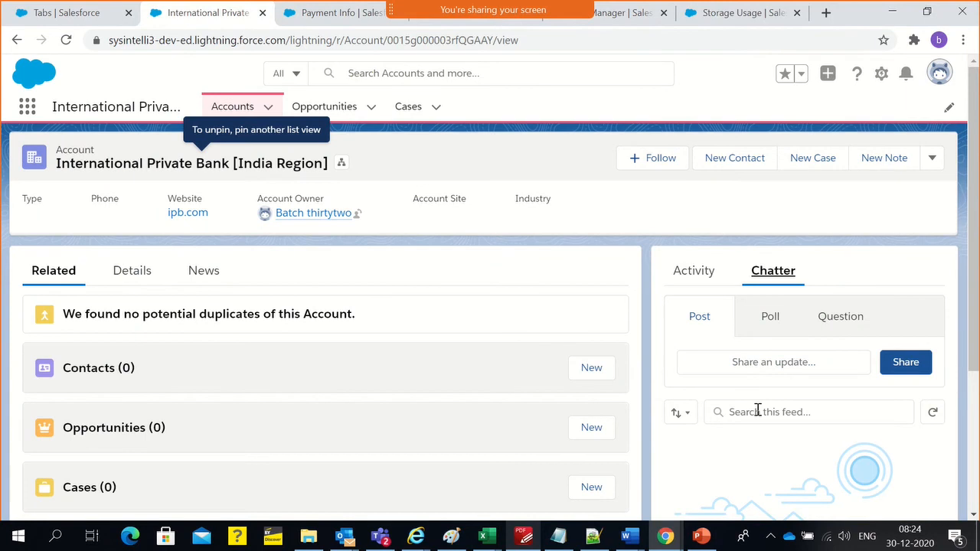
scroll(754, 424, "down", 3)
scroll(752, 421, "up", 3)
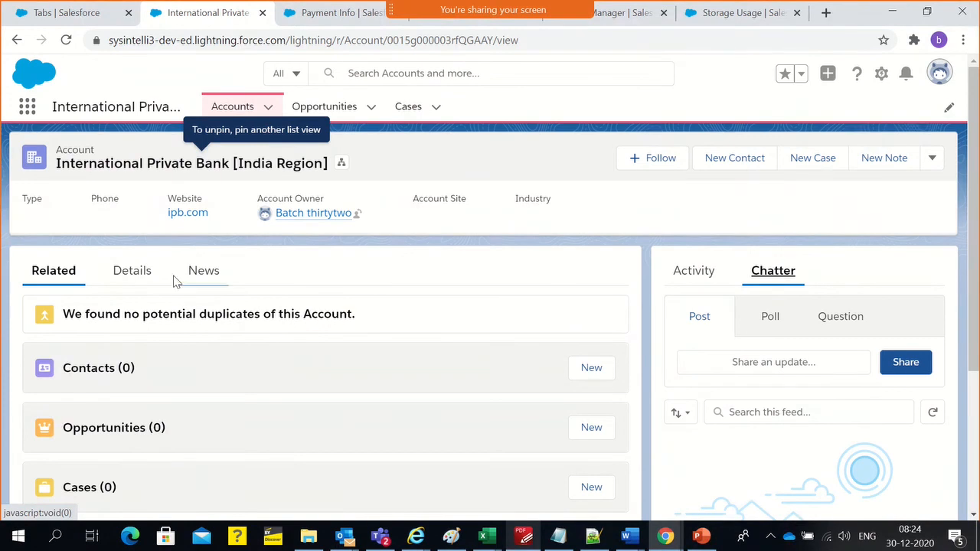
left_click(142, 282)
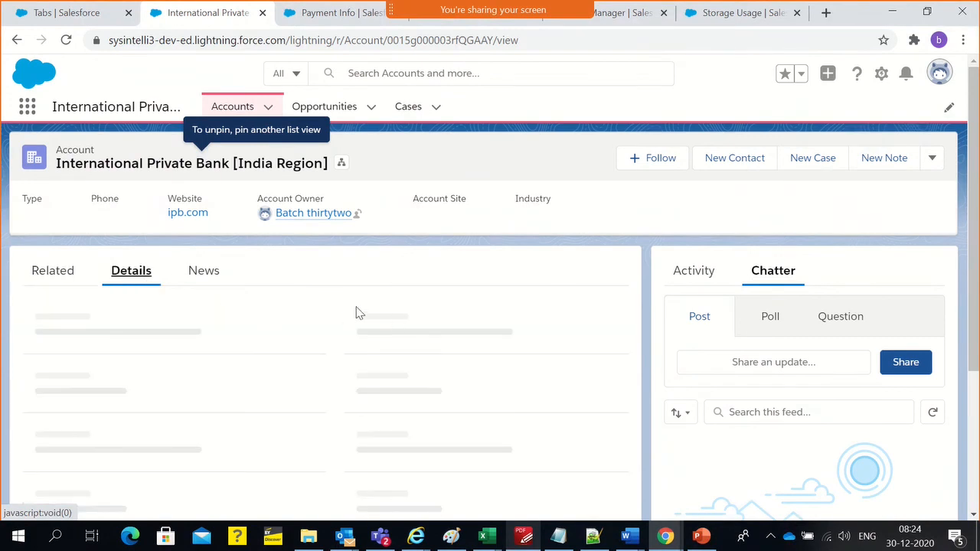
scroll(558, 418, "down", 5)
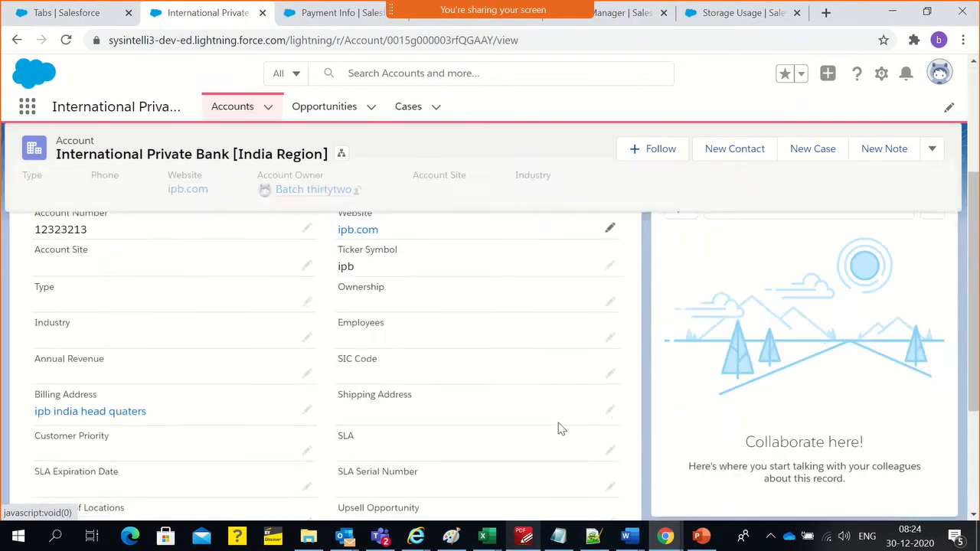
scroll(558, 431, "up", 4)
scroll(557, 433, "up", 3)
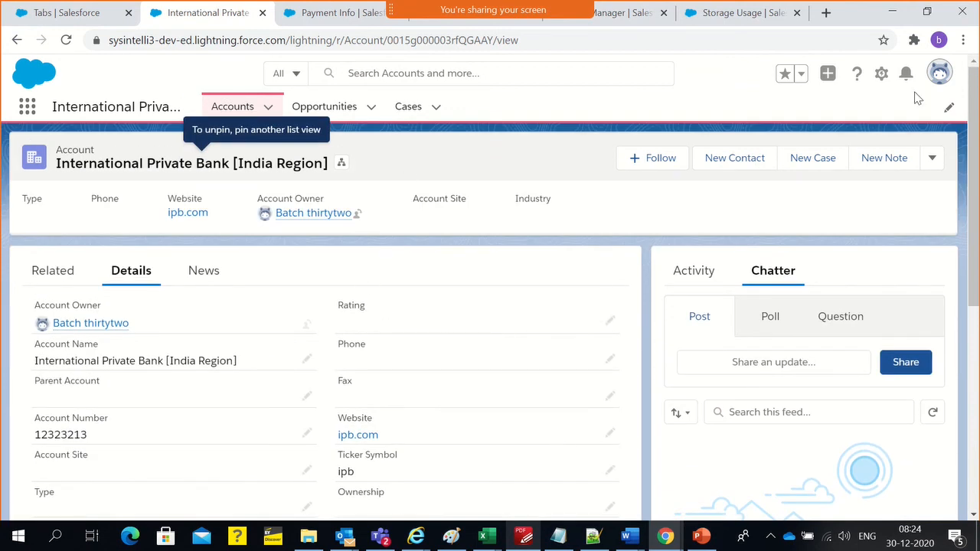
Open the Developer Console, run the query "select id from contentDocument", and sort the results by Id
left_click(881, 73)
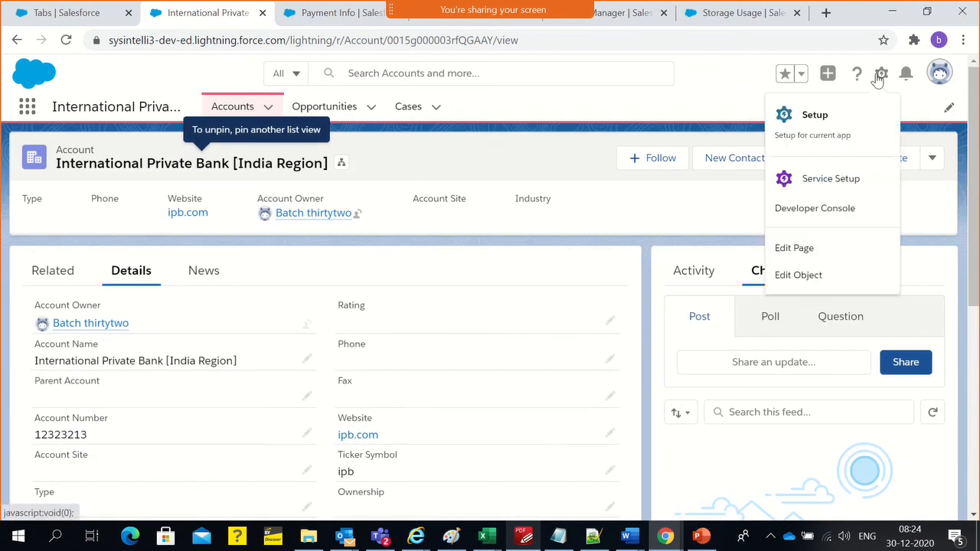
left_click(829, 213)
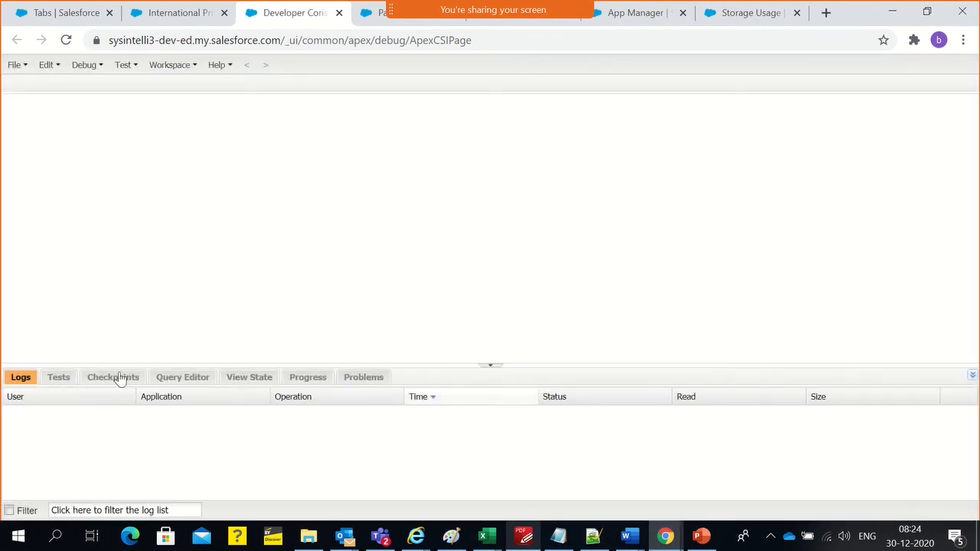
left_click(193, 378)
left_click(175, 398)
type("select id from contentv")
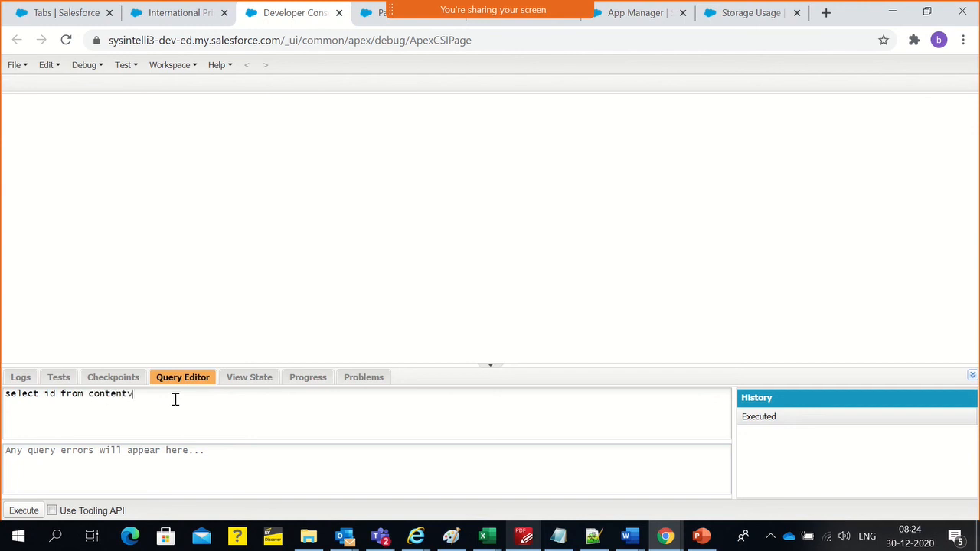
key("BackSpace")
left_click(24, 510)
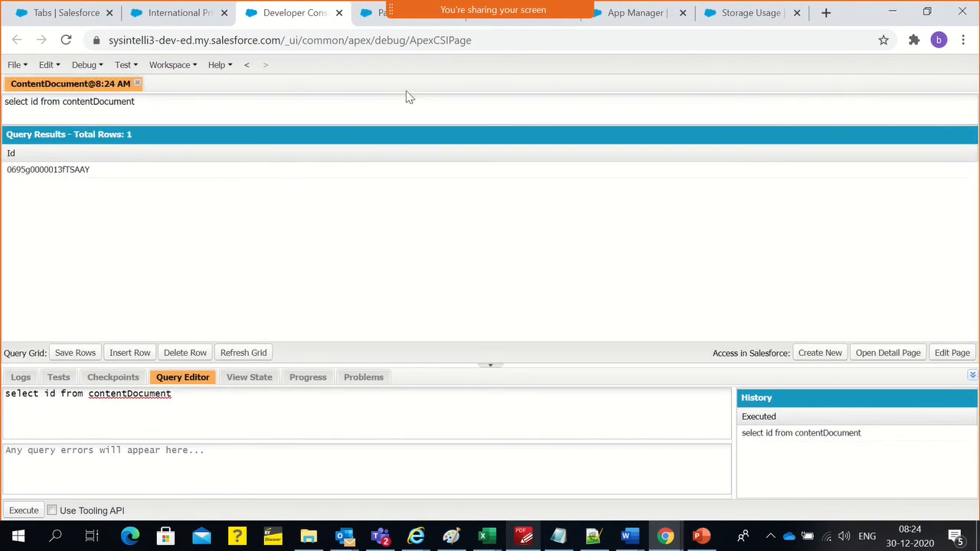
left_click(175, 161)
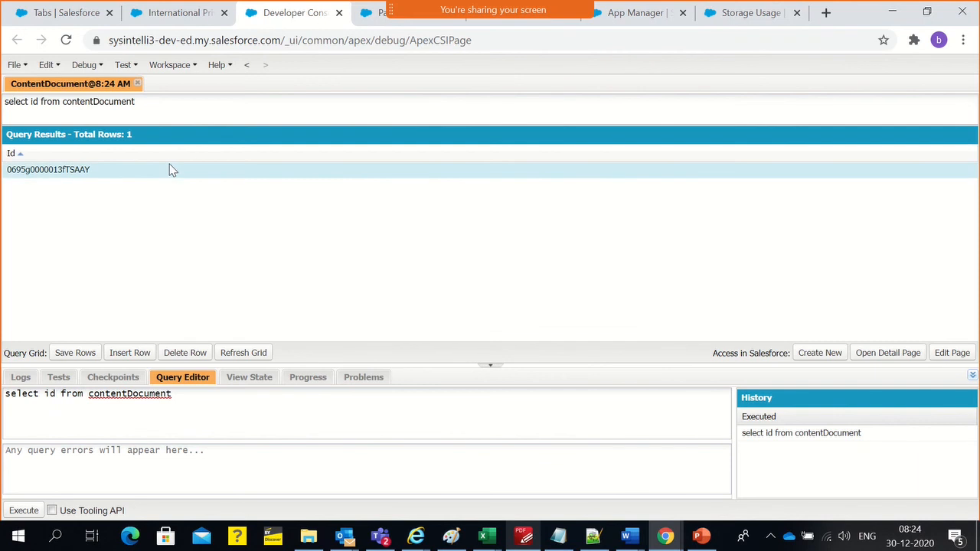
double_click(101, 106)
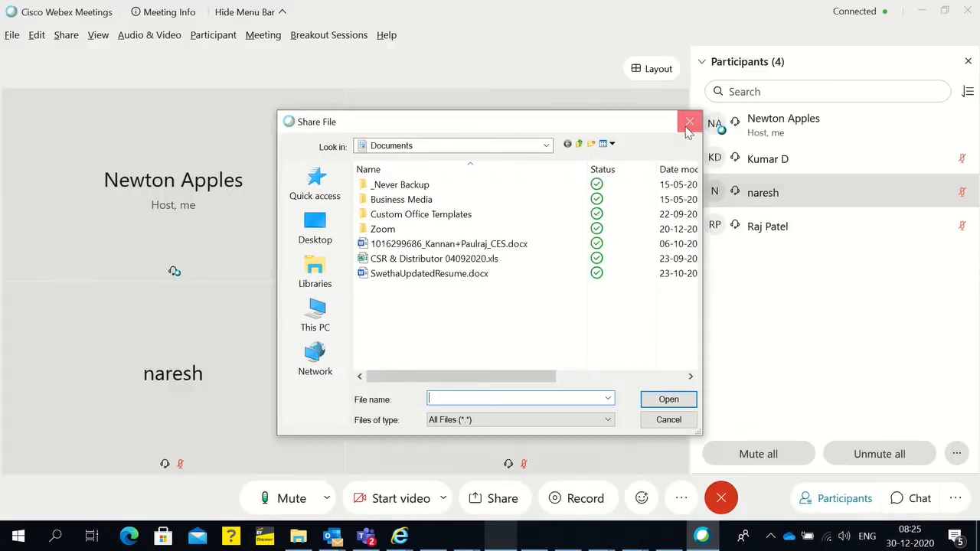
Unmute the selected participant in the Webex meeting and return to the Developer Console in Chrome
left_click(687, 124)
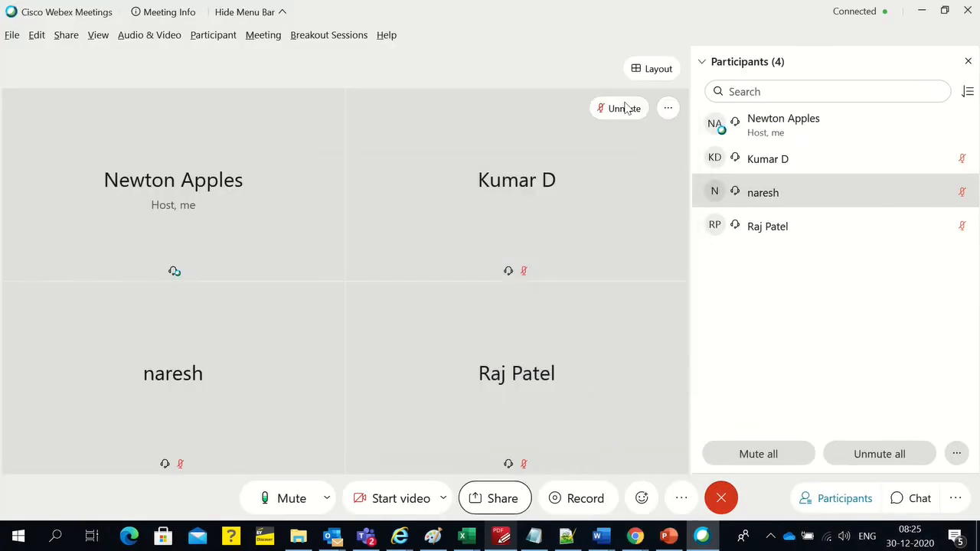
mouse_move(470, 6)
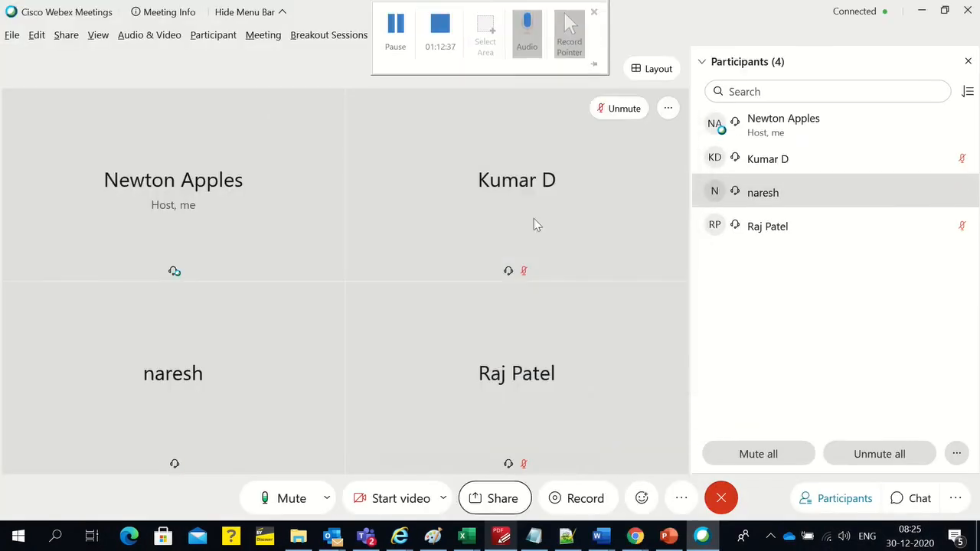
left_click(696, 542)
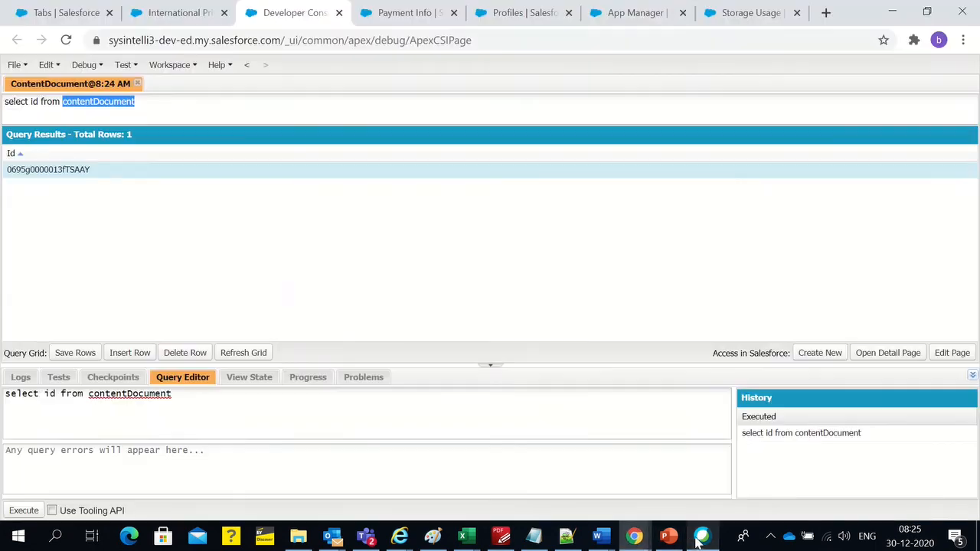
mouse_move(568, 8)
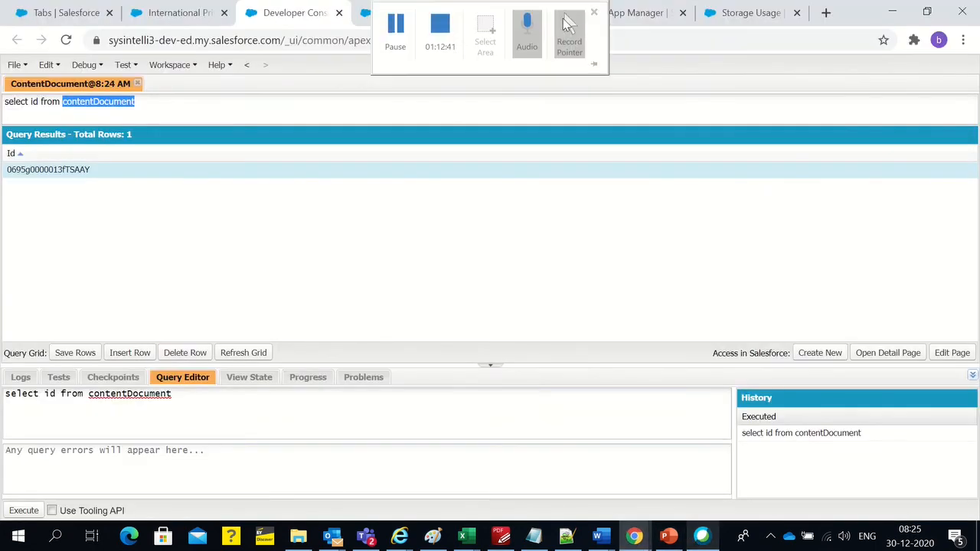
Switch to the Webex meeting, share Screen 1, and return to the Developer Console
left_click(700, 537)
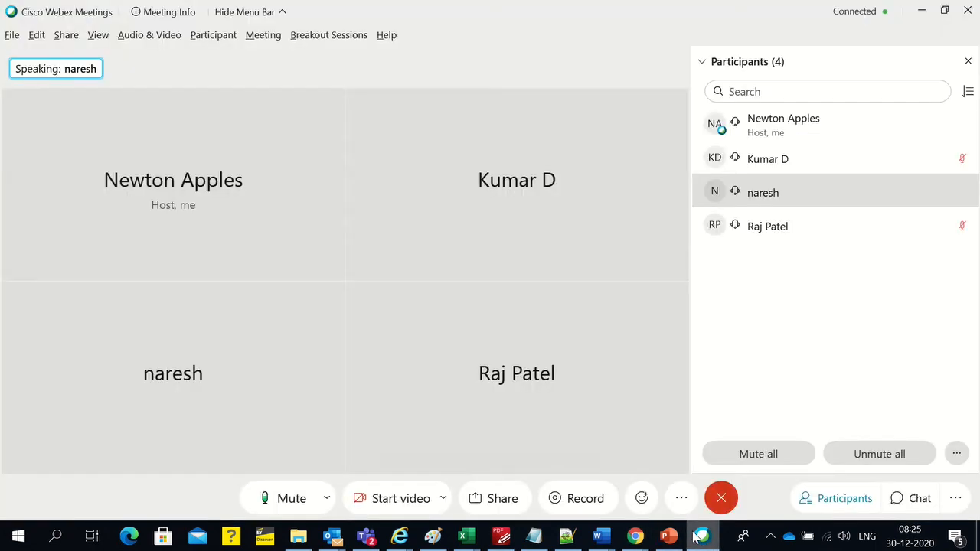
left_click(492, 498)
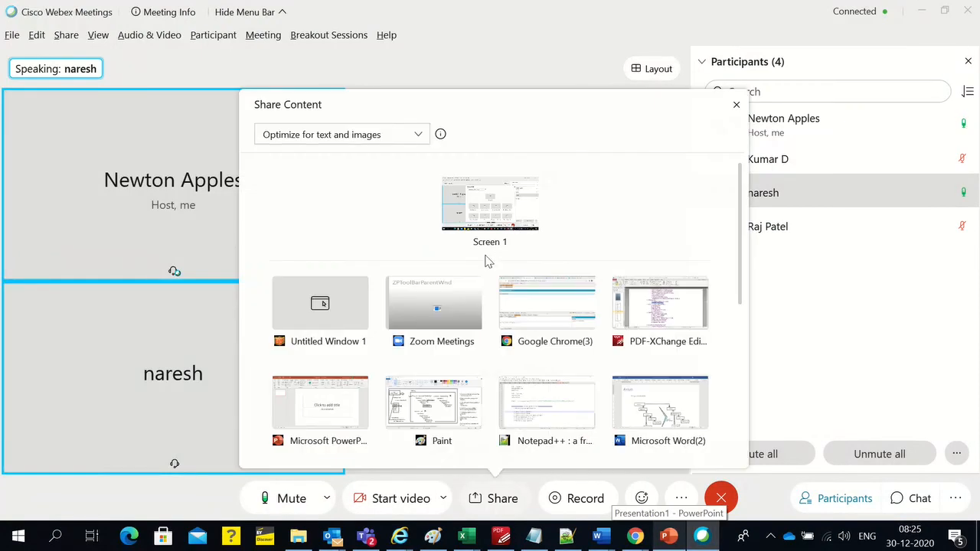
left_click(505, 209)
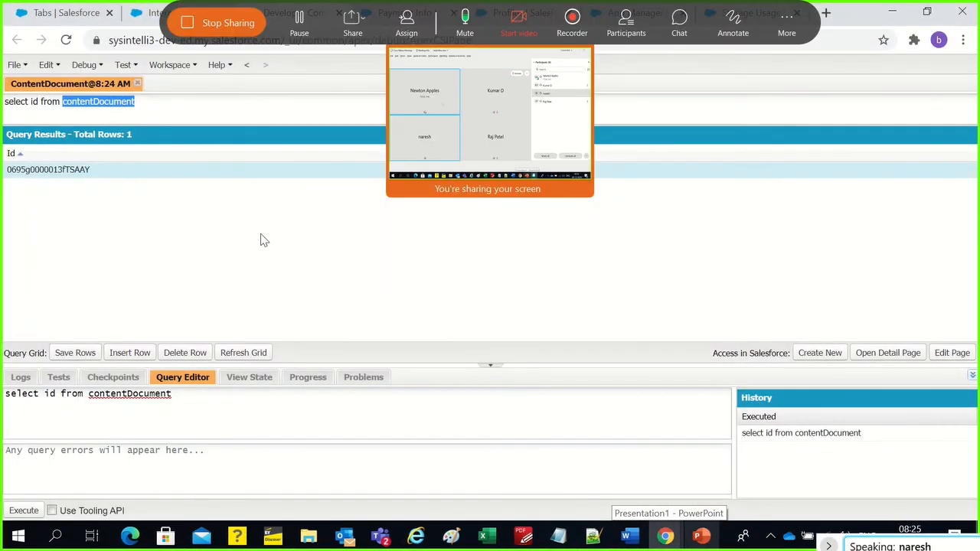
left_click(249, 280)
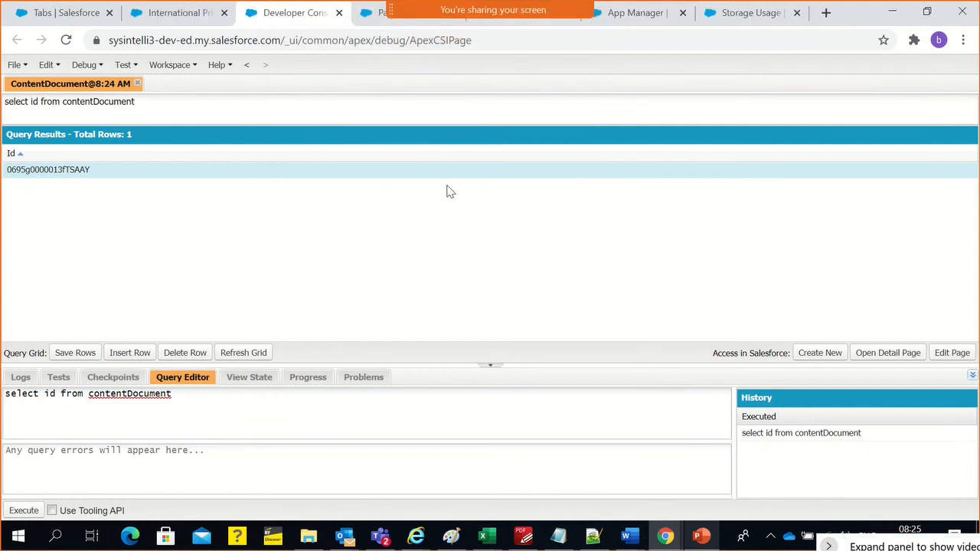
Cancel the Share File dialog in Webex and resume sharing the screen
key("ctrl+alt+o")
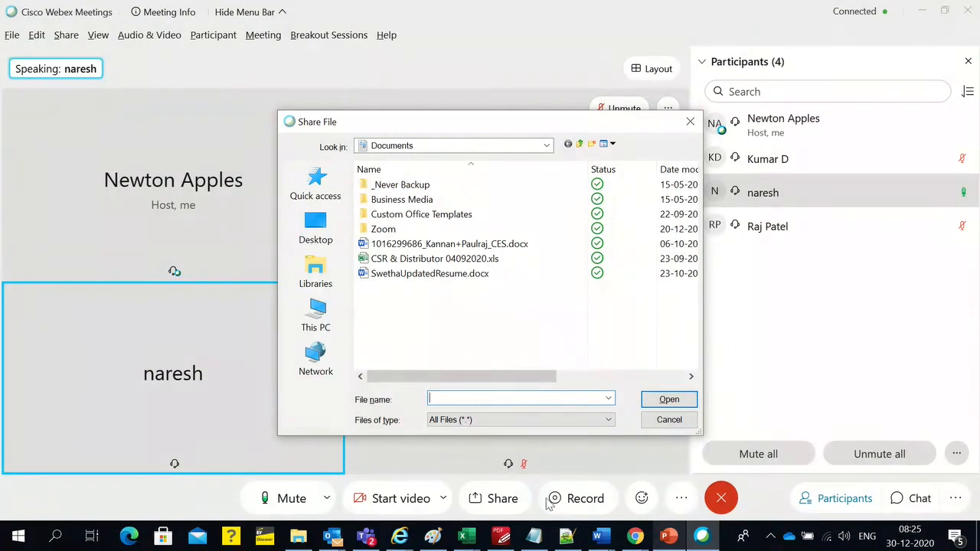
left_click(663, 419)
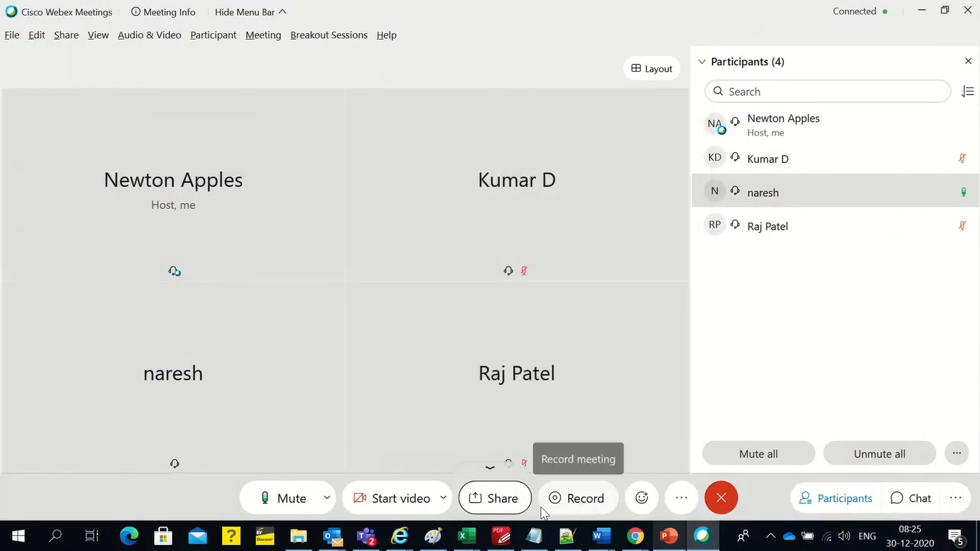
left_click(506, 504)
key("Escape")
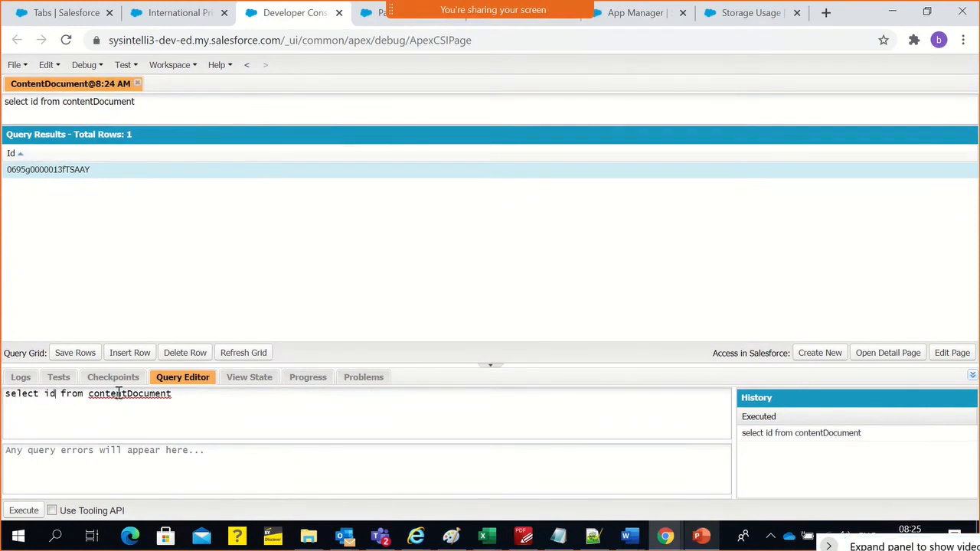
Extend the query to "select id, fileExtension from contentDocument", execute it, and select the returned record
type(", fileE")
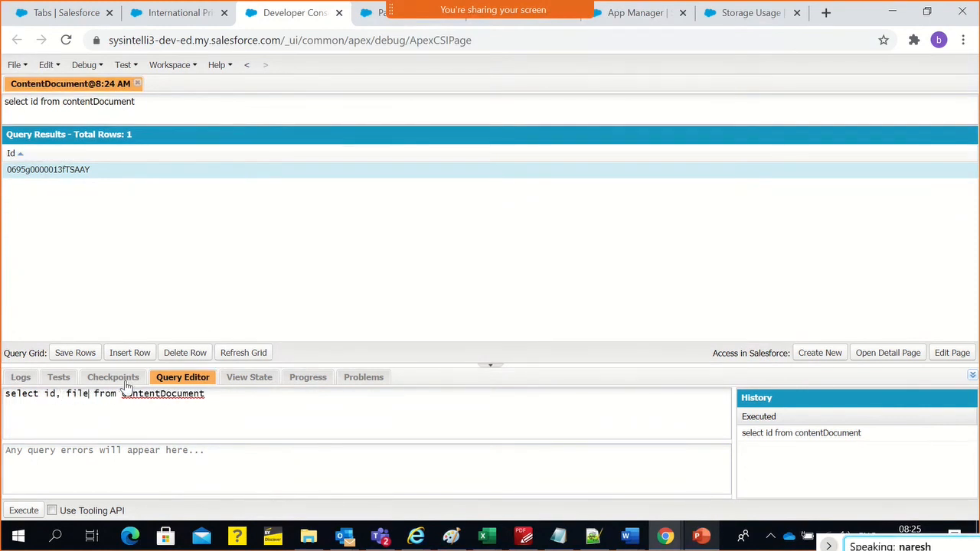
type("xten")
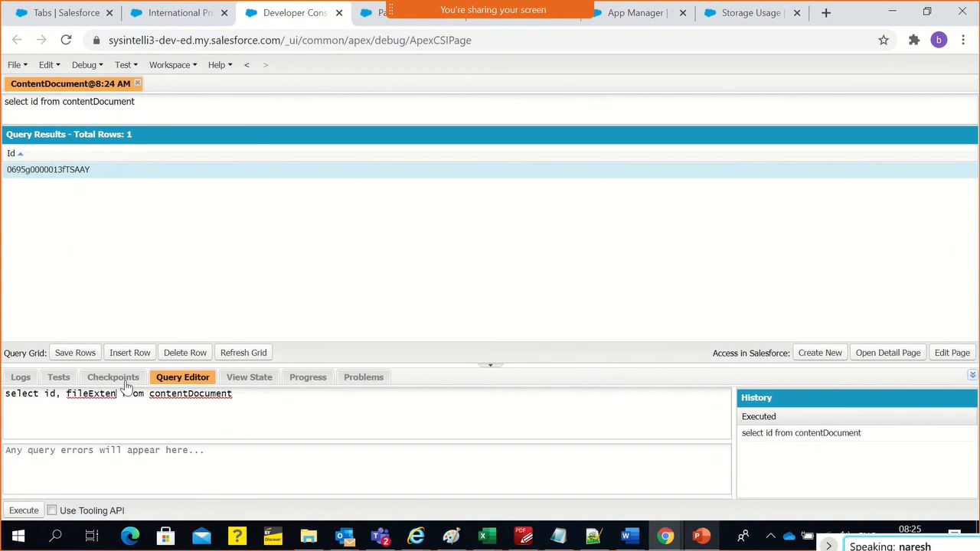
type("t")
key("BackSpace")
key("BackSpace")
key("BackSpace")
key("BackSpace")
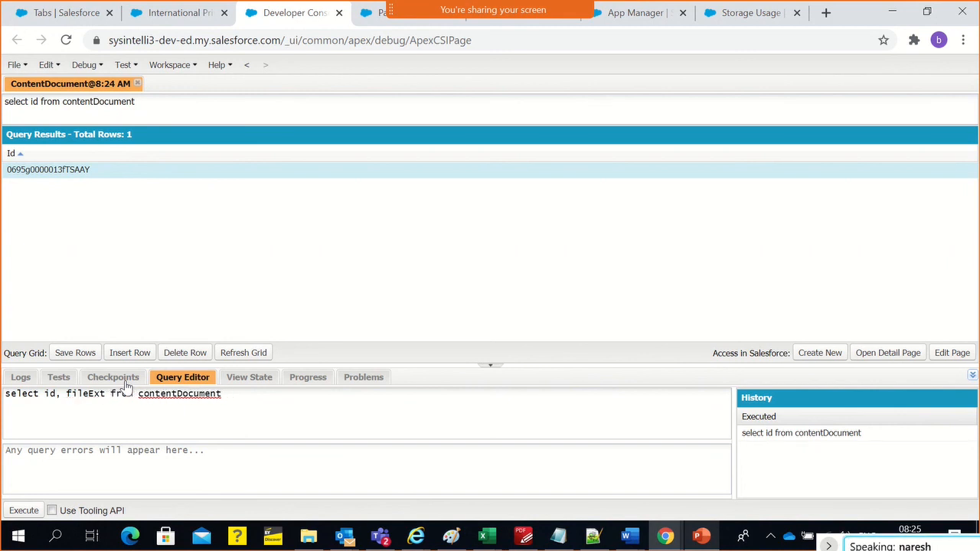
type("tension")
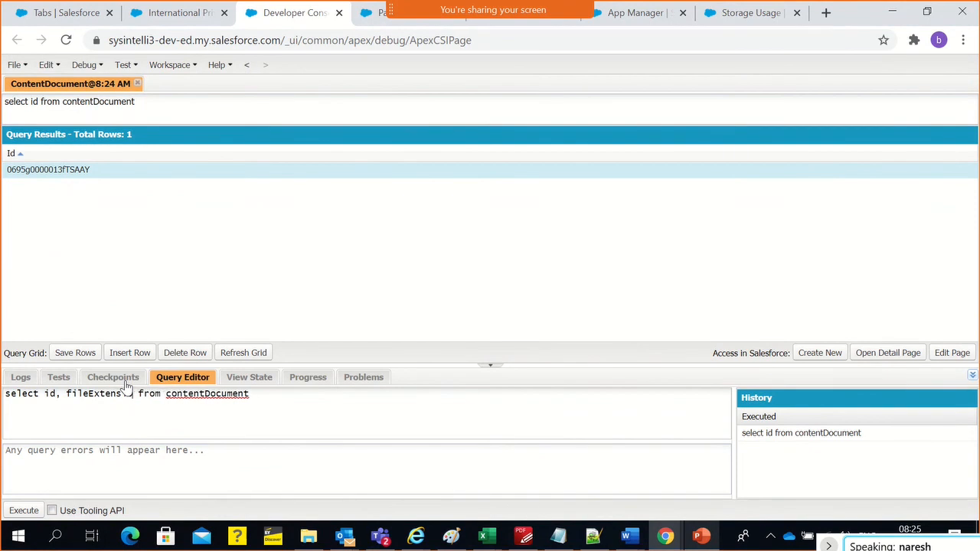
left_click(23, 511)
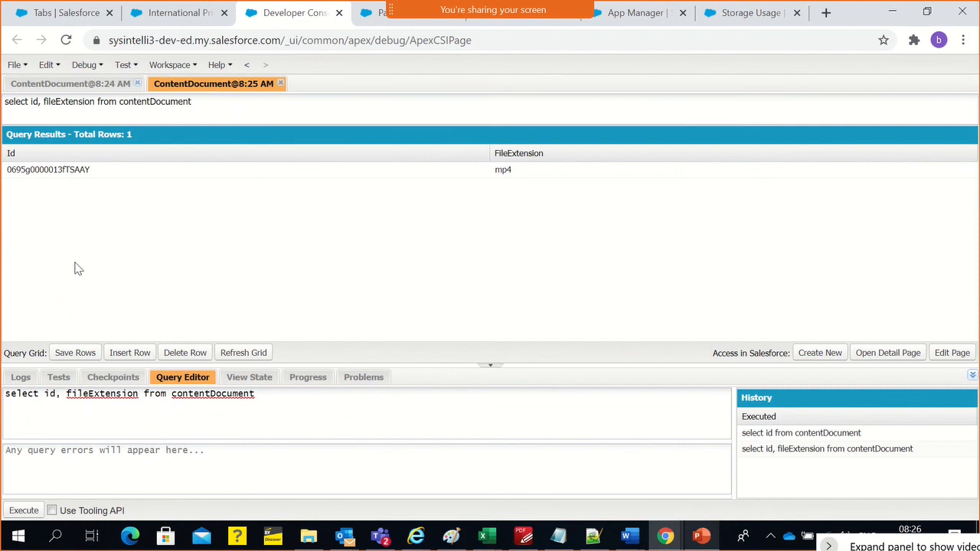
left_click(93, 173)
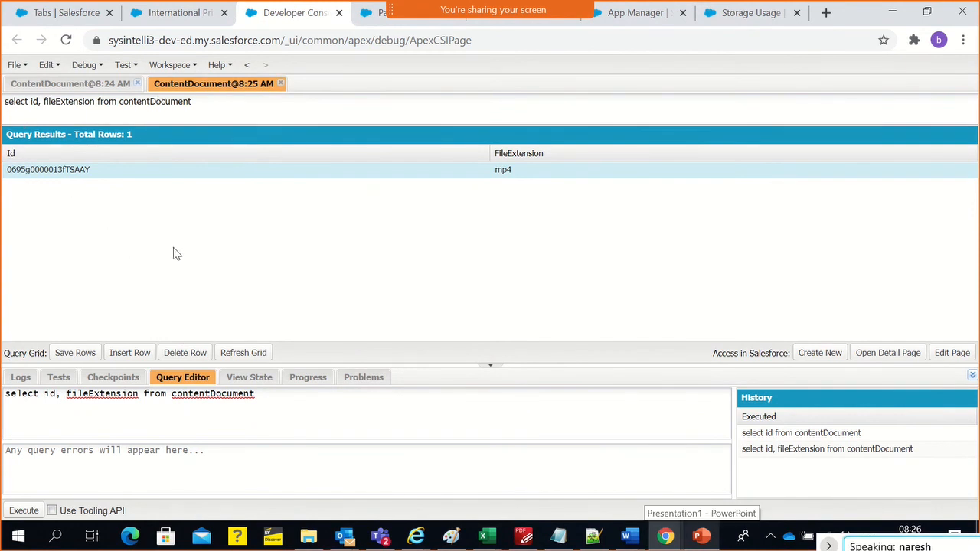
Request deletion of the selected ContentDocument row, dismiss the confirmation, and highlight contentDocument in the query
left_click(188, 352)
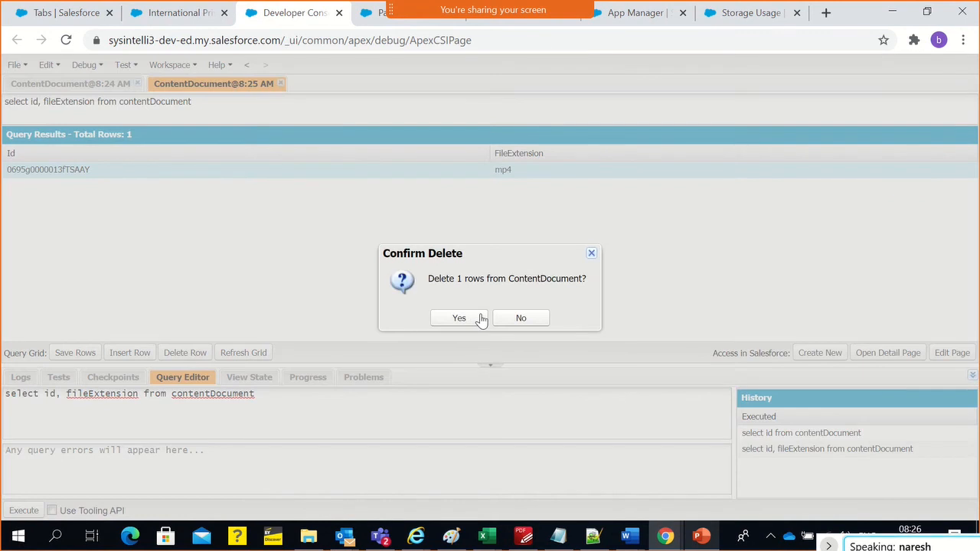
left_click(591, 256)
double_click(203, 395)
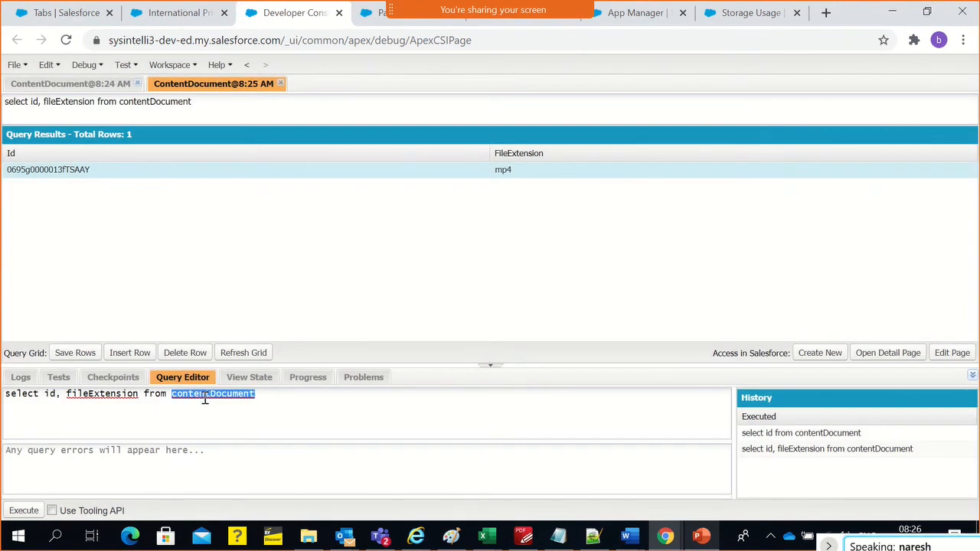
Switch to File Explorer and examine the sizes of the four MP4 files in the Recordings folder
left_click(73, 12)
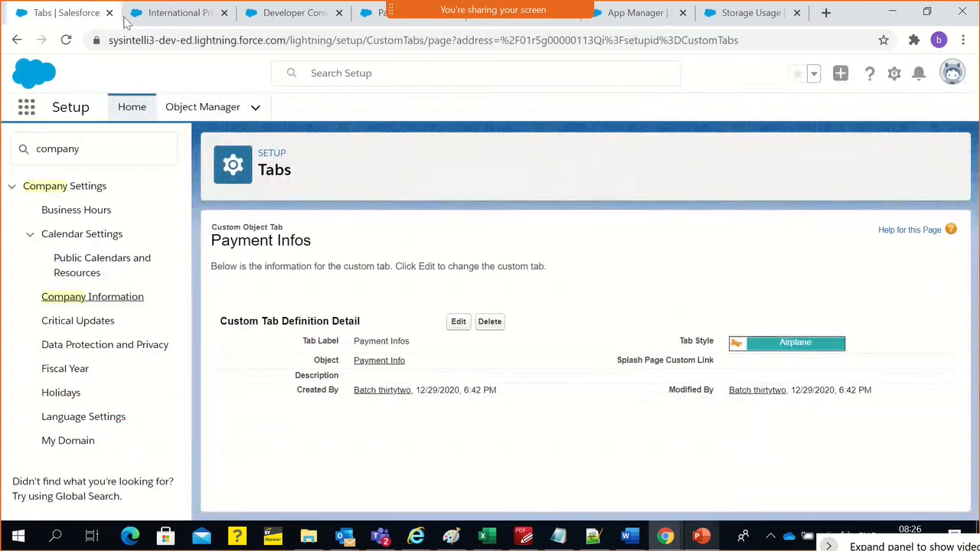
left_click(179, 16)
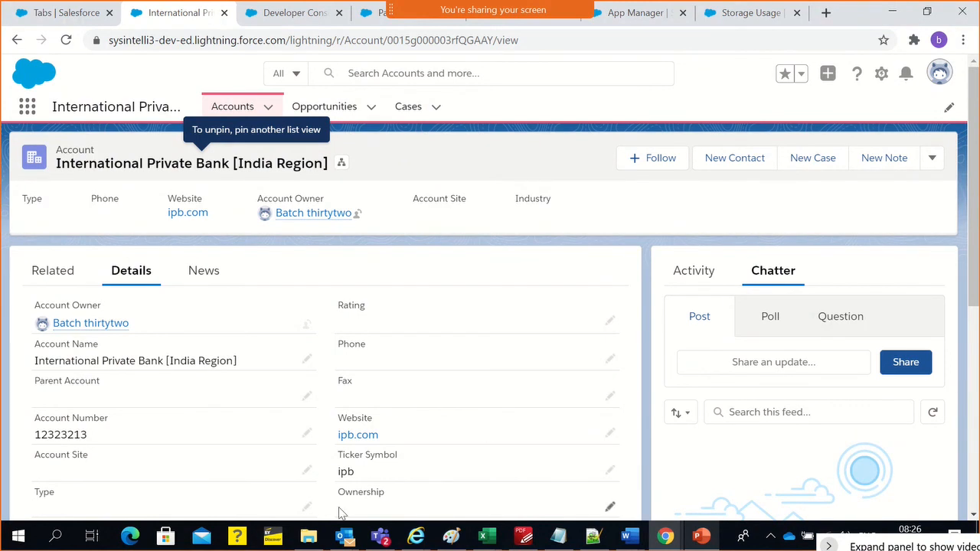
left_click(310, 539)
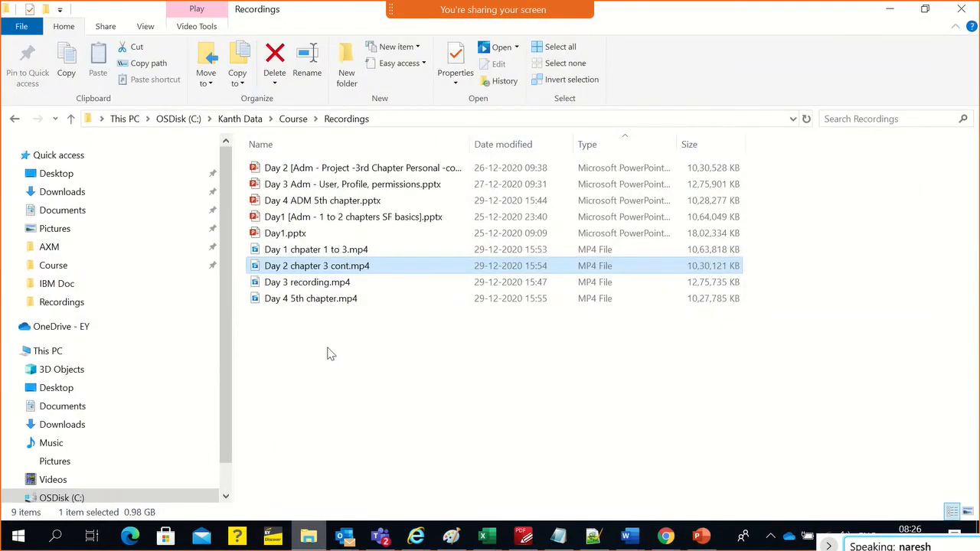
left_click_drag(324, 333, 311, 254)
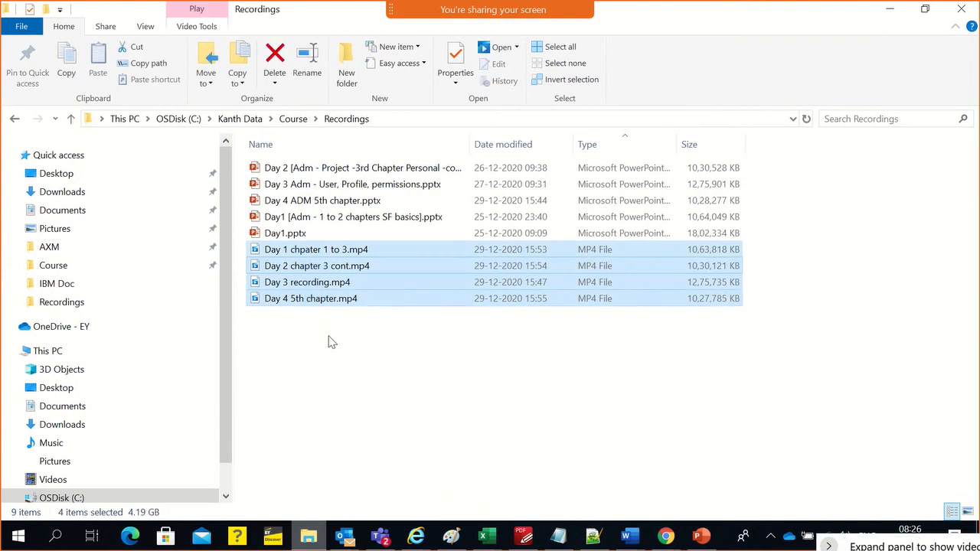
left_click(330, 339)
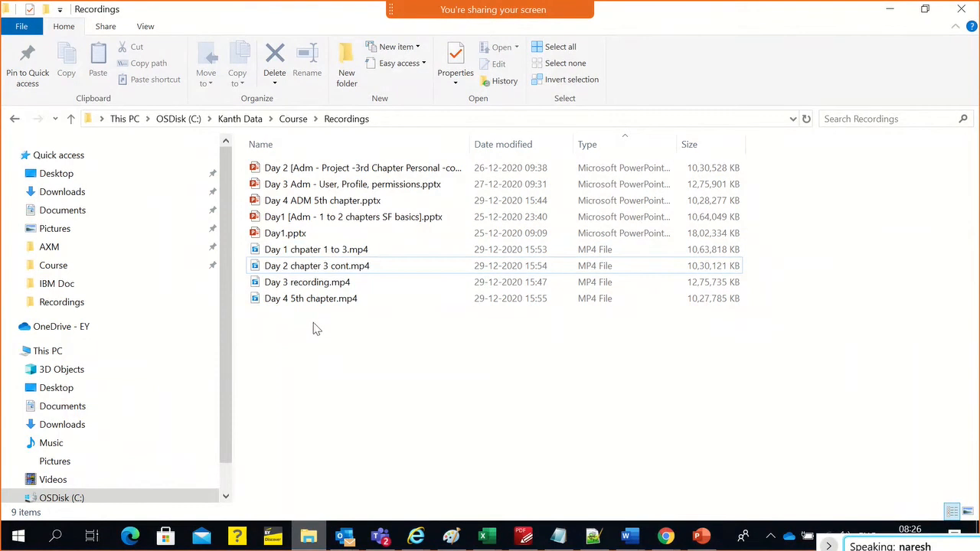
Return to Chrome and look through the International Private Bank [India Region] account's details and Chatter area
key("alt+Tab")
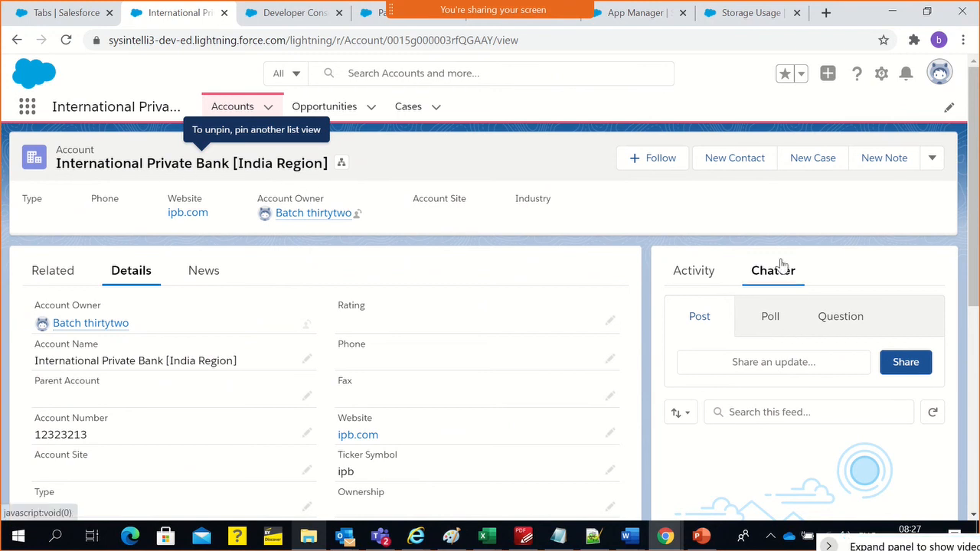
scroll(742, 405, "down", 2)
scroll(733, 375, "down", 2)
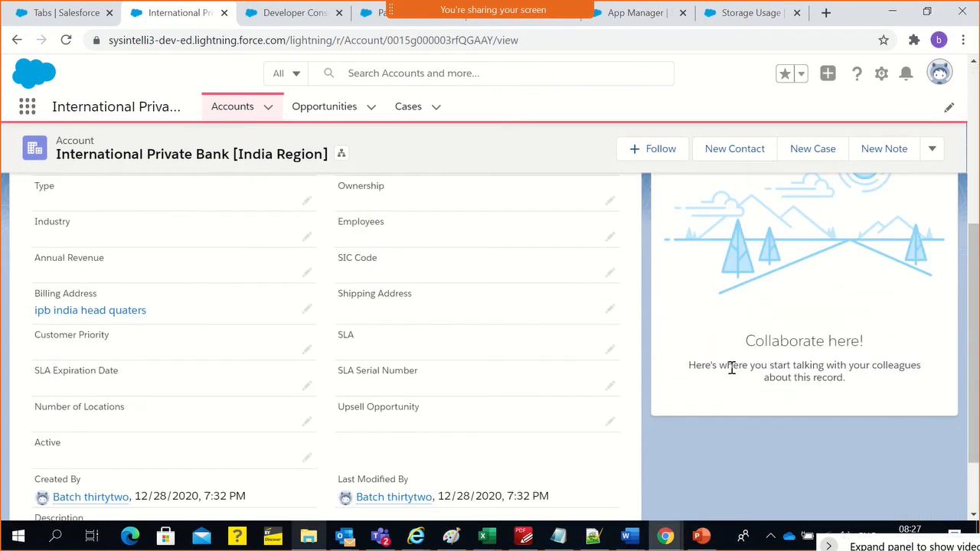
scroll(731, 369, "up", 3)
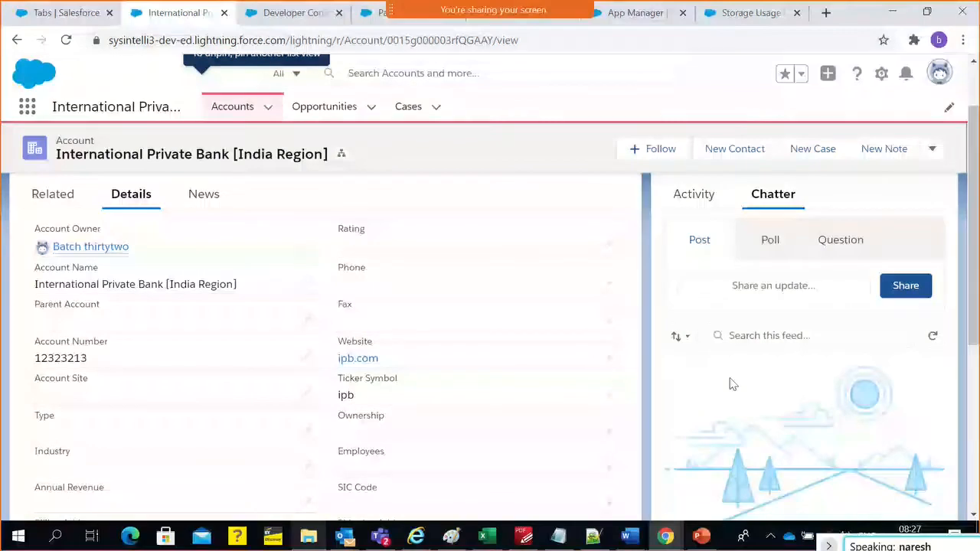
scroll(686, 354, "up", 2)
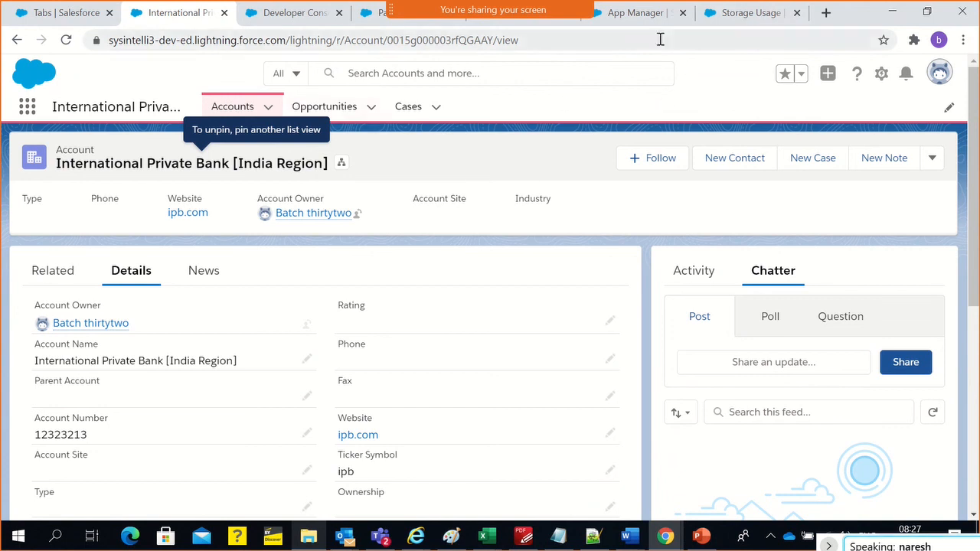
Examine the limit, used space and percent used for File Storage on the org's Storage Usage page
left_click(732, 14)
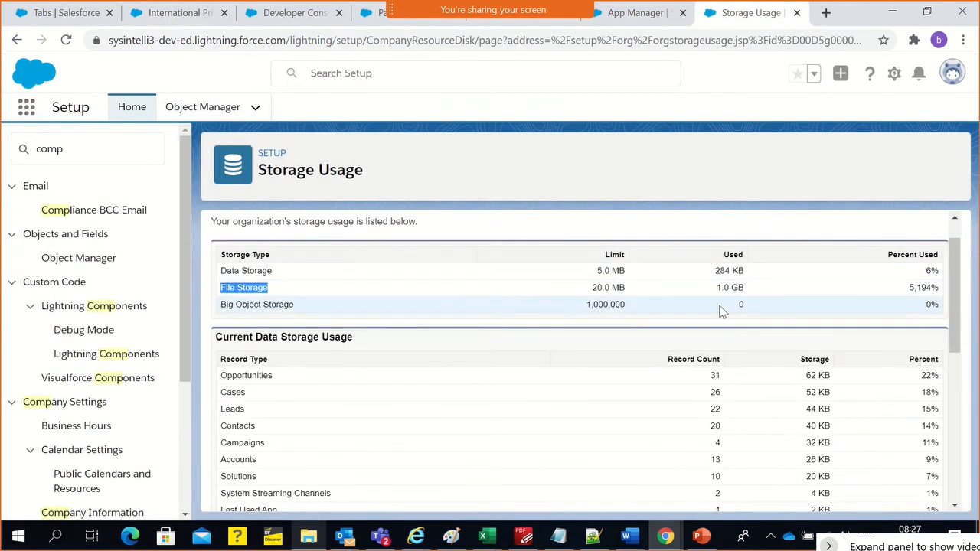
triple_click(609, 291)
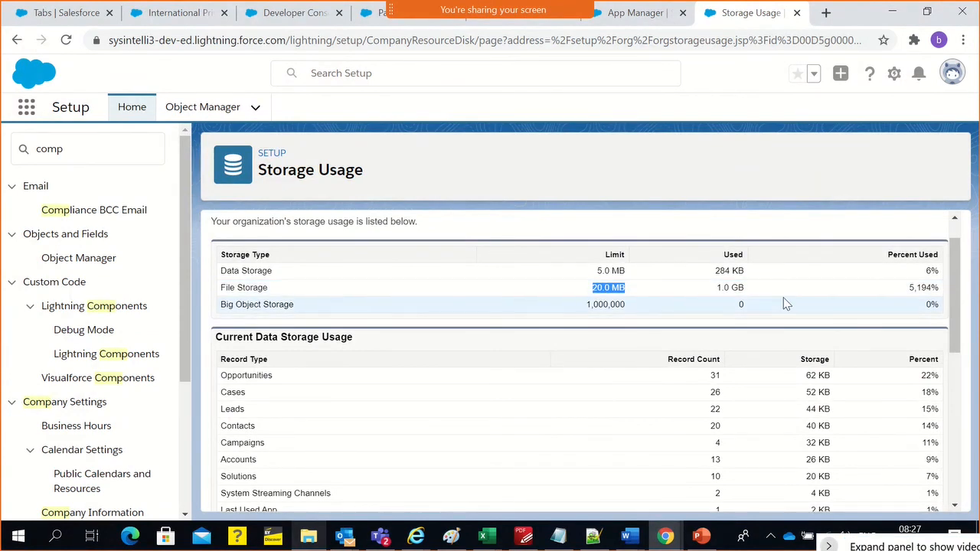
double_click(735, 257)
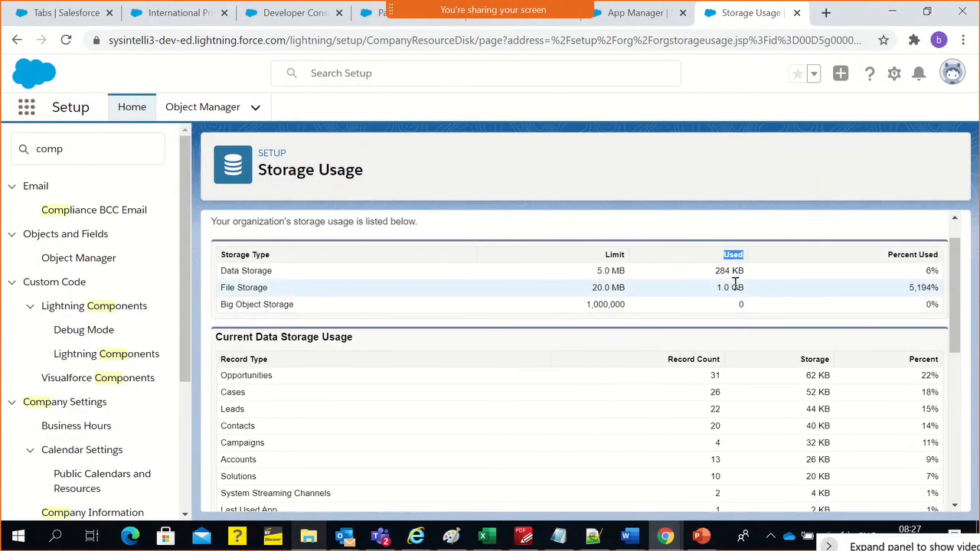
triple_click(735, 285)
double_click(602, 287)
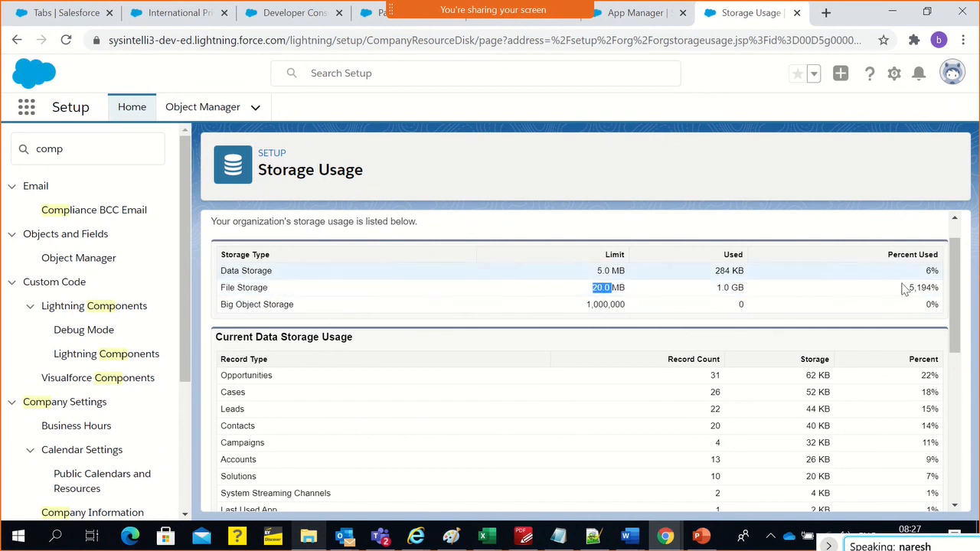
left_click_drag(909, 287, 938, 287)
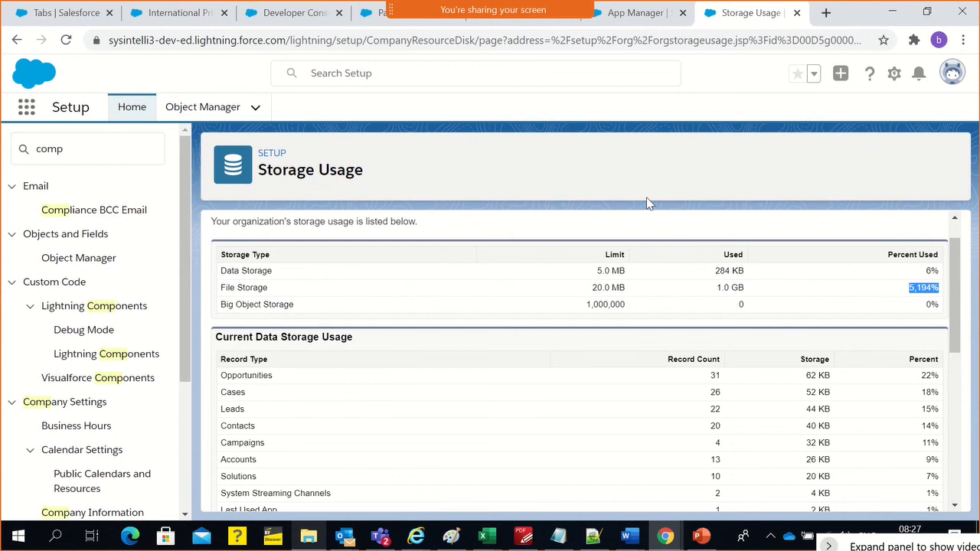
double_click(605, 304)
double_click(602, 287)
left_click_drag(603, 289, 625, 289)
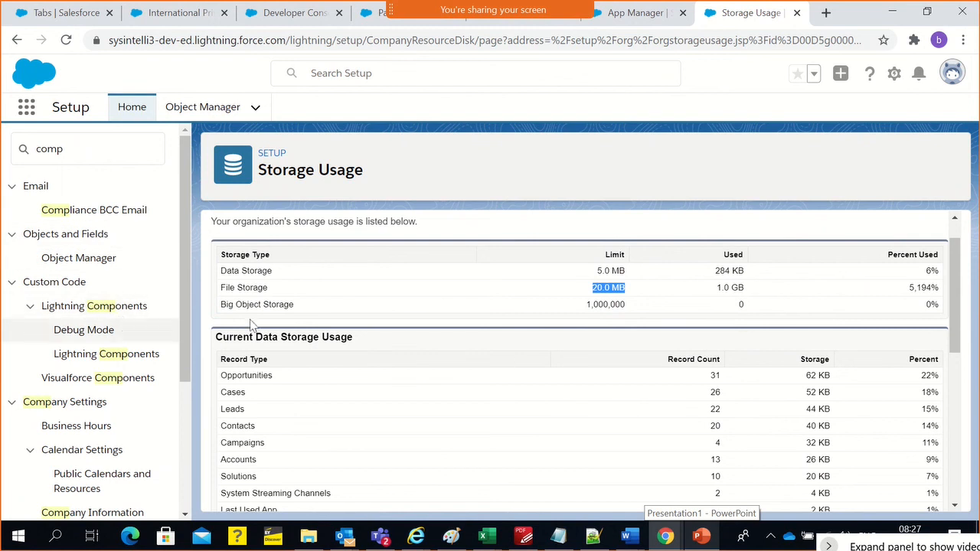
scroll(518, 359, "up", 1)
left_click(524, 294)
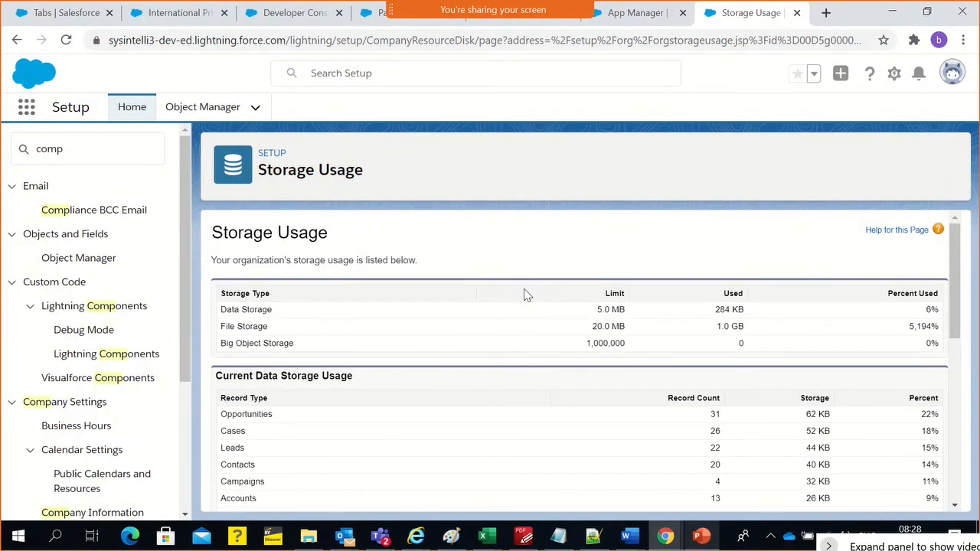
Switch to the Incognito Chrome window and inspect the error details on the New Payment Info form
left_click(666, 538)
left_click(798, 465)
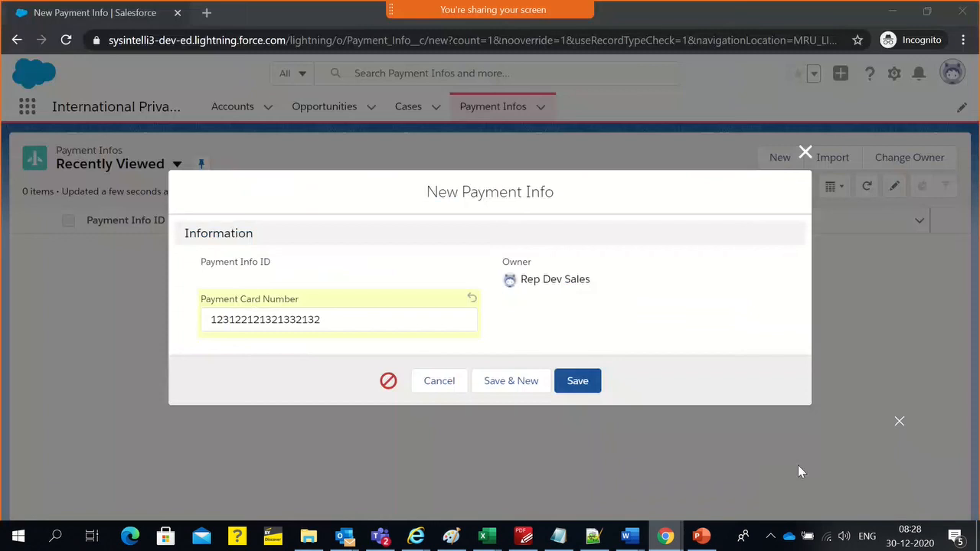
left_click(388, 380)
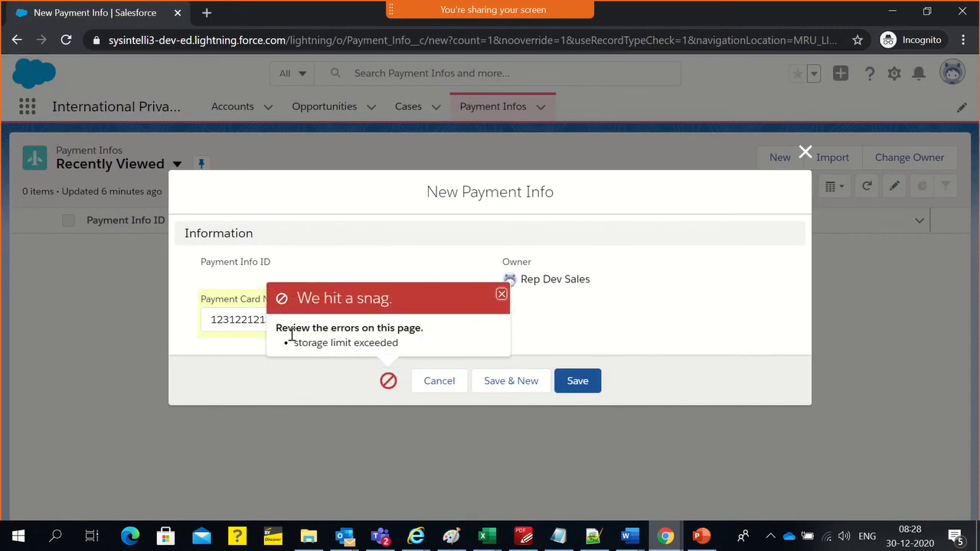
left_click_drag(291, 346, 405, 348)
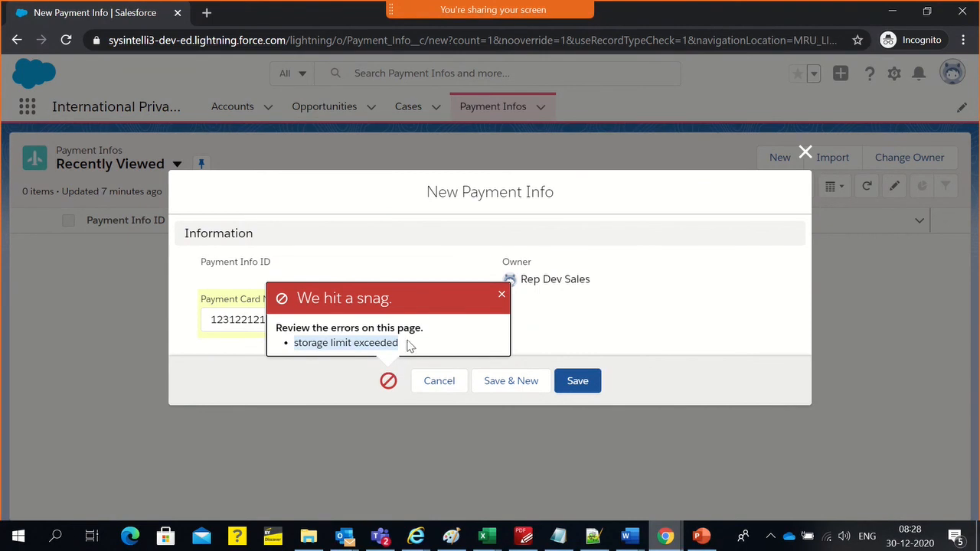
Return to the Developer Console in the main Chrome window and highlight the contentDocument object in the query
key("alt+Tab")
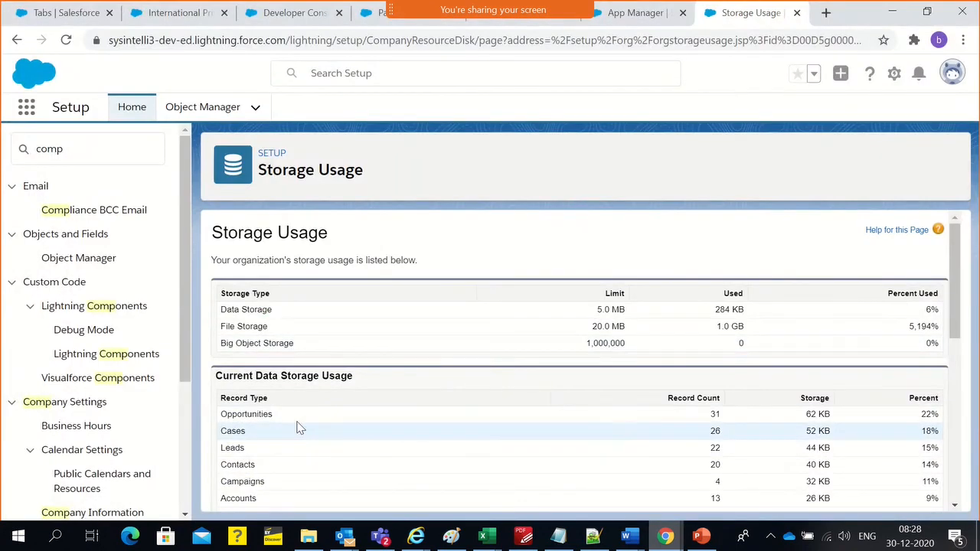
left_click(156, 17)
left_click(277, 15)
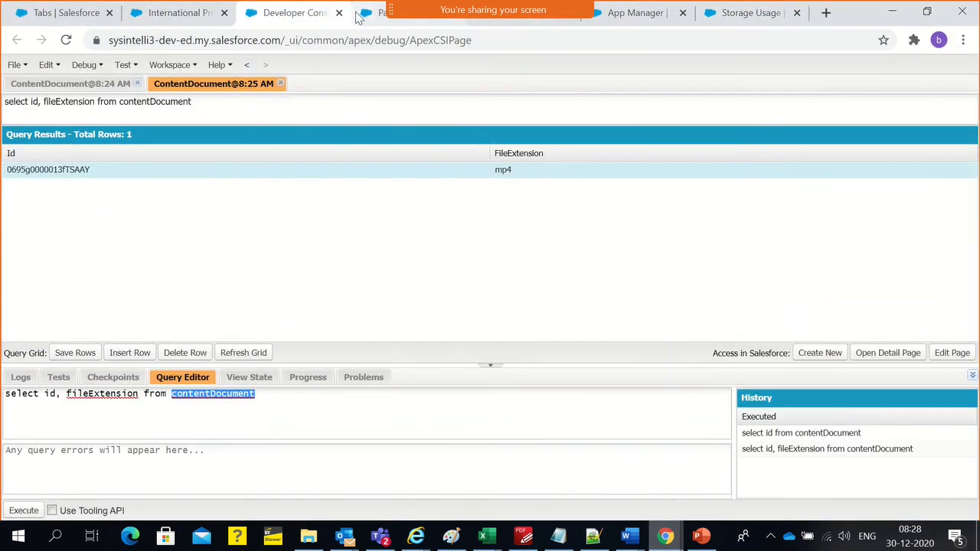
left_click(203, 404)
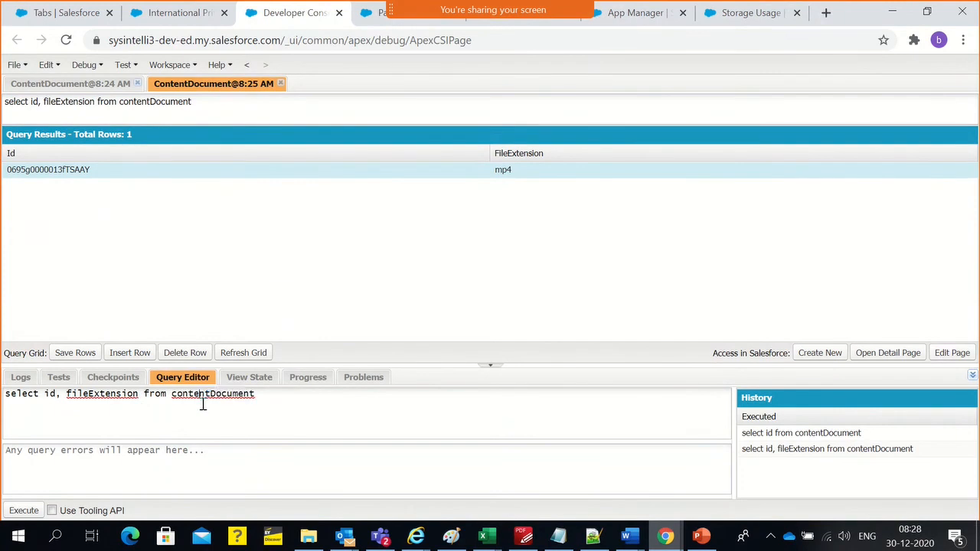
double_click(203, 402)
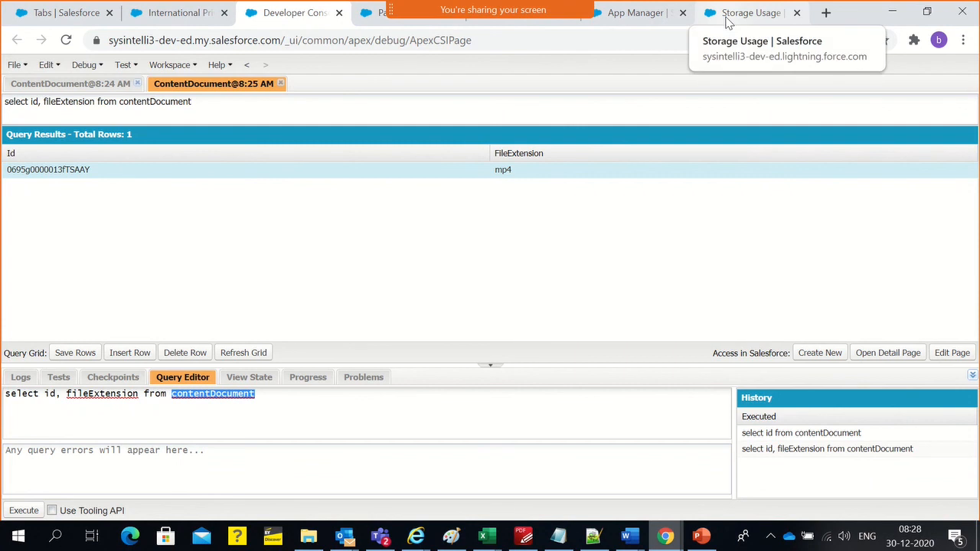
Compare the Data Storage and File Storage limits and usage on the Storage Usage page
left_click(650, 19)
left_click(723, 16)
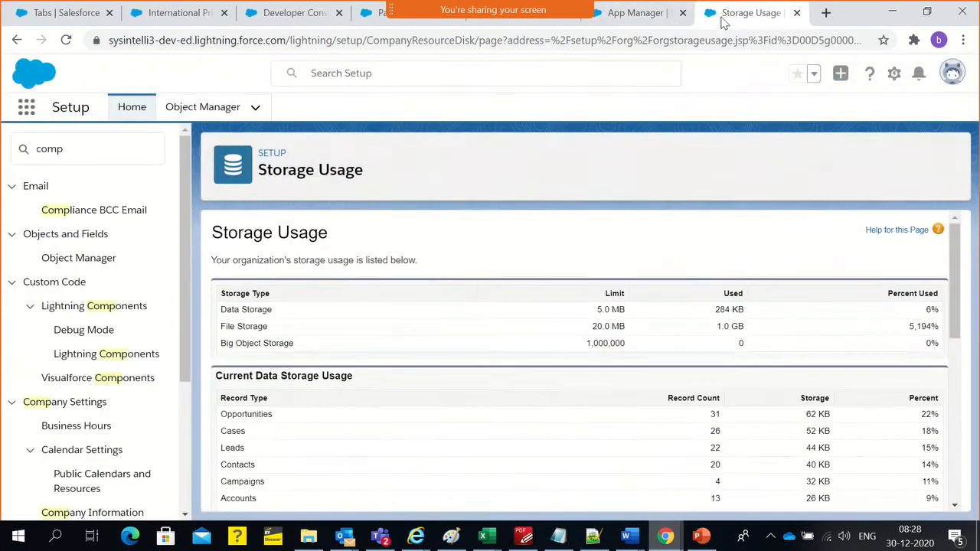
triple_click(237, 329)
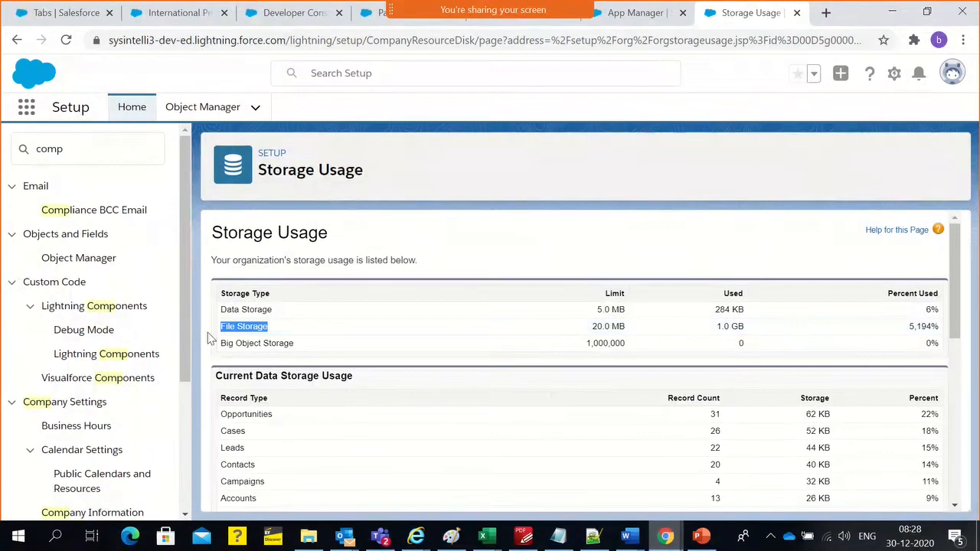
triple_click(237, 309)
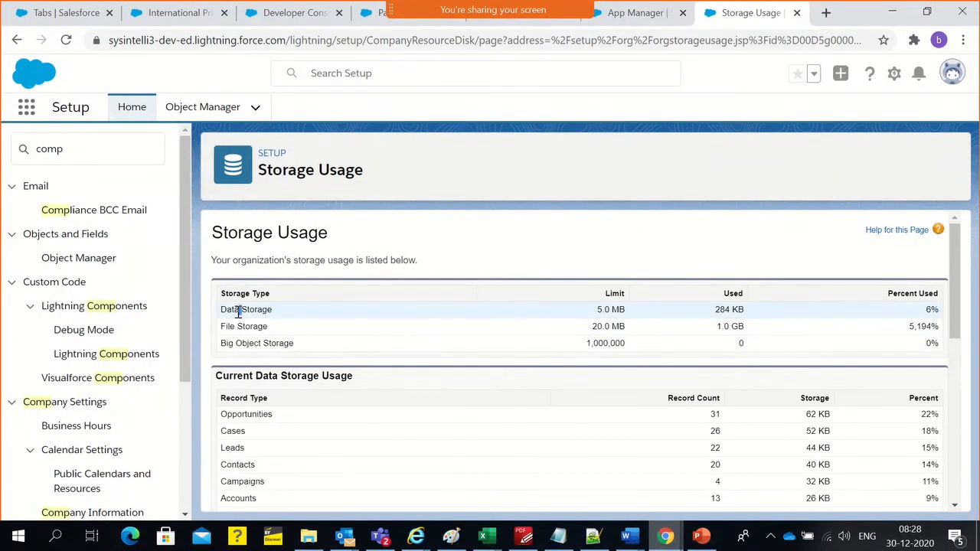
double_click(603, 310)
left_click(935, 309)
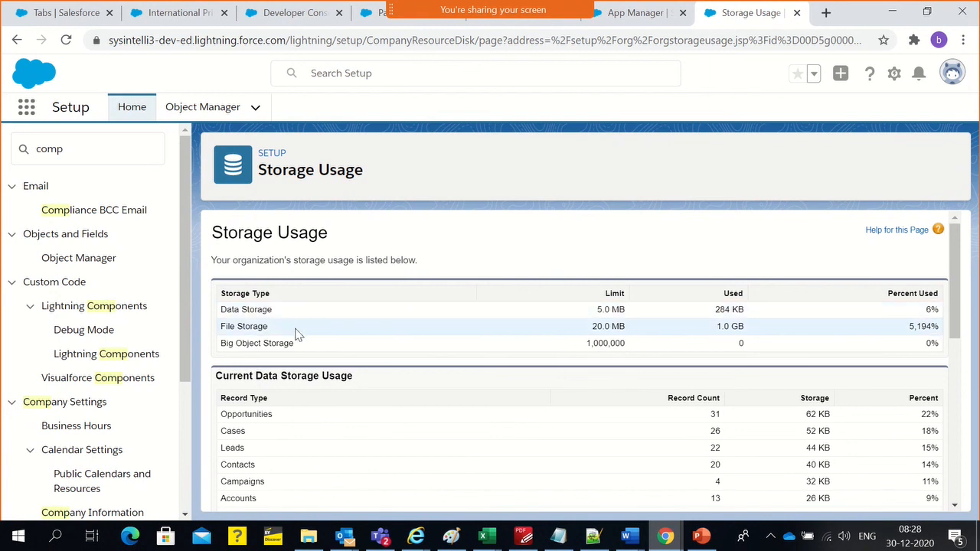
triple_click(250, 327)
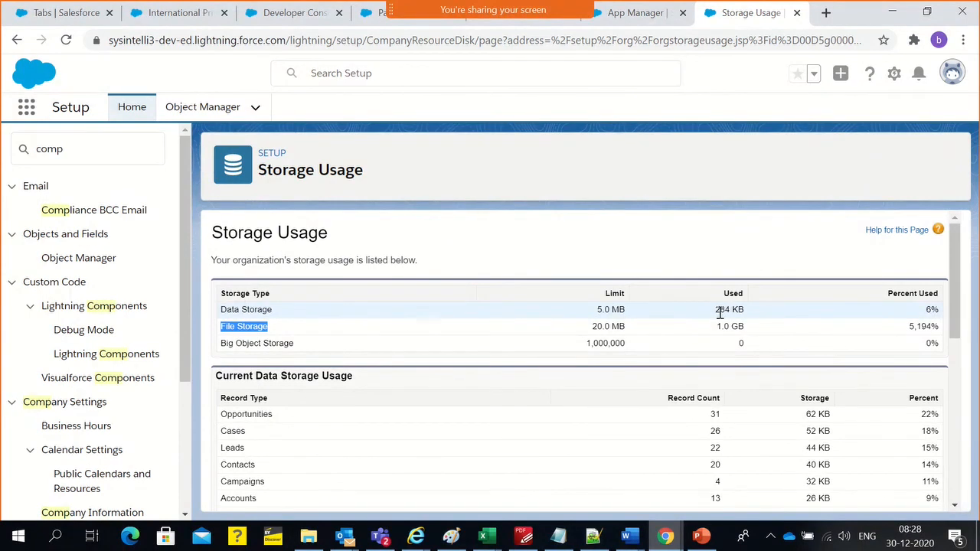
left_click_drag(717, 309, 763, 319)
triple_click(743, 334)
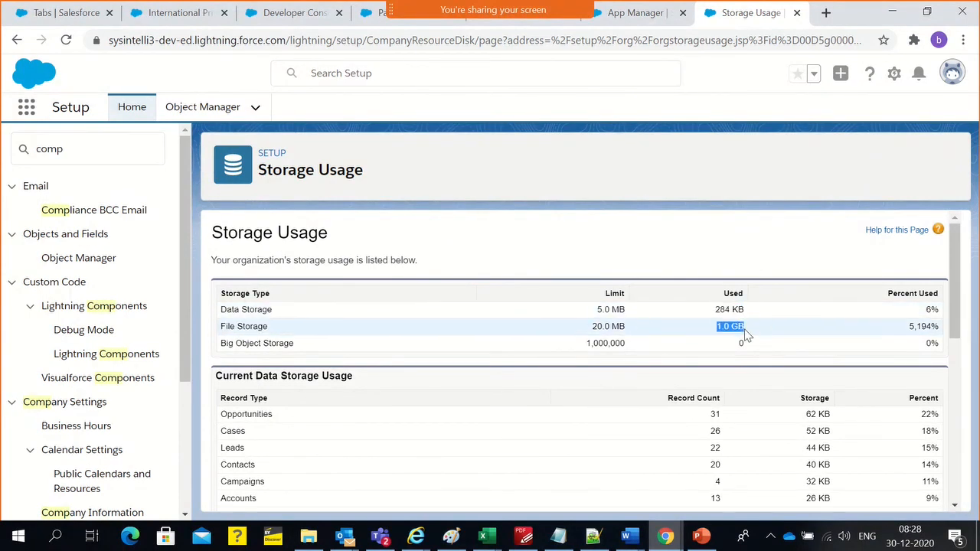
left_click_drag(593, 327, 626, 328)
left_click(482, 267)
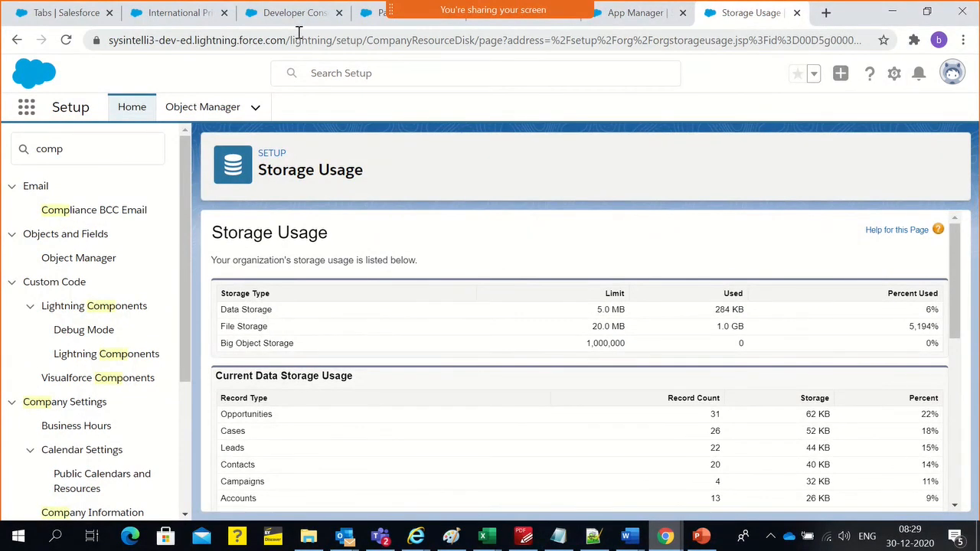
Review the Storage Usage page again, highlighting the Data Storage limit and the full Data Storage and File Storage rows
left_click(623, 23)
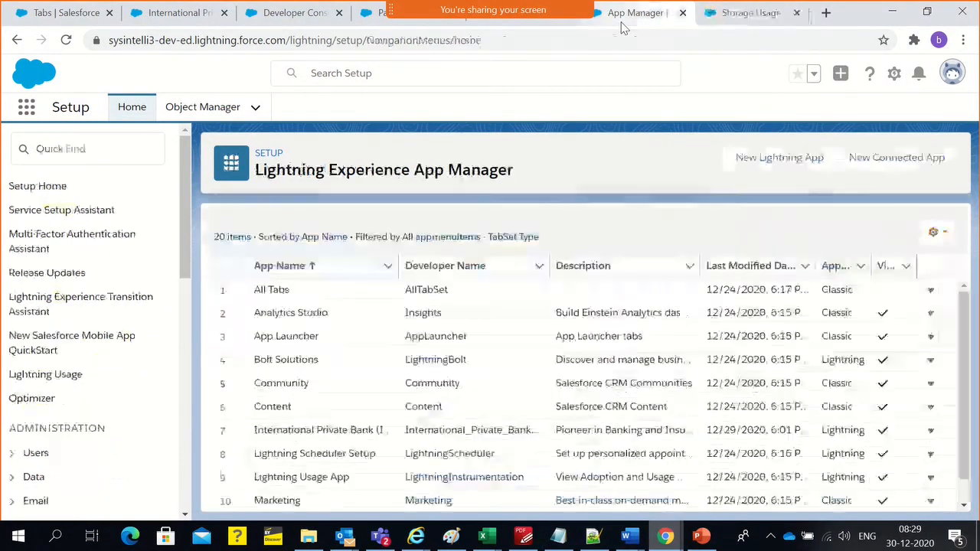
left_click(703, 23)
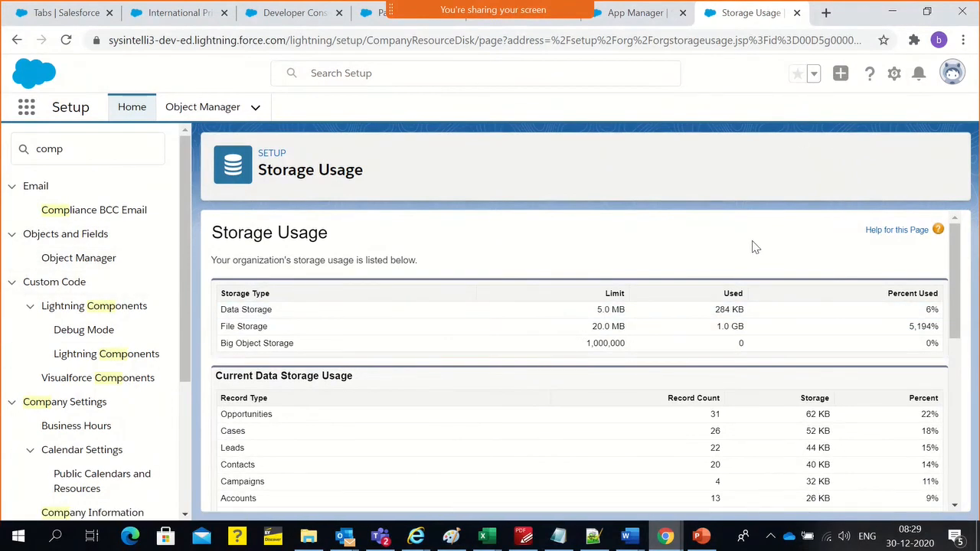
left_click(69, 144)
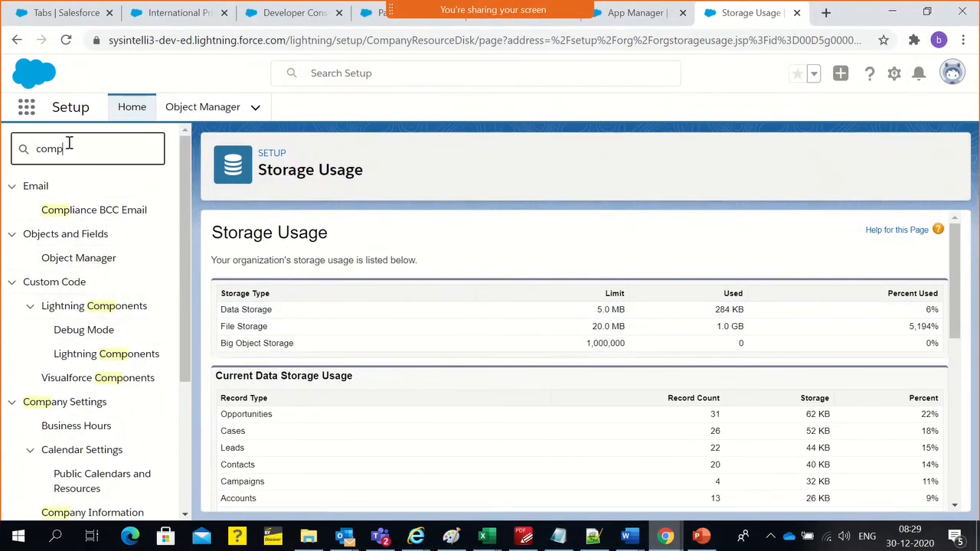
scroll(65, 245, "down", 1)
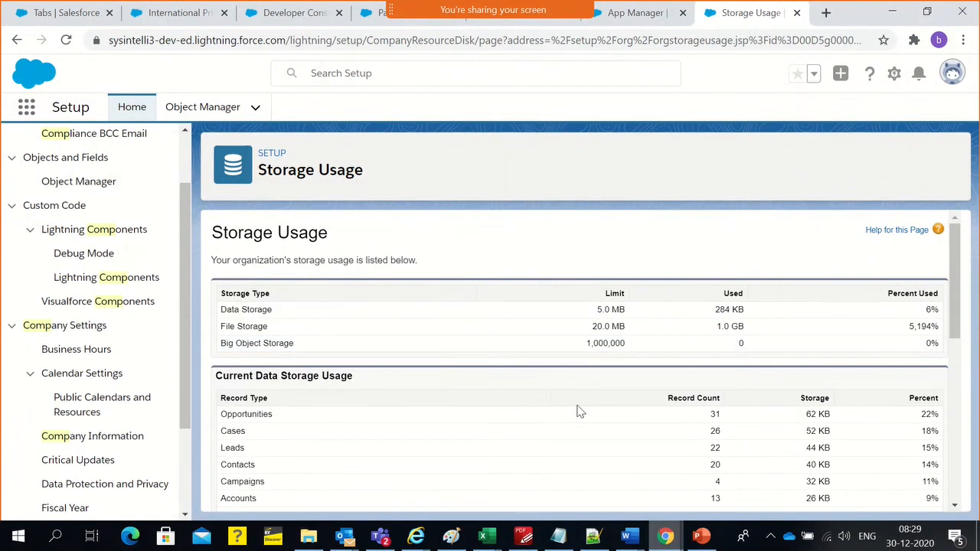
triple_click(279, 175)
scroll(680, 288, "down", 1)
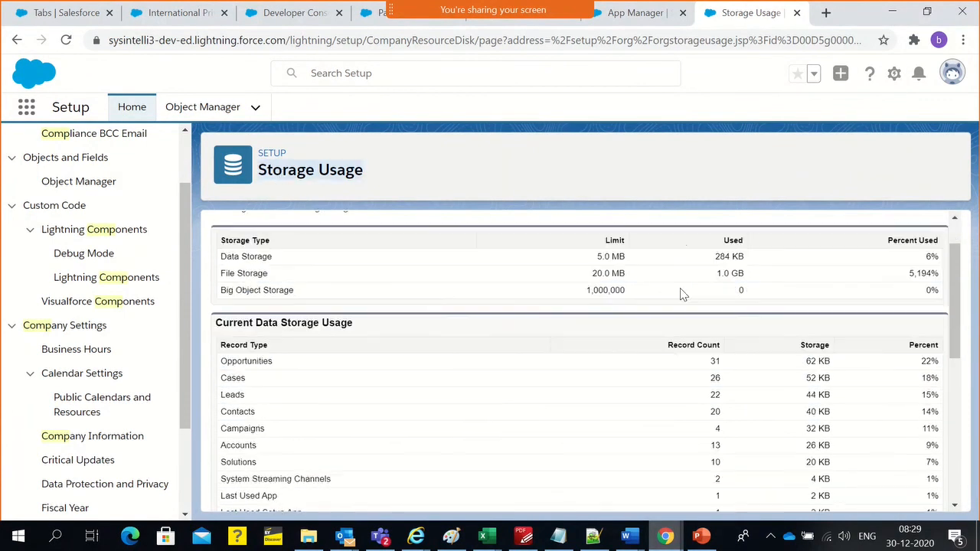
scroll(684, 304, "up", 1)
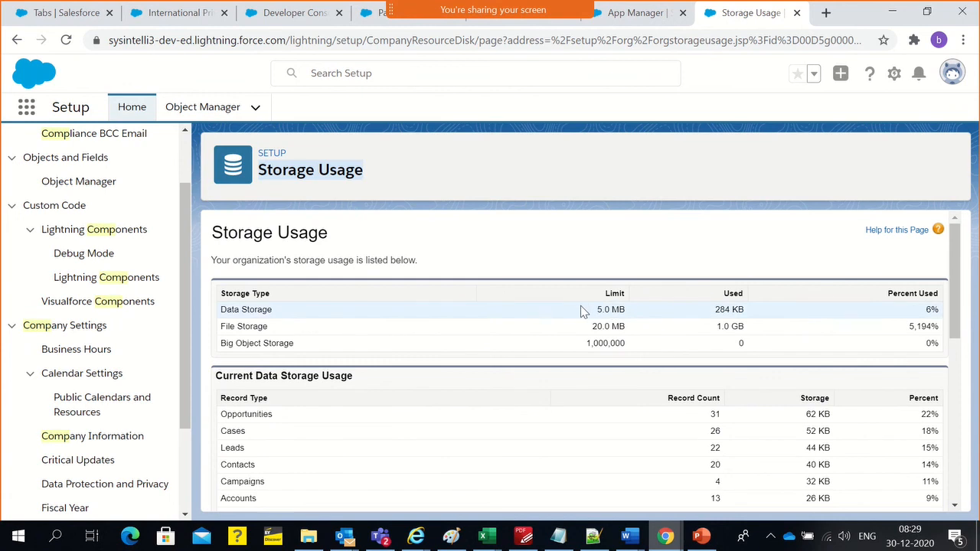
left_click_drag(595, 310, 613, 314)
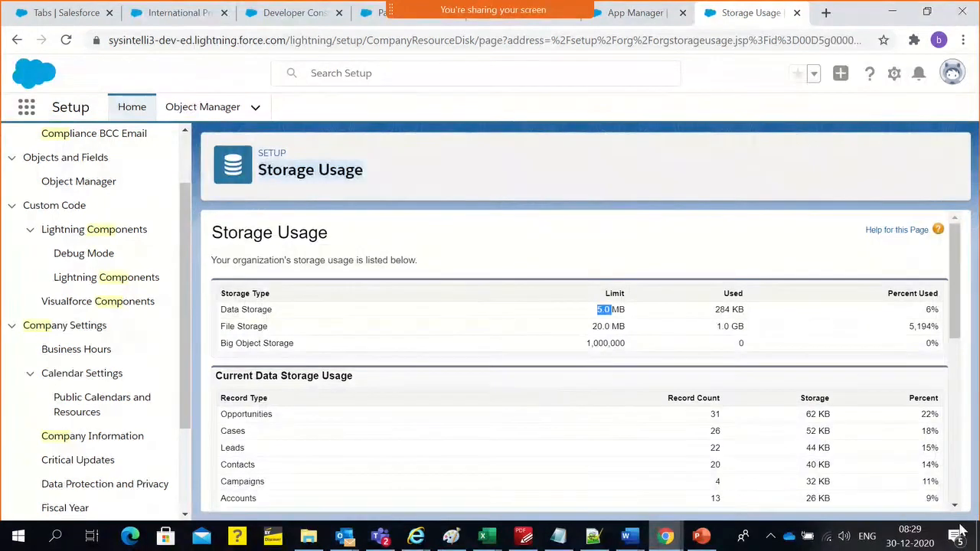
left_click(502, 257)
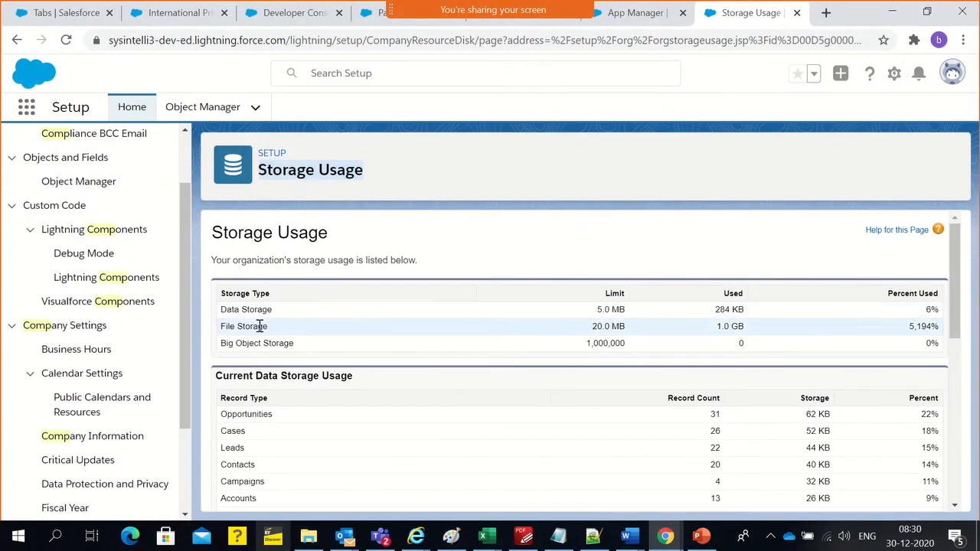
left_click_drag(218, 310, 943, 329)
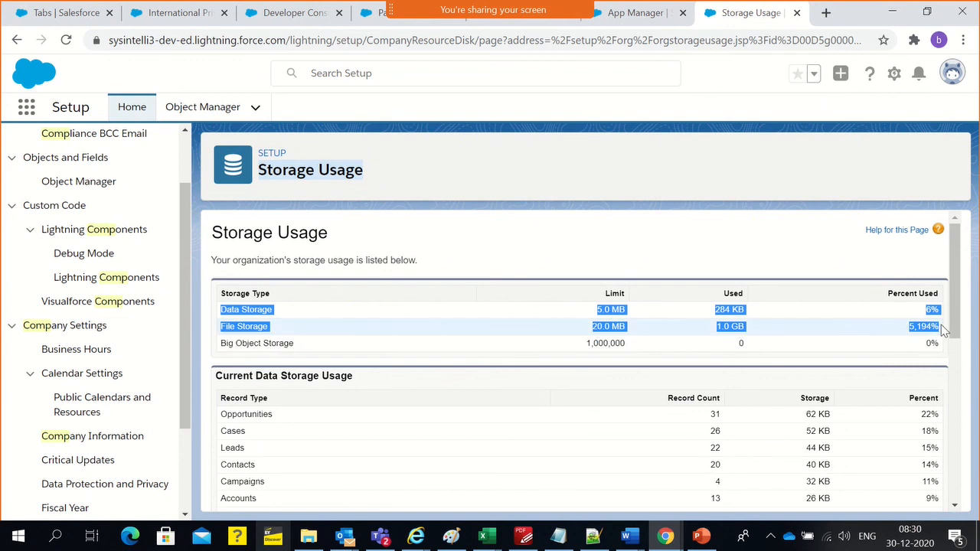
left_click(696, 334)
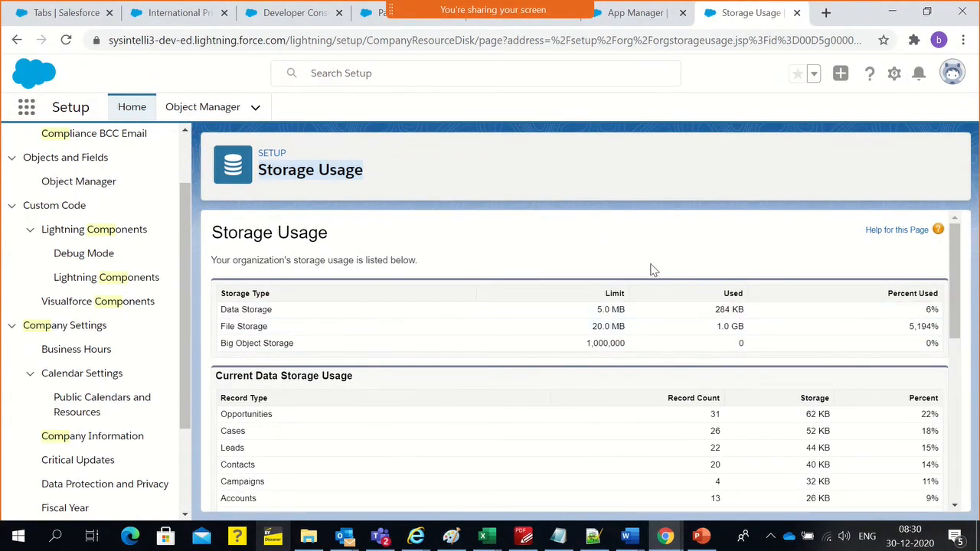
Return to the Developer Console and delete the mp4 row from the ContentDocument query results
left_click(629, 13)
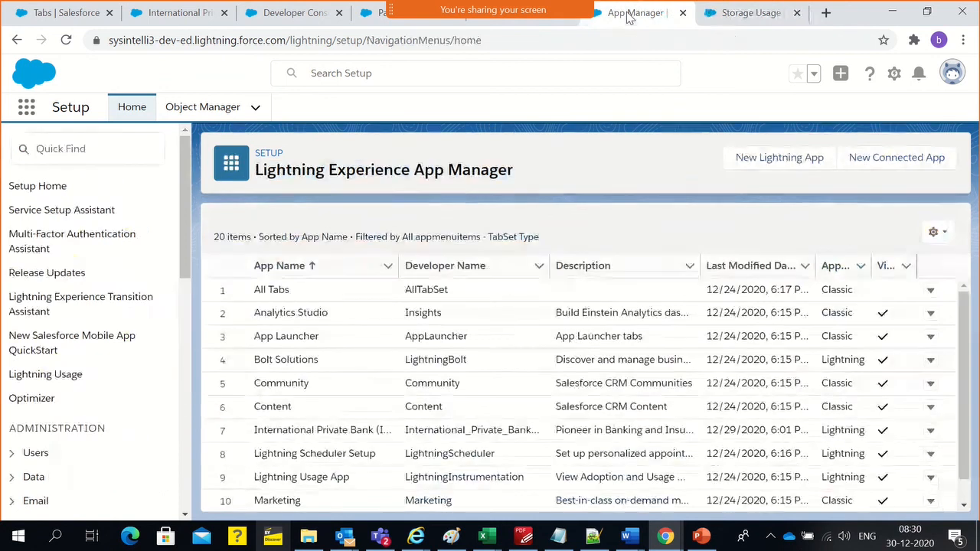
left_click(747, 20)
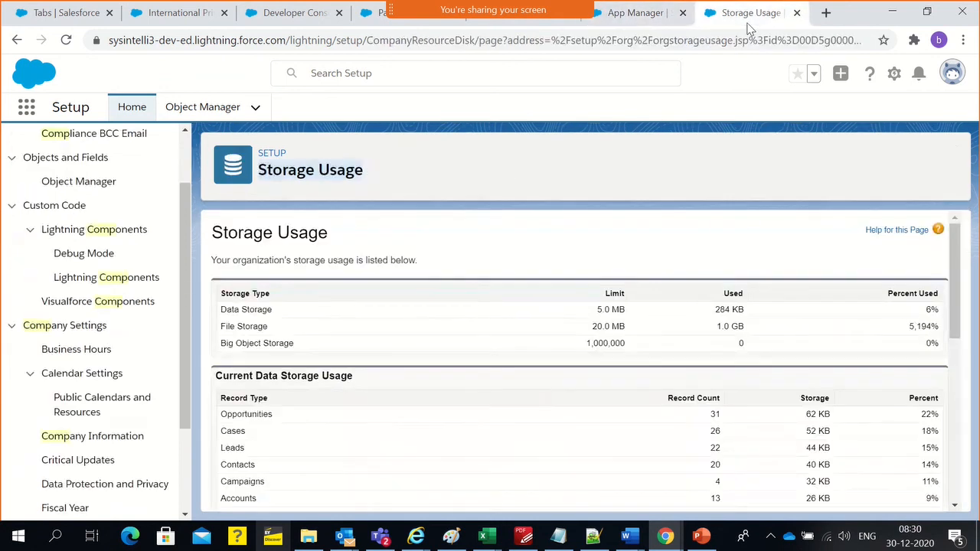
left_click(499, 26)
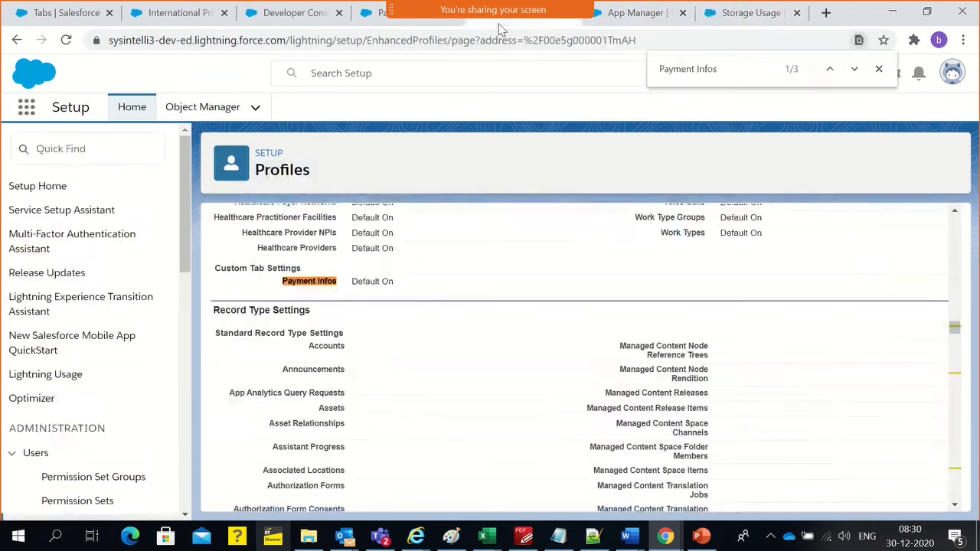
left_click(285, 17)
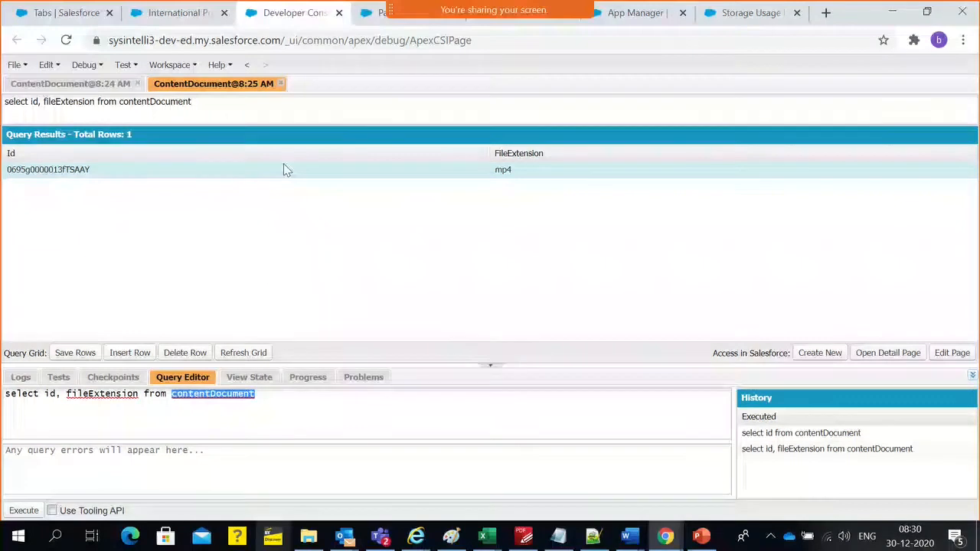
left_click(34, 514)
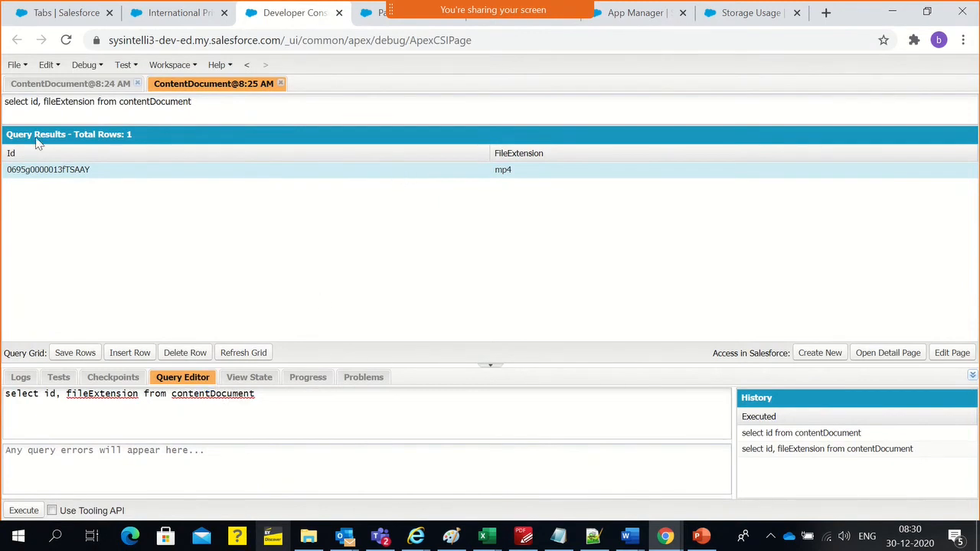
left_click(186, 355)
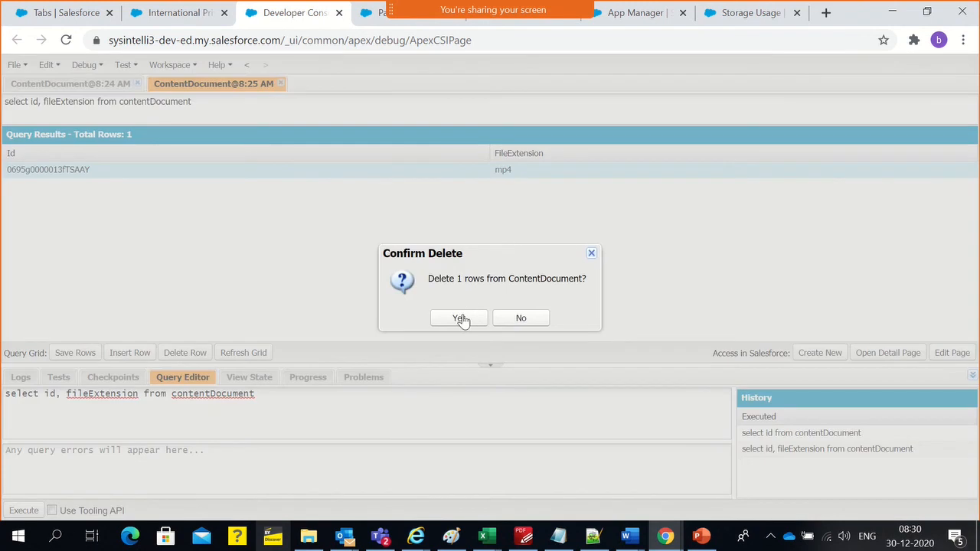
left_click(460, 319)
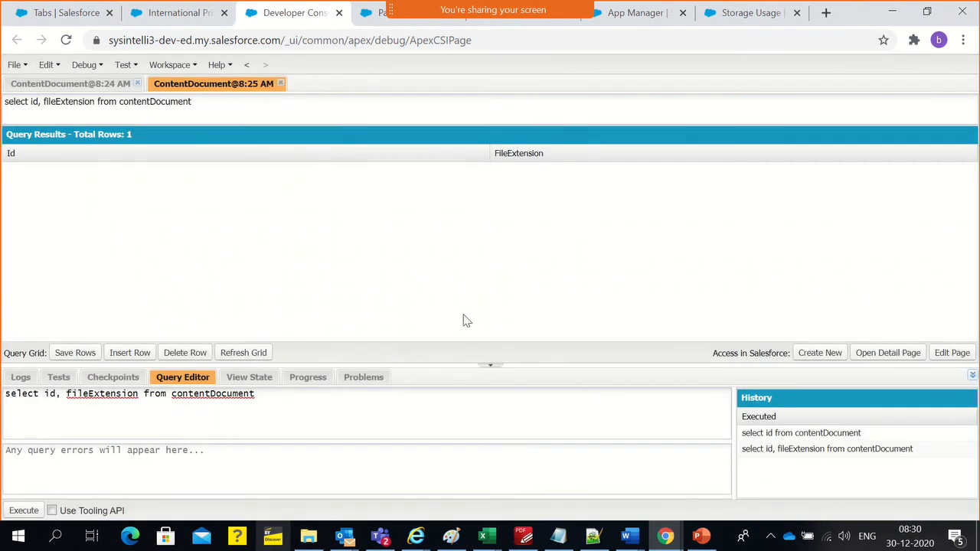
Reload the Storage Usage page and recheck the File Storage usage
left_click(746, 14)
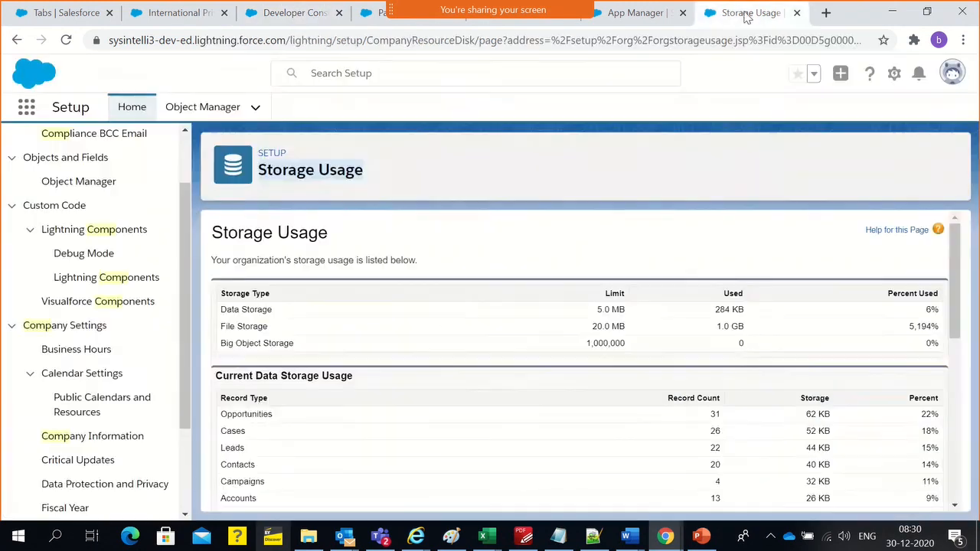
left_click(578, 37)
key("Return")
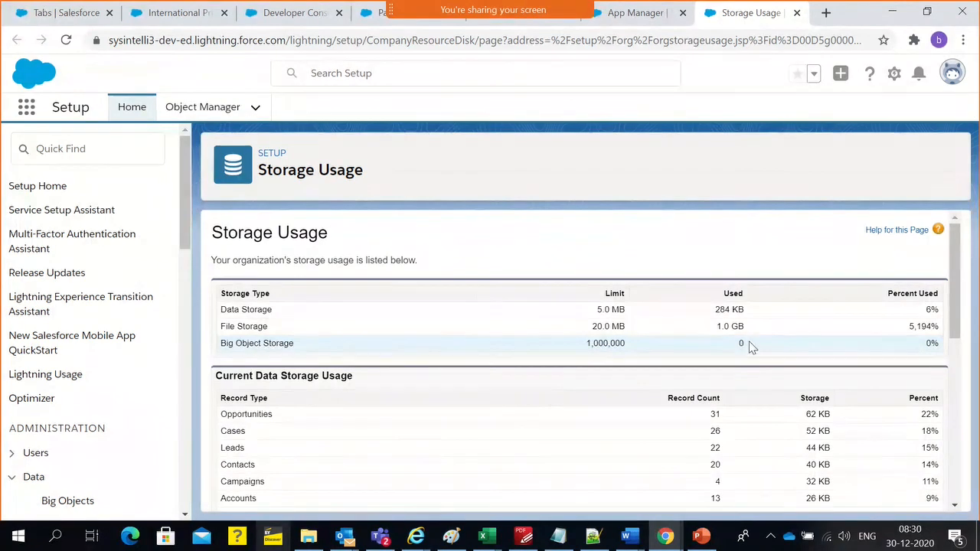
left_click(630, 15)
left_click(711, 15)
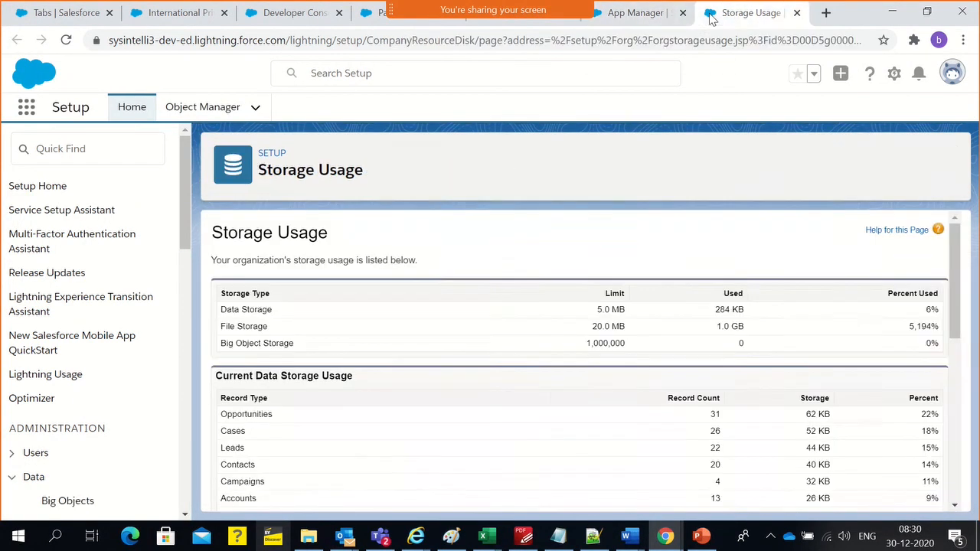
Refresh the ContentDocument query results in the Developer Console to check for remaining files
left_click(292, 12)
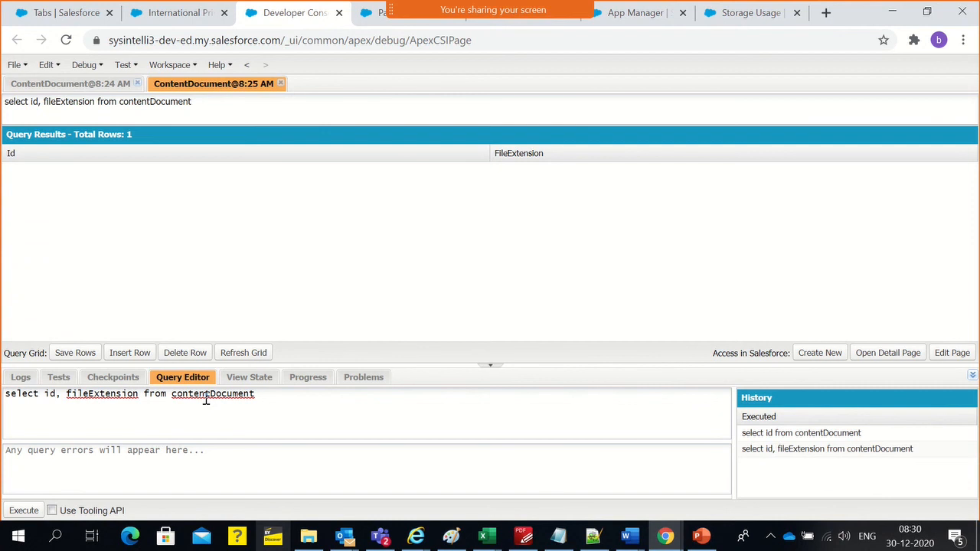
double_click(208, 395)
left_click(245, 355)
left_click(37, 514)
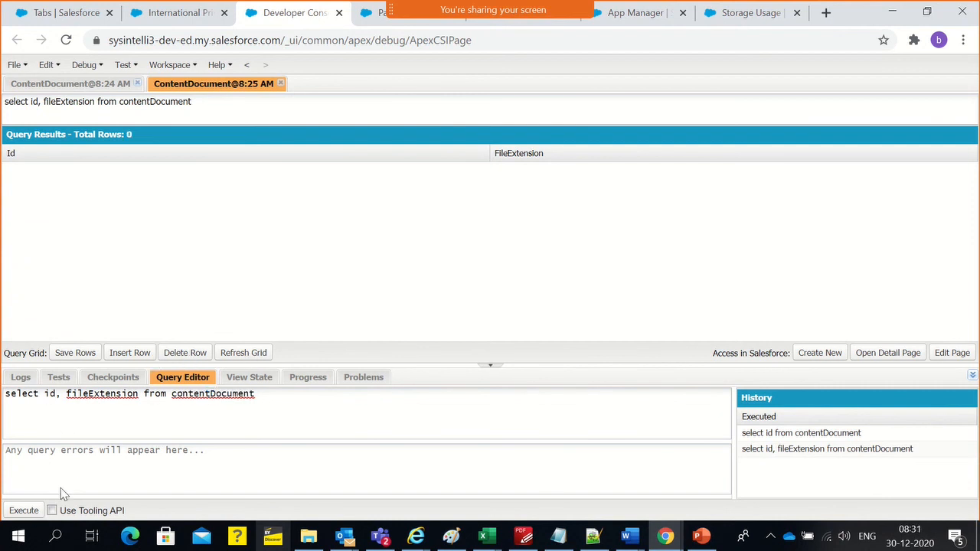
Change the queried object to contentVersion and run "select id, fileExtension from contentVersion"
double_click(230, 394)
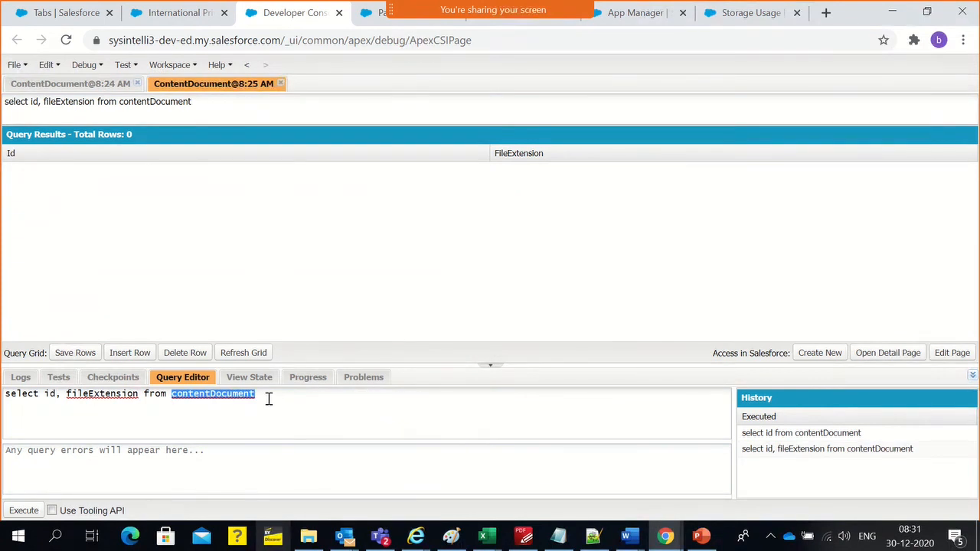
left_click_drag(265, 396, 216, 397)
type("Versi")
left_click(21, 511)
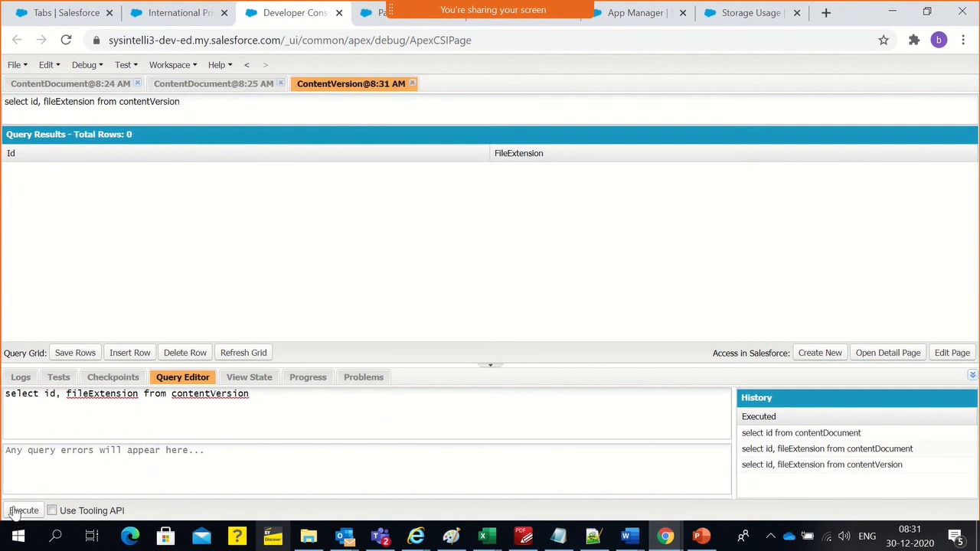
Try to query only the id field from the chatter object and from chatterpost
double_click(186, 394)
double_click(82, 395)
double_click(184, 393)
type("c")
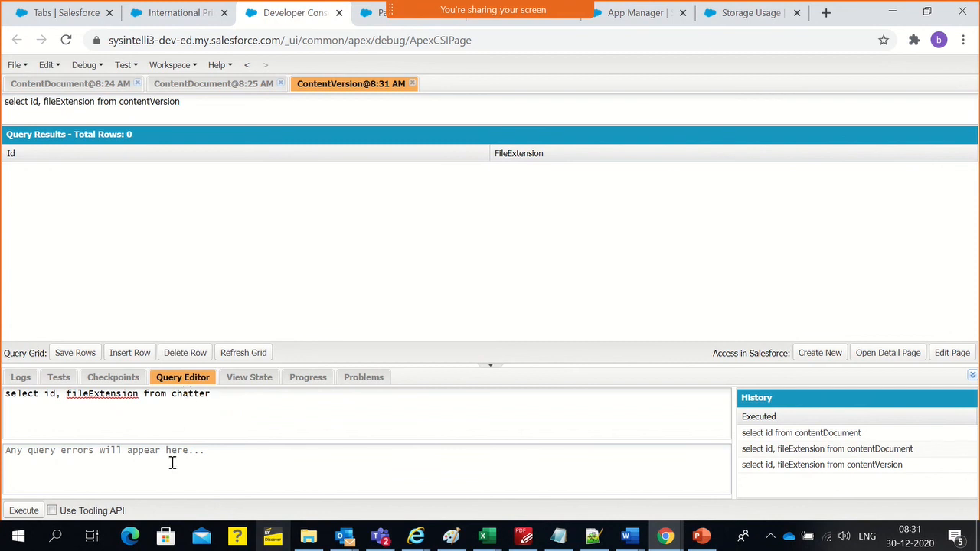
double_click(102, 394)
key("BackSpace")
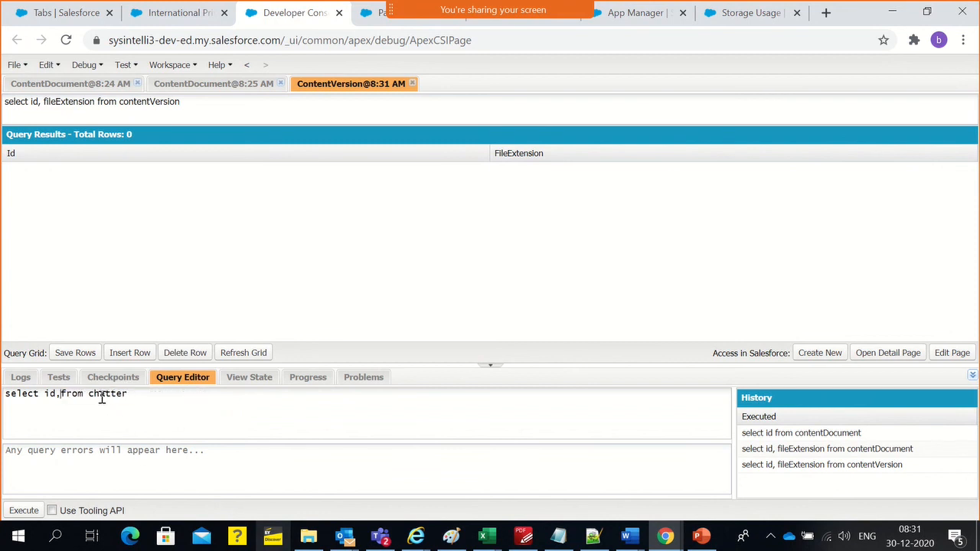
key("BackSpace")
key("BackSpace")
left_click(16, 512)
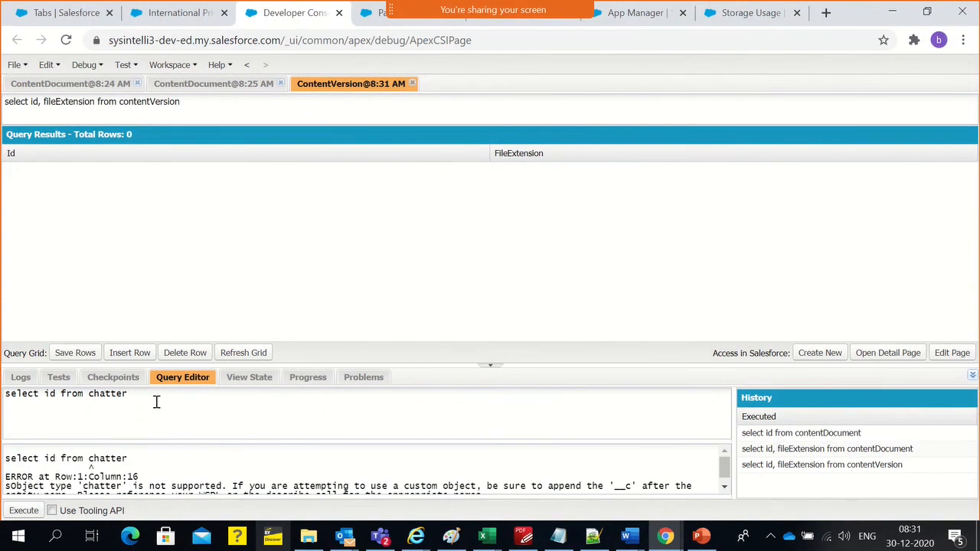
type("post")
left_click(23, 511)
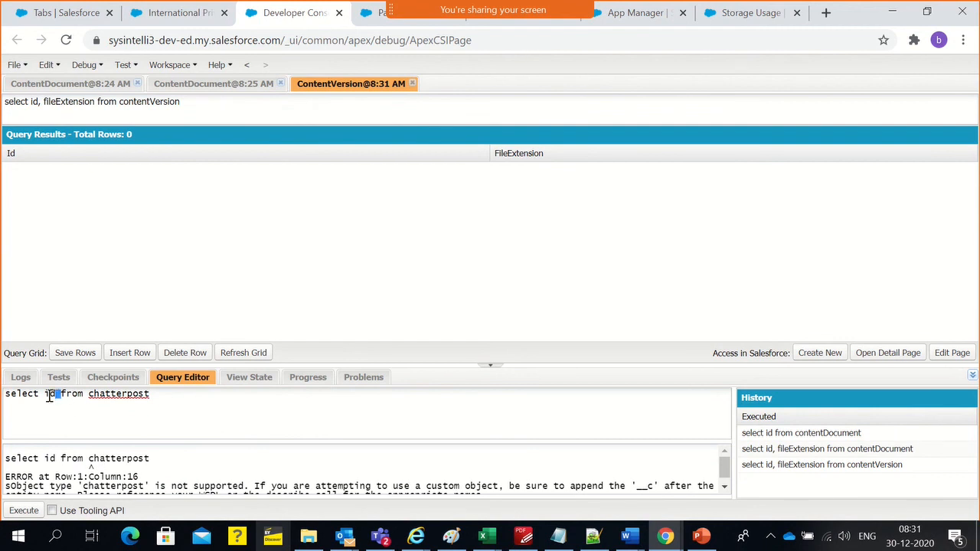
Try running the query "select post from chatter"
left_click_drag(48, 396, 44, 394)
type("post")
left_click_drag(134, 396, 192, 396)
key("BackSpace")
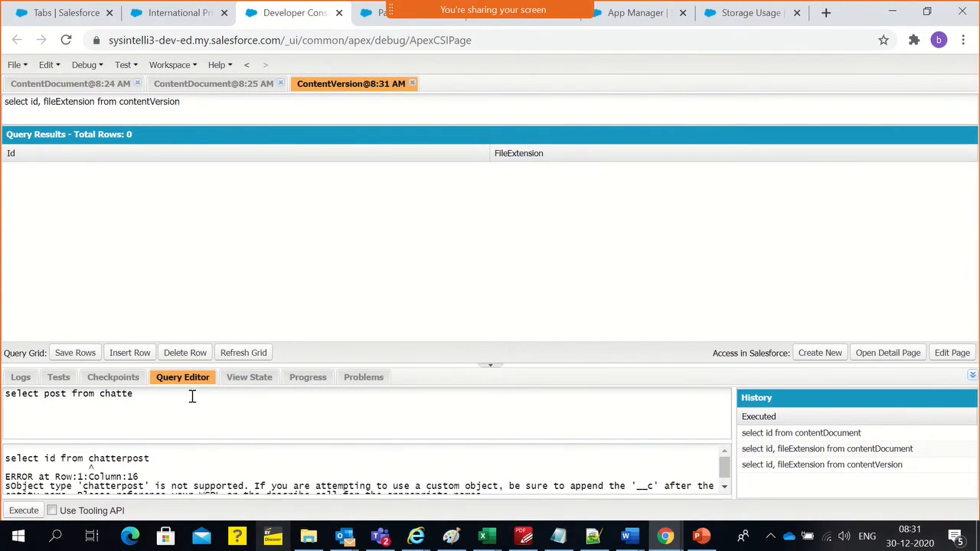
left_click(24, 510)
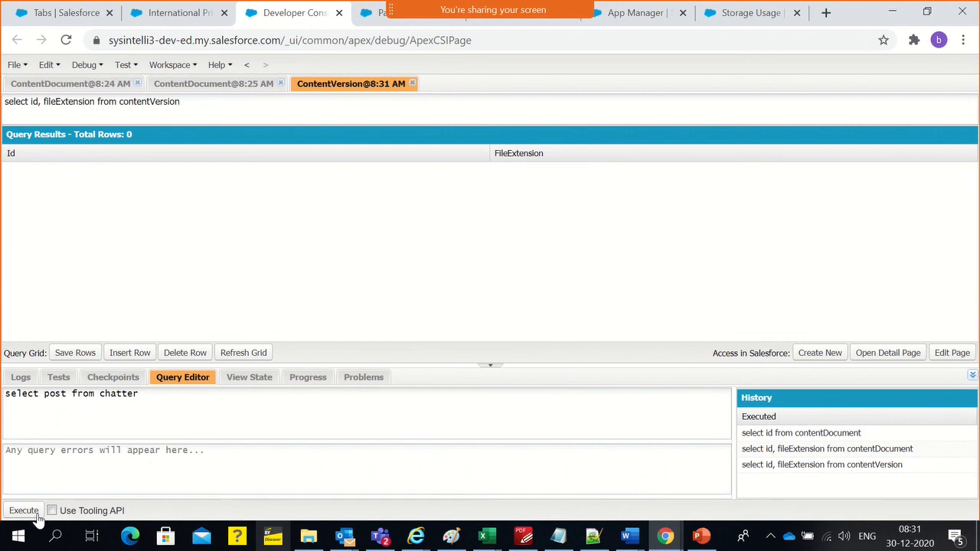
Try to query the Feed object, selecting the post field and then the id field
double_click(125, 399)
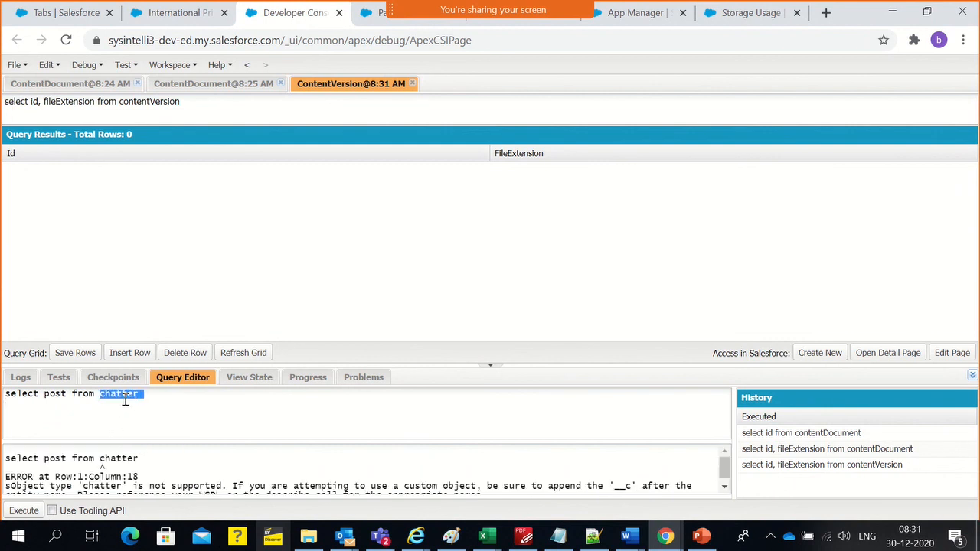
type("Feed")
left_click(24, 510)
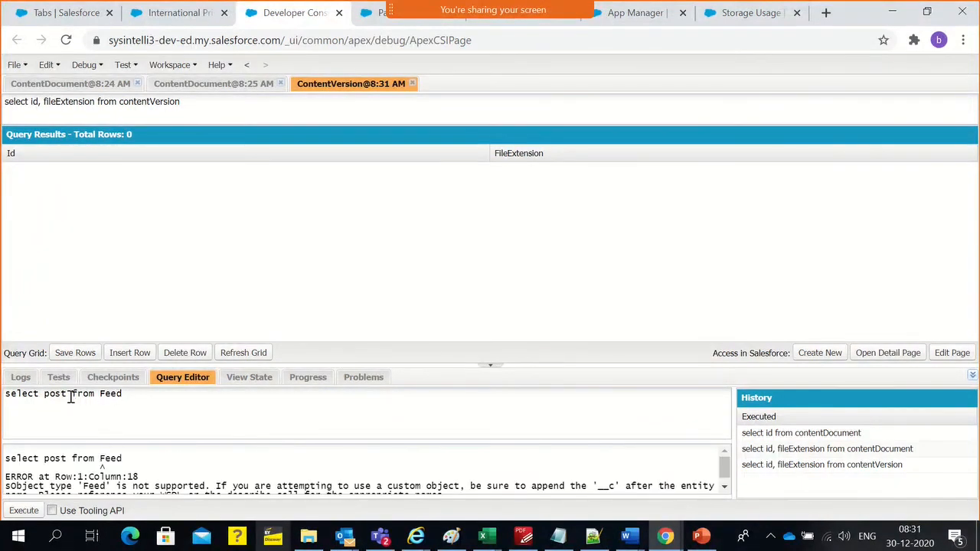
left_click_drag(69, 395, 52, 396)
type("id")
left_click(11, 512)
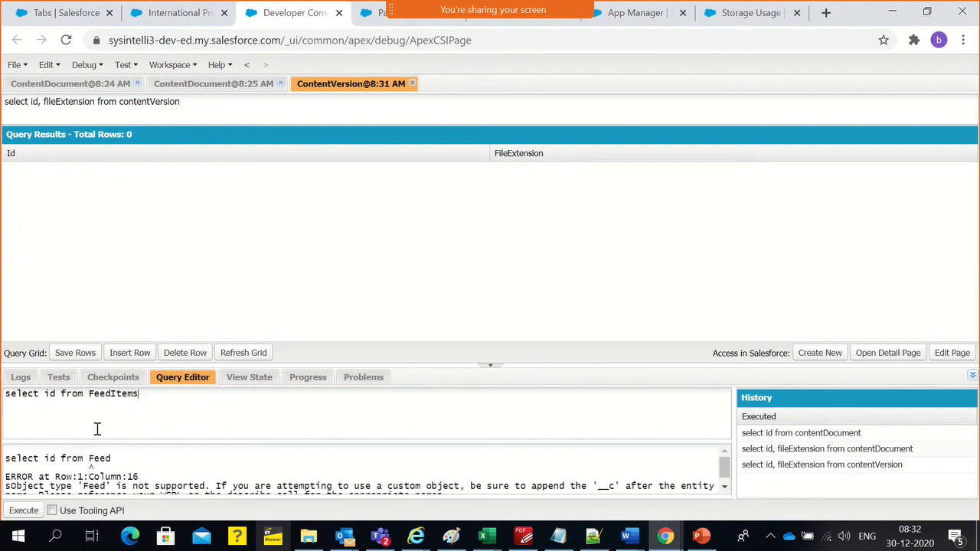
Run the query "select id from FeedItem" and delete the returned FeedItem row
key("BackSpace")
left_click(25, 510)
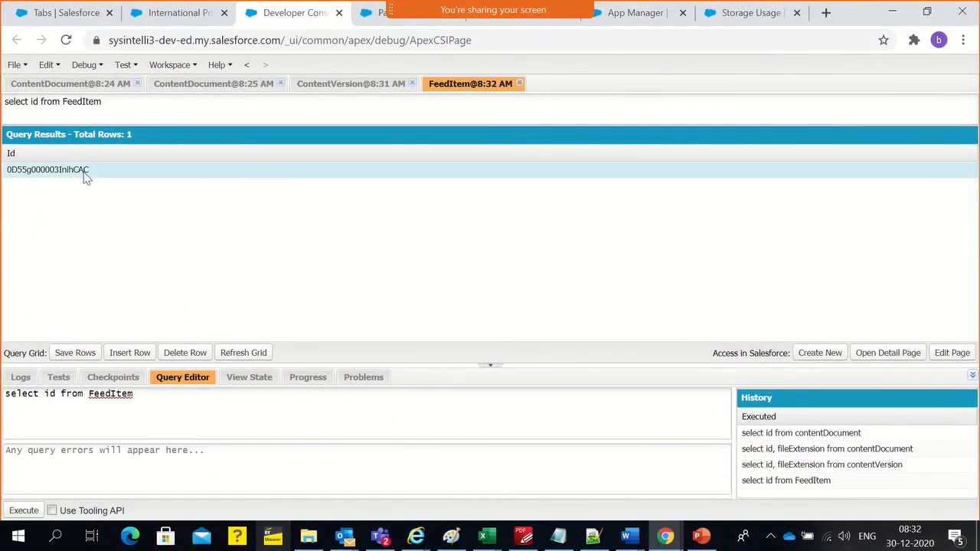
left_click(188, 354)
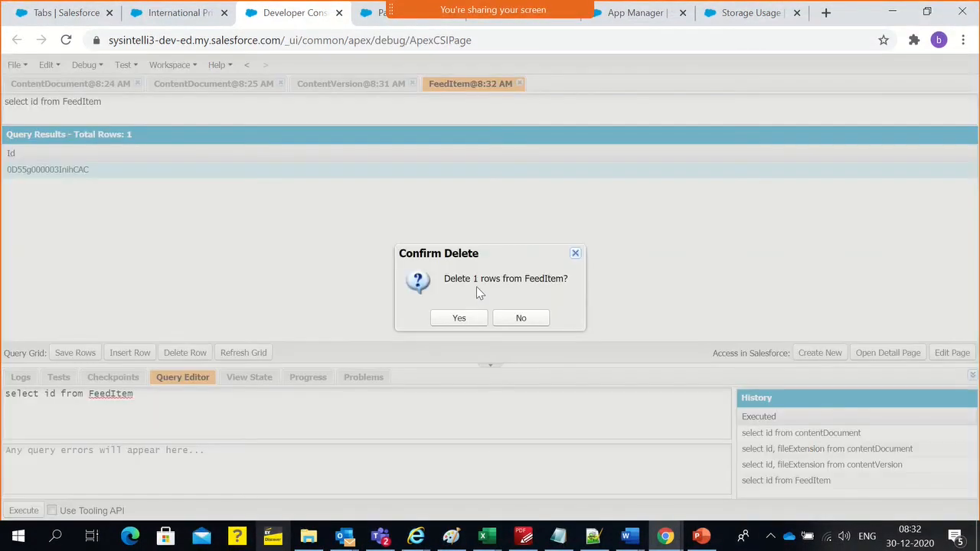
left_click(459, 318)
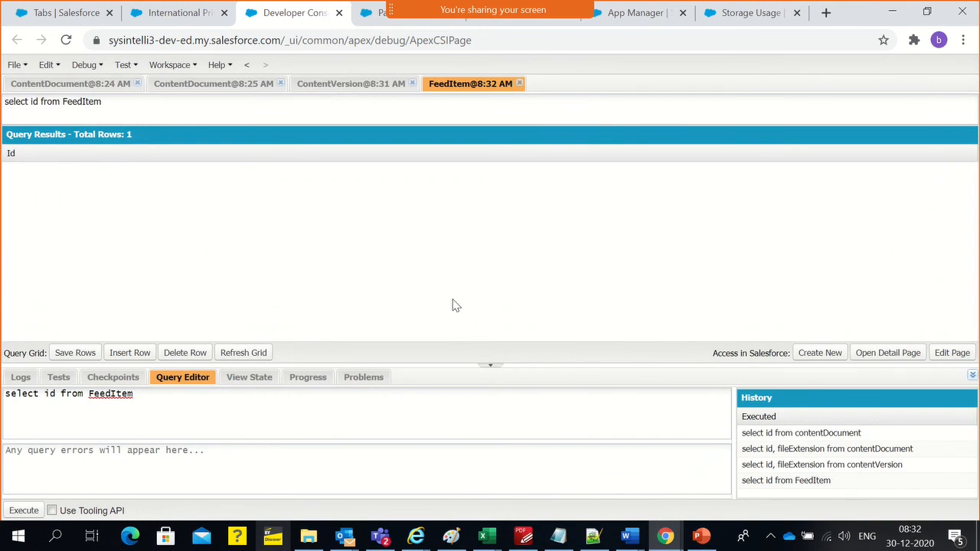
Reload the Storage Usage page and check the used amount and percentage for File Storage
left_click(161, 25)
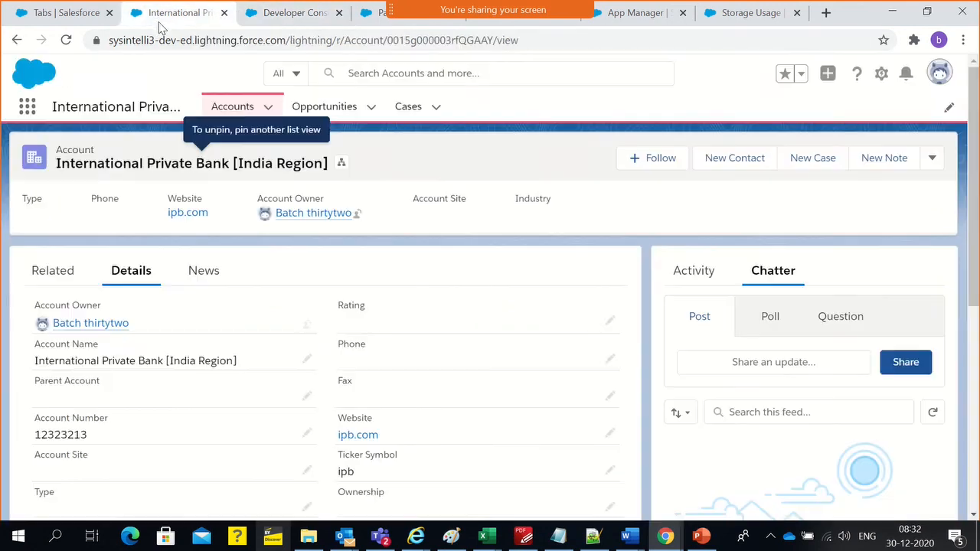
left_click(695, 23)
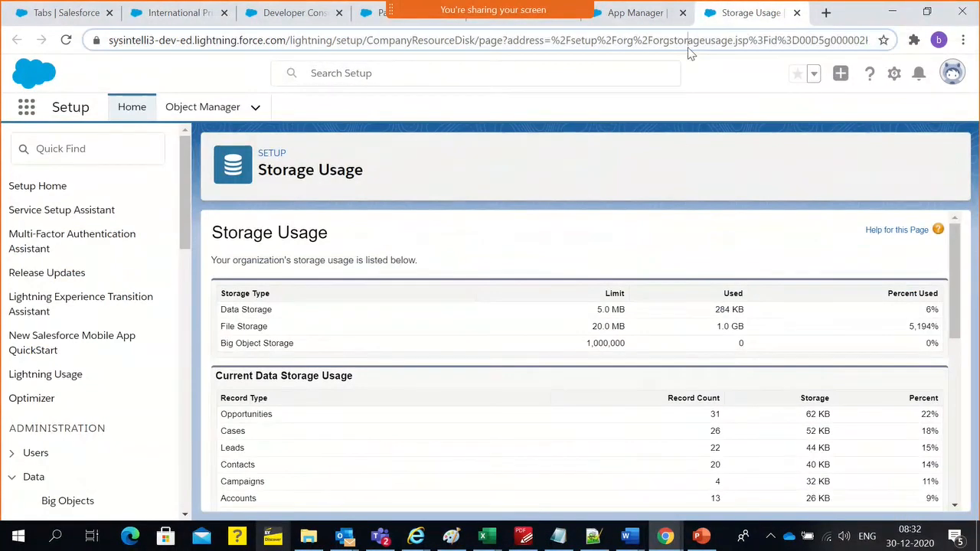
left_click(687, 46)
key("Return")
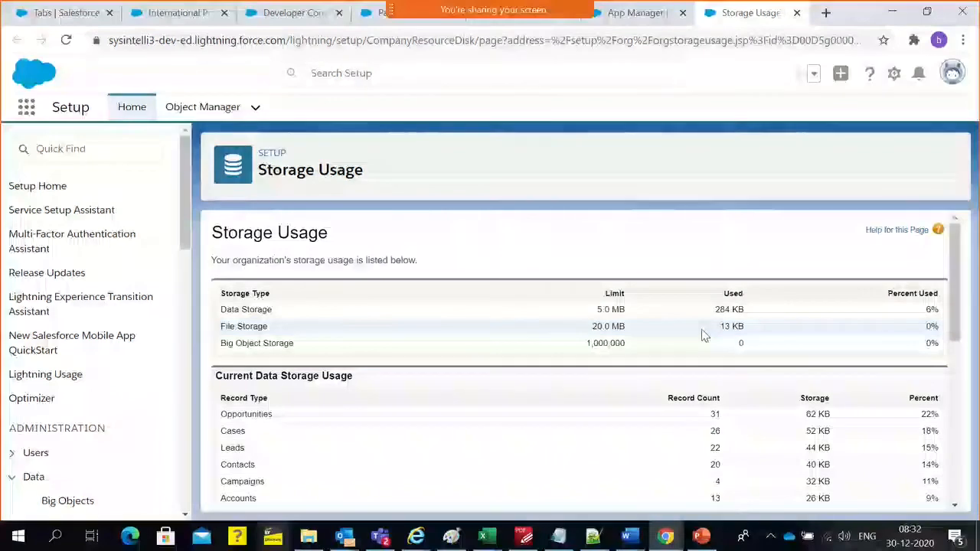
left_click_drag(966, 343, 725, 327)
double_click(722, 328)
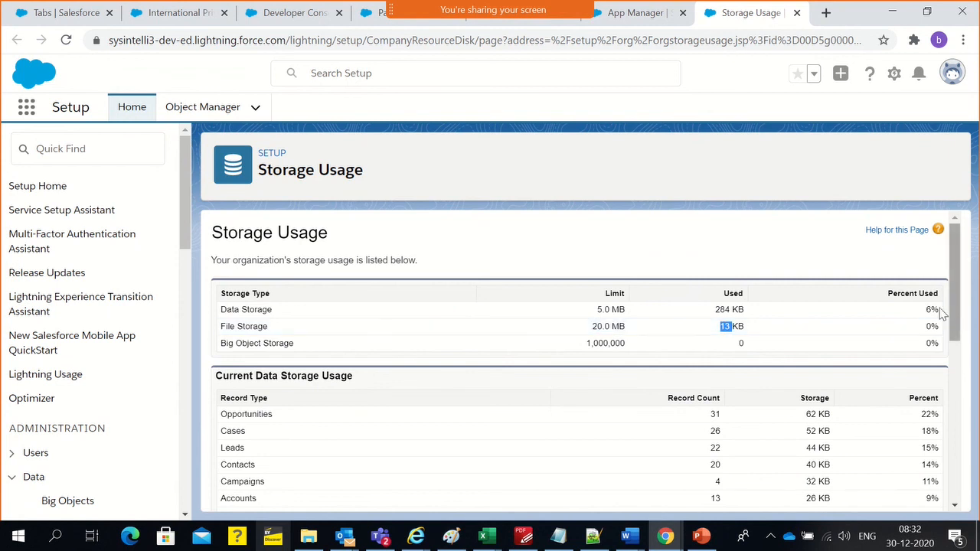
double_click(891, 293)
left_click(923, 331)
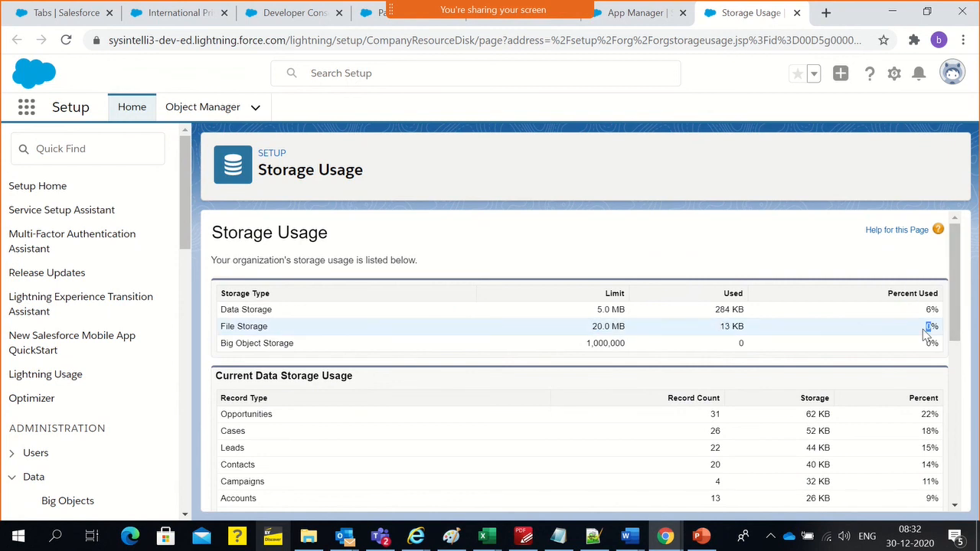
Save the pending Payment Info record in the incognito window and reopen it from the Payment Infos list
key("alt+Tab")
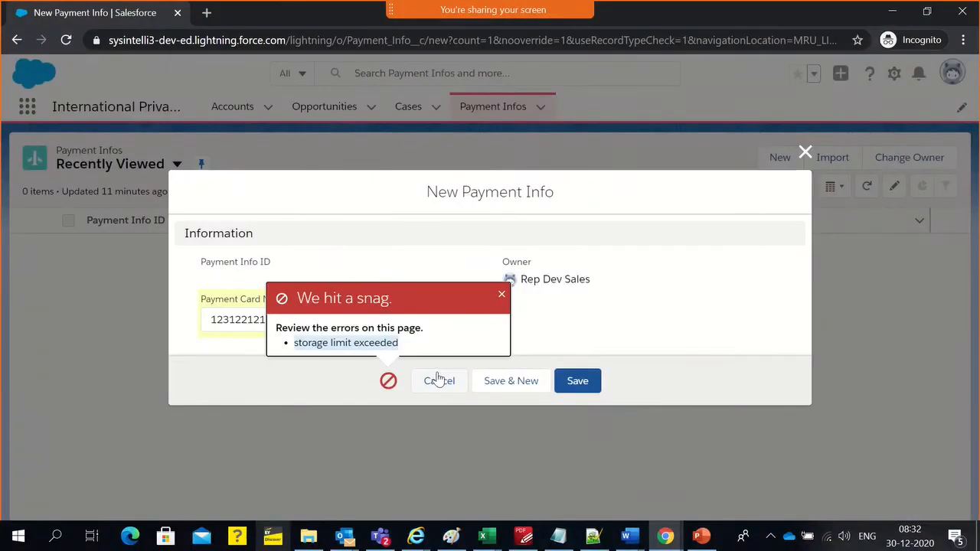
left_click(596, 380)
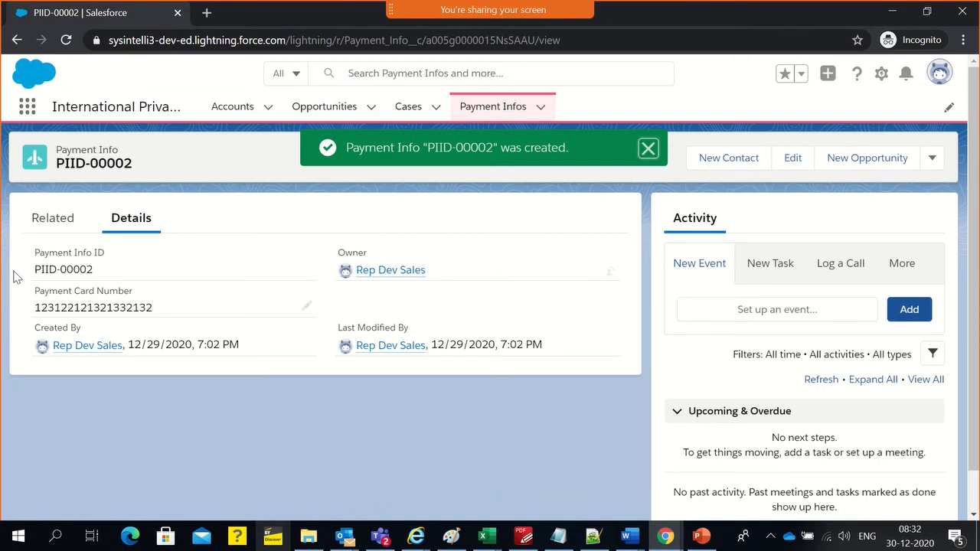
left_click_drag(35, 277, 96, 276)
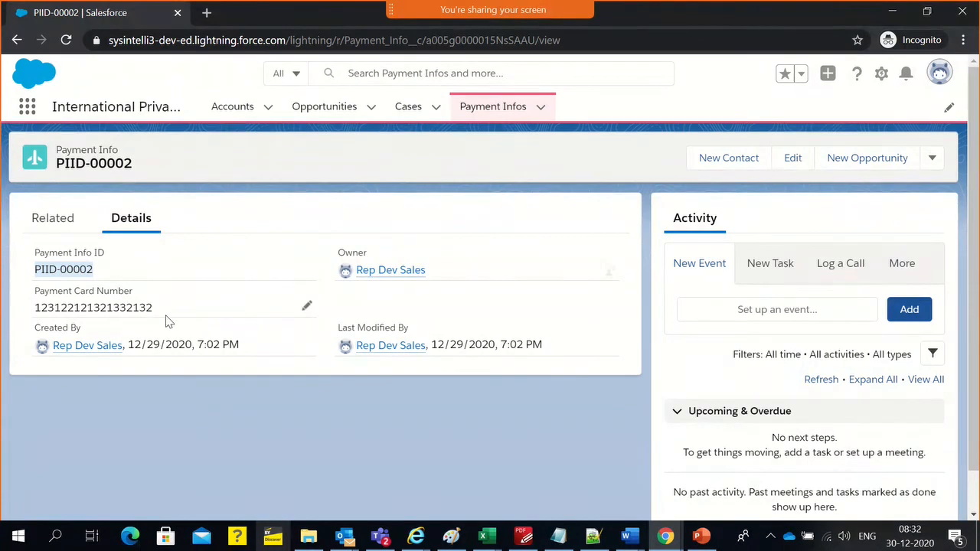
left_click(93, 282)
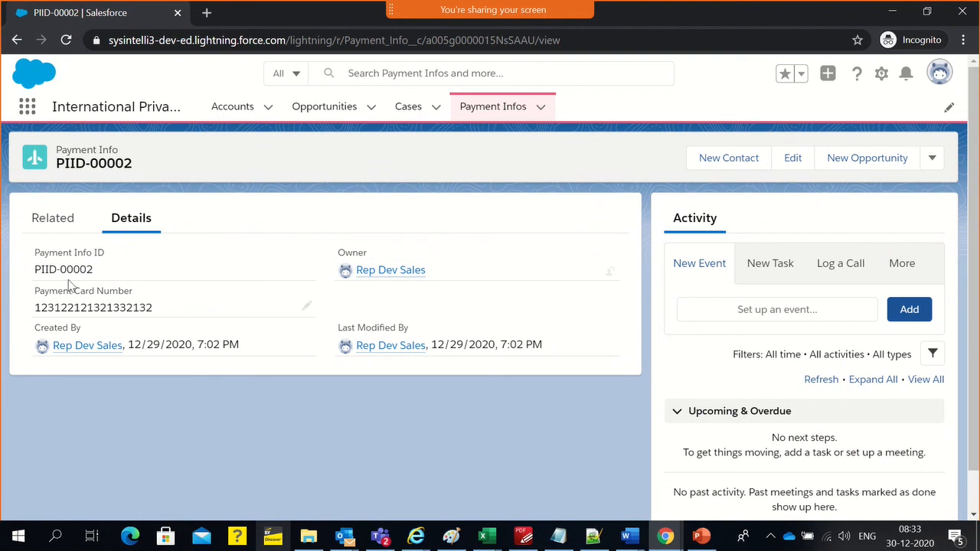
double_click(77, 304)
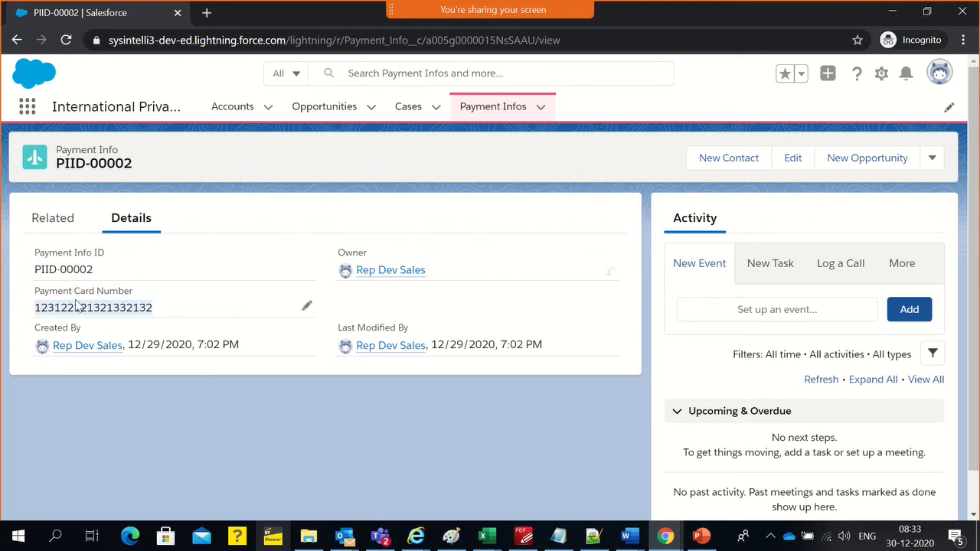
left_click(297, 415)
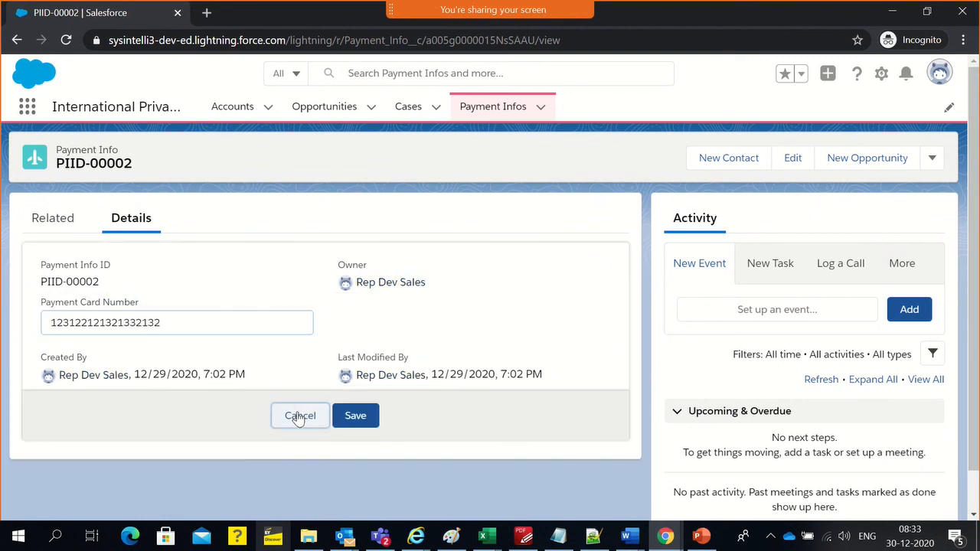
left_click(490, 114)
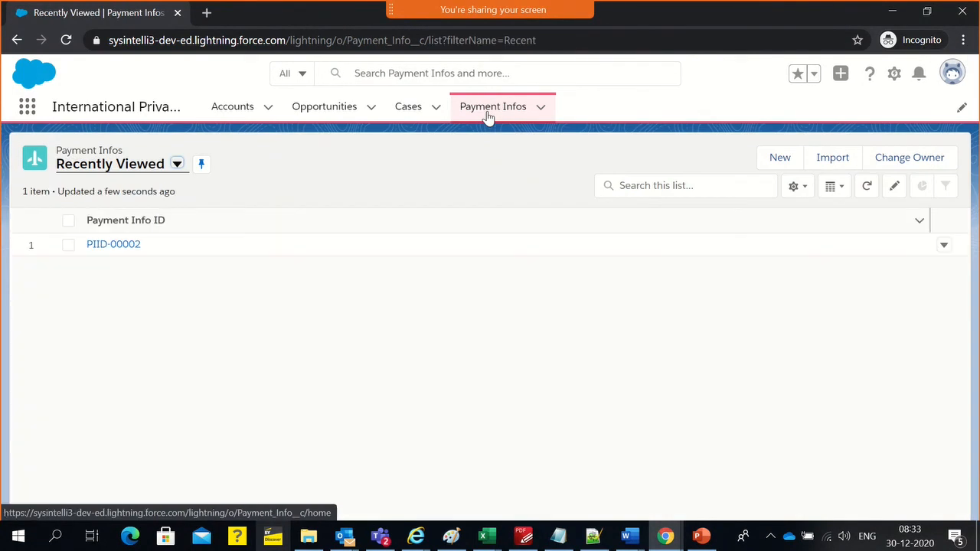
left_click(106, 247)
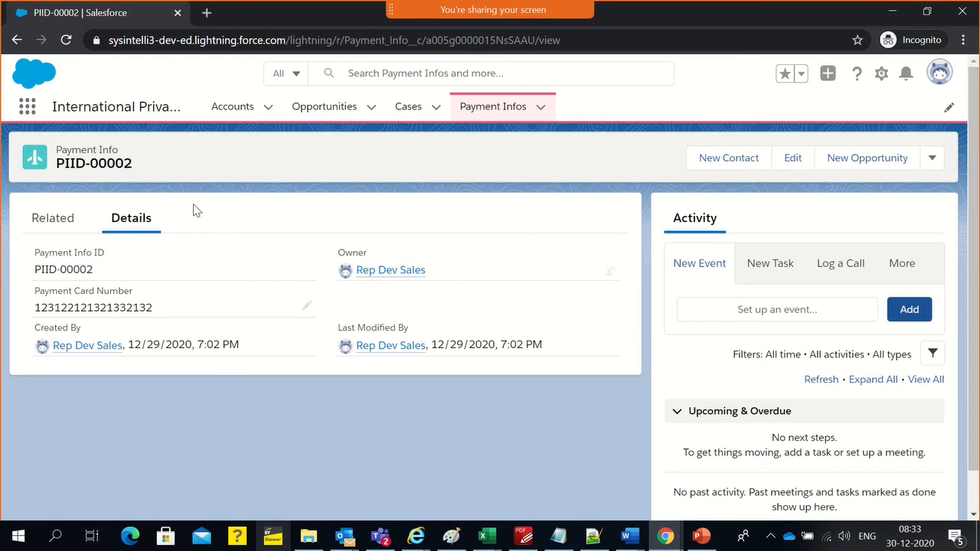
Return to the Developer Console and run the query "select id from payment_info__c"
key("alt+Tab")
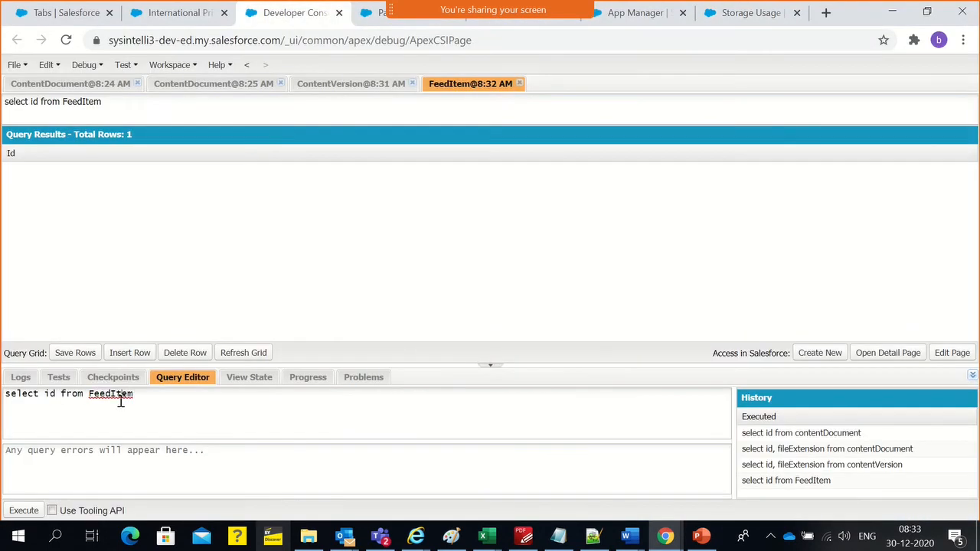
double_click(121, 395)
type("payment_info__c")
left_click(24, 512)
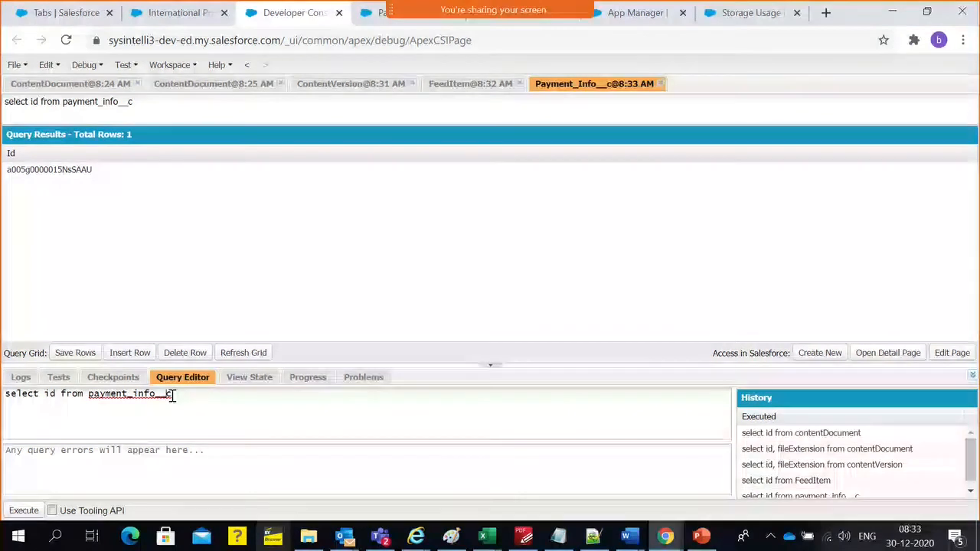
left_click_drag(172, 394, 163, 395)
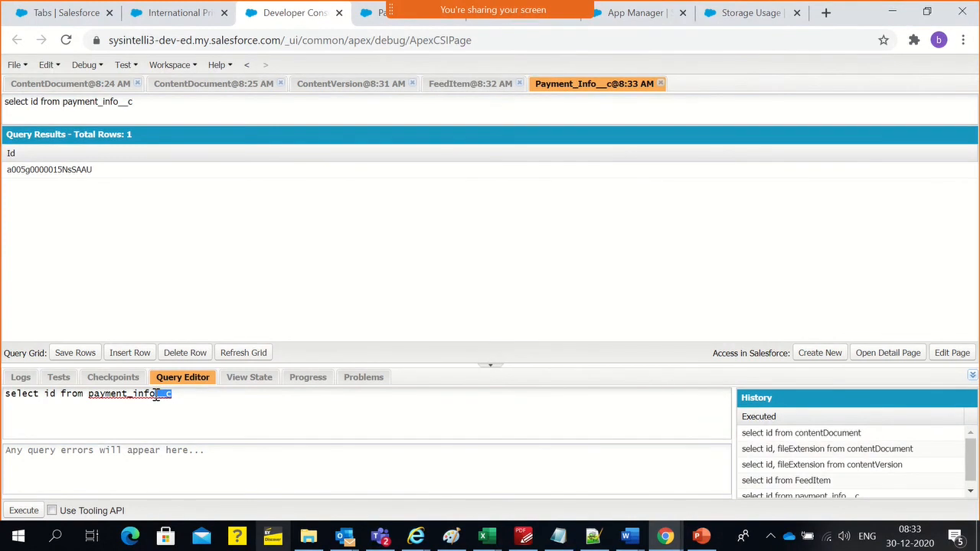
double_click(155, 395)
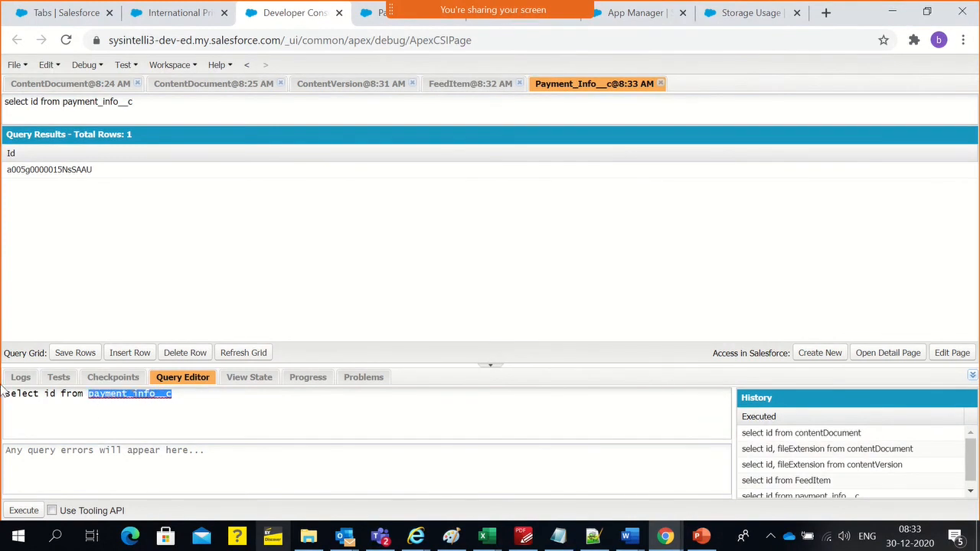
left_click(176, 13)
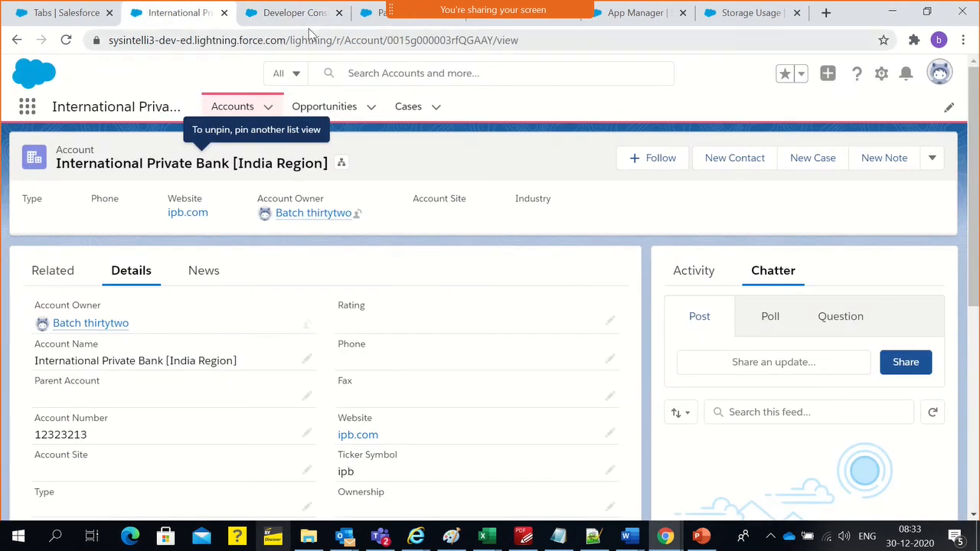
left_click(361, 21)
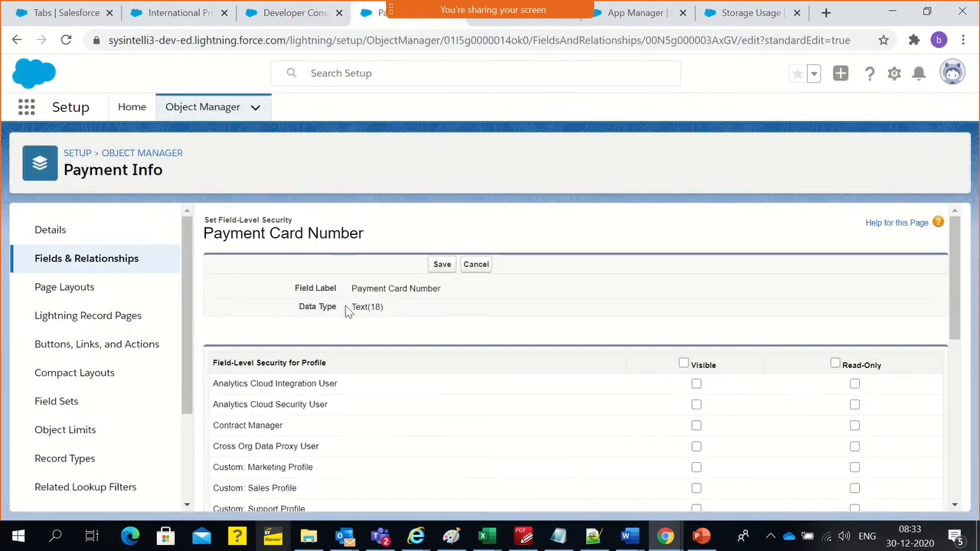
left_click(248, 21)
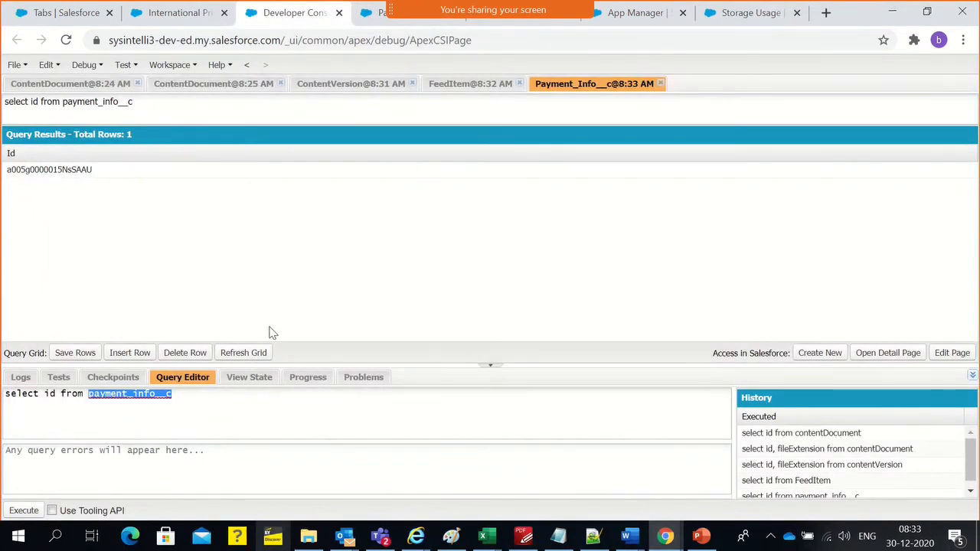
Add the name field after id in the payment_info__c query
left_click(226, 398)
left_click(58, 394)
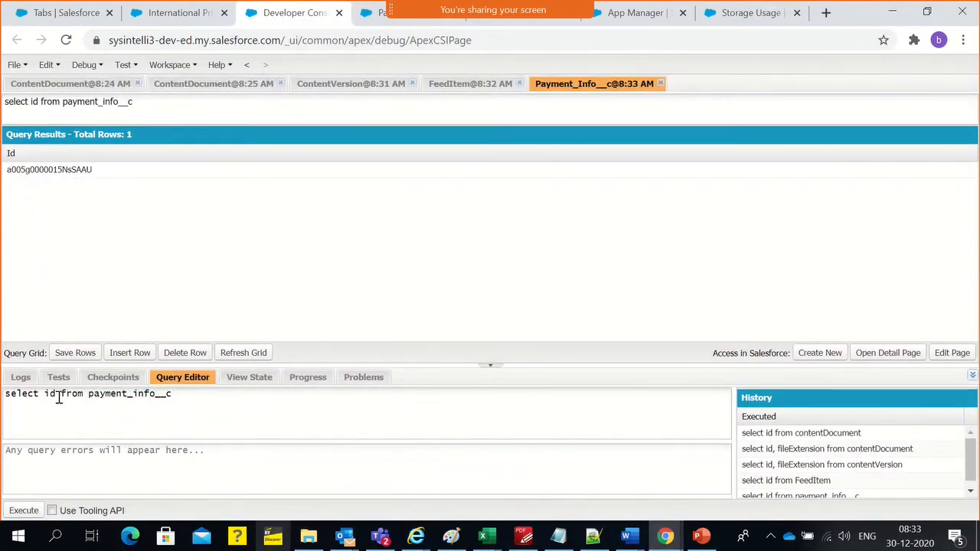
type(",name")
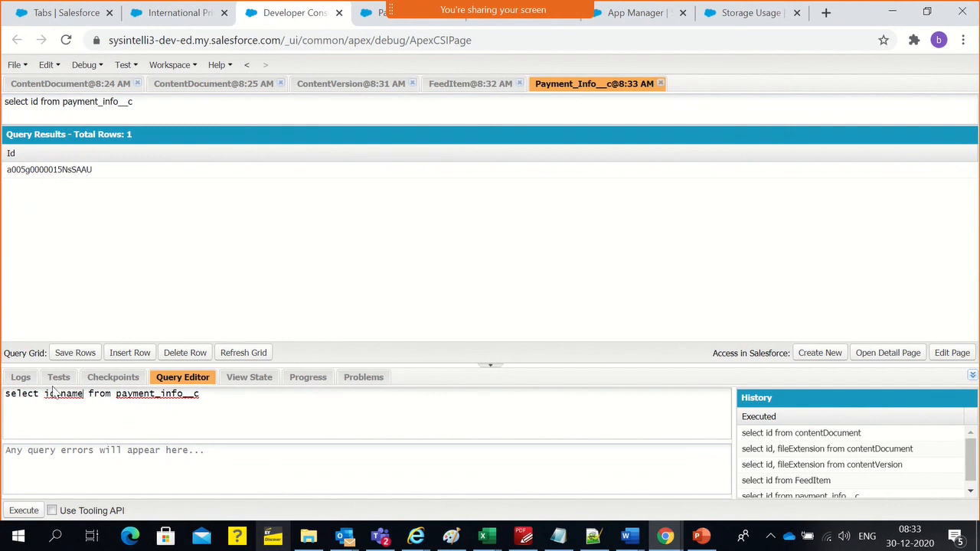
Locate the Developer Console entry in Setup and return to the open query
left_click(67, 12)
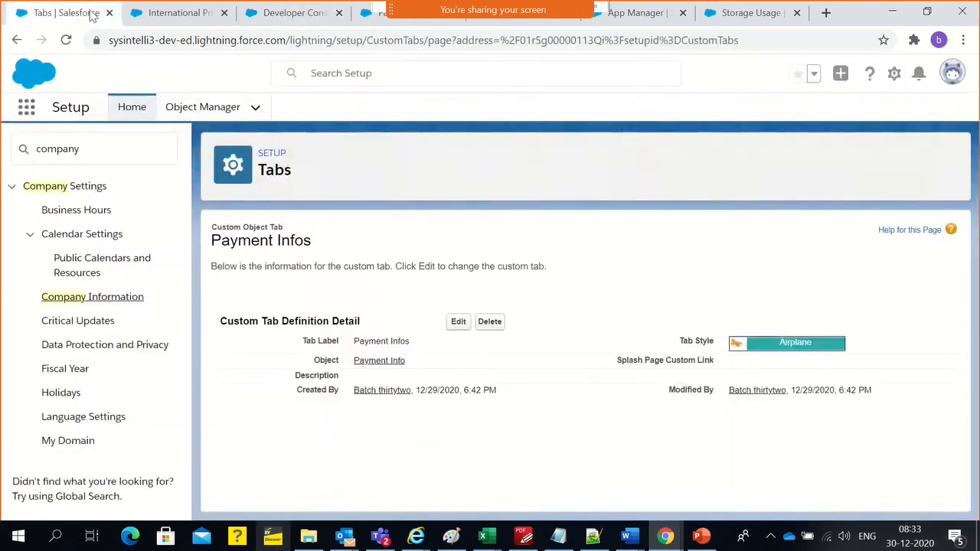
left_click(895, 74)
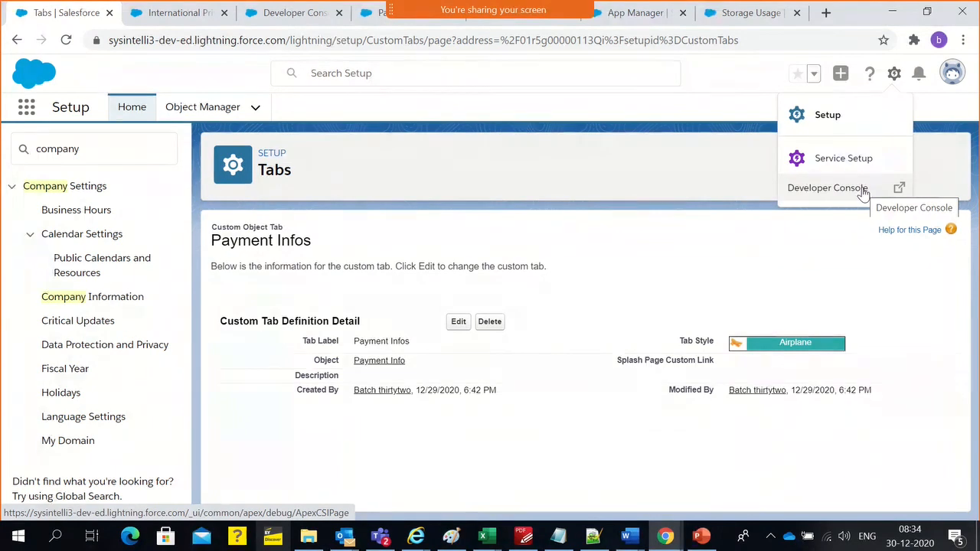
left_click(641, 13)
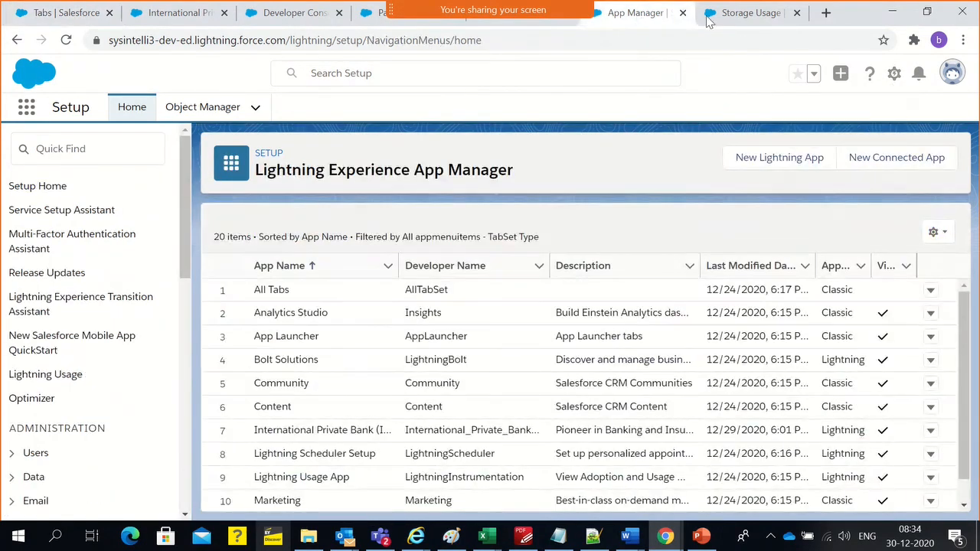
left_click(747, 13)
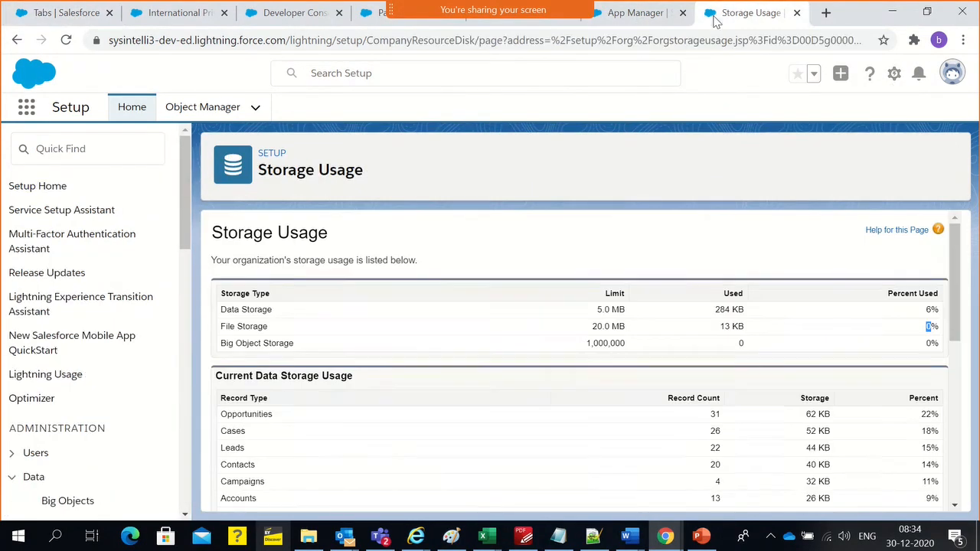
left_click(368, 22)
left_click(290, 23)
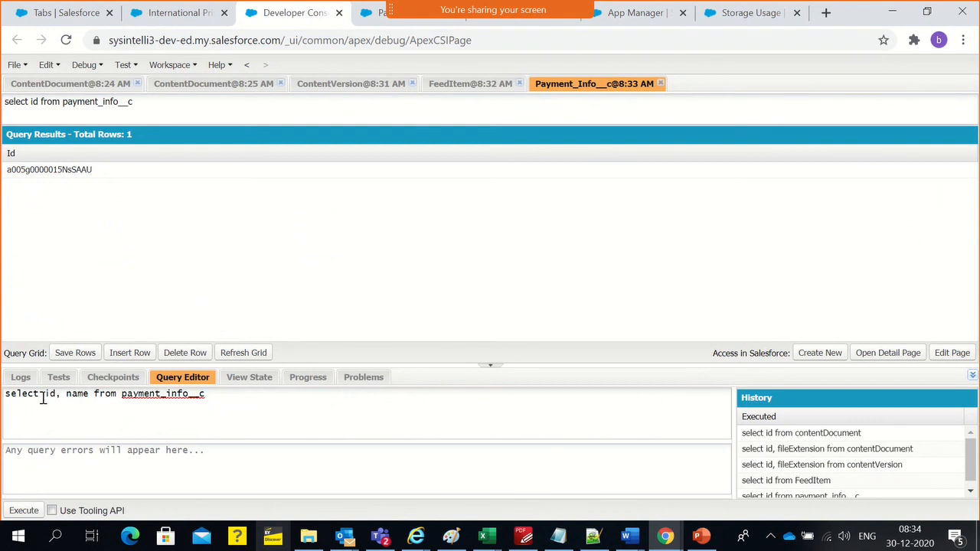
Run the query "select id, name from payment_info__c"
double_click(141, 395)
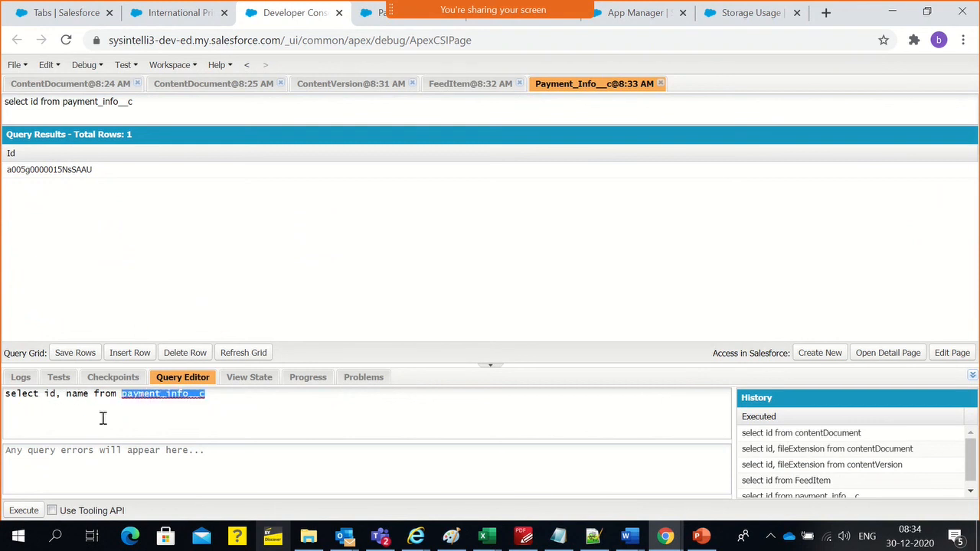
double_click(79, 393)
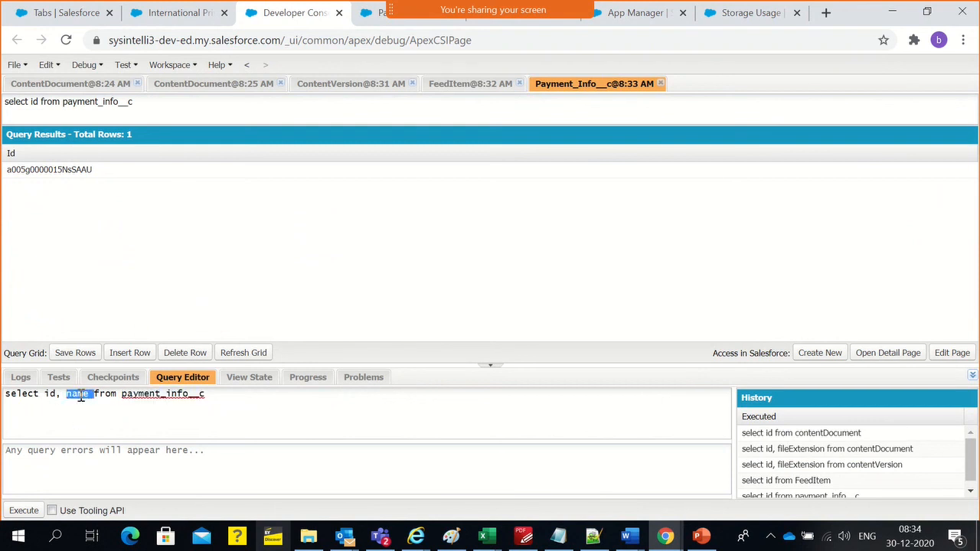
left_click(87, 398)
left_click(27, 511)
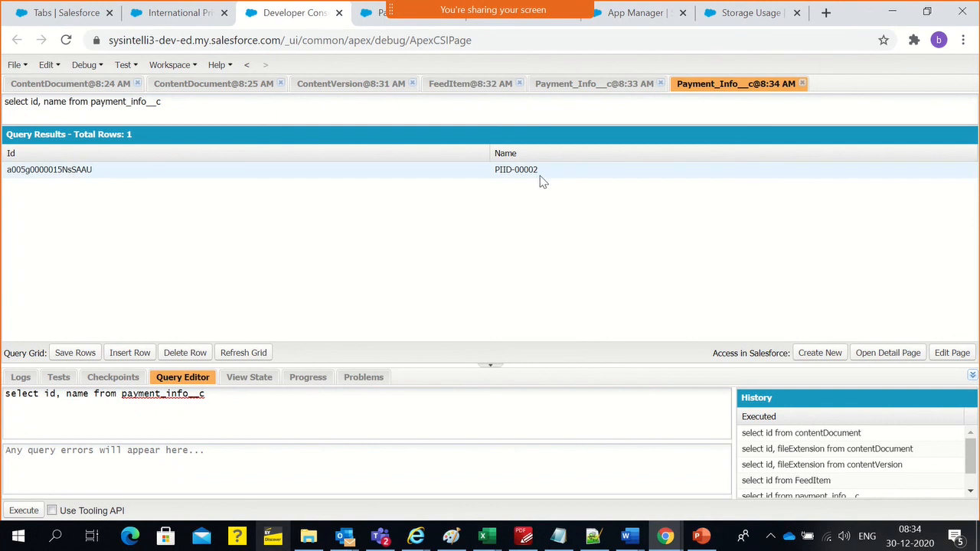
Add Card_Number after name in the field list of the payment_info__c query
double_click(77, 399)
left_click(51, 398)
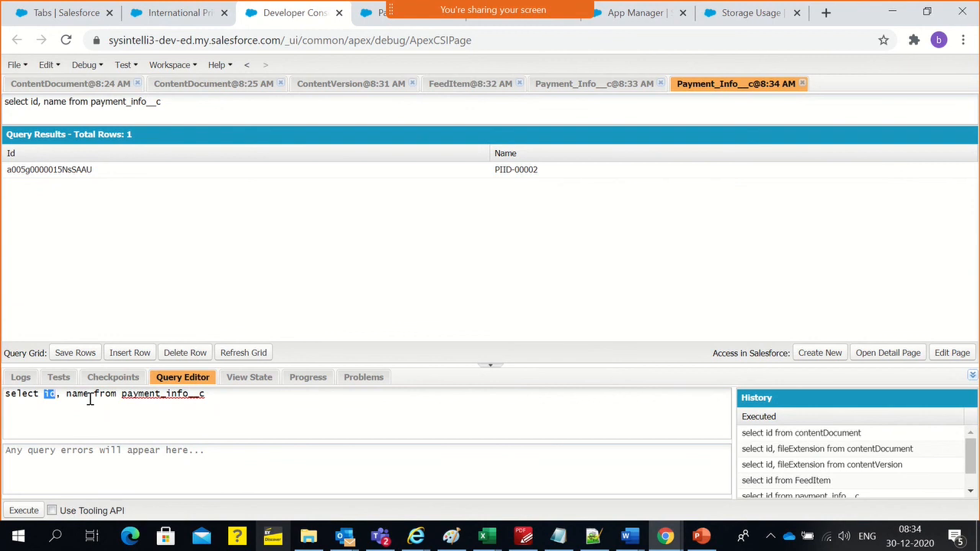
type(",Card")
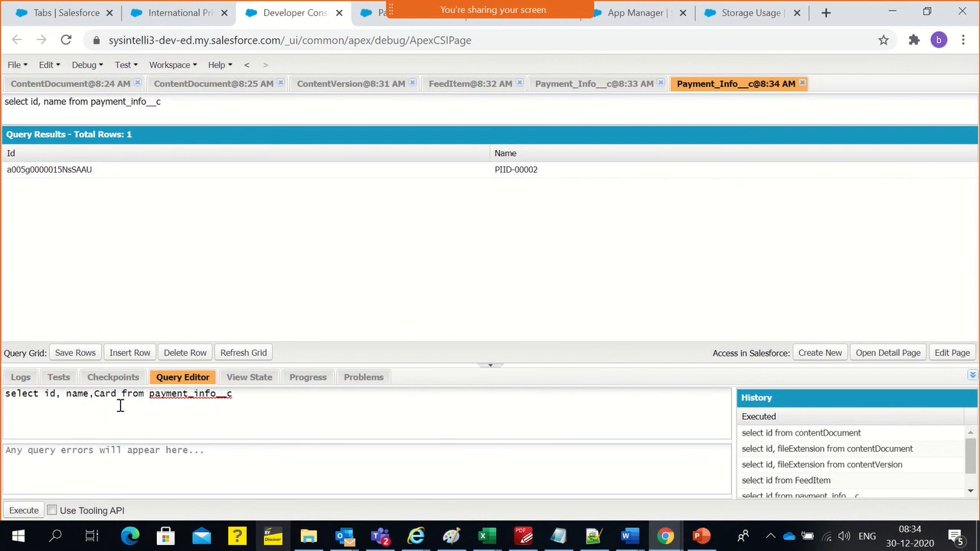
type("_Numb")
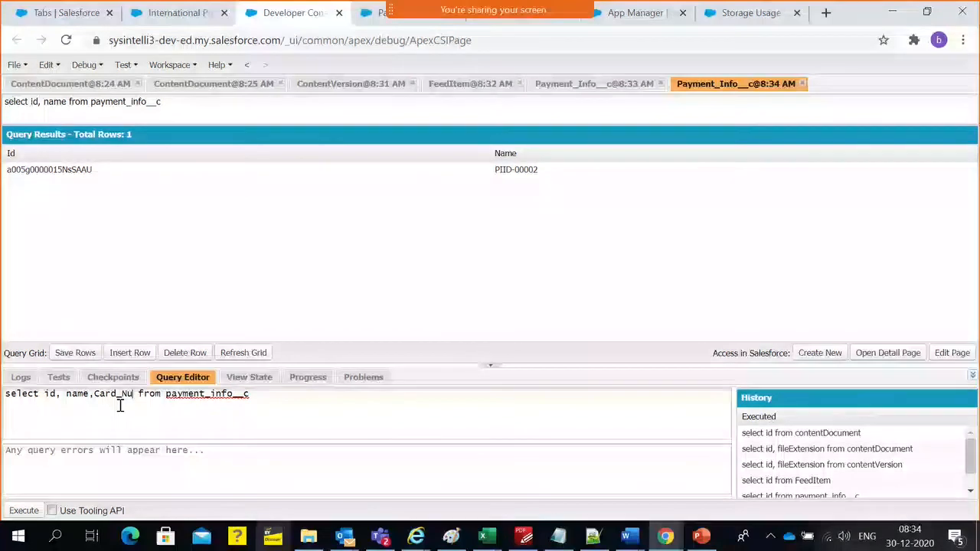
type("er")
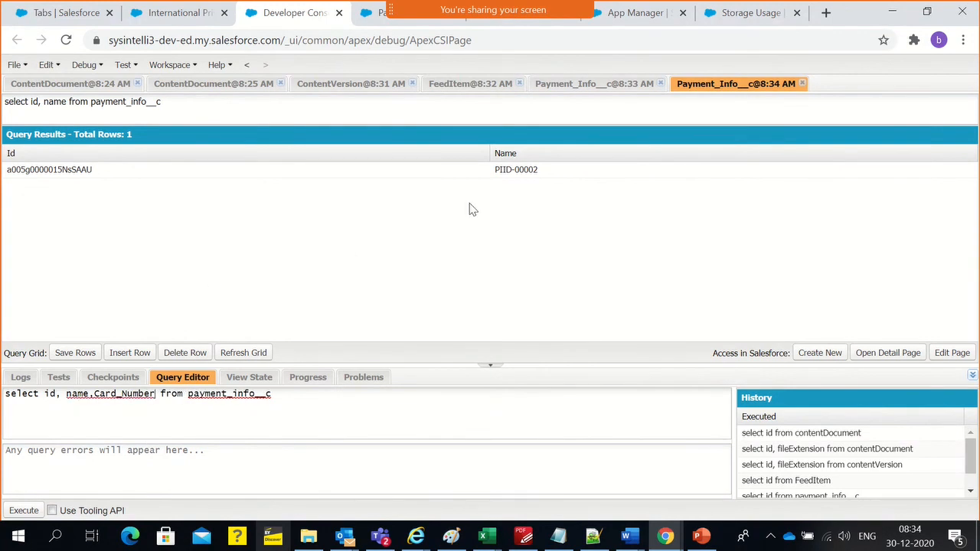
Copy the Payment Card Number field label from the open Payment Info record and return to the query
key("alt+Tab")
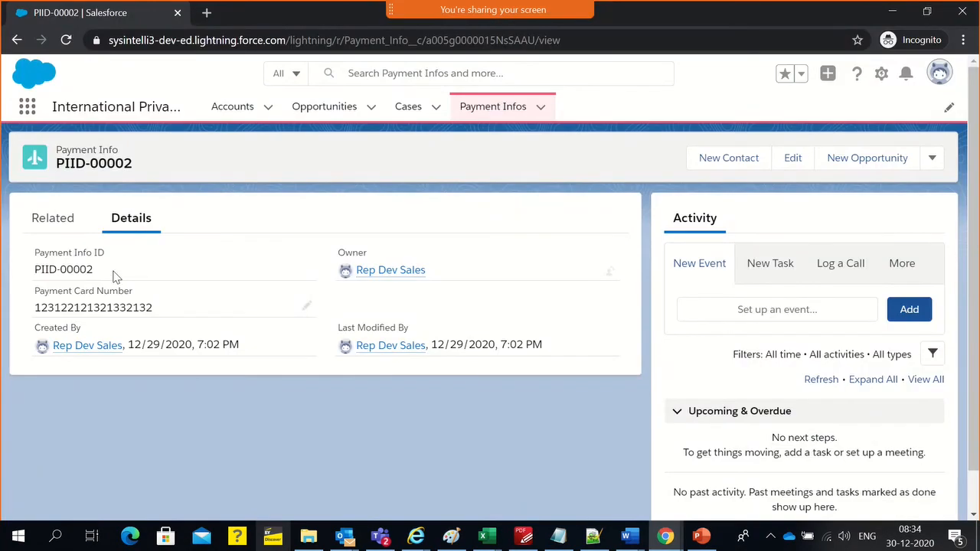
double_click(83, 292)
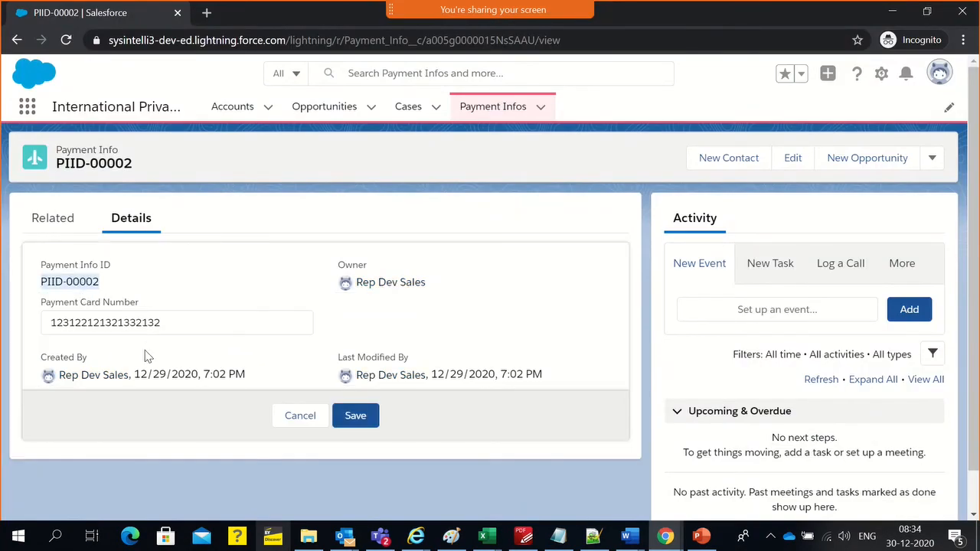
double_click(142, 306)
left_click_drag(82, 308, 42, 307)
key("ctrl+c")
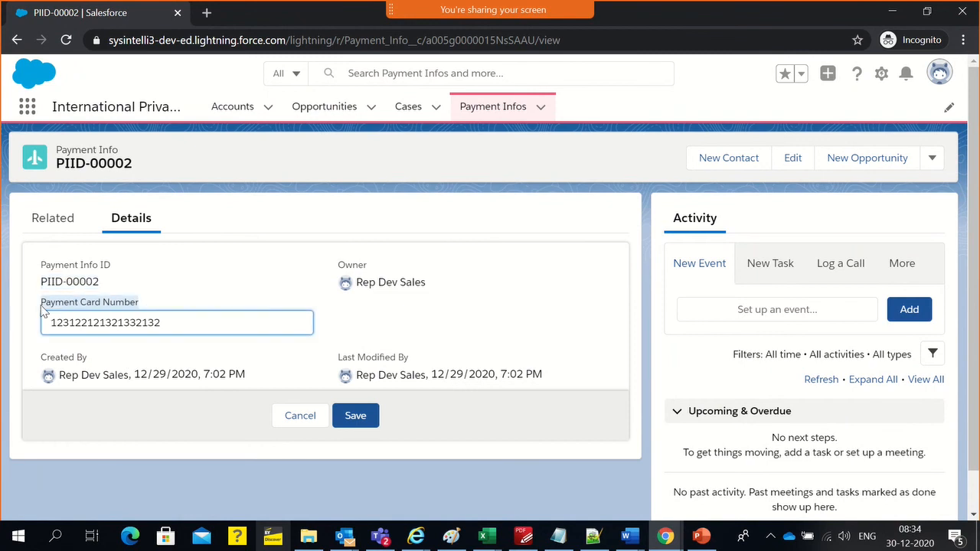
key("alt+Tab")
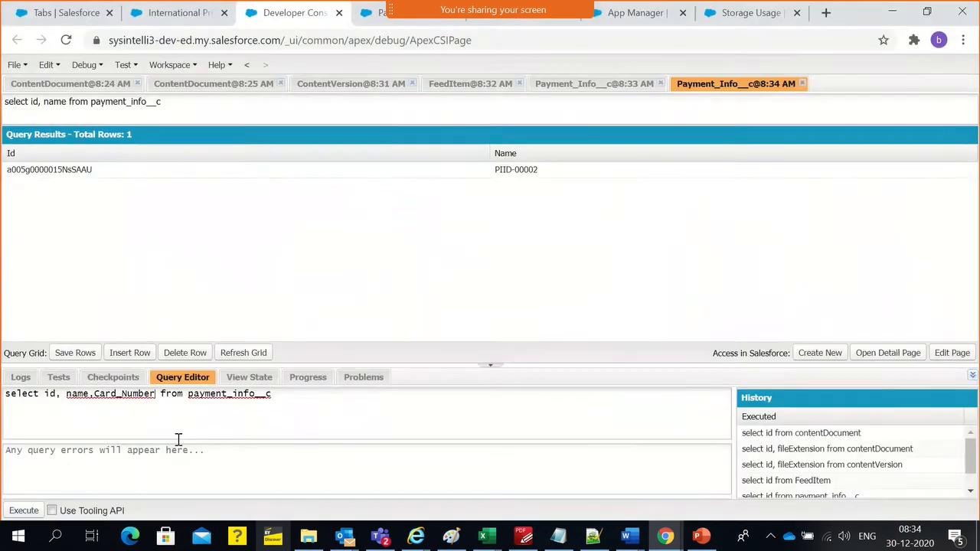
Replace Card_Number in the query with the copied label "Payment Card Number" and try to run it
double_click(120, 399)
key("ctrl+v")
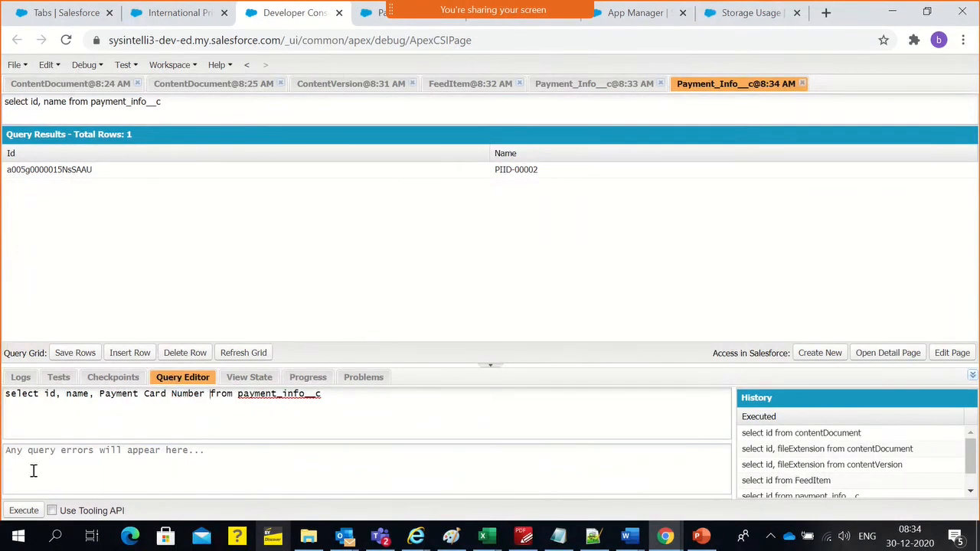
left_click(24, 511)
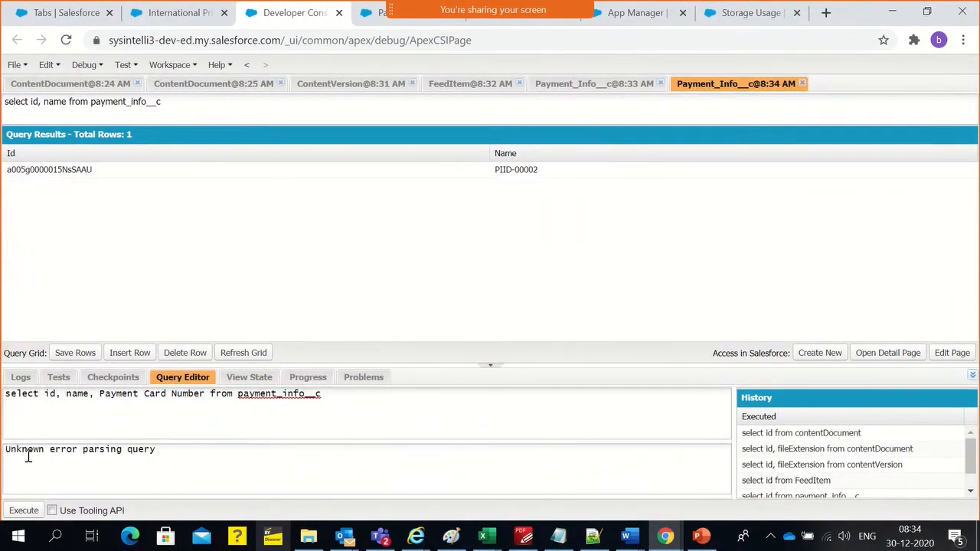
Rewrite the pasted label in the query as the API name Payment_Card_Number__c
key("BackSpace")
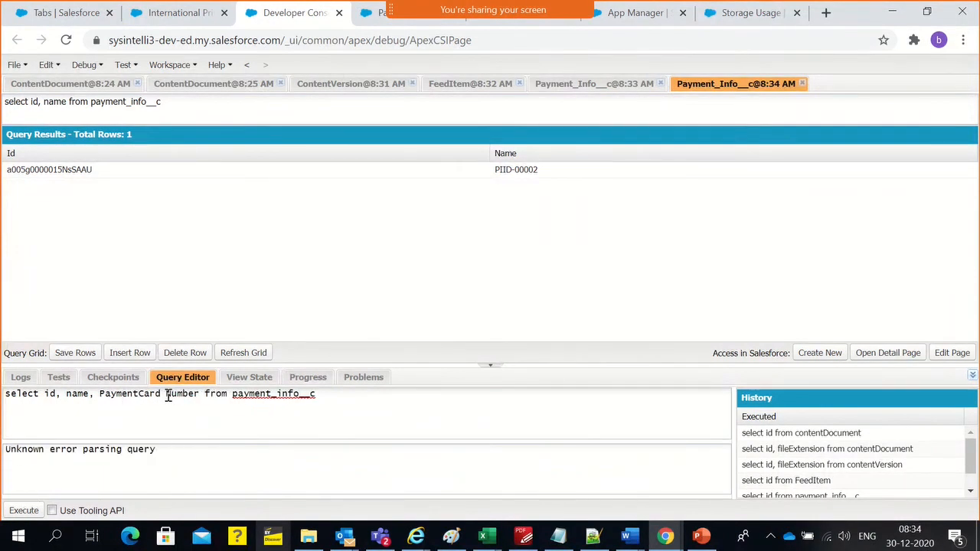
type("_")
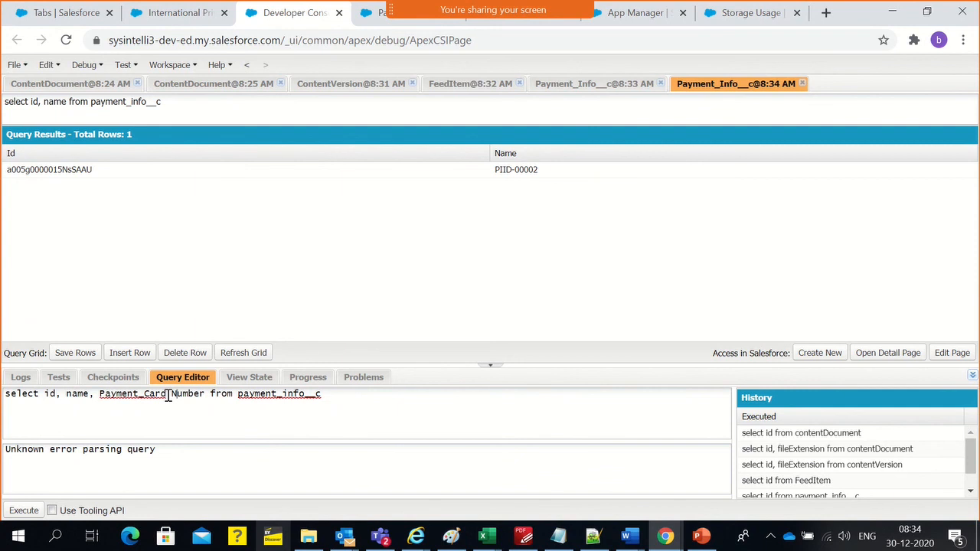
key("BackSpace")
type("_info__c")
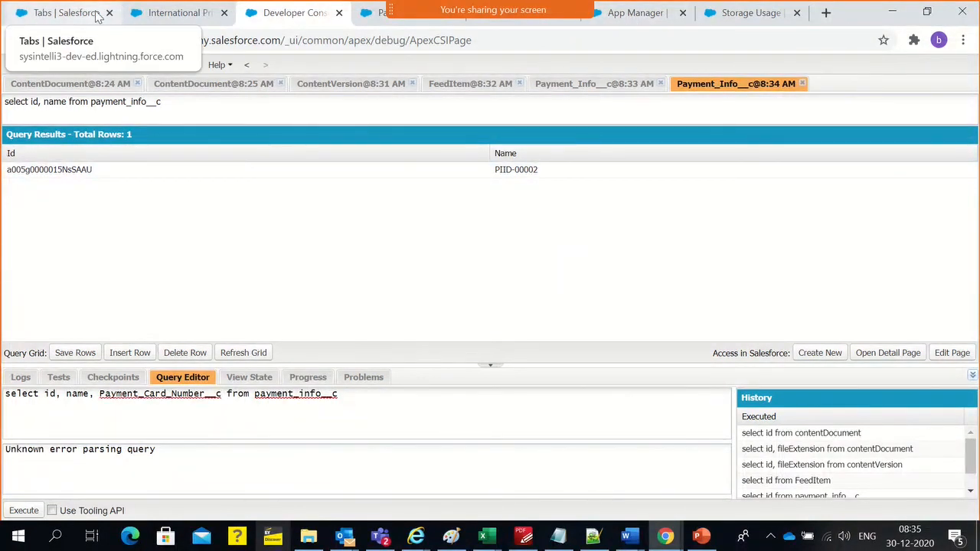
Check the Payment Card Number field's API name in the Payment Info object's field list and return to the query
left_click(366, 14)
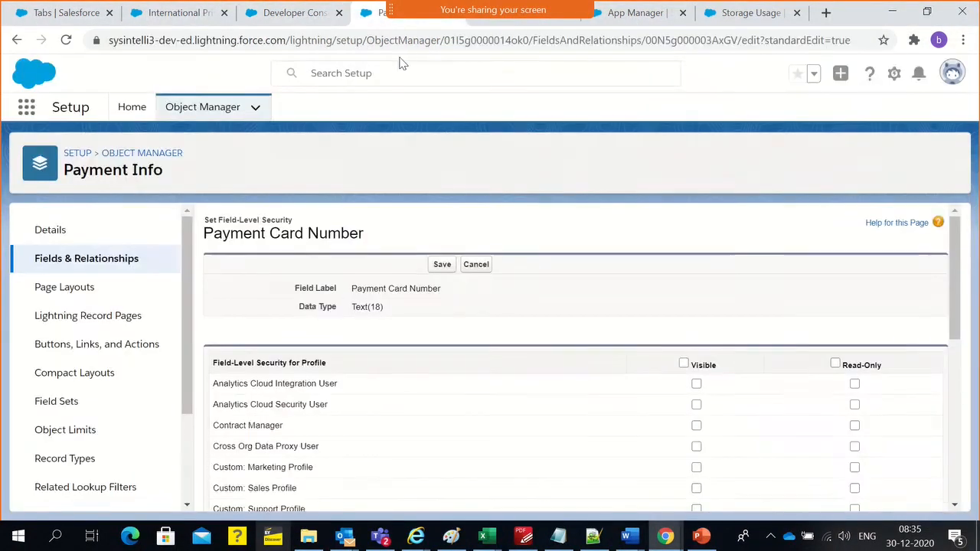
left_click(110, 260)
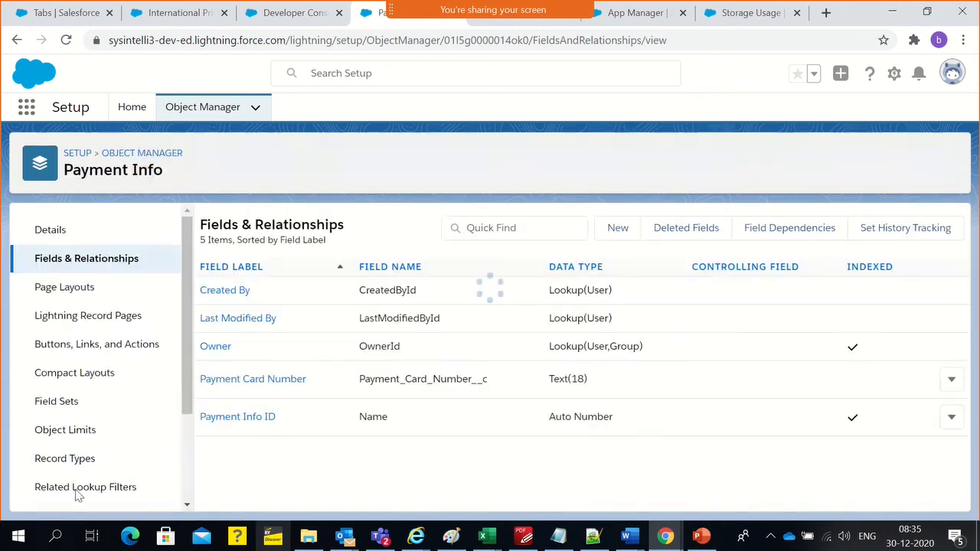
double_click(399, 379)
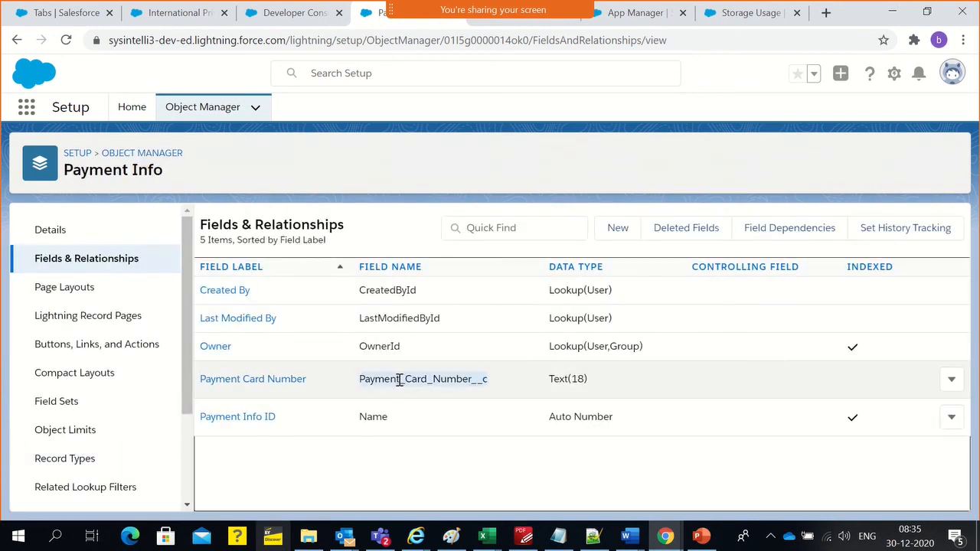
left_click(291, 13)
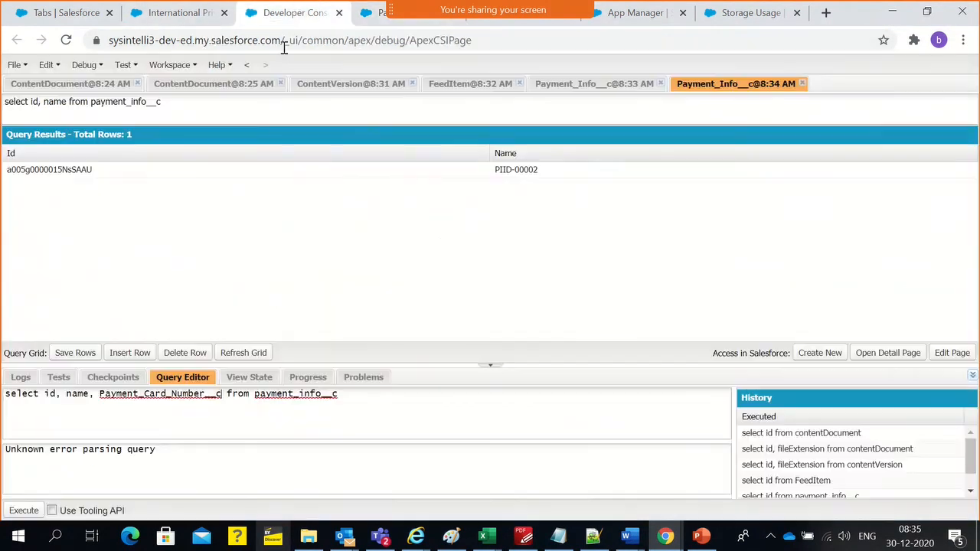
Run the query "select id, name, Payment_Card_Number__c from payment_info__c"
triple_click(190, 393)
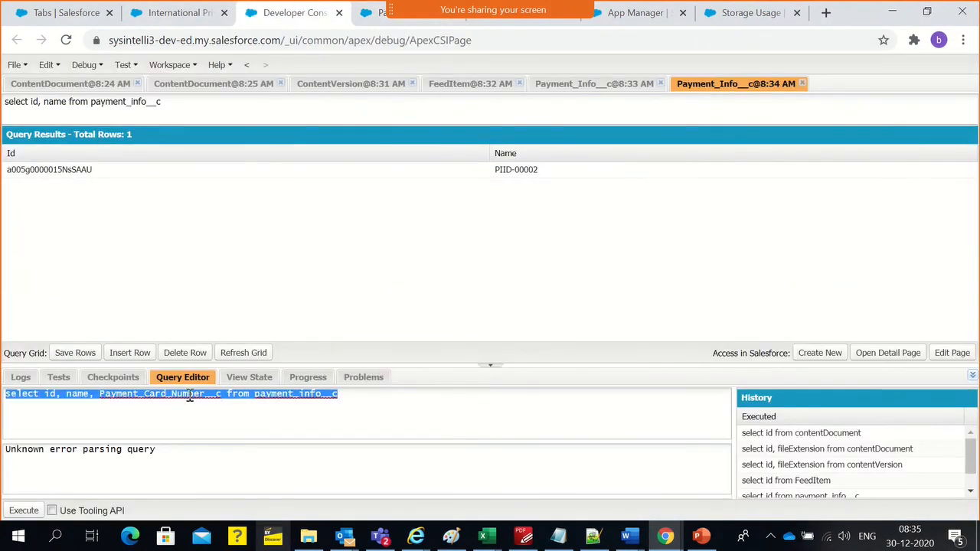
left_click(186, 416)
double_click(181, 393)
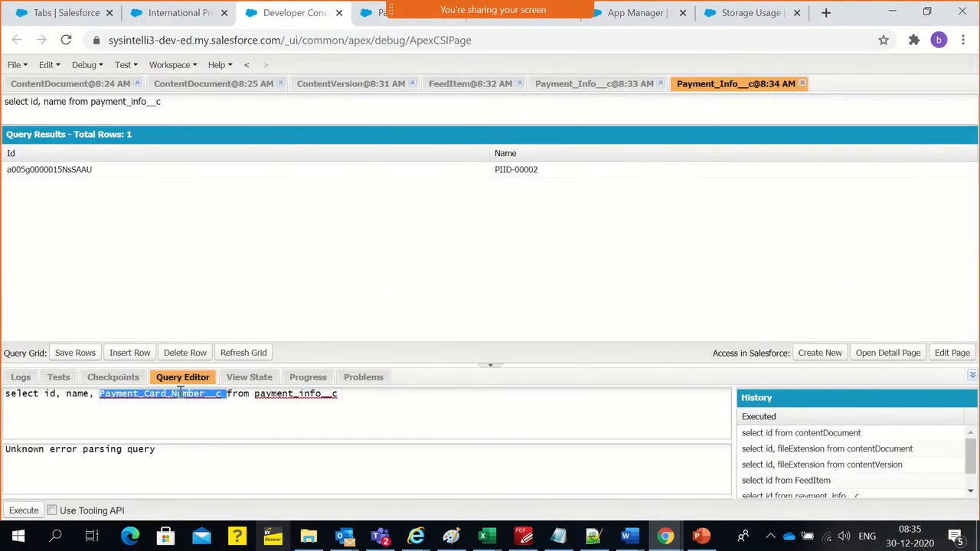
key("Right")
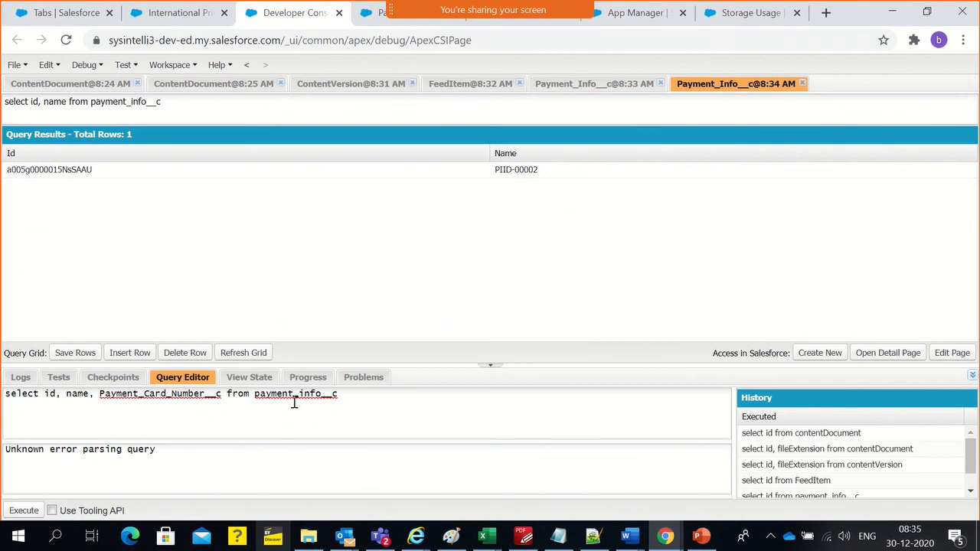
left_click(19, 511)
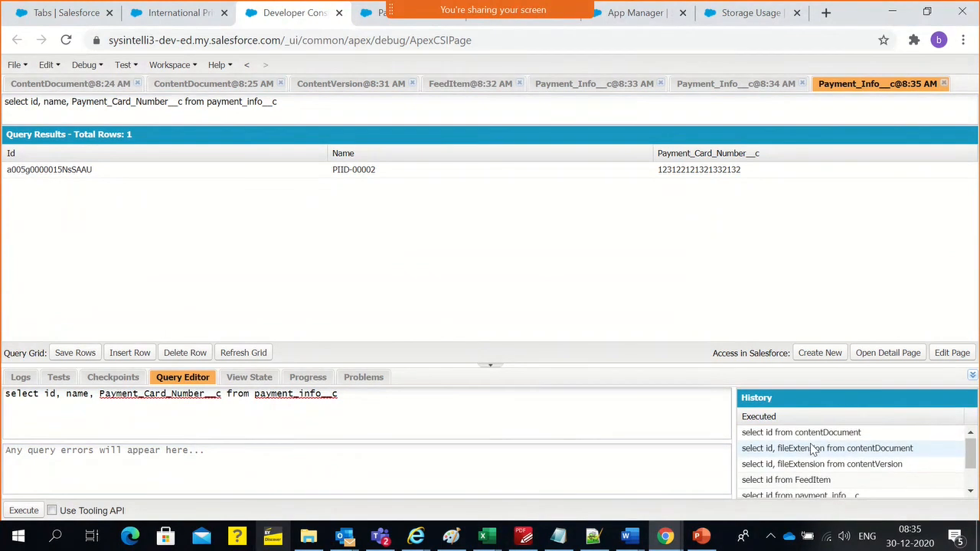
Look through the executed query history and close the two older Payment_Info__c query results
scroll(811, 457, "down", 2)
scroll(811, 457, "up", 2)
scroll(811, 459, "down", 2)
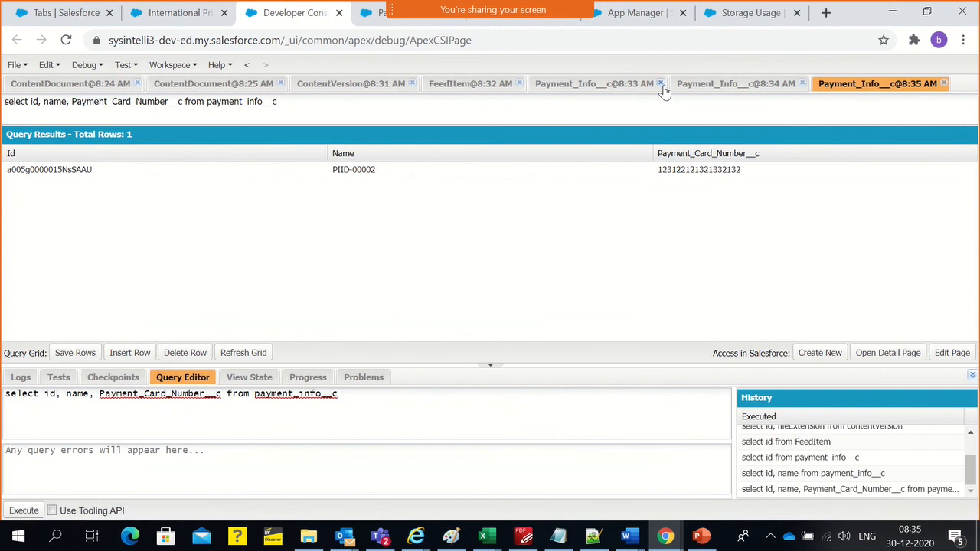
left_click(661, 84)
left_click(661, 84)
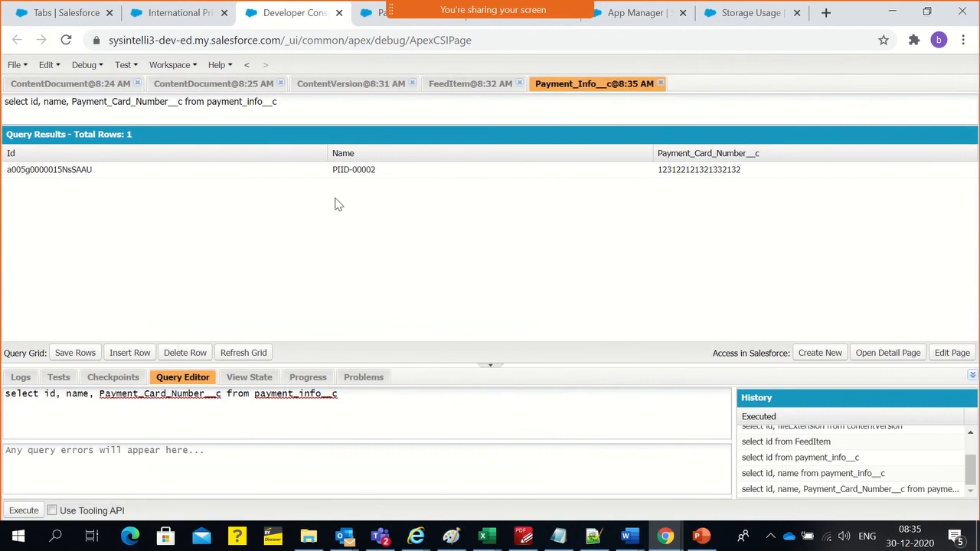
Return to the Payment Info record PIID-00002 and cancel its open edit without saving
left_click_drag(365, 413, 5, 412)
left_click(149, 304)
key("alt+Tab")
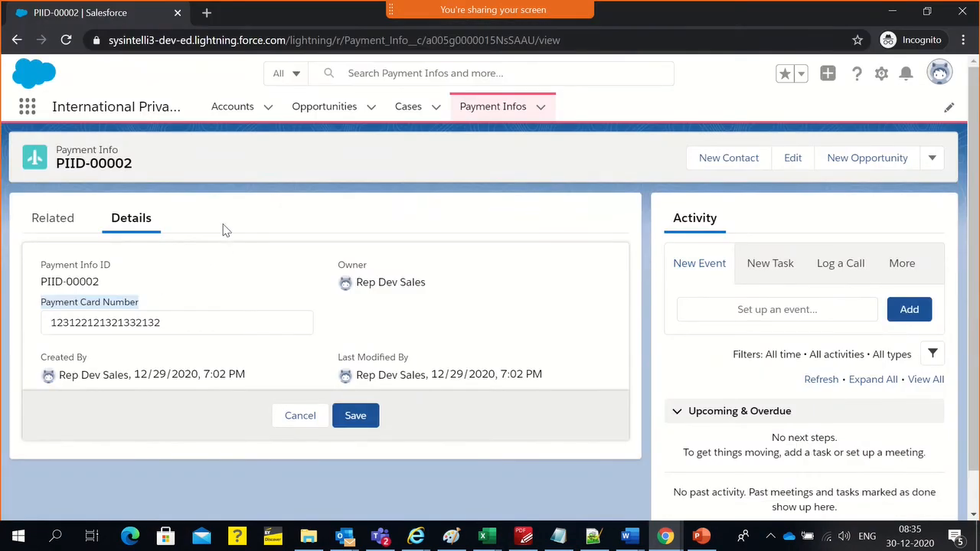
left_click(299, 418)
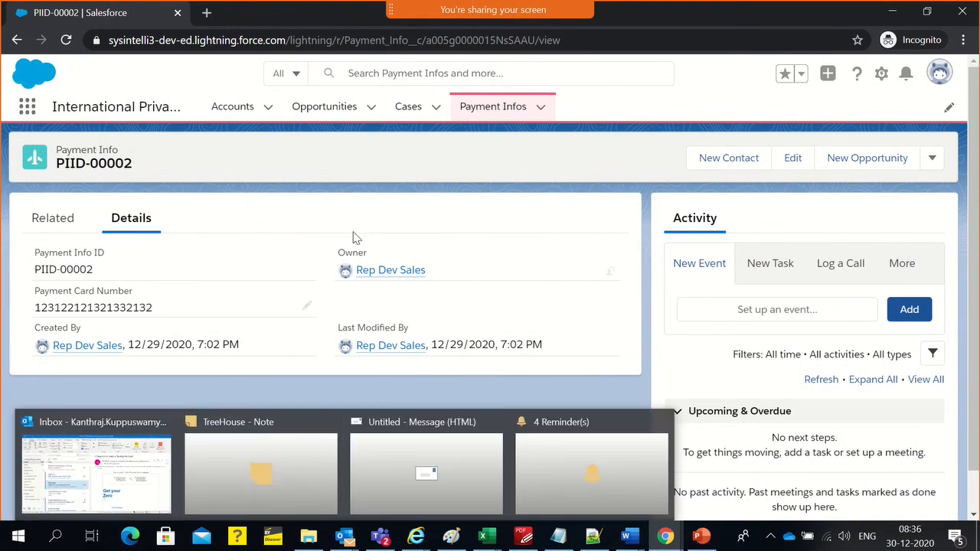
Review the PDF course outline's Salesforce Automation topics from custom applications to custom tabs, then return to the Developer Console
key("alt+Tab")
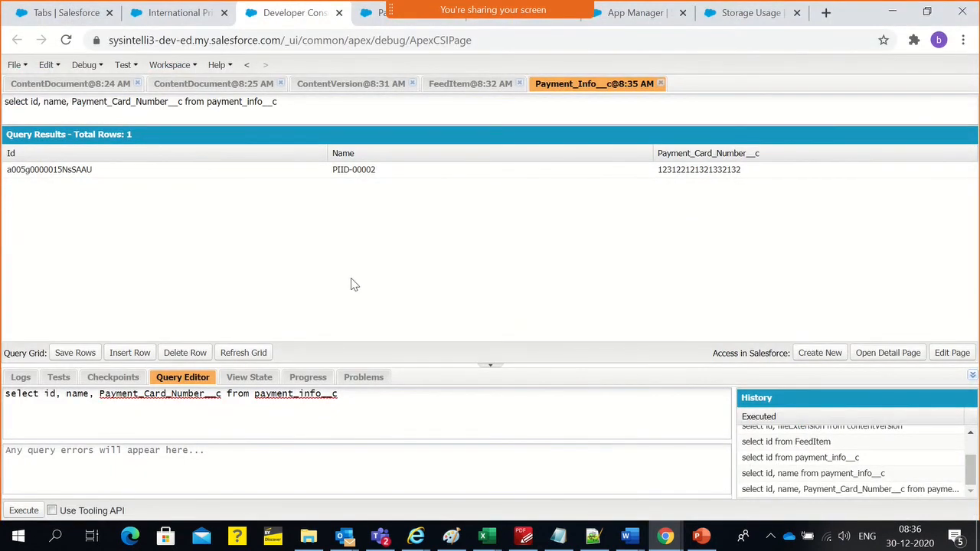
left_click(524, 536)
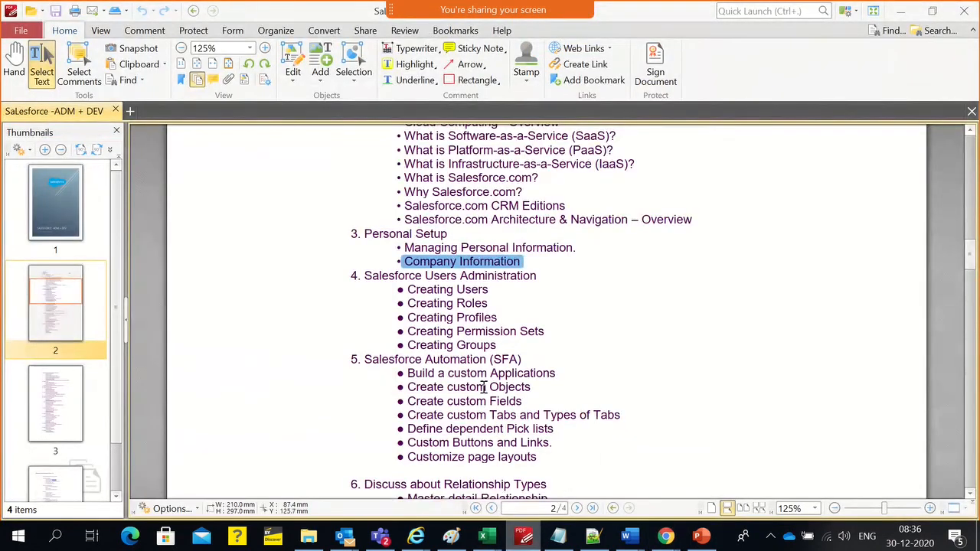
left_click(475, 332)
scroll(474, 337, "down", 2)
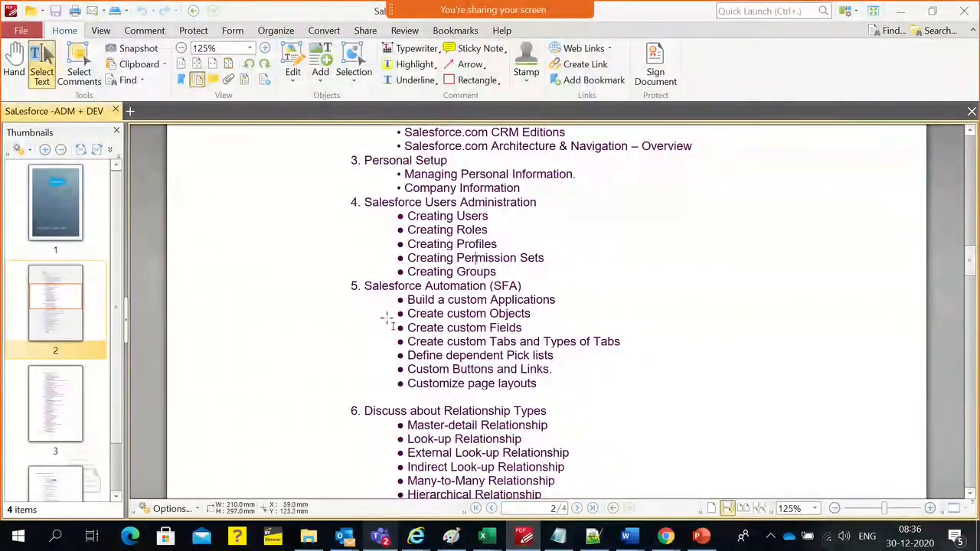
left_click_drag(398, 299, 630, 341)
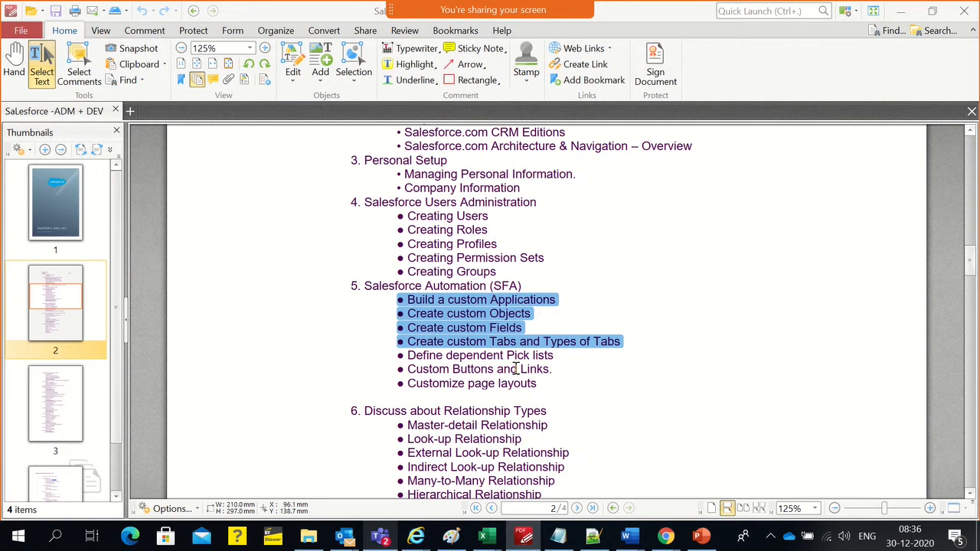
key("alt+Tab")
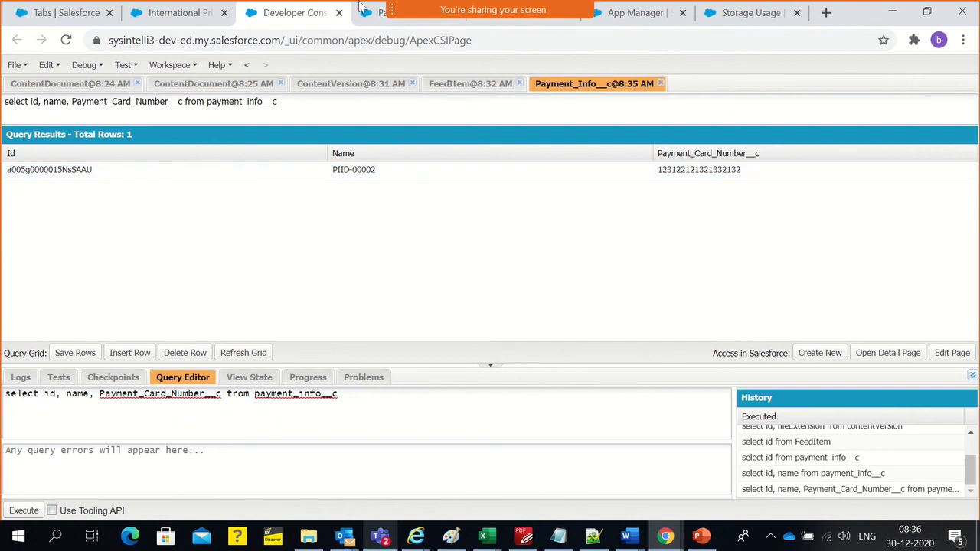
Switch to Webex Meetings, assign the host role to the participant listed directly below the current host, and confirm the handover
mouse_move(495, 7)
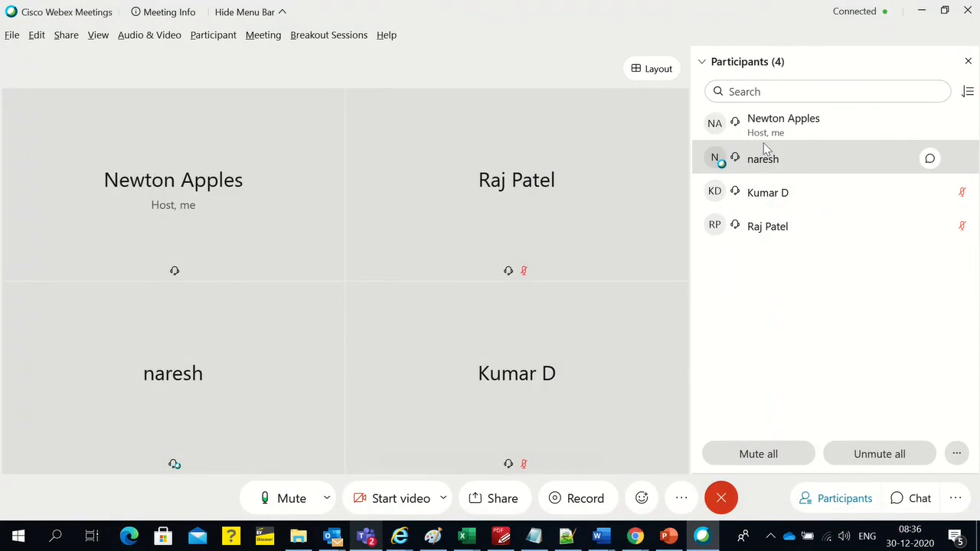
right_click(766, 164)
mouse_move(880, 170)
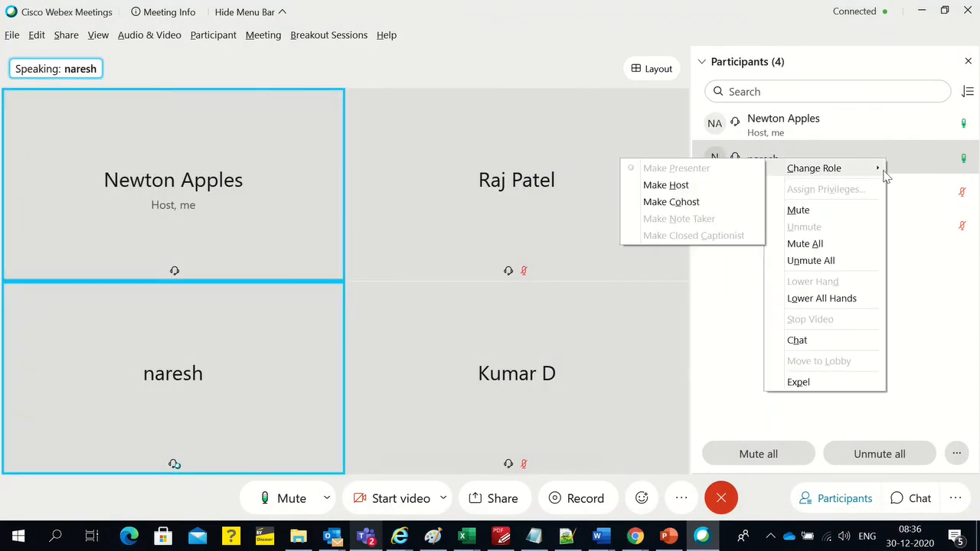
left_click(698, 191)
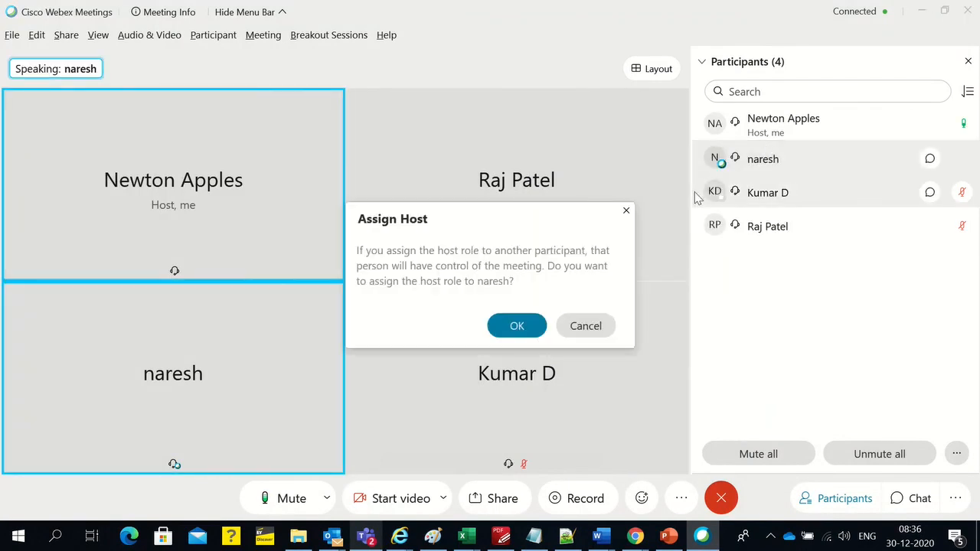
left_click(512, 326)
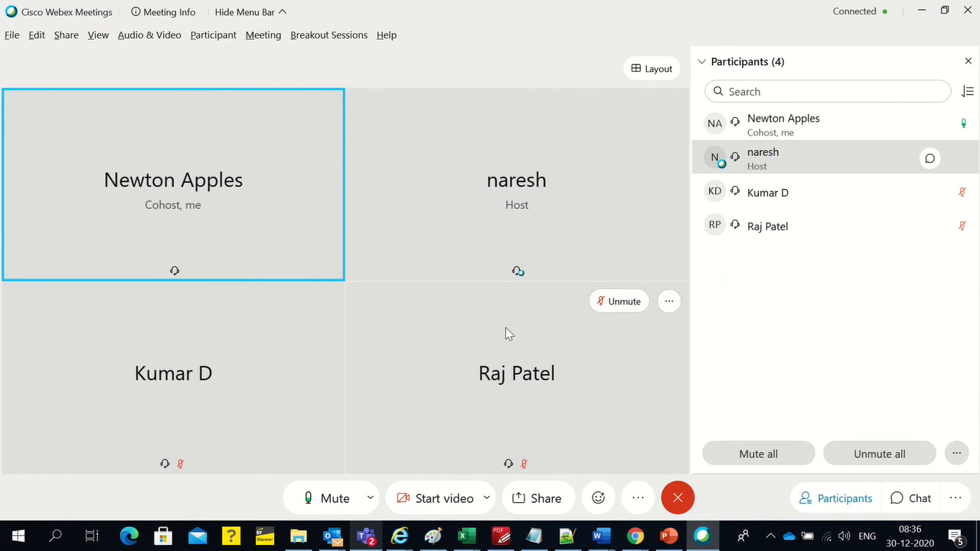
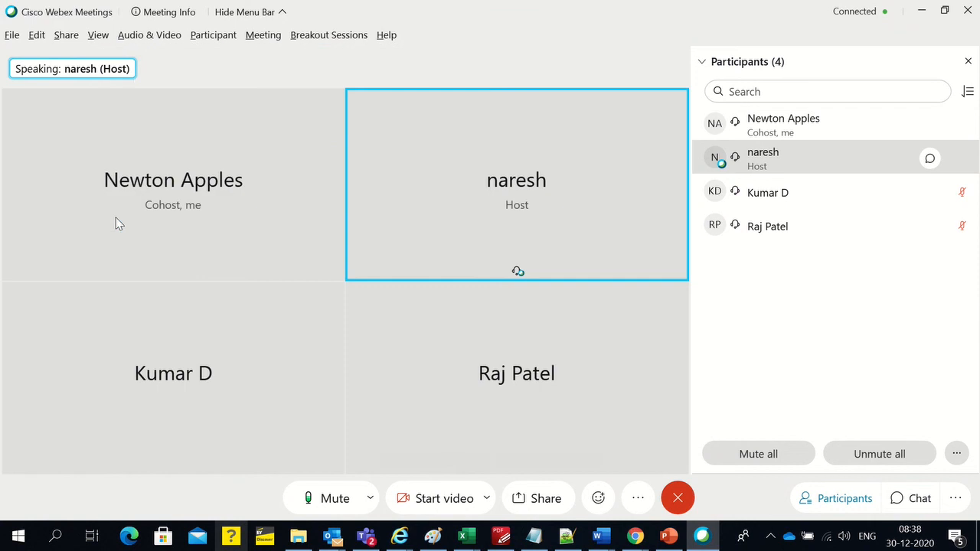
right_click(804, 130)
mouse_move(834, 142)
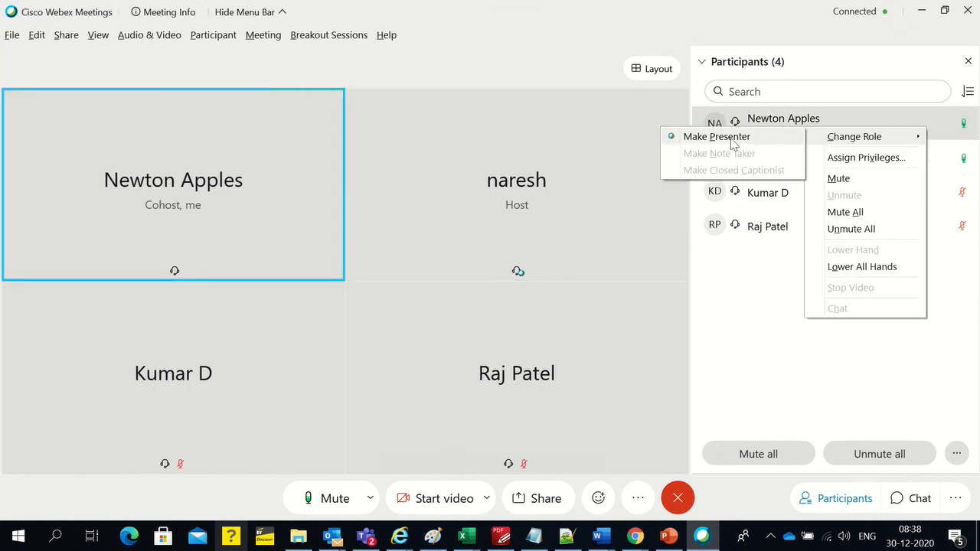
left_click(771, 284)
right_click(758, 131)
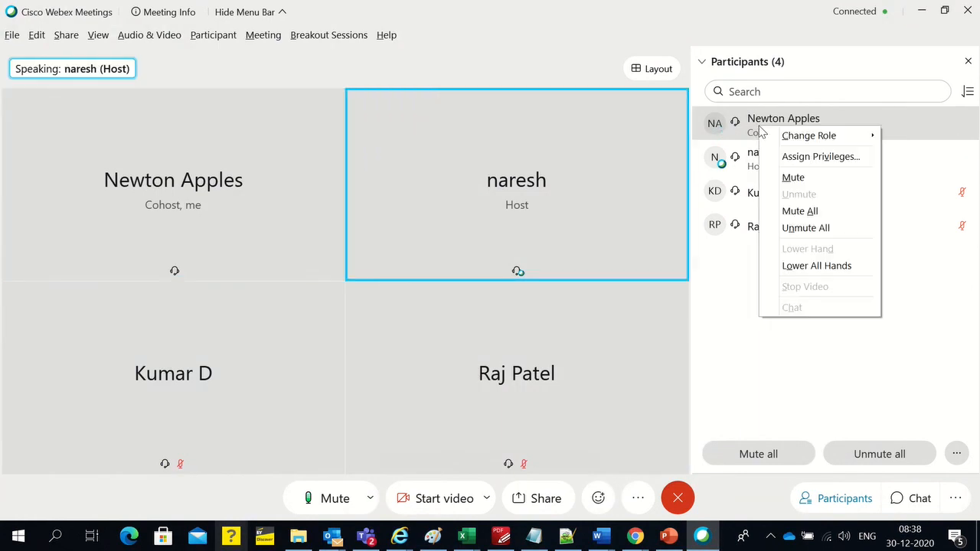
mouse_move(788, 136)
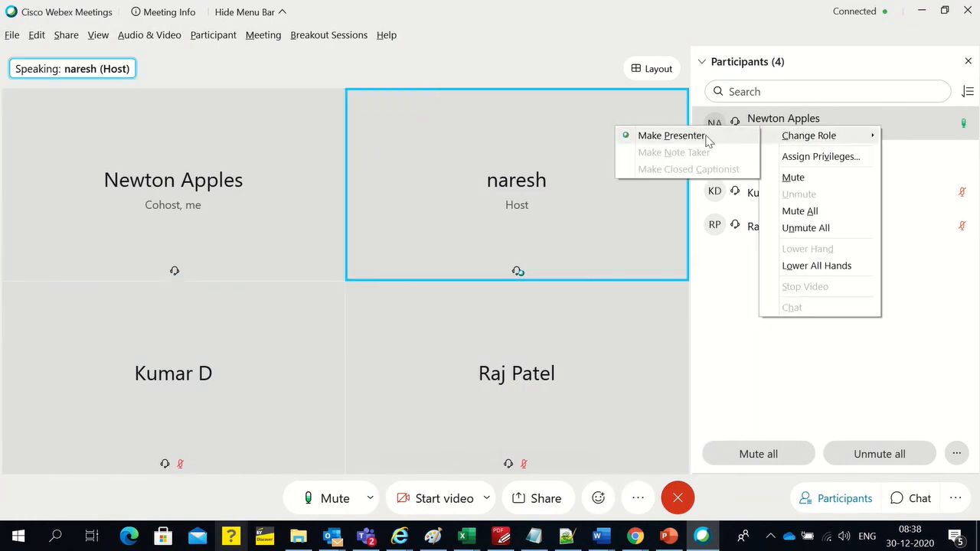
left_click(737, 299)
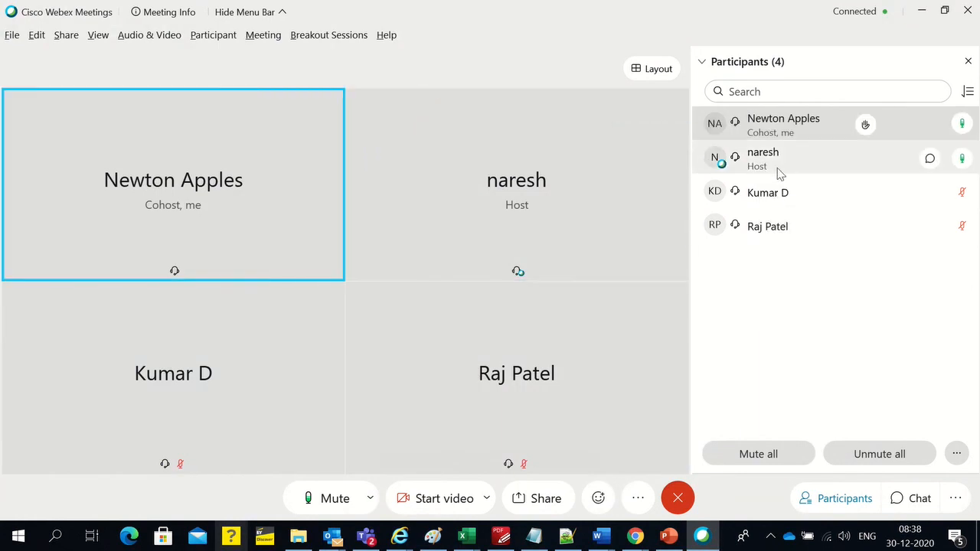
Take over the presenter role in the meeting, acknowledge the host notice and share Screen 1
right_click(765, 126)
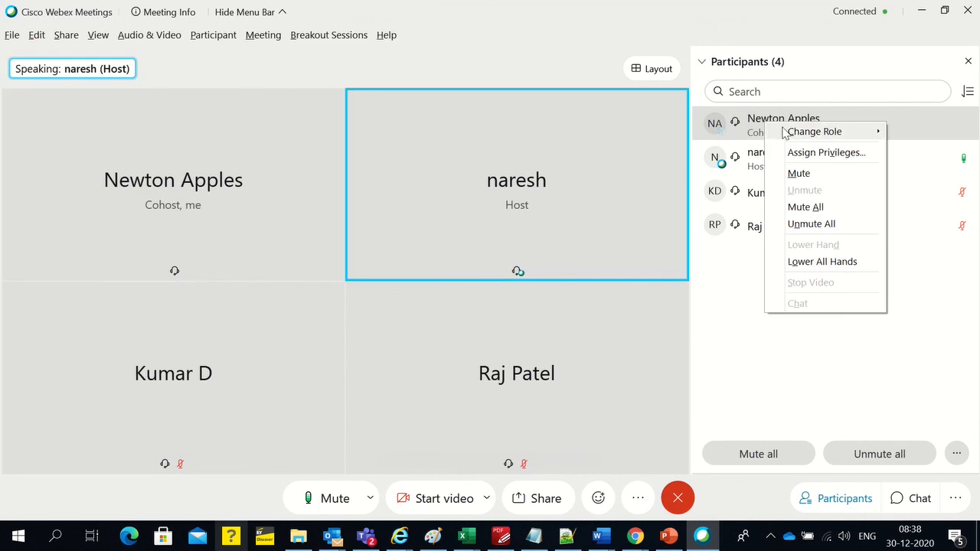
mouse_move(784, 131)
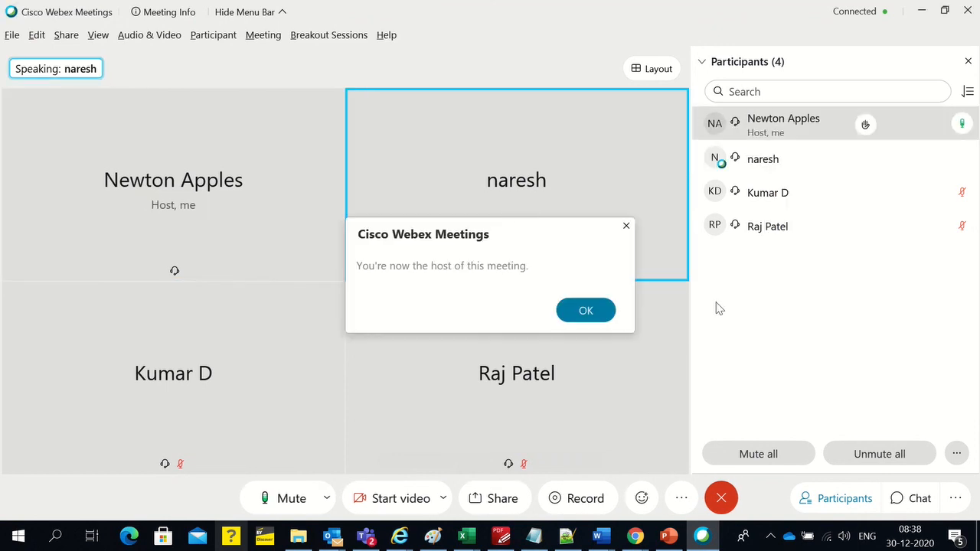
left_click(585, 311)
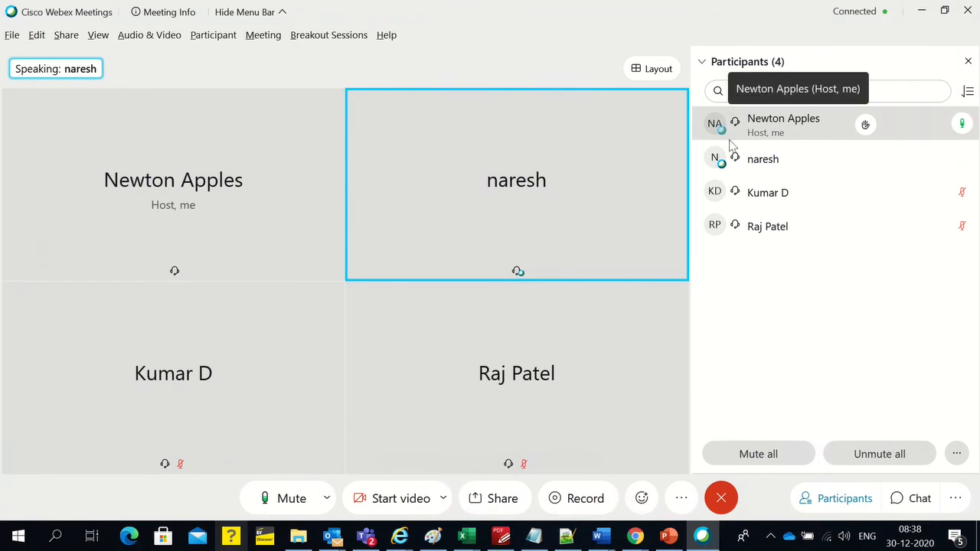
left_click(495, 498)
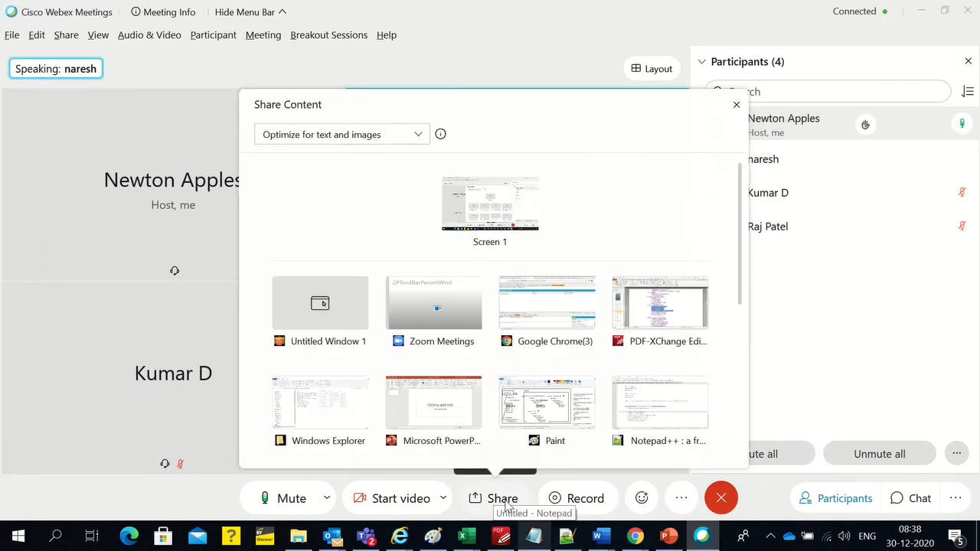
left_click(476, 210)
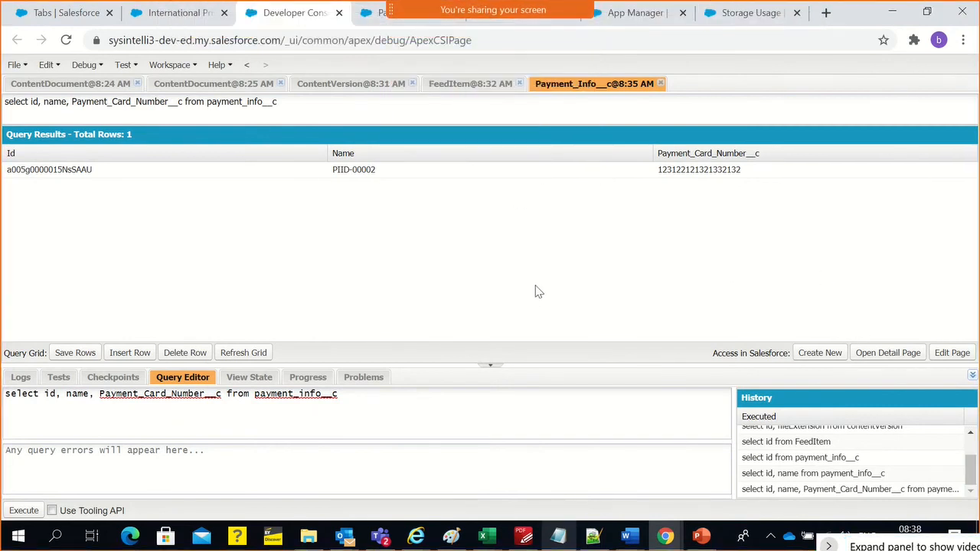
Switch to the Salesforce syllabus PDF and select the section 5 topics from "Build a custom Applications" through "Define dependent Pick lists"
left_click(523, 535)
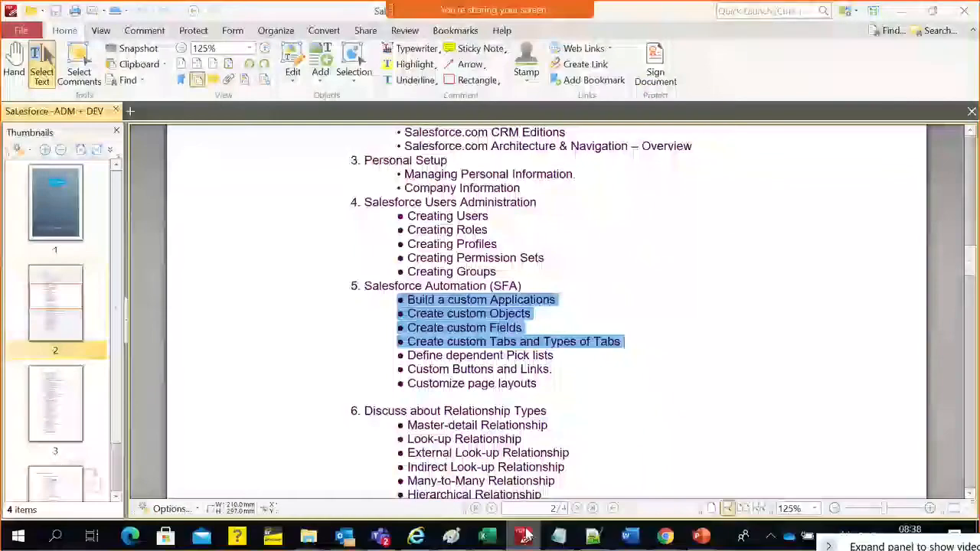
left_click(527, 400)
left_click_drag(404, 299, 614, 356)
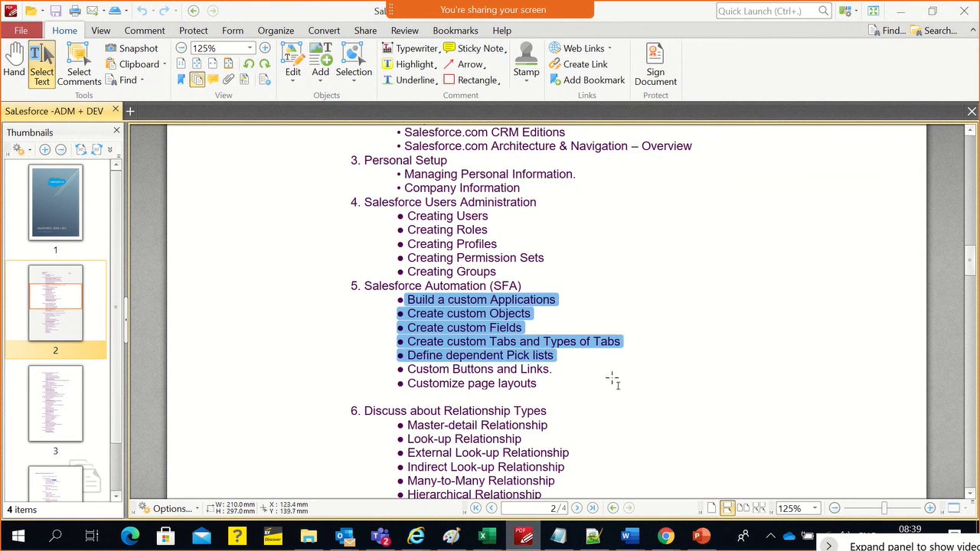
Switch back to Chrome and start a new custom field of type Picklist on the Payment Info object
key("alt+Tab")
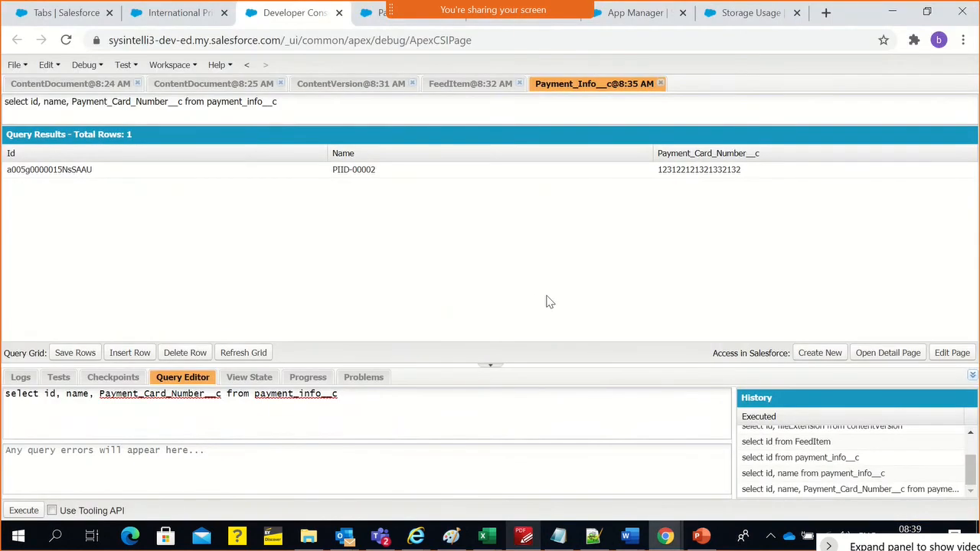
left_click(201, 23)
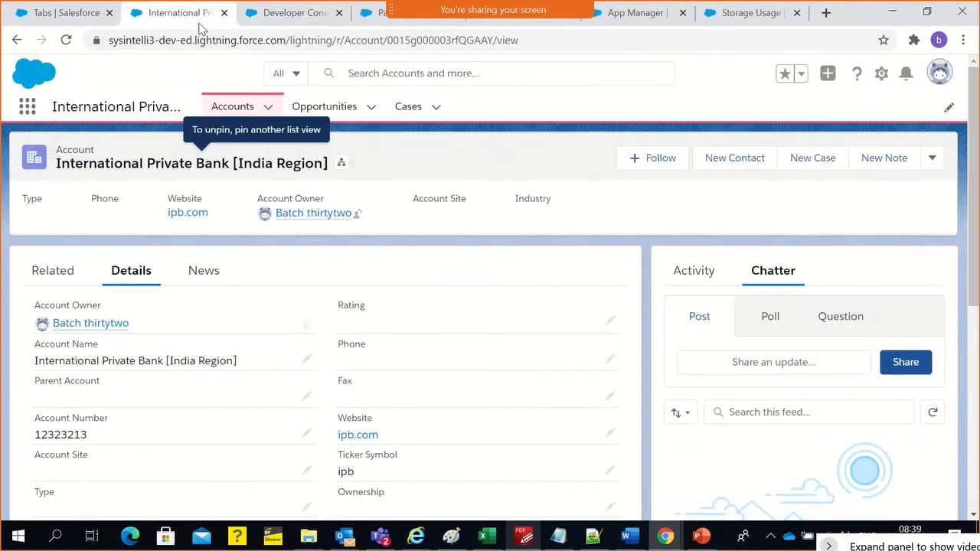
left_click(283, 28)
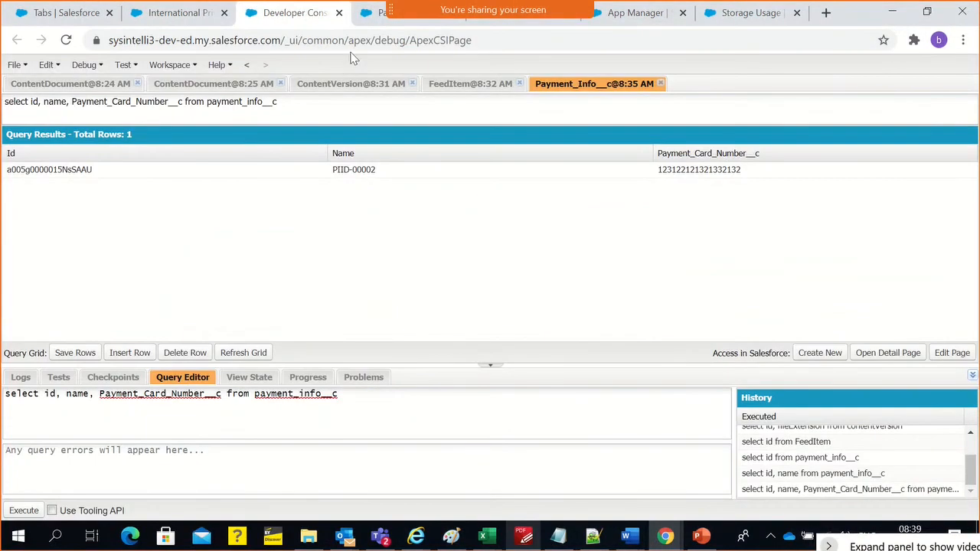
left_click(369, 14)
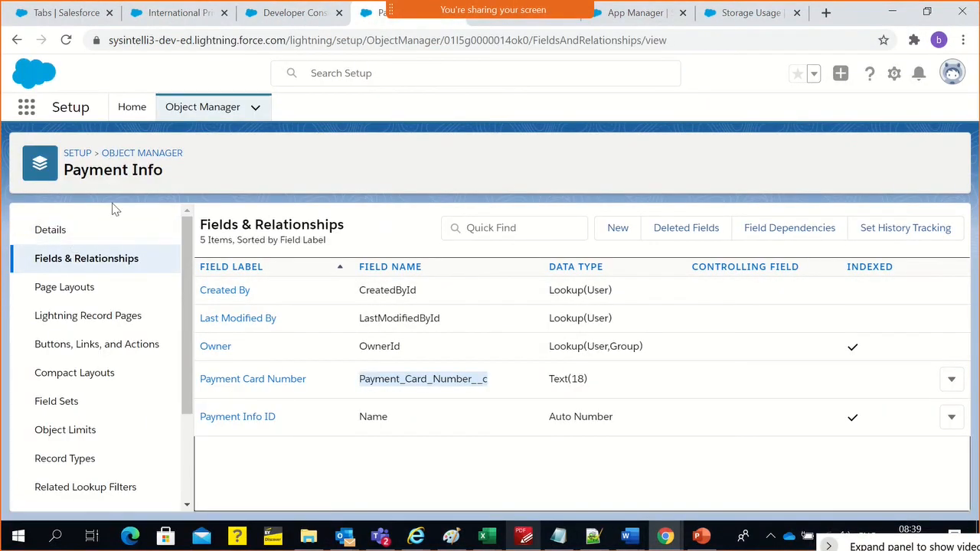
left_click(620, 241)
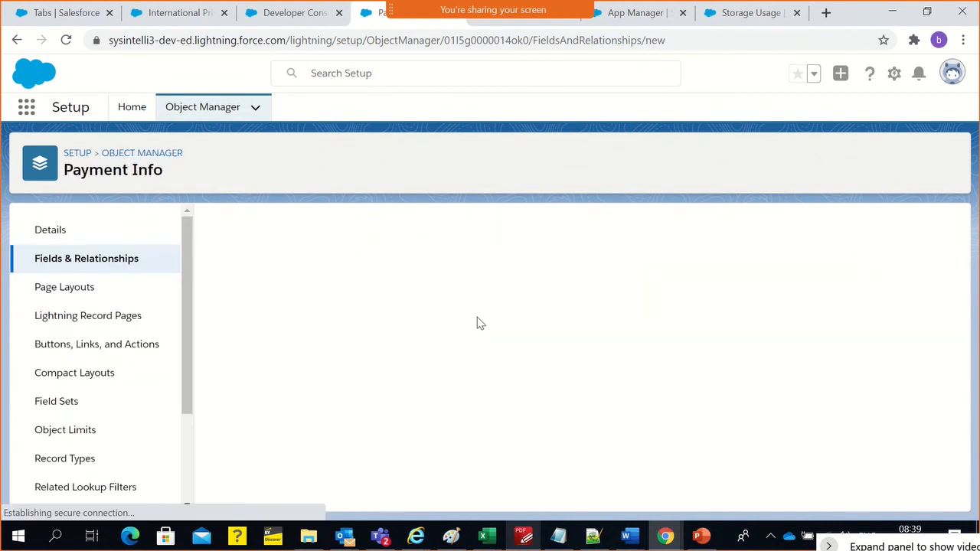
scroll(427, 300, "down", 5)
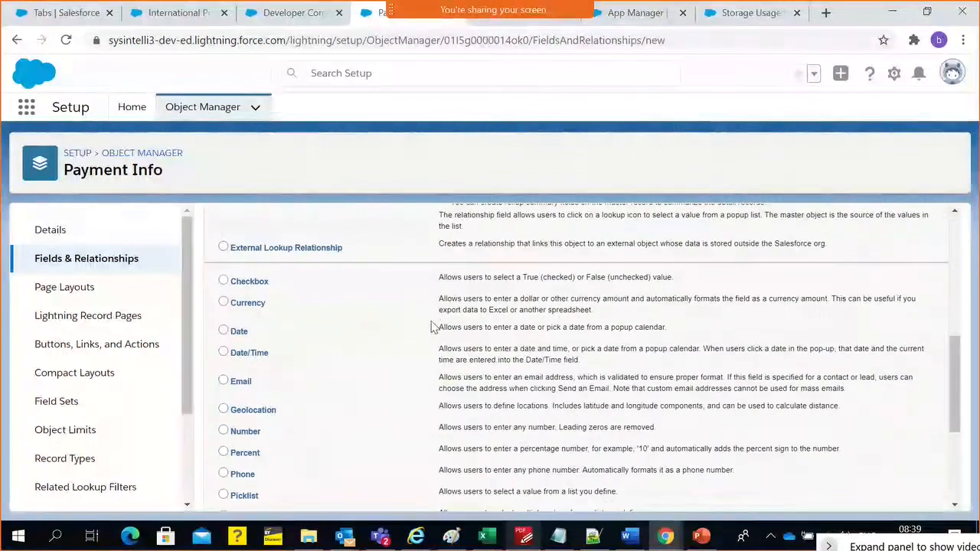
scroll(428, 355, "down", 1)
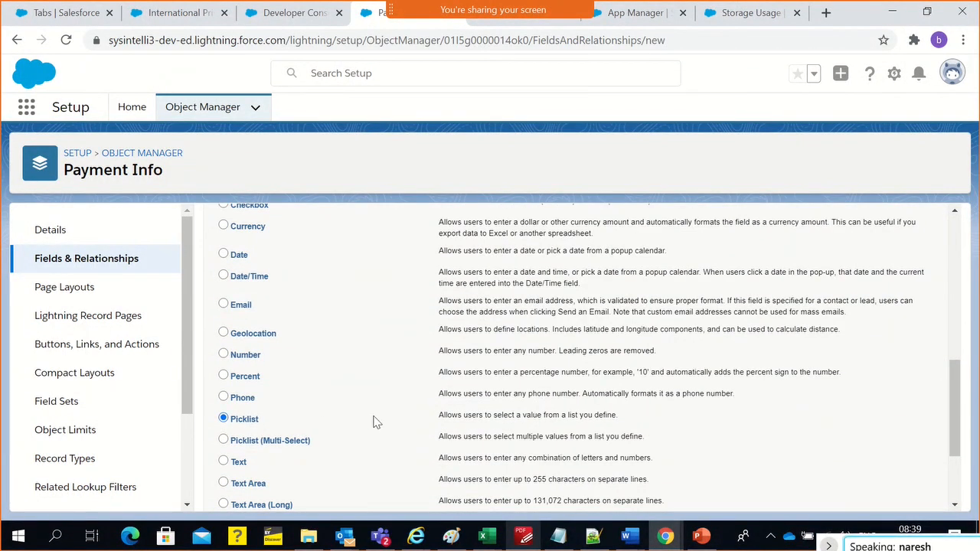
scroll(459, 413, "down", 3)
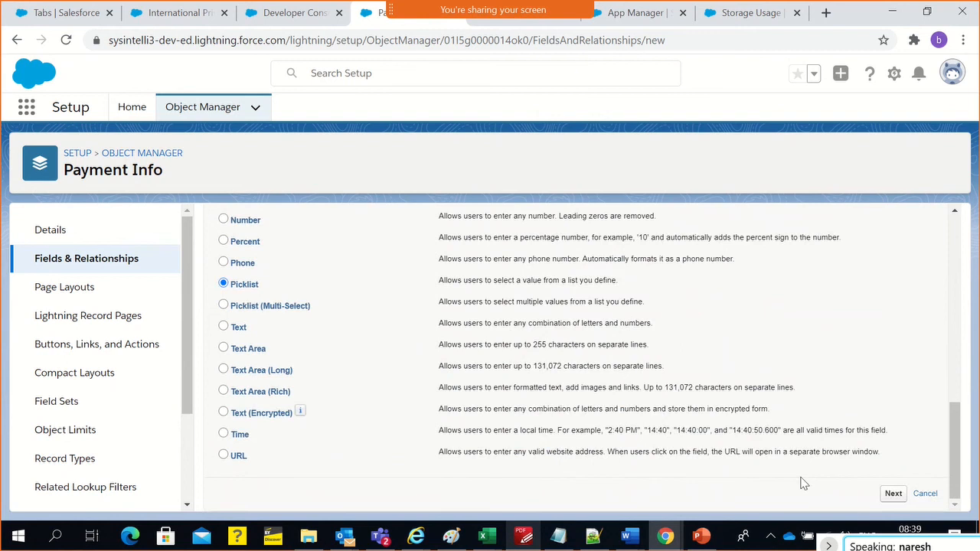
left_click(893, 493)
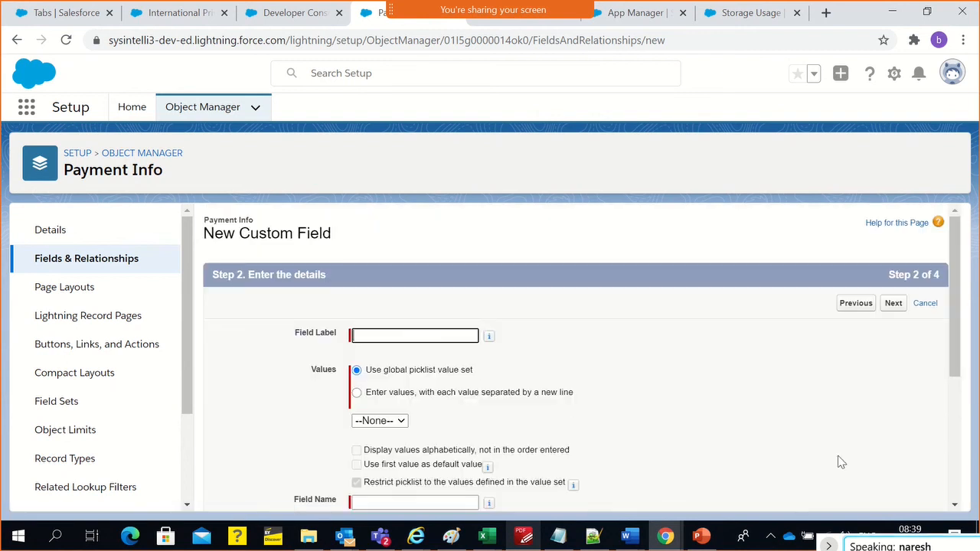
Label the new picklist field "Payment Card Type" and look at the global picklist value set option
left_click(427, 334)
type("Payment Card Type")
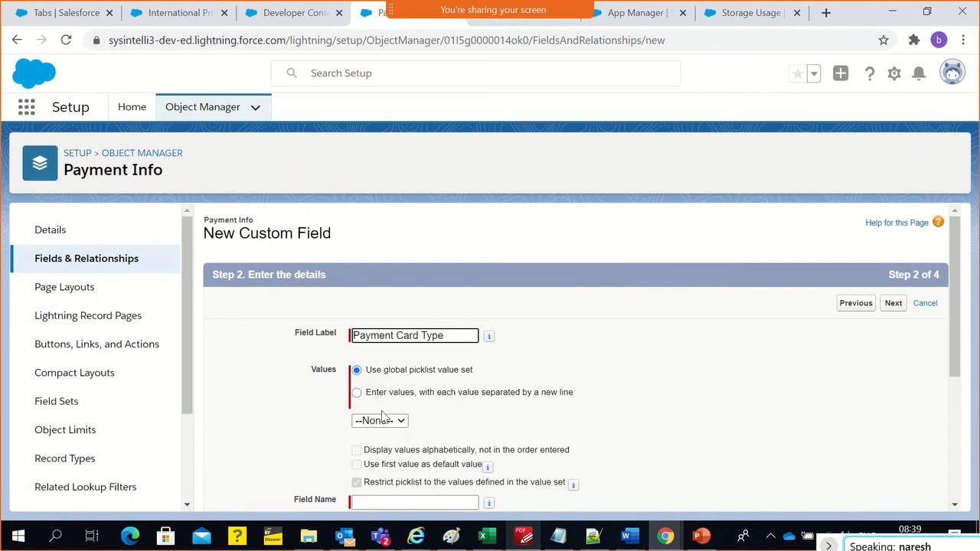
double_click(415, 374)
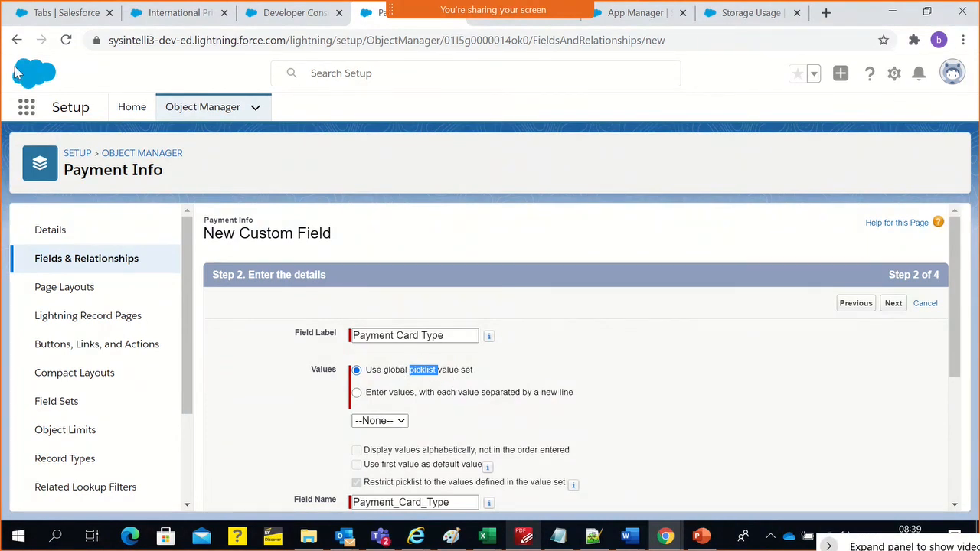
Go to the browser tab with the Setup home pages and search Setup for "global"
left_click(42, 14)
double_click(83, 150)
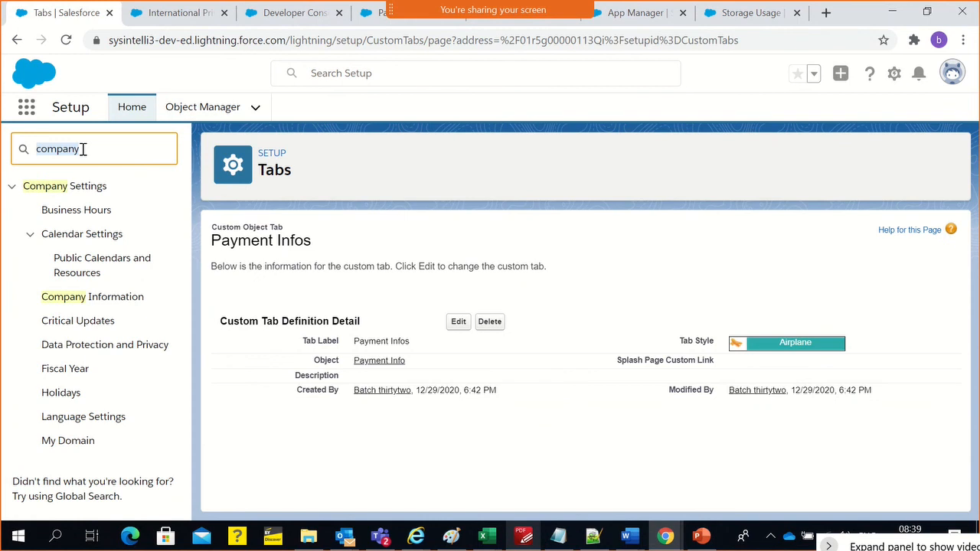
type("gl")
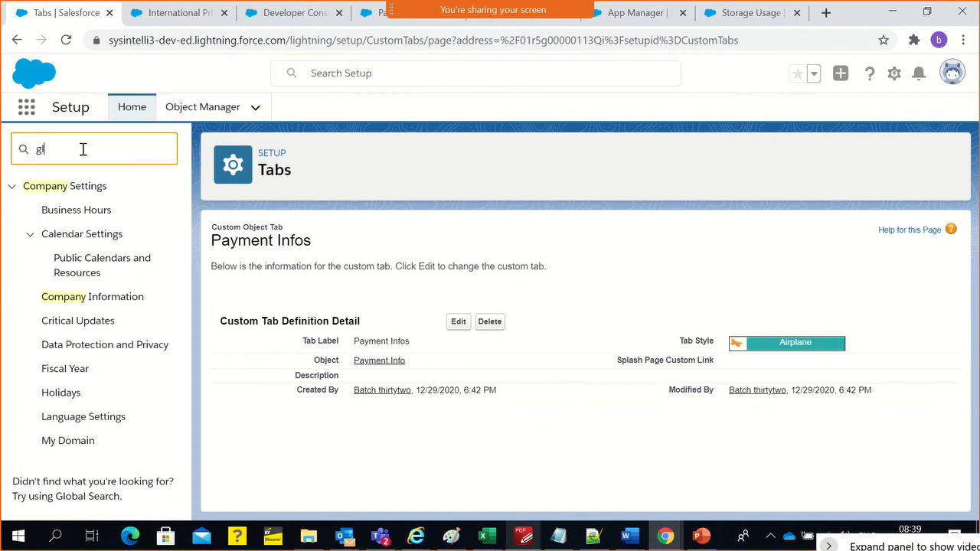
type("ova")
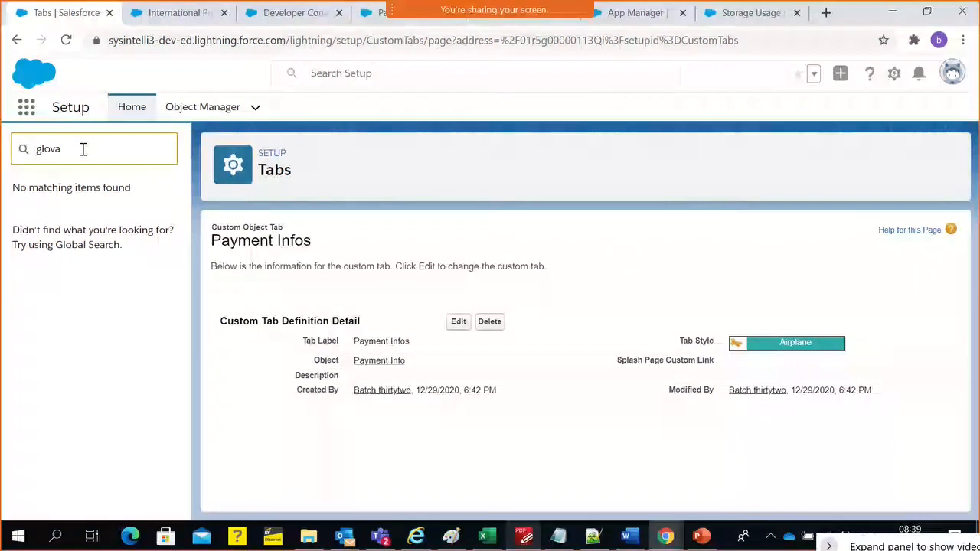
key("BackSpace")
key("BackSpace")
type("ba")
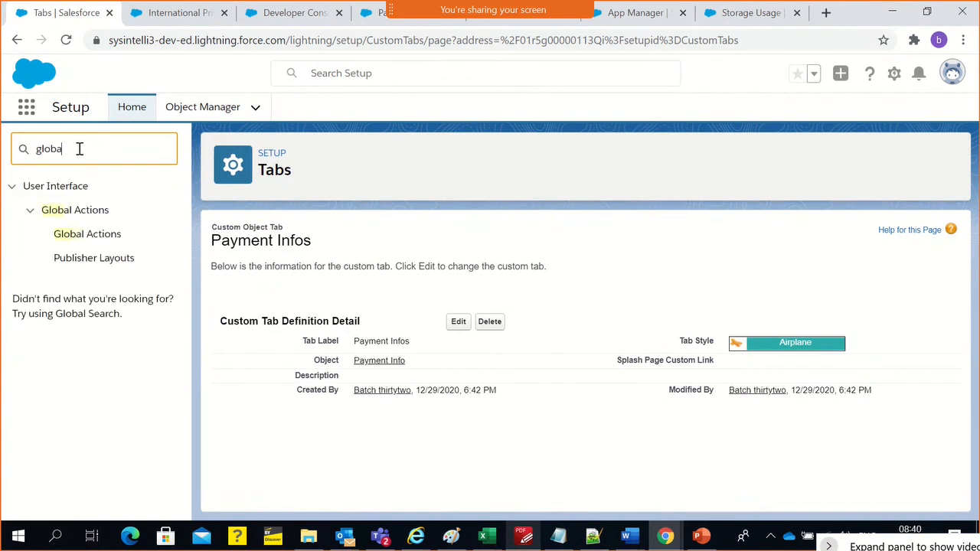
type("l\\")
key("BackSpace")
key("BackSpace")
key("BackSpace")
key("BackSpace")
key("BackSpace")
key("BackSpace")
key("BackSpace")
Search Setup for "pickl", open the Picklist Value Sets page and select its introductory description
type("p")
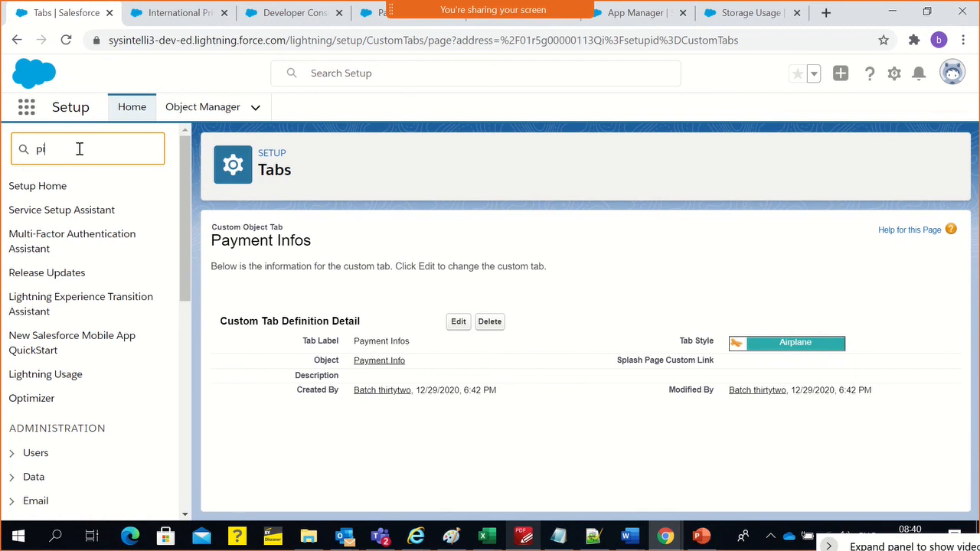
type("ickl")
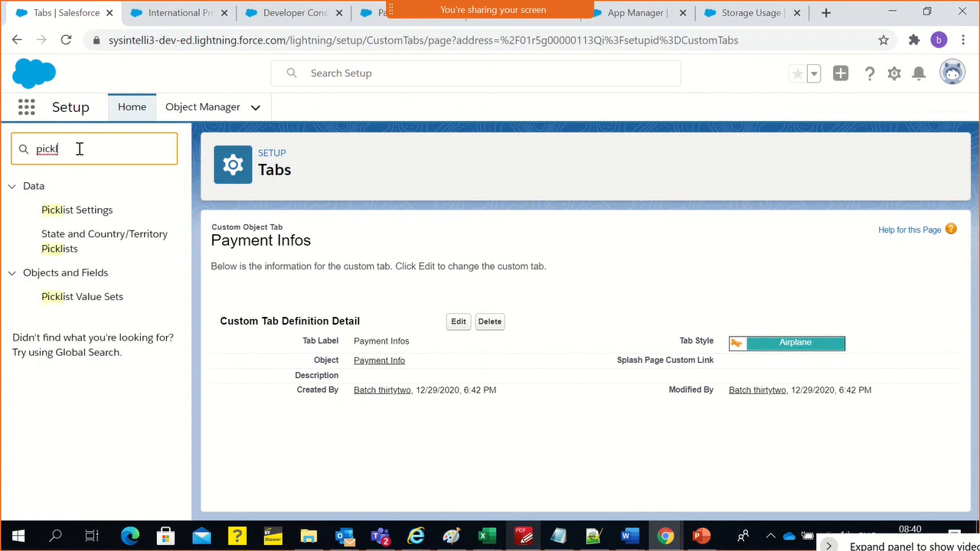
left_click(58, 305)
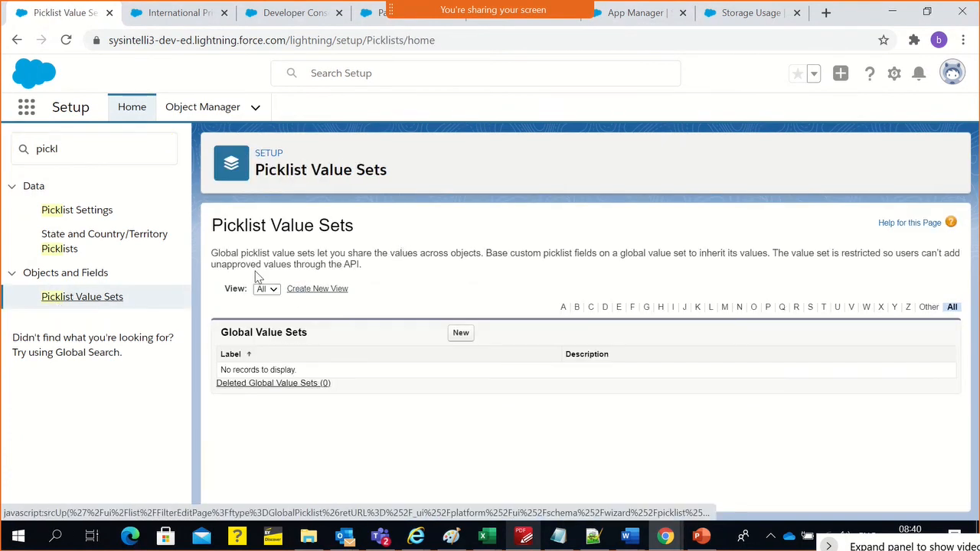
triple_click(253, 262)
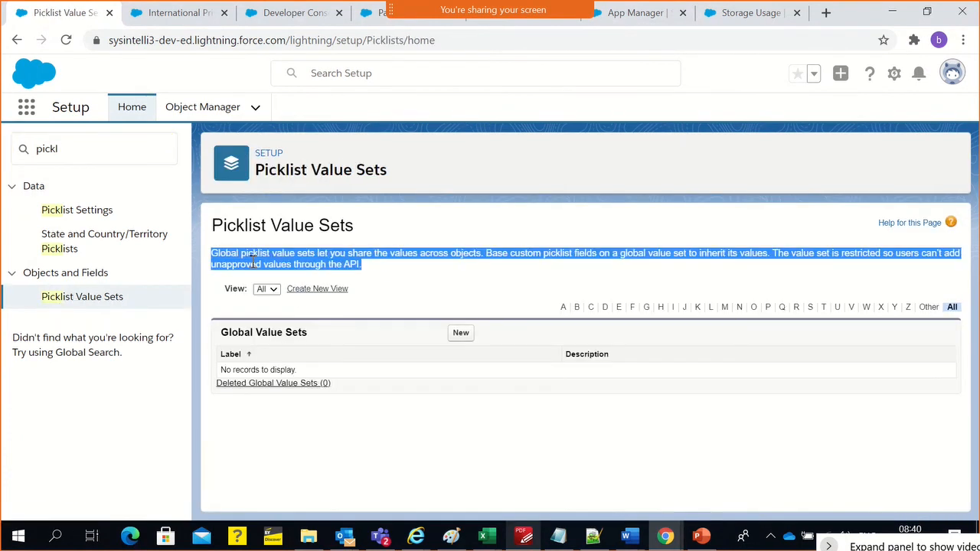
Create and save a global value set labelled Gender with the values Male, Female and Others
left_click(461, 333)
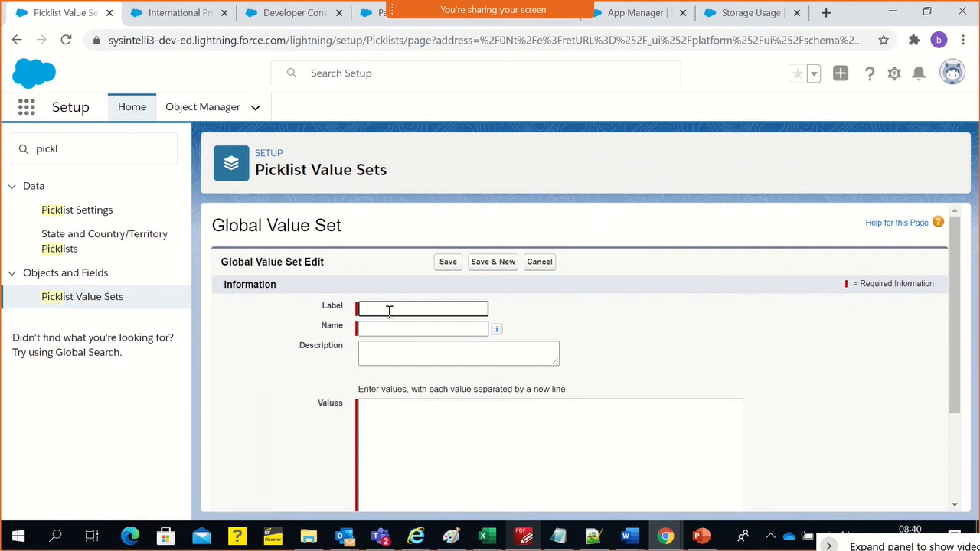
type("Gender")
left_click(389, 327)
left_click(376, 415)
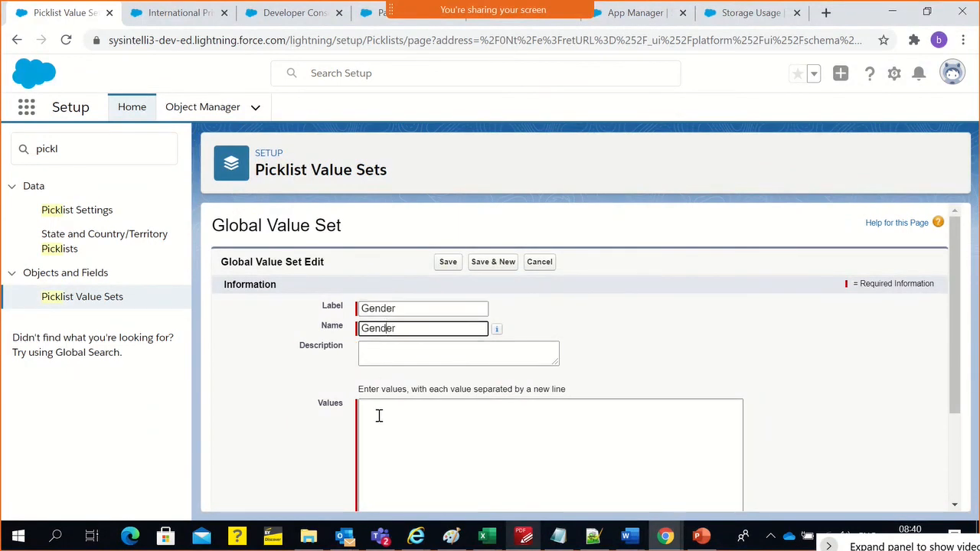
scroll(562, 337, "down", 1)
scroll(562, 344, "down", 2)
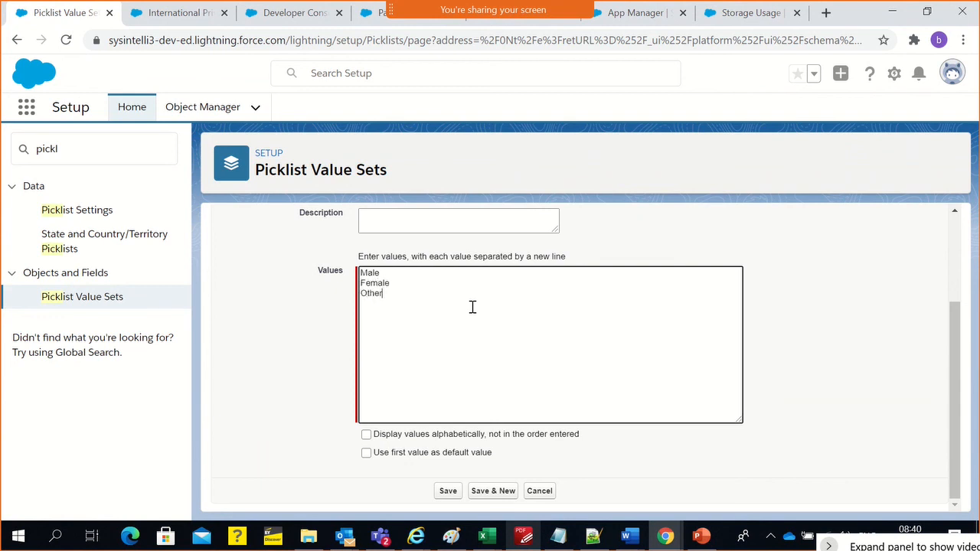
left_click(456, 496)
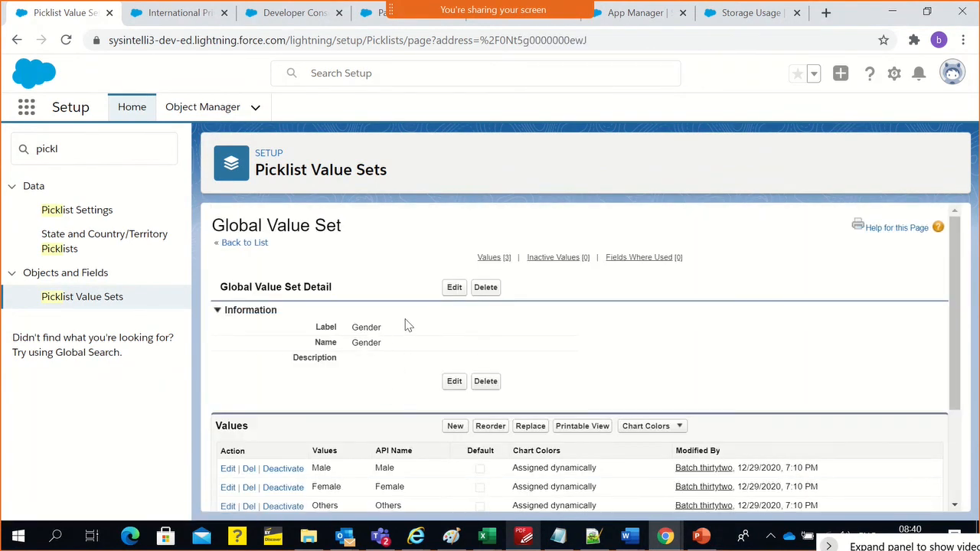
Review the label and the list of values on the Gender value set's detail page
double_click(362, 329)
scroll(361, 317, "down", 3)
scroll(361, 320, "up", 3)
scroll(399, 331, "down", 2)
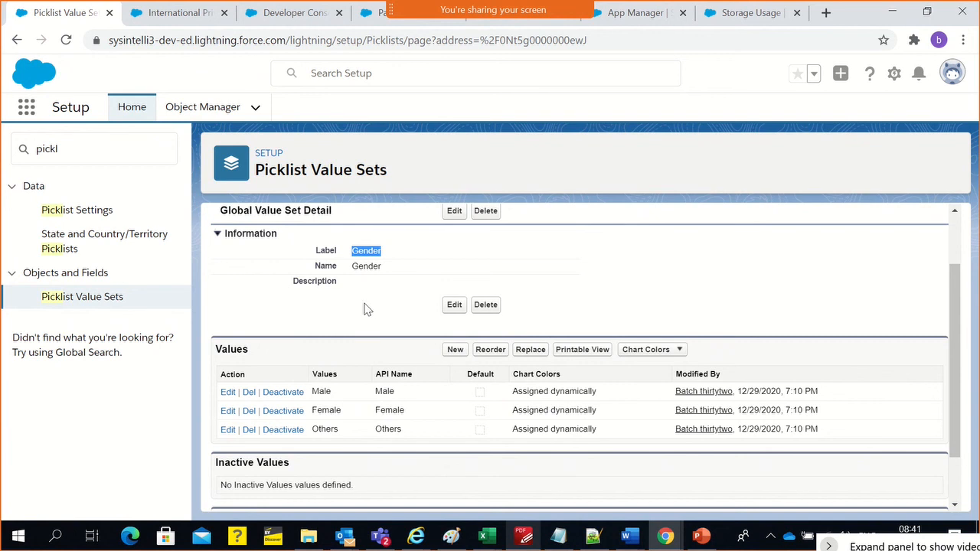
Go back to the browser tab with the Payment Info new custom field form
scroll(375, 310, "up", 1)
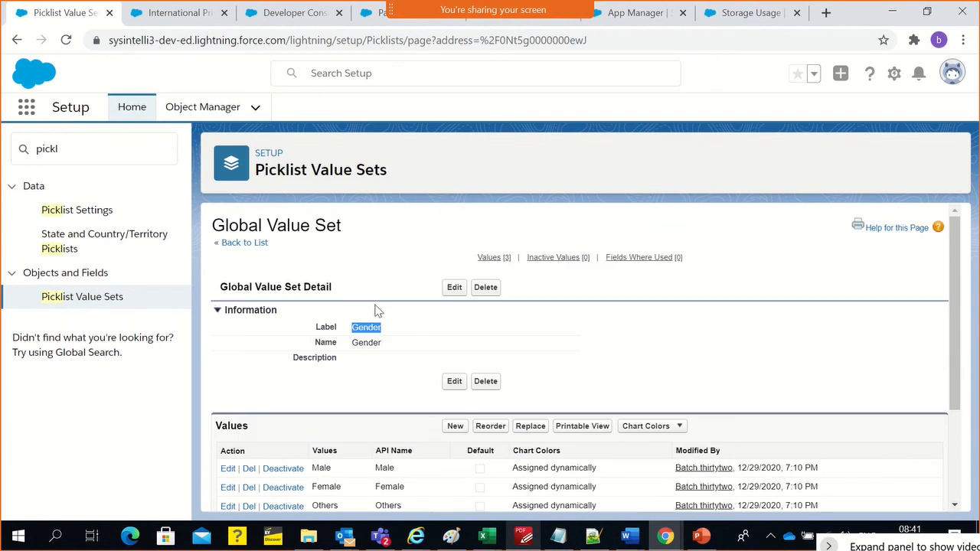
left_click(736, 23)
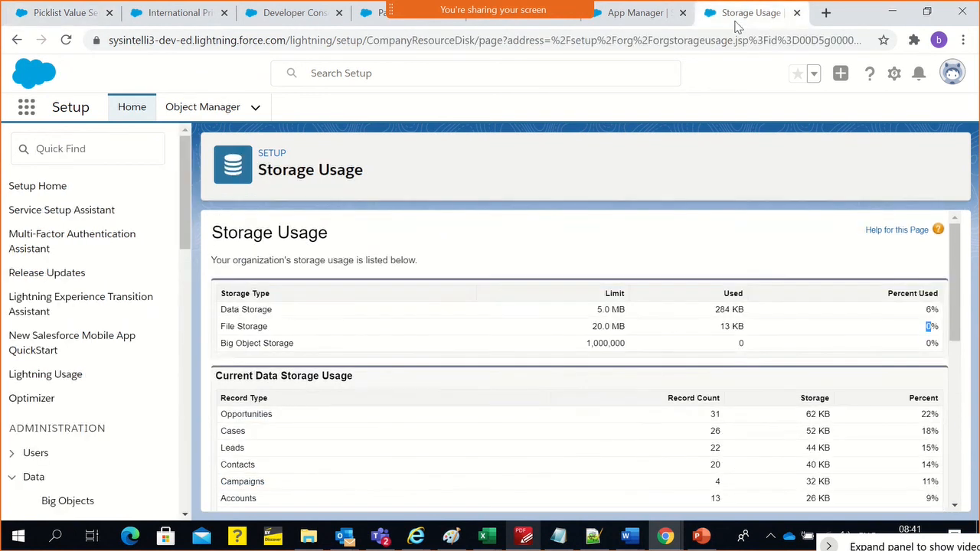
left_click(195, 15)
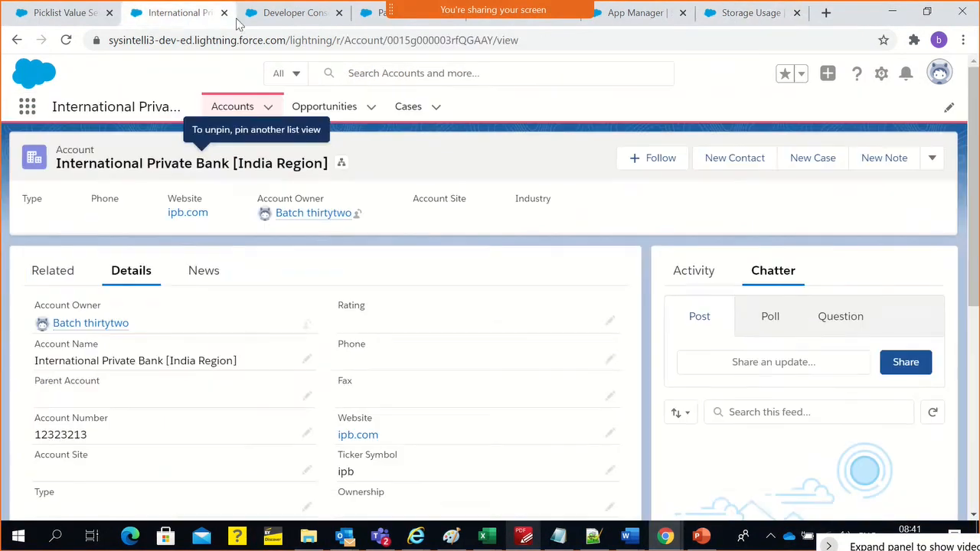
left_click(276, 15)
left_click(339, 13)
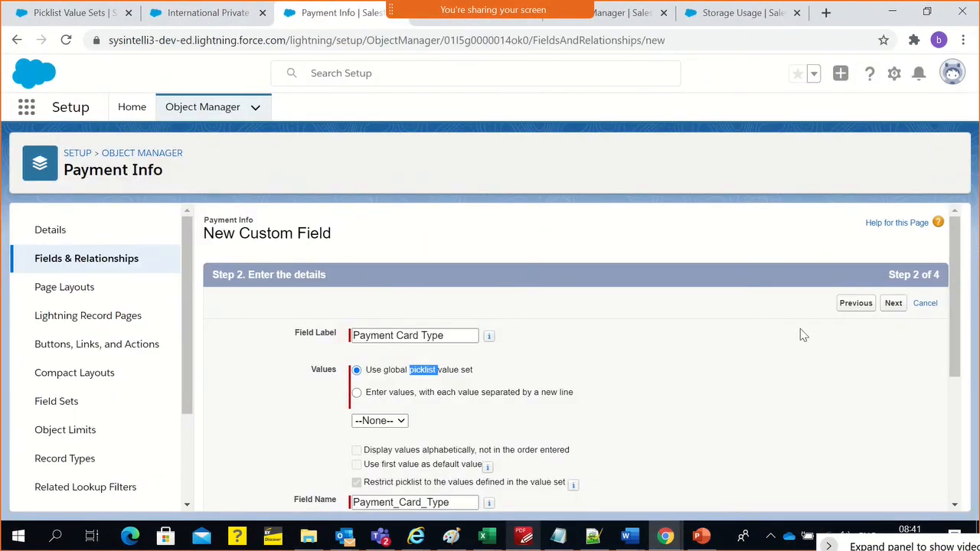
Reload the field details step and choose Gender as the global picklist value set for Payment Card Type
left_click(845, 308)
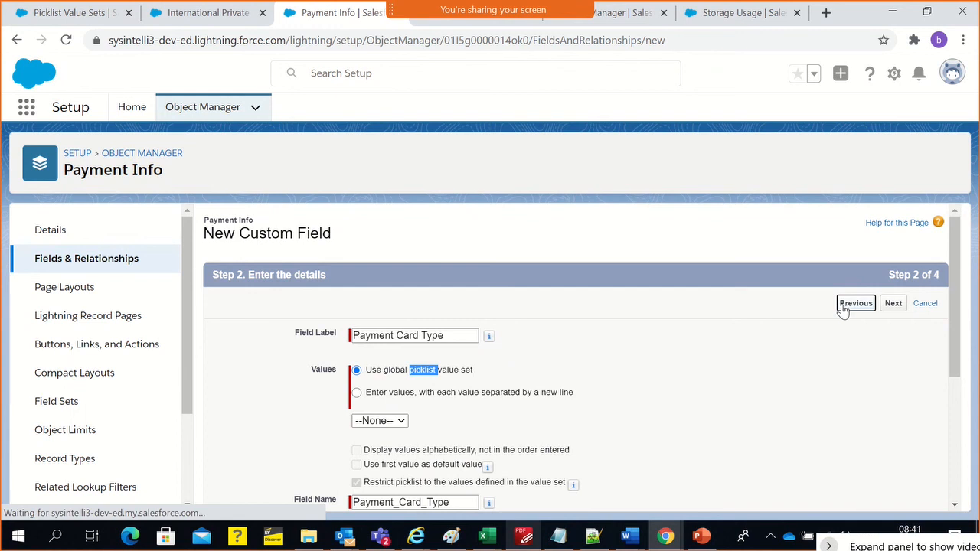
left_click(891, 304)
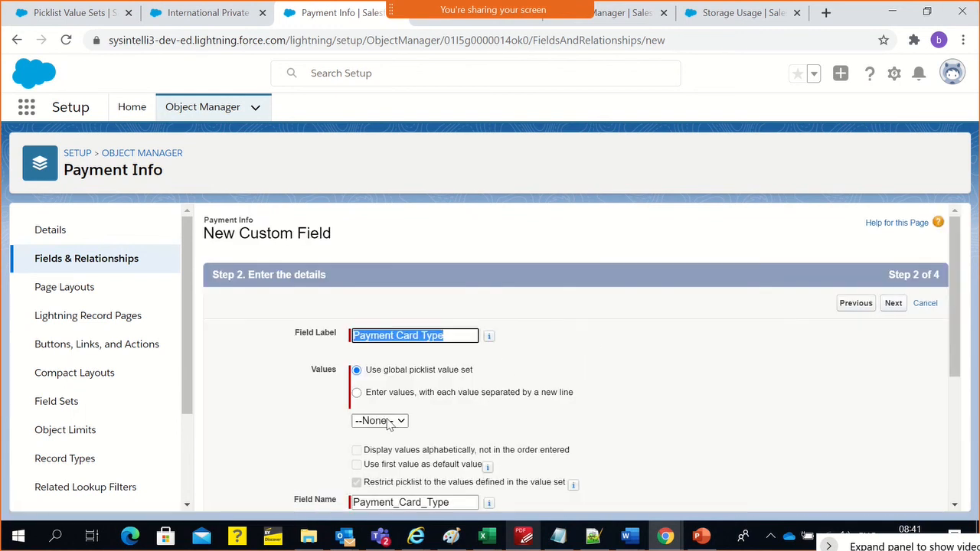
left_click(400, 420)
left_click(375, 447)
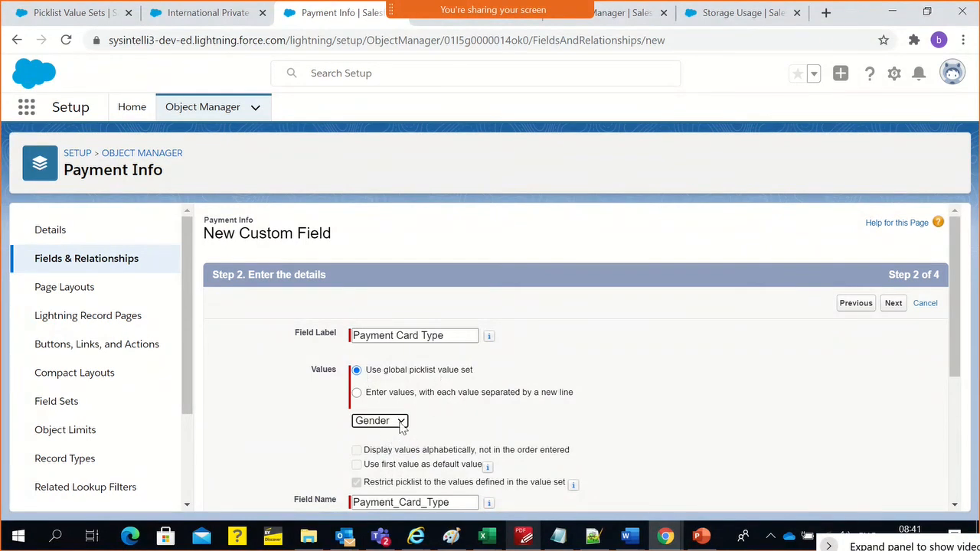
scroll(431, 393, "down", 2)
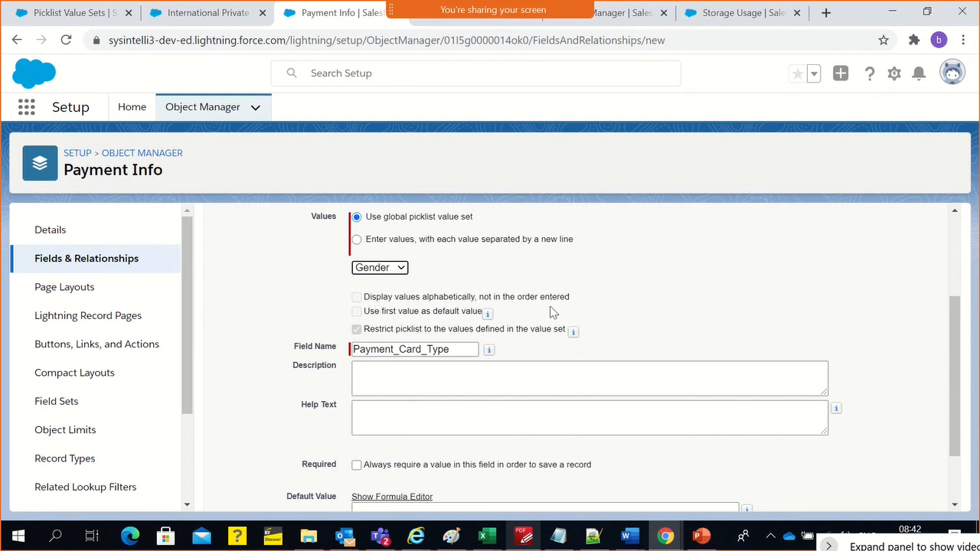
scroll(656, 383, "down", 2)
scroll(804, 451, "up", 3)
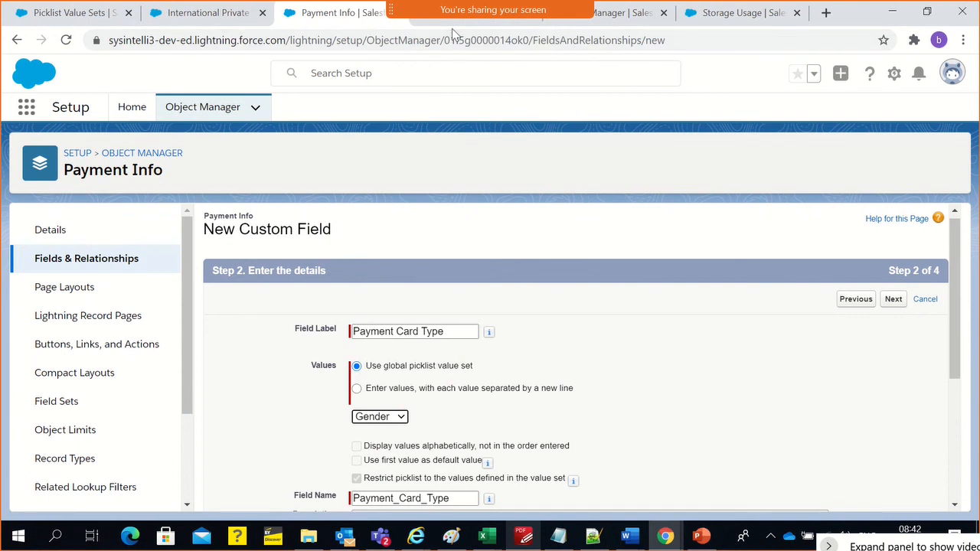
Return to the Gender global value set and examine its values and the fields where it is used
left_click(76, 13)
left_click(306, 362)
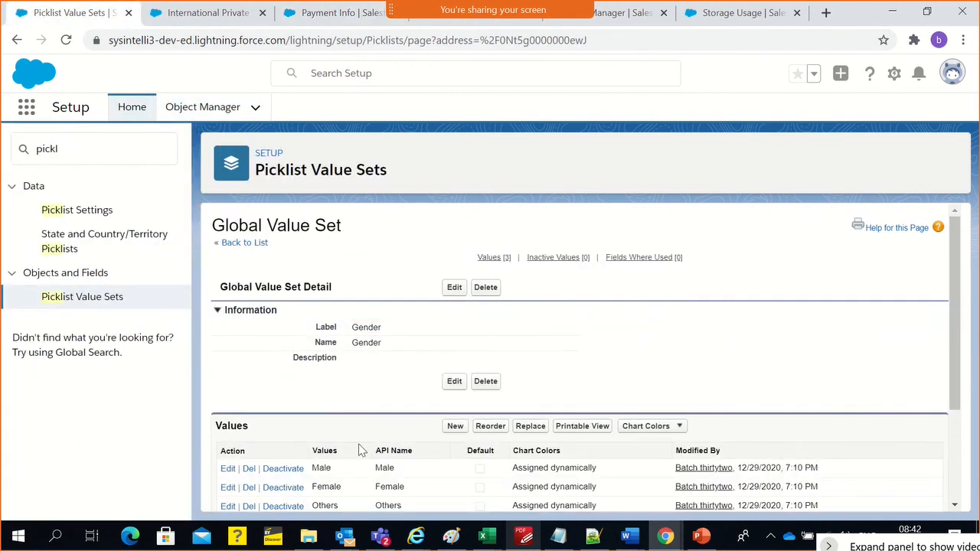
scroll(359, 446, "down", 2)
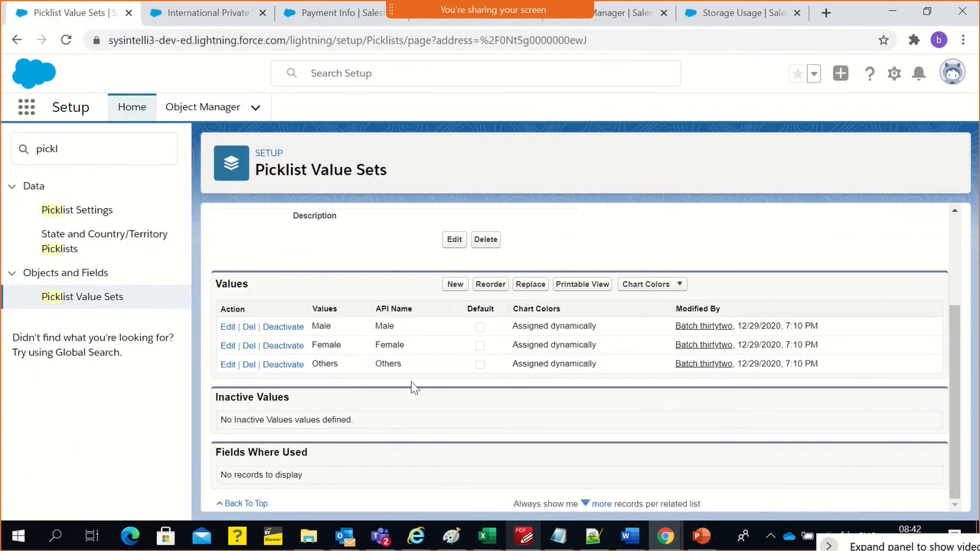
scroll(354, 268, "up", 2)
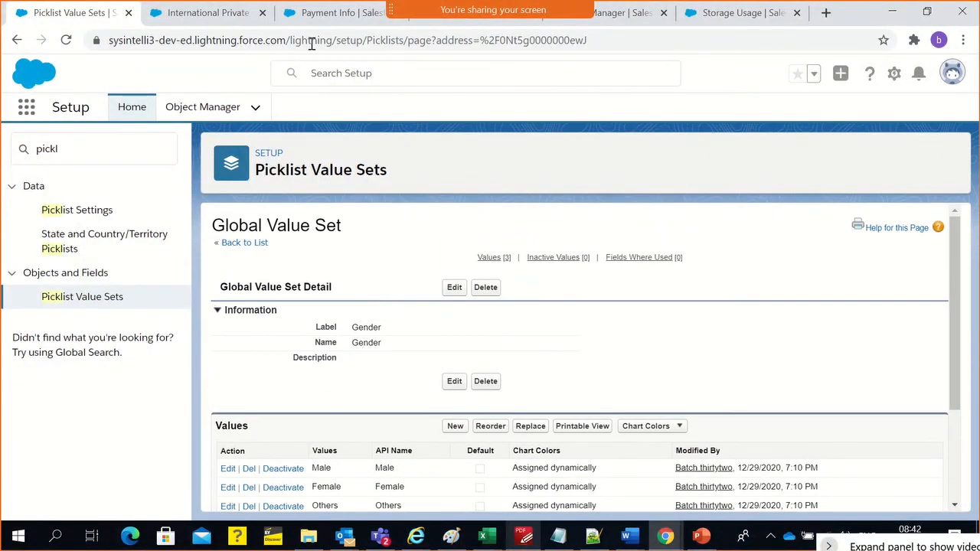
Define Payment Card Type with its own values Master, Visa and Discover, and continue to field-level security
left_click(314, 18)
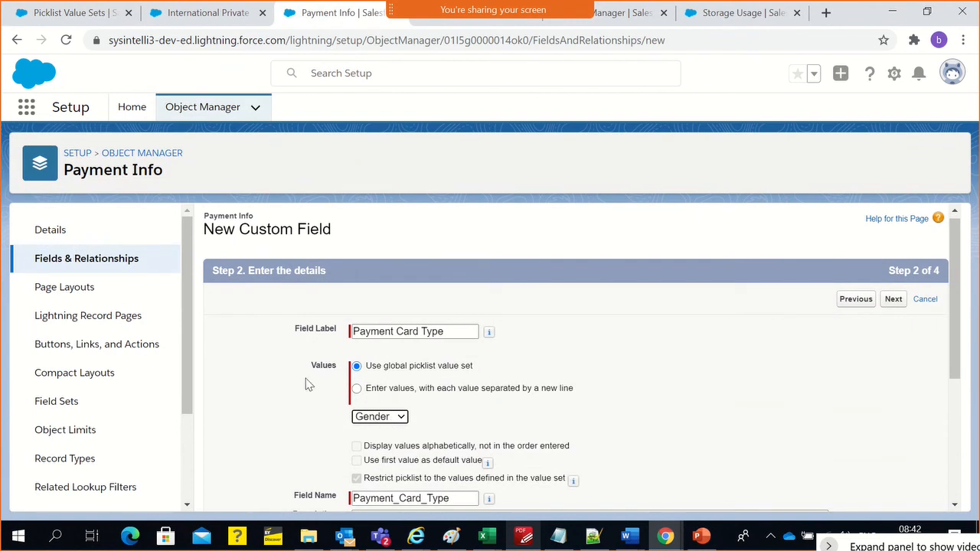
left_click(417, 395)
left_click(420, 391)
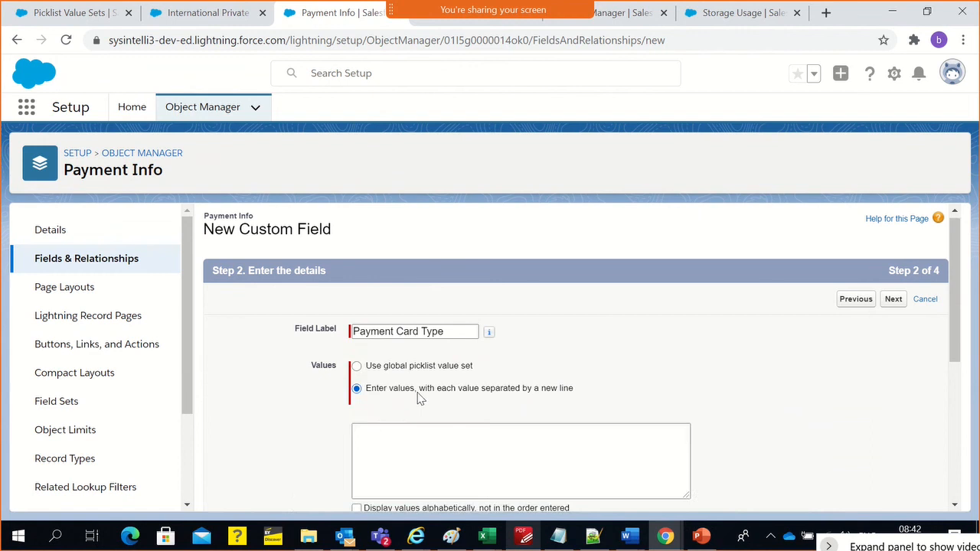
left_click(413, 434)
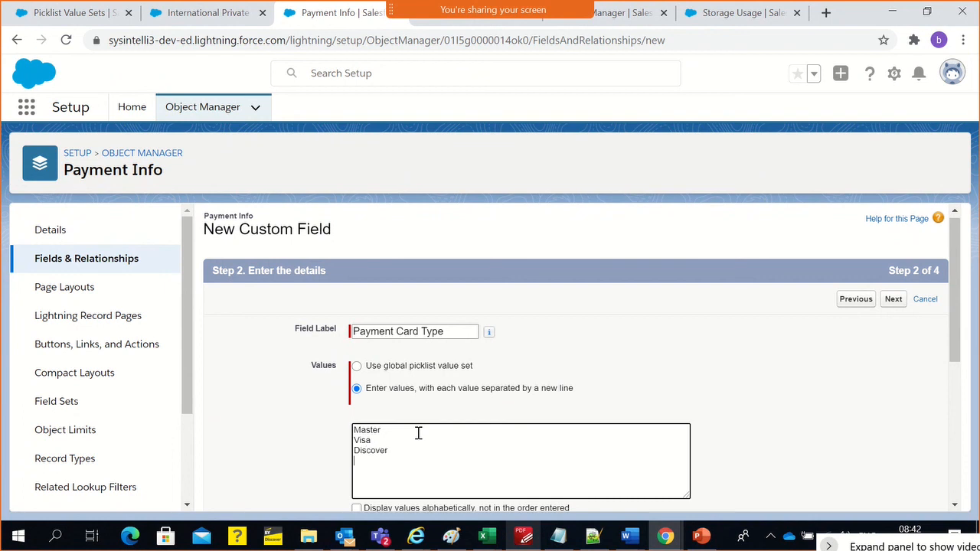
scroll(441, 428, "down", 2)
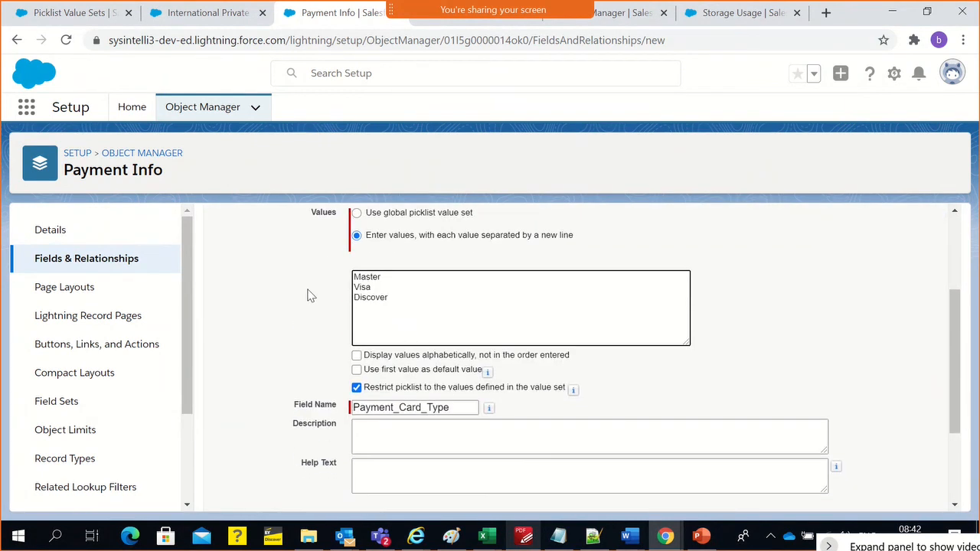
left_click(289, 306)
scroll(344, 298, "up", 1)
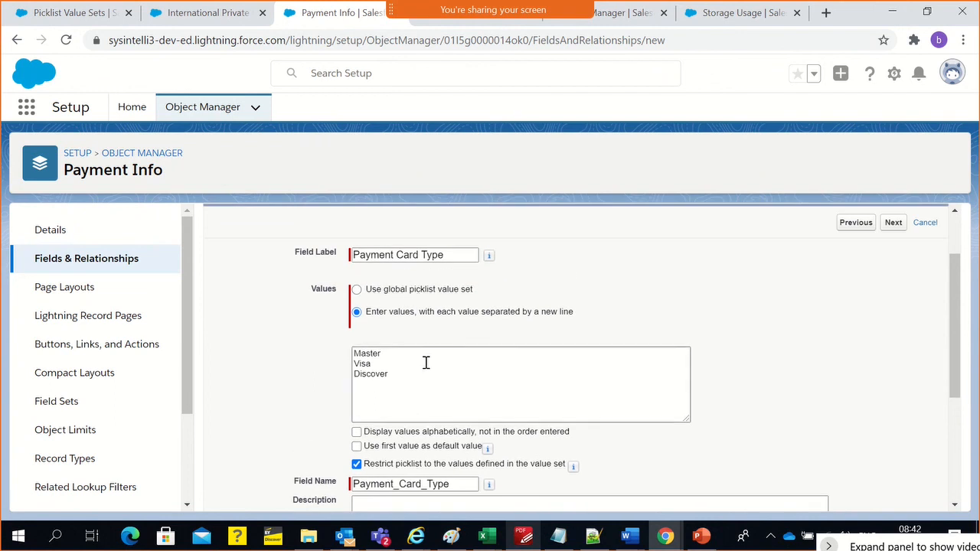
scroll(407, 368, "down", 3)
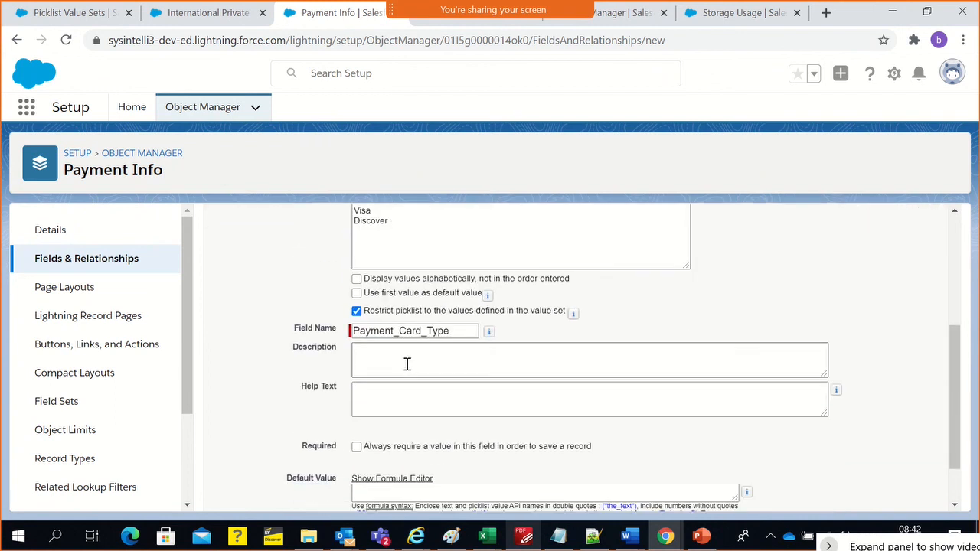
left_click(893, 494)
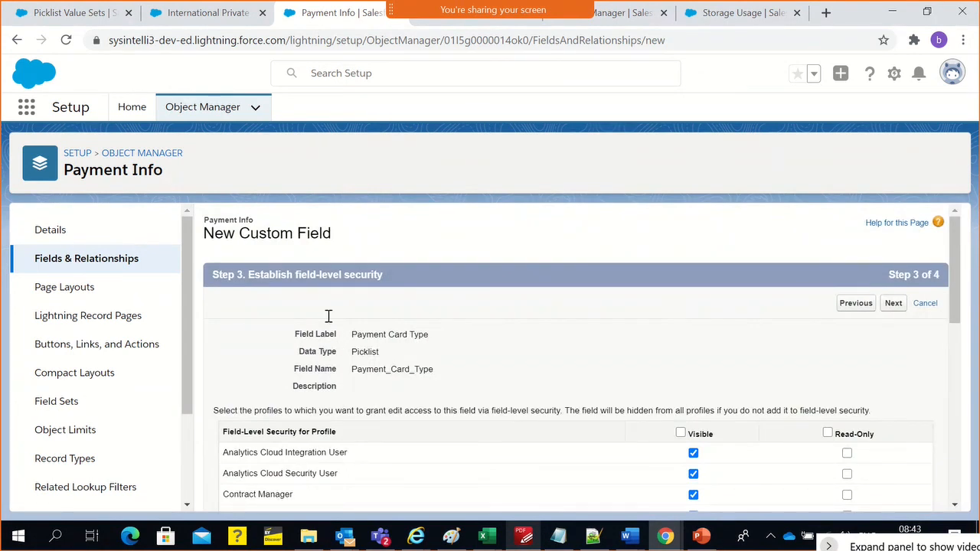
Clear the Visible setting of Payment Card Type for all profiles
scroll(459, 459, "down", 3)
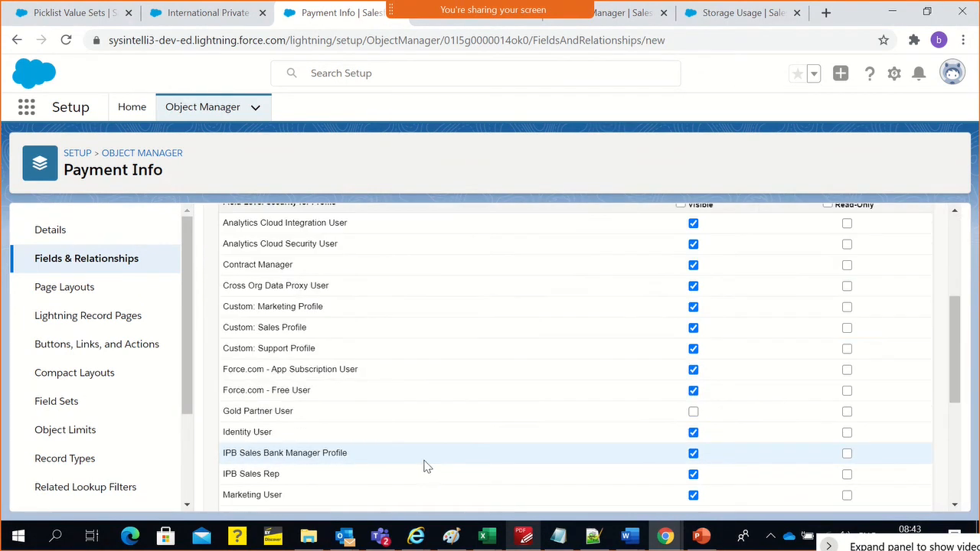
scroll(423, 464, "down", 1)
scroll(424, 464, "up", 3)
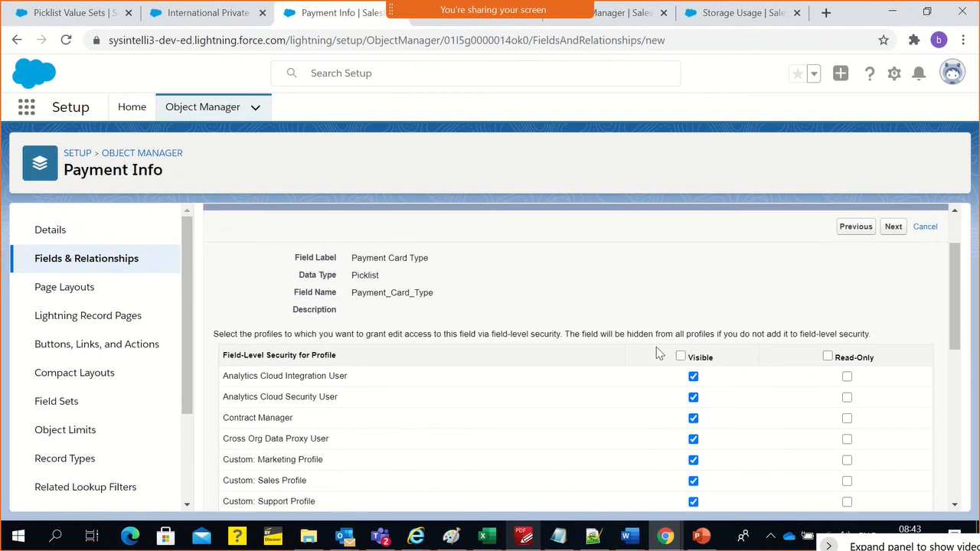
left_click(680, 357)
scroll(527, 400, "down", 3)
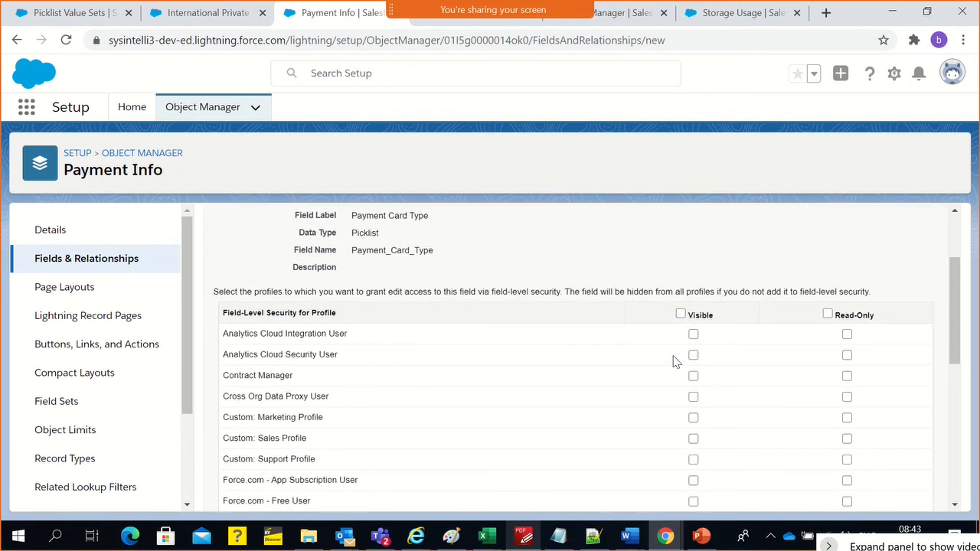
Make the field visible to IPB Sales Bank Manager Profile, IPB Sales Rep and System Administrator, and continue to the page layouts step
left_click_drag(284, 399, 227, 381)
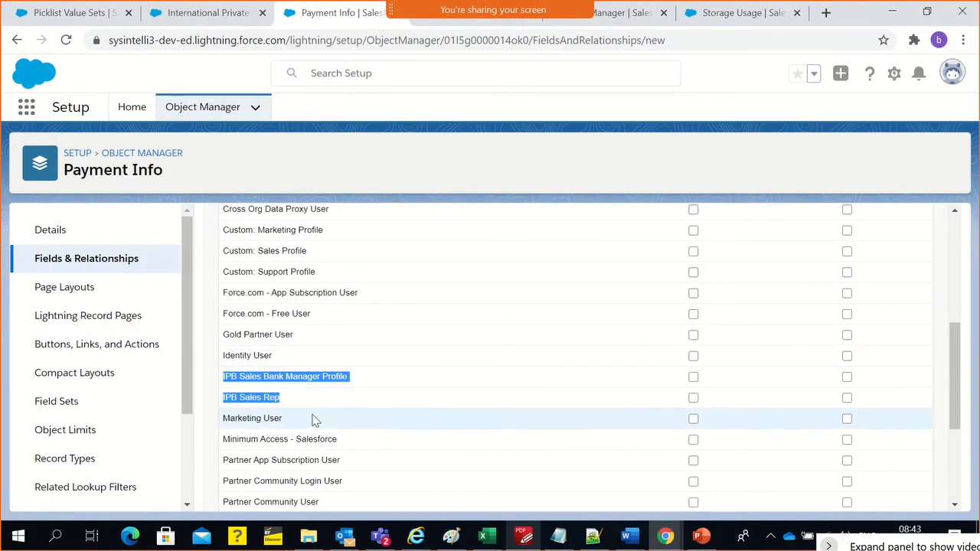
scroll(314, 405, "up", 3)
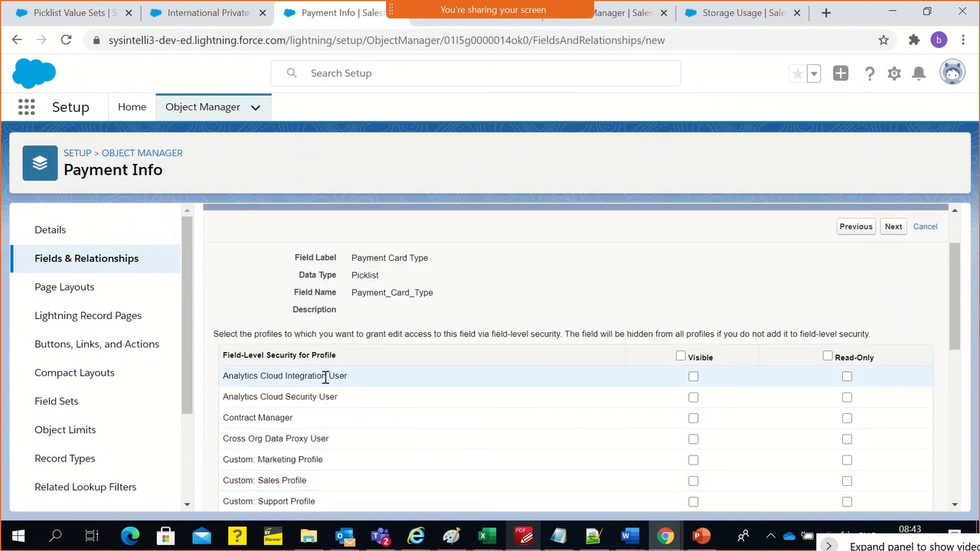
scroll(317, 396, "down", 3)
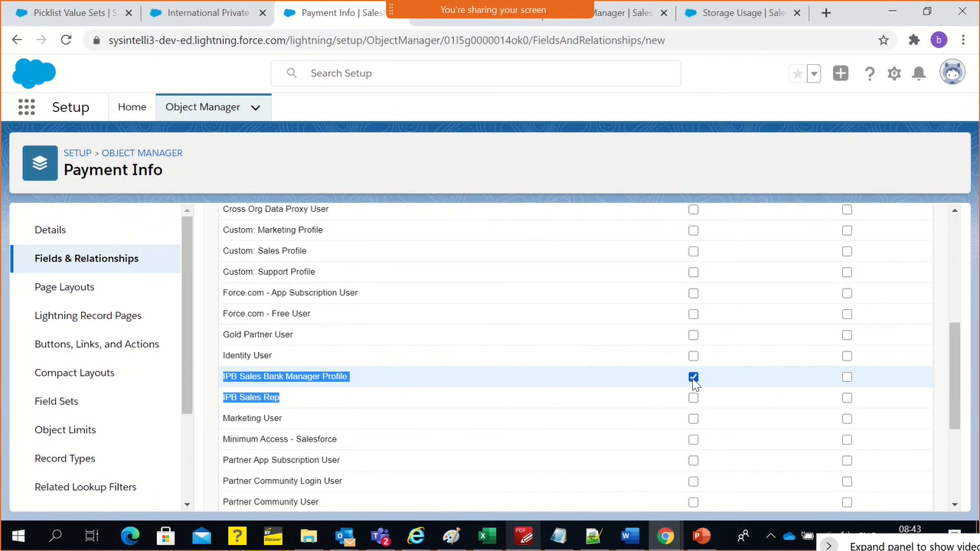
left_click(694, 409)
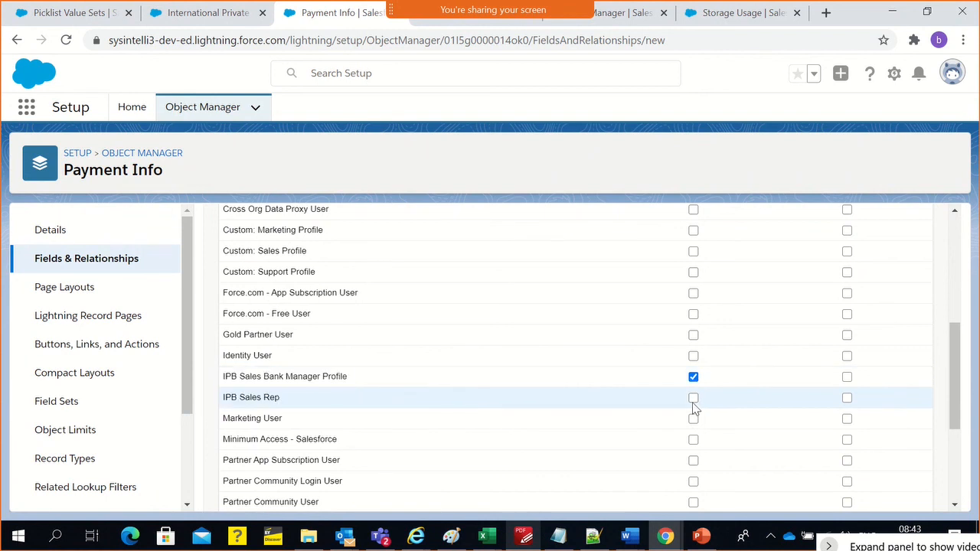
scroll(695, 408, "down", 3)
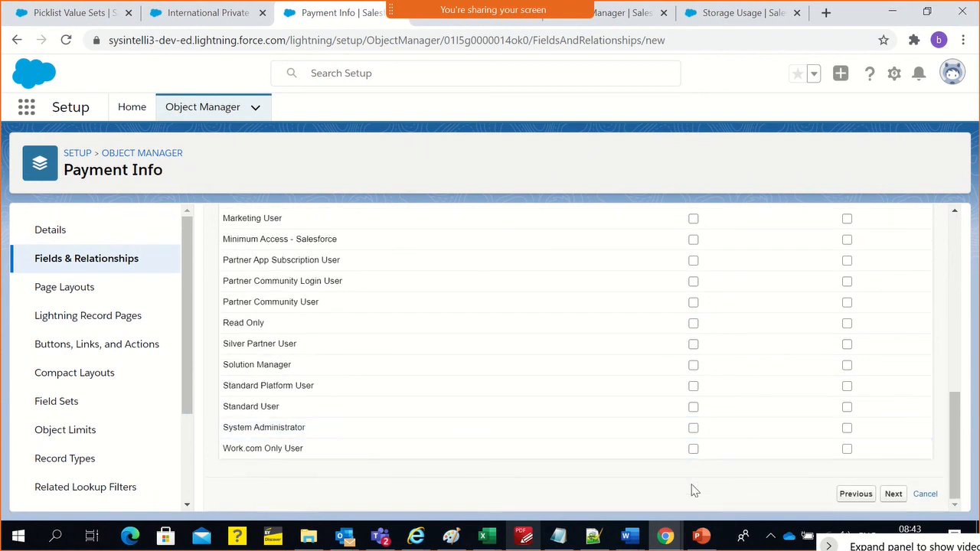
left_click(692, 428)
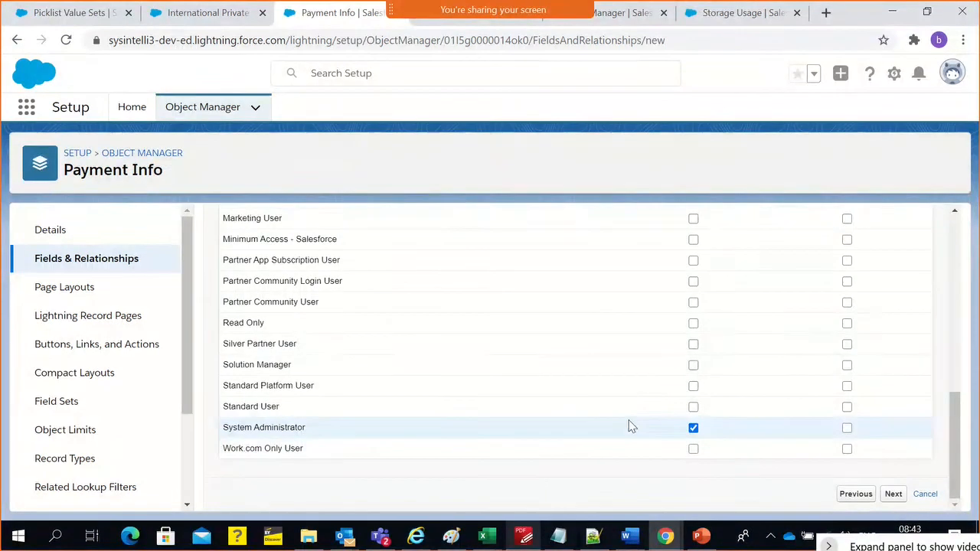
scroll(630, 420, "up", 6)
scroll(622, 415, "down", 4)
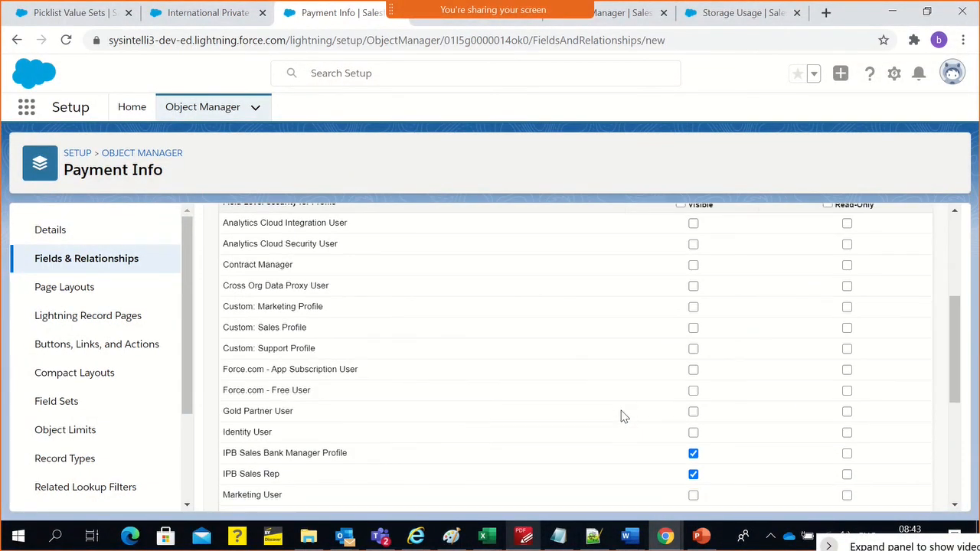
scroll(493, 396, "up", 4)
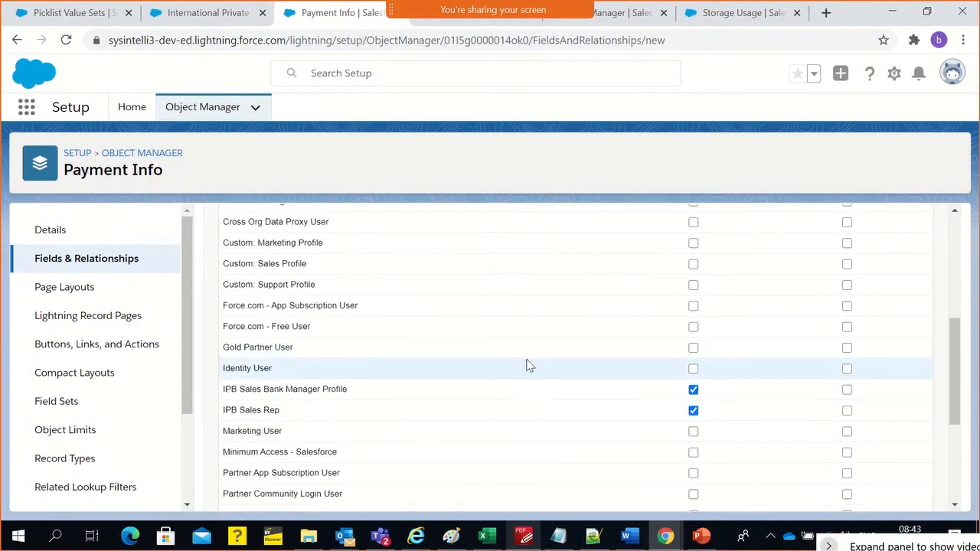
double_click(377, 340)
left_click(893, 303)
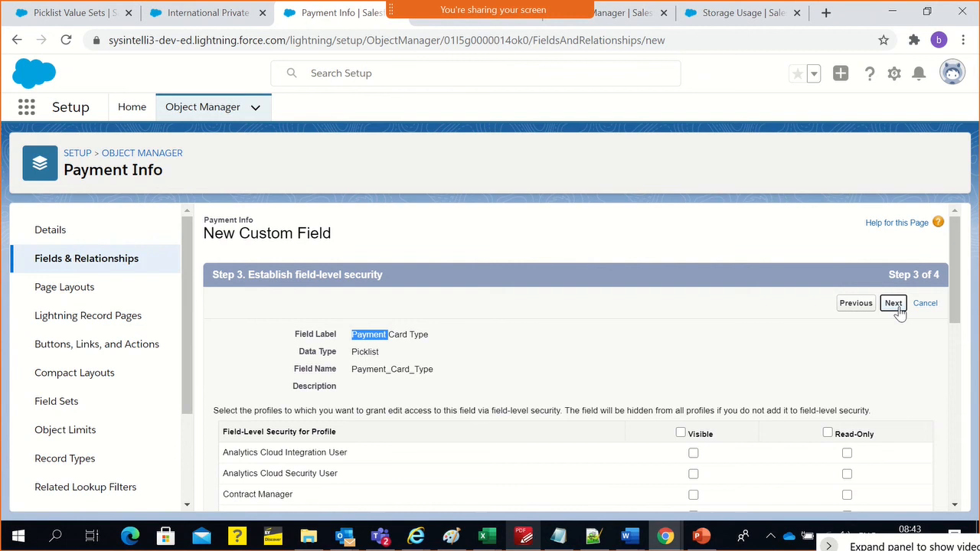
Exclude Payment Card Type from the Payment Info Layout by deselecting all page layouts
scroll(334, 368, "down", 1)
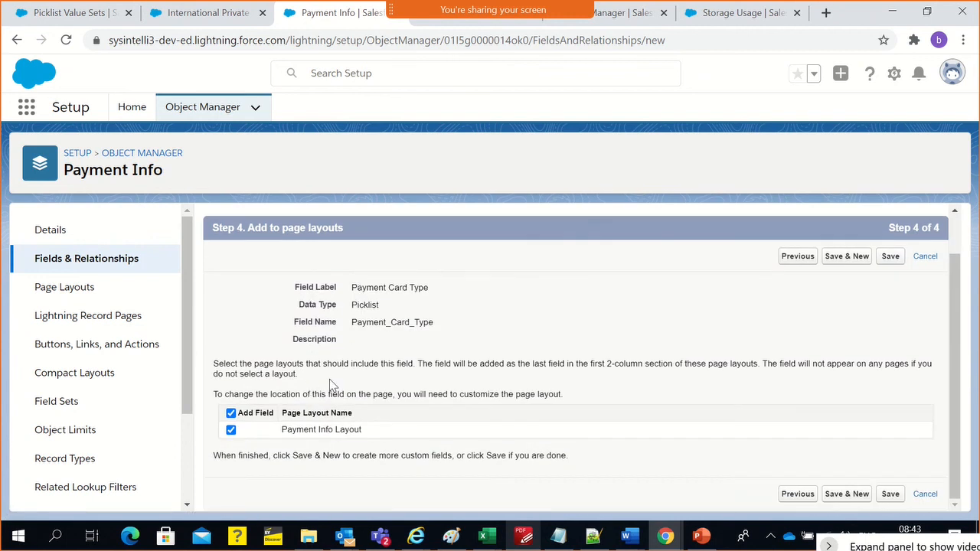
double_click(234, 431)
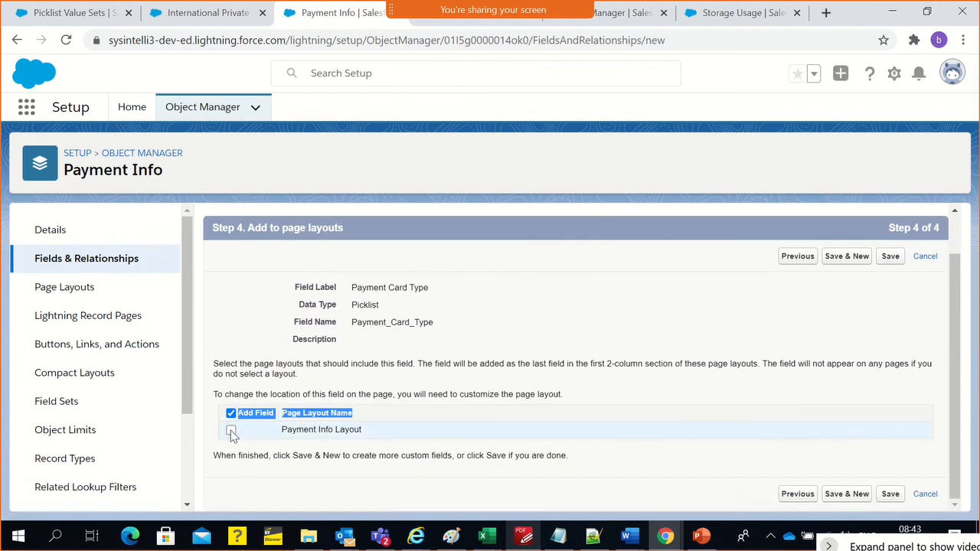
left_click(232, 415)
left_click(232, 414)
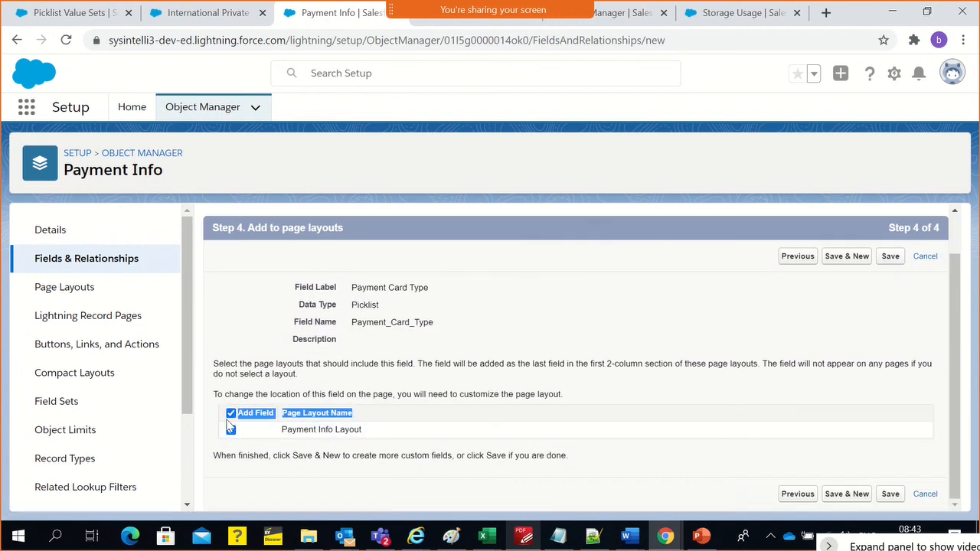
left_click(230, 413)
left_click(301, 340)
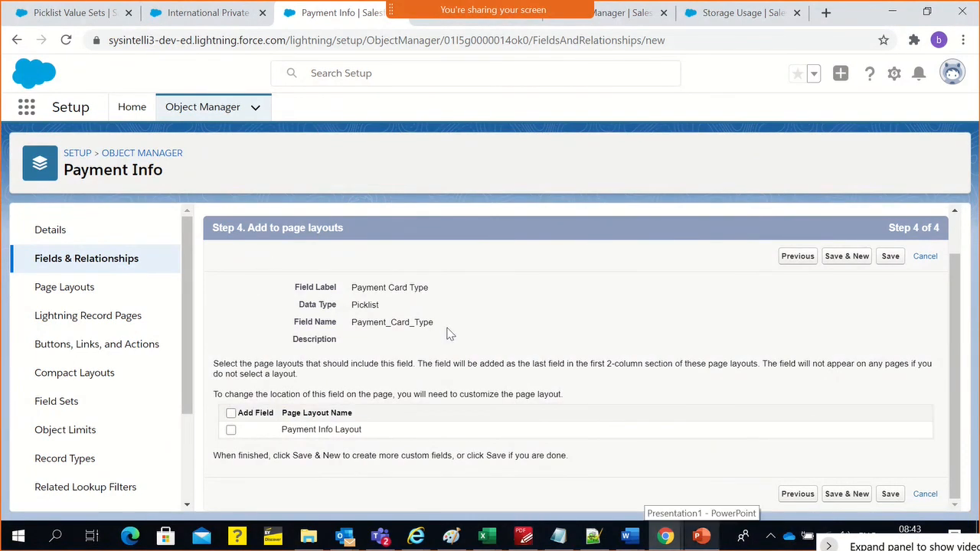
Save the Payment Card Type field and reload the open Payment Info record in the sales rep's incognito session
left_click(886, 258)
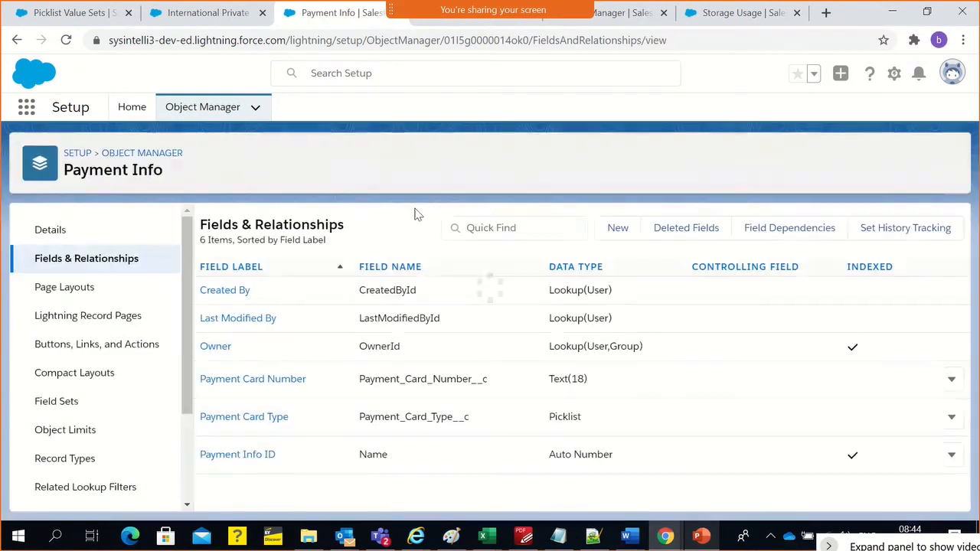
key("alt+Tab")
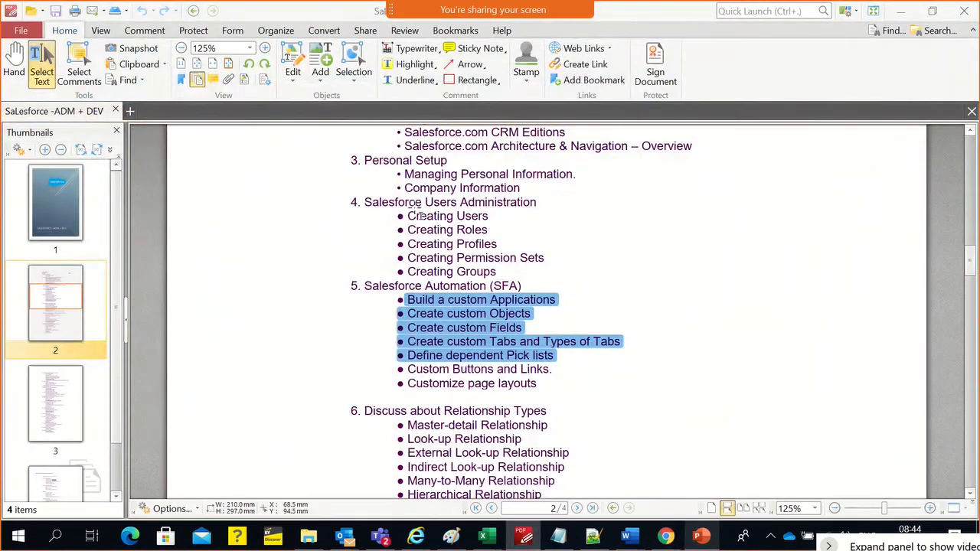
key("alt+Tab")
left_click(517, 176)
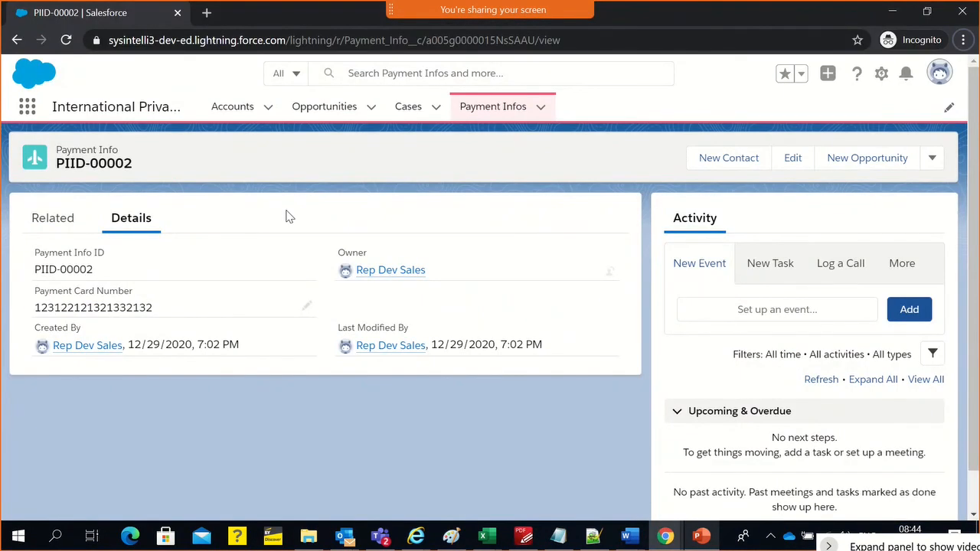
left_click(468, 45)
key("Return")
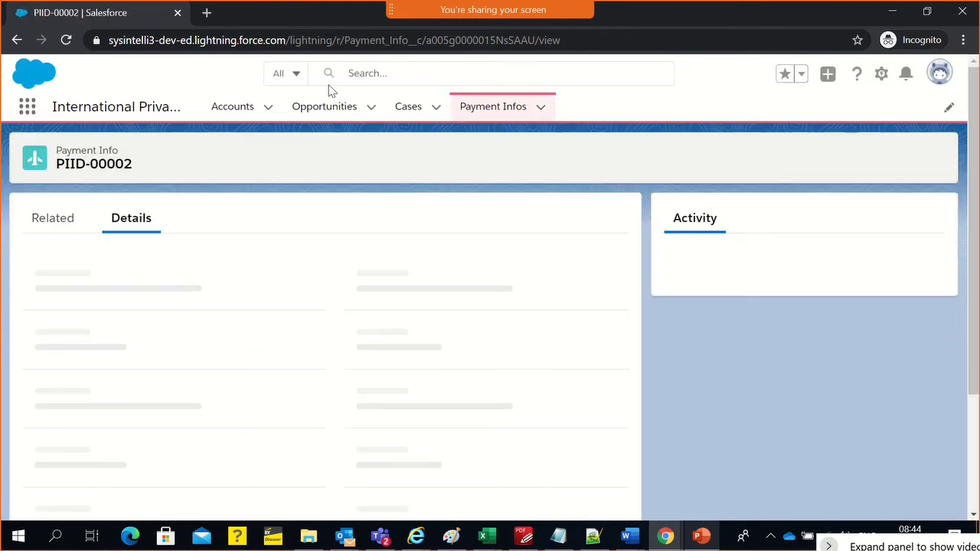
left_click(934, 84)
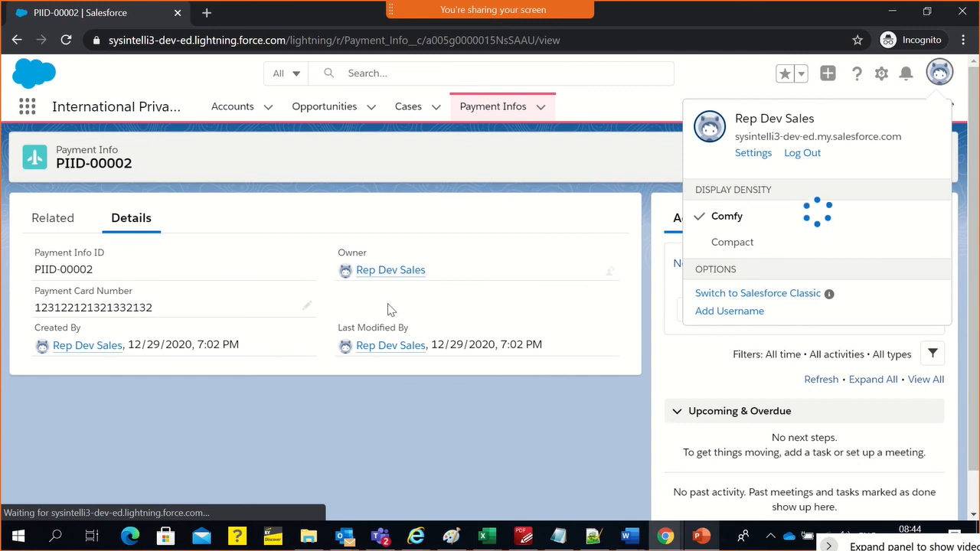
left_click(422, 170)
Return to the Payment Info setup and add Payment Card Type below Owner in the Information section of the Payment Info Layout
key("alt+Tab")
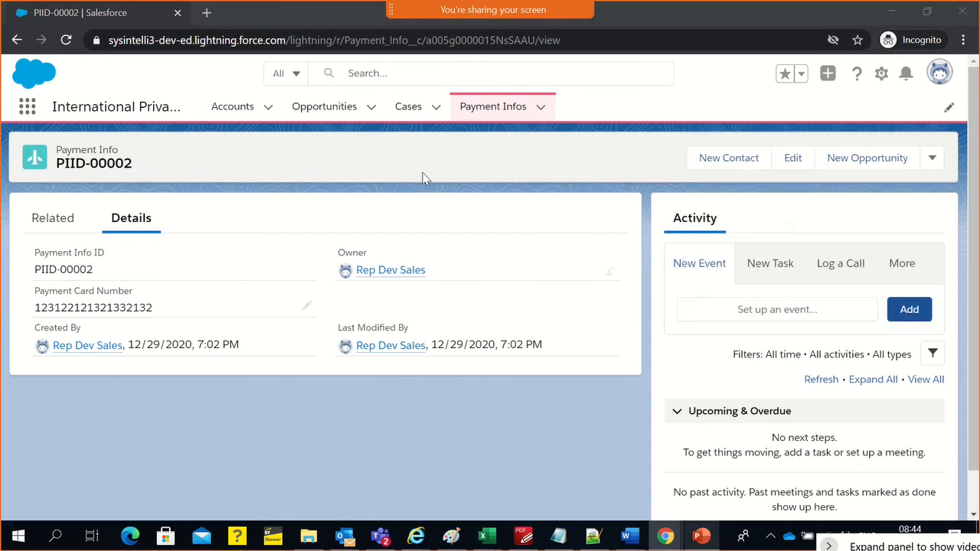
key("alt+Tab")
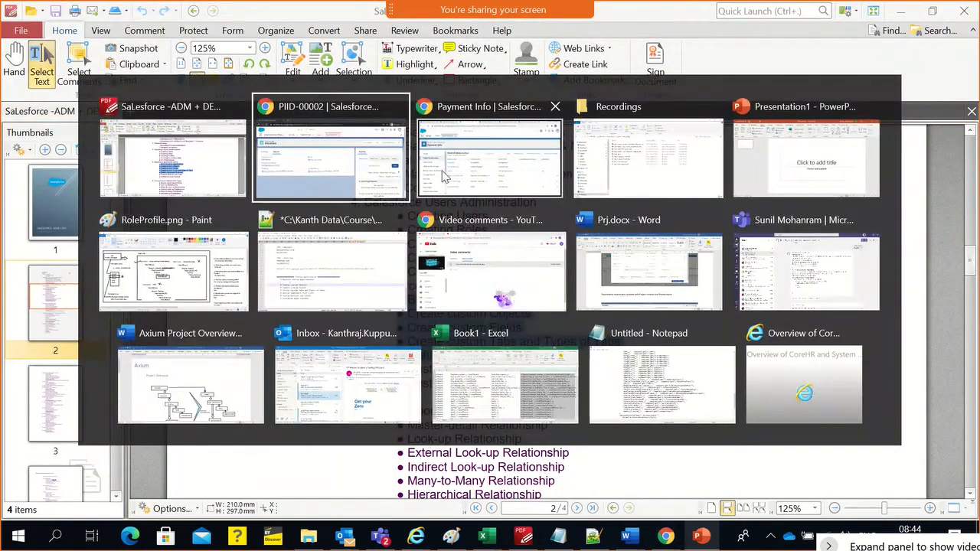
left_click(440, 176)
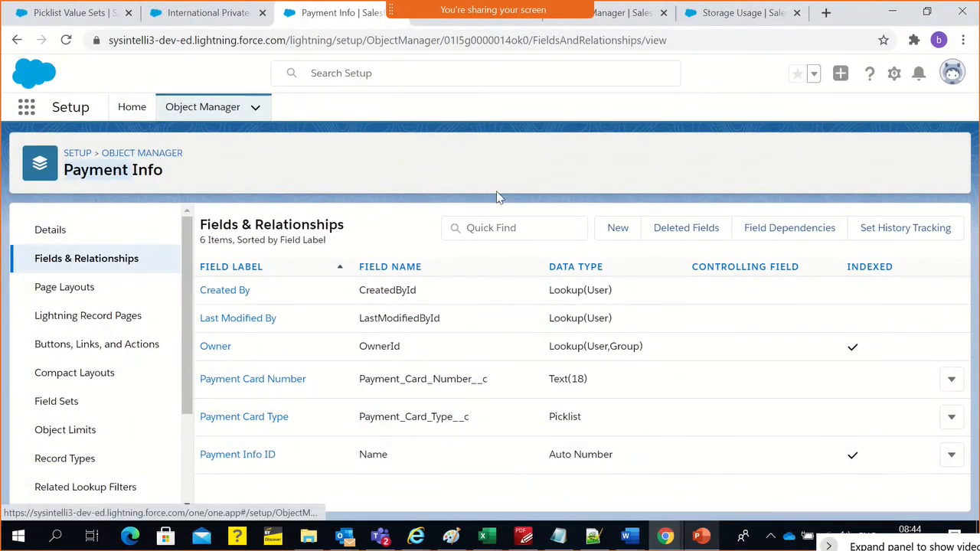
left_click(67, 297)
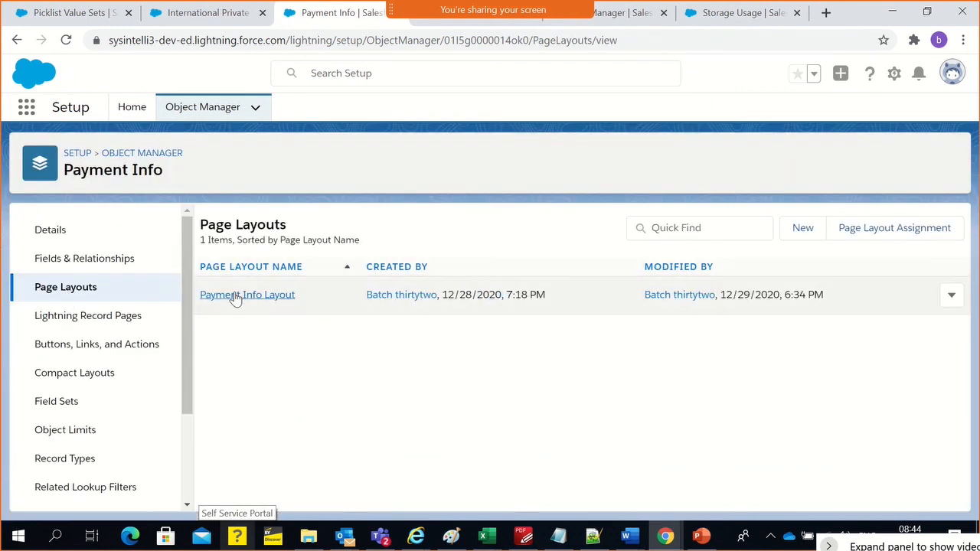
left_click(235, 295)
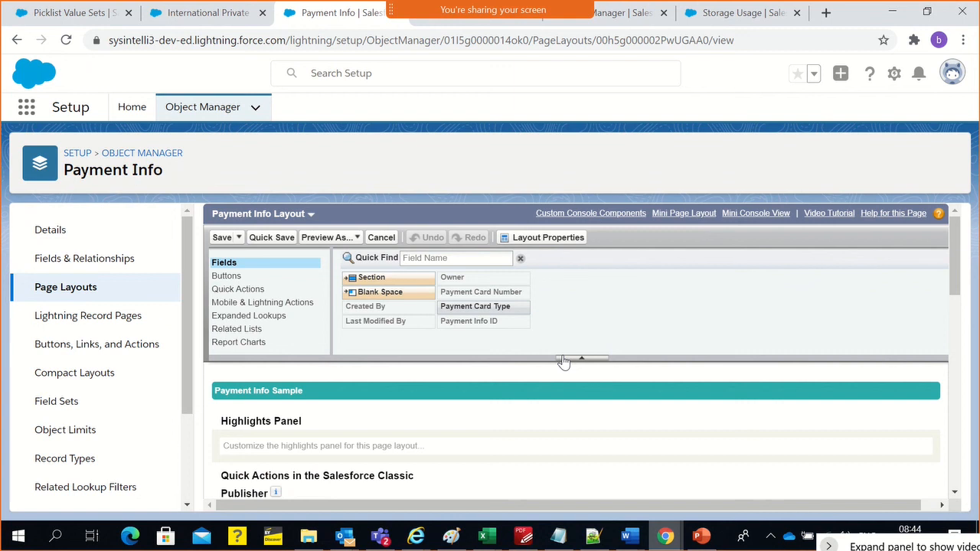
scroll(639, 416, "down", 1)
scroll(639, 415, "down", 3)
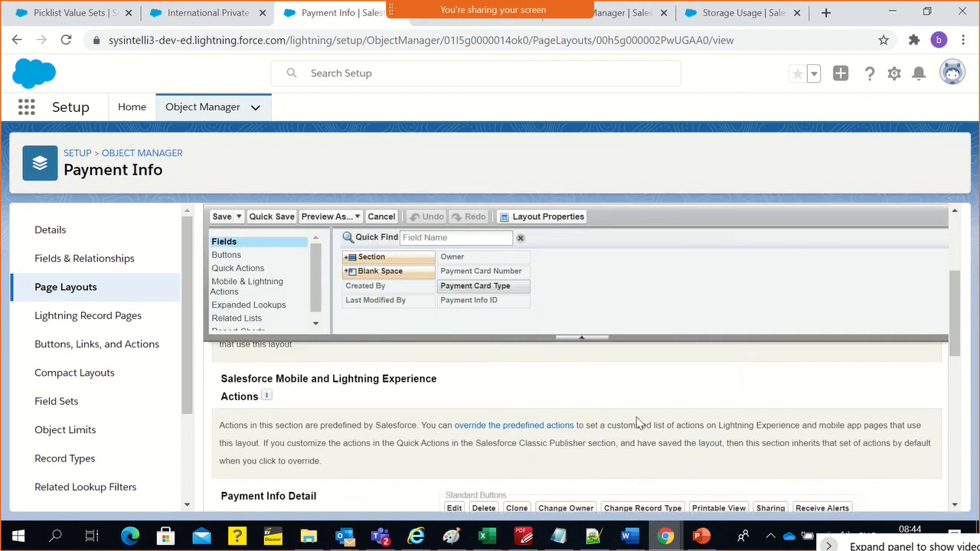
scroll(352, 350, "down", 10)
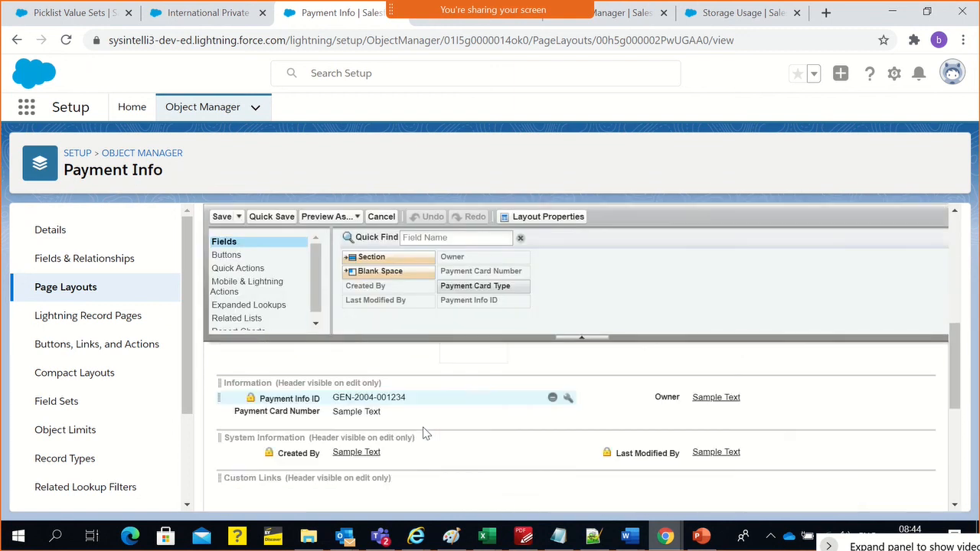
scroll(423, 426, "up", 8)
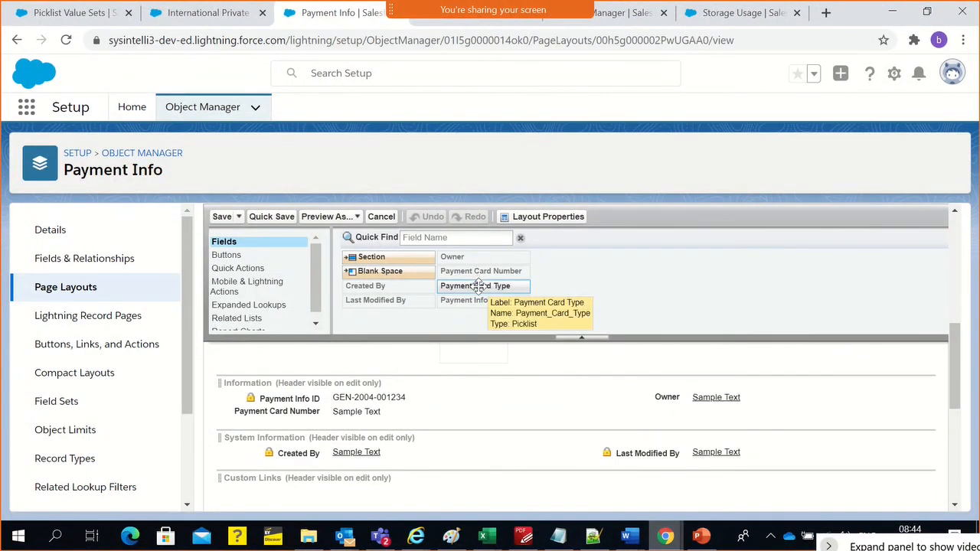
left_click_drag(478, 285, 680, 412)
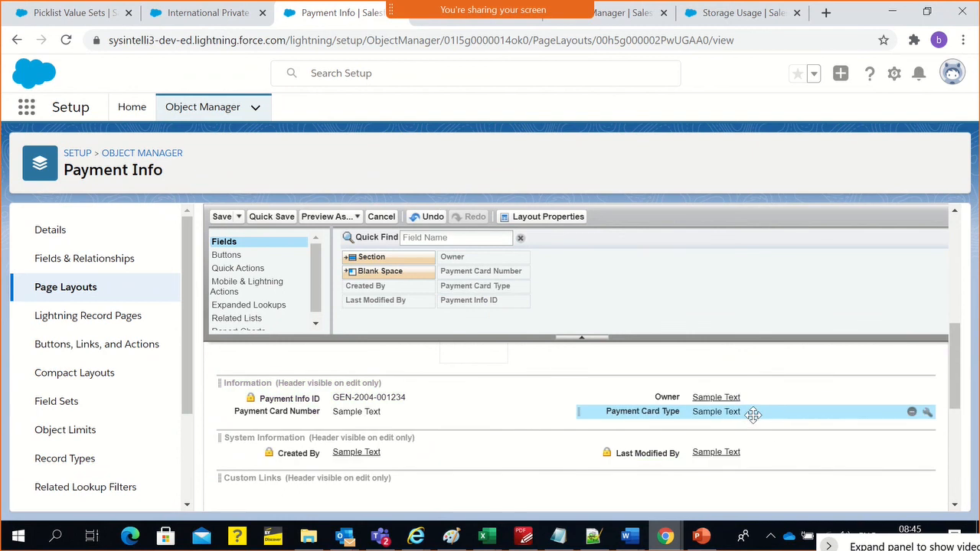
Try the Required option in the field properties of Payment Card Type on the layout, and discard the change
double_click(753, 413)
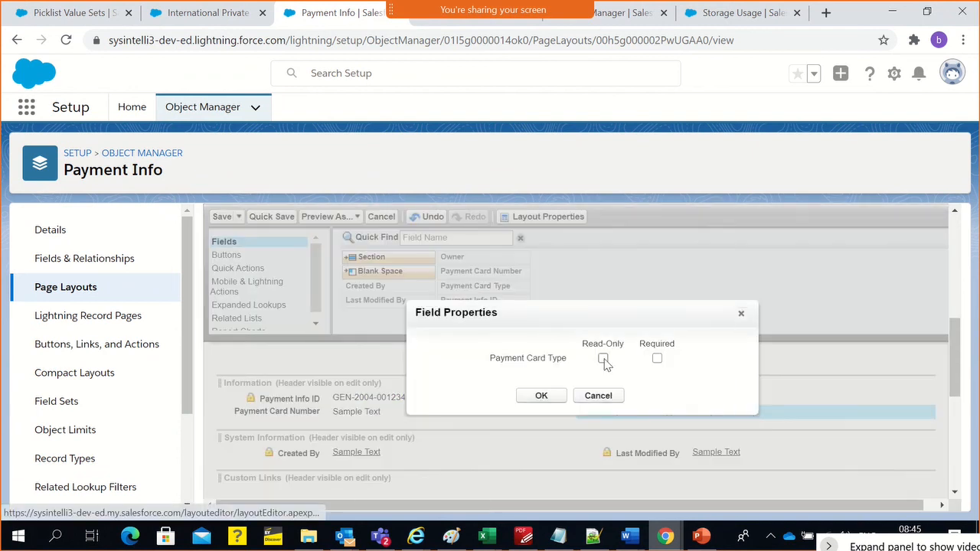
left_click(656, 359)
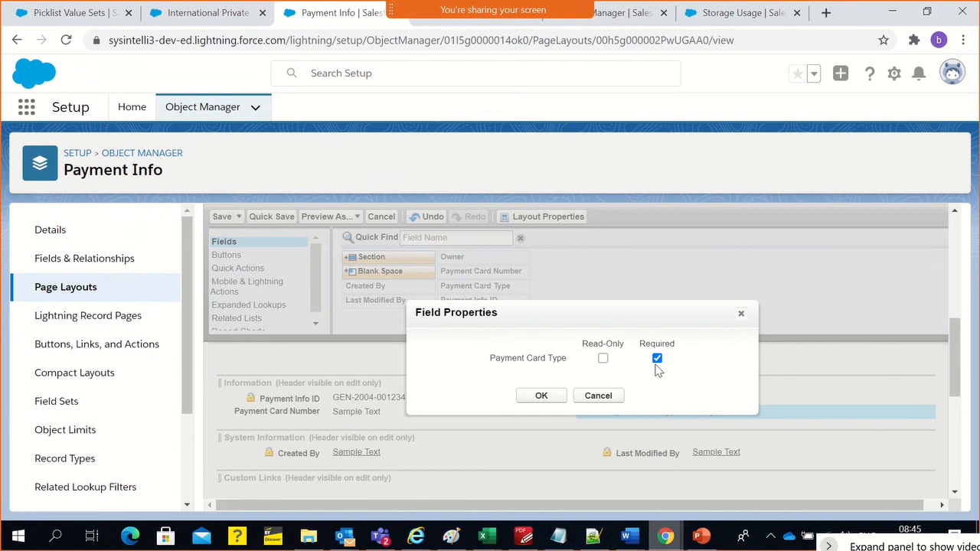
left_click(654, 364)
left_click(741, 314)
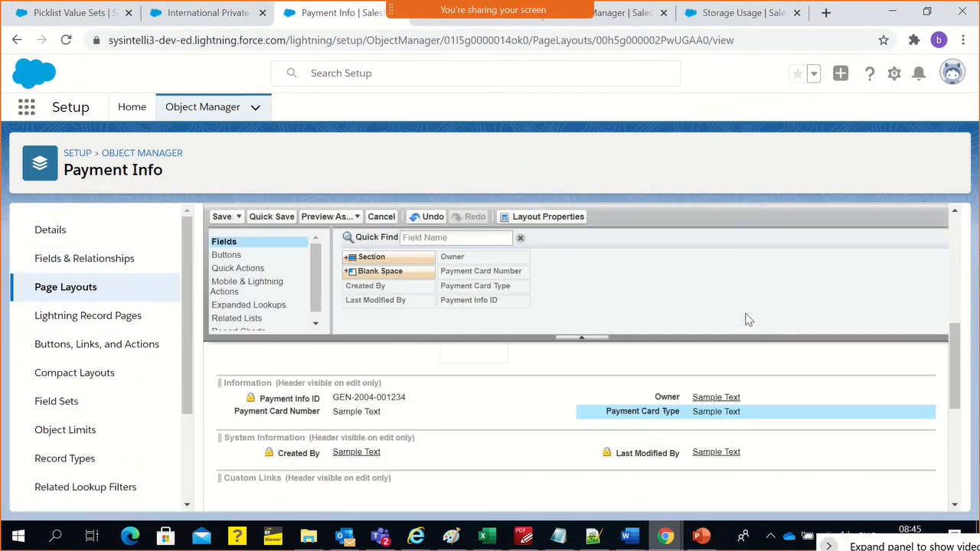
double_click(614, 412)
left_click(612, 397)
double_click(623, 411)
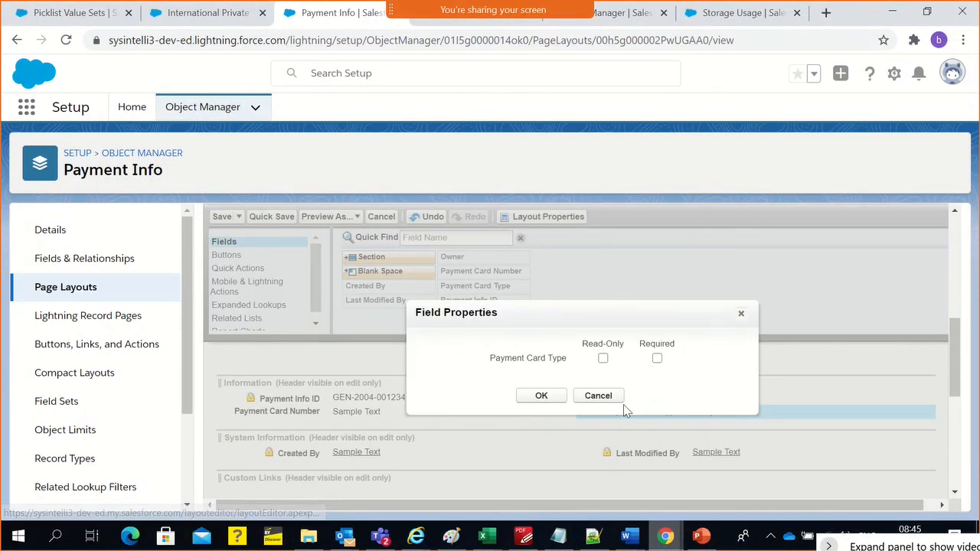
left_click(657, 358)
left_click(615, 396)
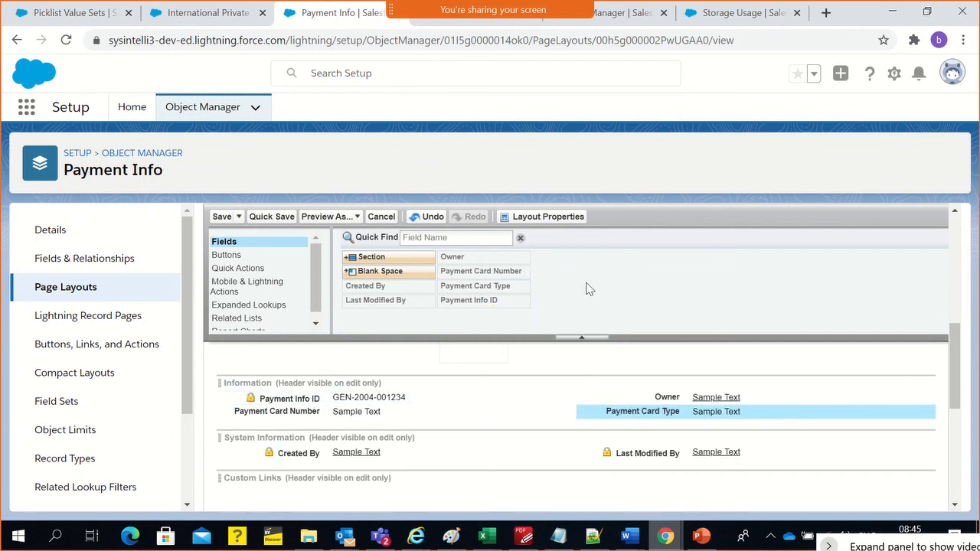
Save the Payment Info Layout
left_click(670, 412)
scroll(542, 395, "up", 2)
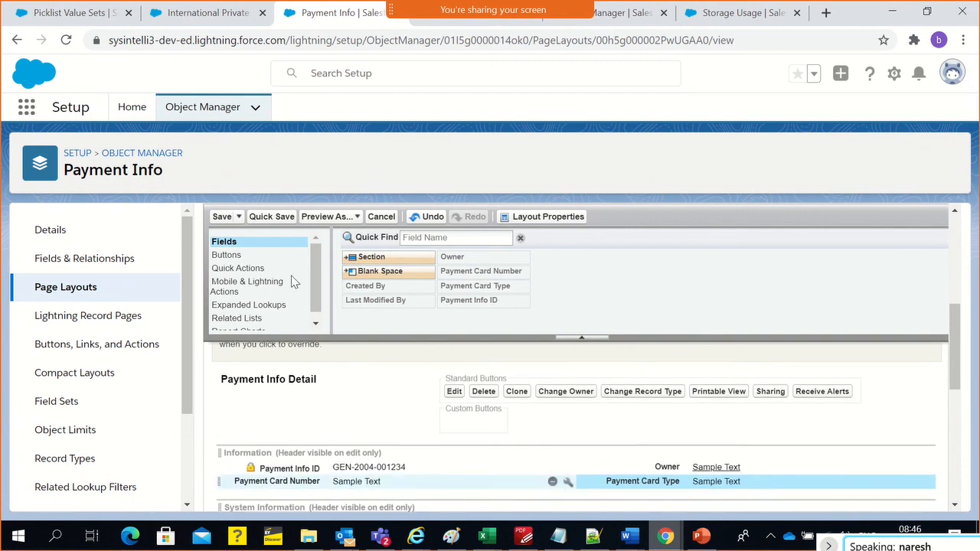
left_click(217, 216)
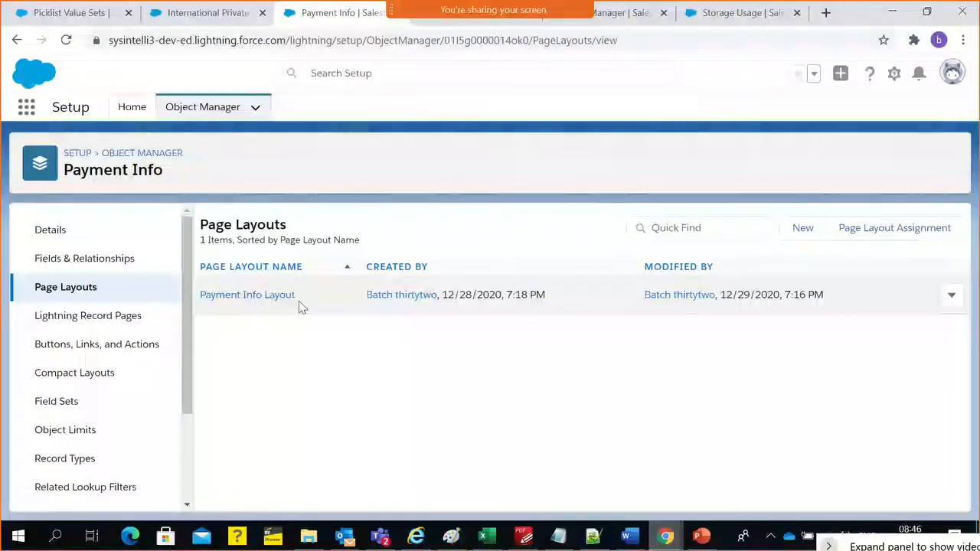
Switch to the sales rep's incognito session and reload the Payment Info record with the updated layout
key("alt+Tab")
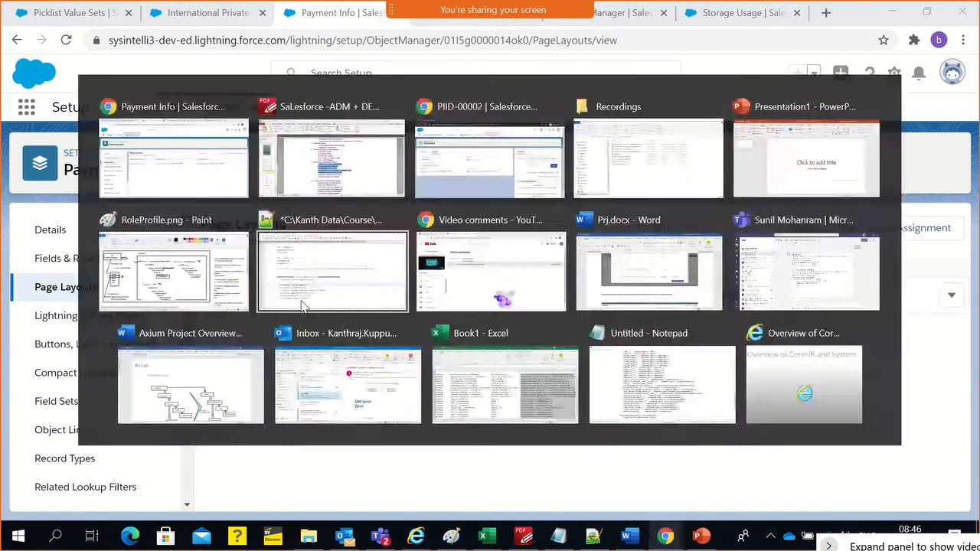
key("alt+Tab")
key("alt+Tab")
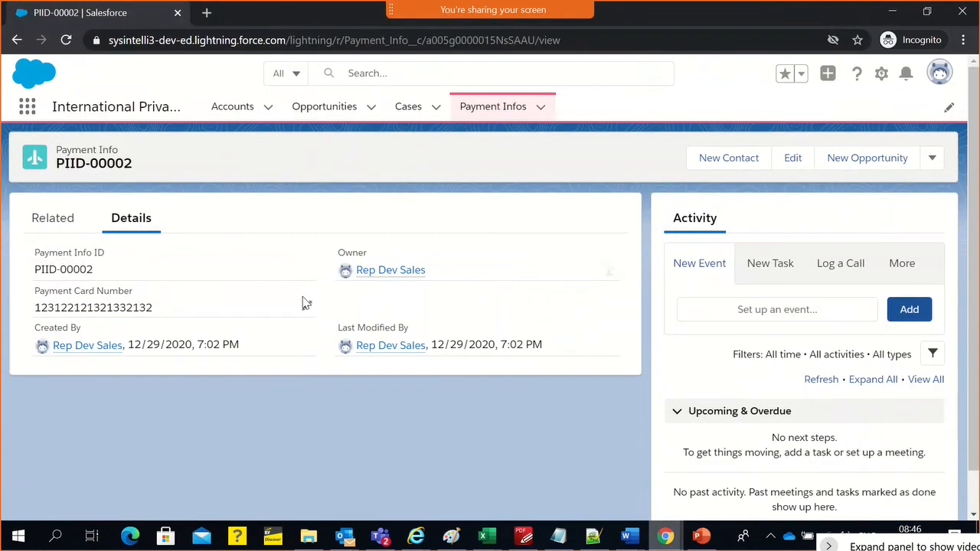
left_click(328, 40)
key("Return")
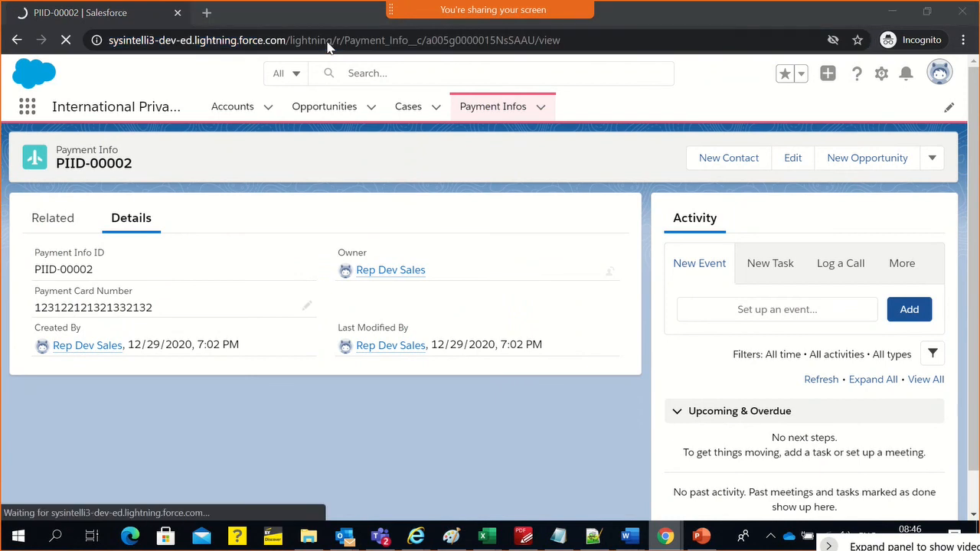
Return to the Payment Info setup and examine the Payment Card Type field definition, including its Required and picklist options
key("alt+Tab")
key("alt+Tab")
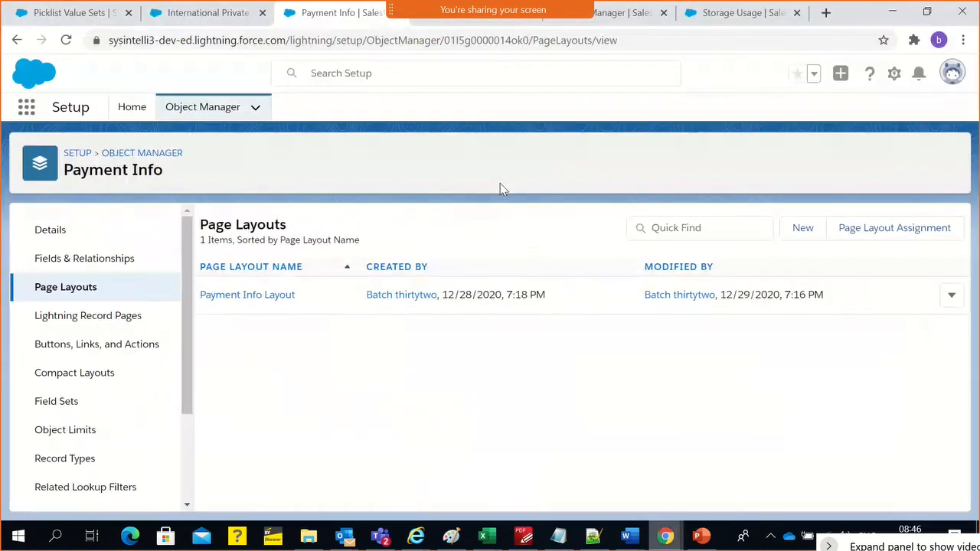
left_click(500, 183)
left_click(85, 268)
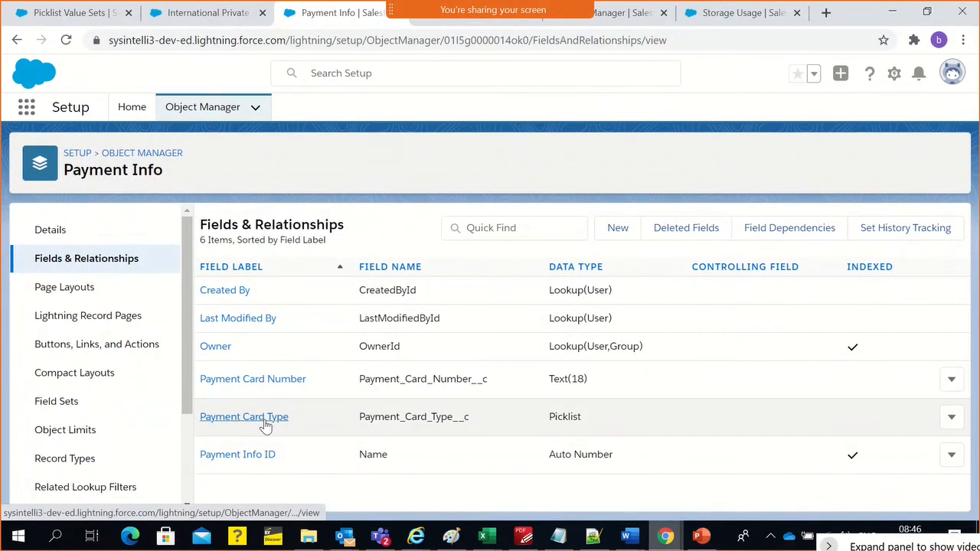
left_click(260, 418)
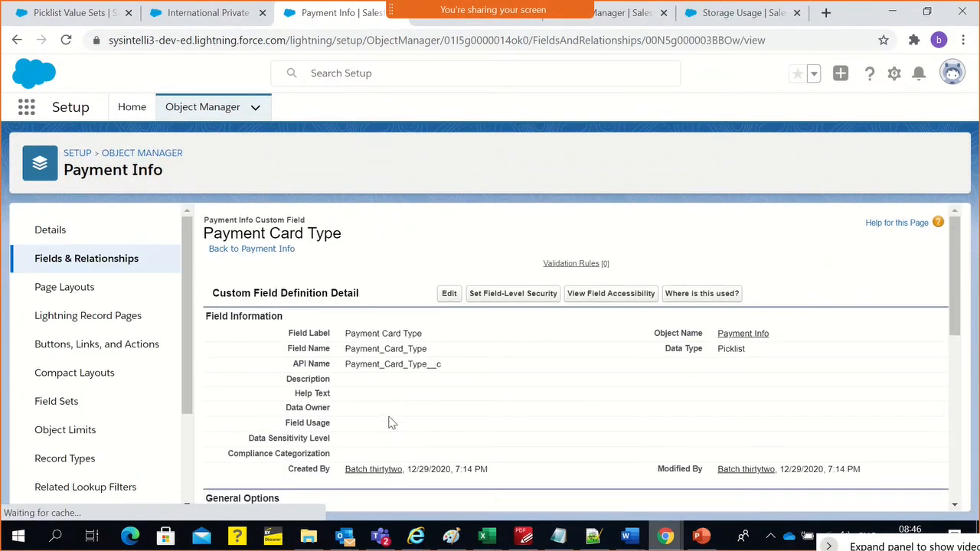
scroll(391, 422, "down", 3)
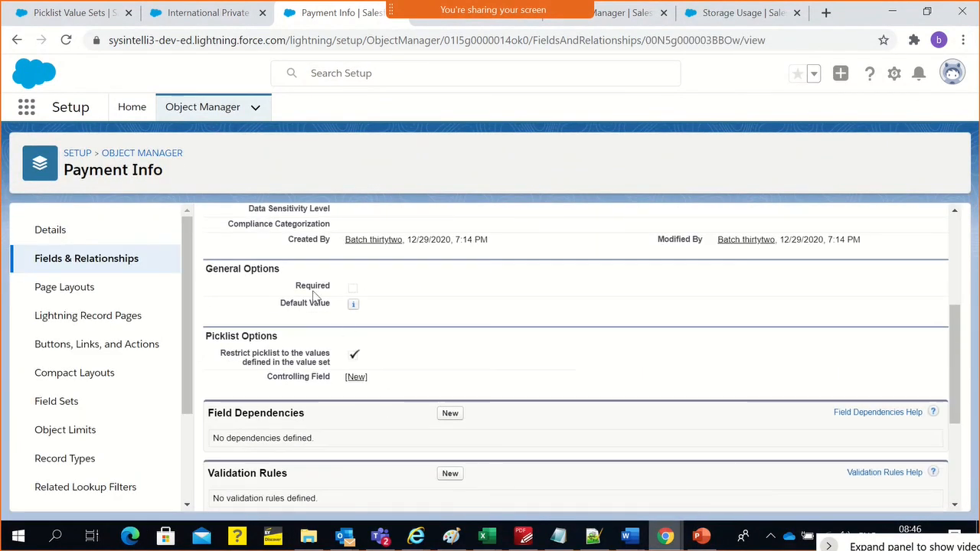
left_click_drag(310, 287, 405, 294)
left_click(393, 308)
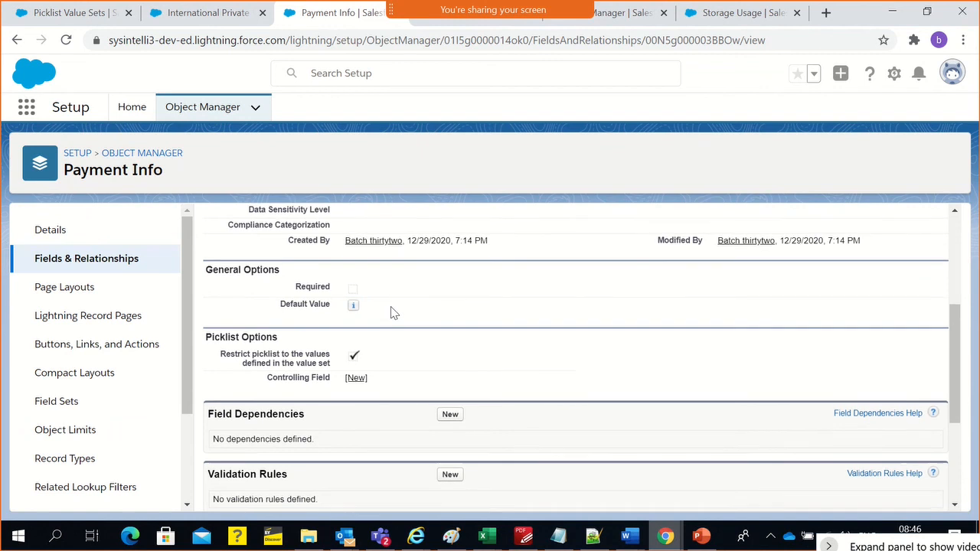
scroll(393, 307, "up", 3)
scroll(405, 450, "down", 2)
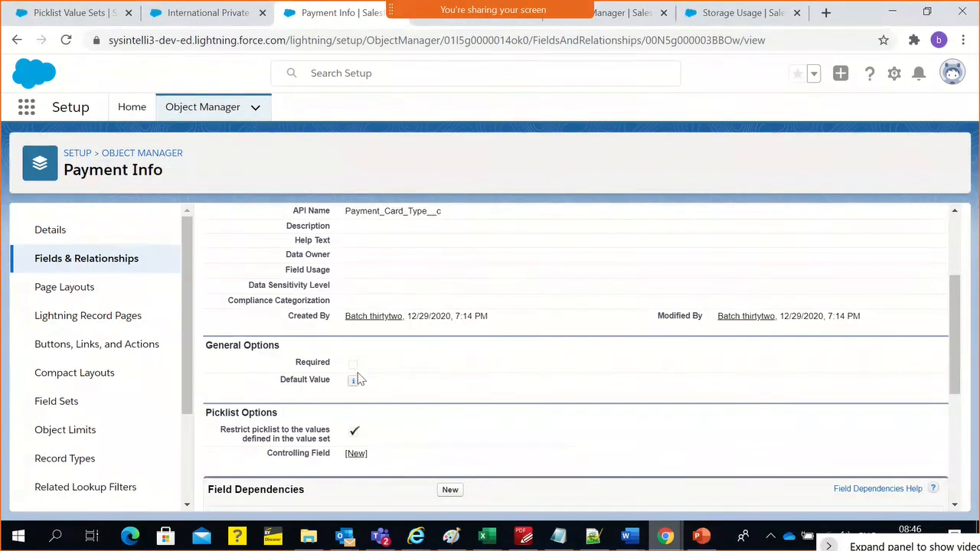
scroll(365, 377, "up", 1)
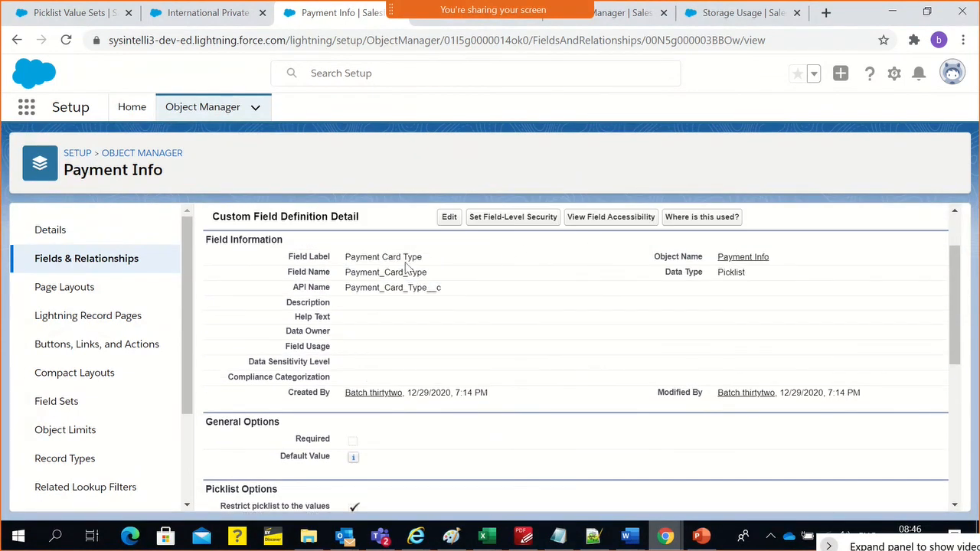
Go back to the sales rep's session and reopen the Payment Info record from the Payment Infos list
key("alt+Tab")
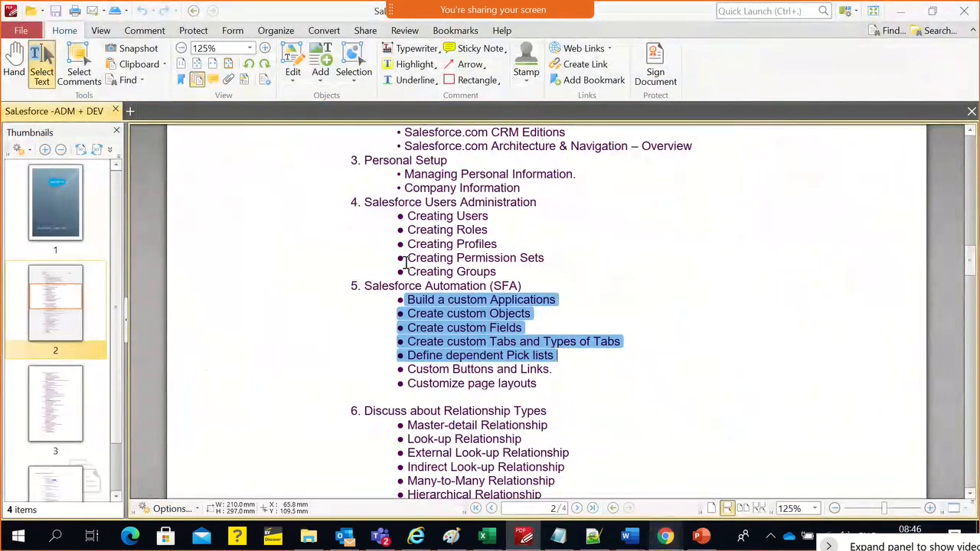
key("alt+Tab")
key("alt+Tab")
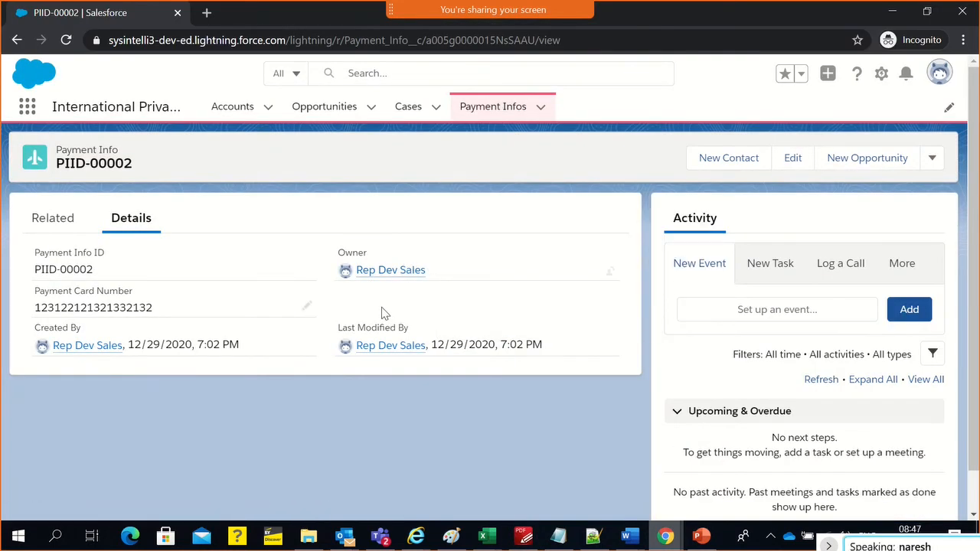
left_click(490, 114)
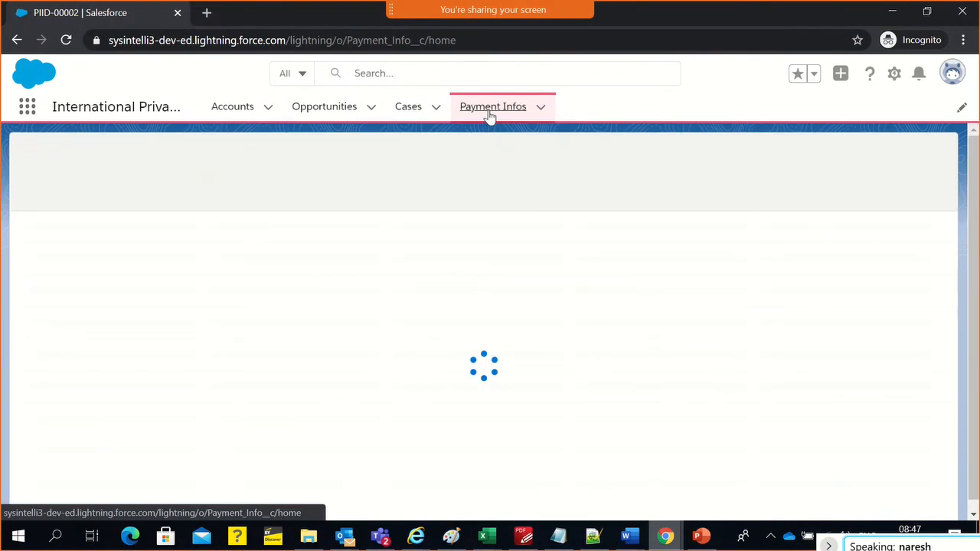
left_click(106, 245)
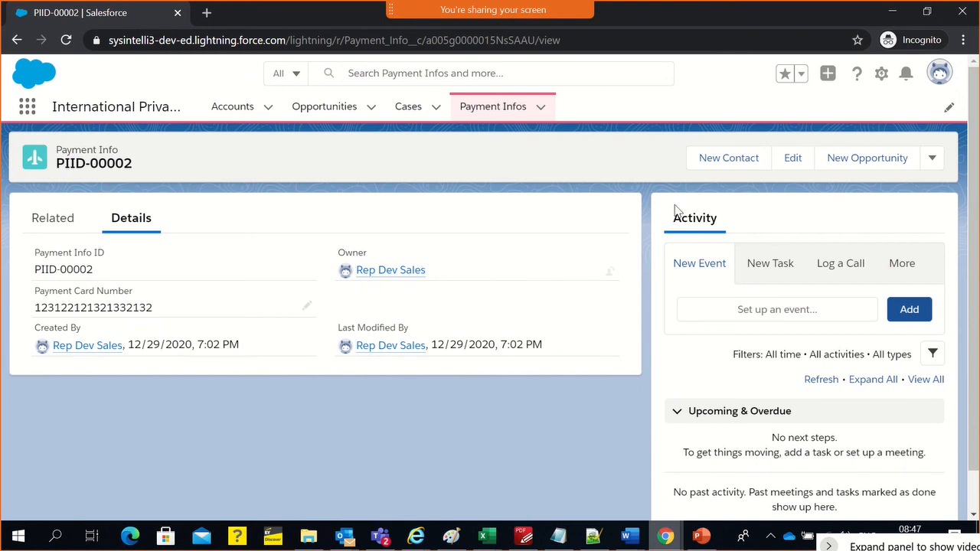
Edit the Payment Info record to set Payment Card Type to Master, save it, and check its related and detail sections
left_click(804, 164)
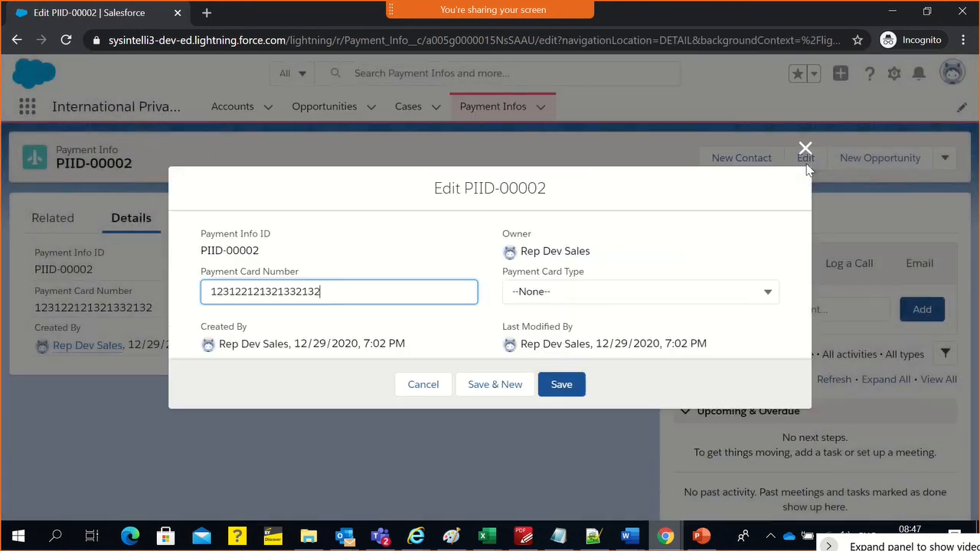
left_click(531, 292)
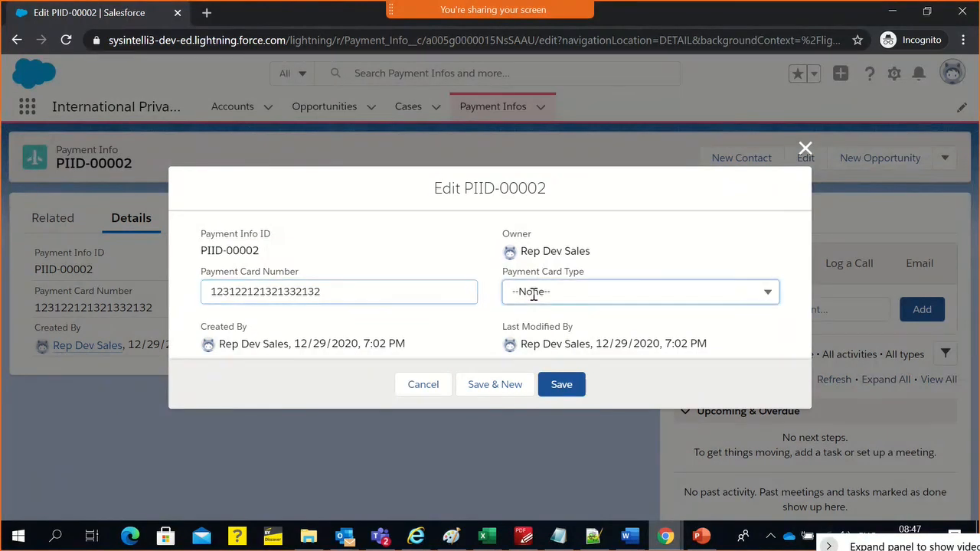
left_click(567, 349)
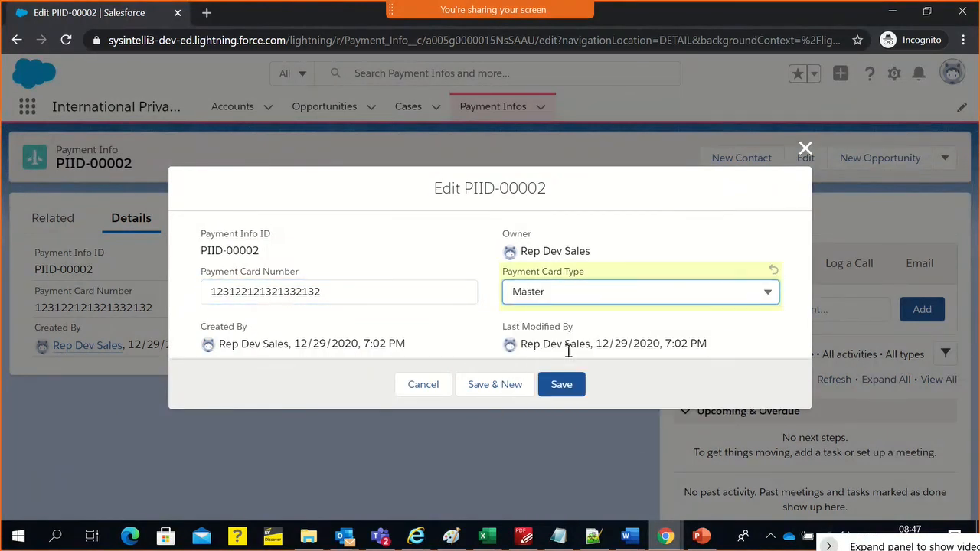
left_click(558, 384)
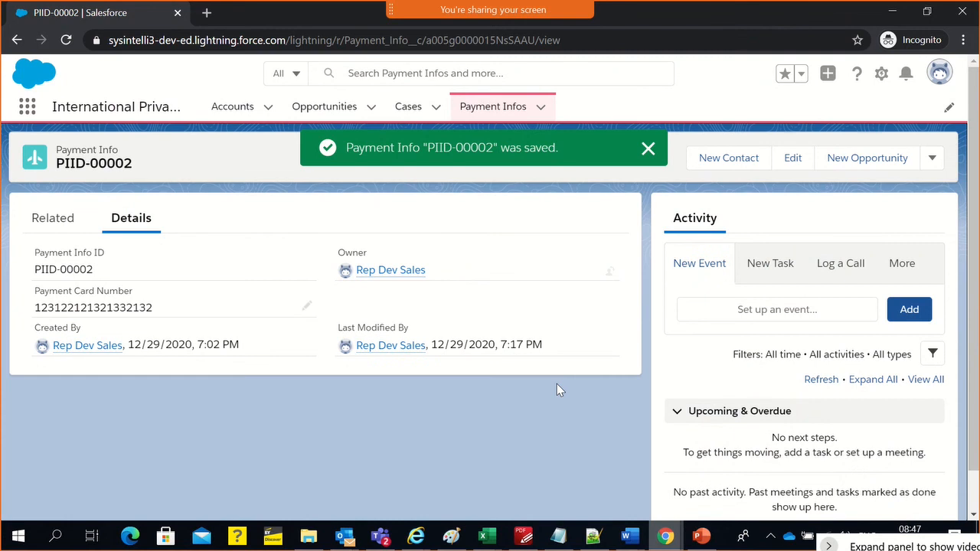
left_click(50, 223)
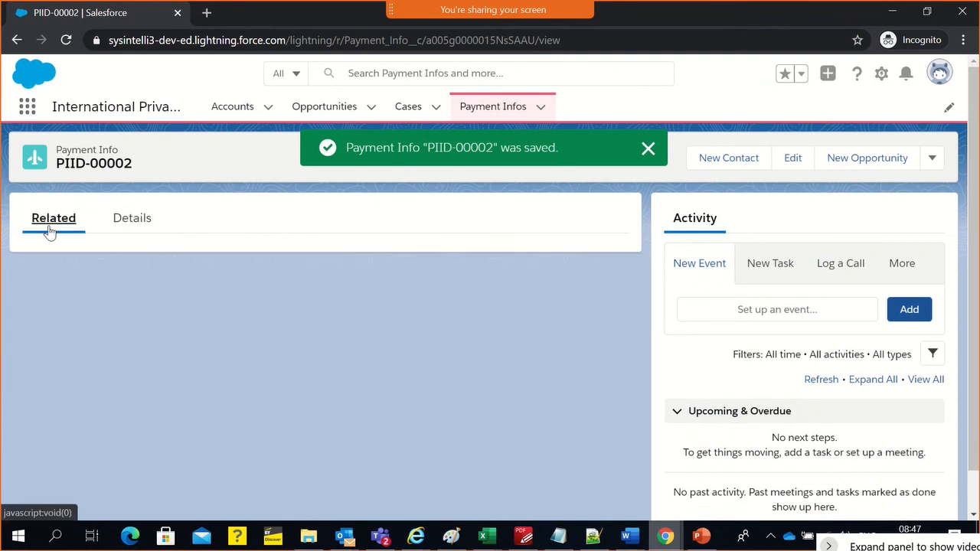
left_click(135, 226)
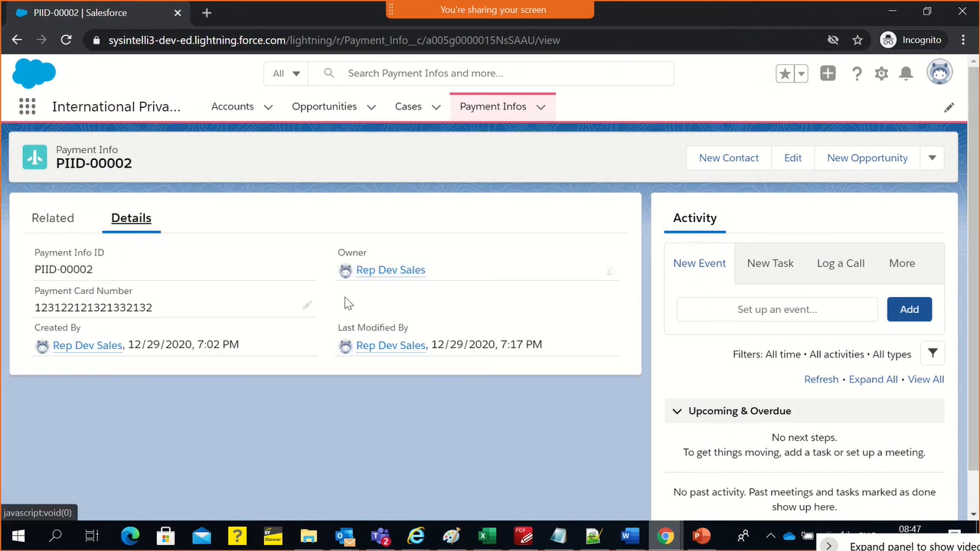
Set the record's Payment Card Type to Visa and save it, dismissing the save notification
left_click(932, 158)
left_click(793, 158)
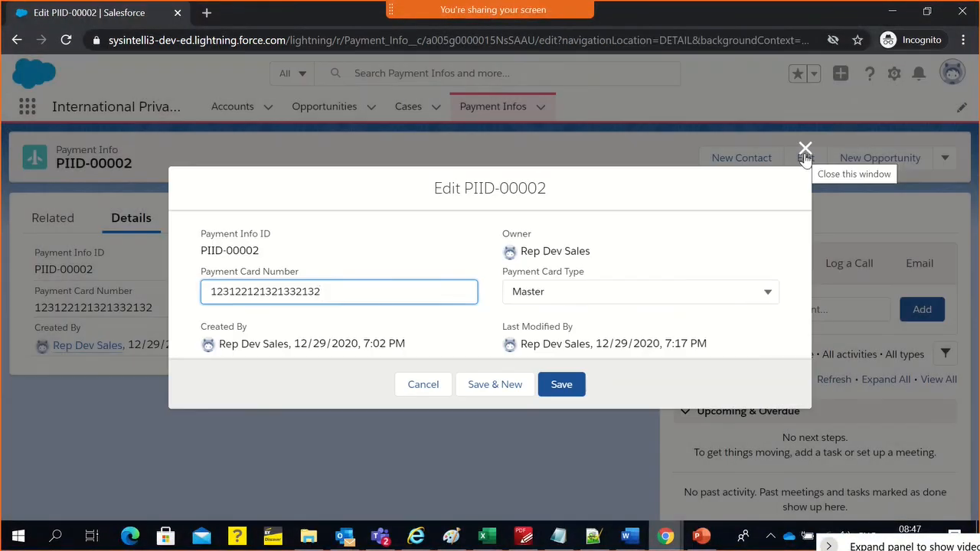
left_click(612, 290)
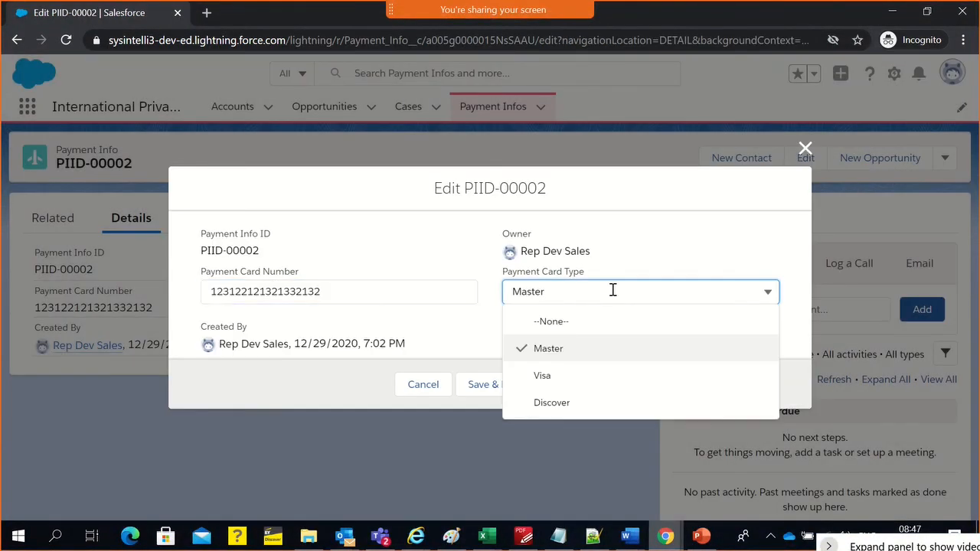
left_click(581, 377)
left_click(568, 382)
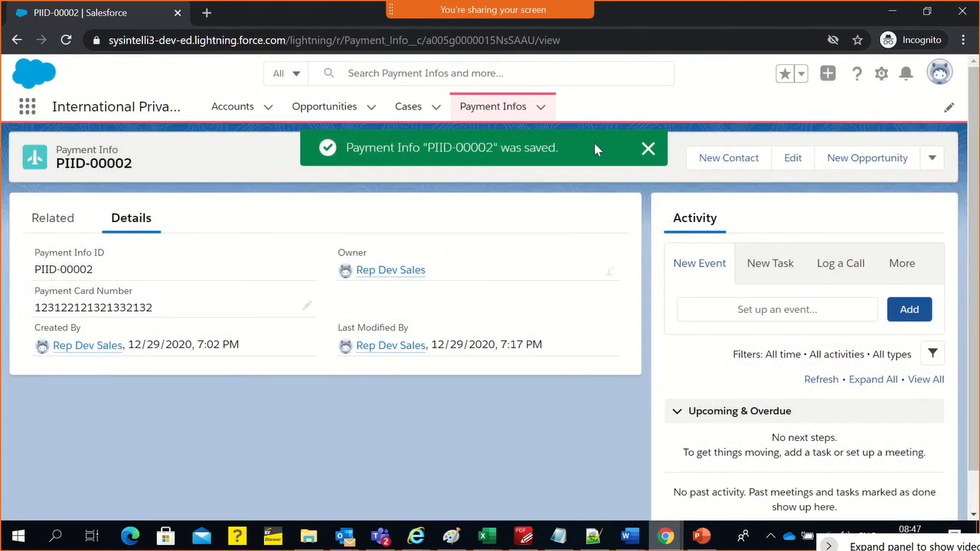
left_click(648, 148)
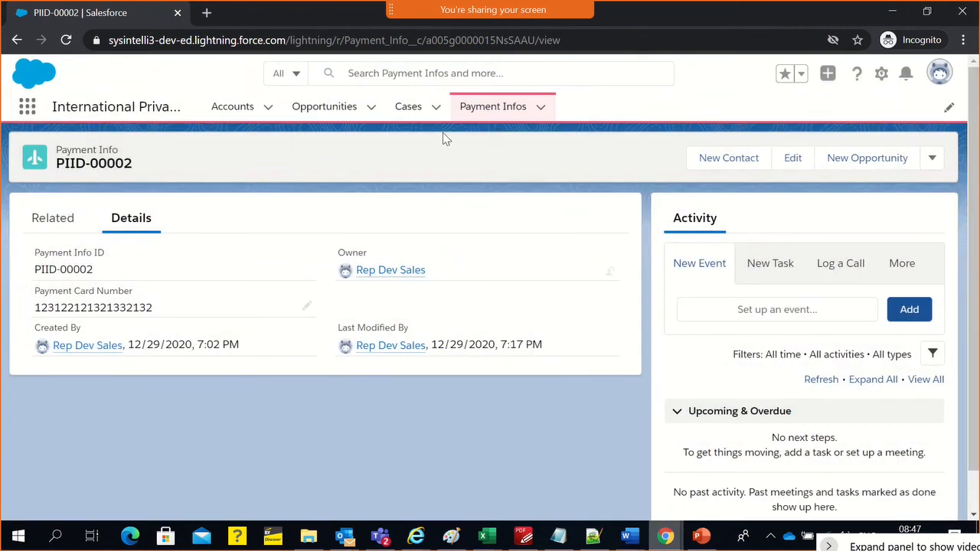
Open a new Payment Info form to check which fields it offers, and close it without saving
left_click(542, 110)
left_click(523, 147)
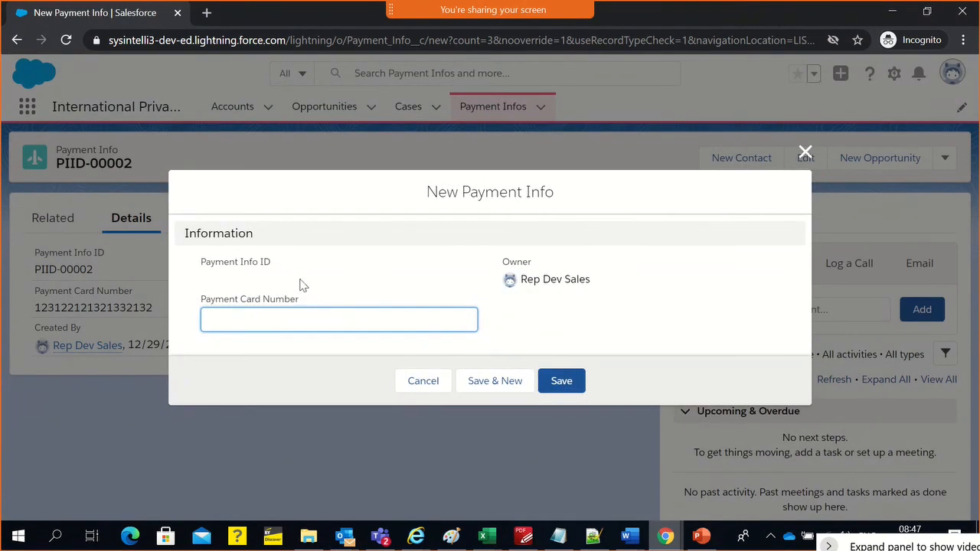
left_click(806, 153)
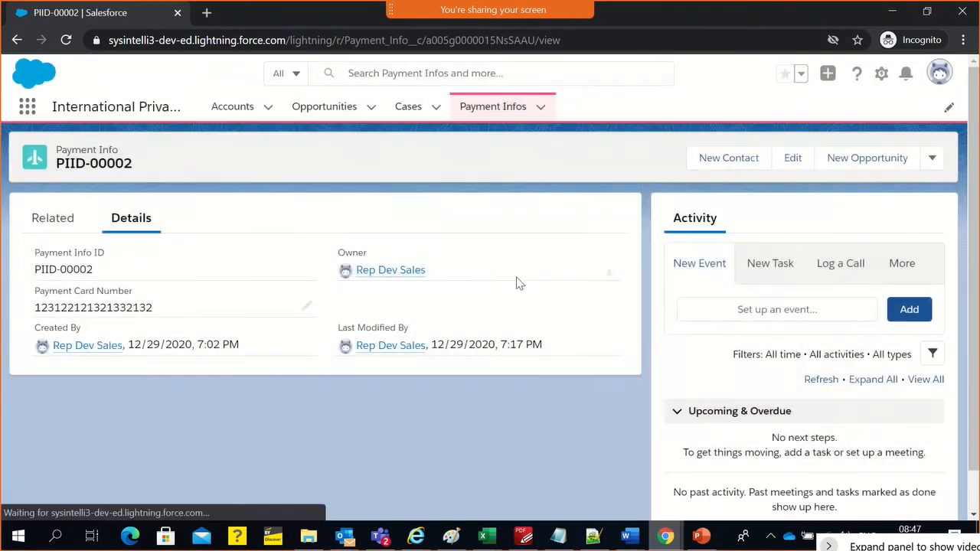
Reopen the Payment Info record from the Payment Infos list and check its details for Payment Card Type
key("alt+Tab")
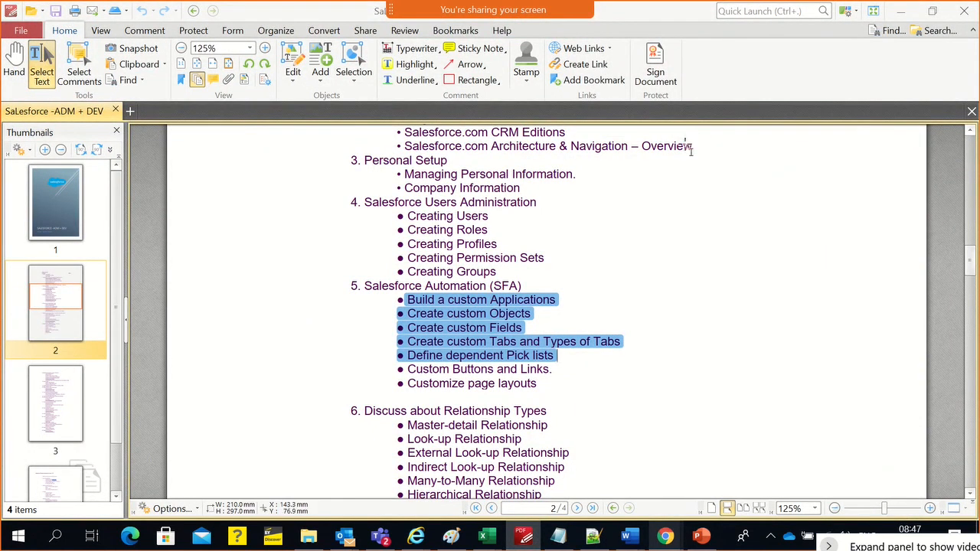
key("alt+Tab")
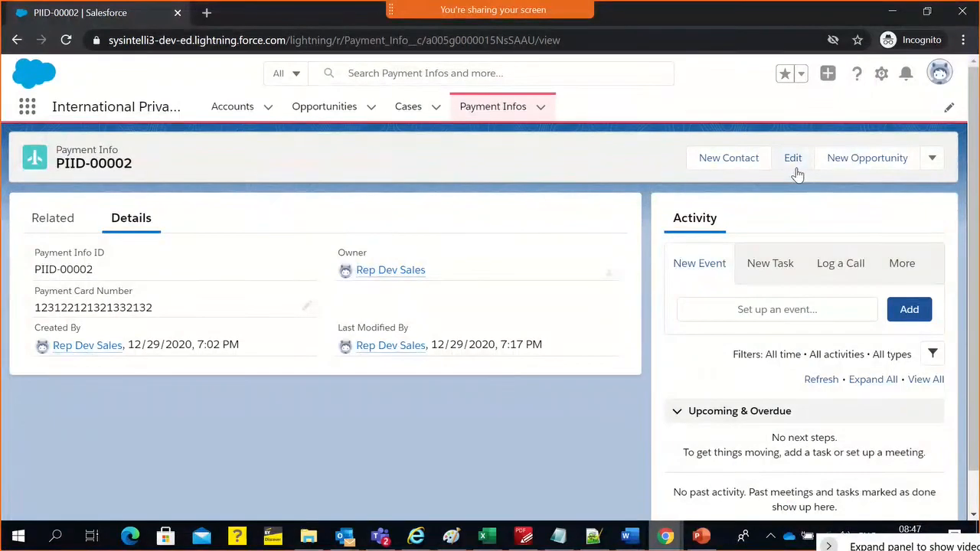
left_click(536, 114)
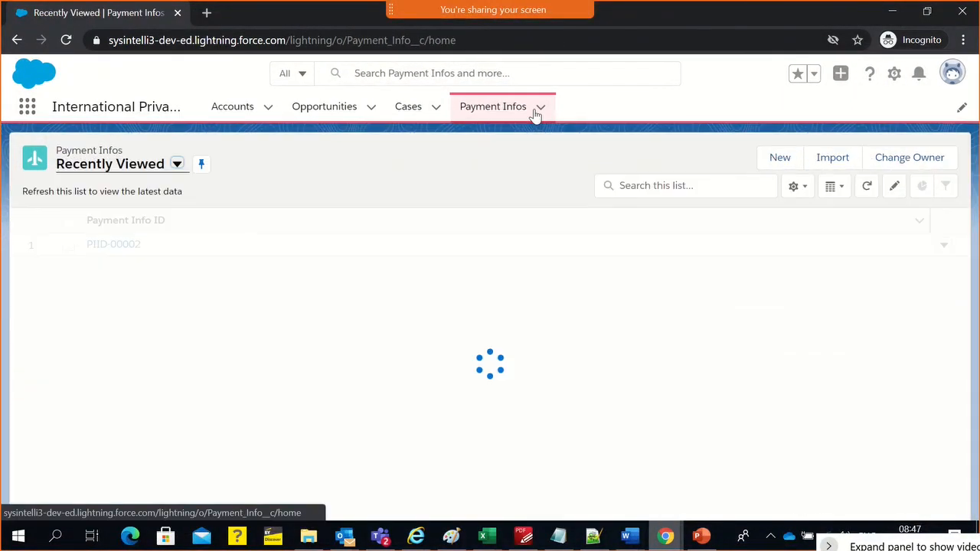
key("alt+Tab")
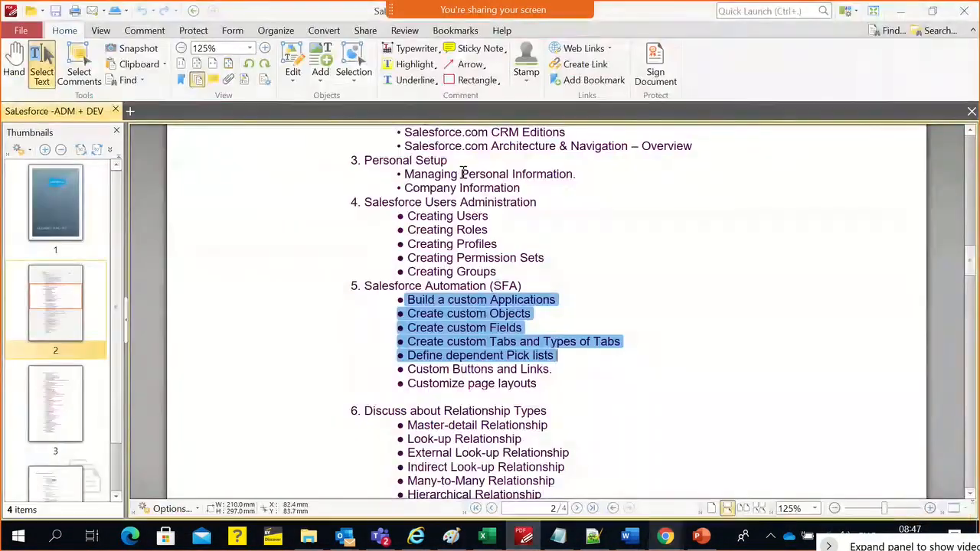
key("alt+Tab")
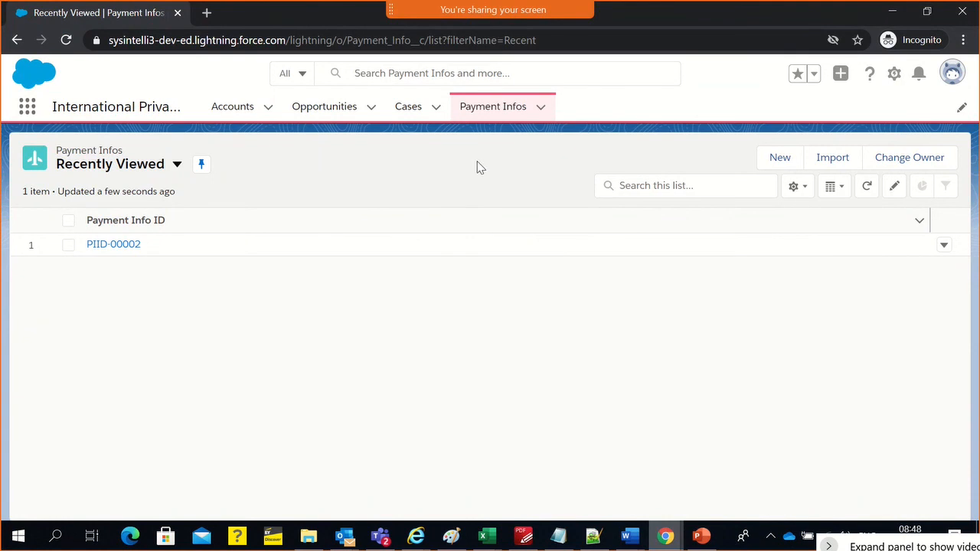
left_click(126, 247)
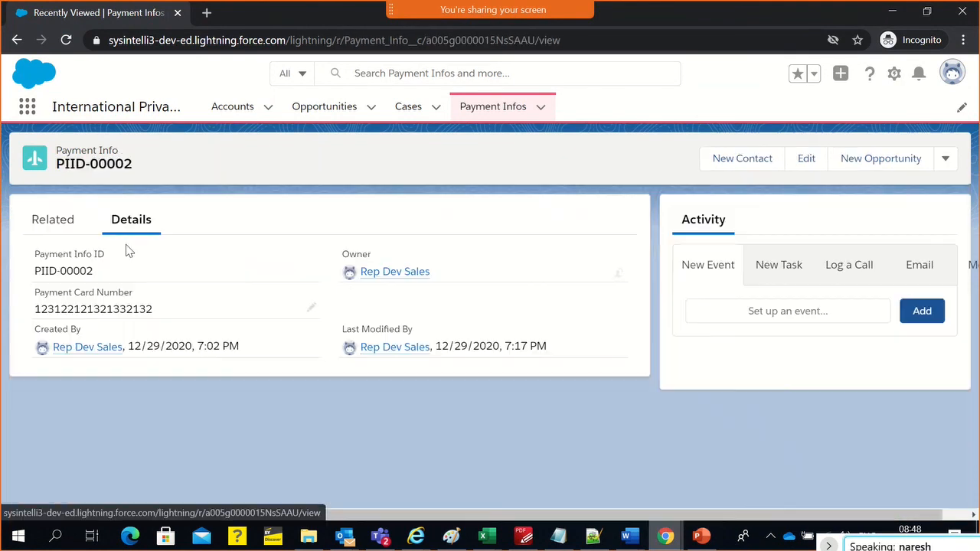
Switch to the admin's Setup session and examine Payment Card Type's field properties in the Payment Info Layout, leaving them unchanged
key("alt+Tab")
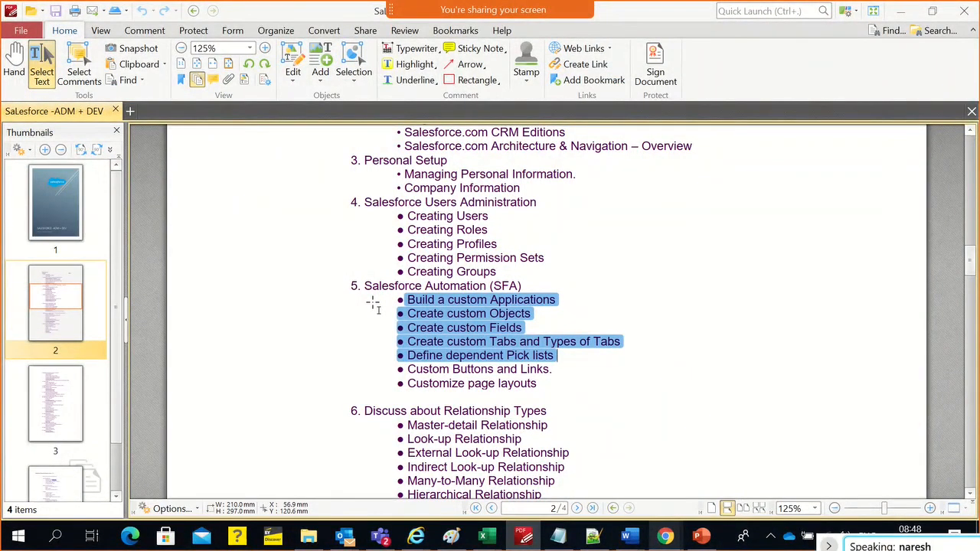
key("alt+Tab")
key("alt+Tab")
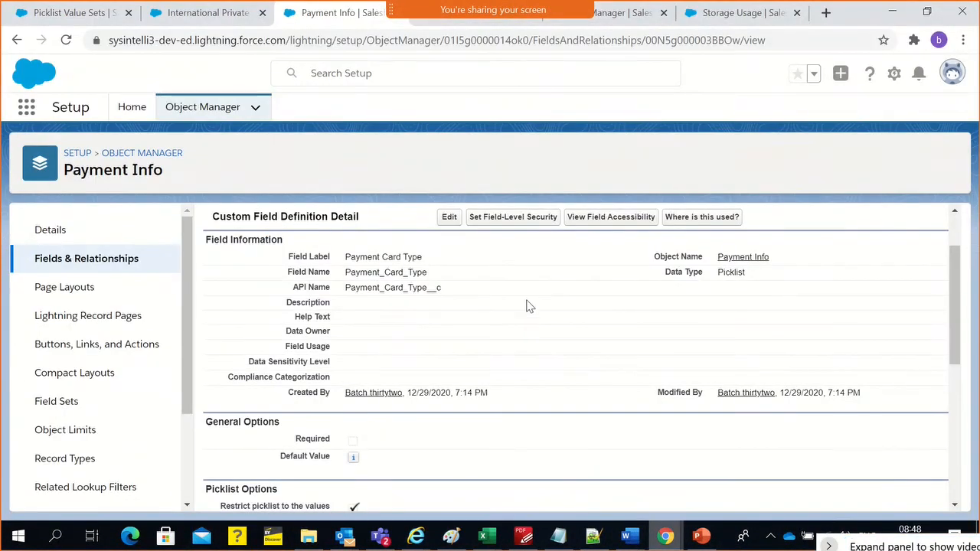
scroll(526, 328, "up", 3)
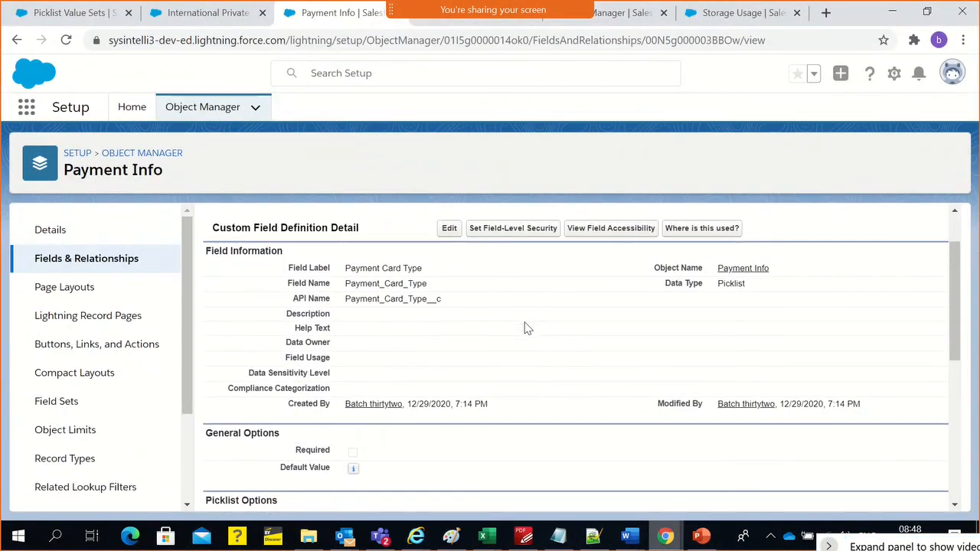
left_click(83, 298)
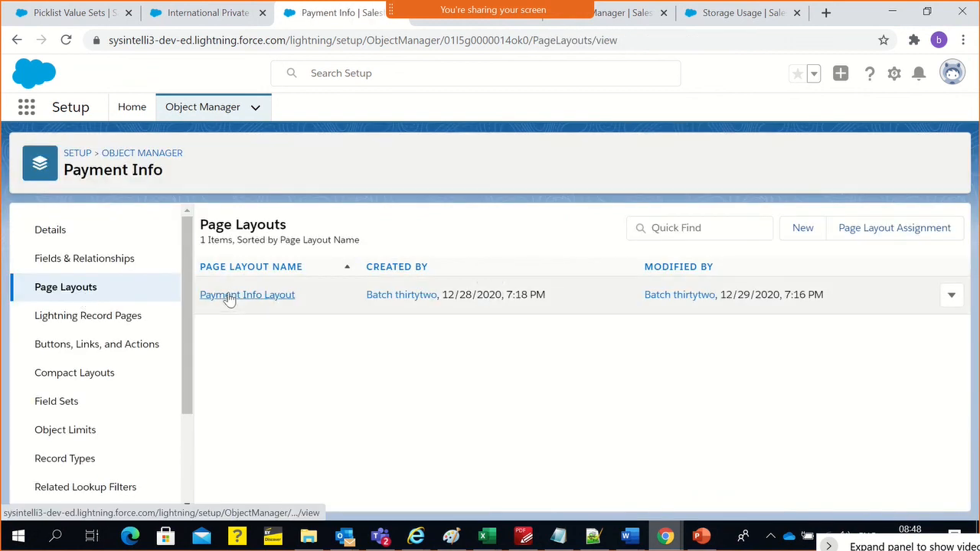
left_click(229, 301)
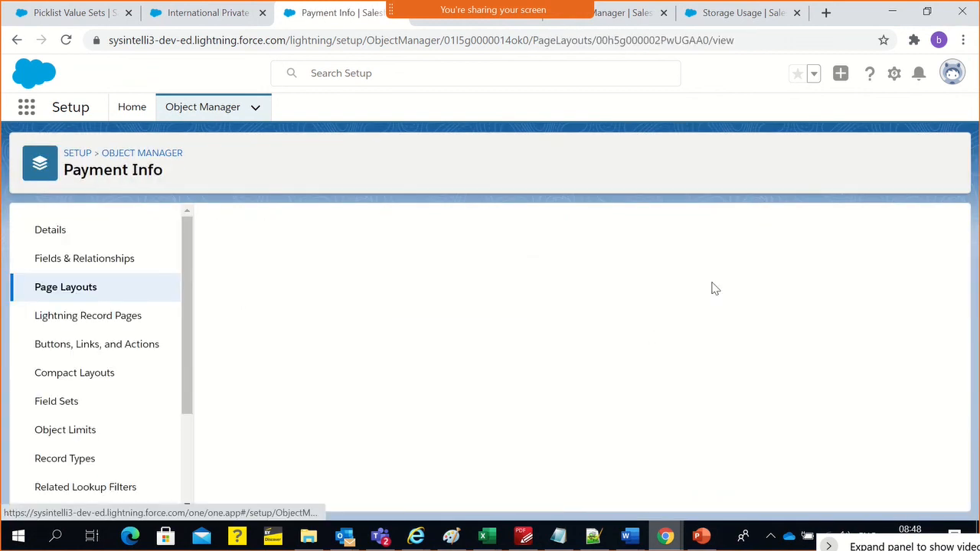
scroll(580, 344, "down", 5)
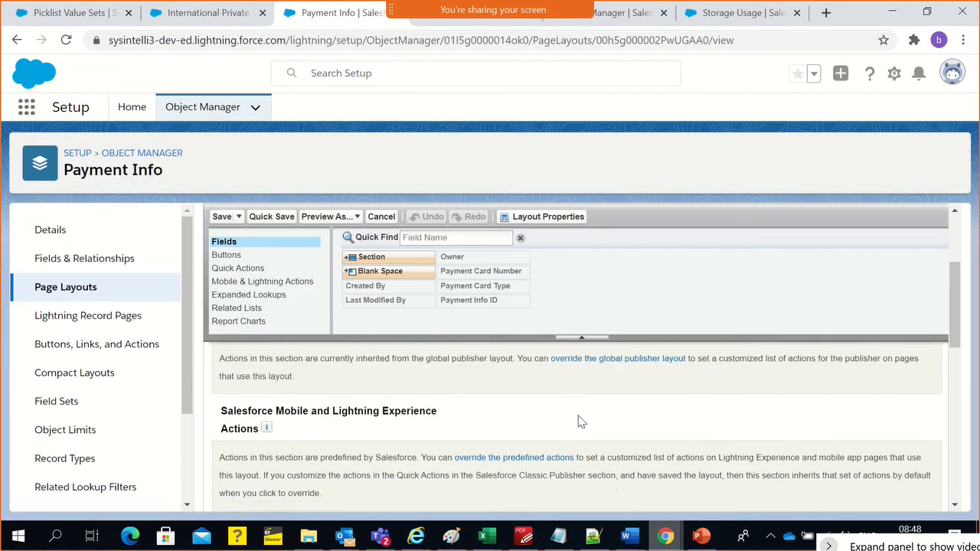
scroll(580, 430, "down", 1)
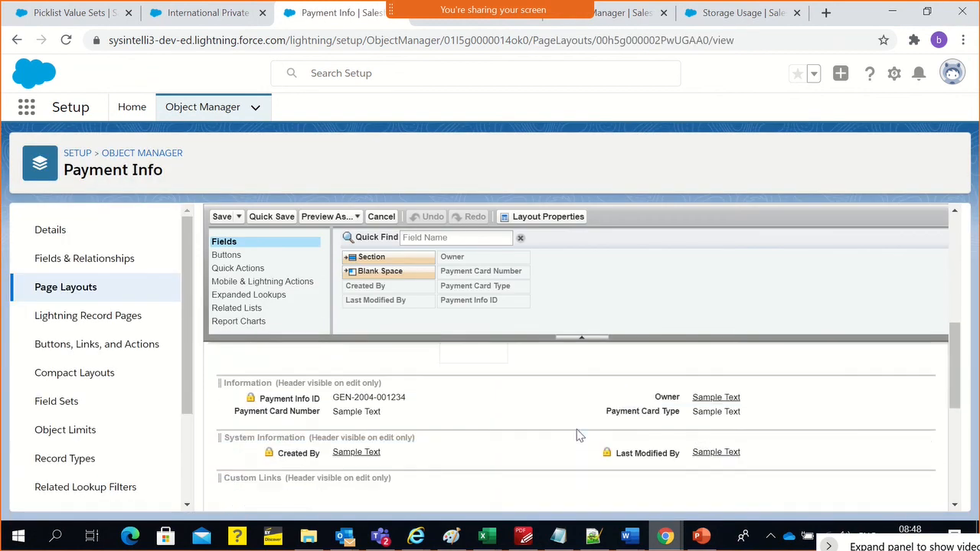
double_click(625, 417)
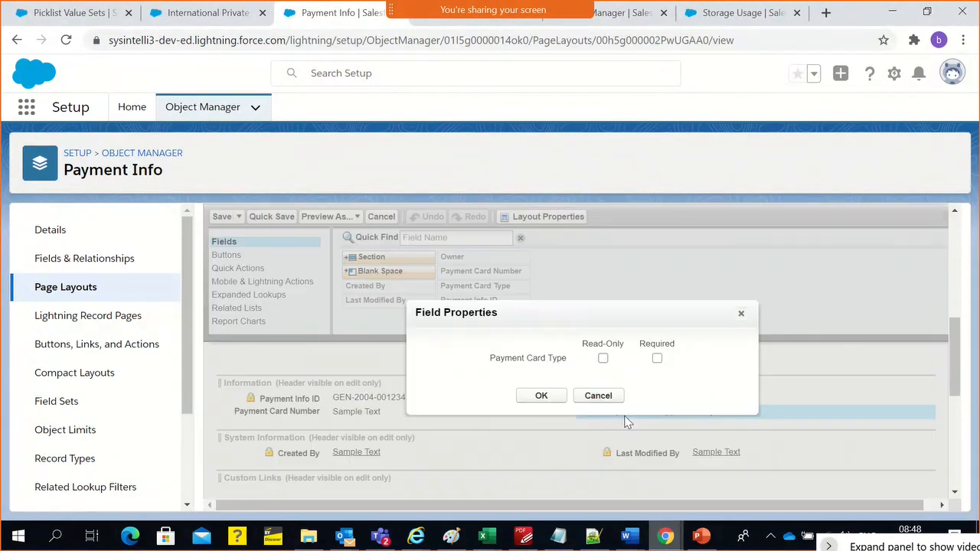
left_click(583, 400)
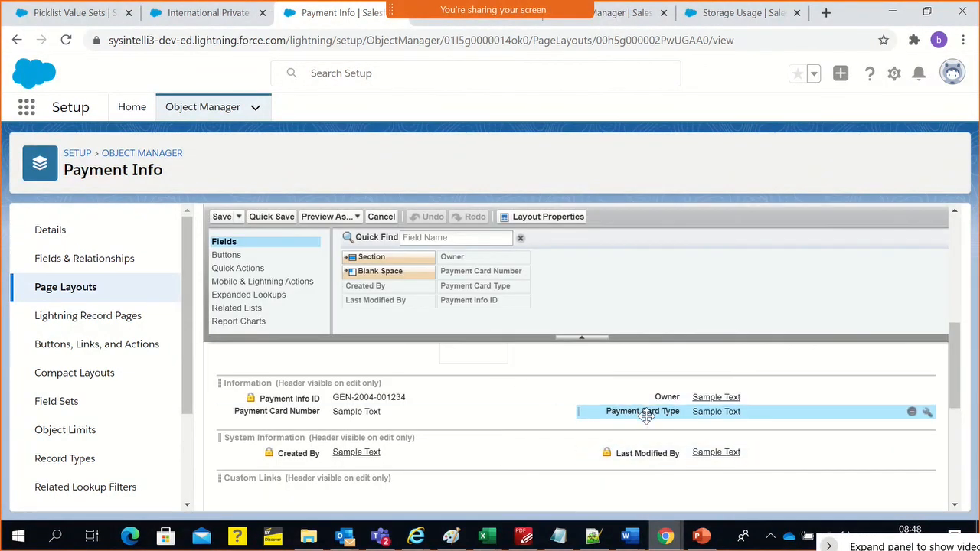
scroll(646, 416, "up", 1)
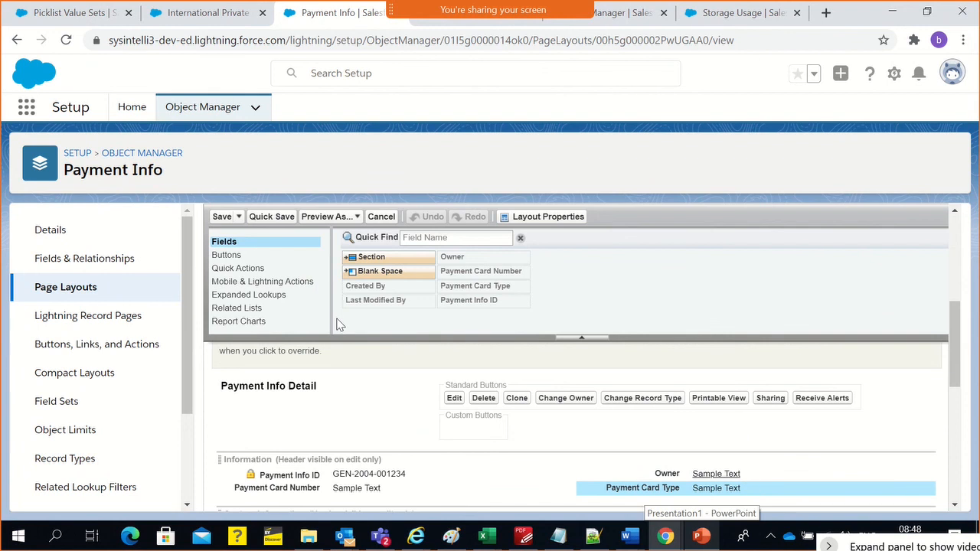
Examine Payment Card Type's field-level security, especially the IPB Sales Rep profile, and return to the Payment Info field list
left_click(61, 260)
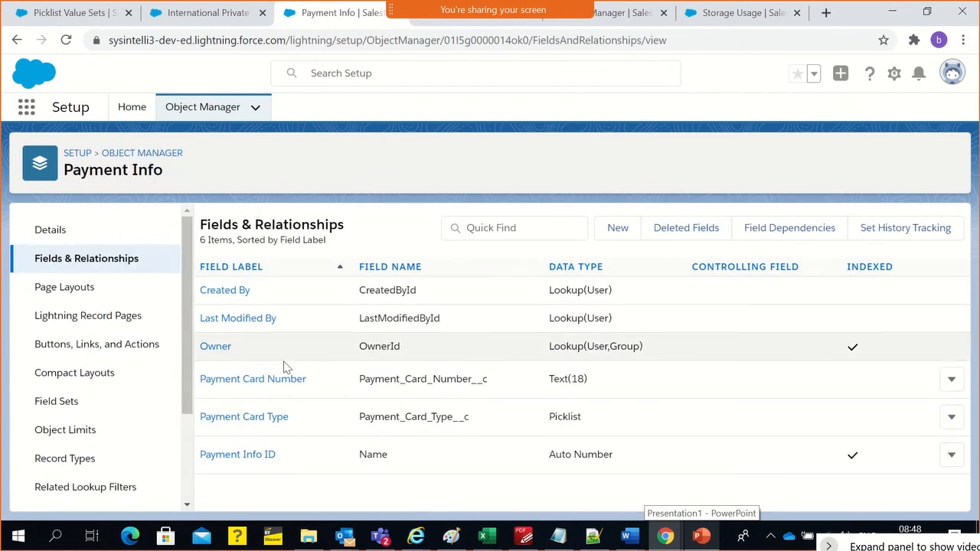
left_click(243, 419)
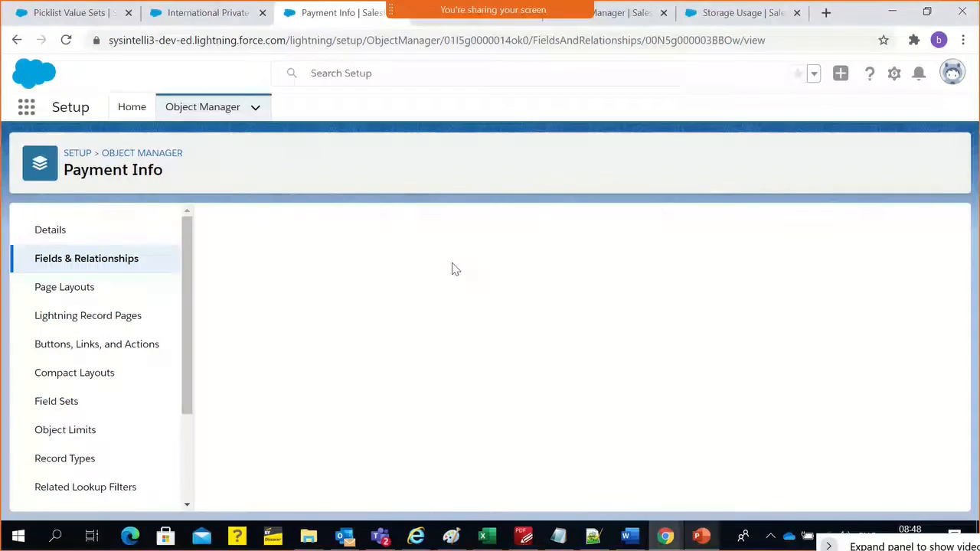
left_click(501, 297)
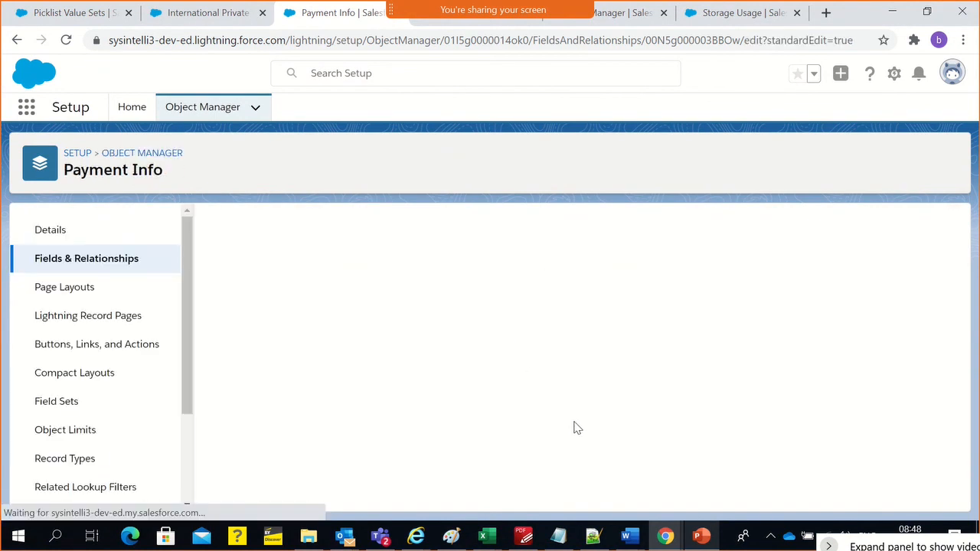
scroll(590, 430, "down", 4)
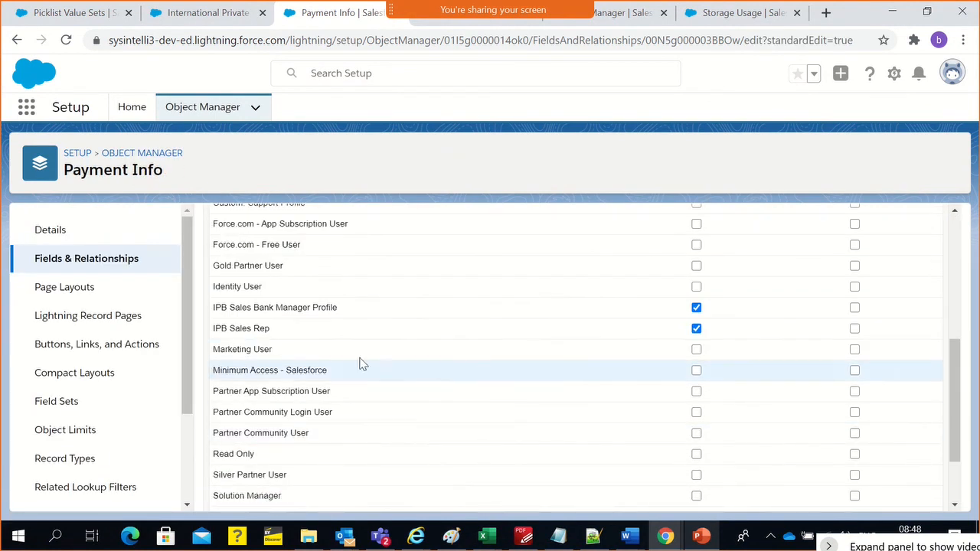
triple_click(247, 330)
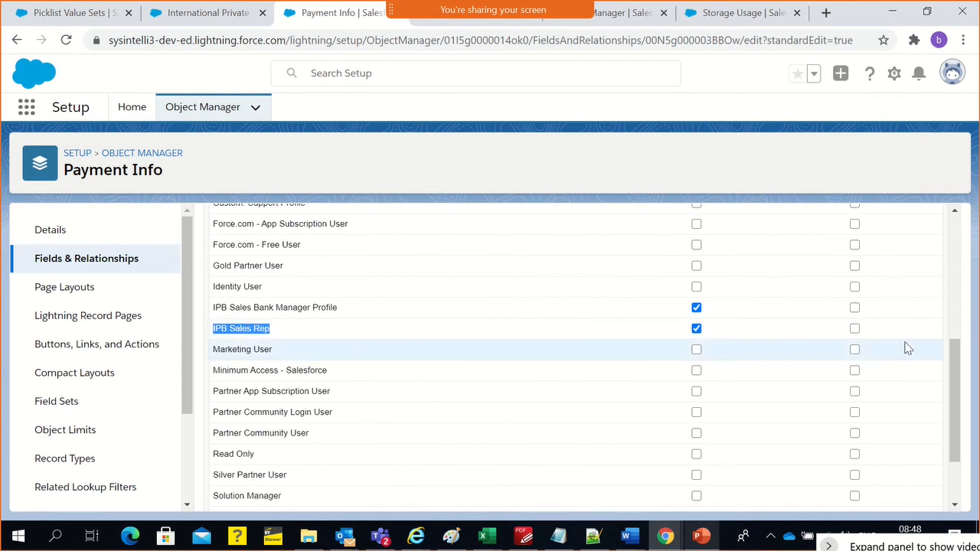
scroll(881, 345, "up", 2)
scroll(696, 459, "down", 3)
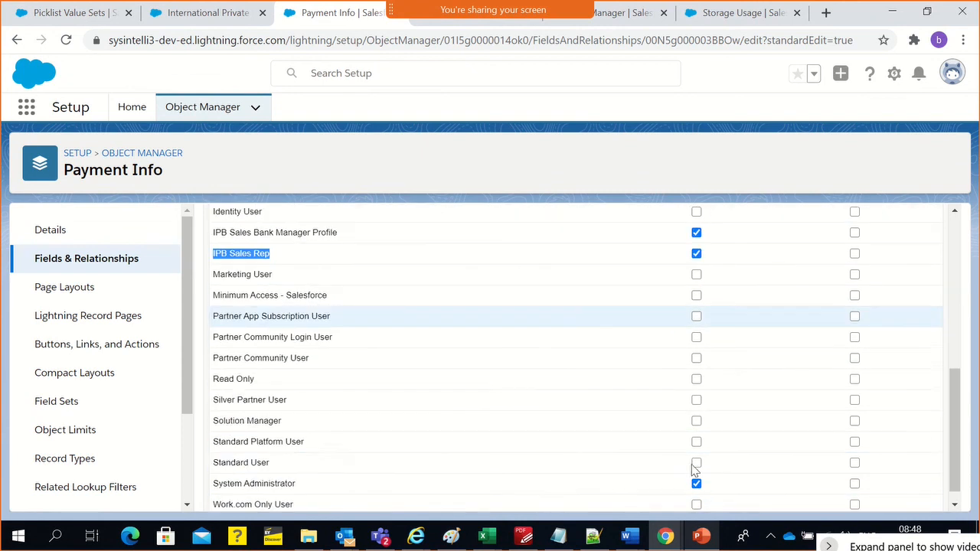
left_click(49, 259)
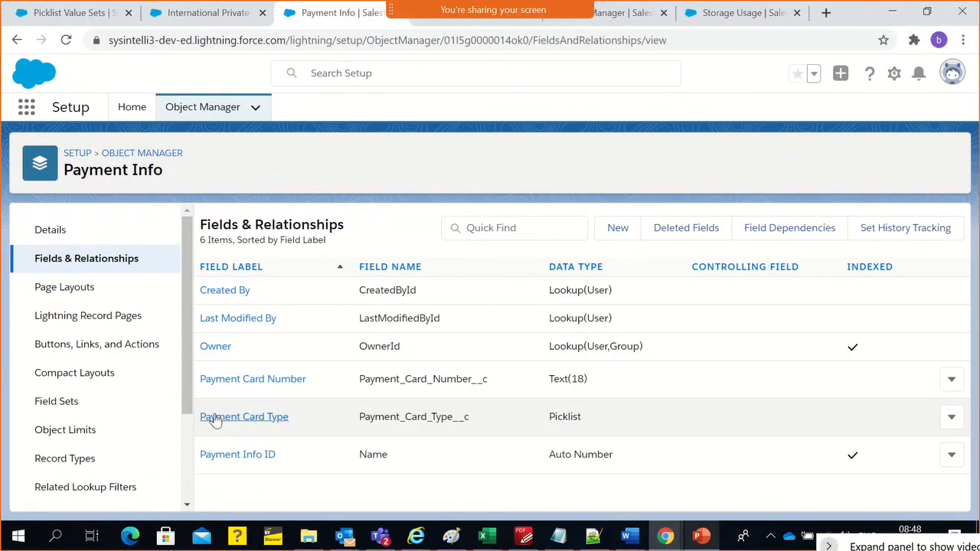
View the field accessibility of Payment Card Type by profile and examine the IPB Sales Rep entry
left_click(217, 416)
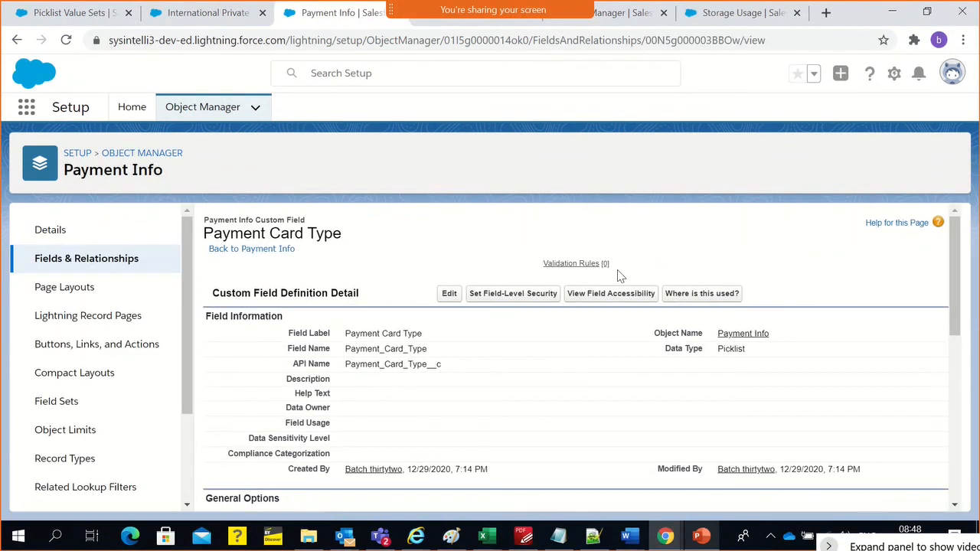
left_click(610, 294)
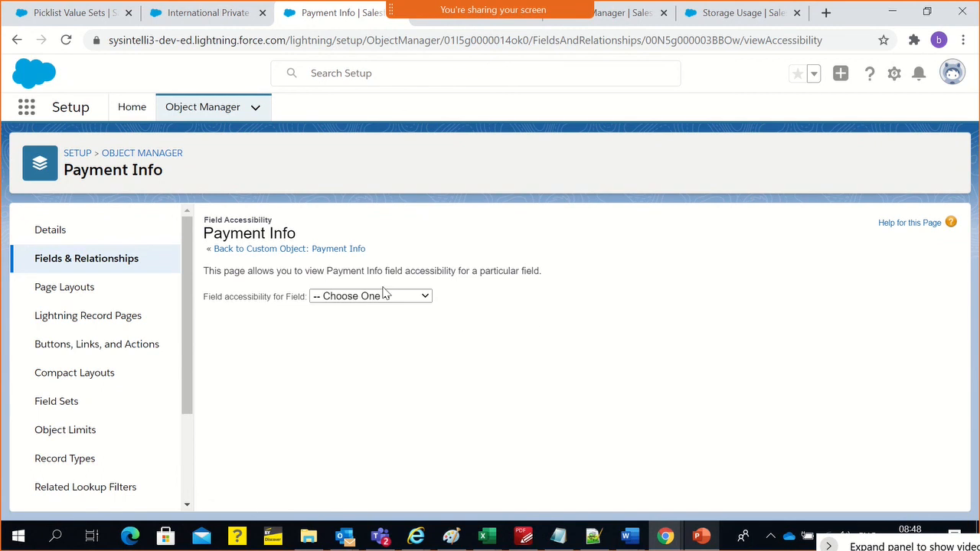
left_click(383, 295)
left_click(387, 373)
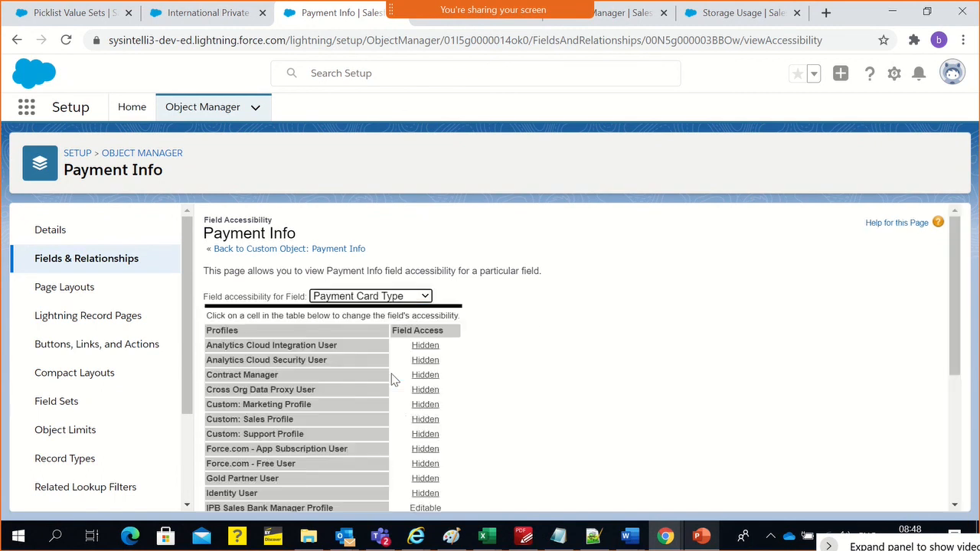
scroll(505, 386, "down", 2)
scroll(505, 385, "down", 1)
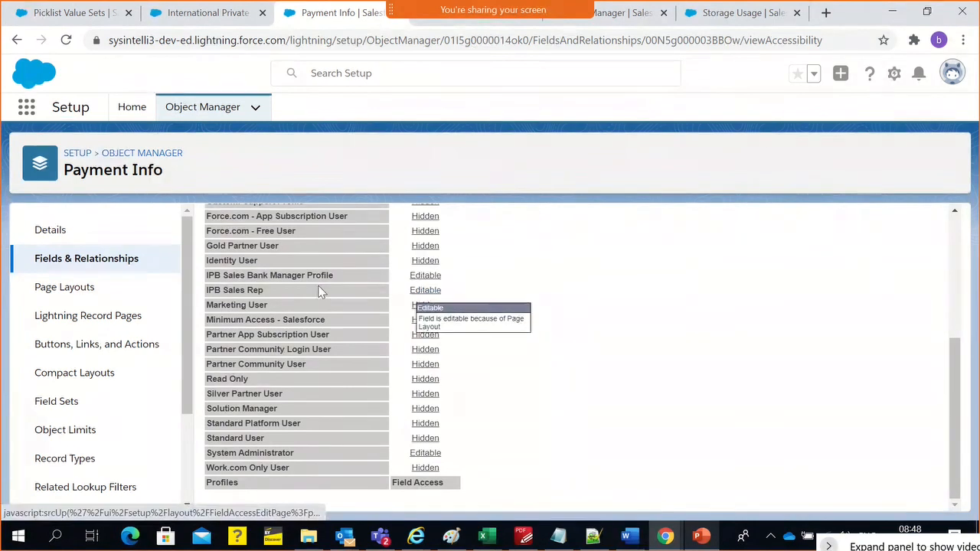
left_click_drag(278, 291, 216, 279)
left_click(601, 338)
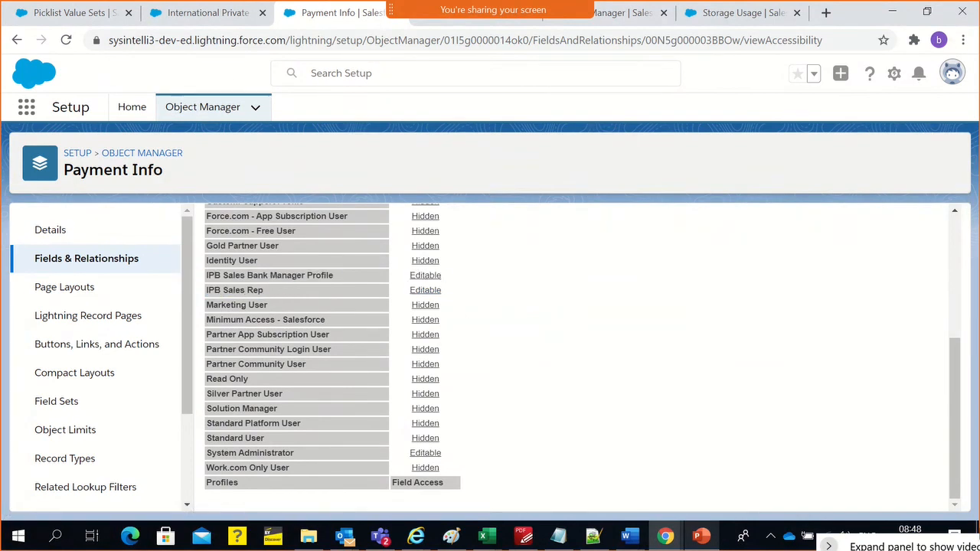
Switch to the sales rep's session and check the Payment Info record's related lists and details for Payment Card Type
key("alt+Tab")
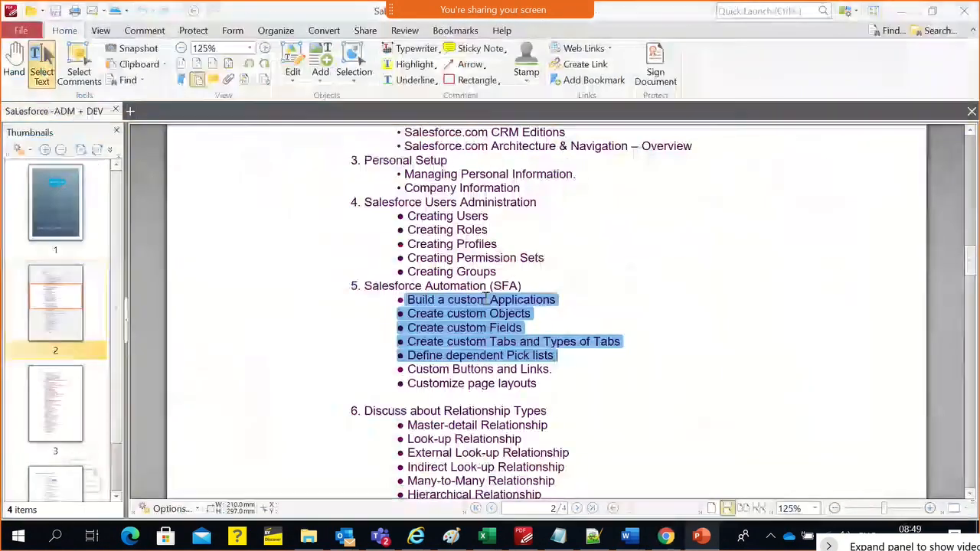
key("alt+Tab")
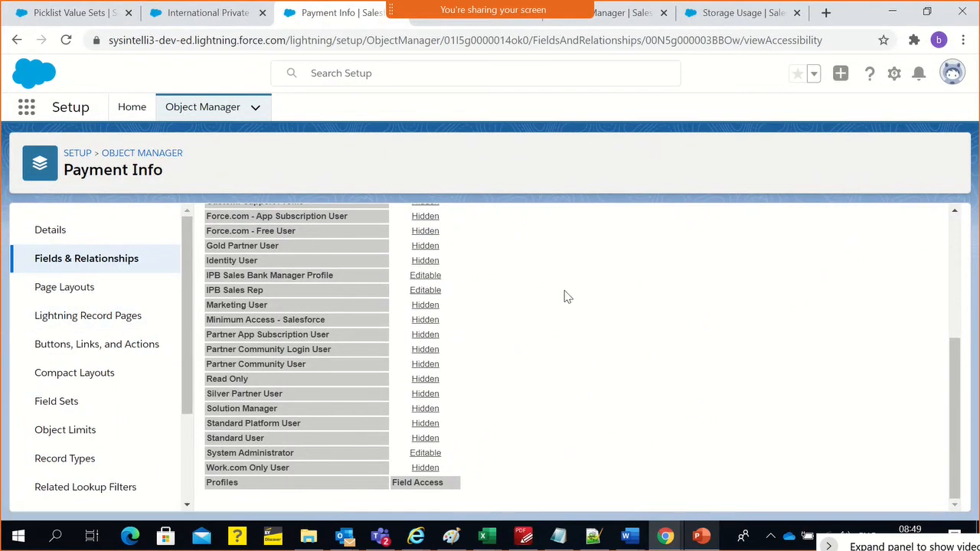
key("alt+Tab")
key("alt+Tab")
left_click(554, 157)
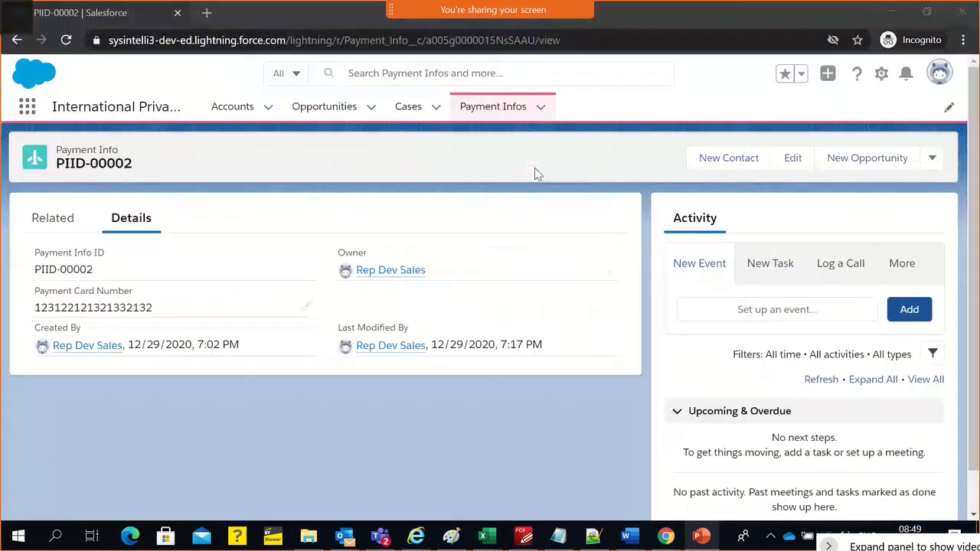
left_click(54, 218)
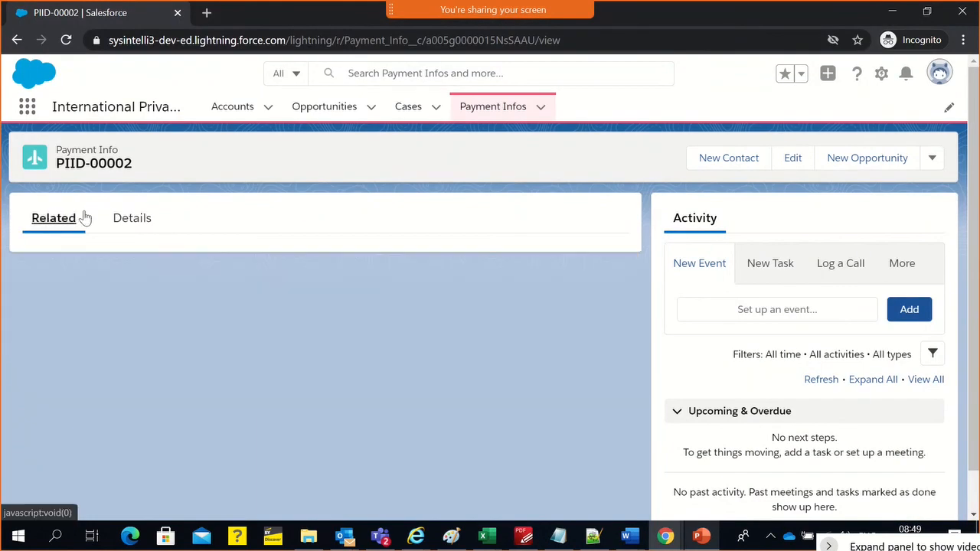
left_click(150, 218)
Check a new Payment Info form in the sales rep's session for Payment Card Type, and close it without saving
left_click(539, 109)
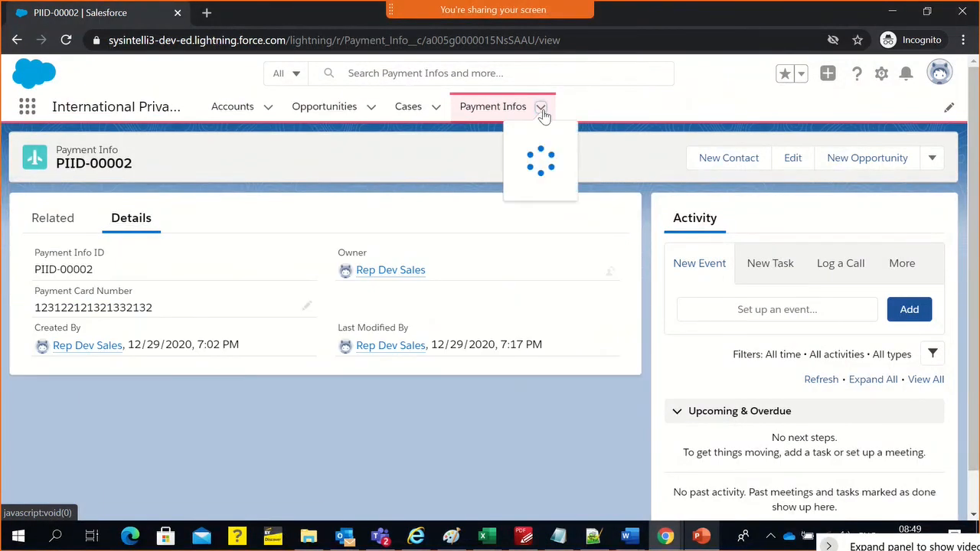
left_click(519, 141)
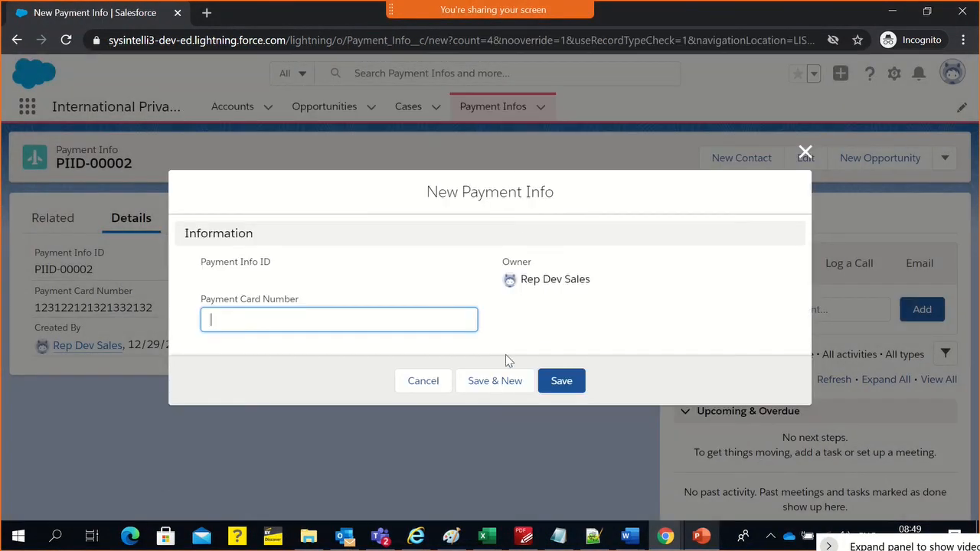
left_click(805, 151)
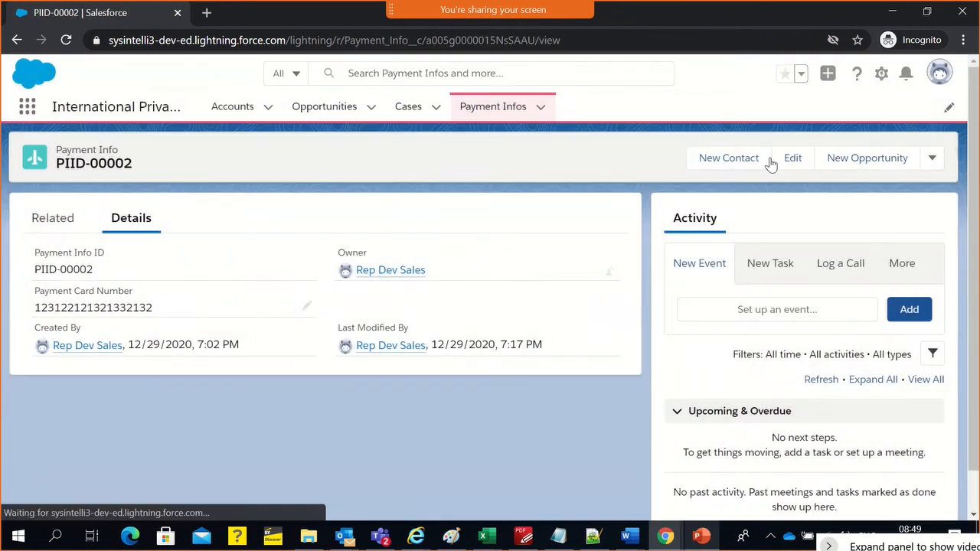
Return to the admin's Setup session, make a value in Payment Card Type always required, save it, and review the field definition
key("alt+Tab")
key("alt+Tab")
key("alt+Tab")
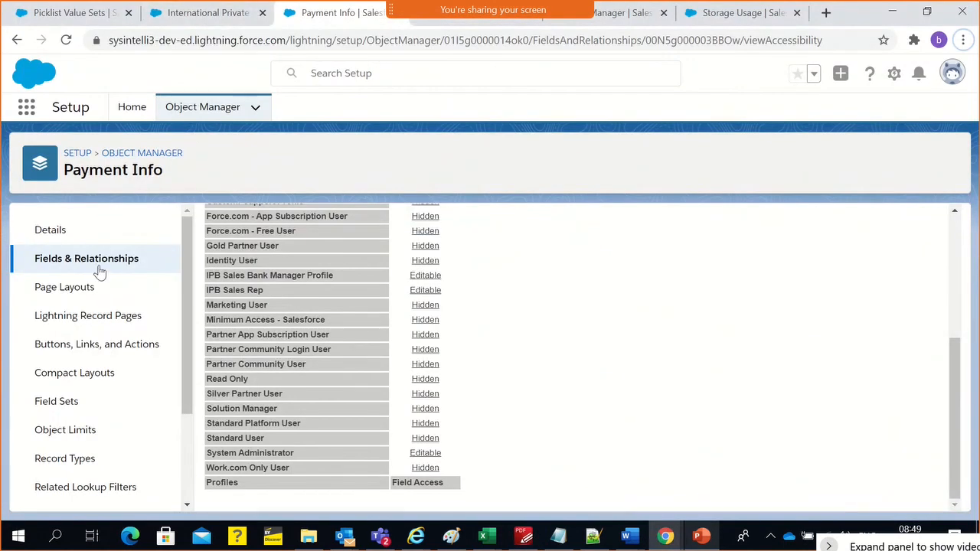
left_click(95, 265)
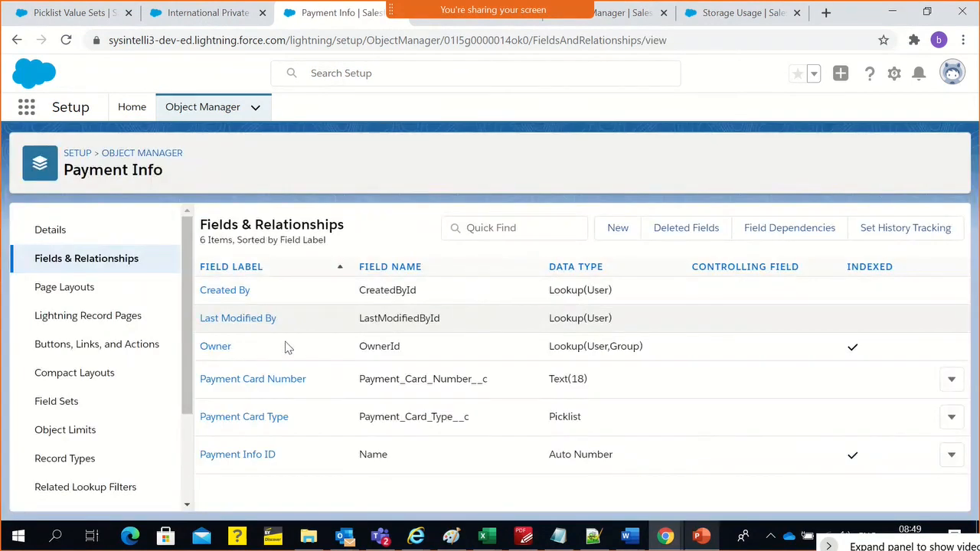
left_click(240, 415)
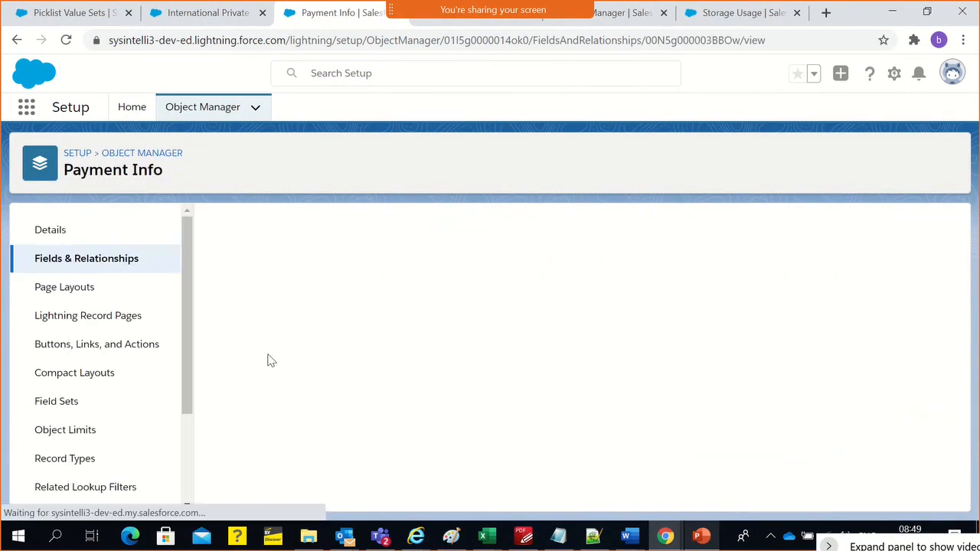
left_click(446, 298)
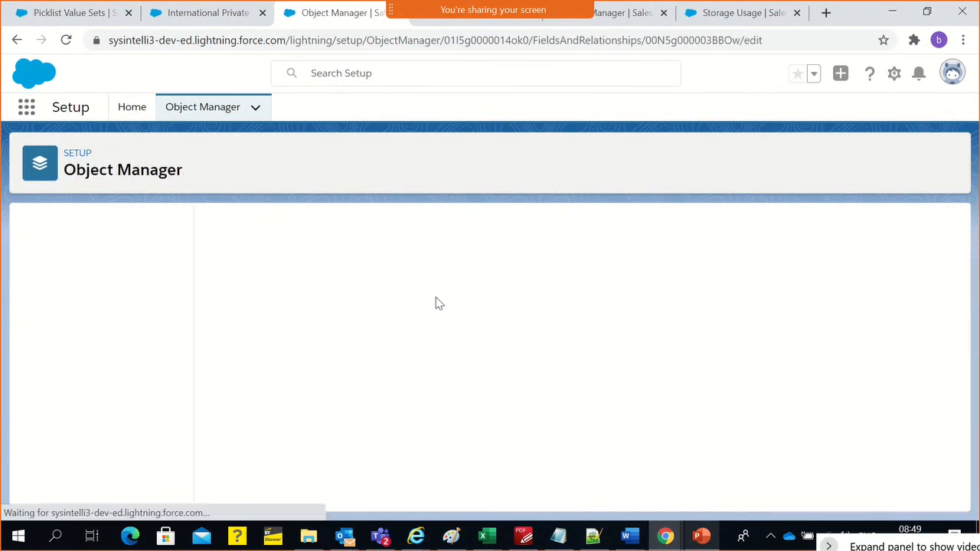
scroll(379, 439, "down", 2)
scroll(385, 439, "down", 3)
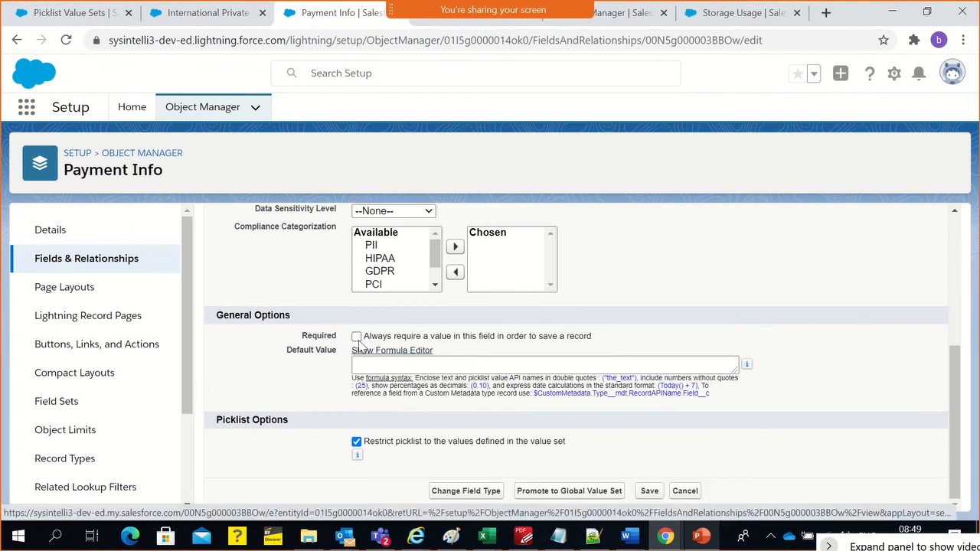
left_click(357, 337)
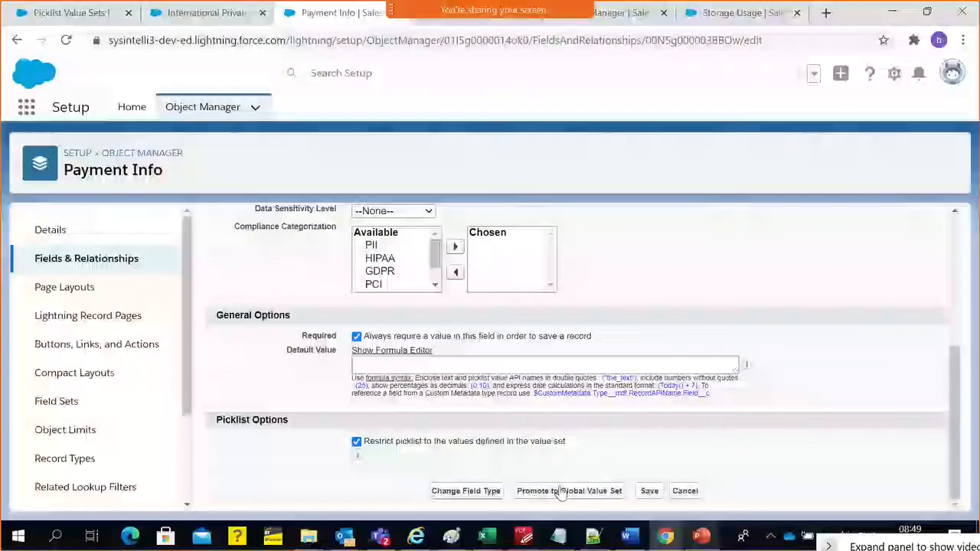
left_click(649, 491)
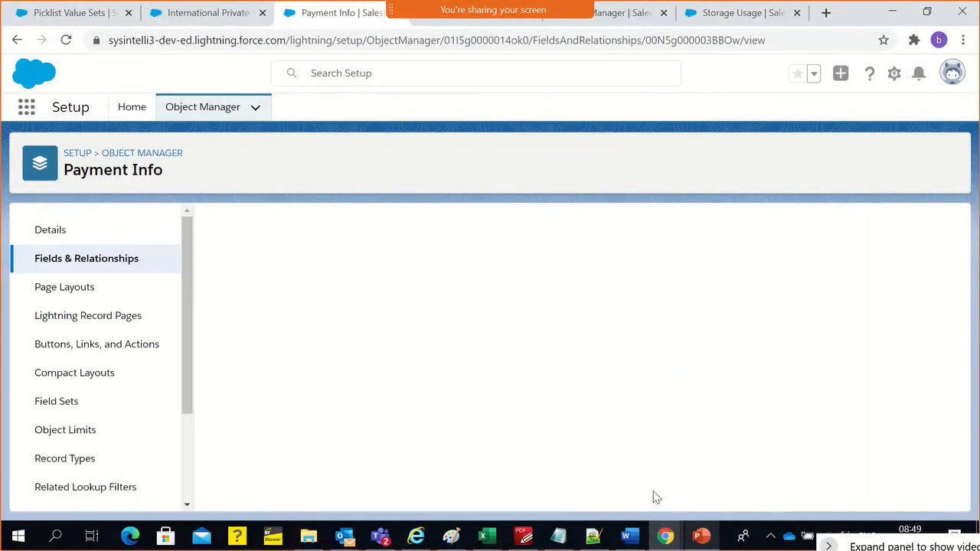
scroll(579, 406, "down", 8)
scroll(580, 405, "down", 3)
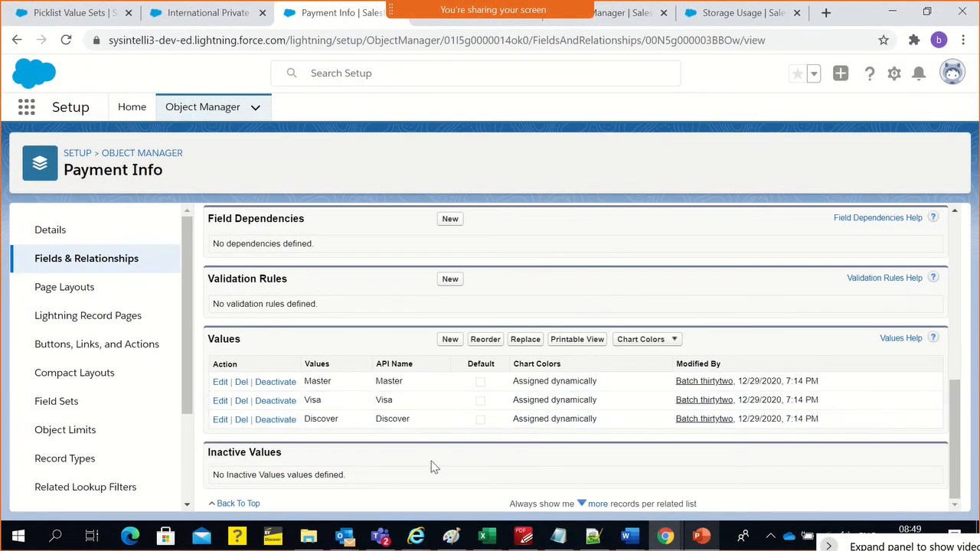
scroll(431, 467, "up", 10)
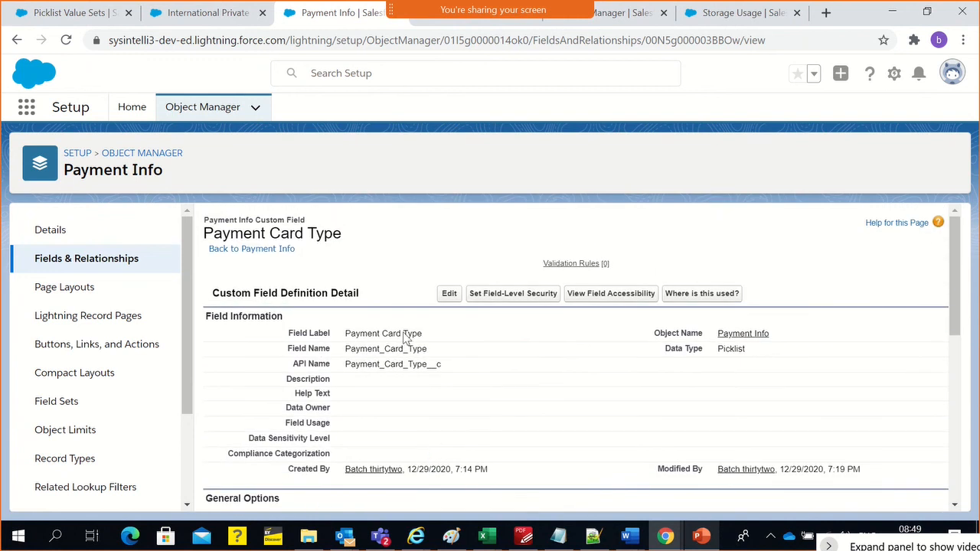
Switch to the sales rep's session, reload the Payment Info record, open it for editing, and save it with its existing values
key("alt+Tab")
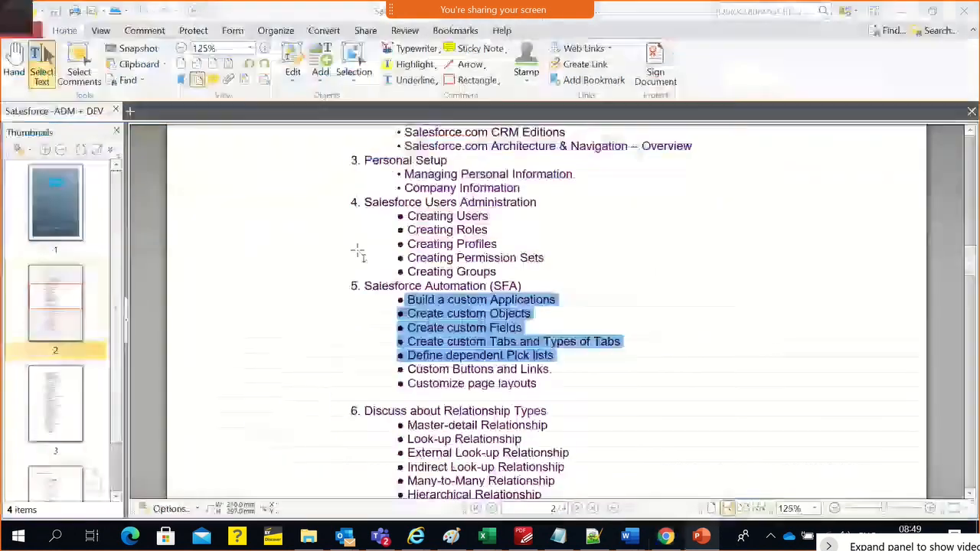
key("alt+Tab")
key("alt+Tab")
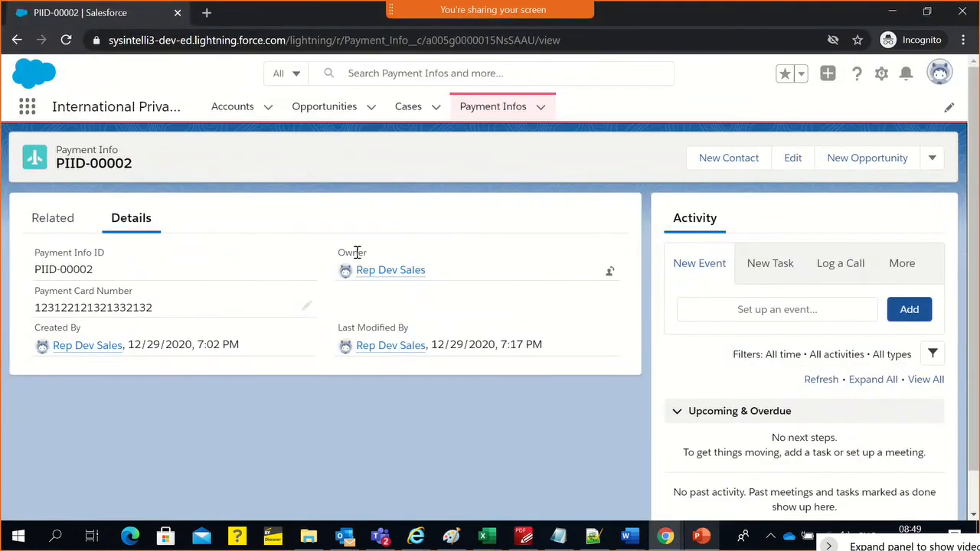
left_click(391, 42)
key("Return")
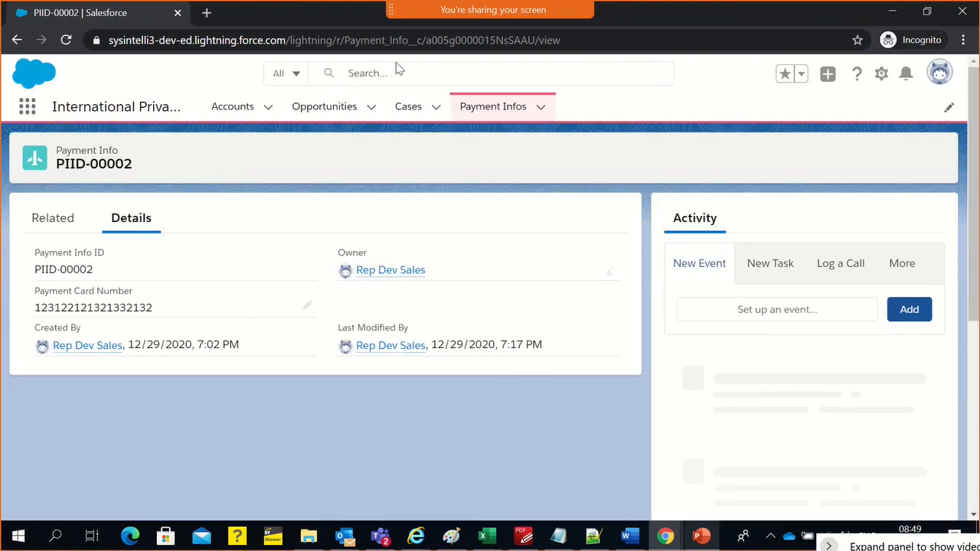
left_click(799, 164)
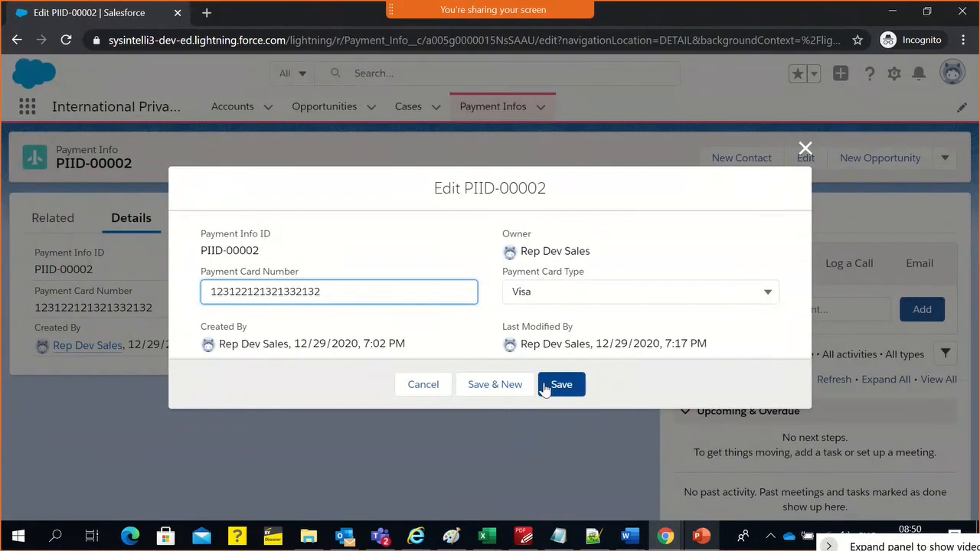
left_click(543, 383)
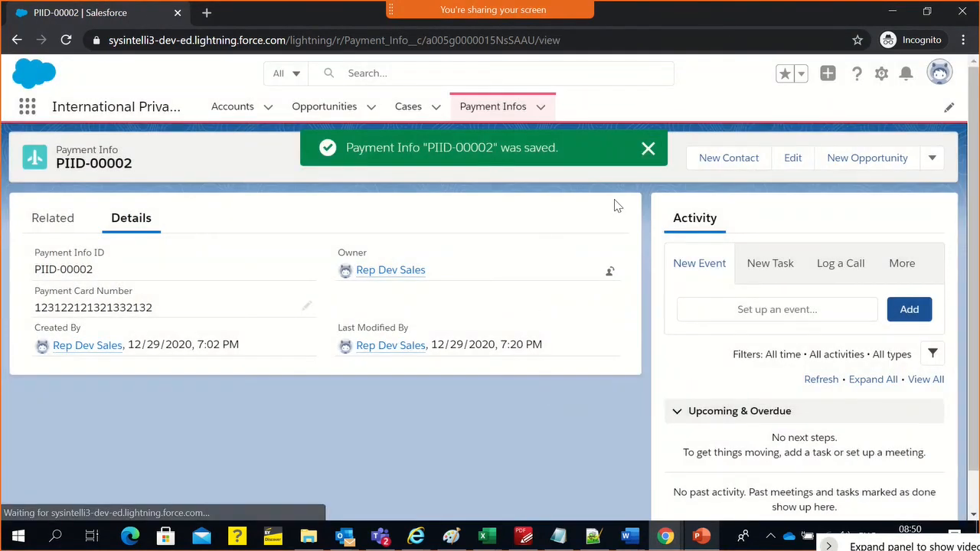
left_click(647, 149)
Create a new Payment Info record with a payment card number and Payment Card Type set to Master, and save it
left_click(541, 111)
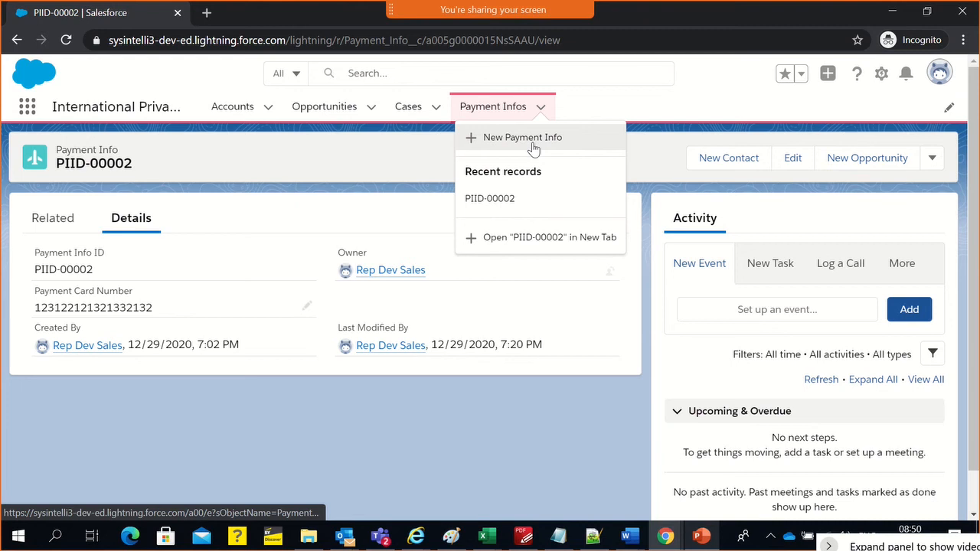
left_click(534, 146)
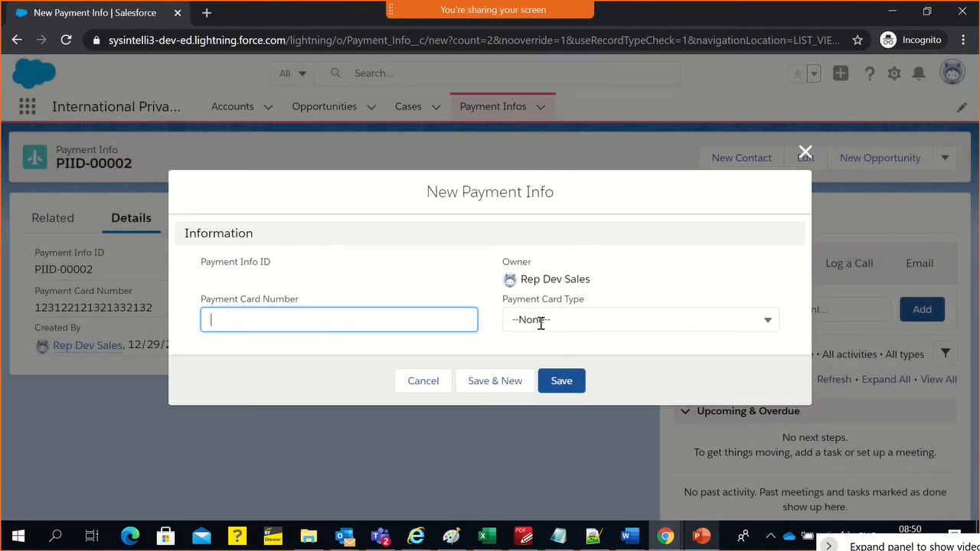
left_click(541, 321)
left_click(313, 319)
left_click(526, 321)
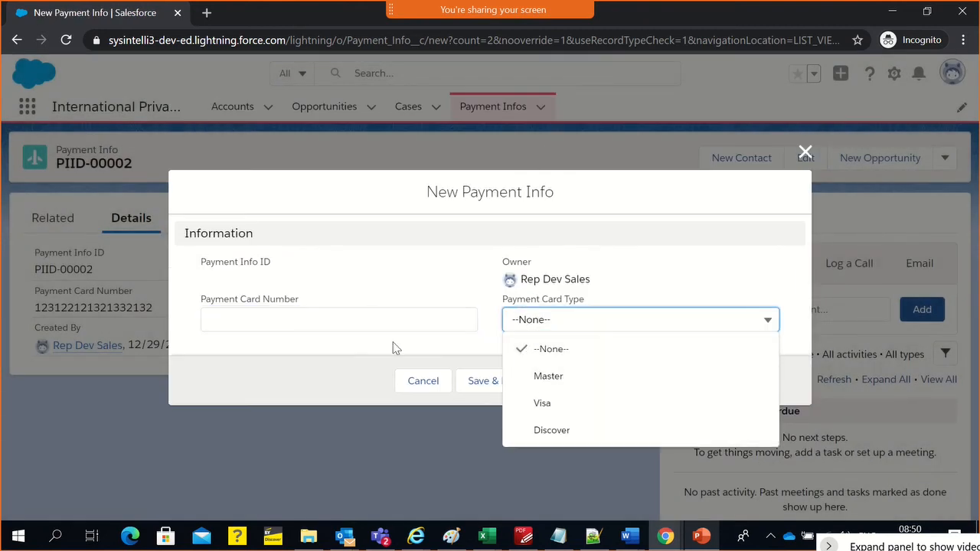
left_click(332, 320)
type("213213213213213312")
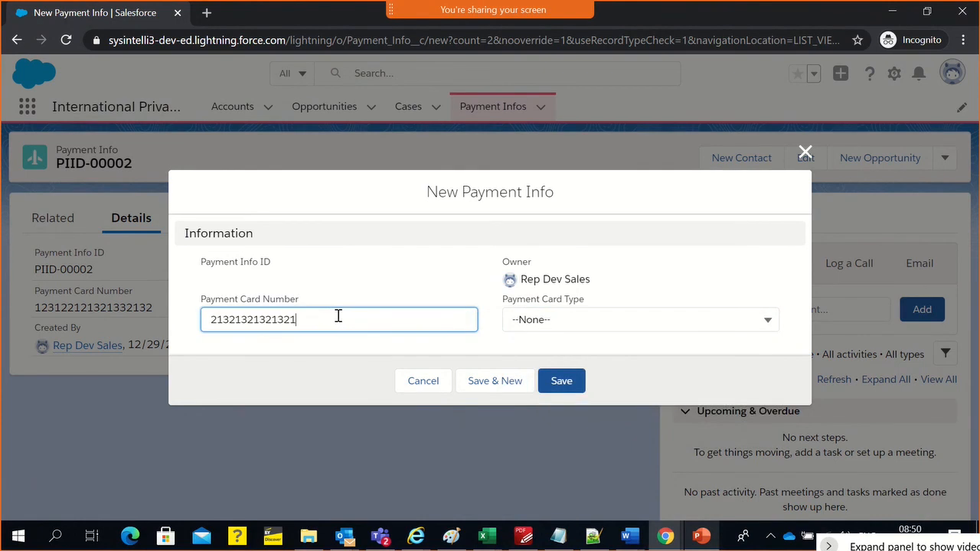
left_click(513, 324)
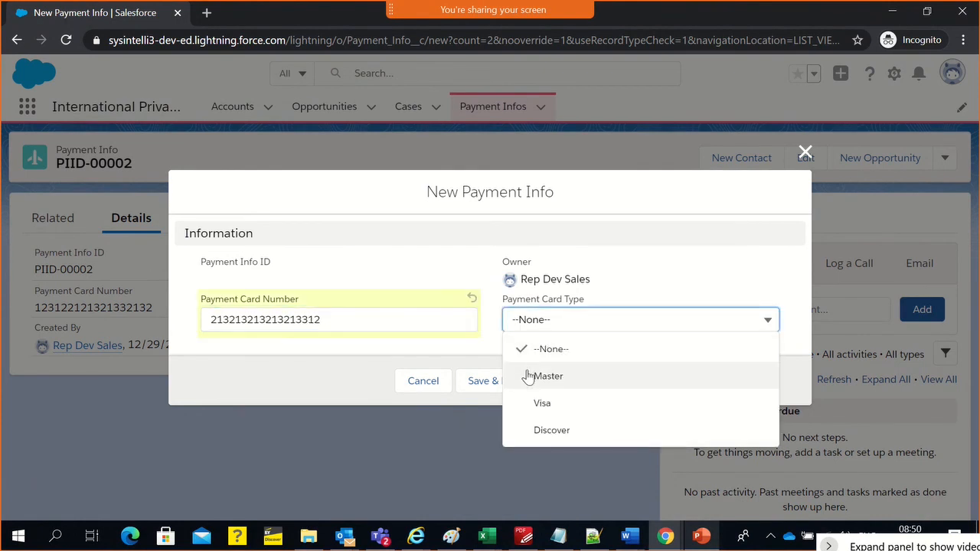
left_click(525, 374)
left_click(554, 383)
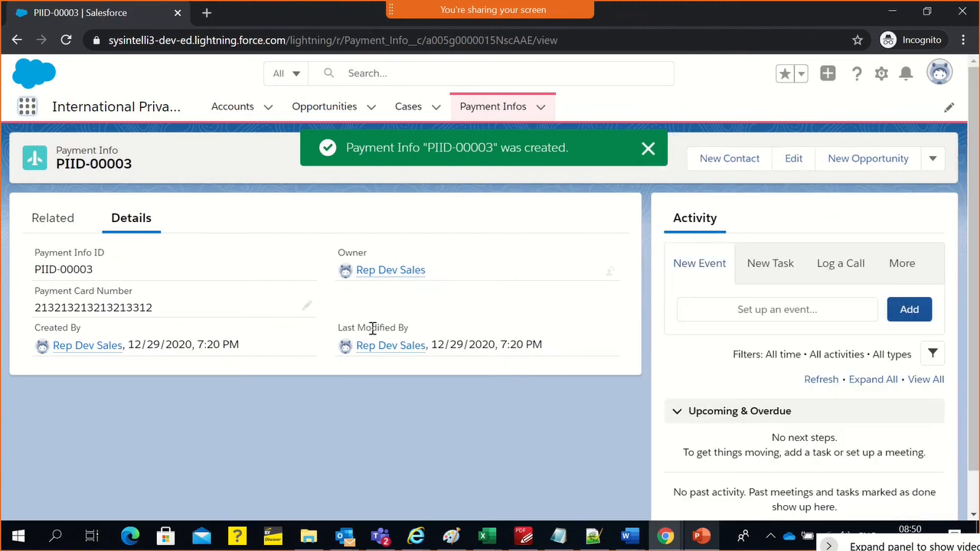
Check the new Payment Info record's related lists and details for Payment Card Type
left_click(647, 149)
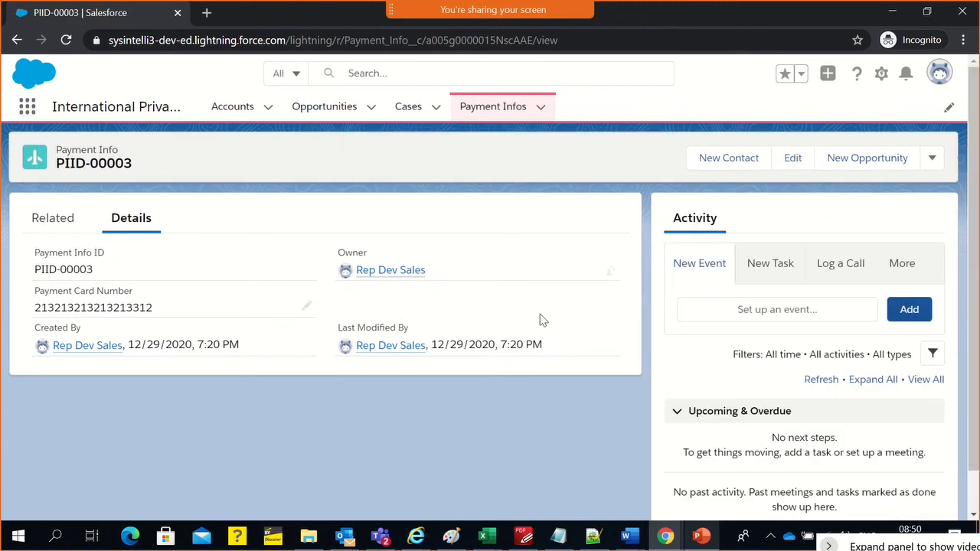
left_click(44, 225)
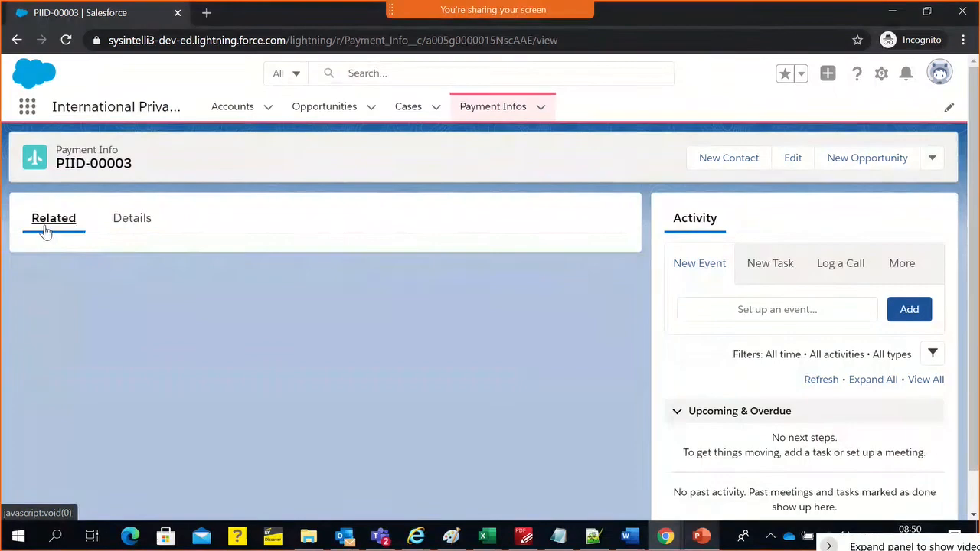
left_click(120, 224)
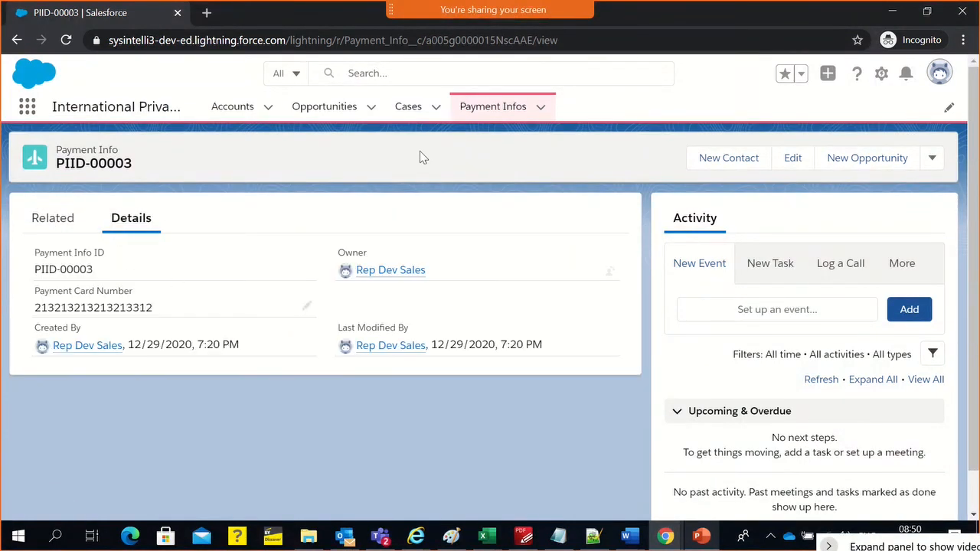
From the Payment Infos list, create a list view named All records with the API name All_records, leaving its filters unchanged
left_click(470, 113)
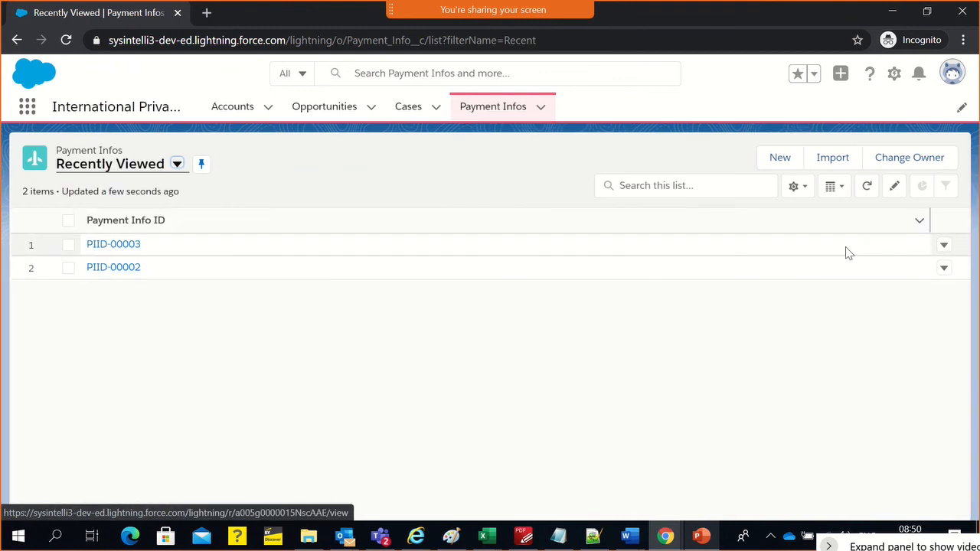
left_click(846, 192)
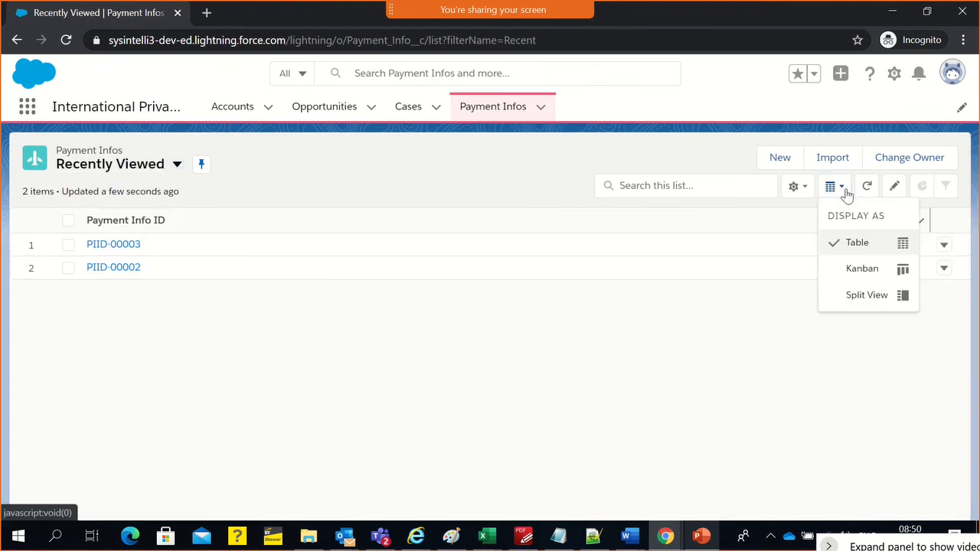
left_click(791, 188)
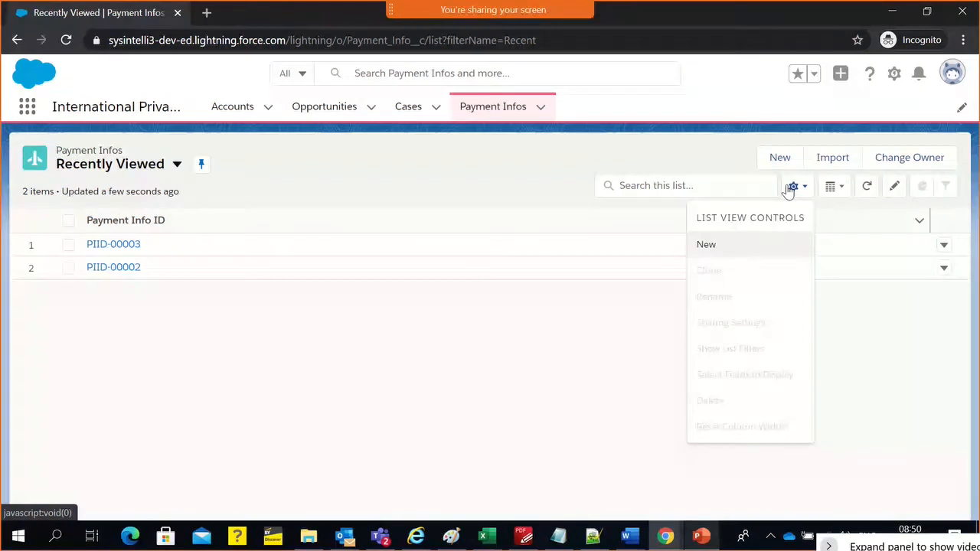
left_click(748, 241)
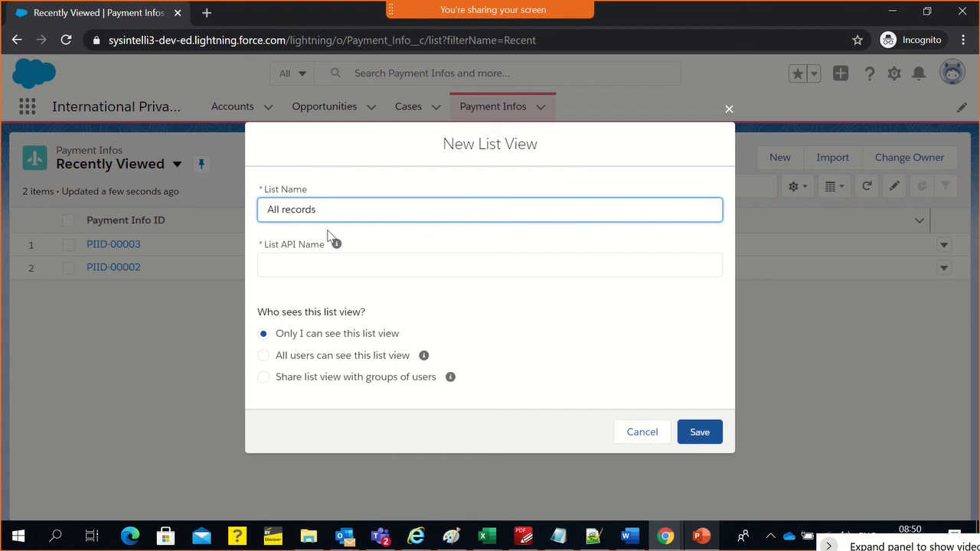
left_click(323, 256)
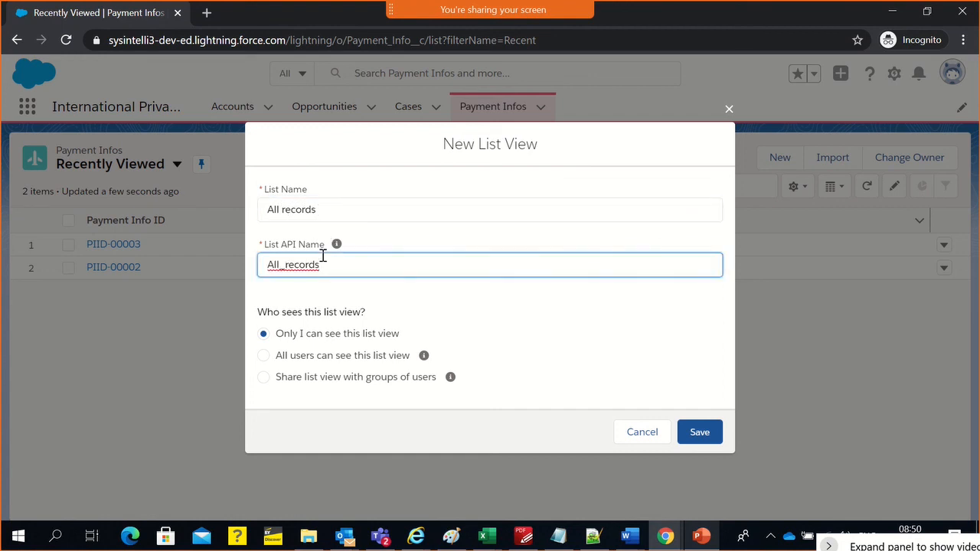
left_click(349, 362)
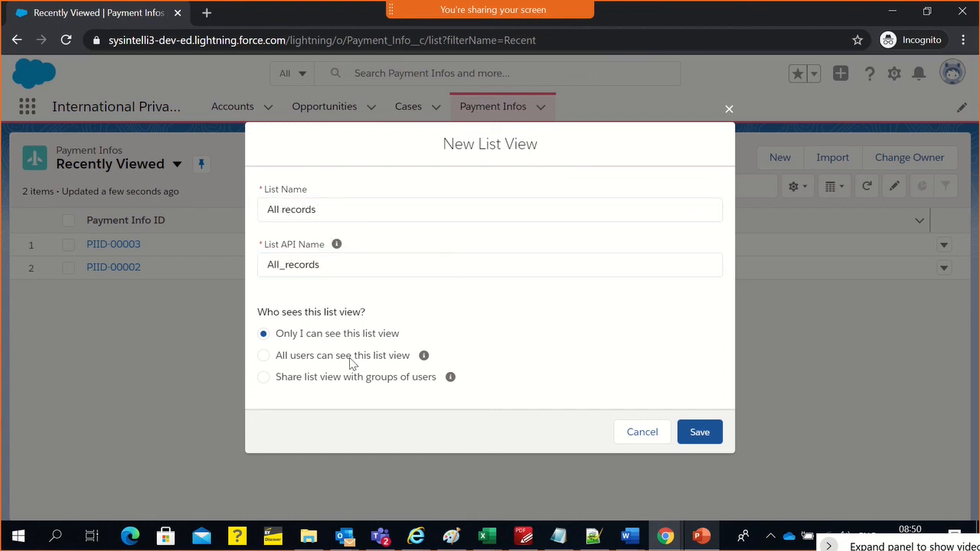
left_click(696, 433)
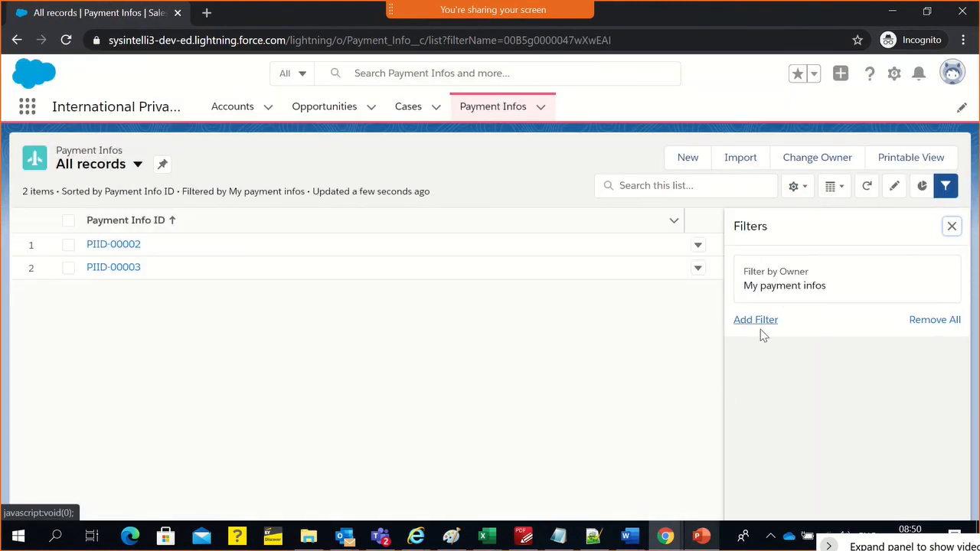
left_click(761, 329)
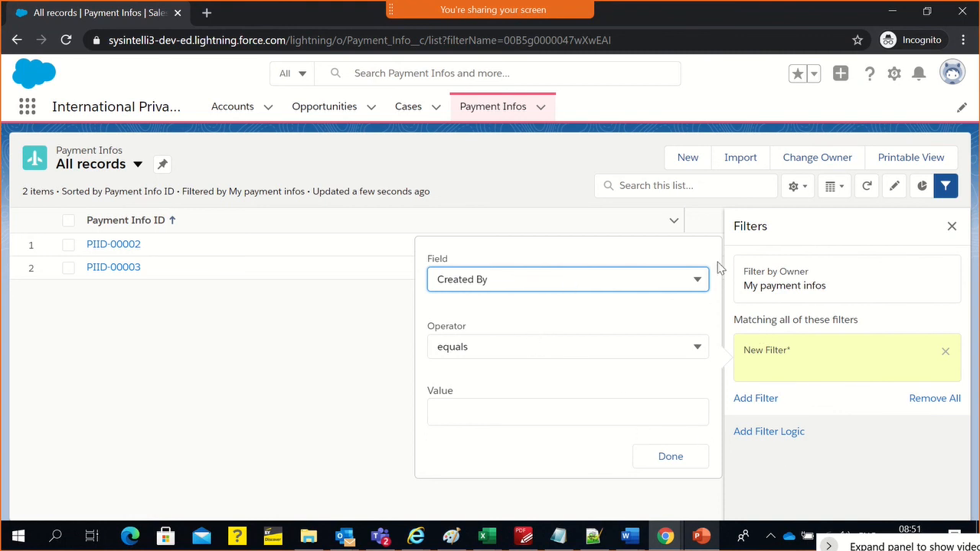
left_click(952, 229)
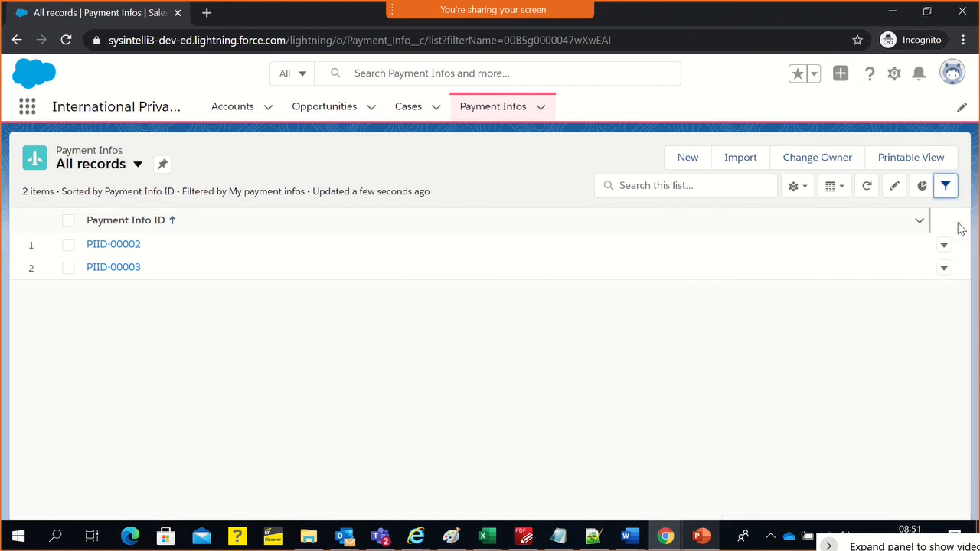
Add Payment Card Number and Payment Card Type to the visible fields of the All records list view and save
left_click(800, 187)
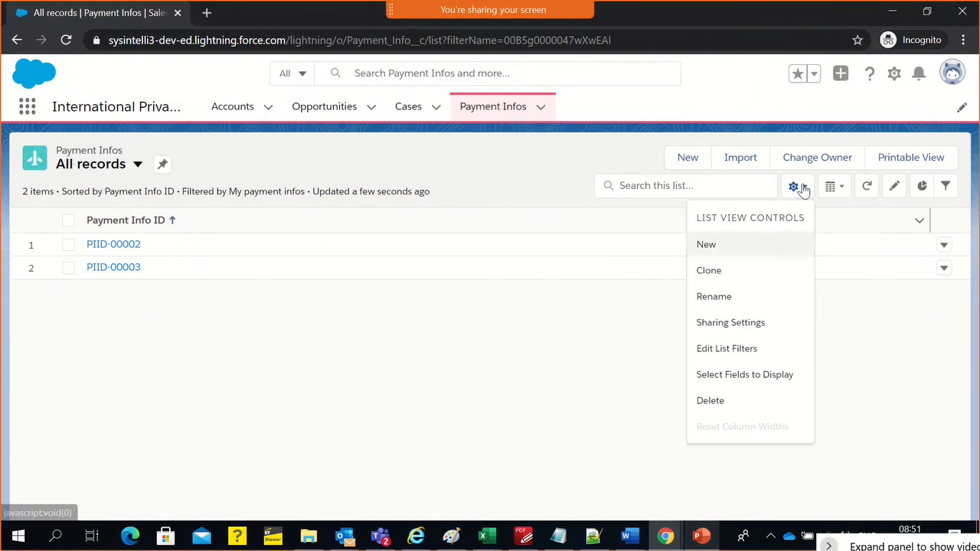
left_click(727, 375)
scroll(311, 321, "down", 3)
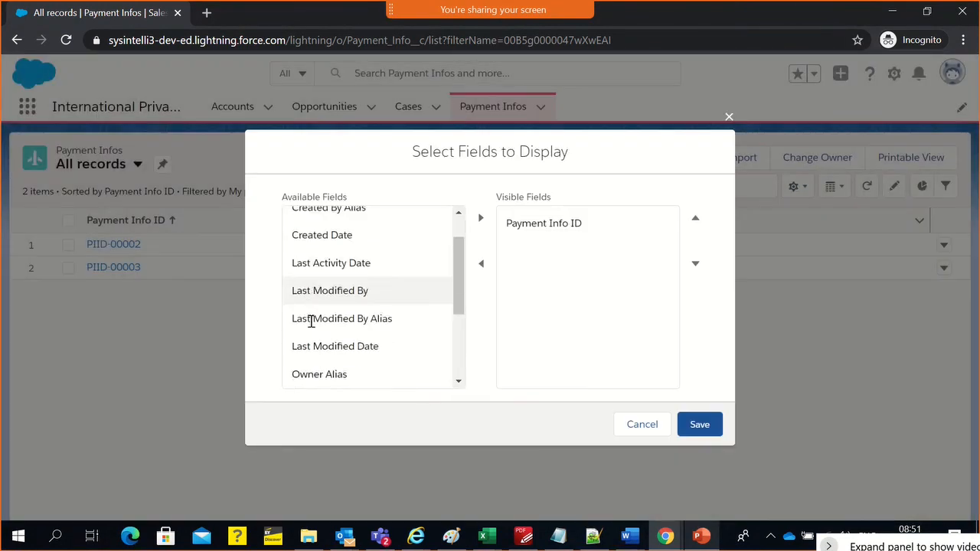
left_click(359, 352)
left_click(359, 375, "shift")
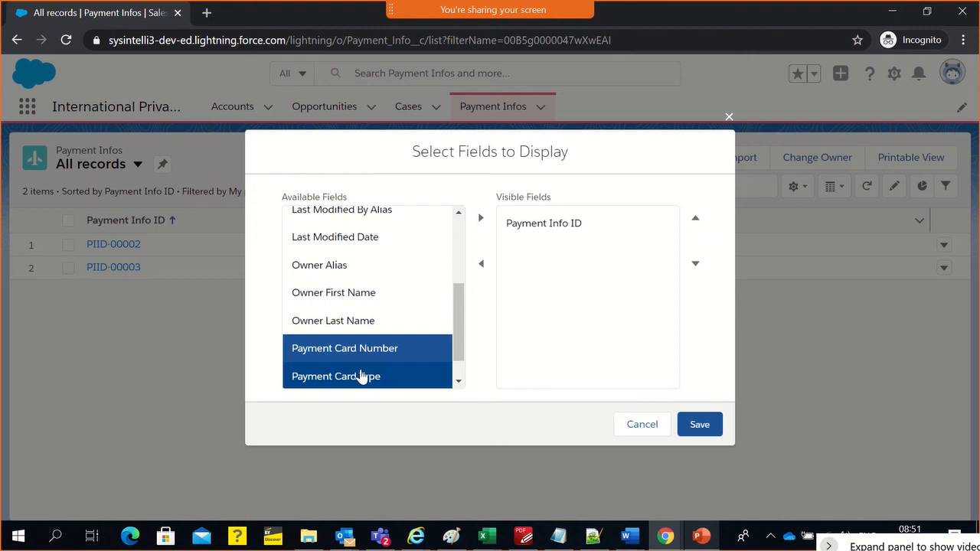
scroll(384, 324, "up", 2)
scroll(382, 322, "up", 2)
scroll(387, 320, "down", 5)
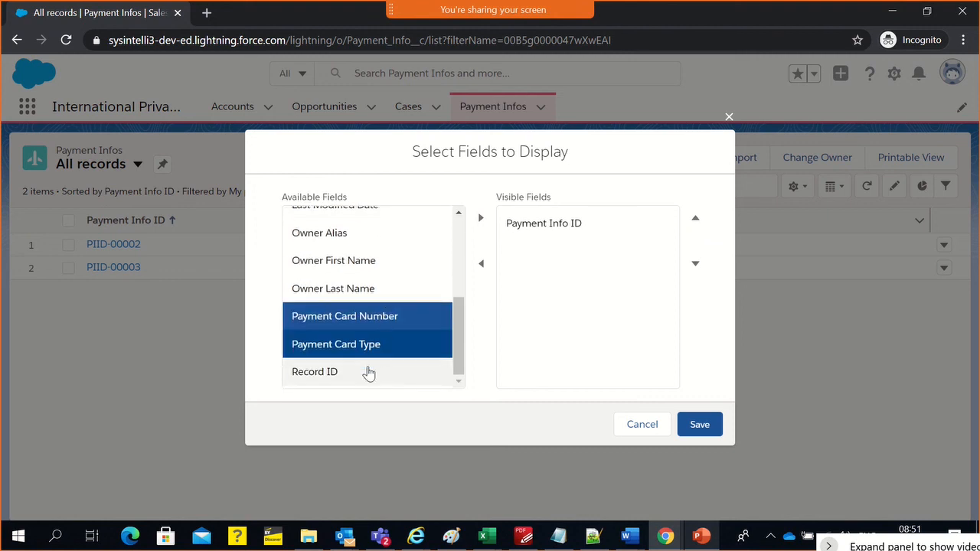
left_click(481, 219)
left_click(706, 430)
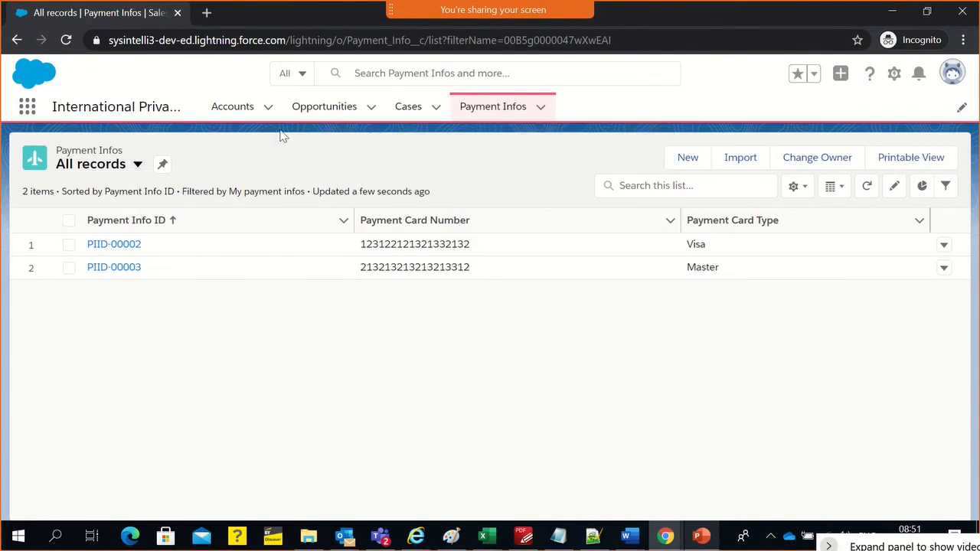
Open the newest Payment Info record from the list again and reload its page
left_click(501, 115)
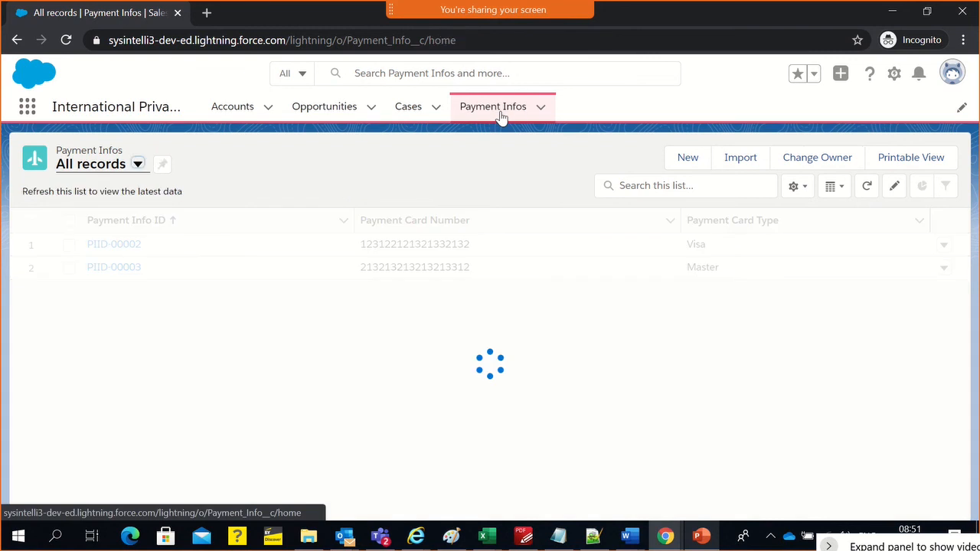
left_click(126, 245)
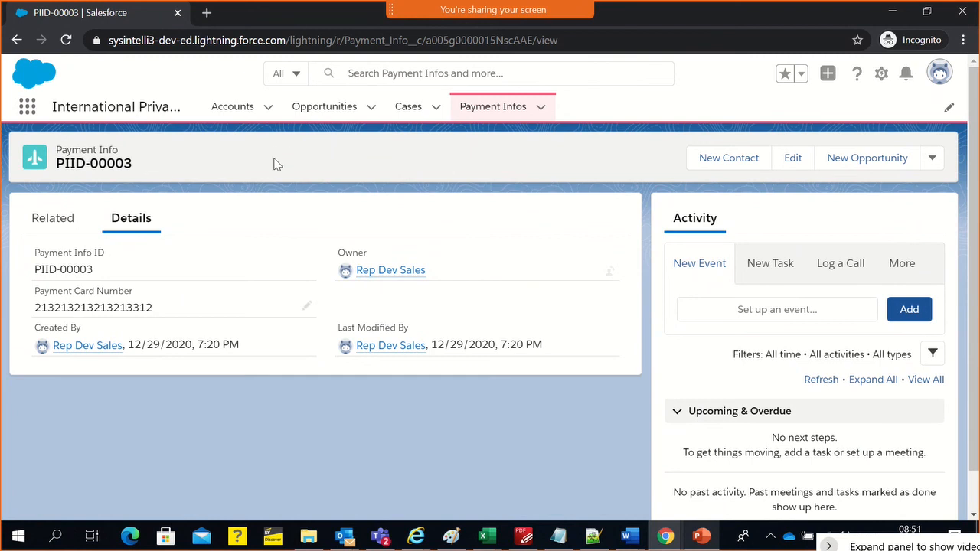
left_click(238, 40)
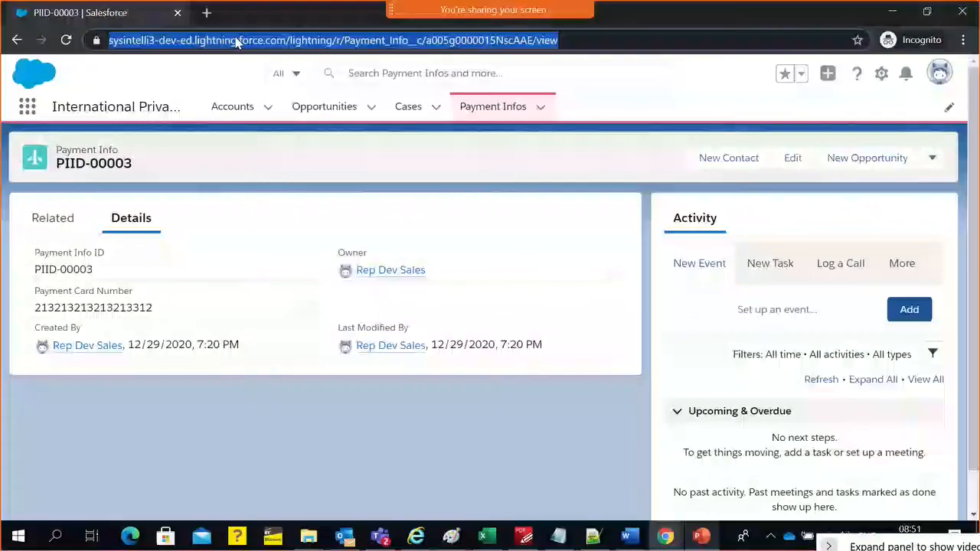
key("Return")
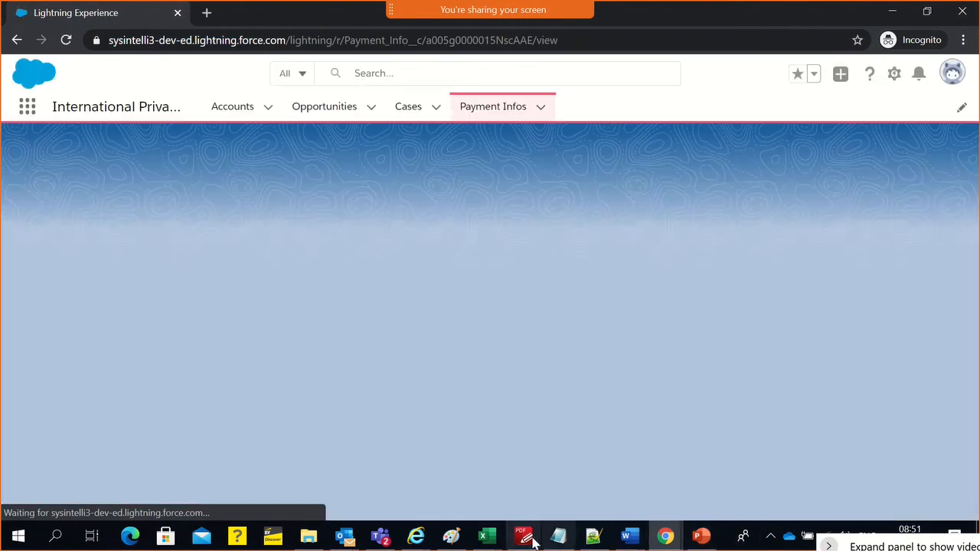
Switch to the course syllabus PDF and highlight the Customize page layouts topic under Salesforce Automation (SFA)
left_click(527, 537)
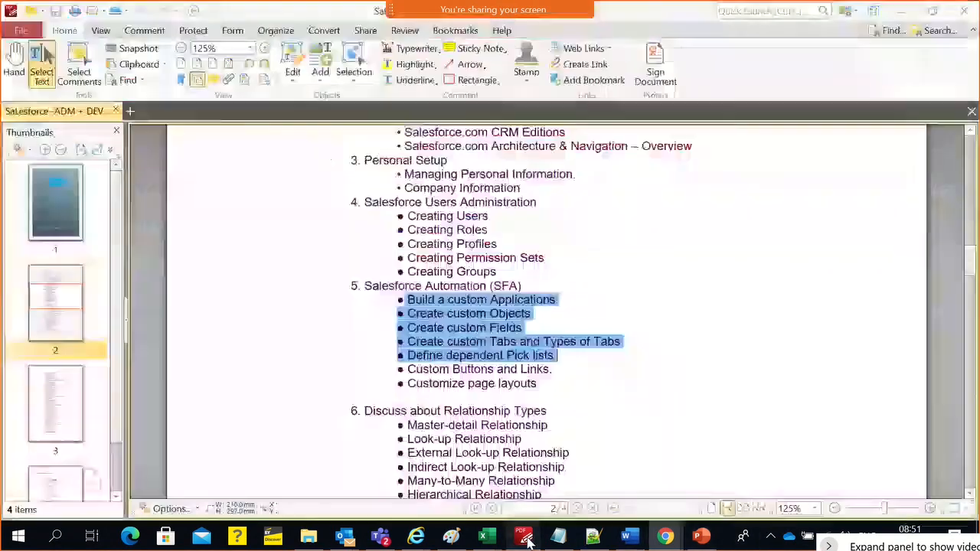
left_click(475, 369)
double_click(488, 366)
triple_click(487, 360)
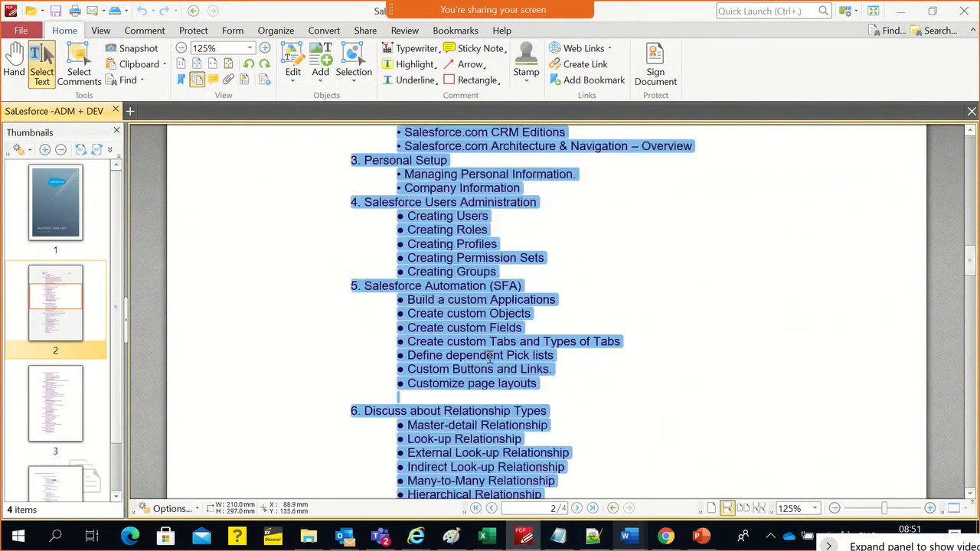
double_click(487, 357)
left_click(489, 380)
triple_click(489, 376)
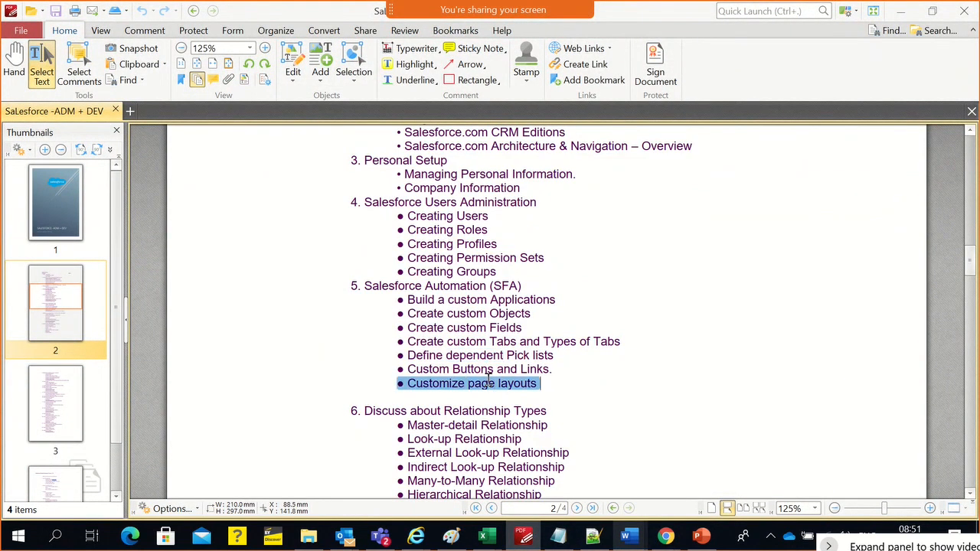
Return to the sales rep's Payment Info record and check Payment Card Type in its details
key("alt+Tab")
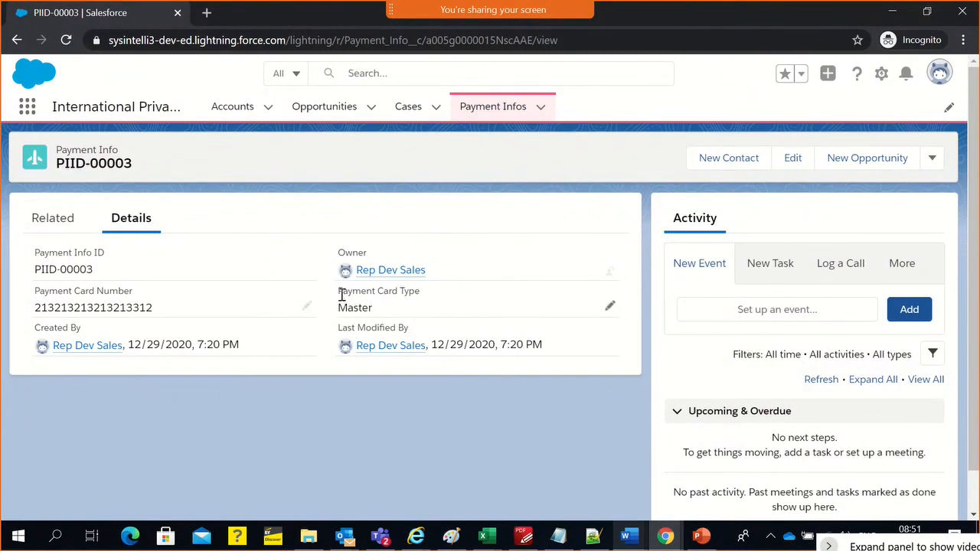
left_click_drag(342, 295, 426, 312)
left_click(462, 212)
Switch to the admin's Setup session, review the Payment Card Type definition, and open the Payment Info Layout for editing
key("alt+Tab")
left_click(476, 184)
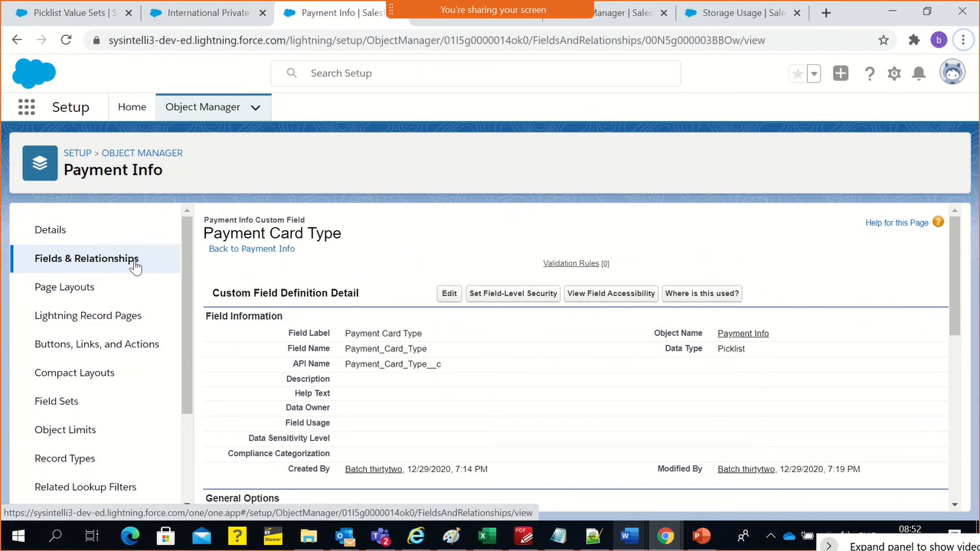
scroll(341, 277, "down", 2)
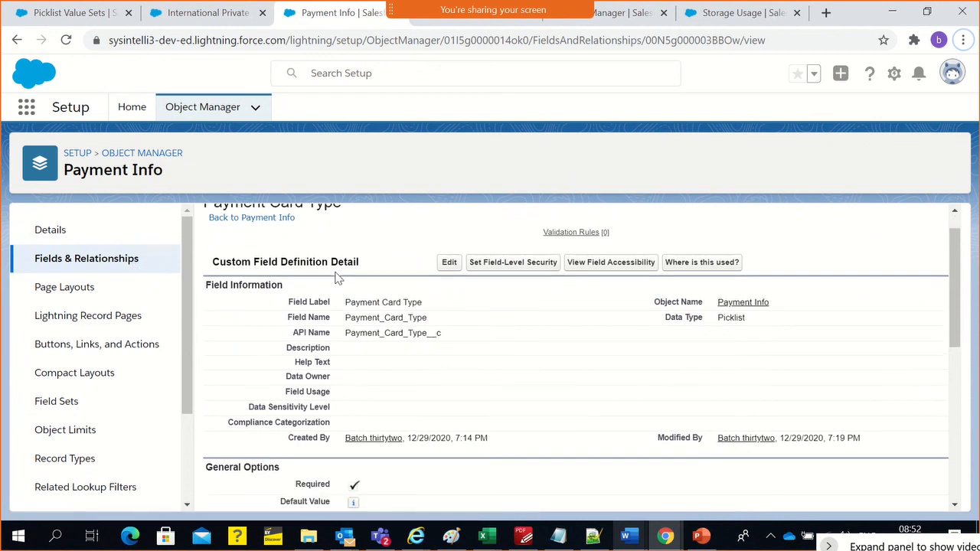
scroll(383, 297, "up", 1)
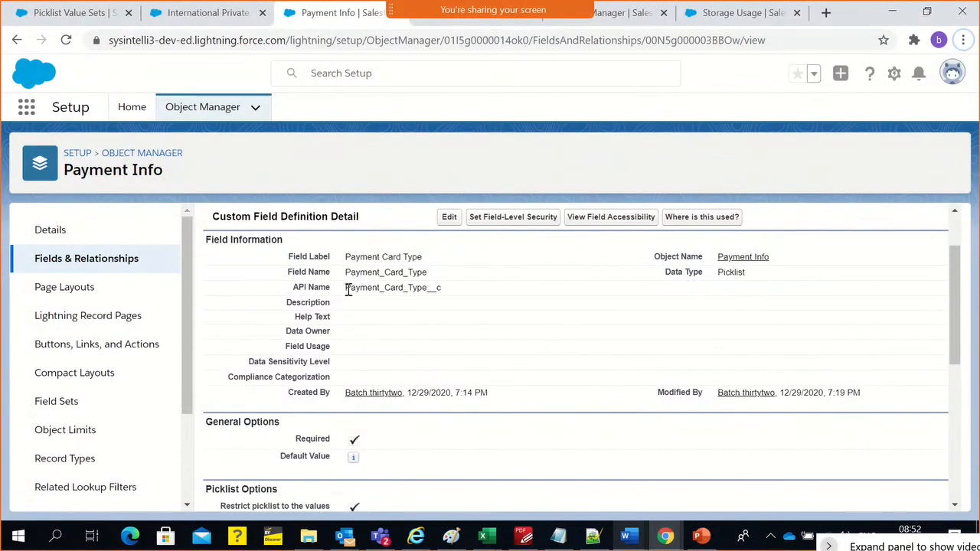
left_click(80, 287)
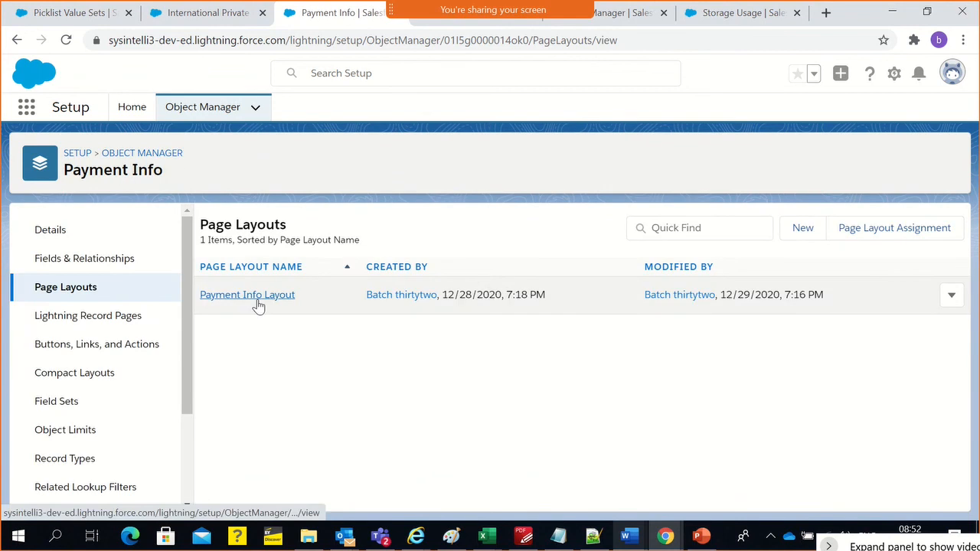
left_click(258, 295)
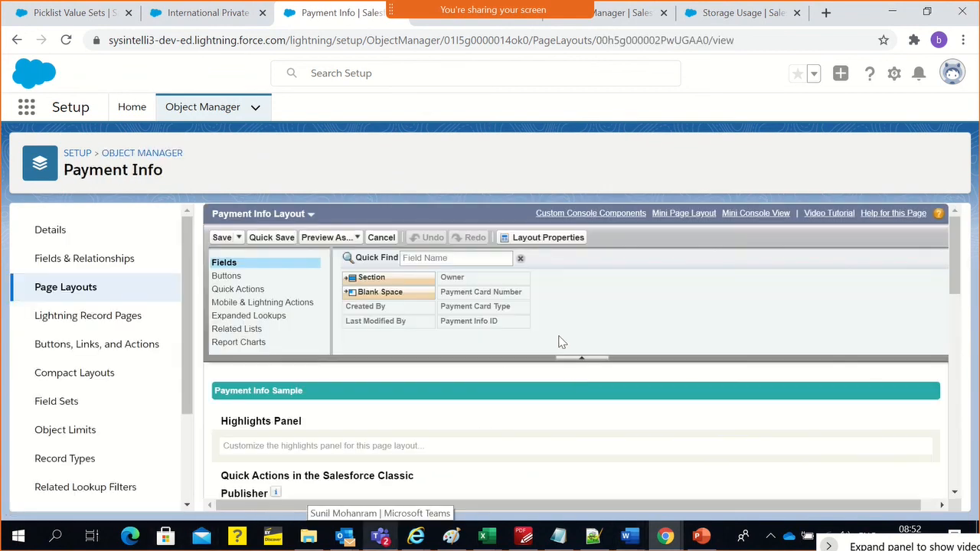
Try to remove the Payment Card Type field from the Information section of the Payment Info Layout
scroll(555, 429, "down", 5)
scroll(560, 432, "down", 5)
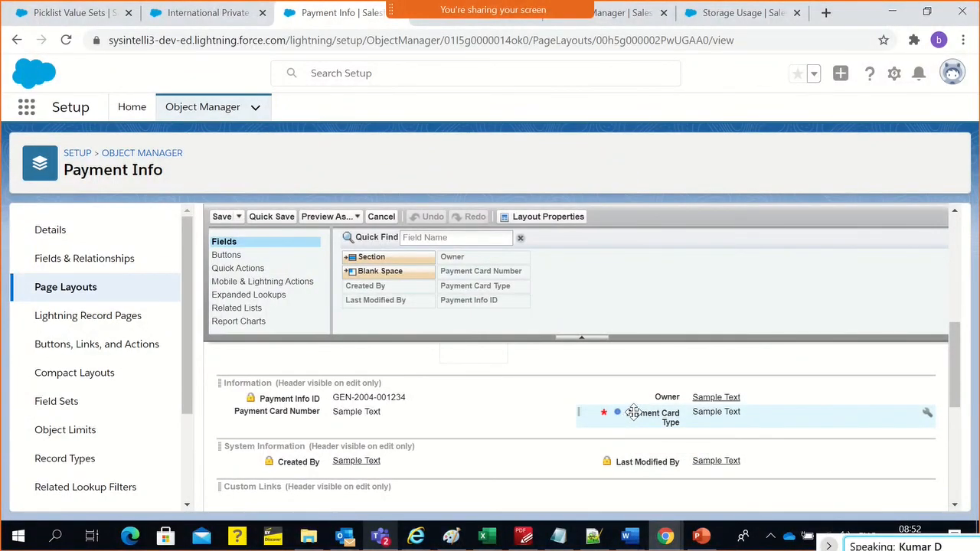
left_click_drag(633, 412, 568, 325)
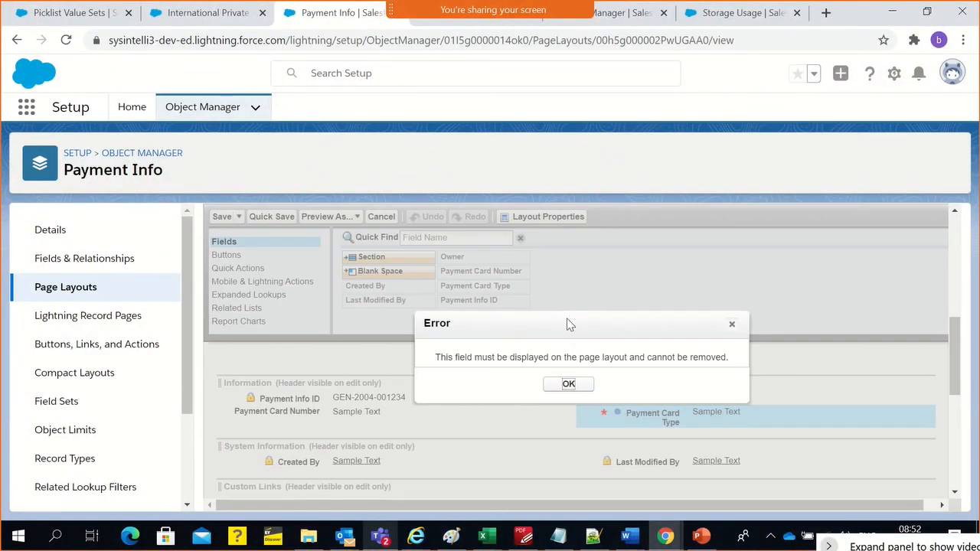
left_click(569, 384)
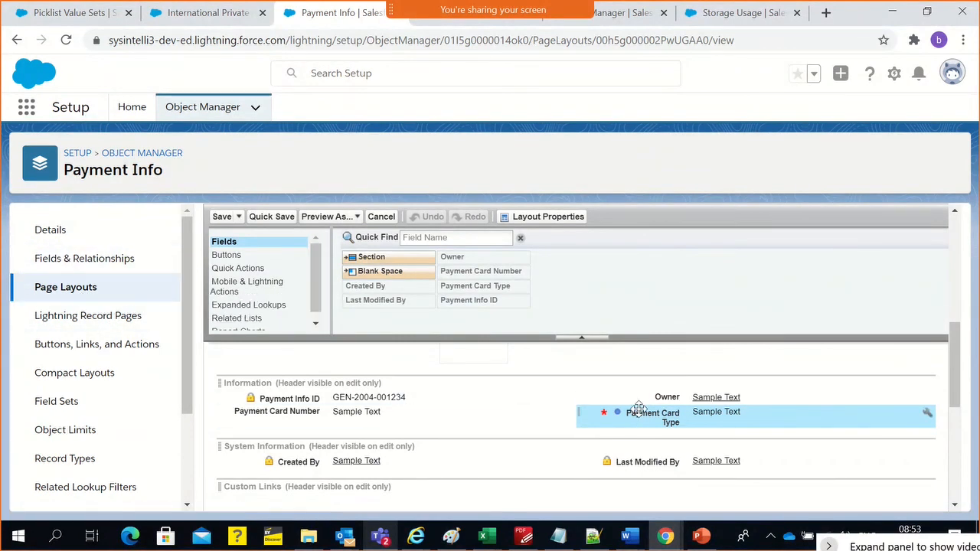
Examine the available buttons for the Payment Info Layout, its standard buttons, and its quick action sections
left_click(237, 258)
scroll(487, 410, "up", 4)
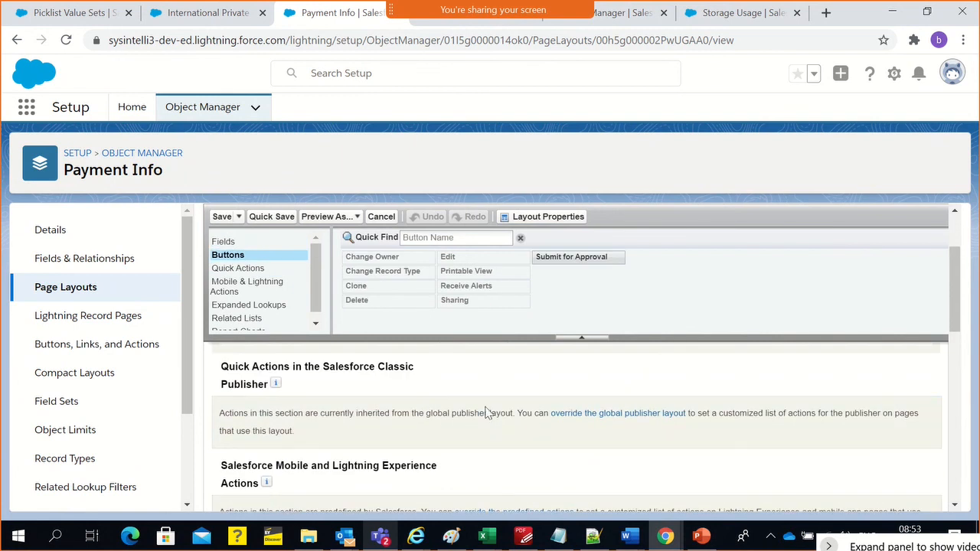
scroll(530, 428, "down", 2)
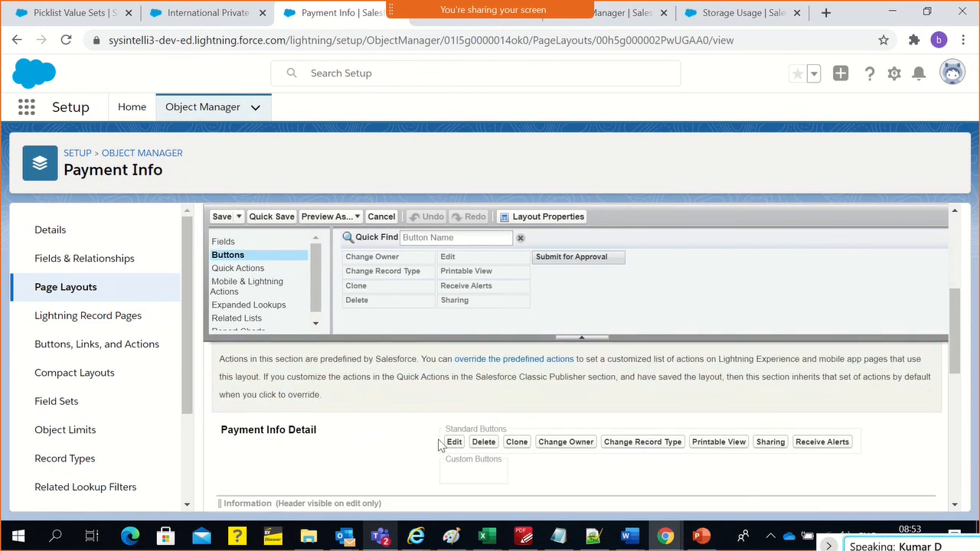
scroll(302, 412, "down", 3)
scroll(303, 413, "up", 4)
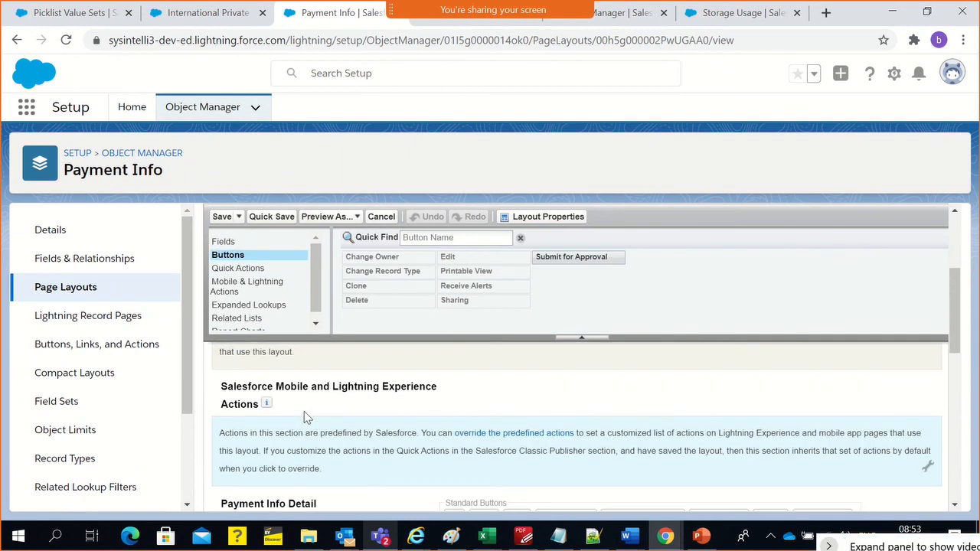
scroll(304, 411, "down", 3)
scroll(490, 442, "up", 2)
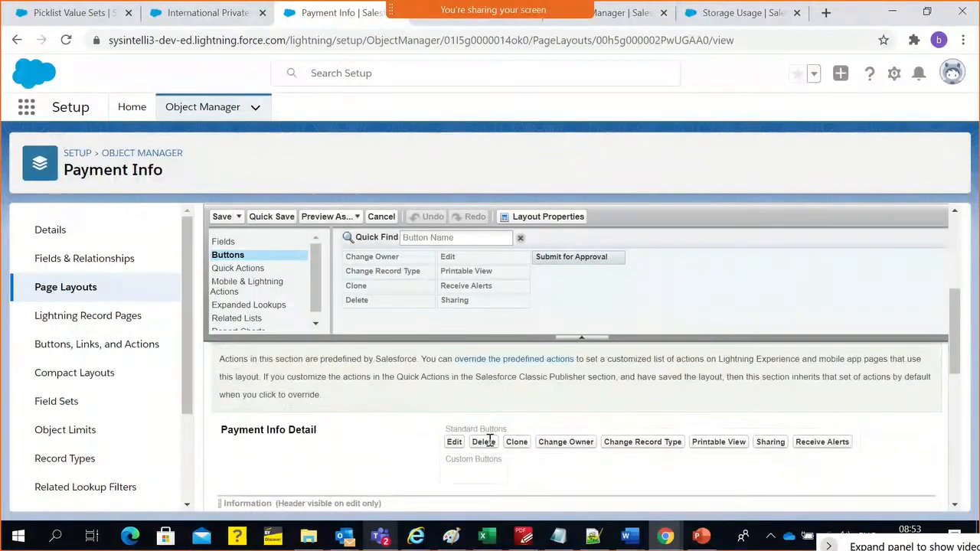
scroll(490, 442, "up", 3)
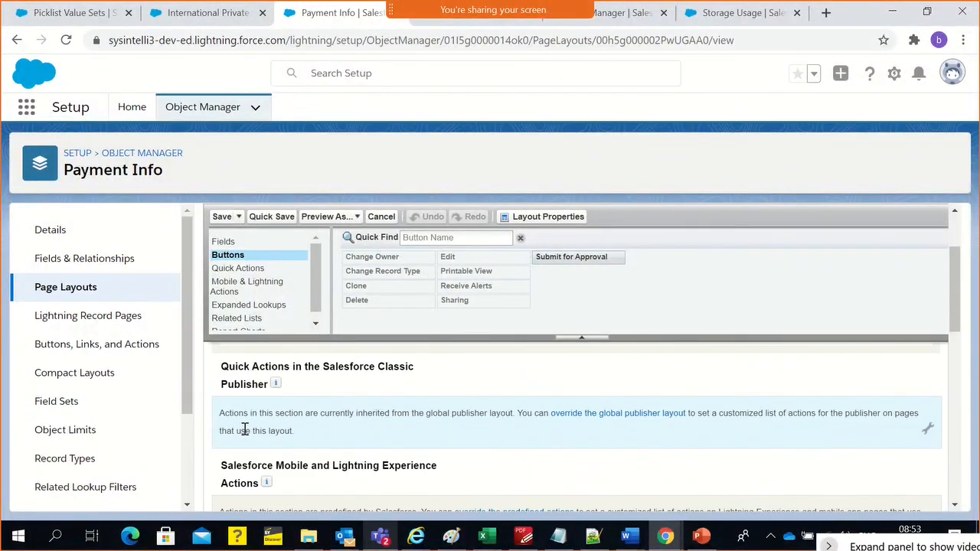
Override the predefined Salesforce Mobile and Lightning Experience actions on the Payment Info Layout, moving Edit to the start and New Task to the end
scroll(244, 431, "down", 1)
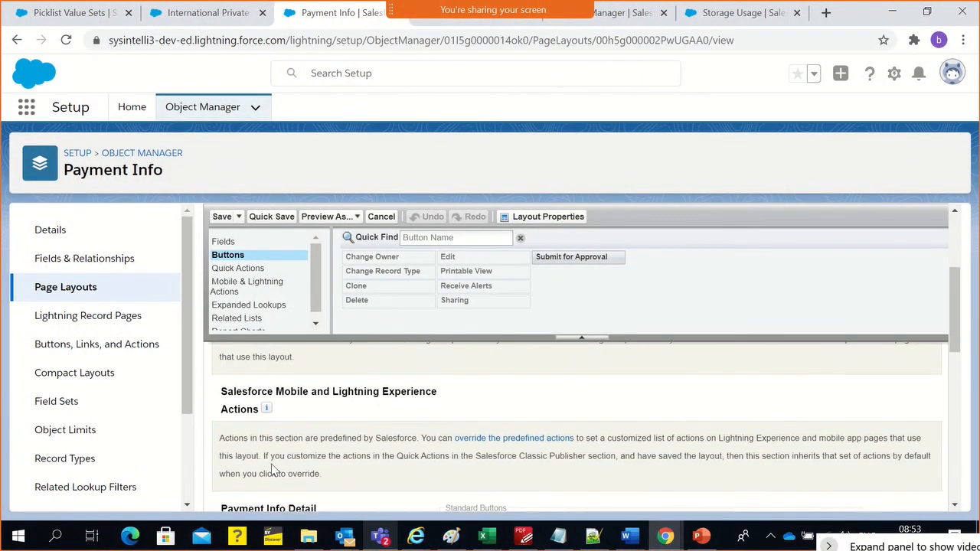
left_click(566, 436)
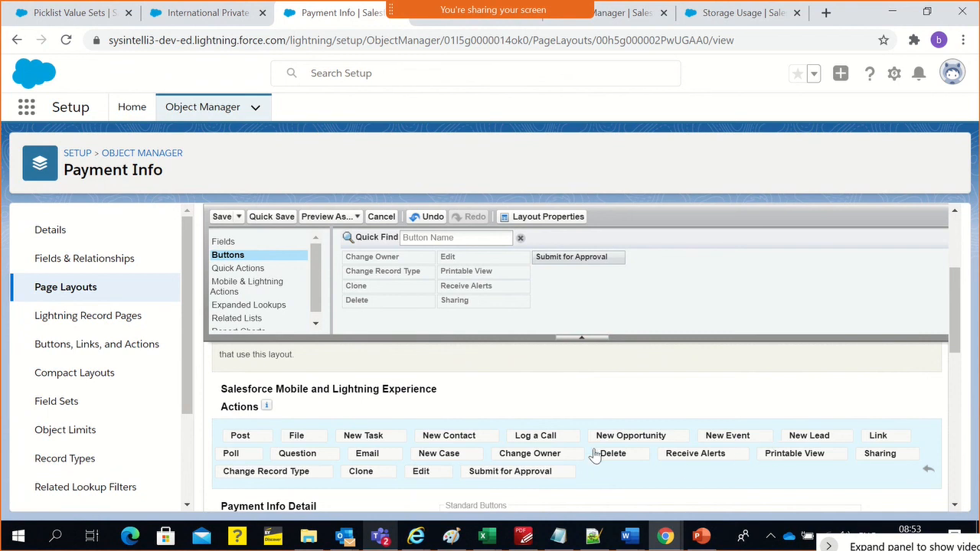
left_click_drag(421, 471, 291, 451)
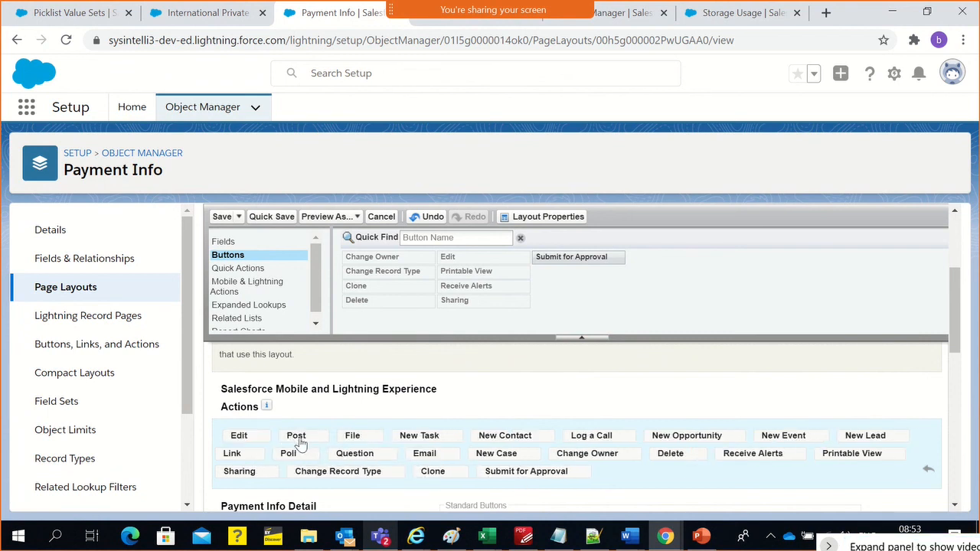
left_click_drag(419, 435, 444, 438)
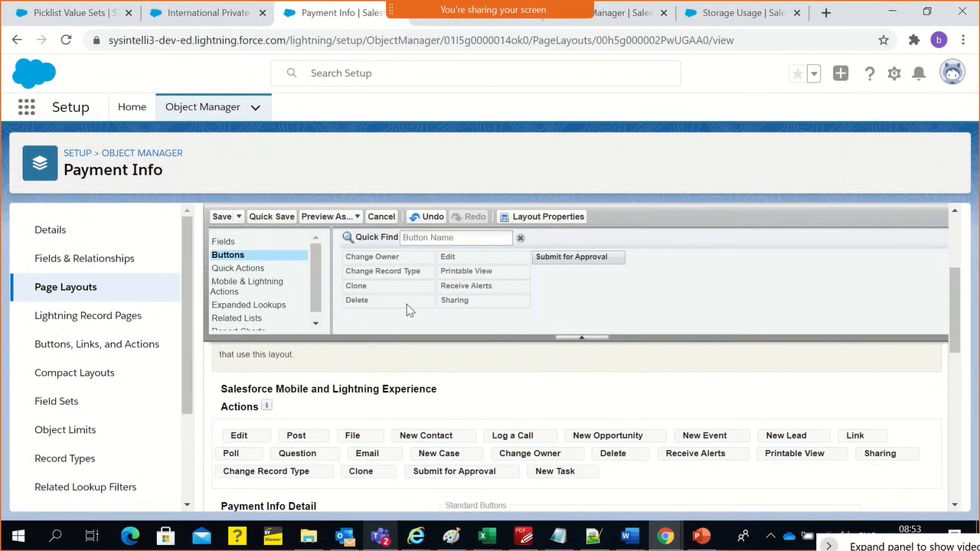
Check the visible and overflow actions on the sales rep's PIID-00003 record and return to the admin's layout editor
key("alt+Tab")
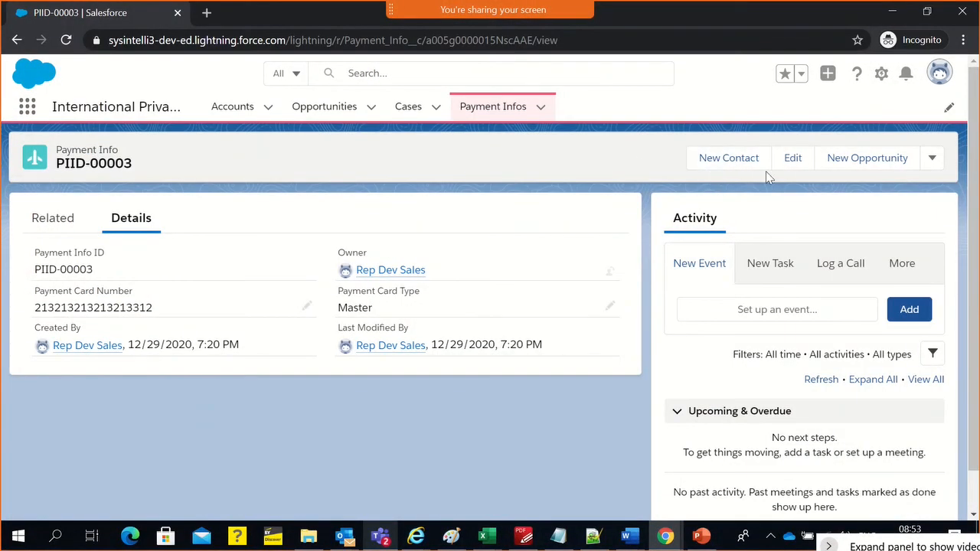
left_click(932, 159)
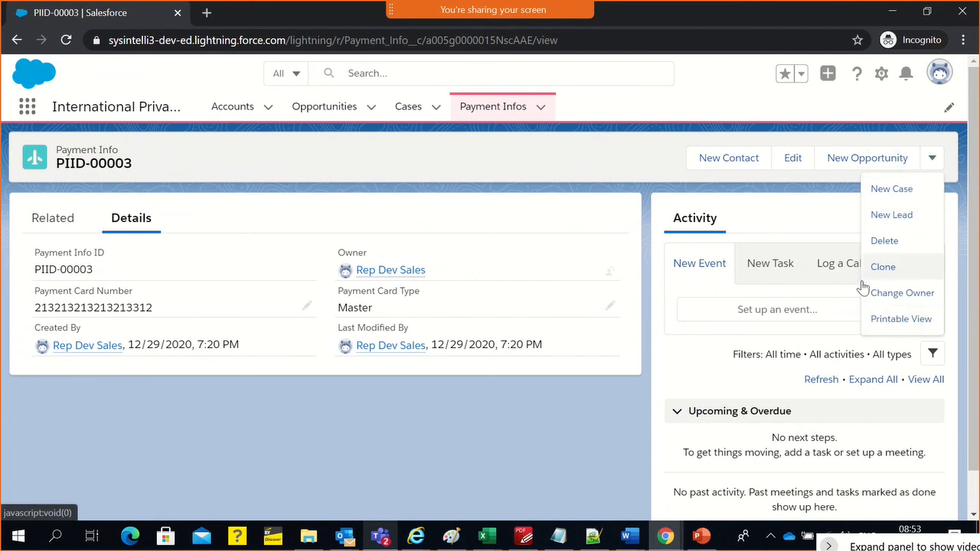
key("alt+Tab")
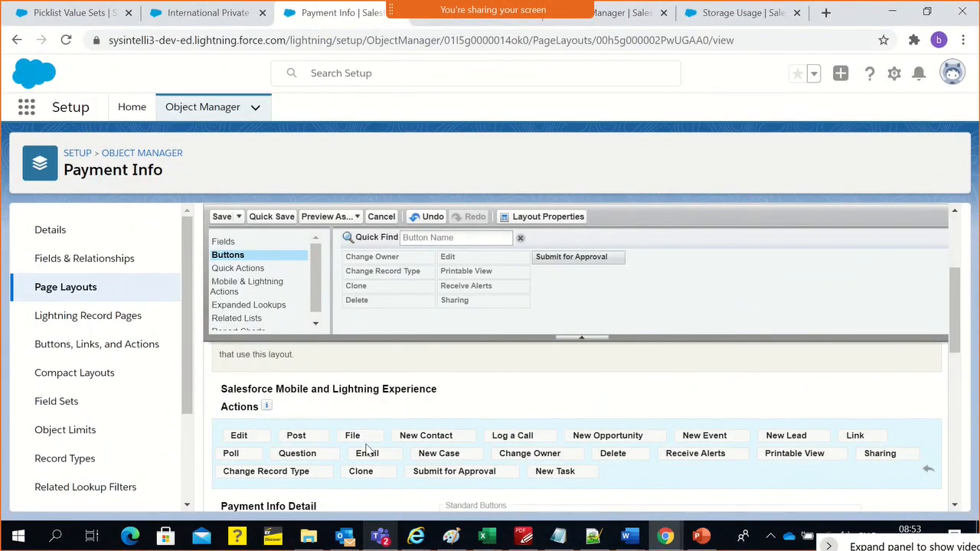
Remove Change Owner from the Salesforce Mobile and Lightning Experience actions and list the available Mobile & Lightning Actions
left_click_drag(527, 458, 521, 318)
left_click(264, 269)
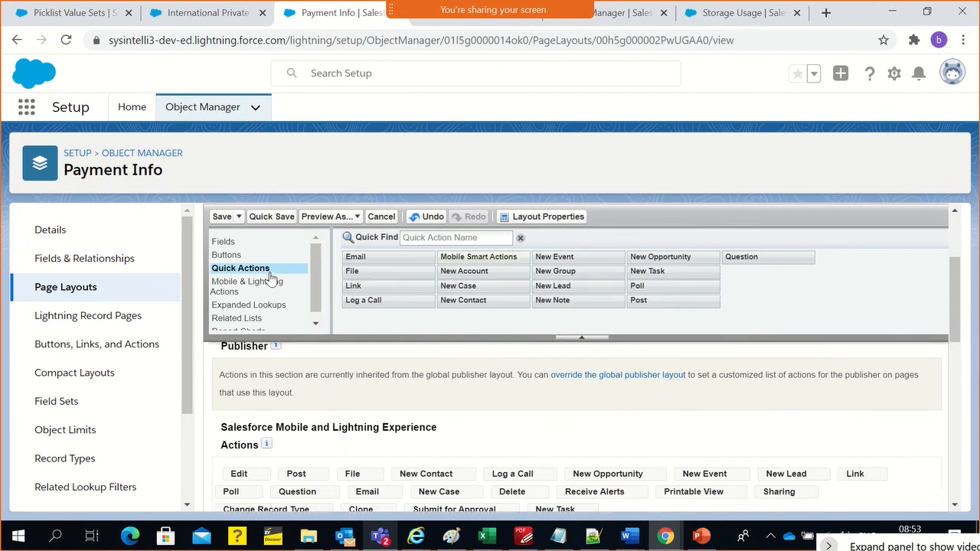
left_click(246, 286)
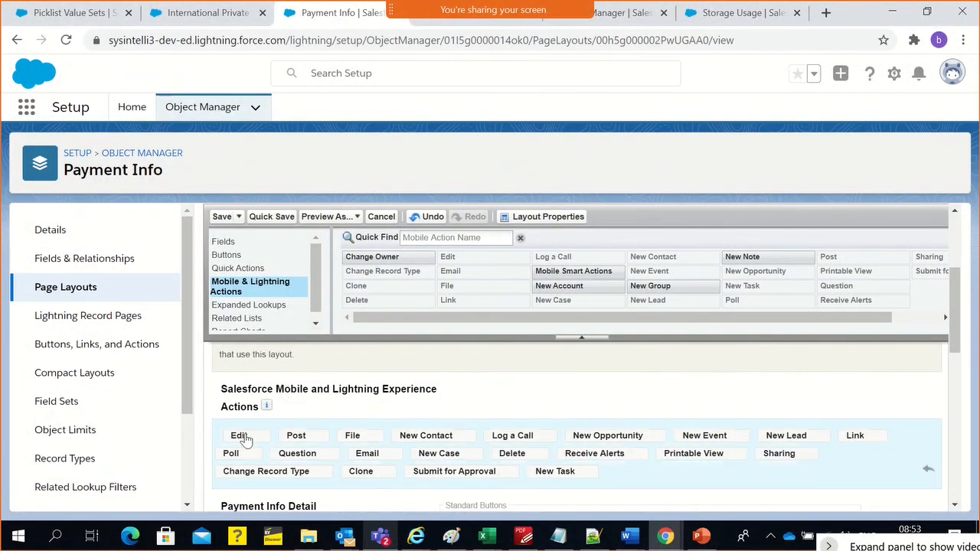
Compare the available buttons with the standard buttons and actions placed on the Payment Info Layout
scroll(241, 334, "up", 2)
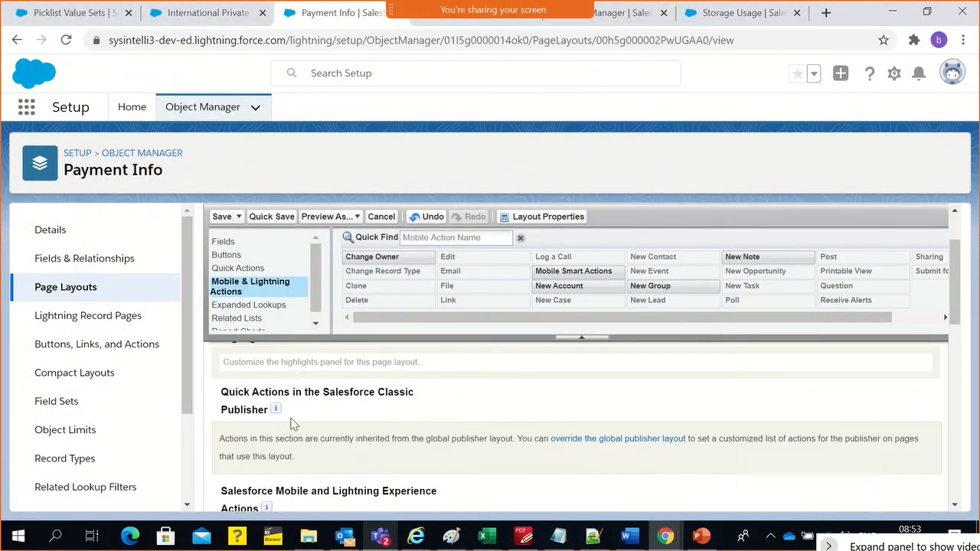
left_click(230, 256)
scroll(497, 383, "down", 5)
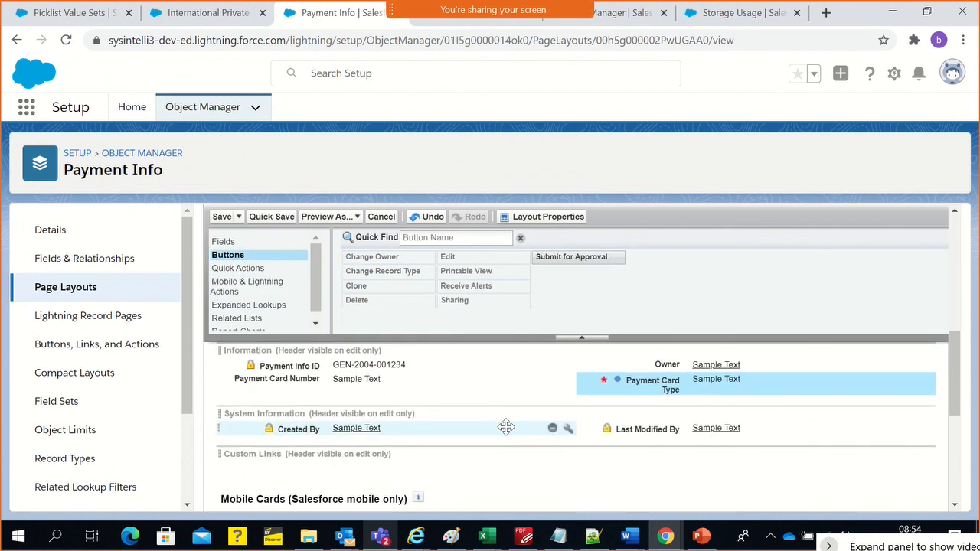
scroll(506, 426, "up", 2)
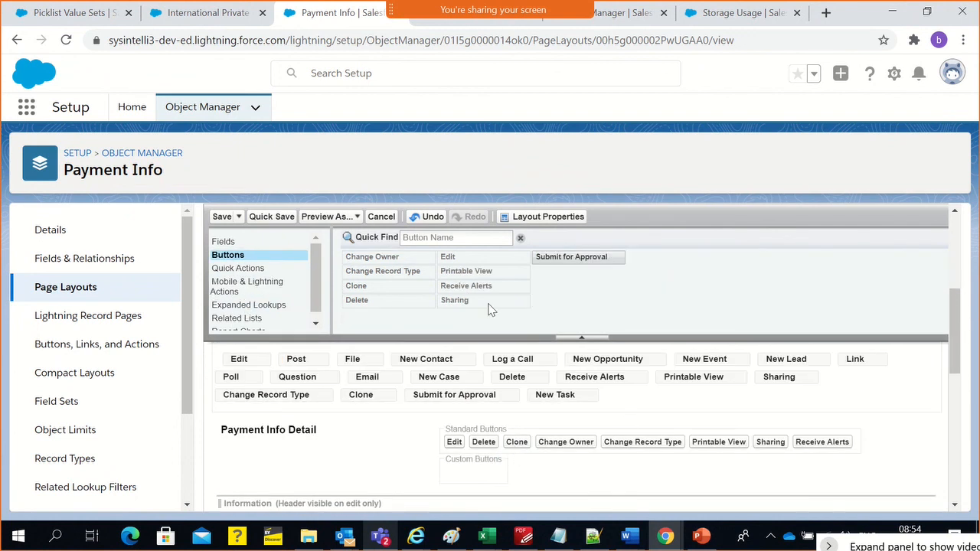
Remove Receive Alerts from the Salesforce Mobile and Lightning Experience actions of the Payment Info Layout
left_click(264, 287)
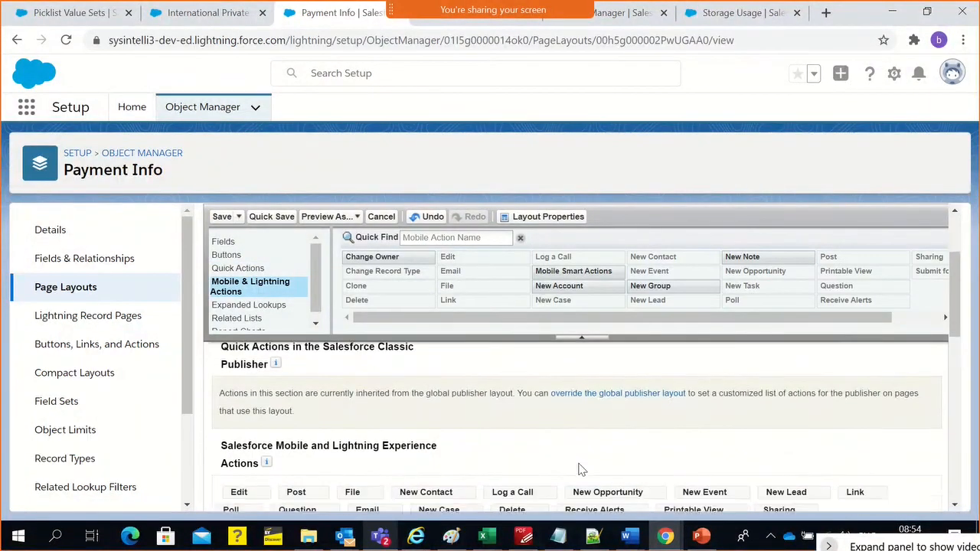
scroll(579, 468, "down", 2)
scroll(579, 468, "down", 1)
left_click_drag(596, 380, 475, 266)
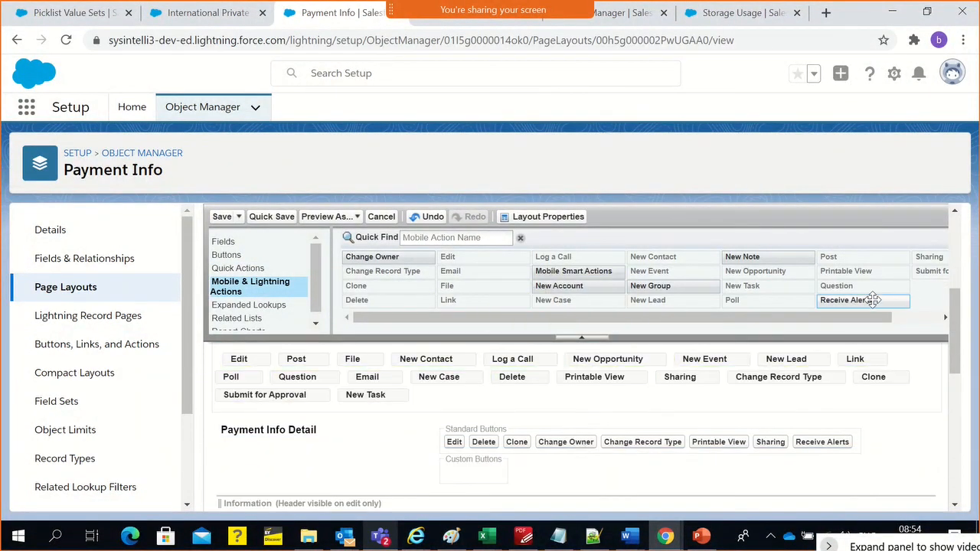
Try to add the Receive Alerts action back to the Salesforce Mobile and Lightning Experience actions
left_click_drag(873, 299, 796, 375)
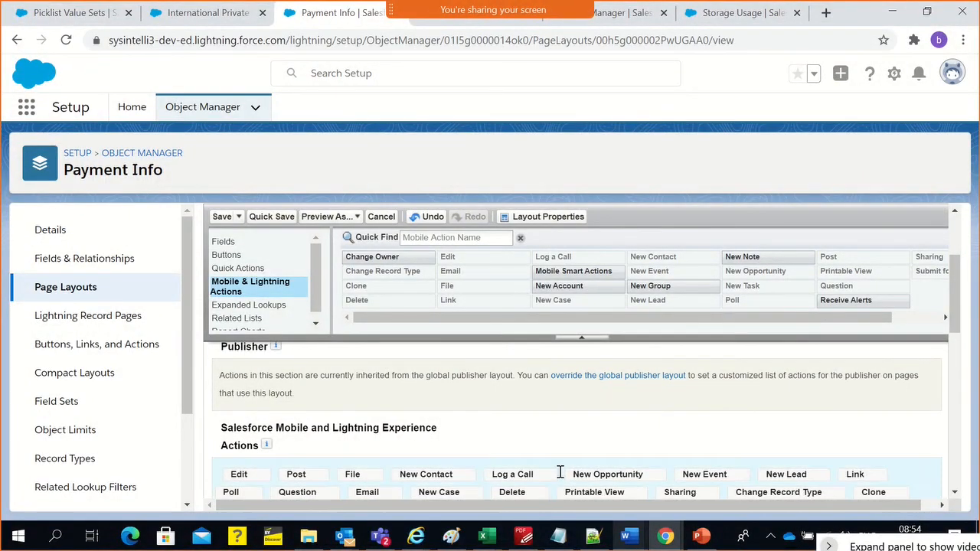
scroll(563, 473, "down", 3)
scroll(470, 427, "up", 2)
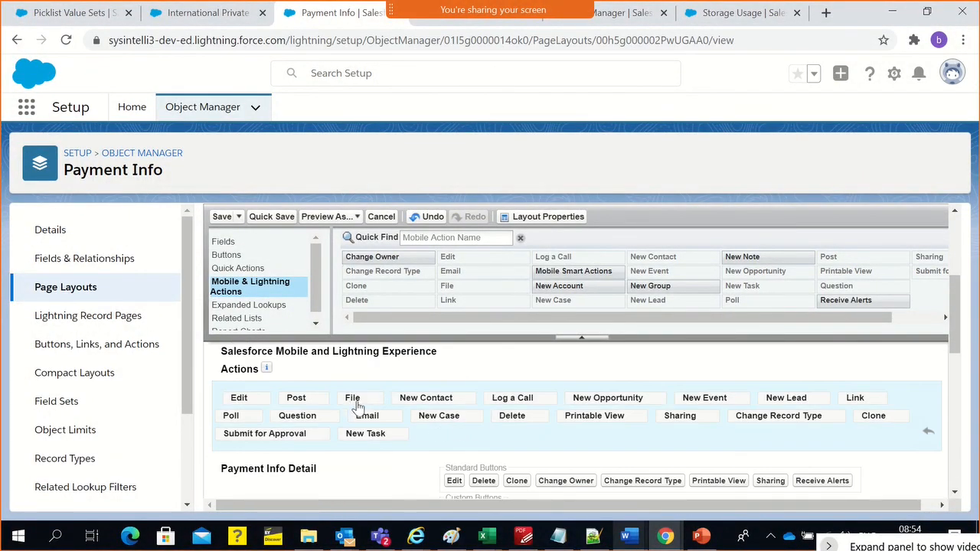
Examine the available related lists and those placed on the layout, including Open Activities and Activity History
left_click(247, 319)
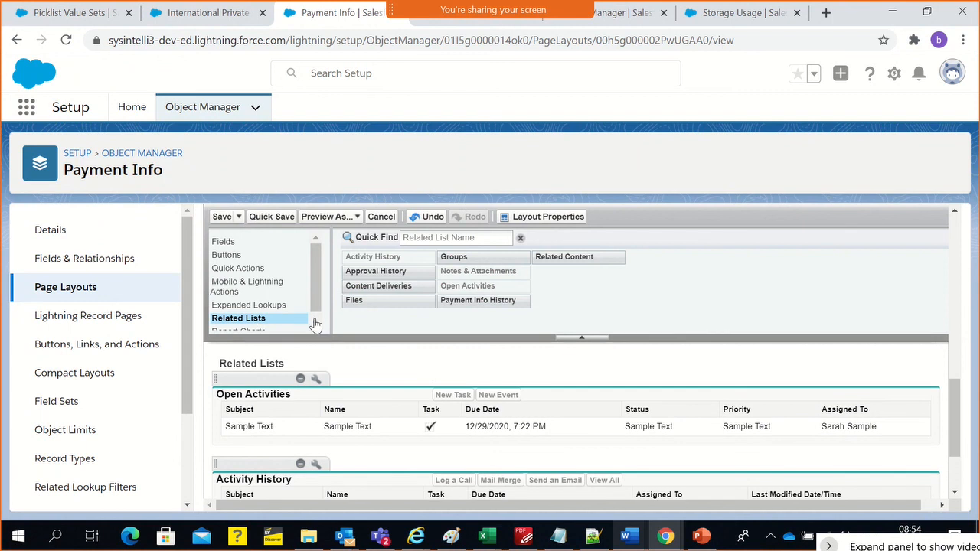
scroll(313, 416, "down", 3)
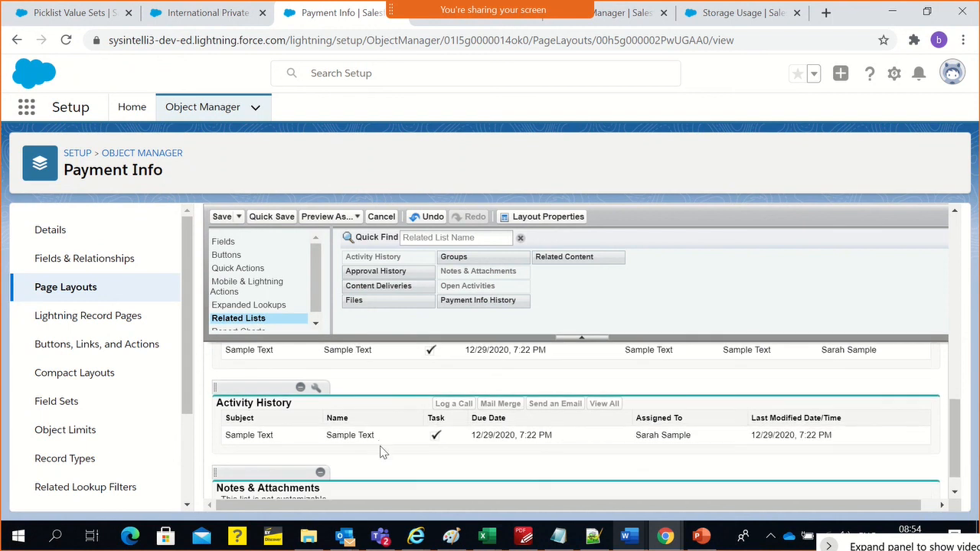
scroll(349, 425, "up", 1)
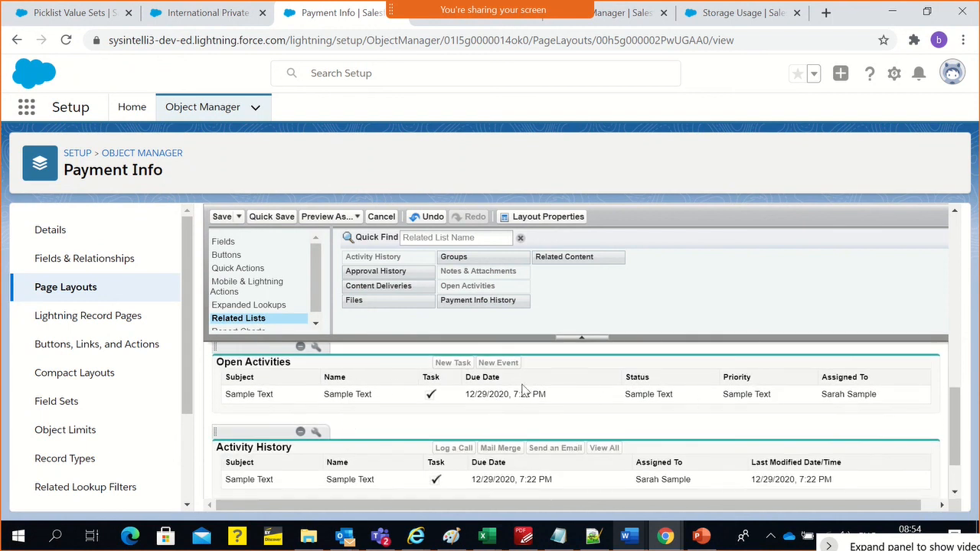
scroll(309, 472, "up", 3)
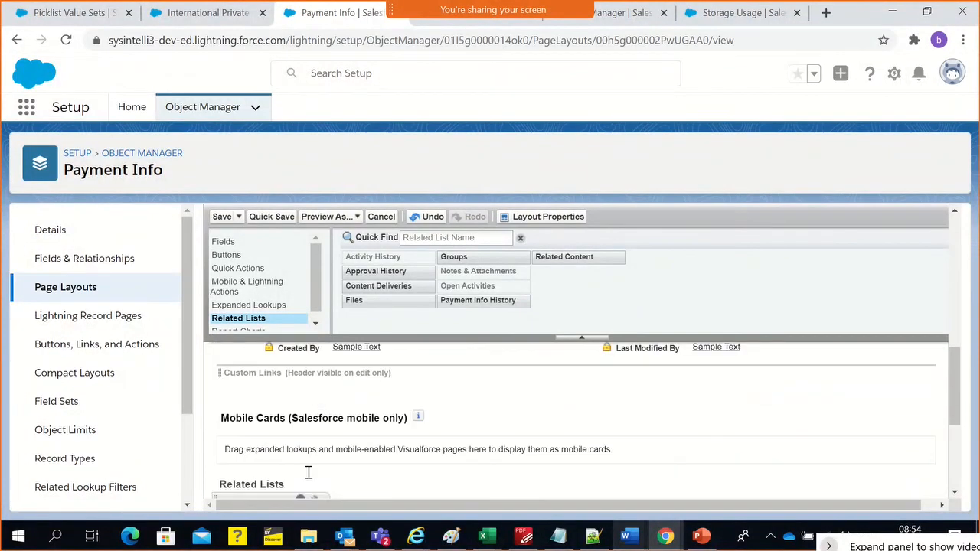
Add Call Duration to the Open Activities related list columns, remove it again, and close the list properties without saving
scroll(310, 460, "down", 1)
left_click(315, 426)
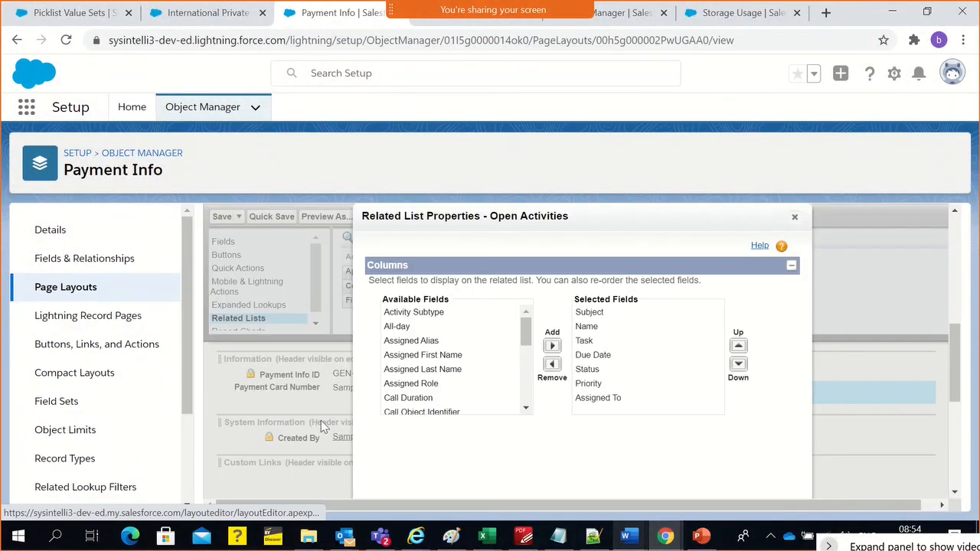
scroll(502, 368, "down", 1)
scroll(502, 369, "down", 3)
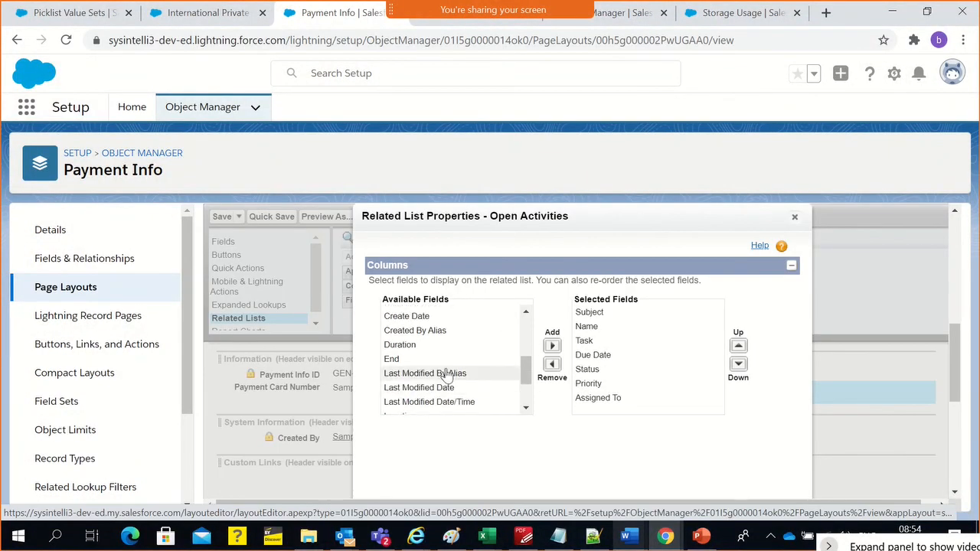
scroll(444, 370, "up", 4)
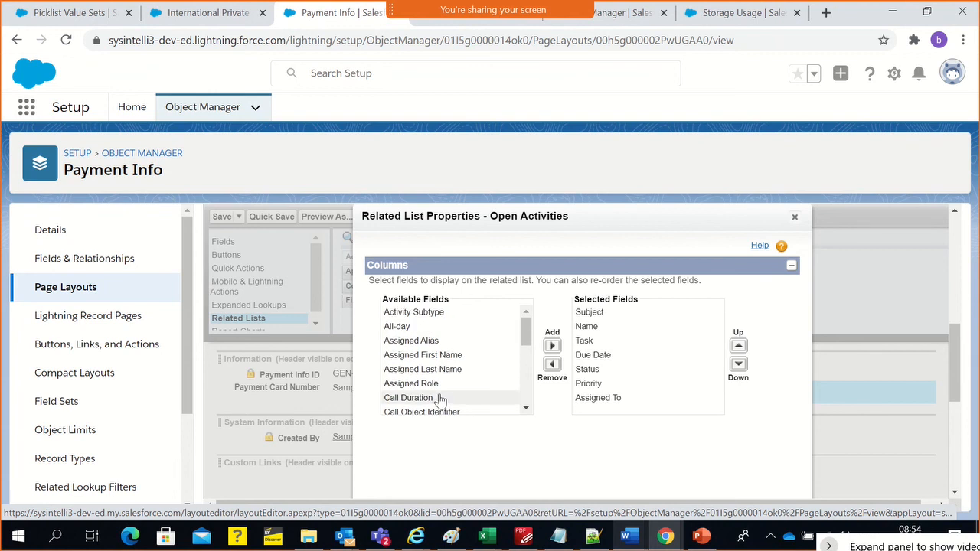
left_click(435, 399)
left_click(552, 348)
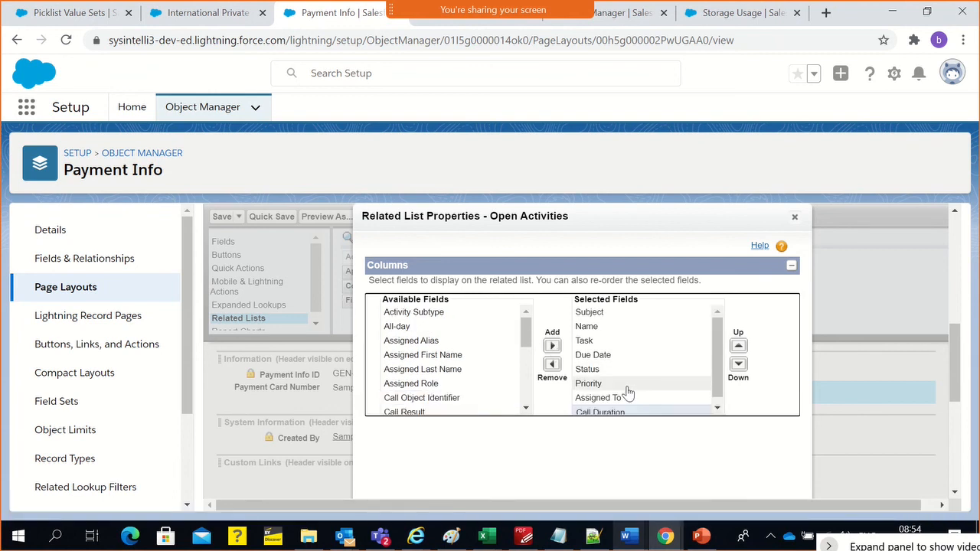
left_click(552, 365)
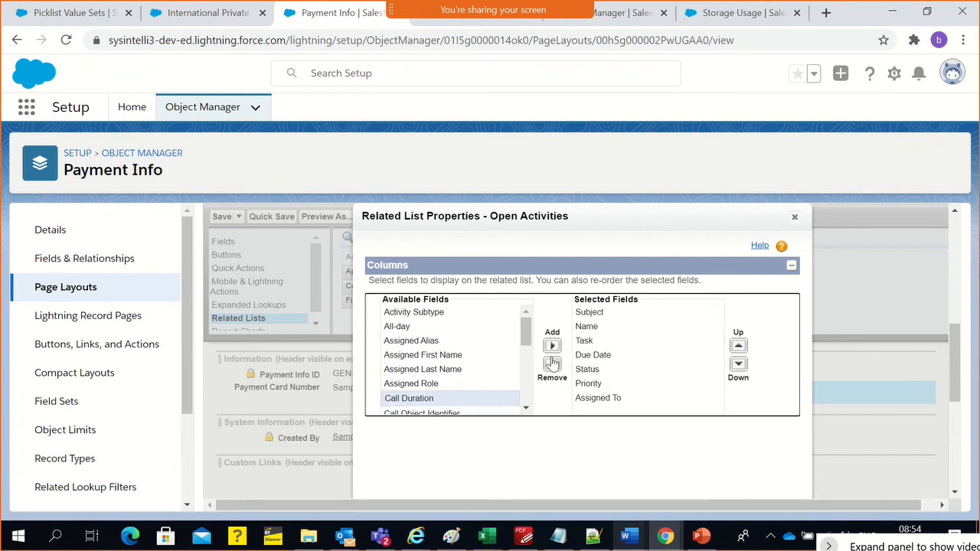
left_click(794, 218)
Switch to the sales rep's PIID-00003 record and check its related lists
scroll(536, 322, "down", 5)
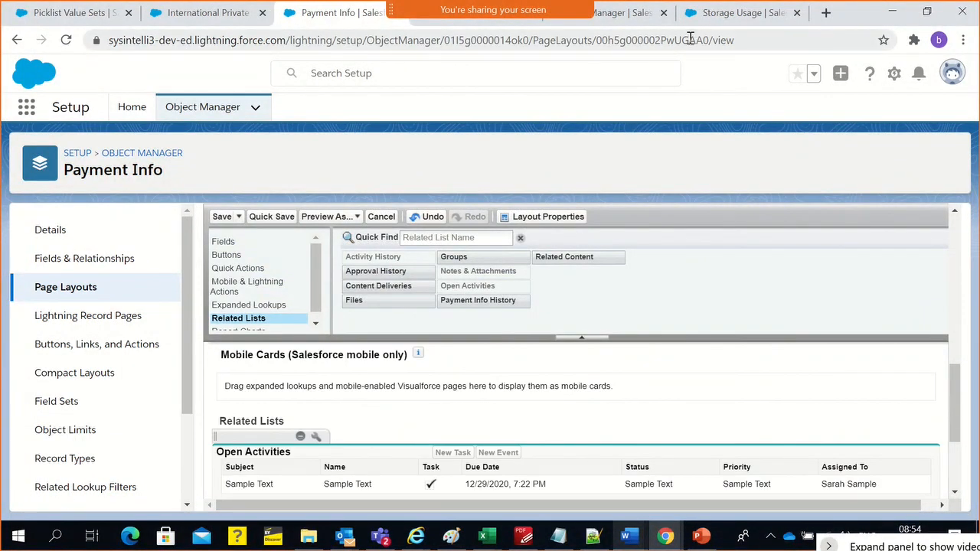
key("alt+Tab")
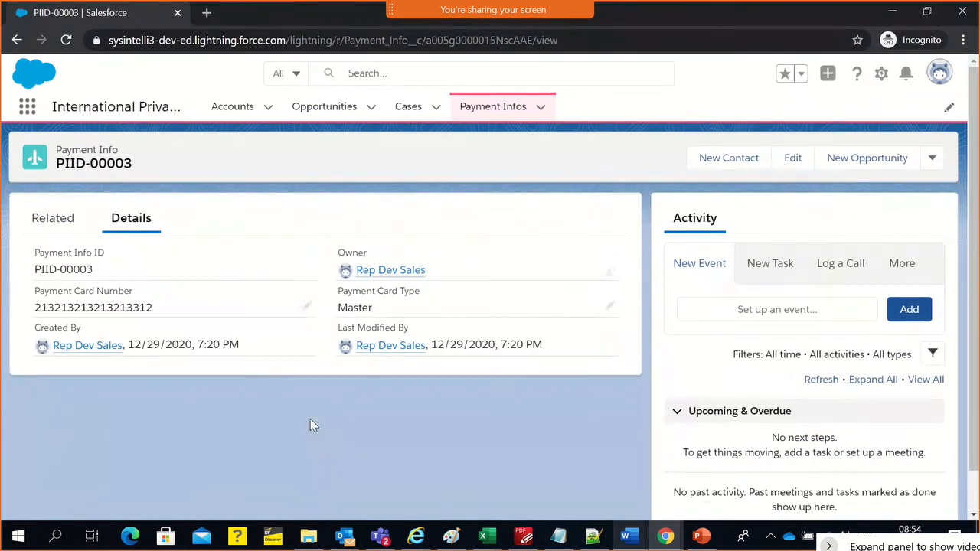
left_click(64, 228)
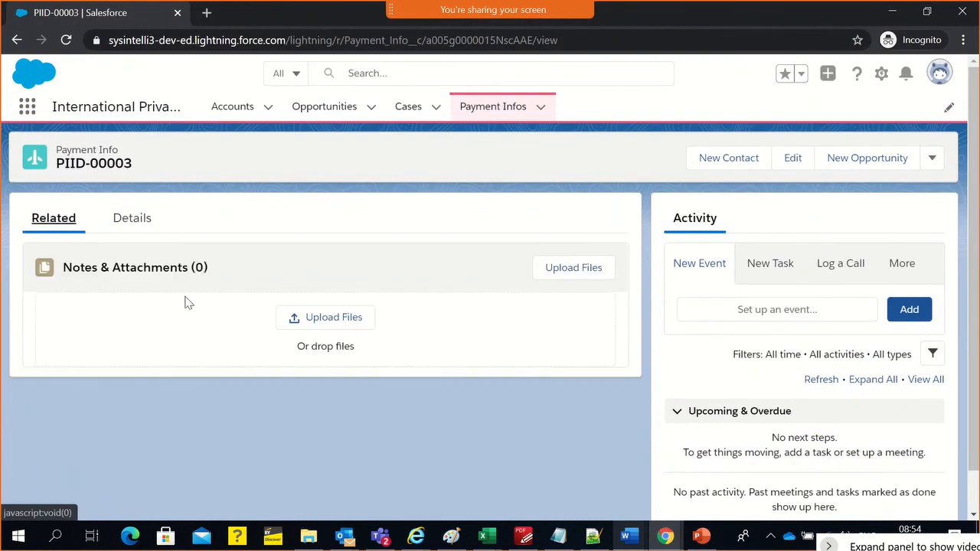
Open the Burlington Textiles Corp of America account from the All Accounts list view
left_click(238, 107)
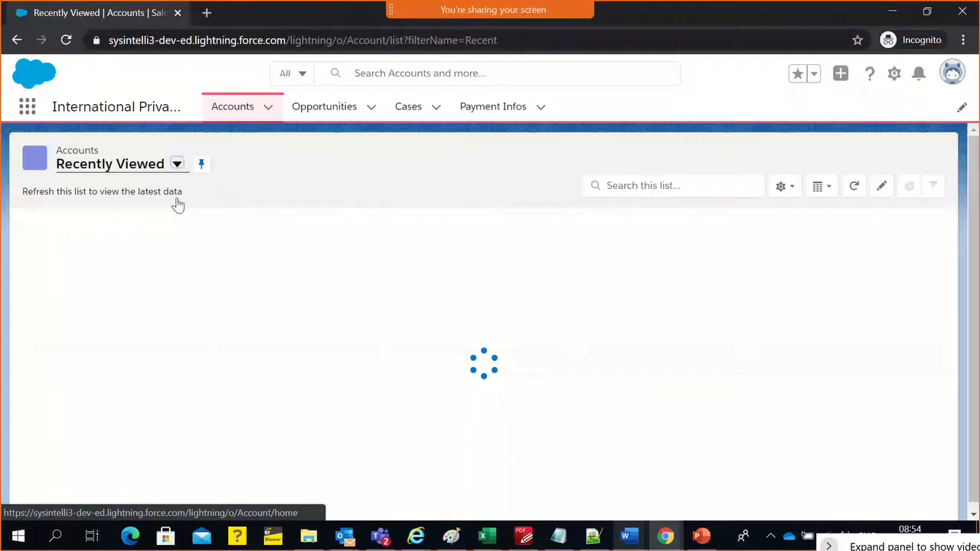
left_click(138, 173)
left_click(109, 217)
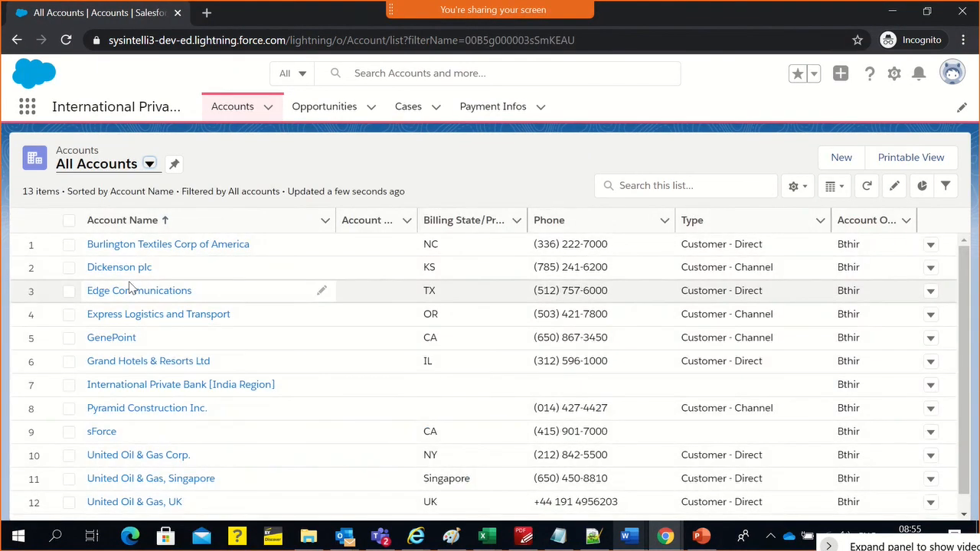
left_click(163, 245)
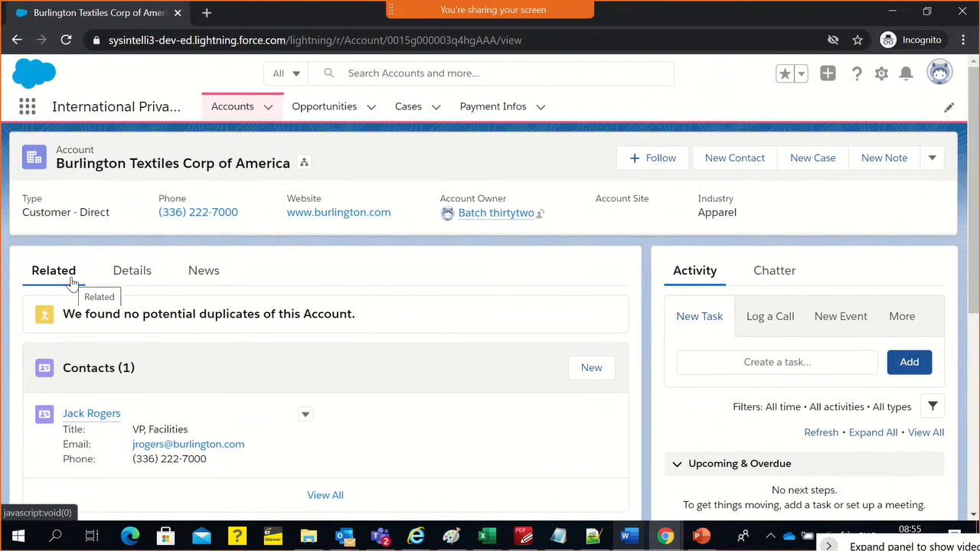
Review the Burlington Textiles account's related lists and open the full list of its related Opportunities
scroll(121, 383, "down", 1)
scroll(120, 430, "down", 2)
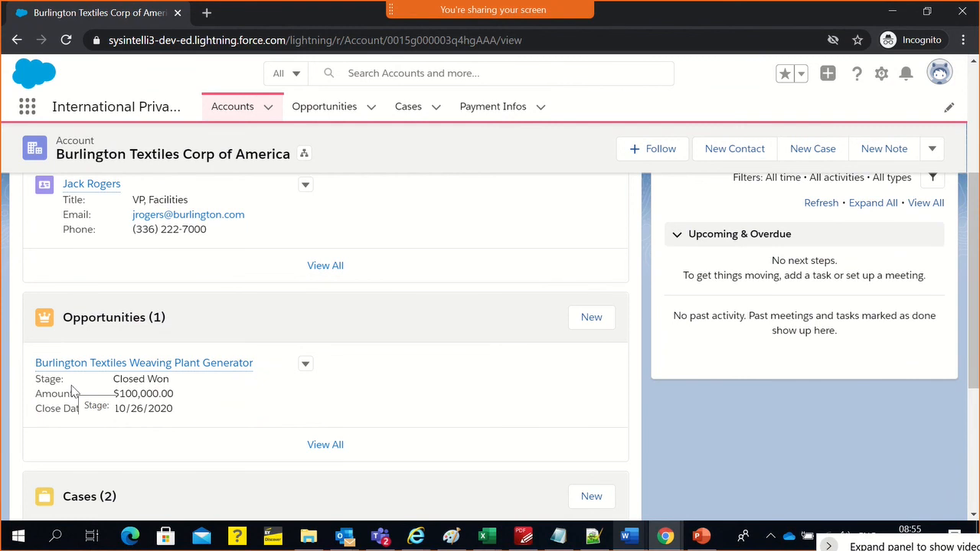
left_click(308, 444)
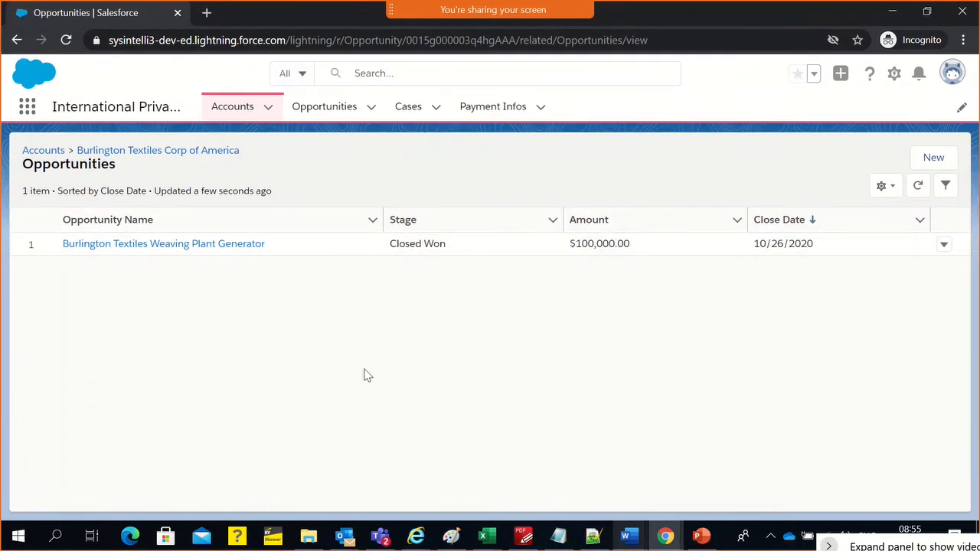
Return to the admin's Payment Info Layout and review the columns of its Open Activities and Activity History related lists
key("alt+Tab")
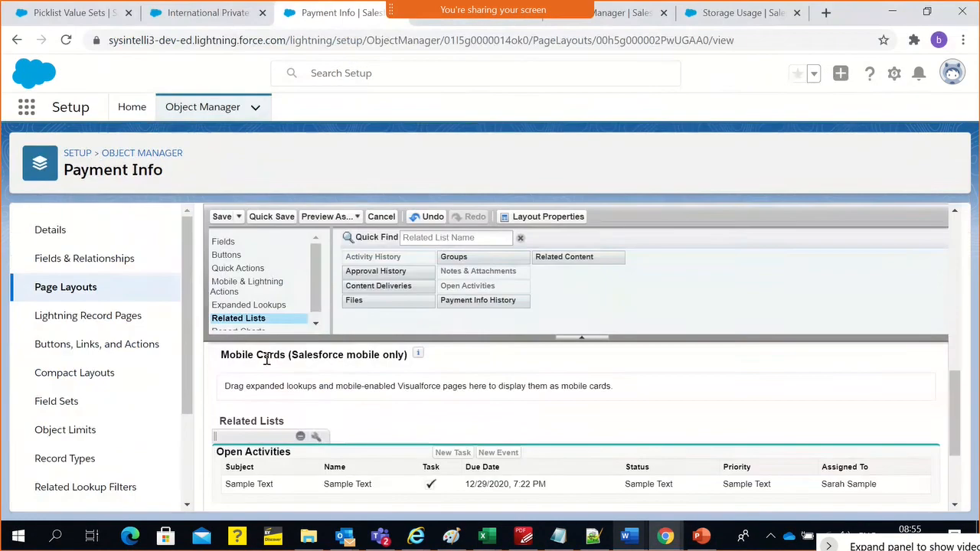
scroll(283, 438, "down", 1)
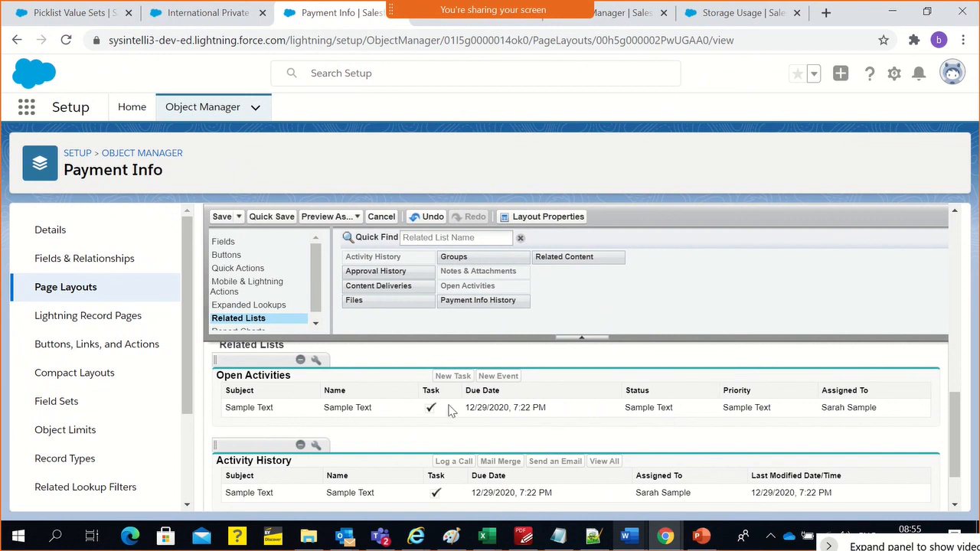
Remove the Open Activities, Activity History and Notes & Attachments related lists from the Payment Info Layout
left_click(300, 360)
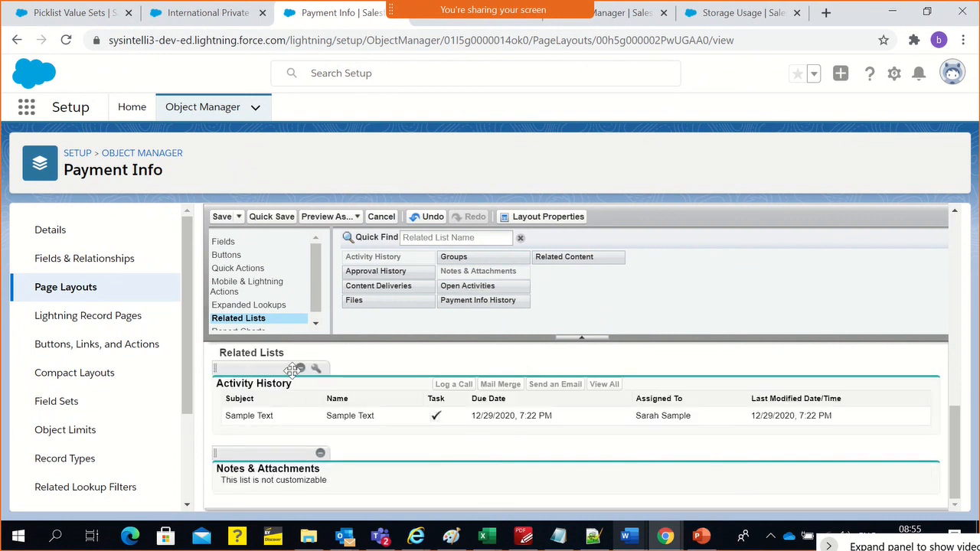
left_click(300, 369)
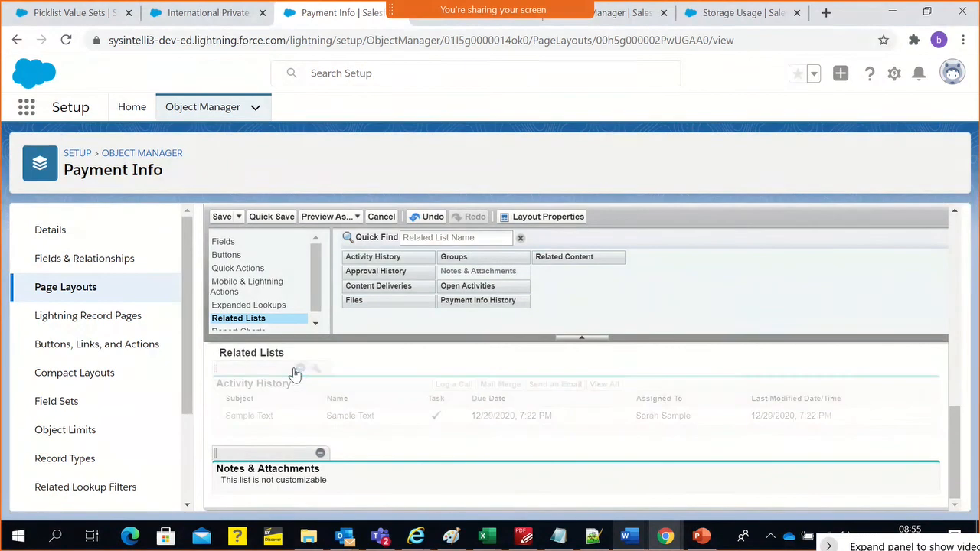
left_click(319, 454)
Check the related lists on the sales rep's Burlington Textiles account, and discard the unsaved Payment Info Layout changes
key("alt+Tab")
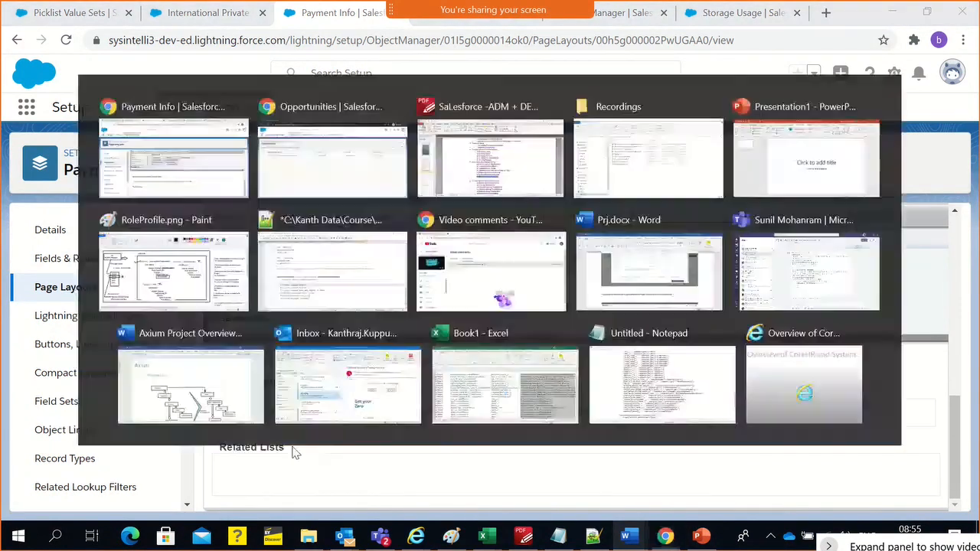
left_click(17, 40)
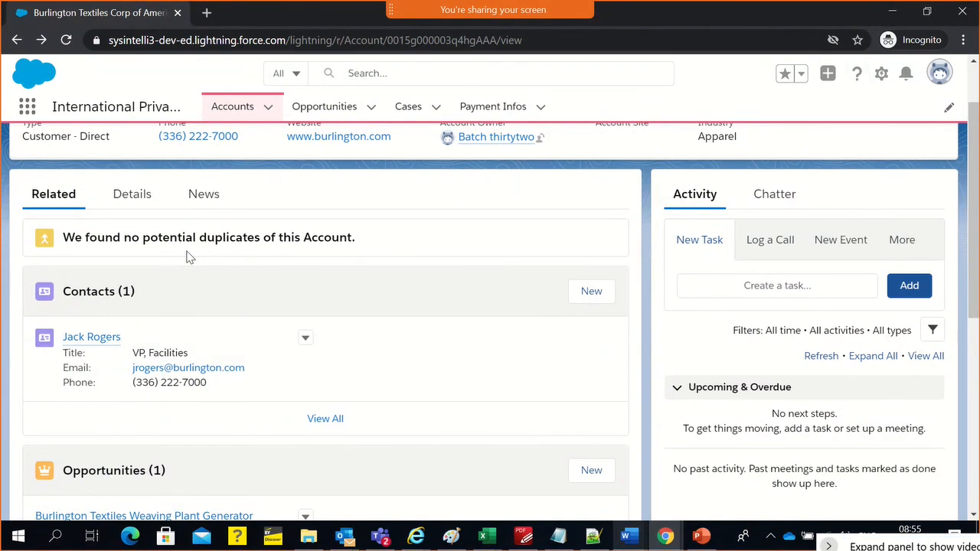
key("alt+Tab")
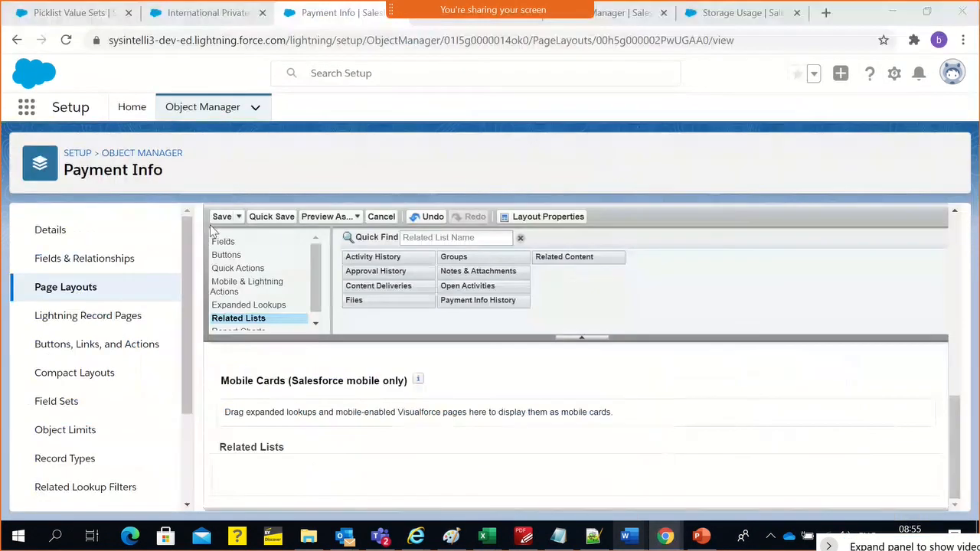
scroll(274, 368, "down", 3)
left_click(382, 217)
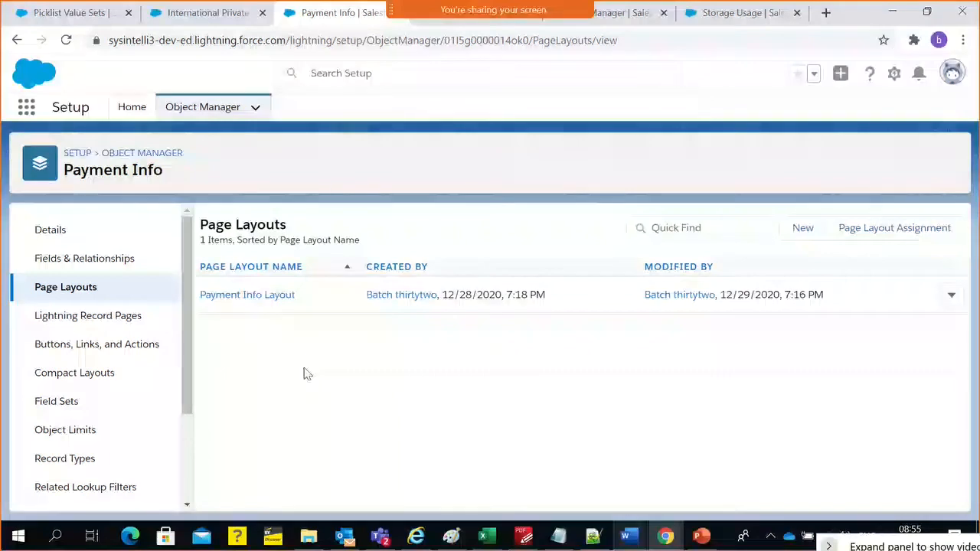
Open the new custom button or link form for Payment Info and review its display type, behavior and formula options
left_click(109, 354)
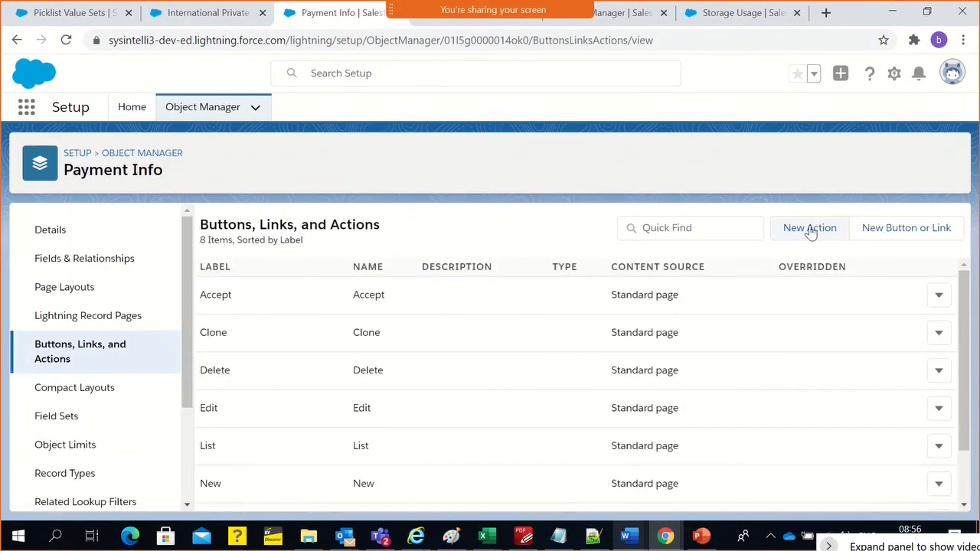
left_click(884, 232)
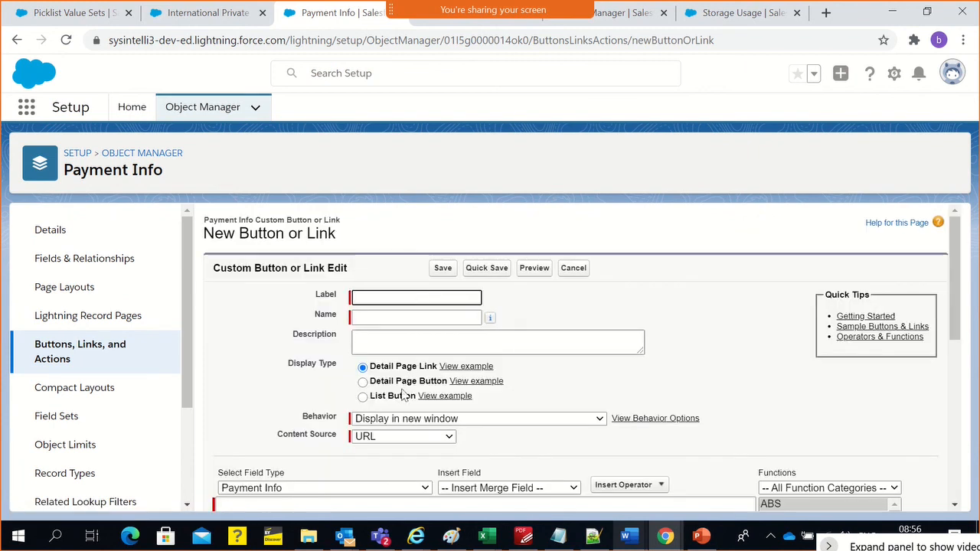
scroll(391, 452, "down", 2)
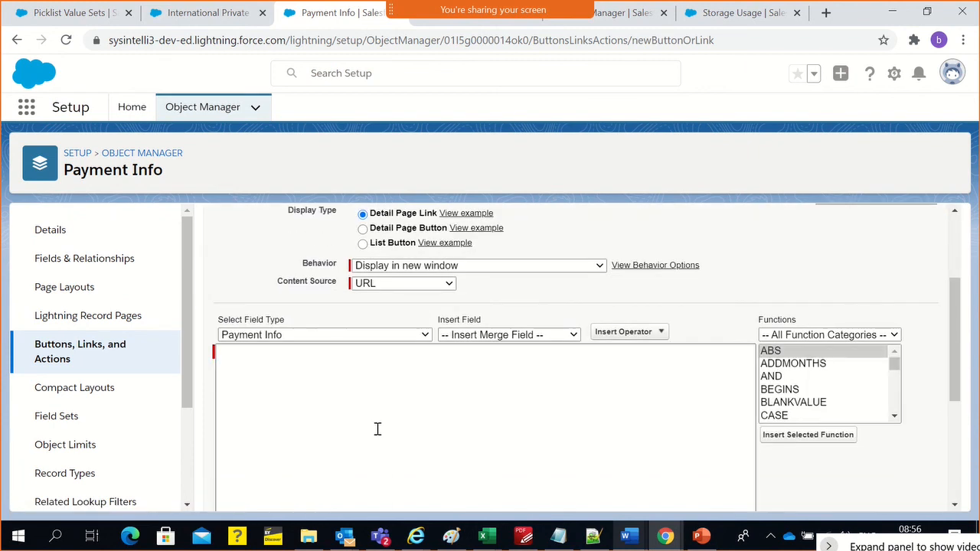
scroll(376, 428, "up", 2)
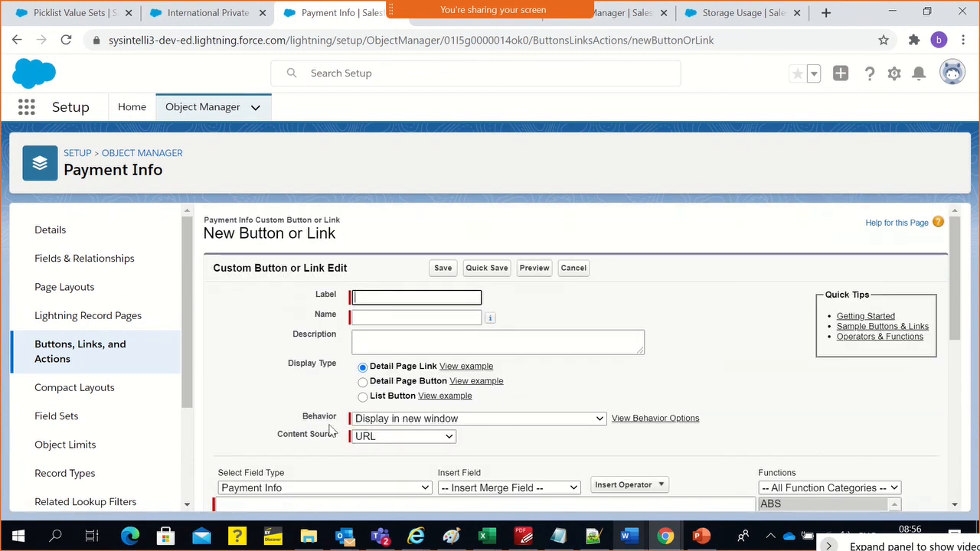
Open the new action form for Payment Info and review the available action types
left_click(69, 362)
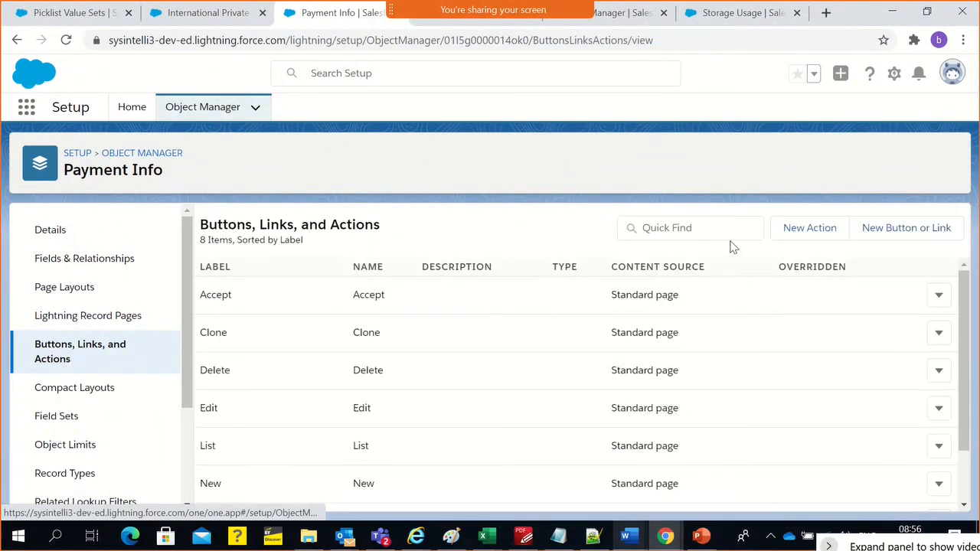
left_click(773, 237)
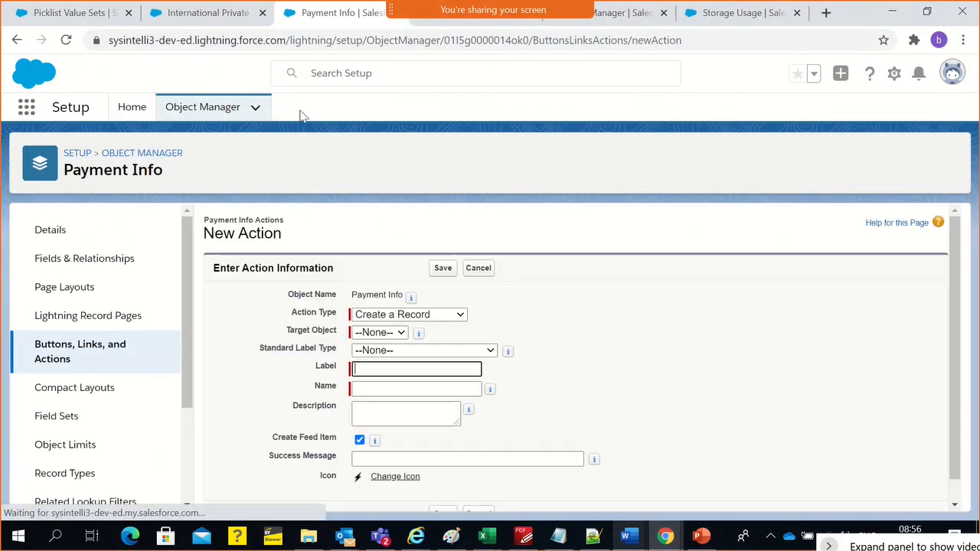
left_click(208, 13)
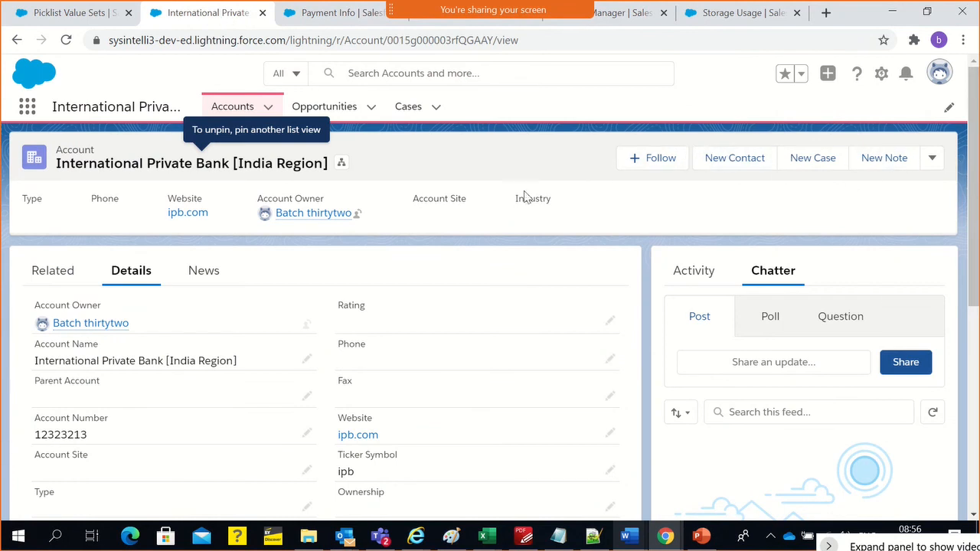
left_click(317, 16)
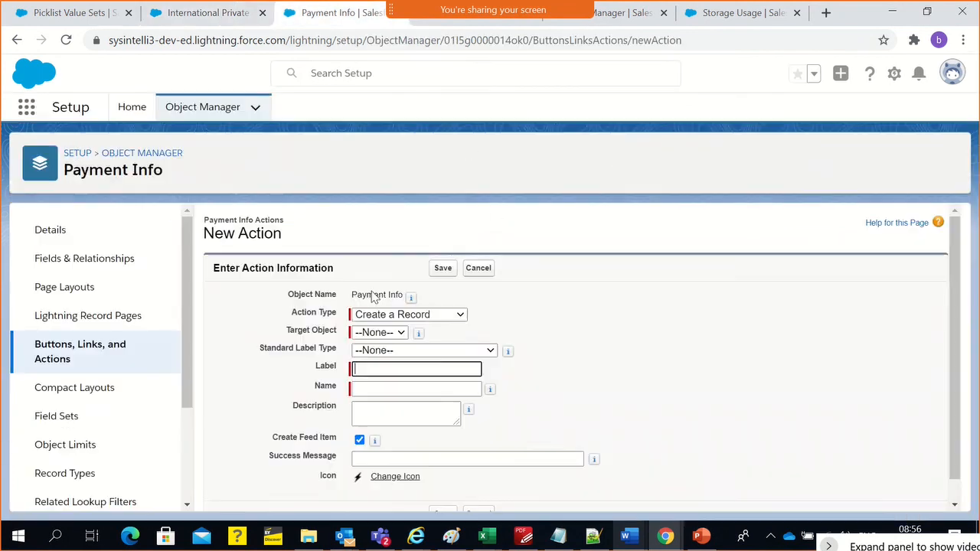
left_click(385, 318)
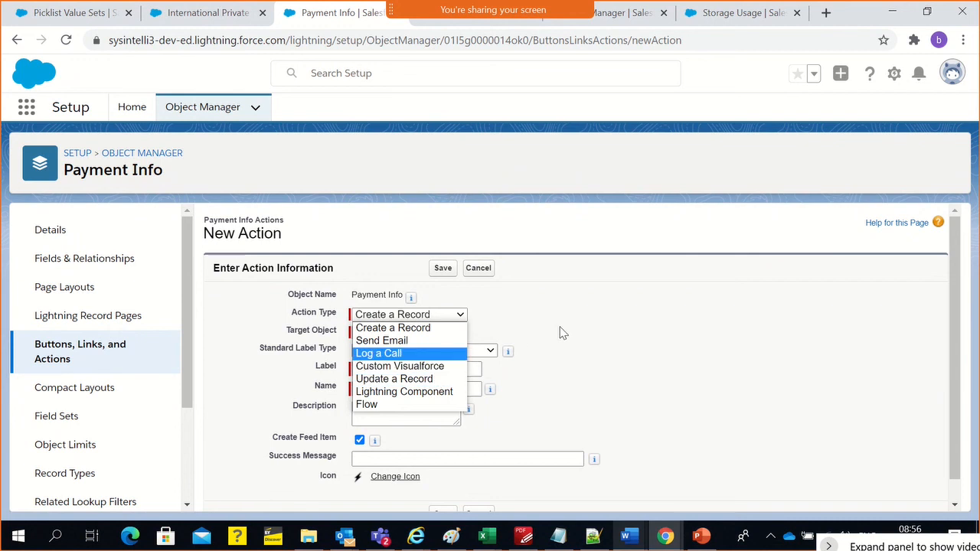
left_click(622, 296)
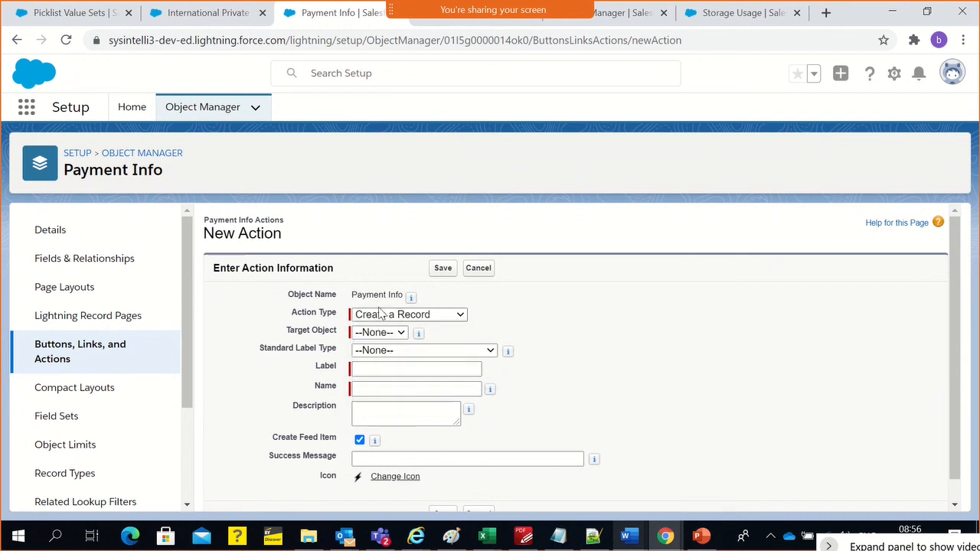
Try the Lightning Component and Custom Visualforce action types, checking which components and pages each offers
left_click(411, 315)
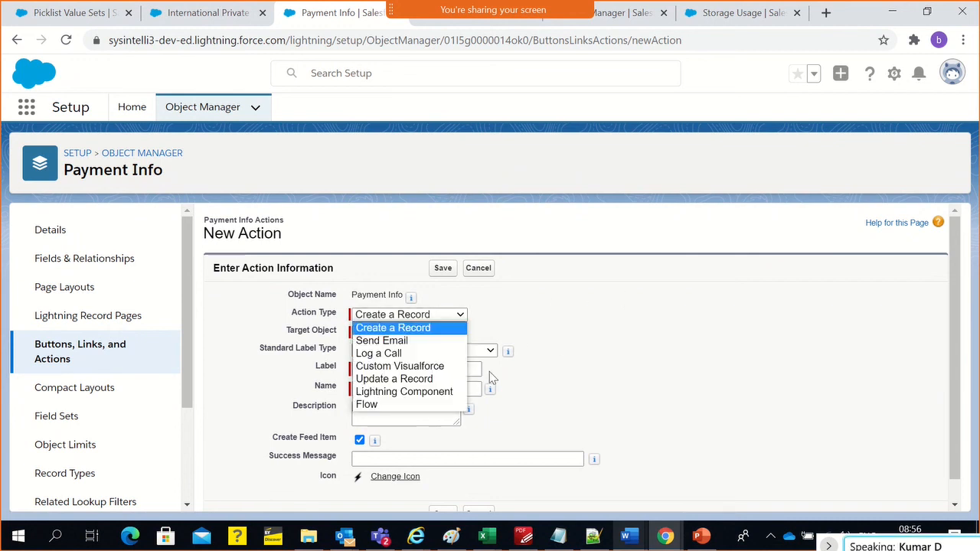
left_click(437, 391)
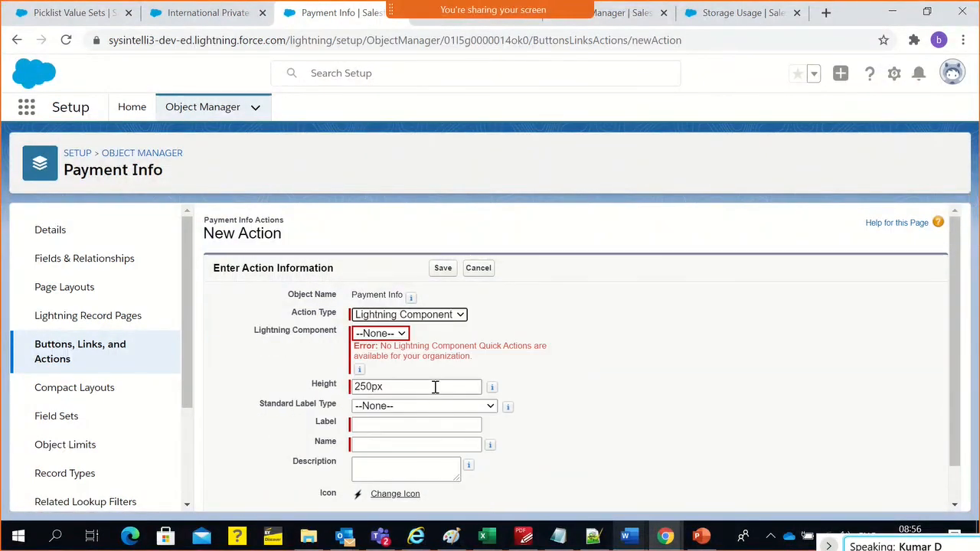
left_click(383, 337)
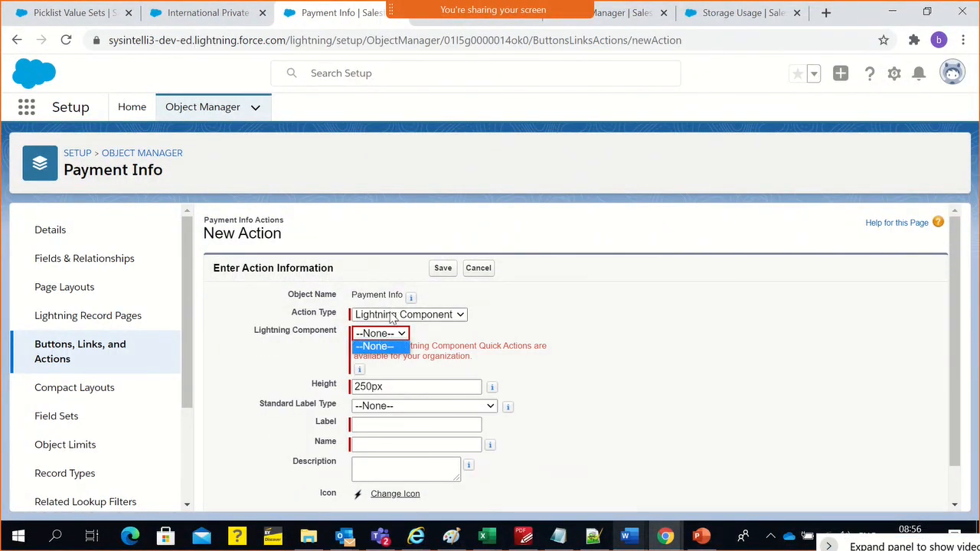
left_click(392, 315)
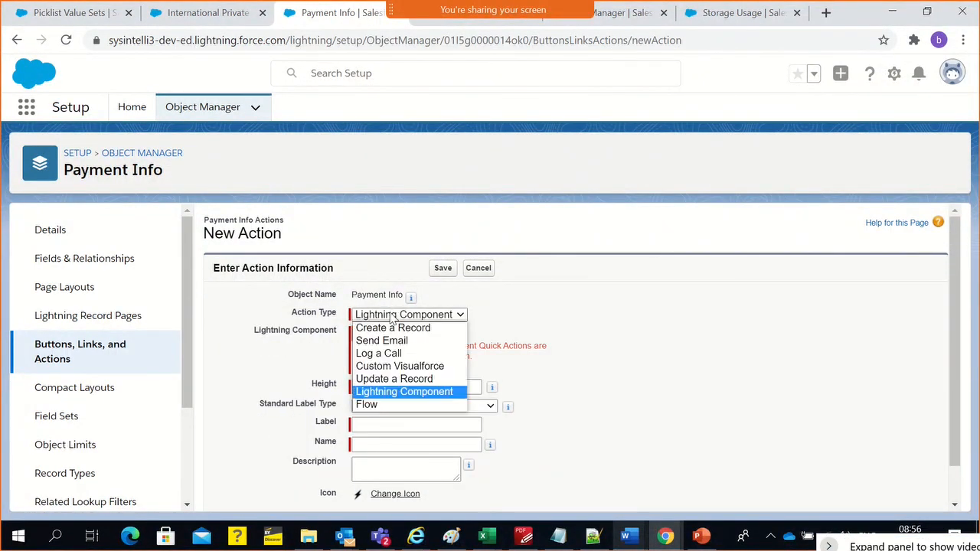
left_click(399, 367)
left_click(398, 334)
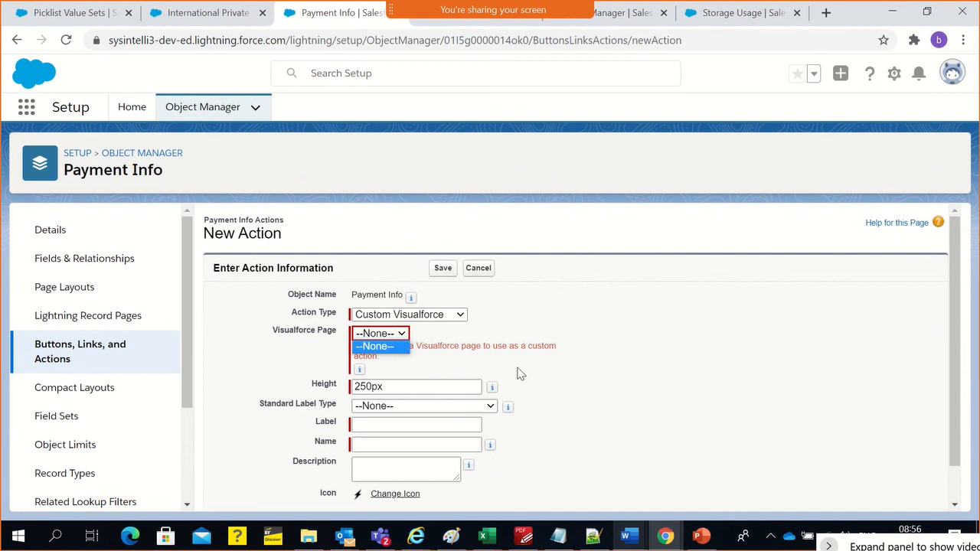
Set the action type to Create a Record and check the selectable target objects
left_click(398, 315)
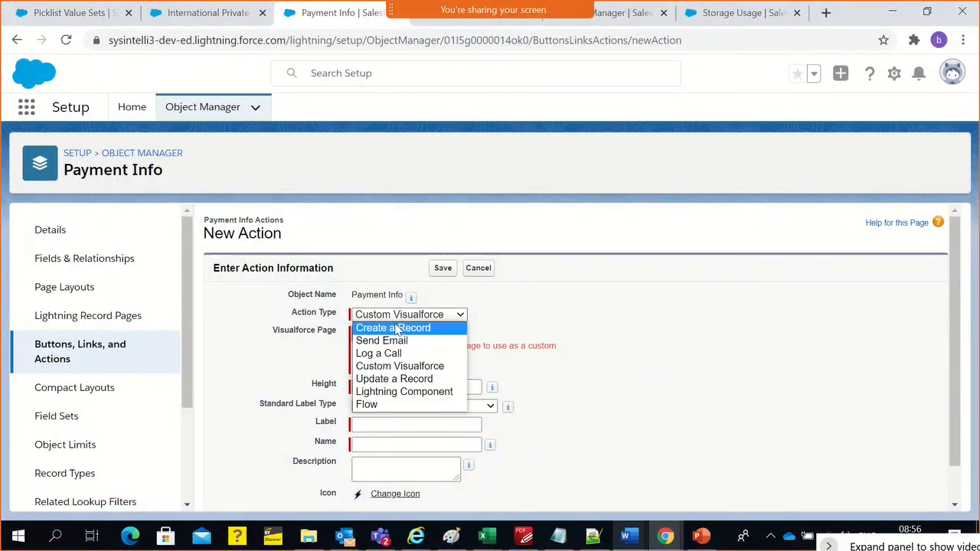
left_click(397, 329)
left_click(398, 331)
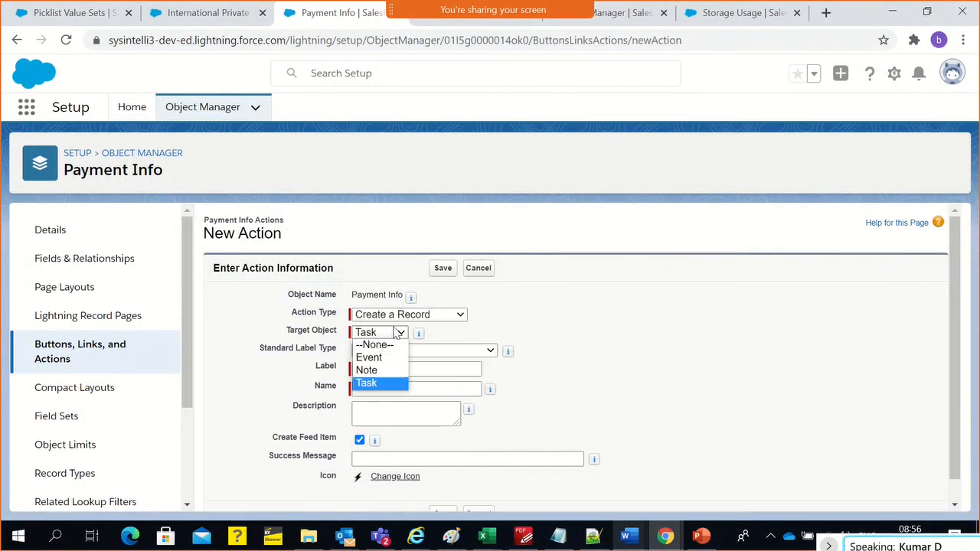
left_click(531, 334)
Change the action type to Send Email and review the standard label types
left_click(411, 317)
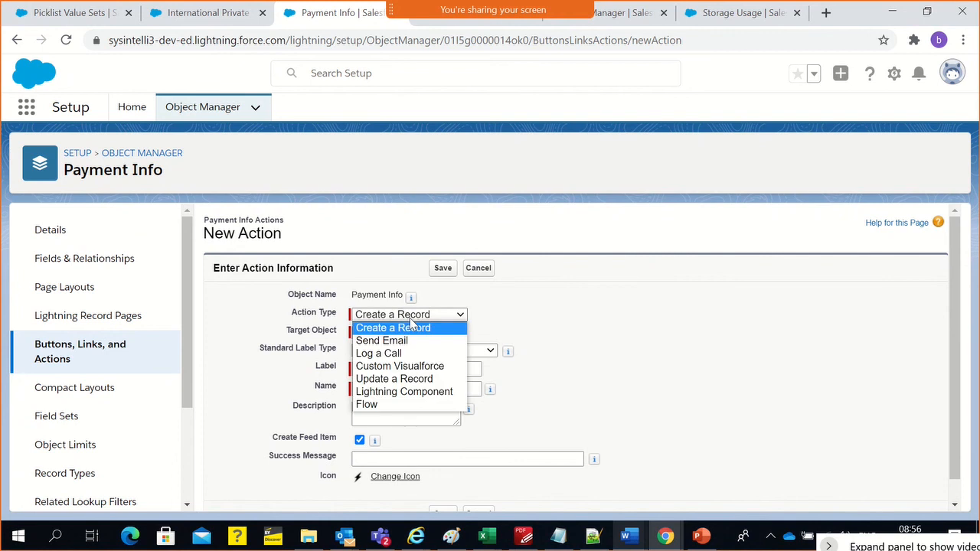
left_click(406, 343)
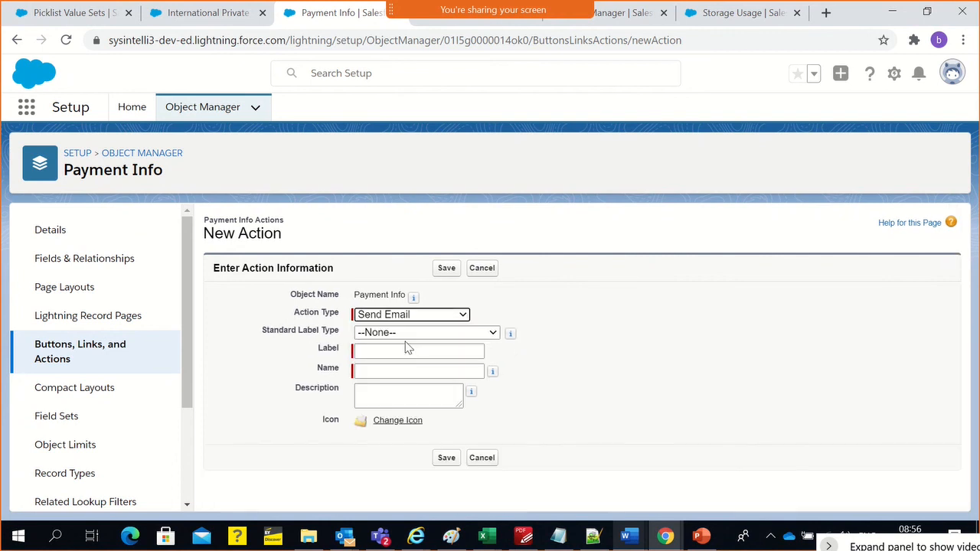
left_click(406, 333)
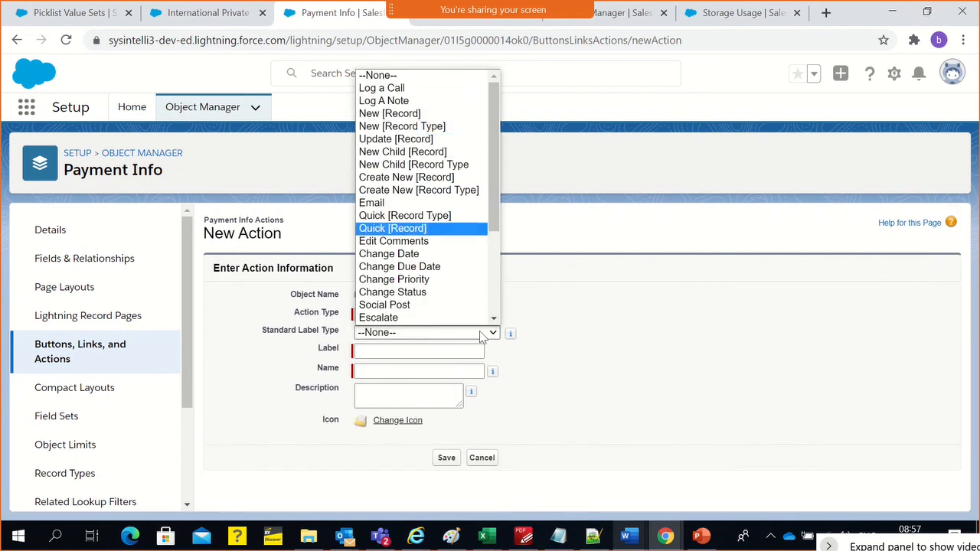
left_click(548, 321)
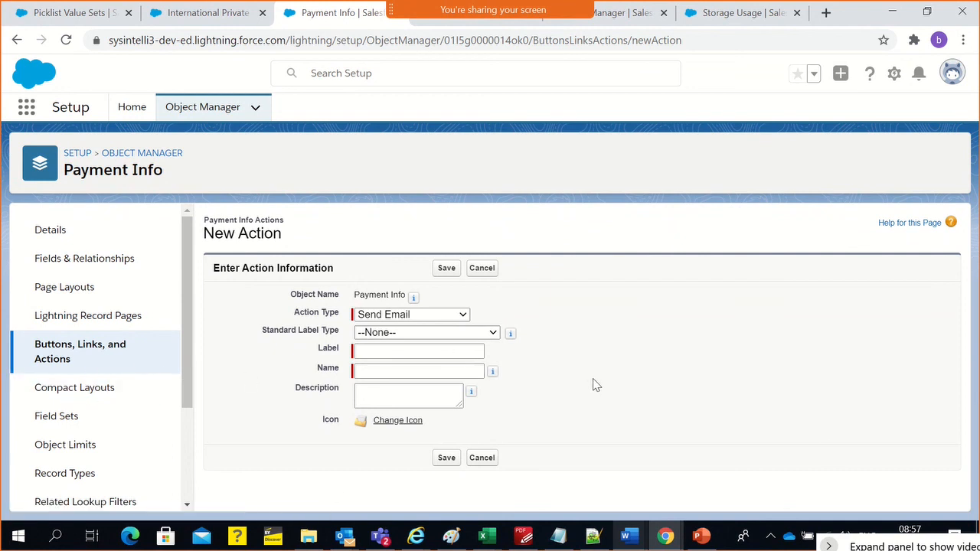
Leave the new action form for Payment Info's page layouts, and open the object's record types
left_click(63, 295)
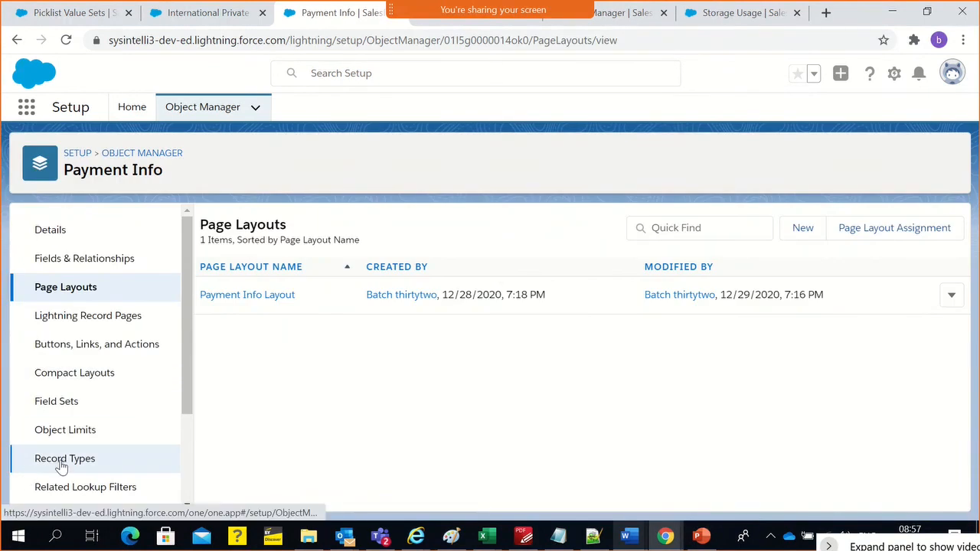
left_click(61, 462)
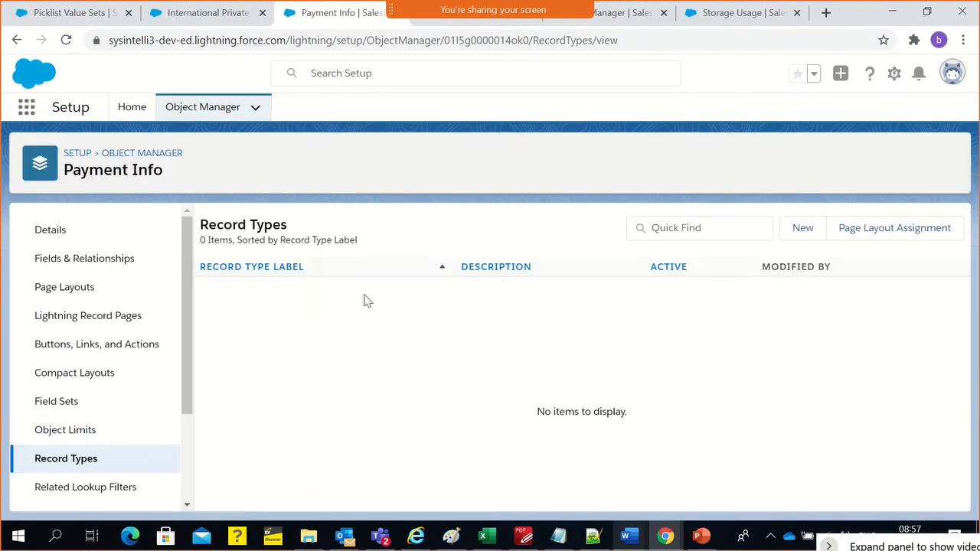
Switch to Paint, open schema.png and examine the object relationships from Accounts down to Claims
left_click(453, 537)
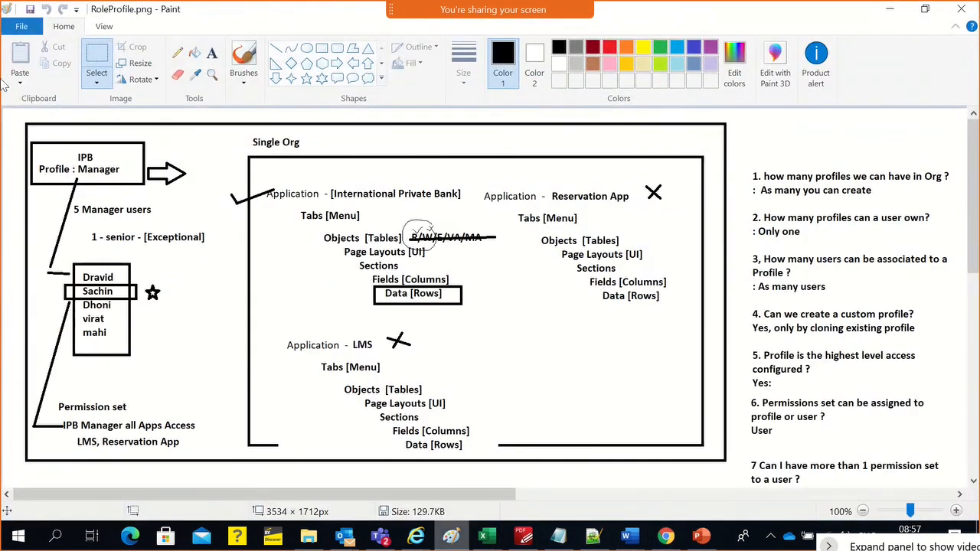
left_click(21, 26)
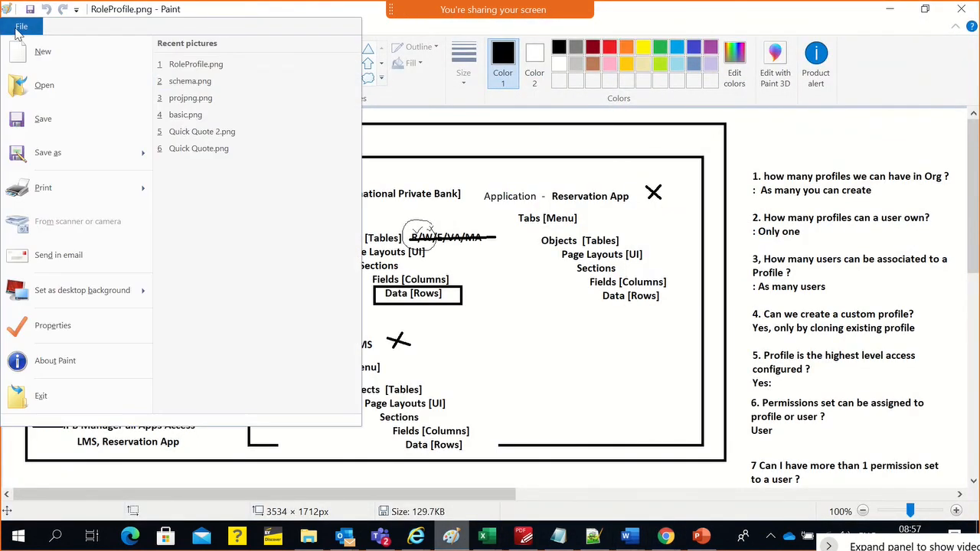
left_click(193, 81)
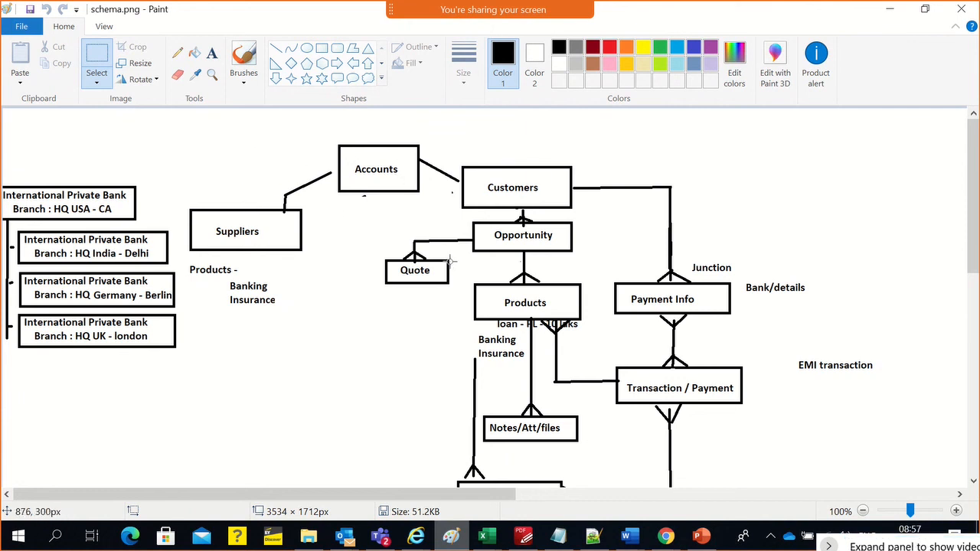
key("alt+Tab")
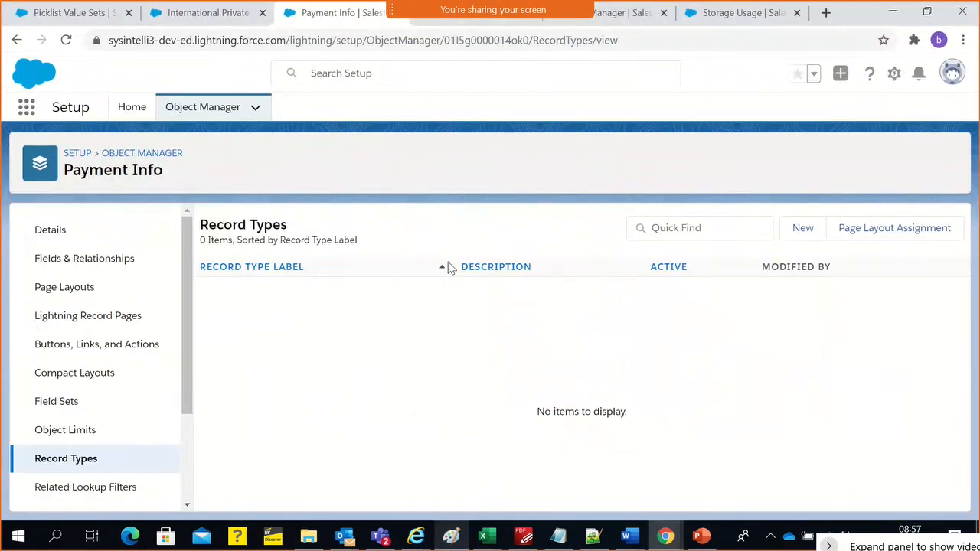
key("alt+Tab")
scroll(523, 264, "down", 3)
scroll(523, 264, "up", 1)
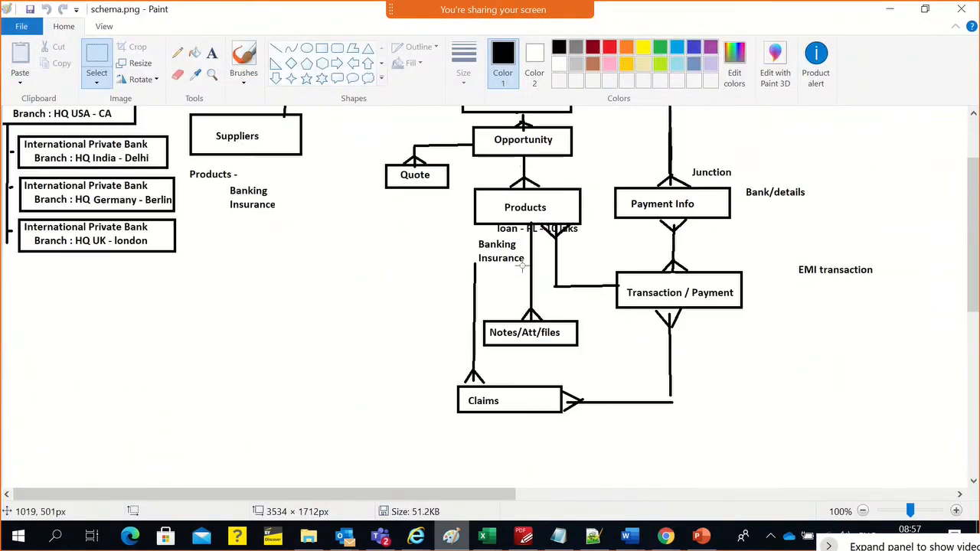